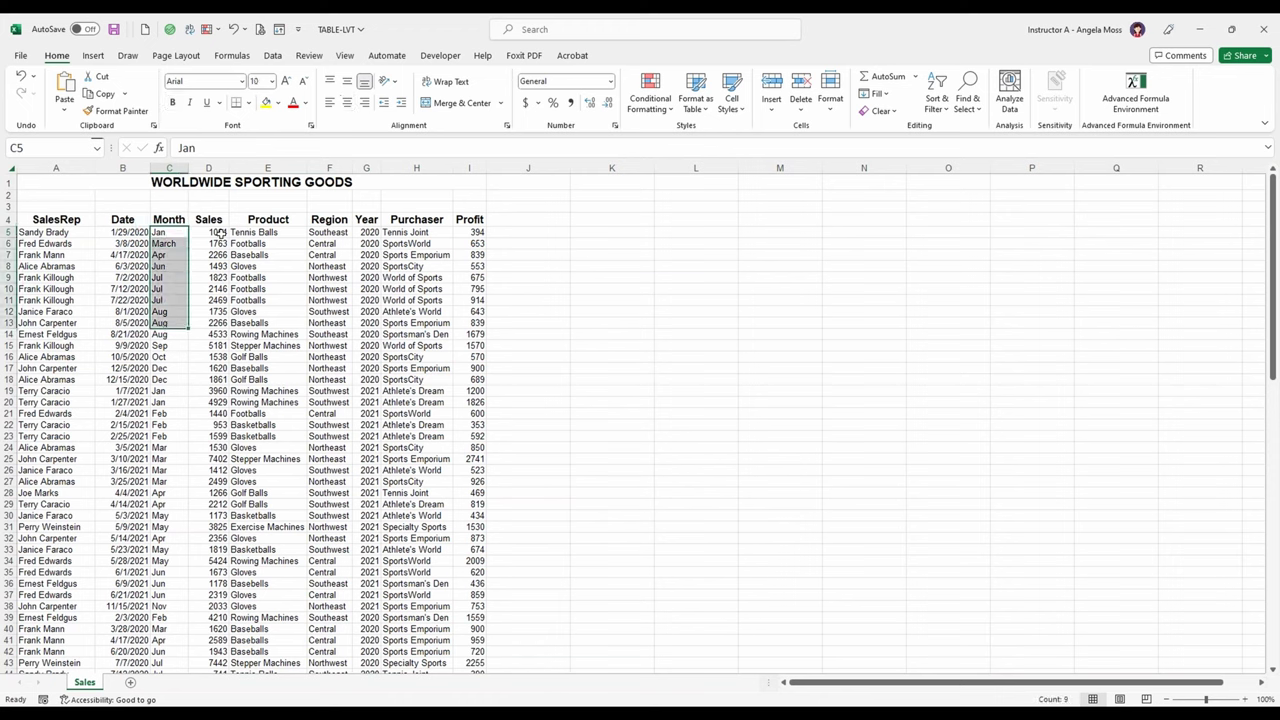
Examine the Sales, Region and other columns of the sporting goods list, down through its records and back to the headers
click(220, 232)
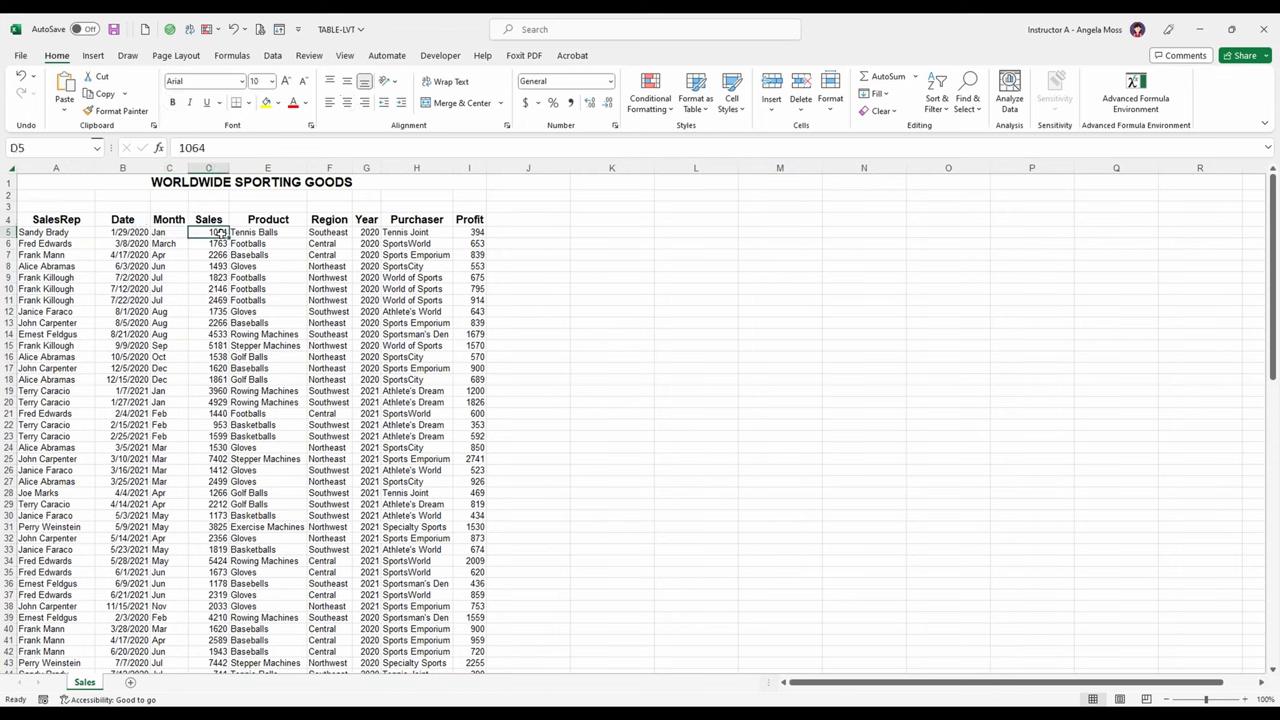
click(330, 222)
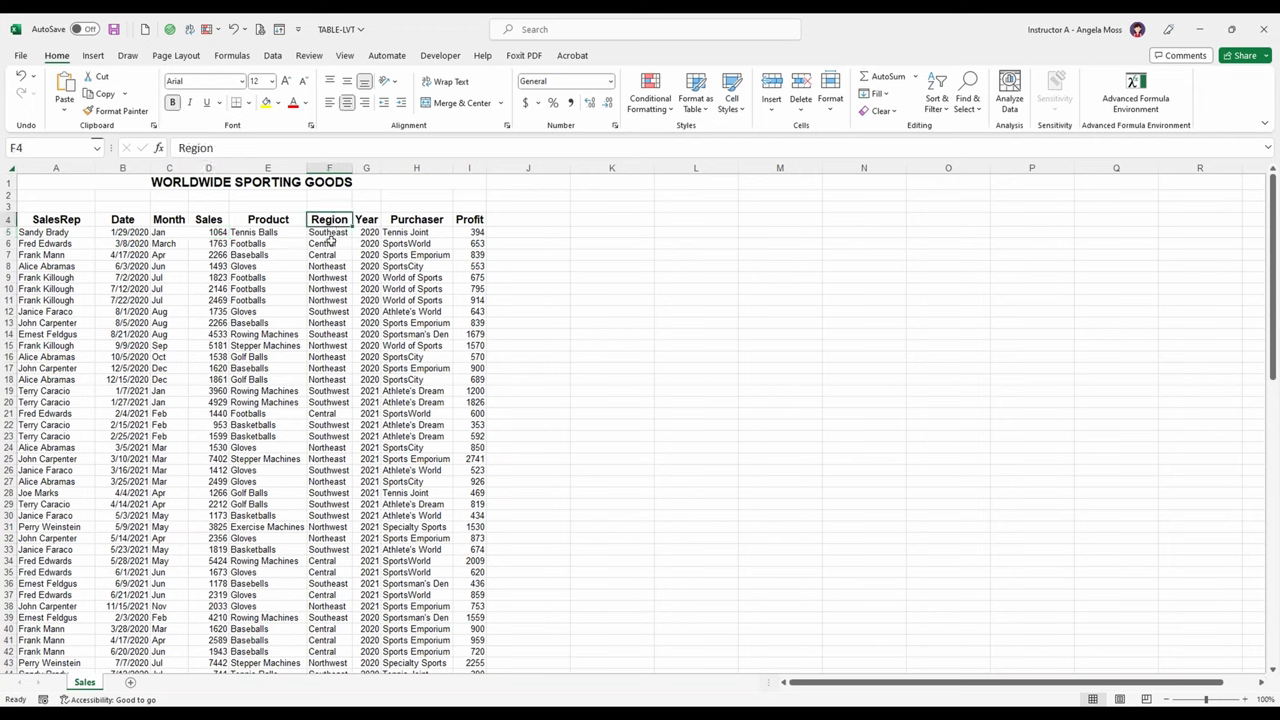
drag(330, 233, 330, 243)
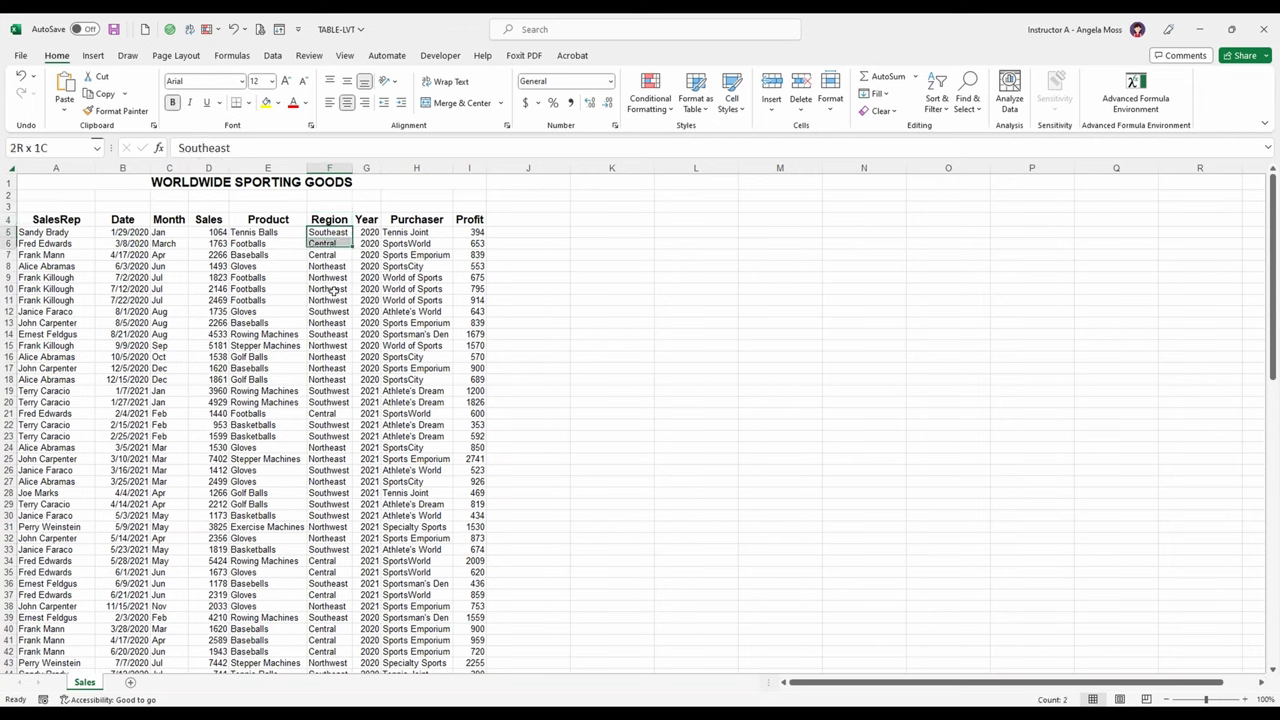
drag(333, 289, 334, 470)
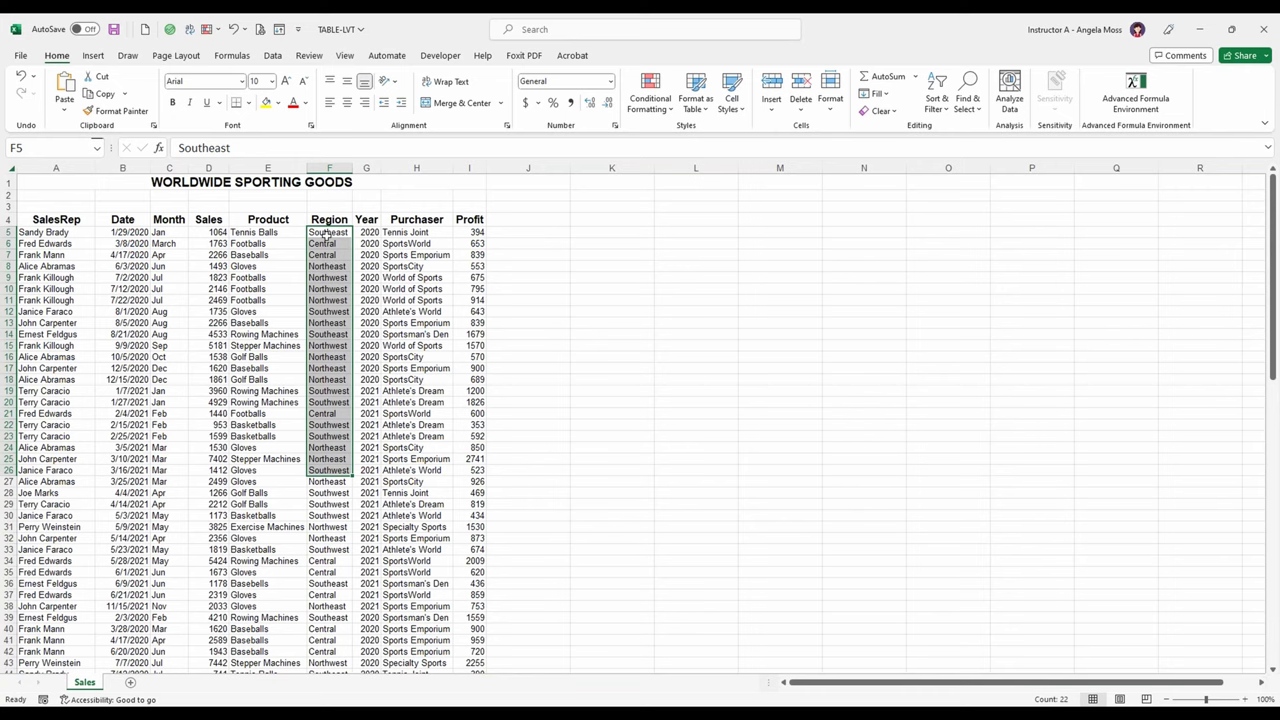
click(327, 234)
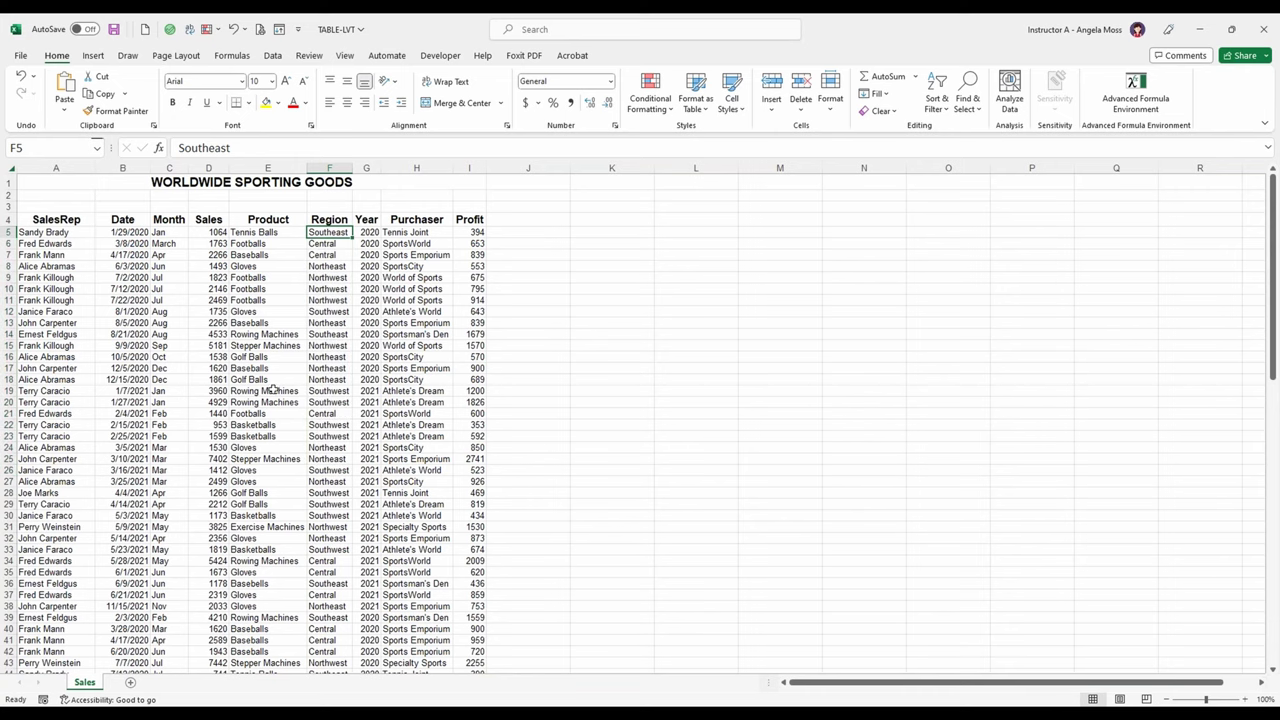
scroll(393, 465, down, 5)
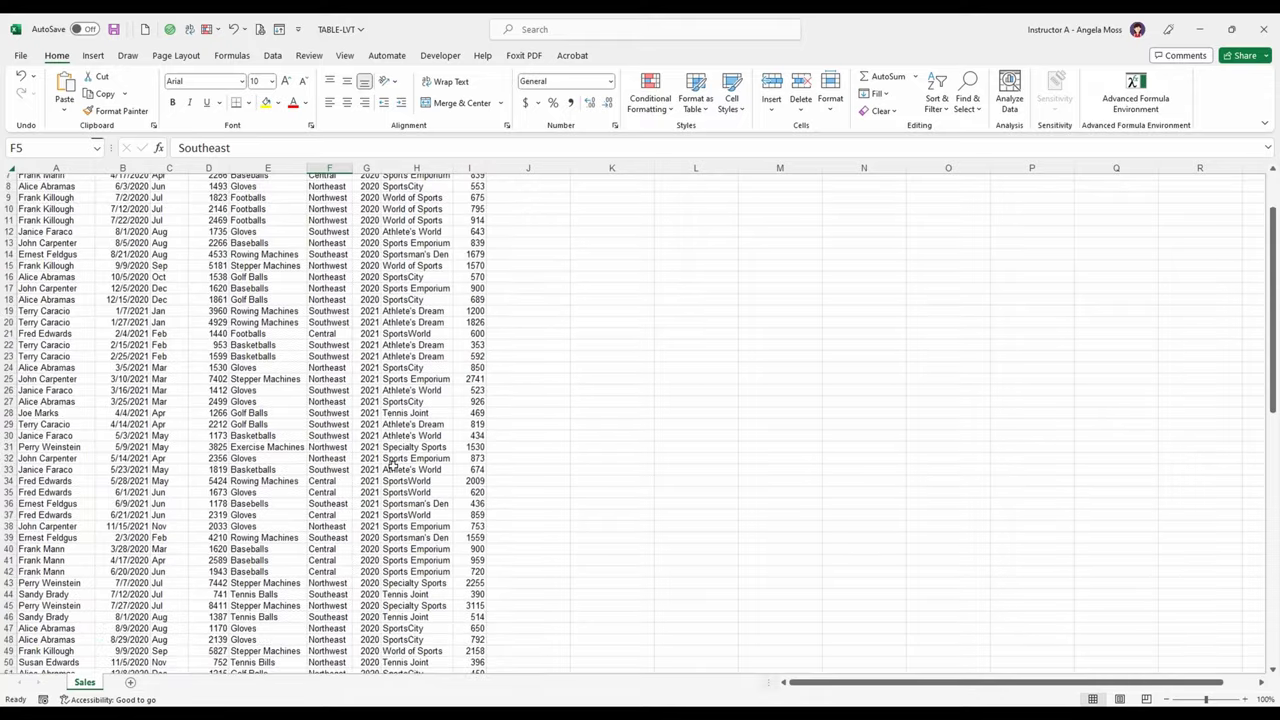
scroll(298, 345, down, 5)
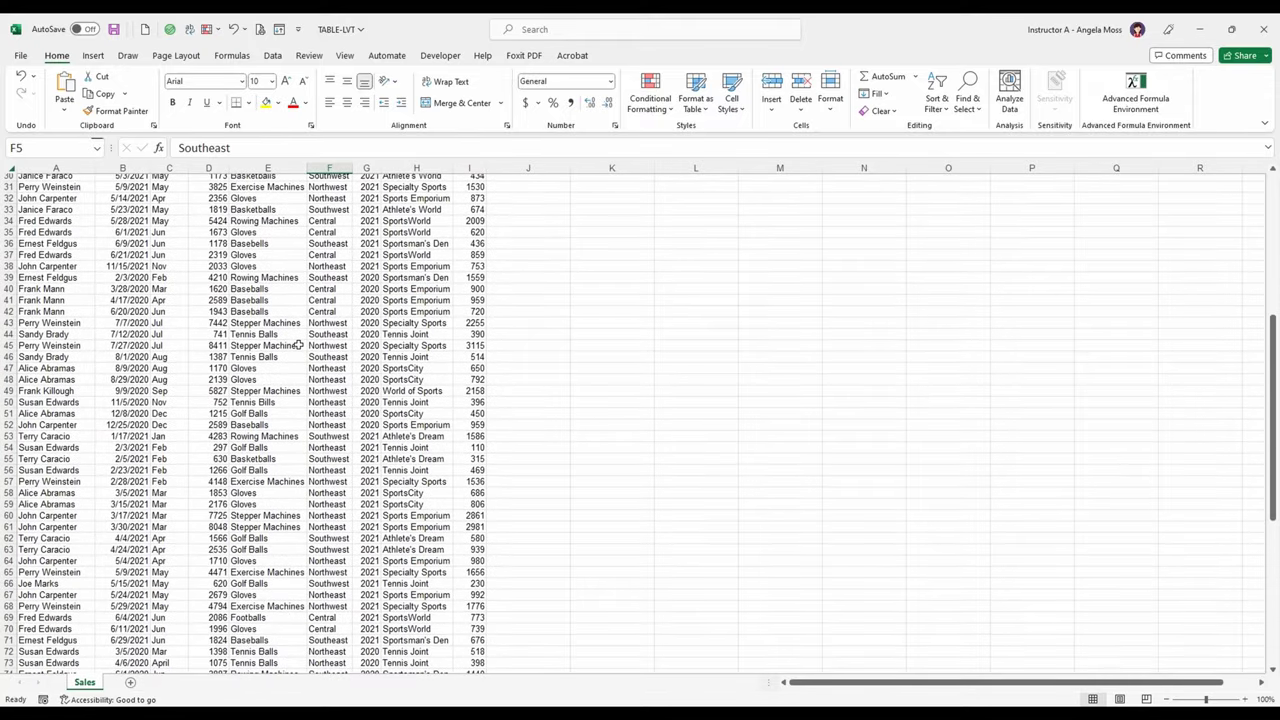
scroll(298, 345, up, 3)
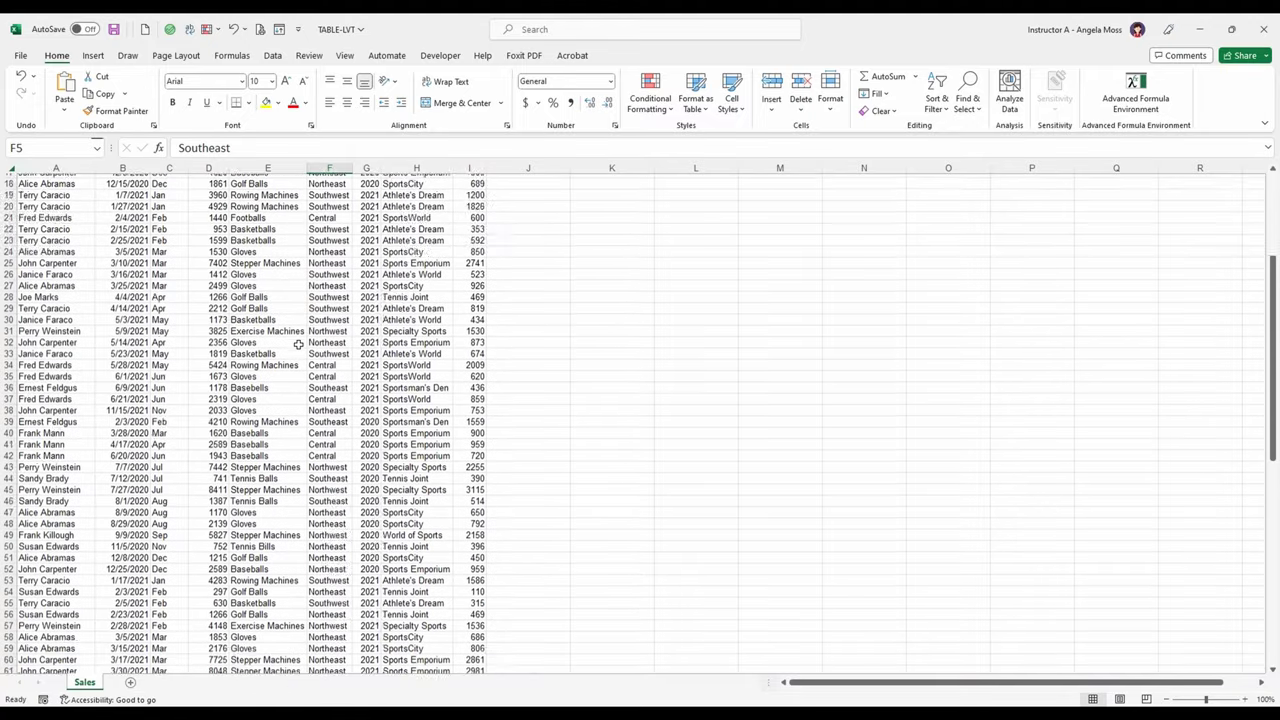
scroll(298, 345, up, 3)
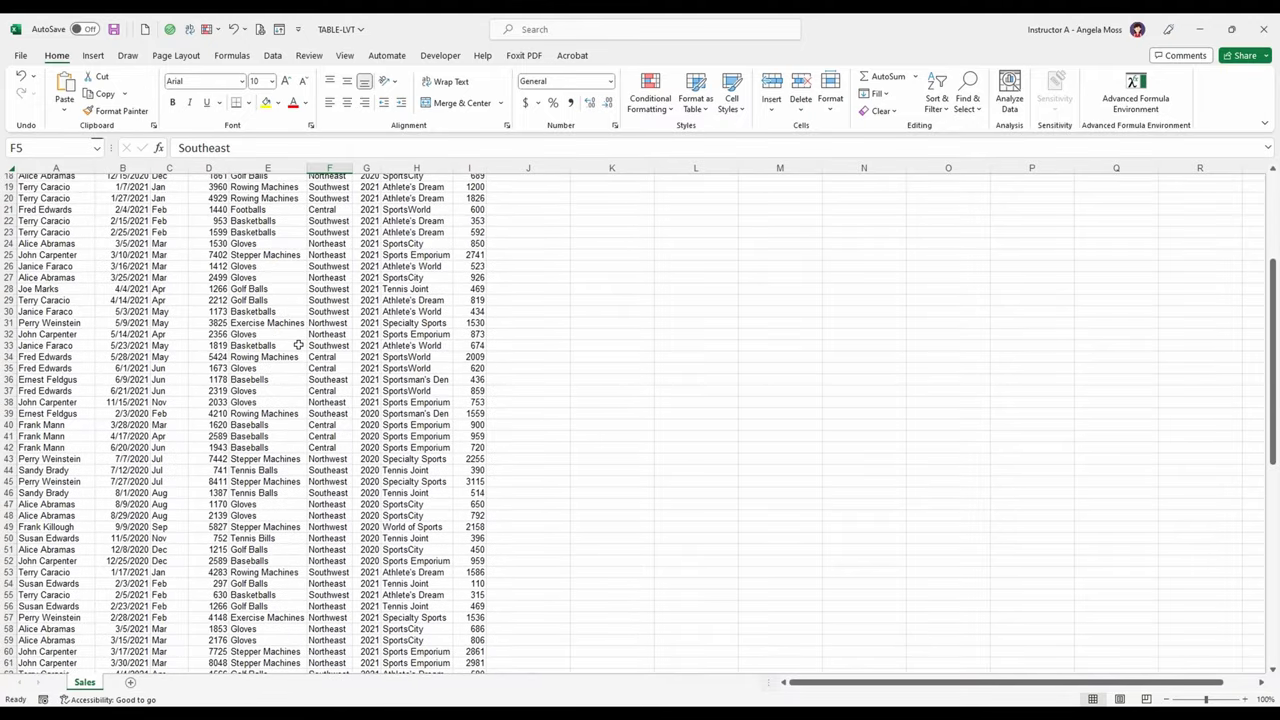
scroll(298, 345, up, 1)
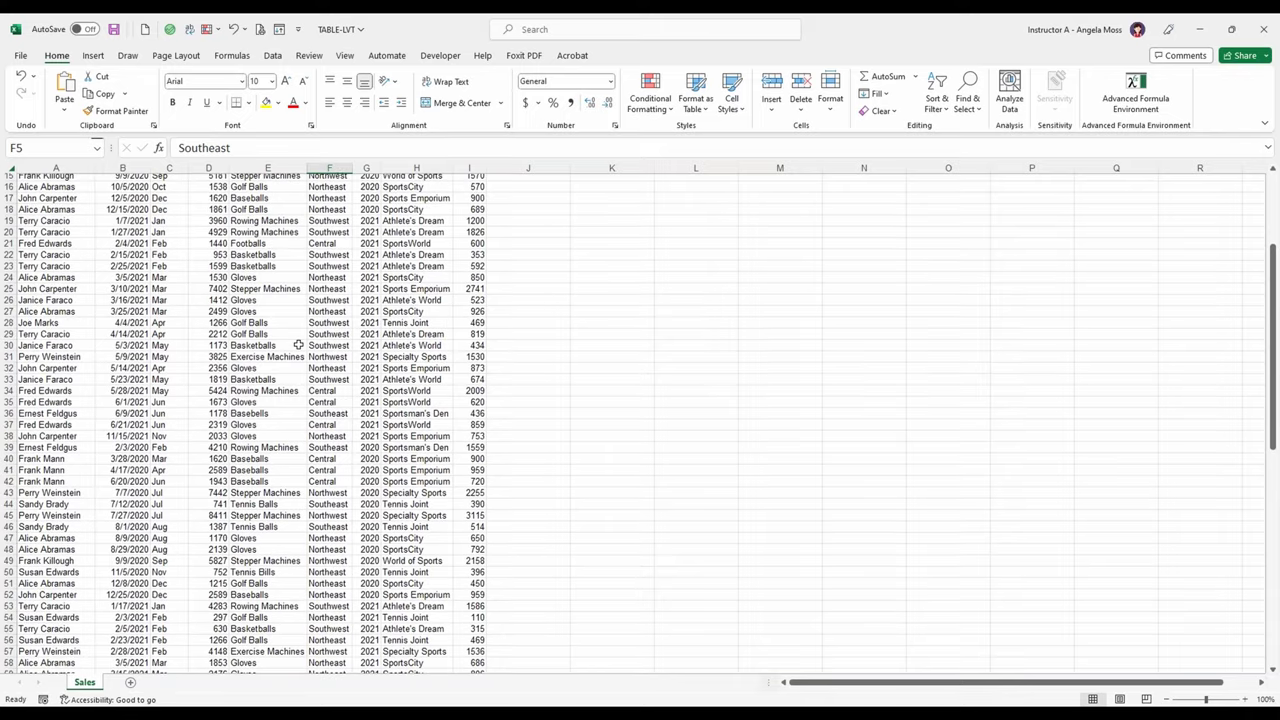
scroll(298, 345, up, 5)
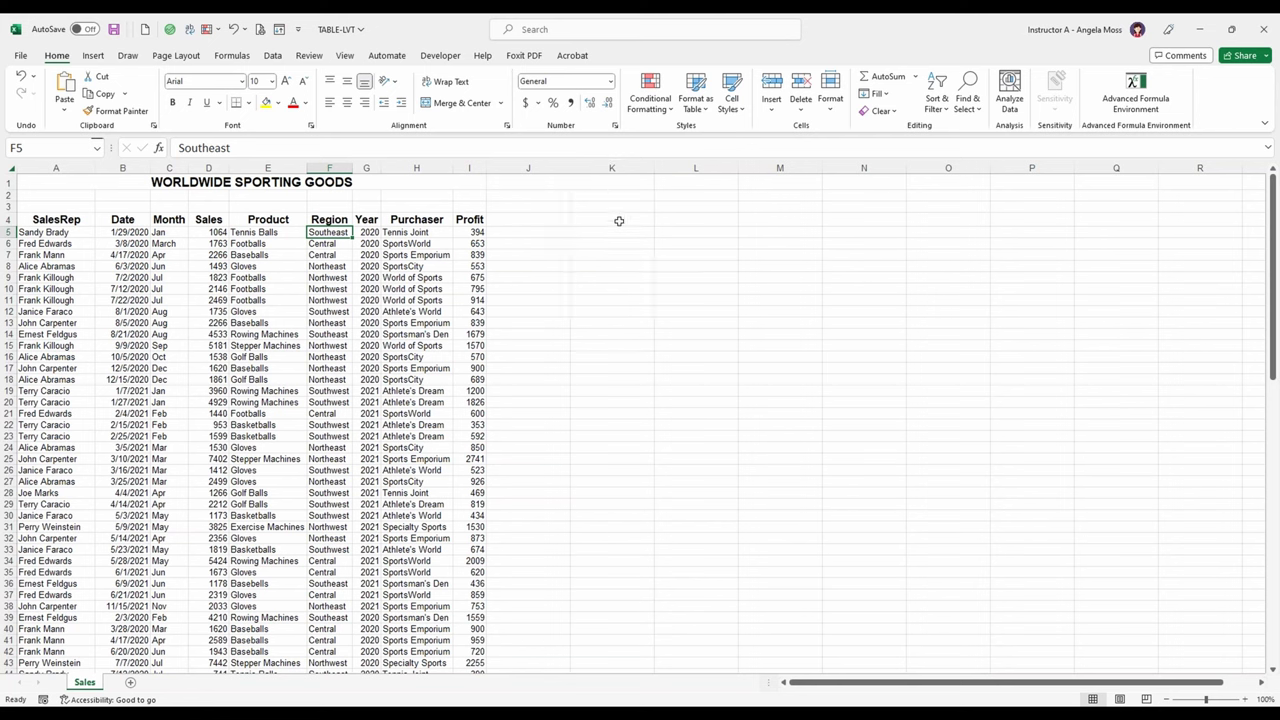
Format the empty range K4:O25 as a table with headers, using a blue style from the Medium group
click(619, 220)
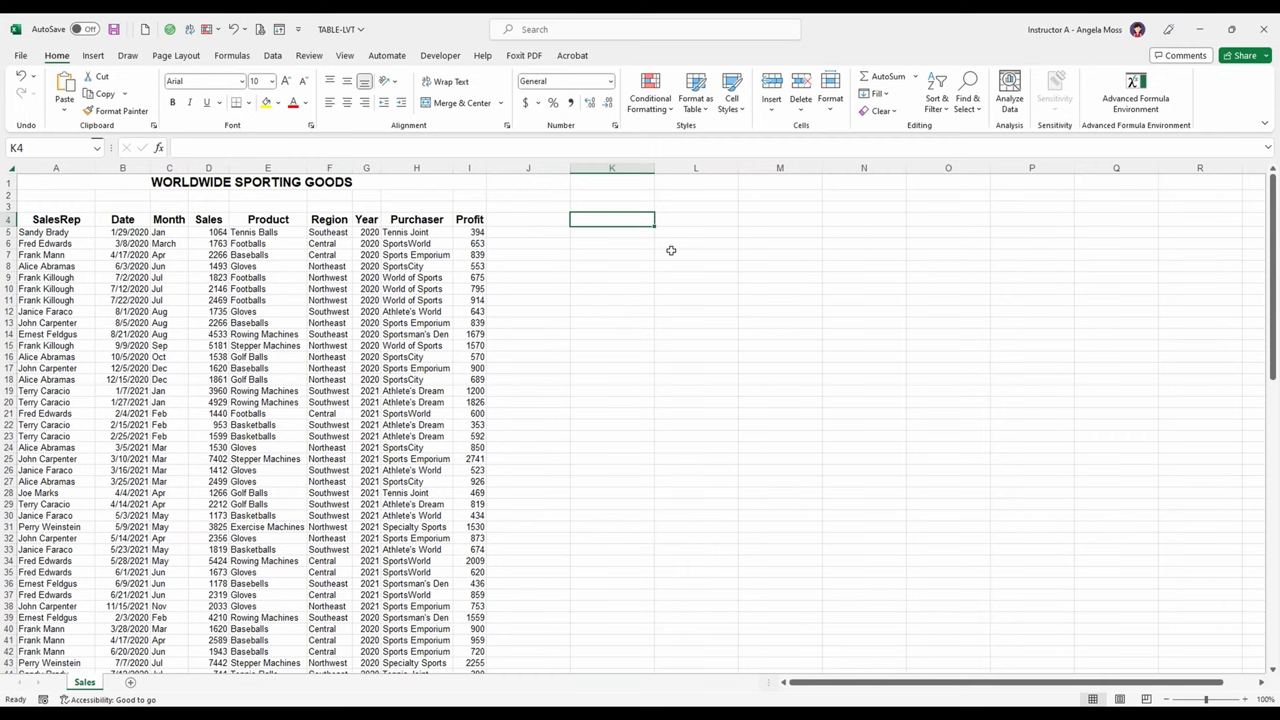
drag(620, 222, 946, 460)
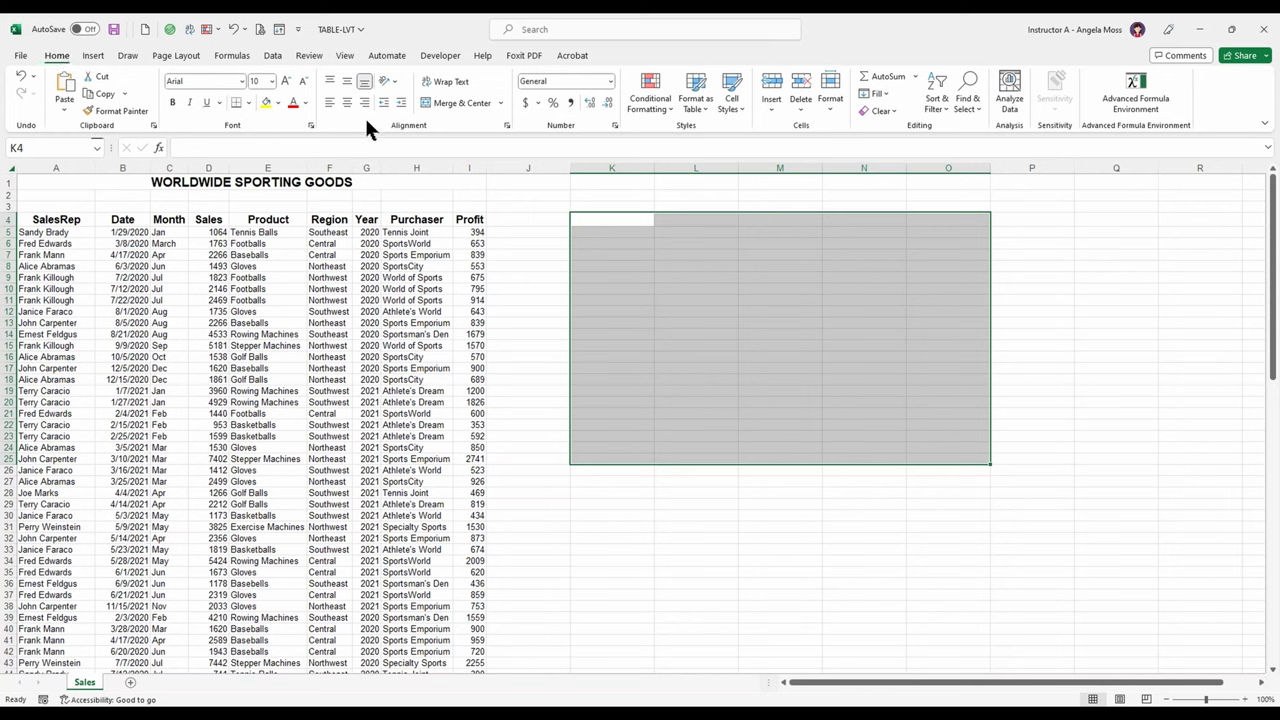
click(699, 88)
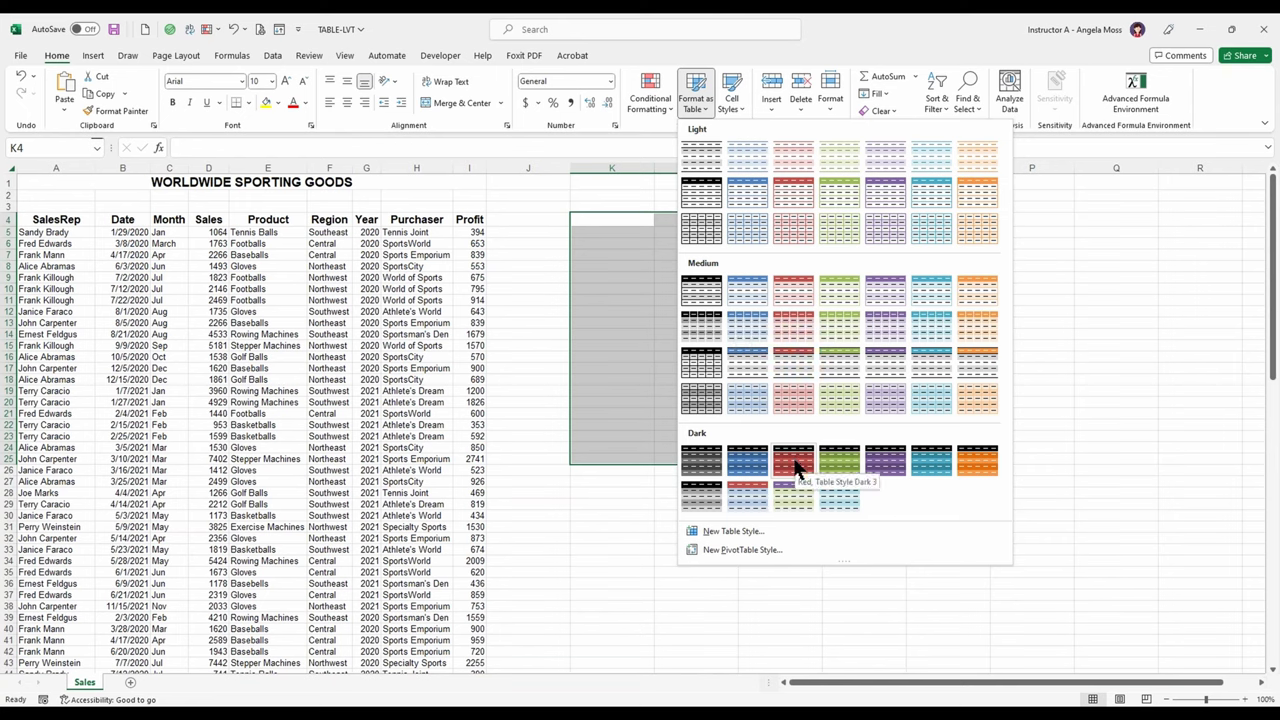
click(703, 156)
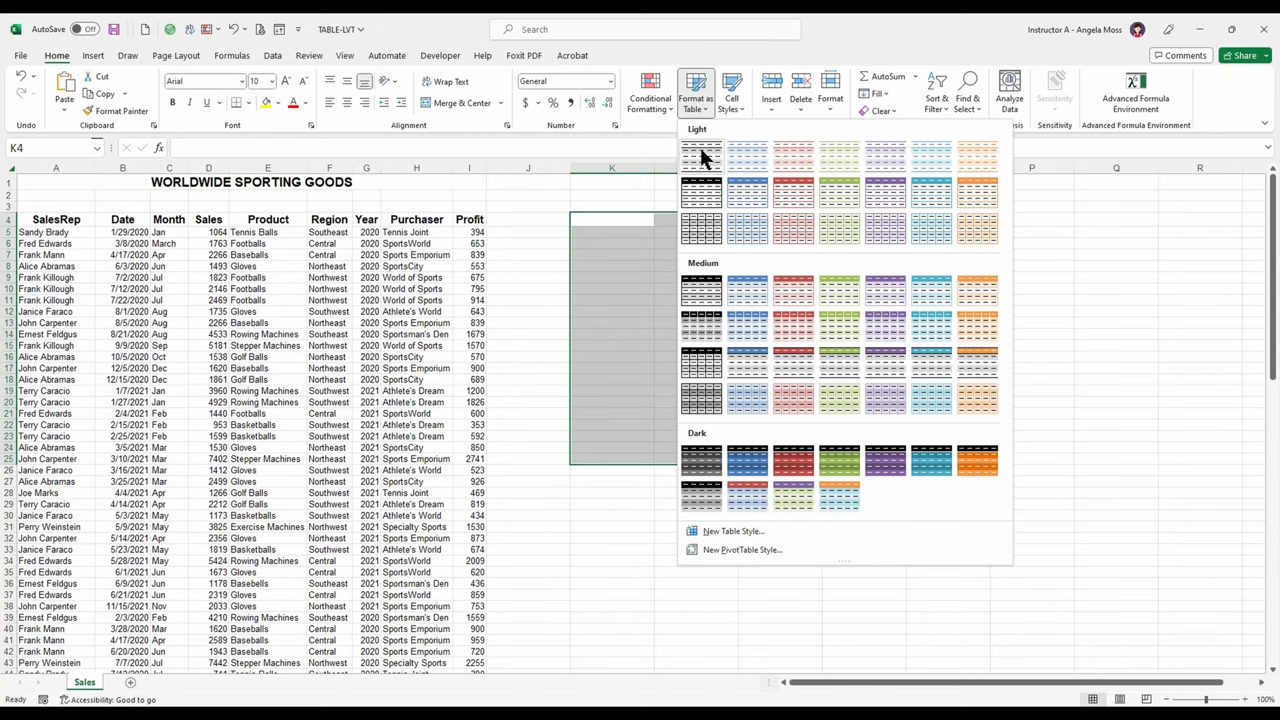
click(750, 322)
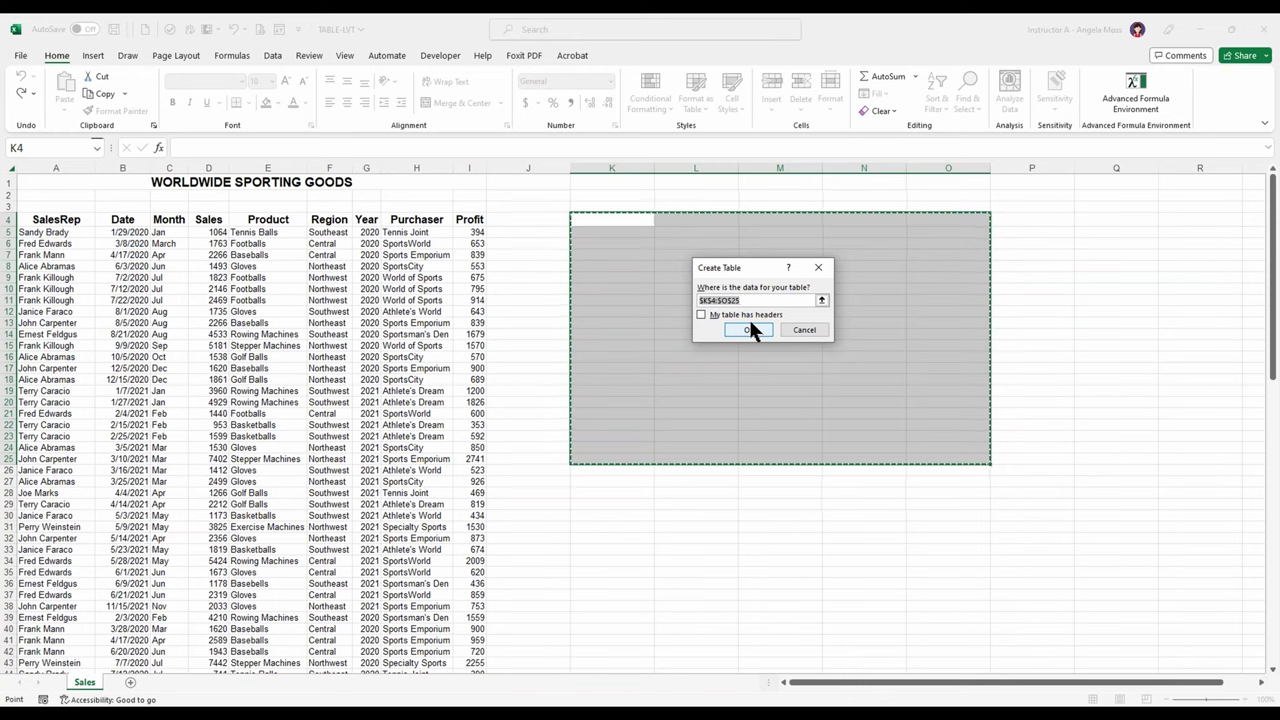
click(750, 266)
click(733, 302)
click(701, 314)
click(701, 314)
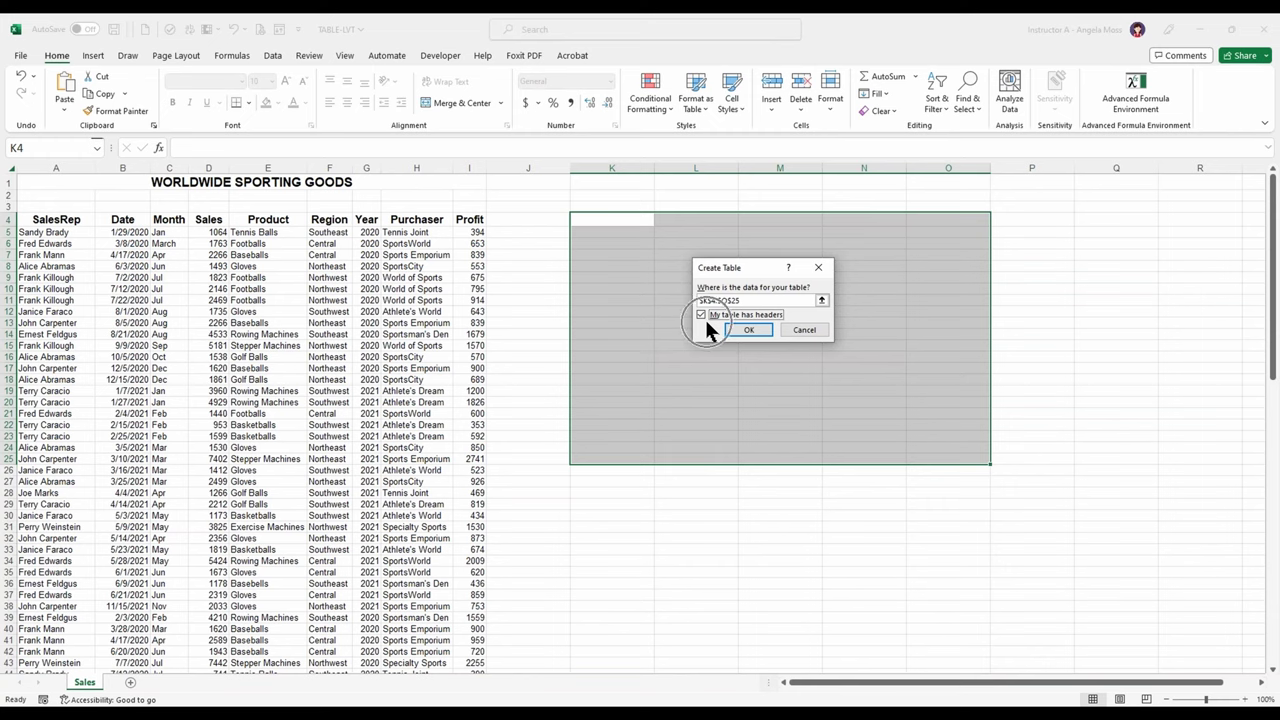
click(746, 330)
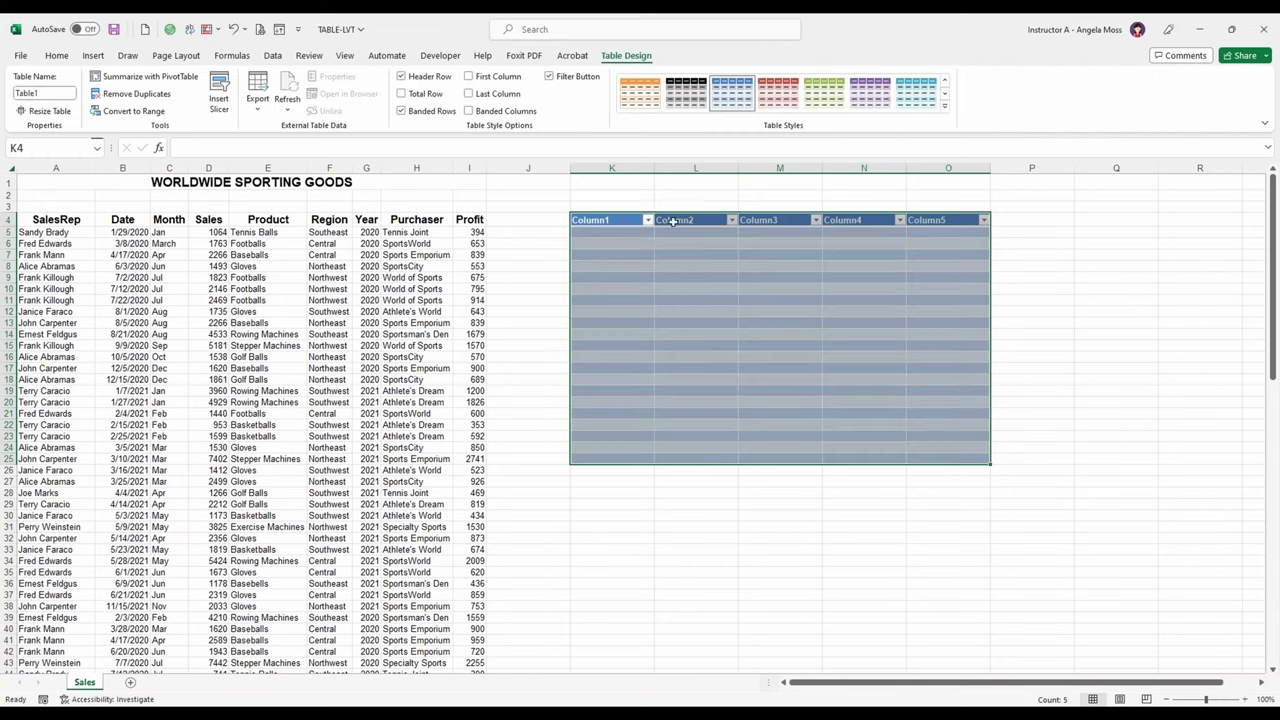
View the sort and filter options of the new table's Column1, leaving them without applying any
click(629, 222)
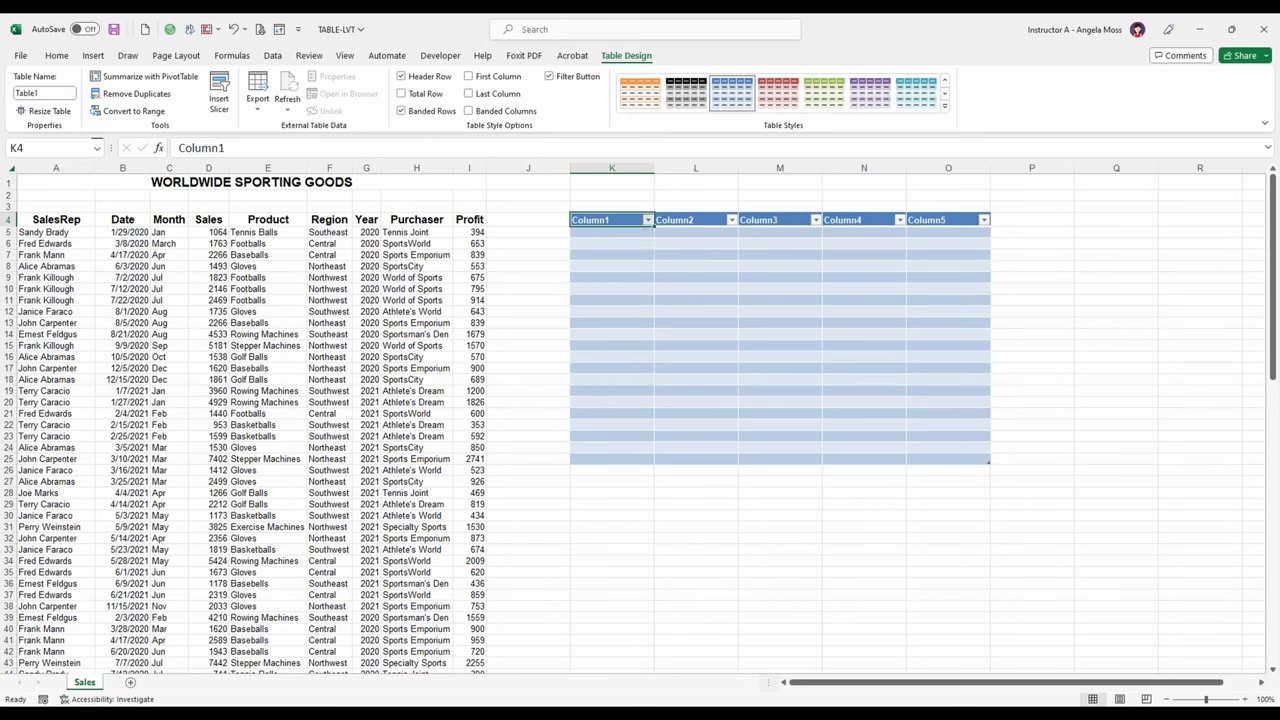
click(648, 220)
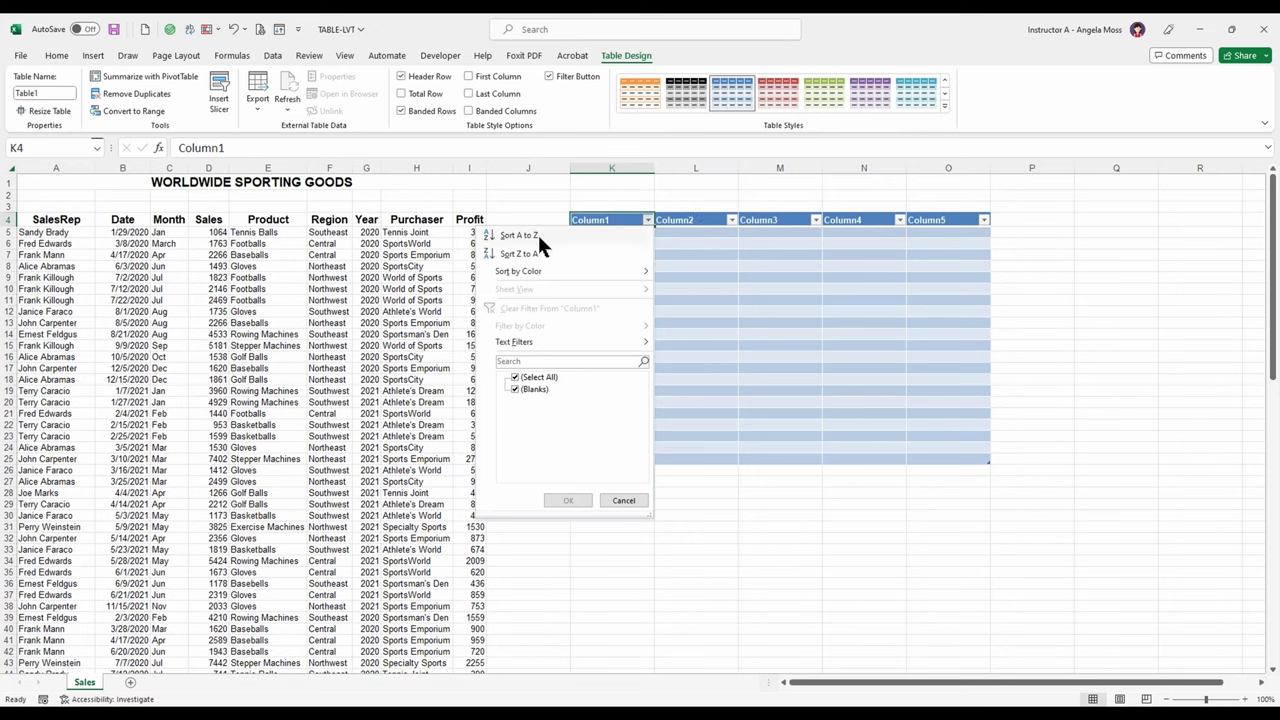
mouse_move(532, 342)
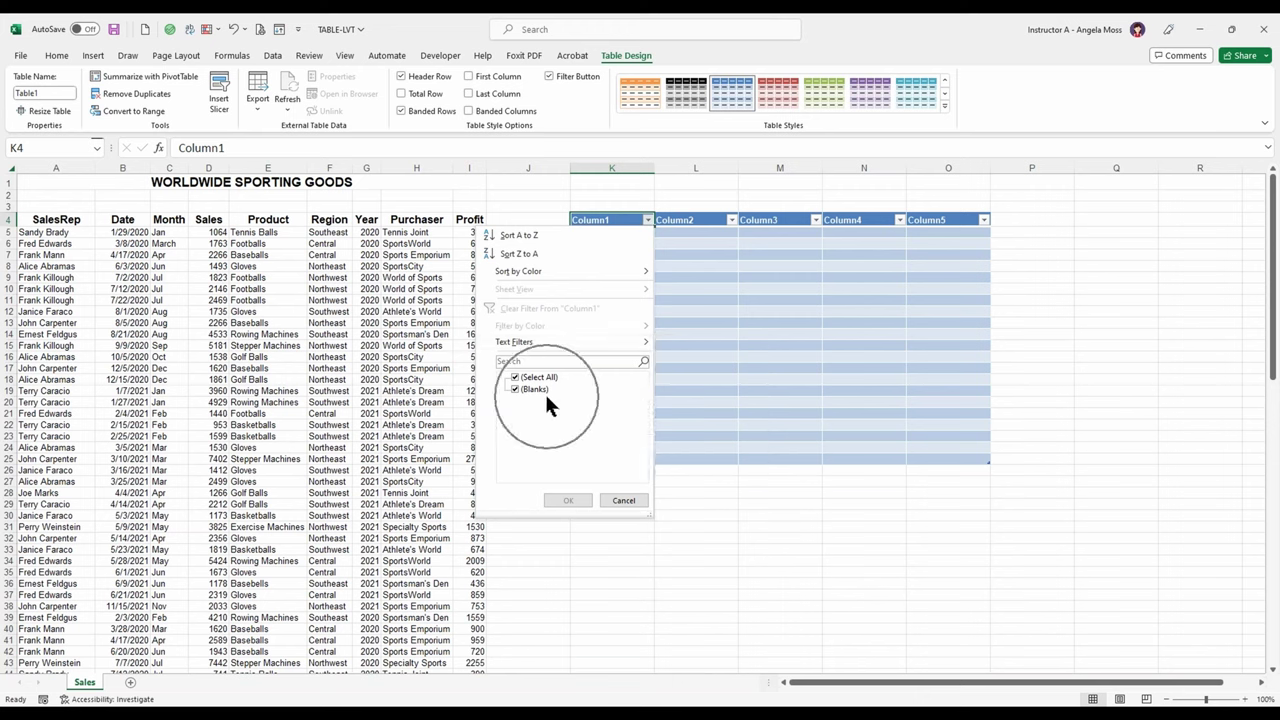
click(623, 501)
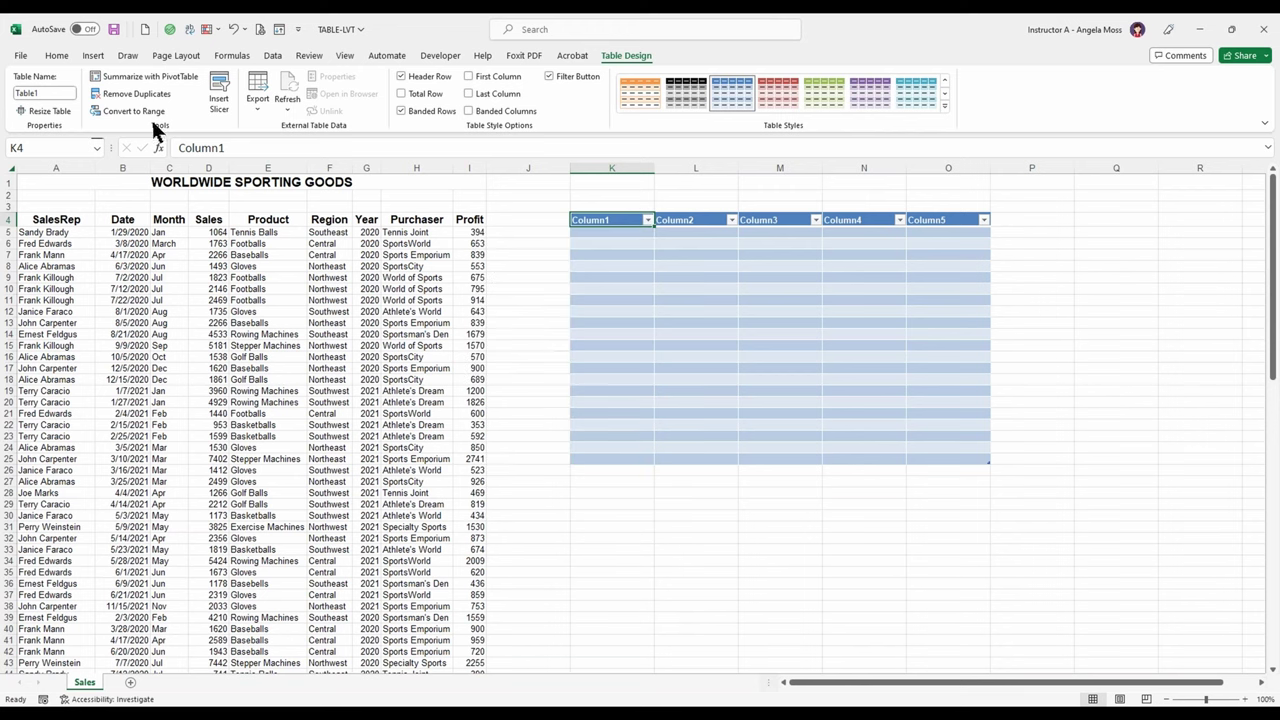
Rename the new table's first column header in K4 as First Name
click(235, 148)
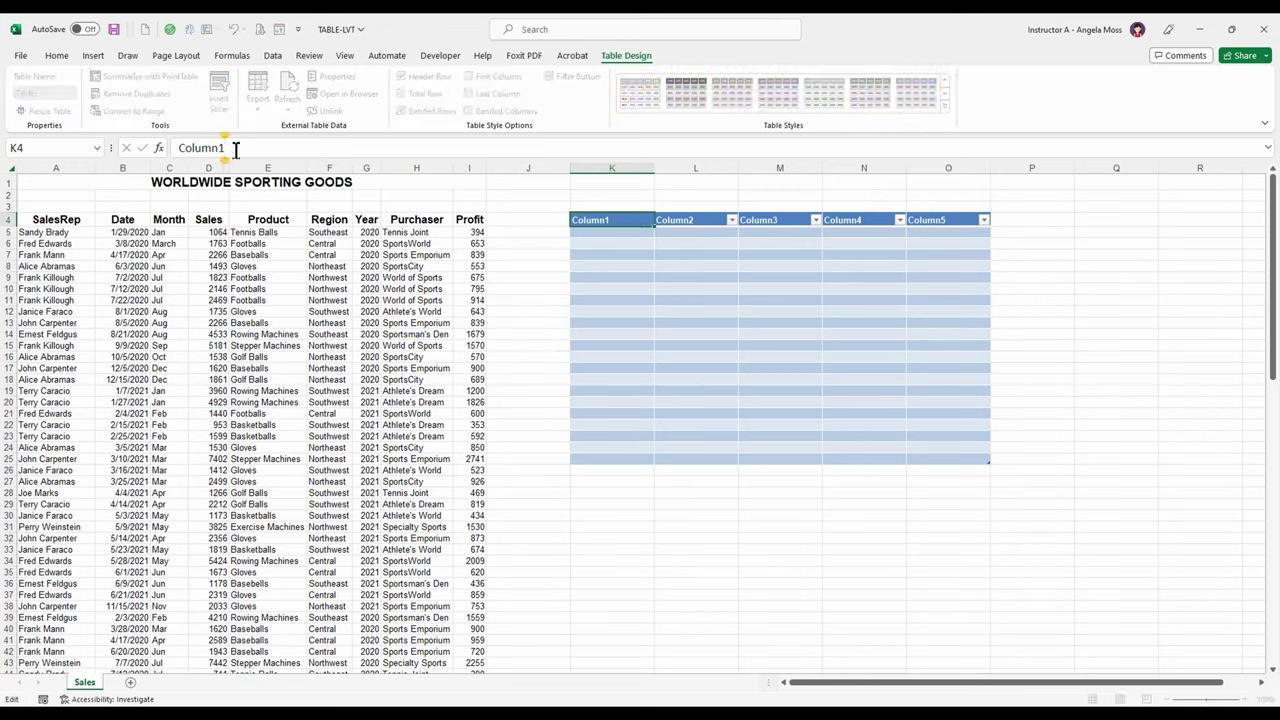
key(BackSpace)
key(BackSpace)
key(BackSpace)
key(BackSpace)
key(BackSpace)
key(BackSpace)
key(BackSpace)
text(First Name)
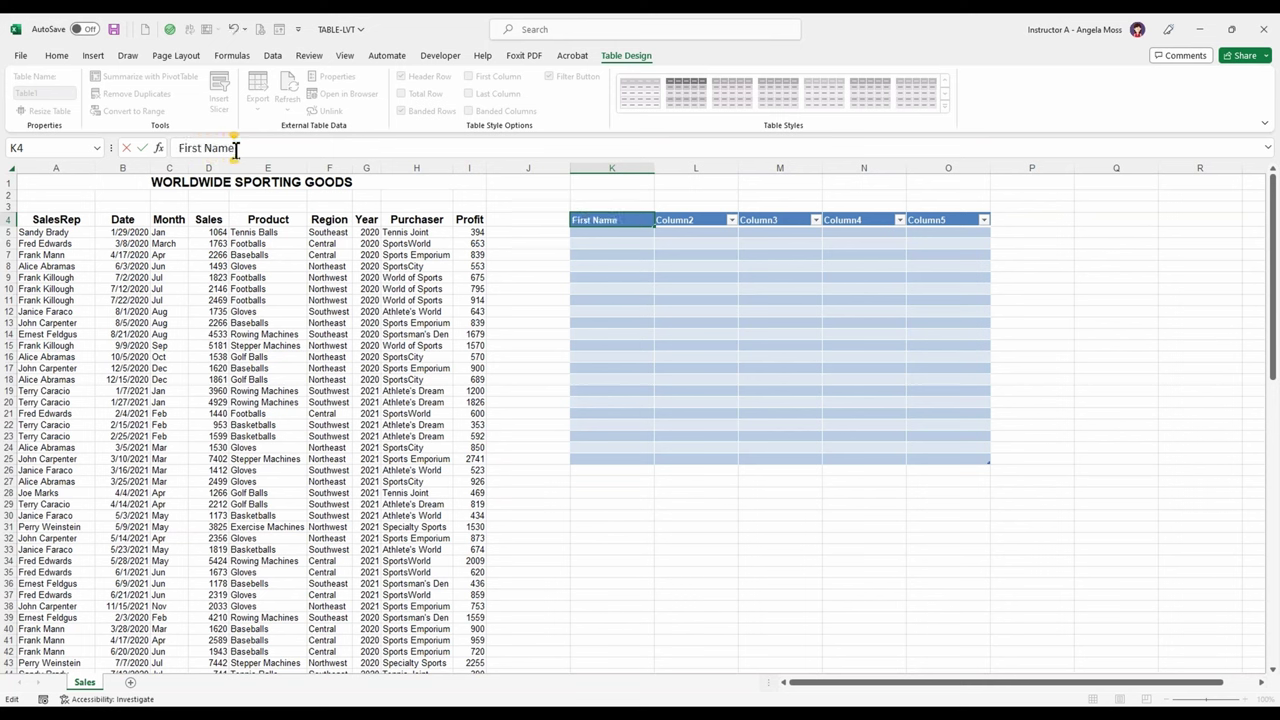
key(Return)
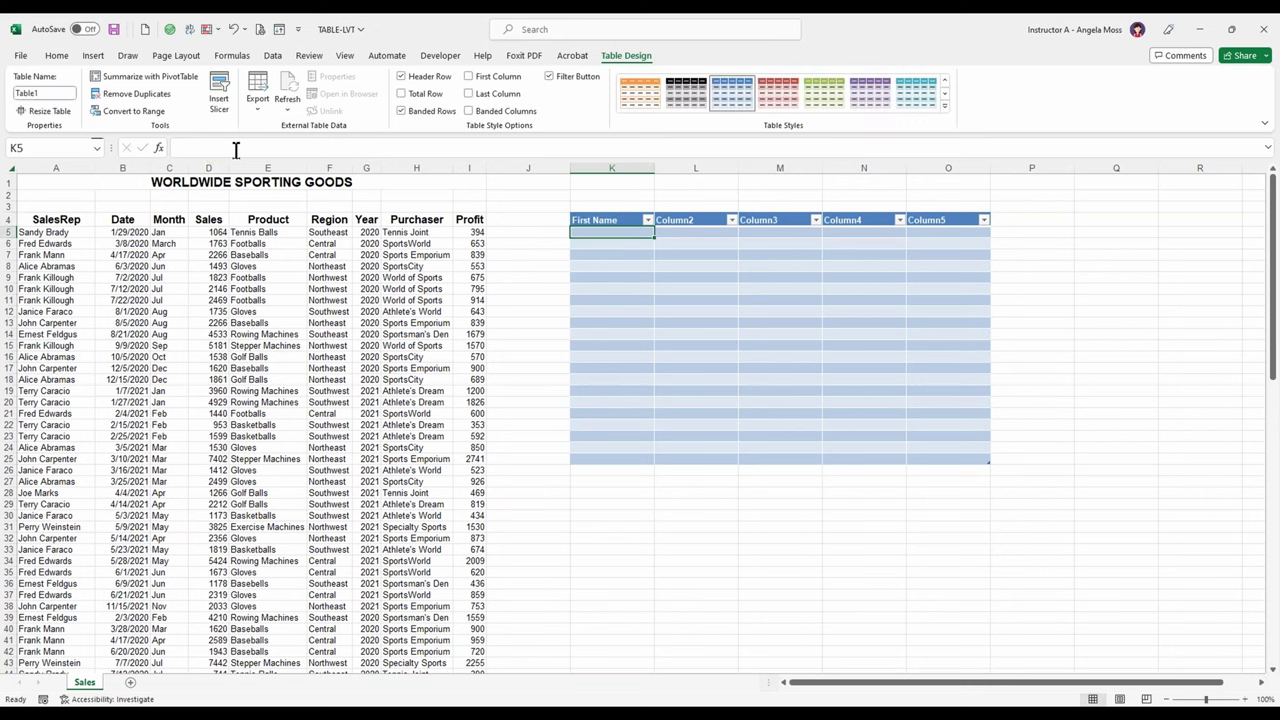
click(639, 229)
key(ctrl)
key(ctrl)
key(ctrl)
key(ctrl)
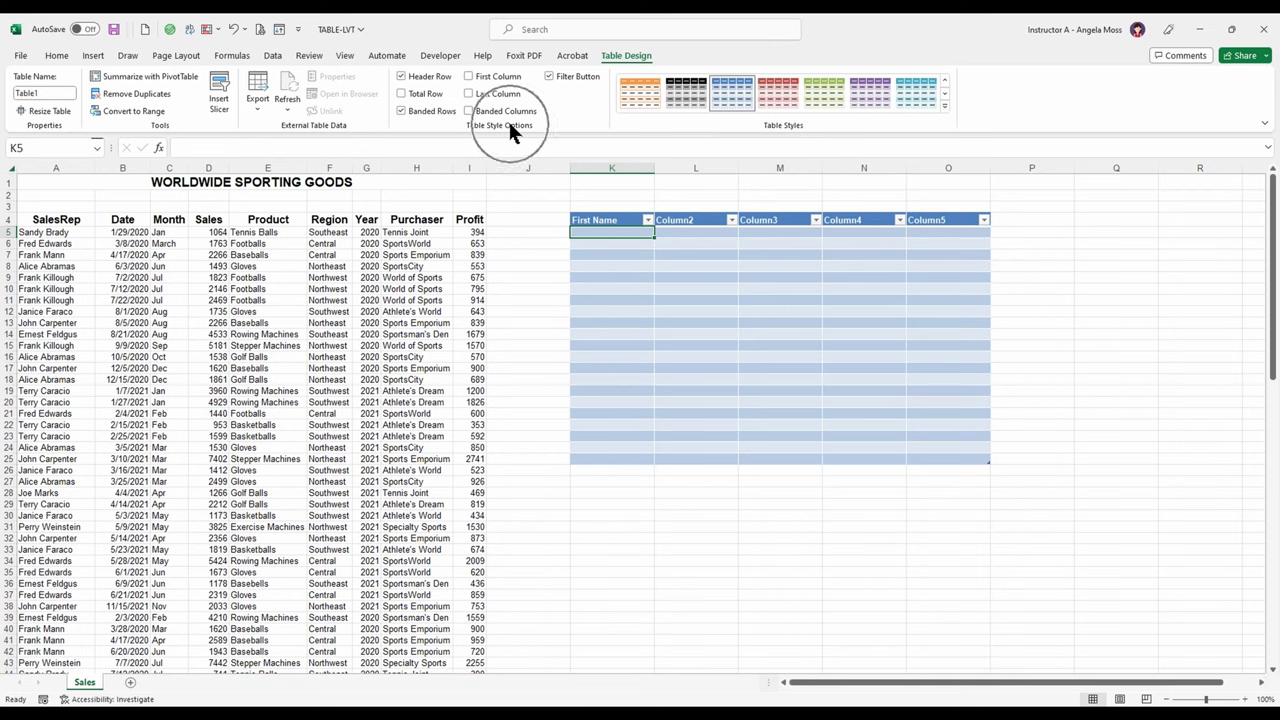
key(ctrl)
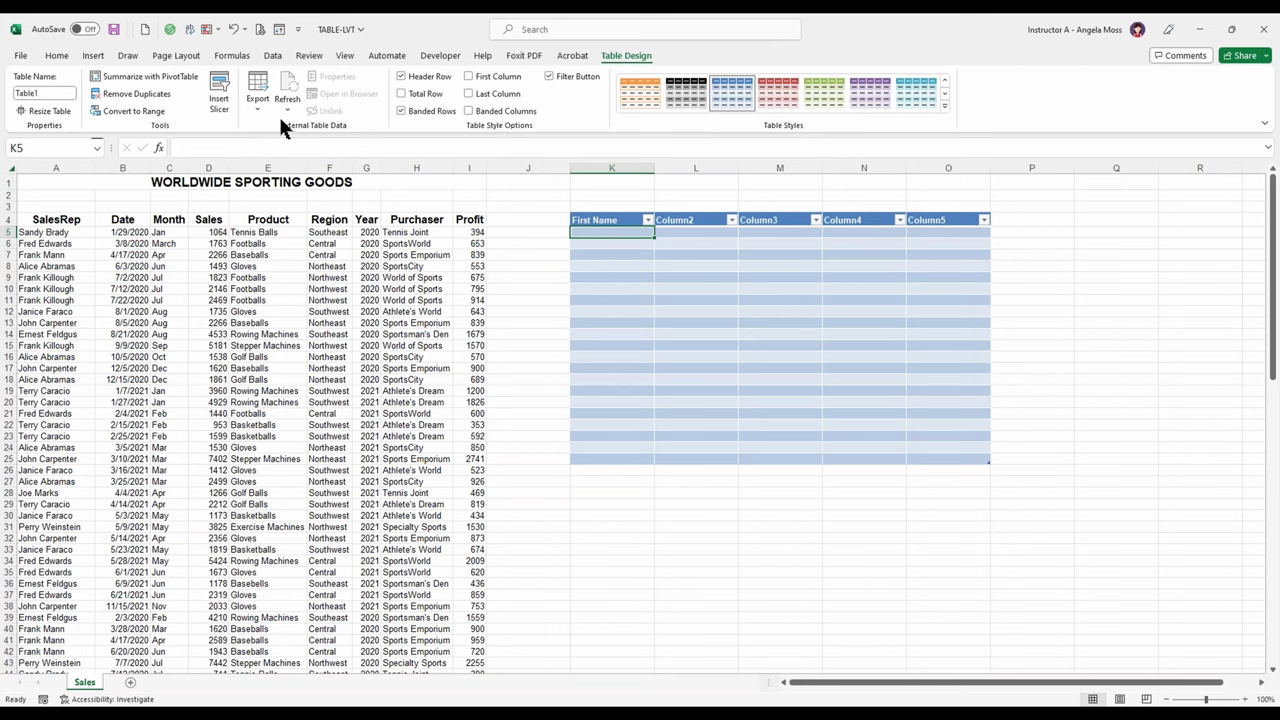
key(ctrl)
key(ctrl)
key(ctrl)
key(ctrl)
key(ctrl)
Set the new table's name to BlankTable and select an empty cell outside it
click(50, 118)
click(52, 91)
text(BlankTable)
key(Return)
click(666, 241)
click(1137, 310)
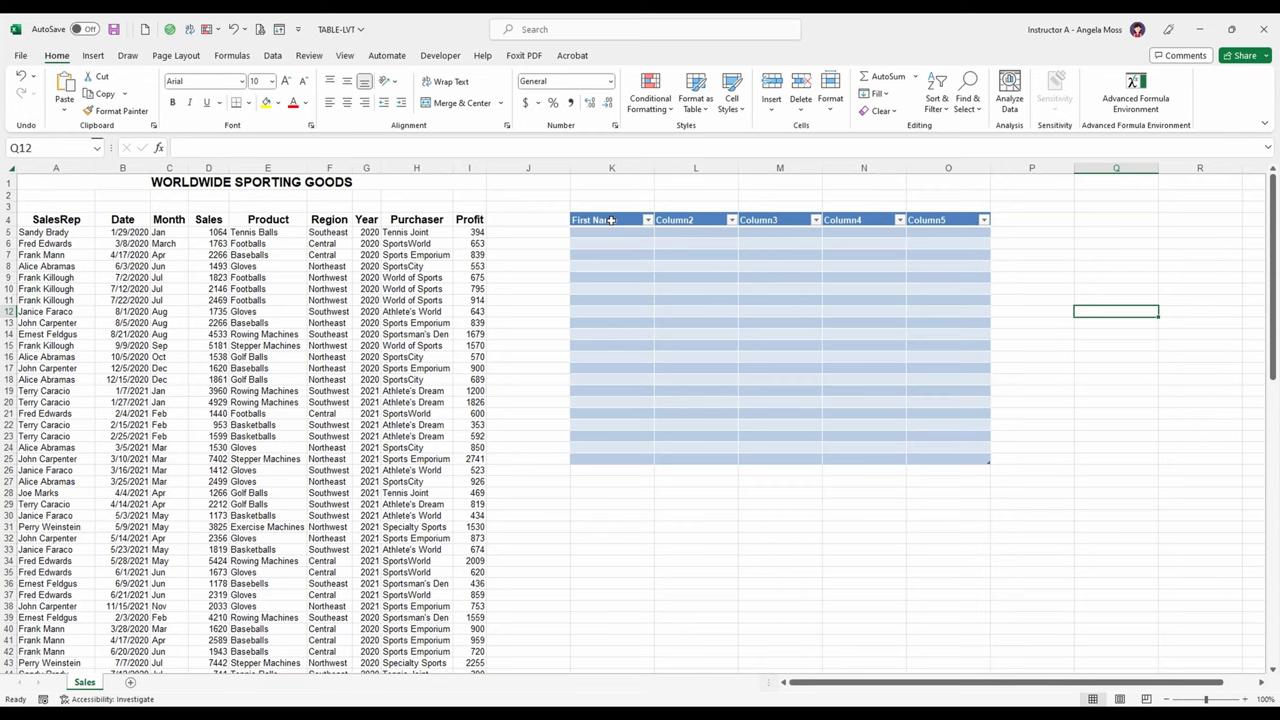
Examine the existing sales list at 130% zoom, covering its header row A4:I4 and the records below
scroll(620, 549, down, 2)
scroll(620, 549, up, 2)
click(76, 244)
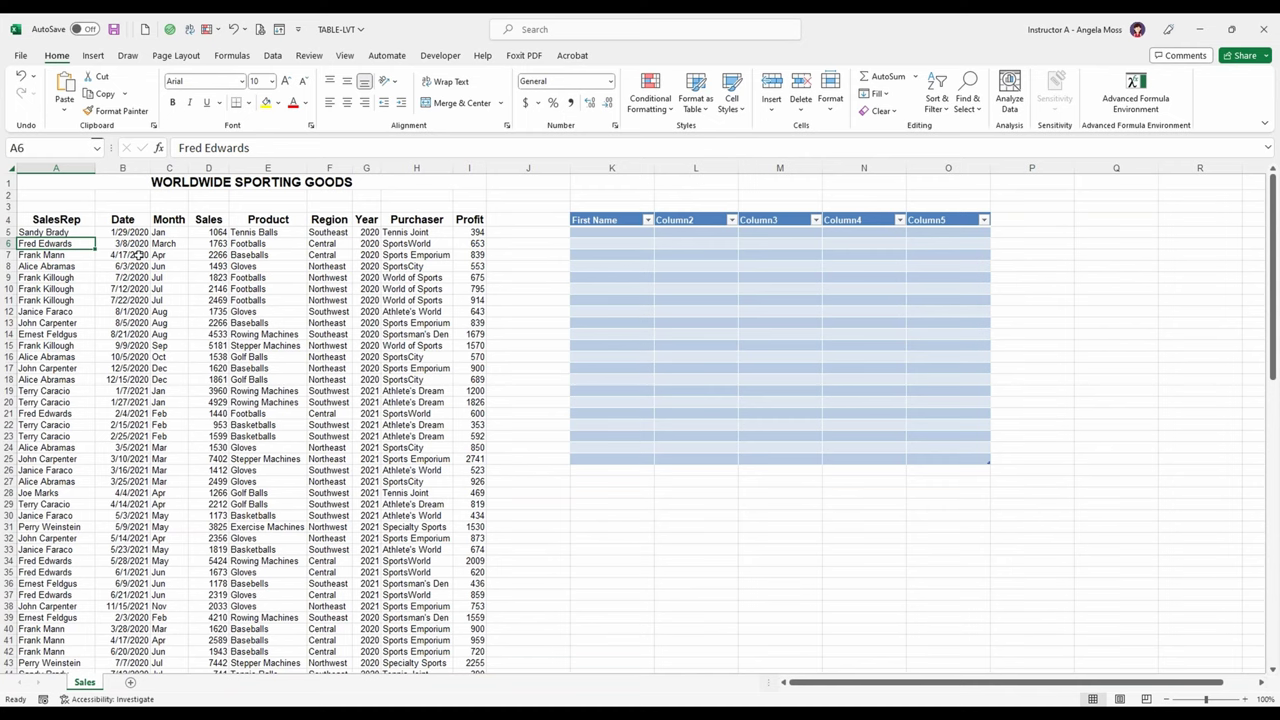
scroll(232, 305, down, 2)
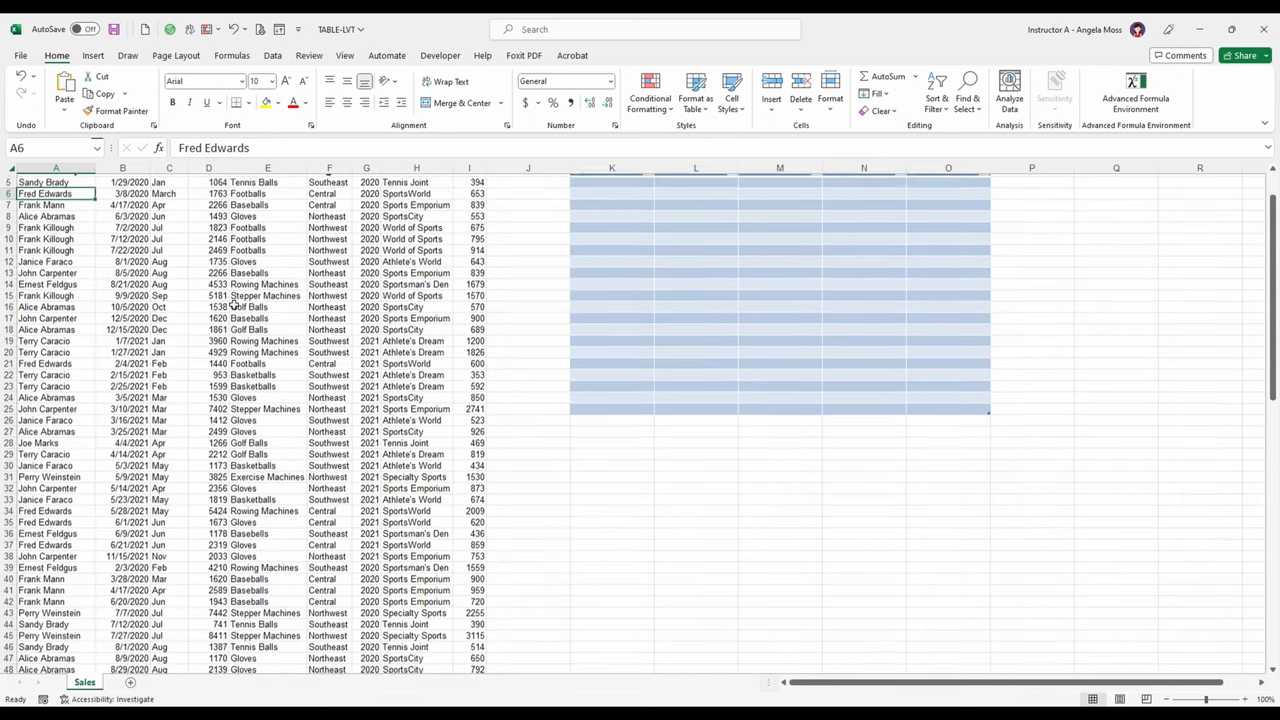
scroll(322, 328, up, 2)
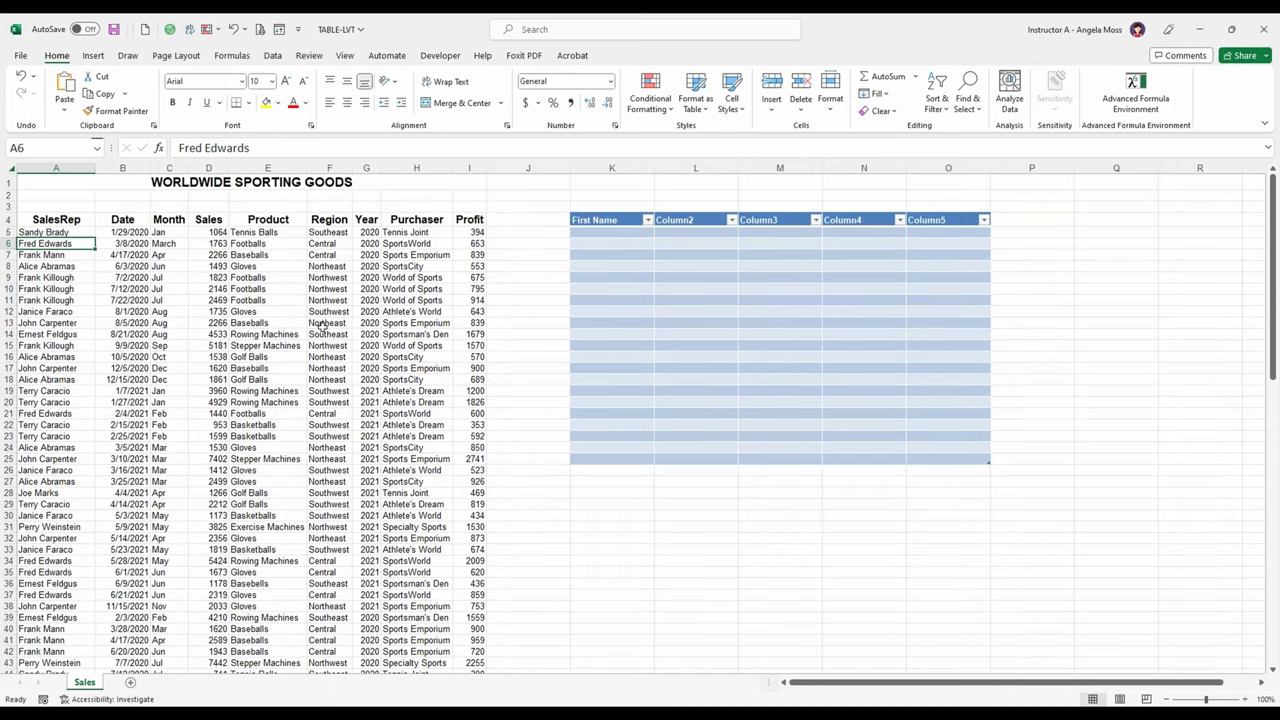
click(1246, 700)
click(1246, 700)
click(1246, 700)
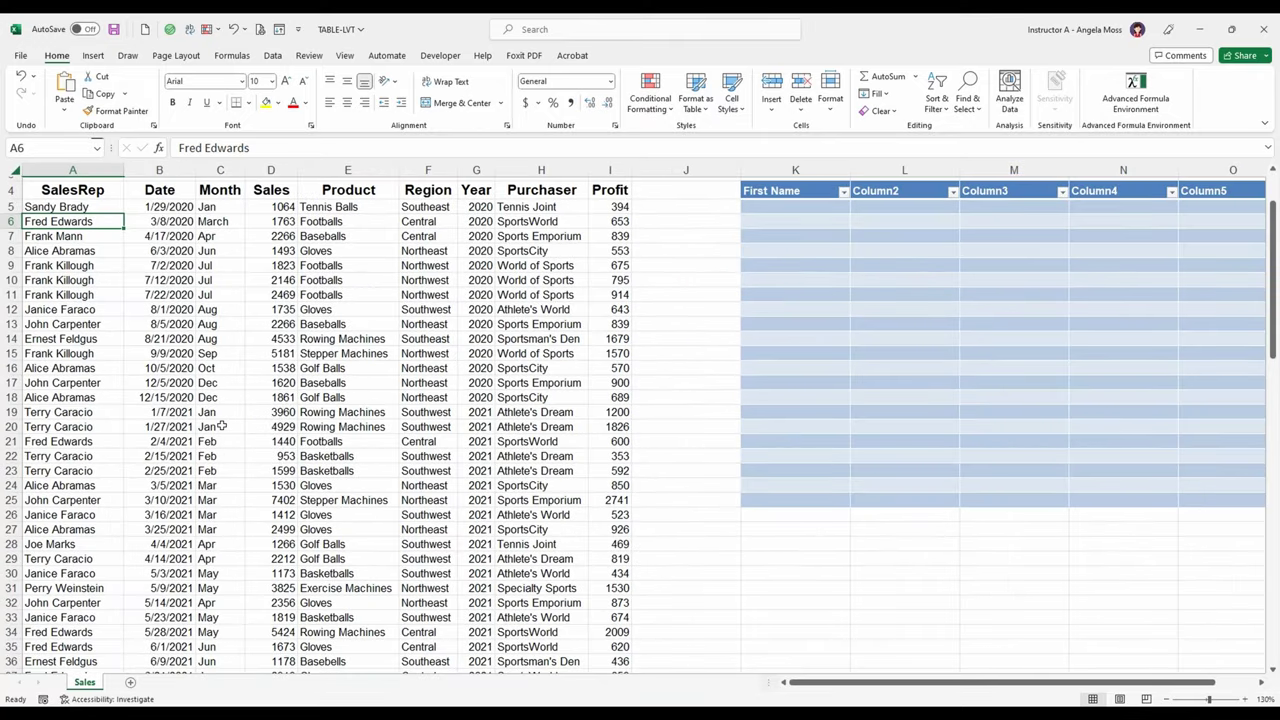
scroll(222, 426, up, 1)
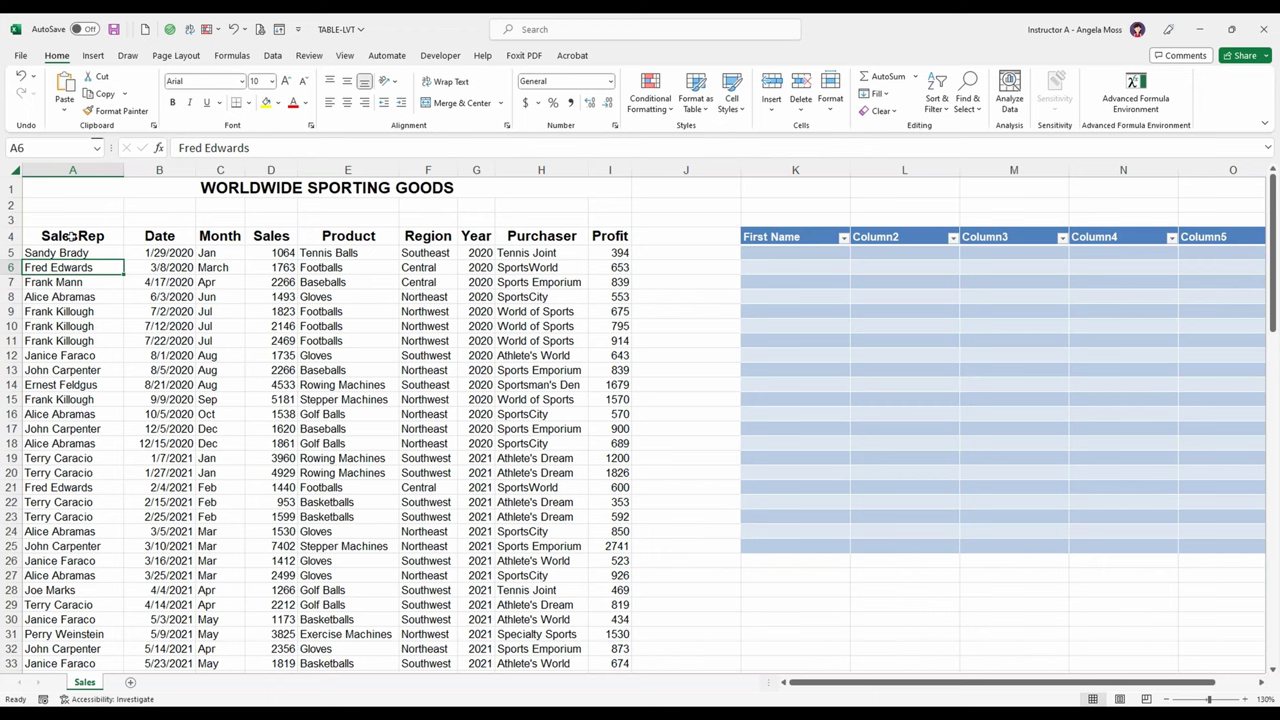
drag(71, 236, 591, 242)
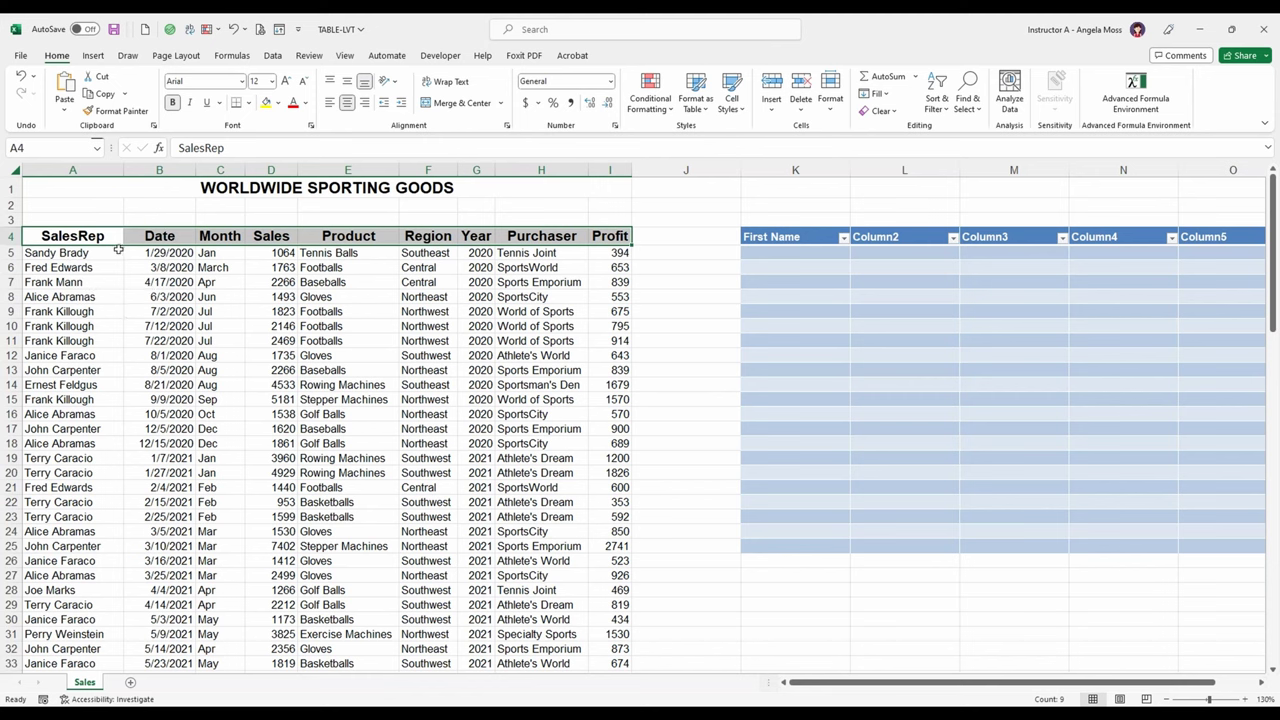
scroll(128, 321, down, 5)
scroll(128, 321, down, 9)
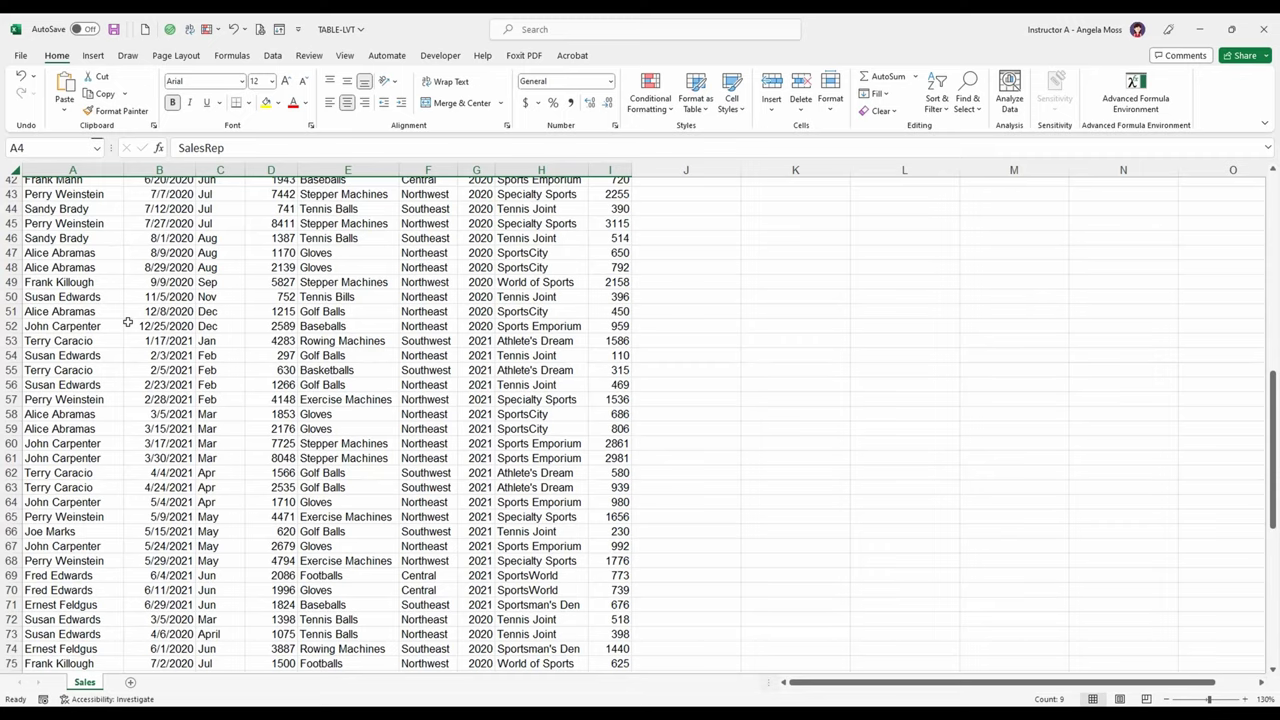
Examine the rest of the sales list down to its last record in row 104, then return to the top and select C6
scroll(128, 321, down, 8)
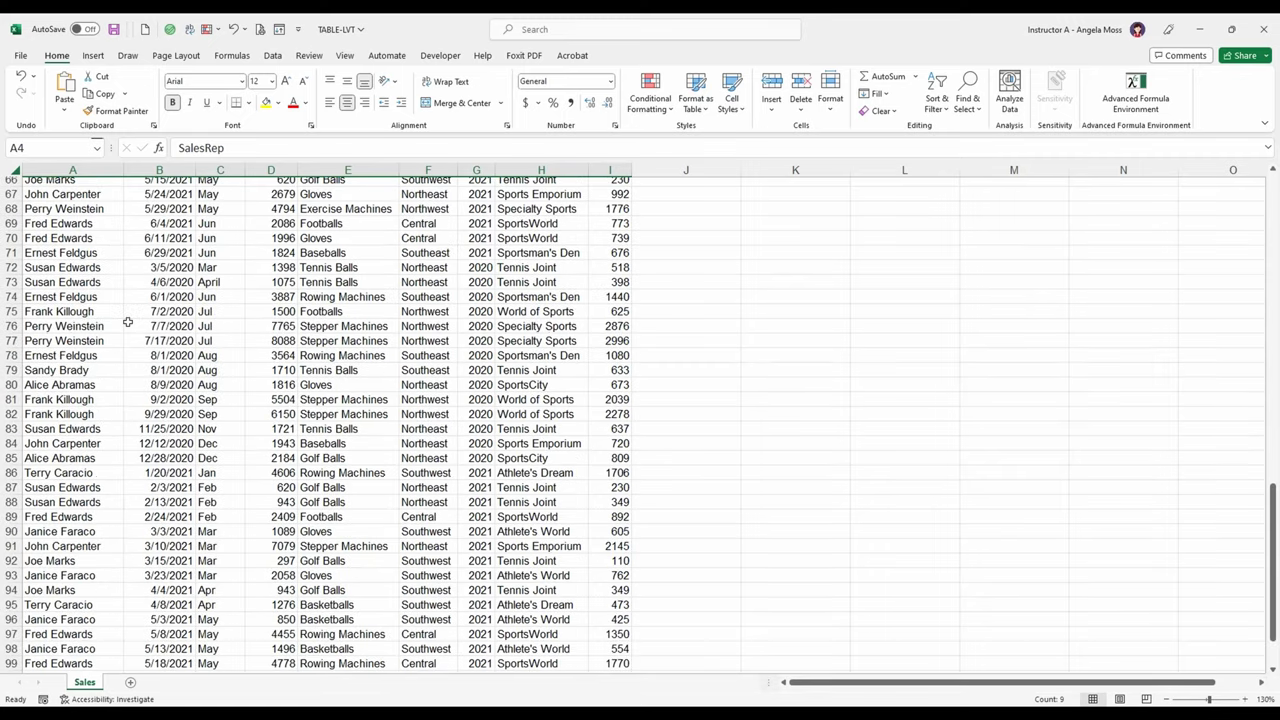
scroll(128, 321, up, 3)
scroll(128, 321, down, 7)
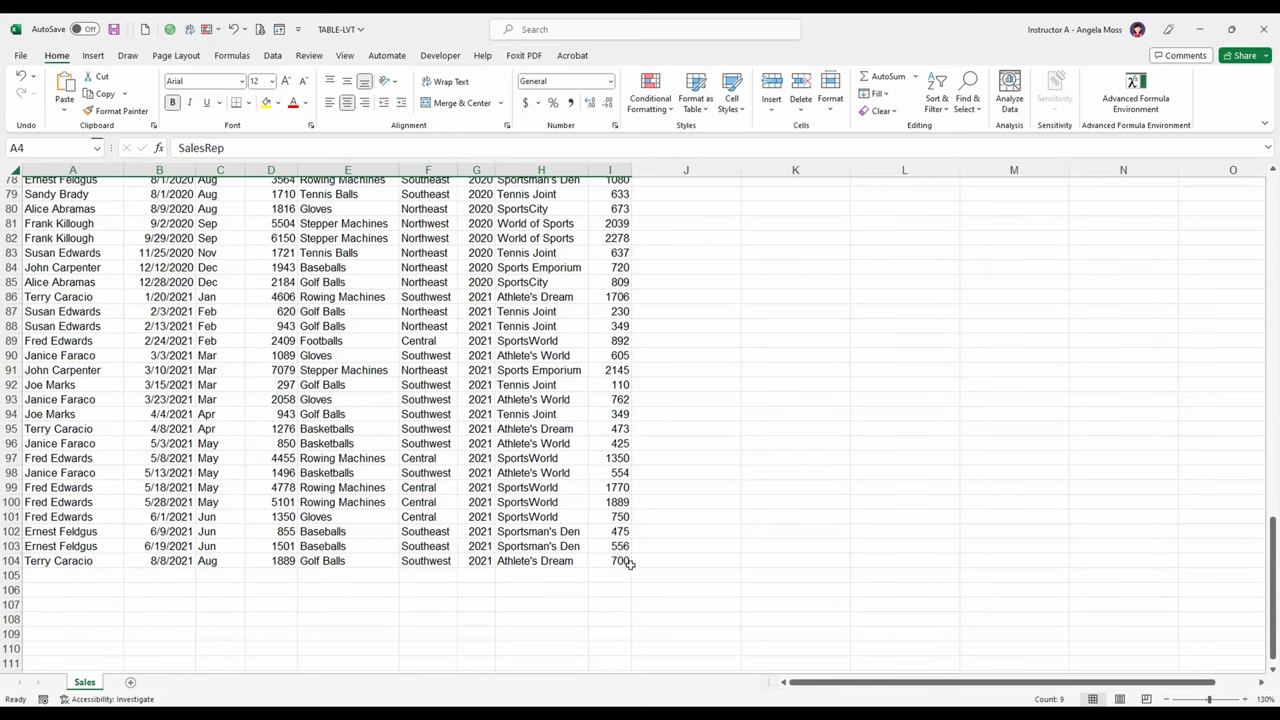
scroll(728, 514, up, 6)
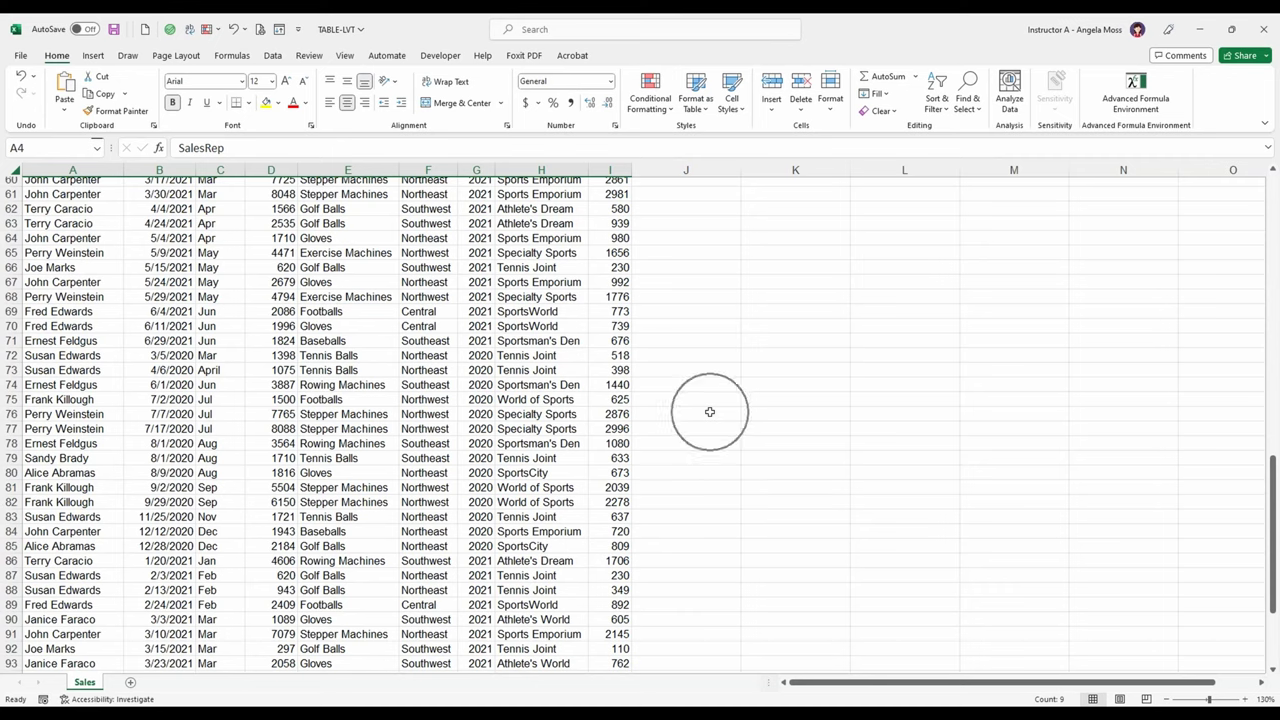
scroll(709, 412, up, 9)
scroll(709, 412, up, 7)
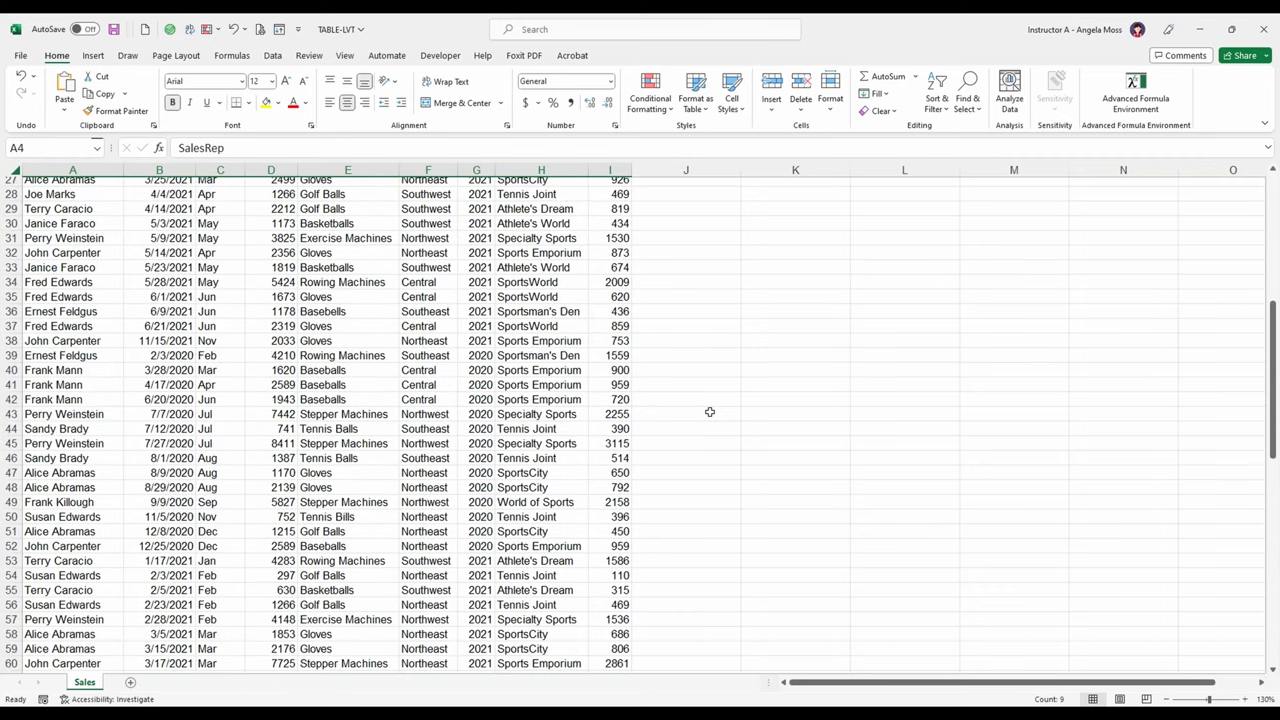
scroll(709, 412, up, 4)
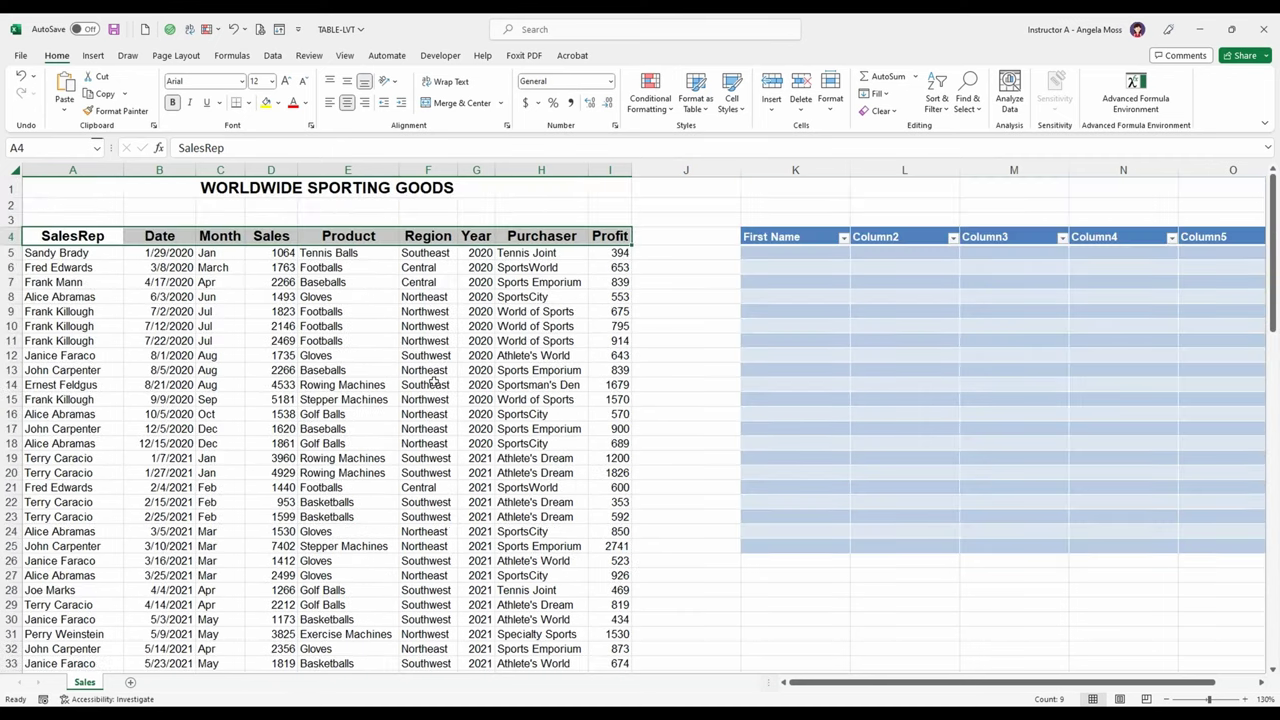
click(212, 268)
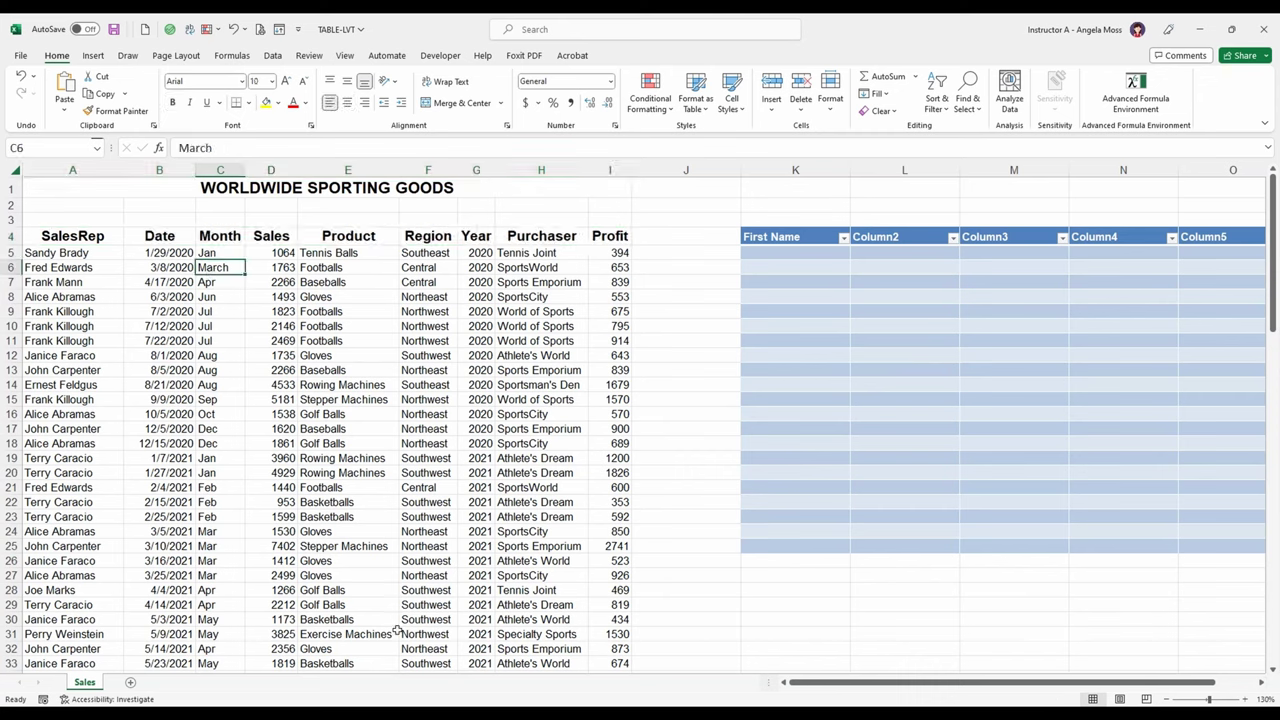
Switch to the MONTH2 workbook and examine the January, February and March sheets and the Qtr 1 header row A2:D2
mouse_move(441, 715)
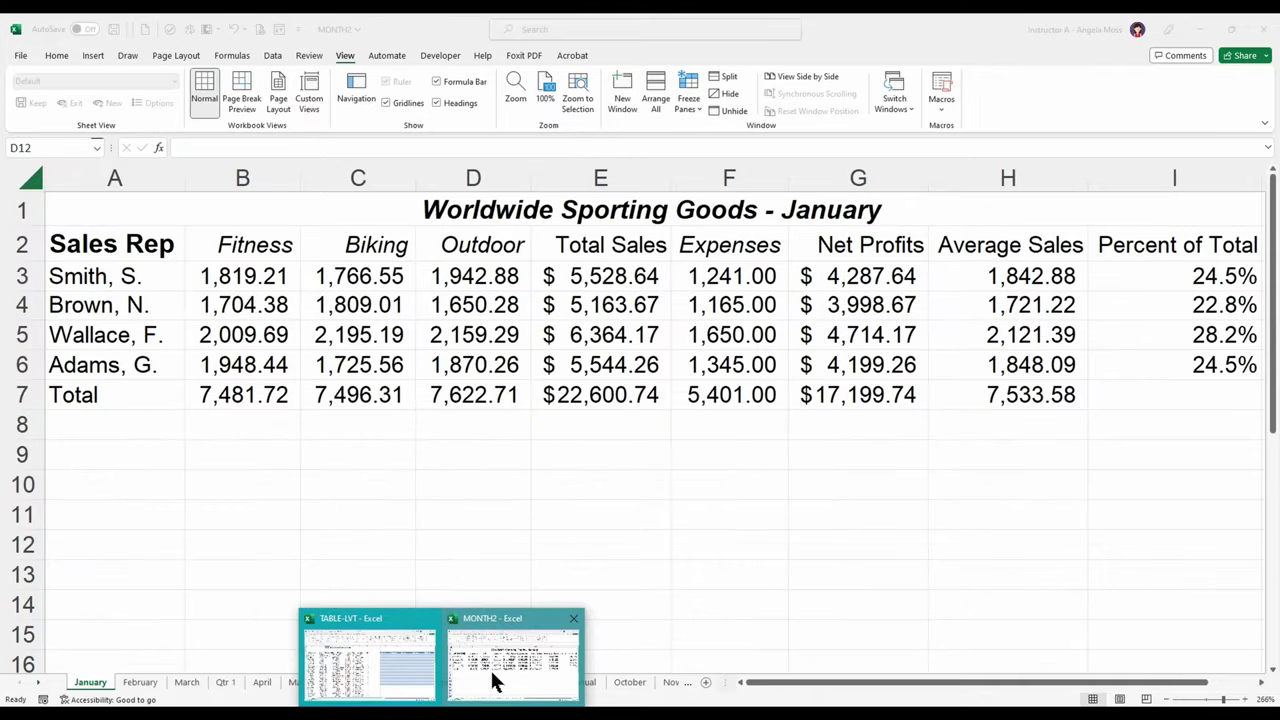
click(503, 670)
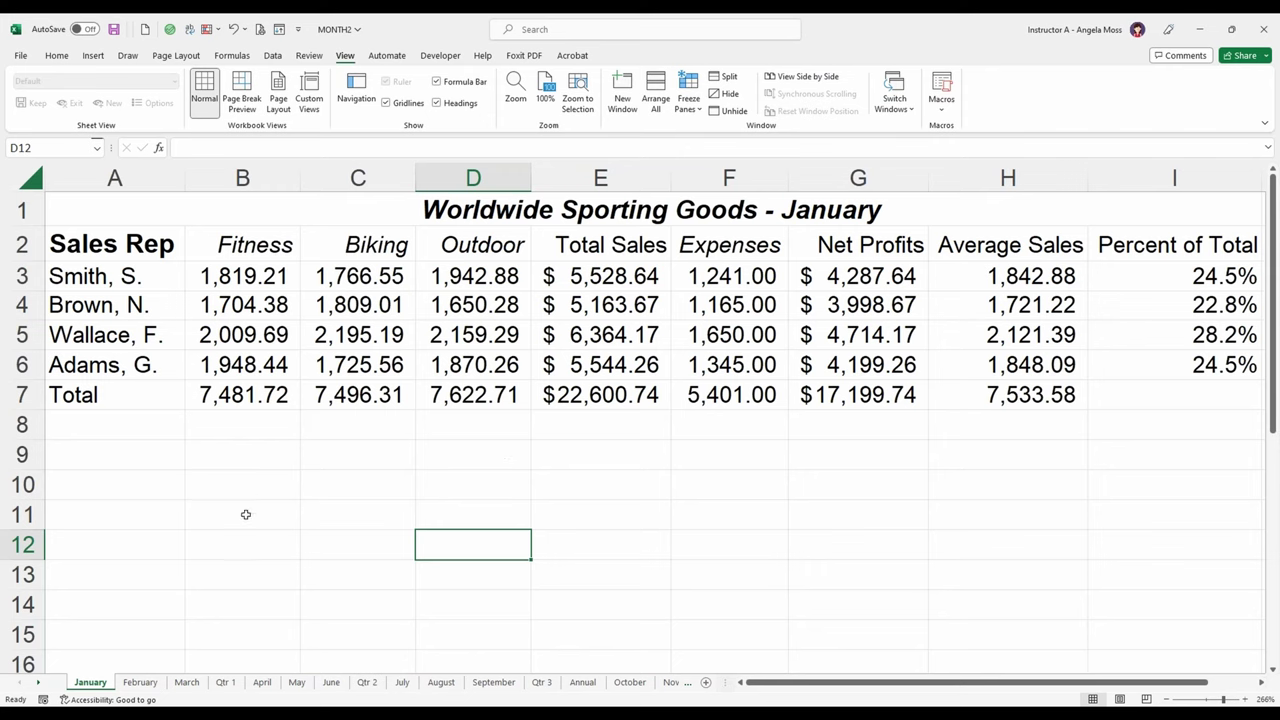
click(140, 684)
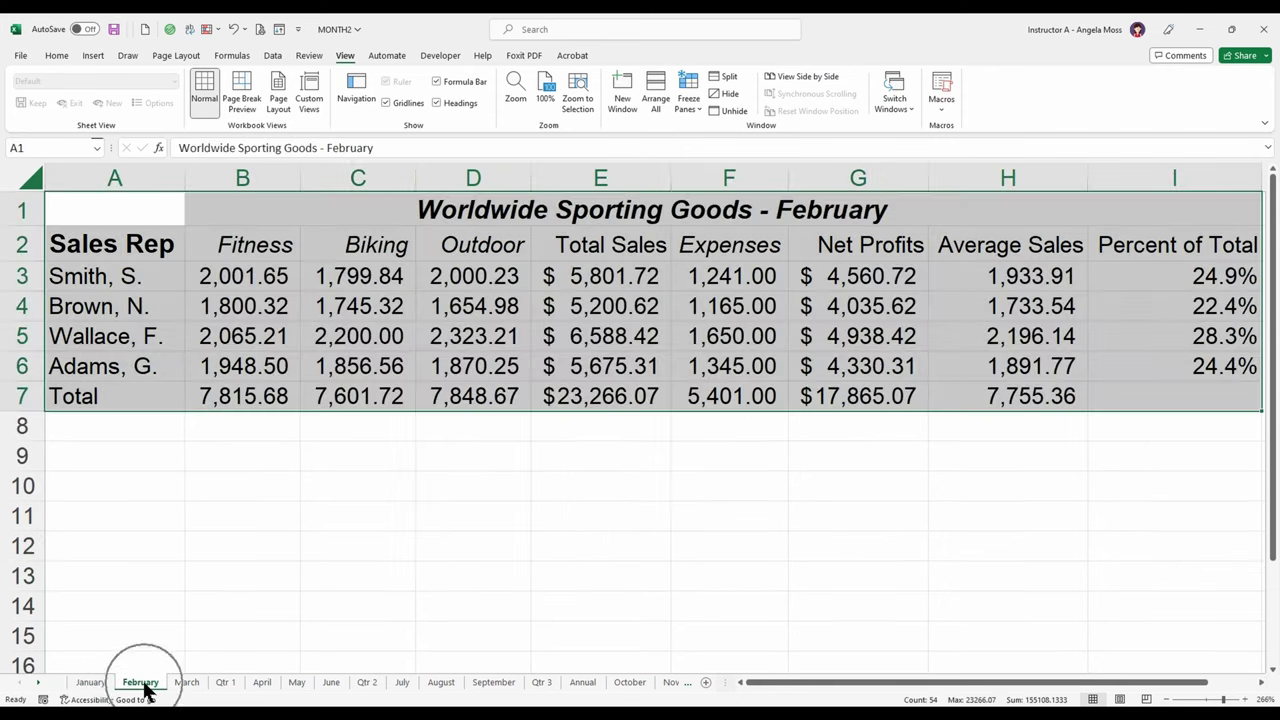
click(189, 686)
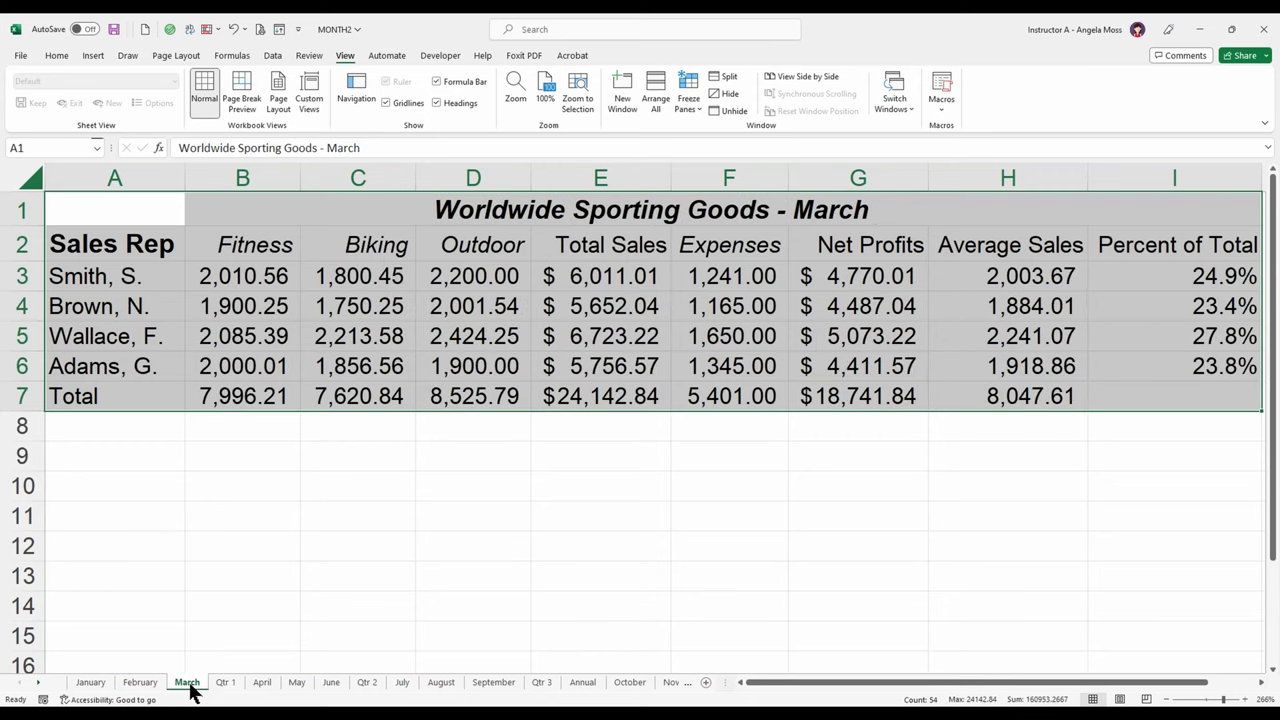
click(207, 487)
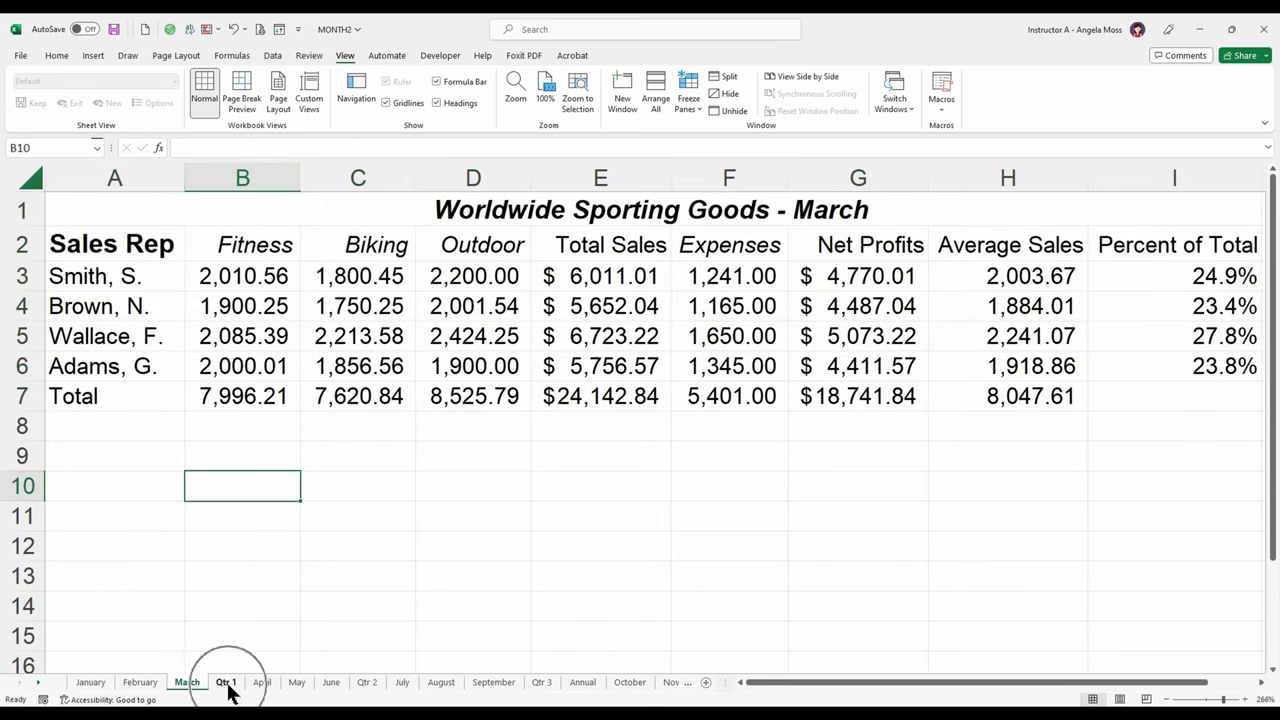
click(227, 684)
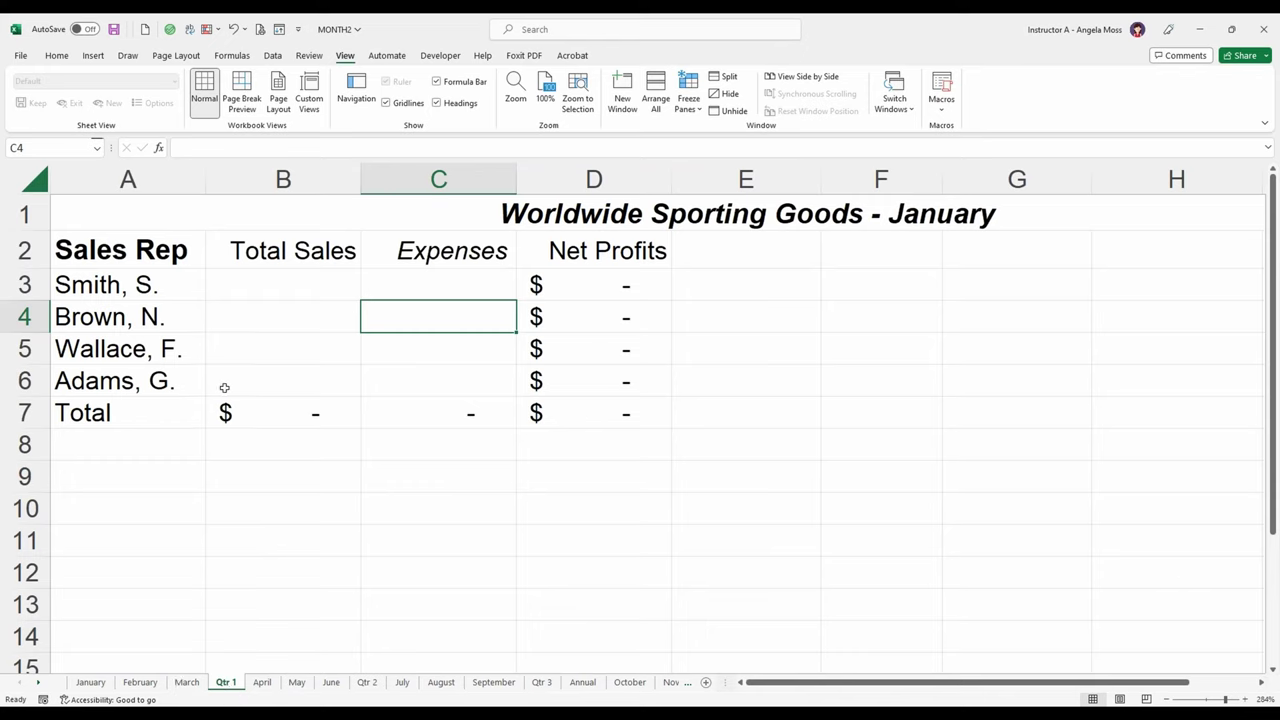
drag(126, 249, 566, 250)
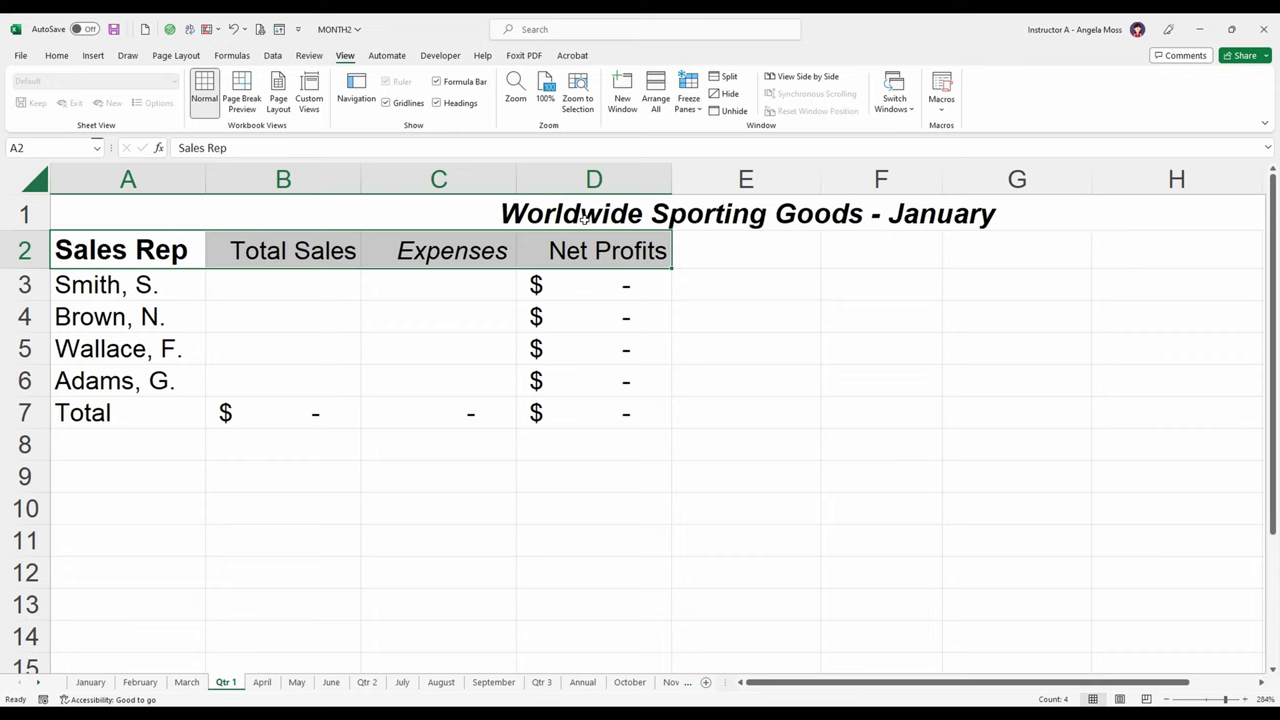
Indent the sales rep names in A3:A6 of the Qtr 1 sheet
drag(168, 285, 178, 381)
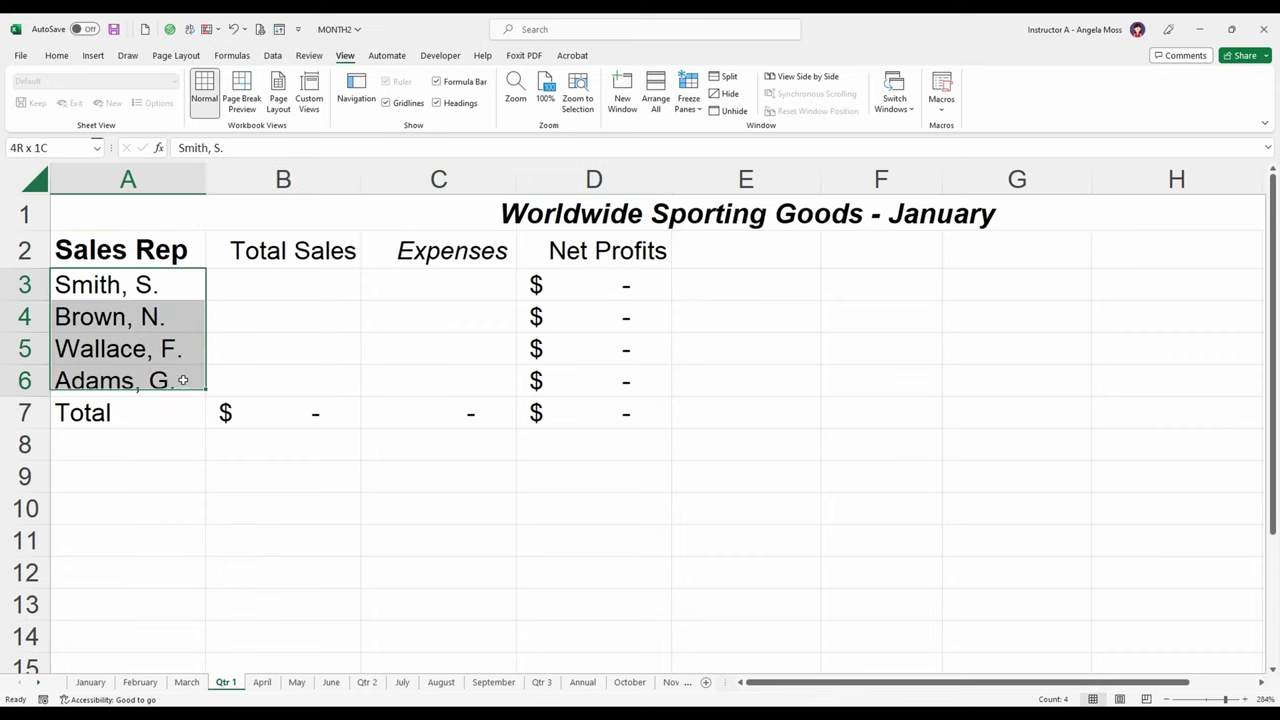
click(58, 55)
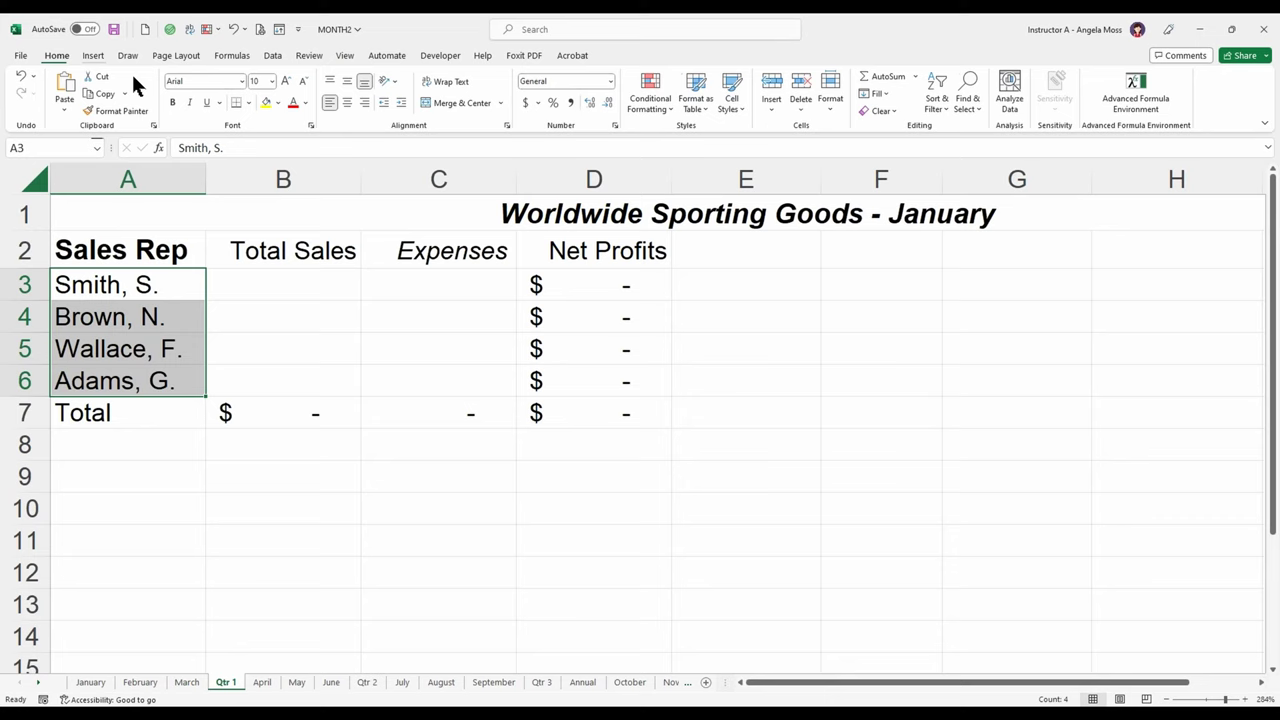
click(401, 104)
Start the Total Sales formula in B3 of Qtr 1 with =January!E3+
click(313, 289)
click(313, 289)
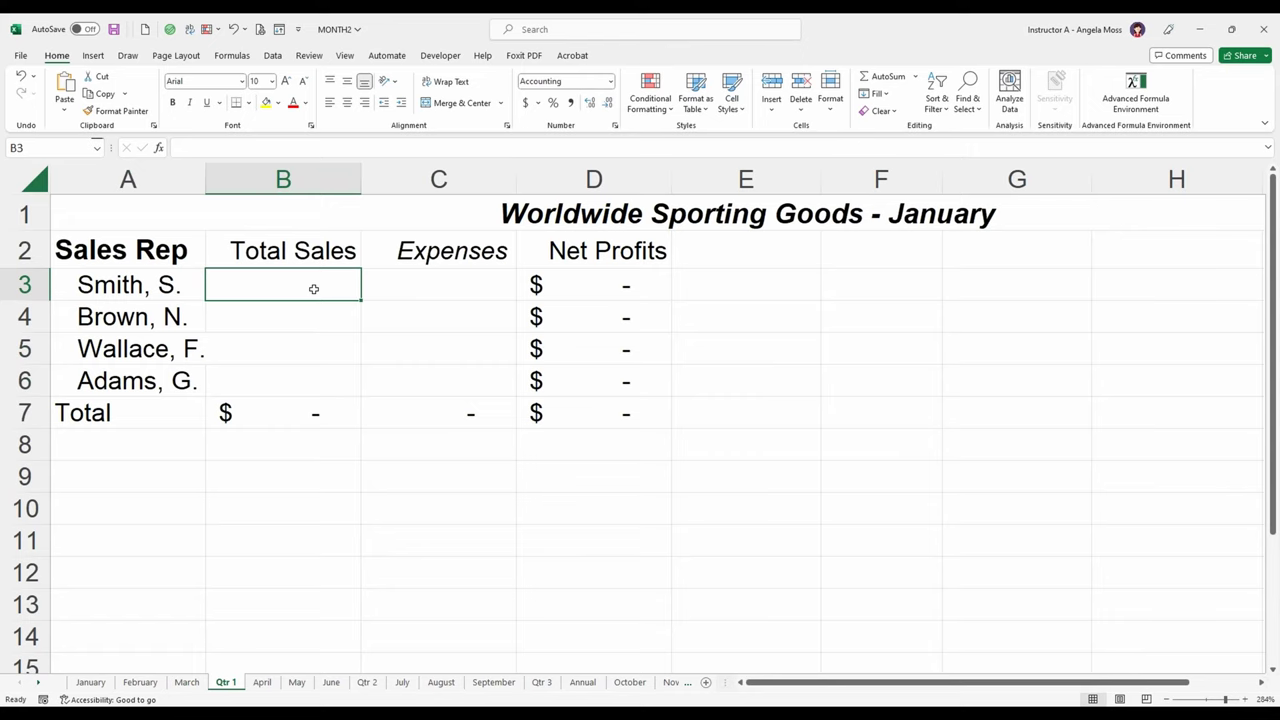
click(313, 149)
text(=)
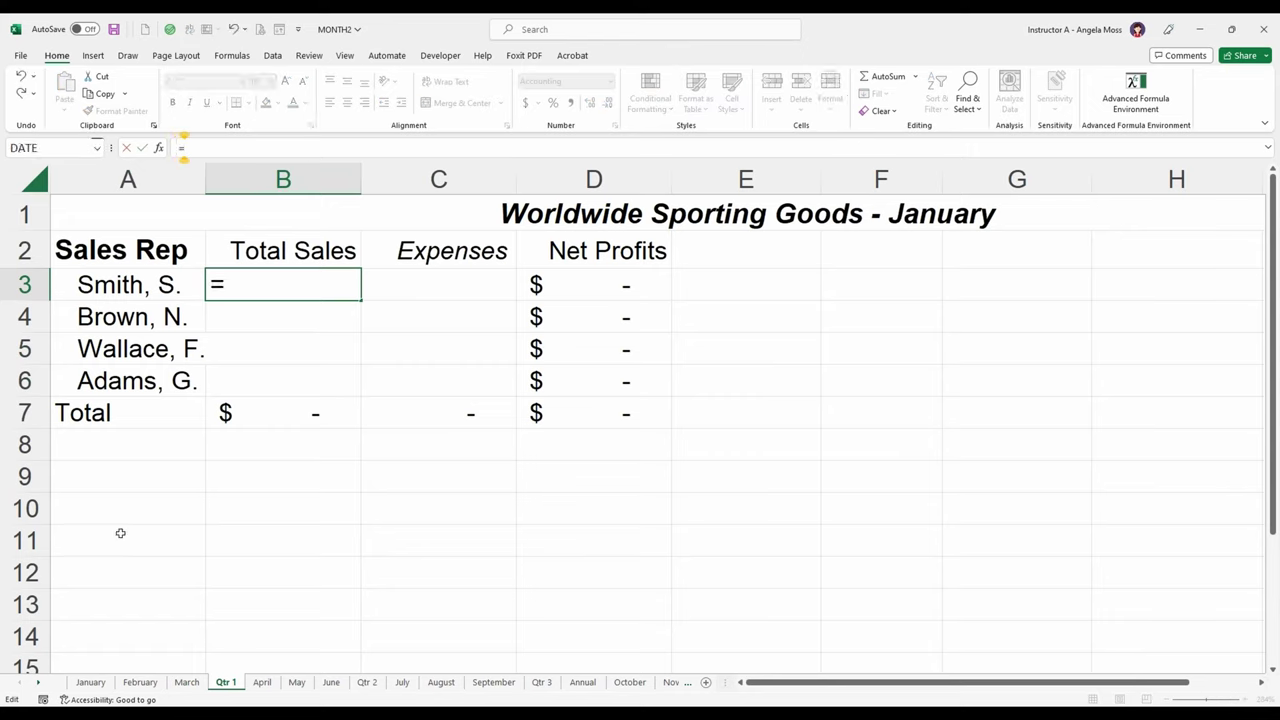
click(92, 682)
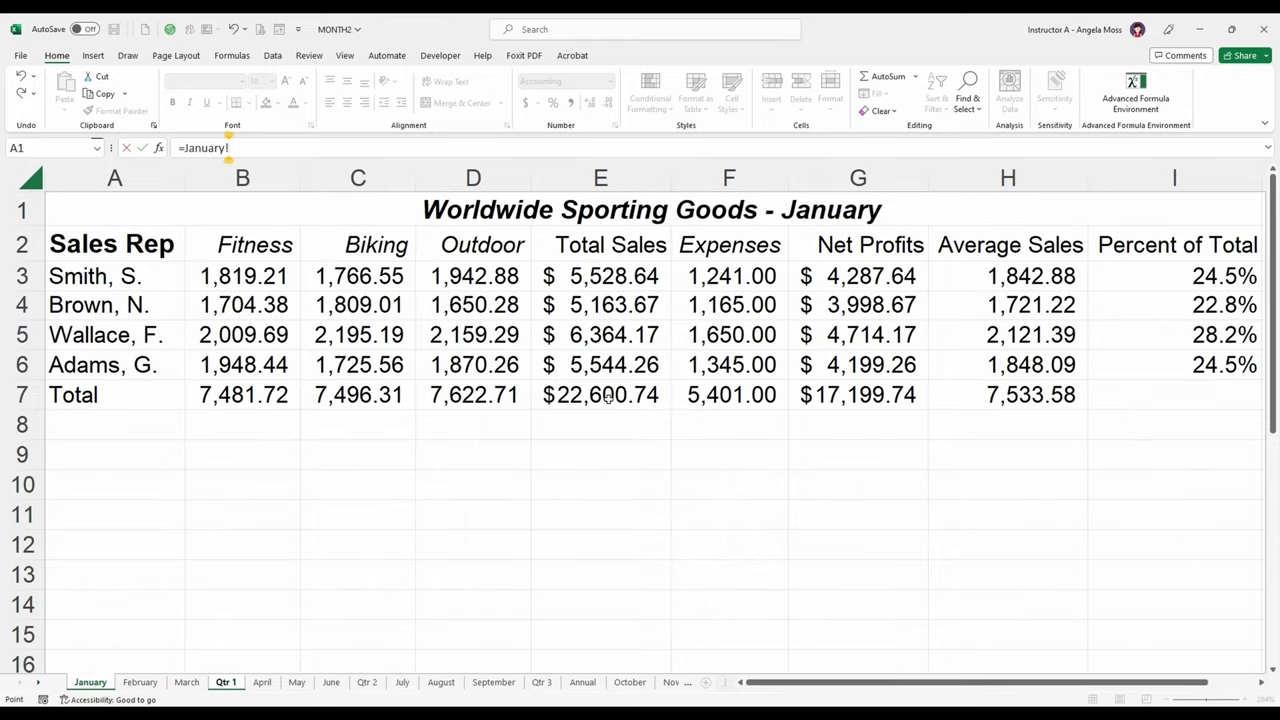
click(607, 278)
text(+)
Extend the B3 formula with references to E3 on the February and March sheets and try to enter it
click(139, 684)
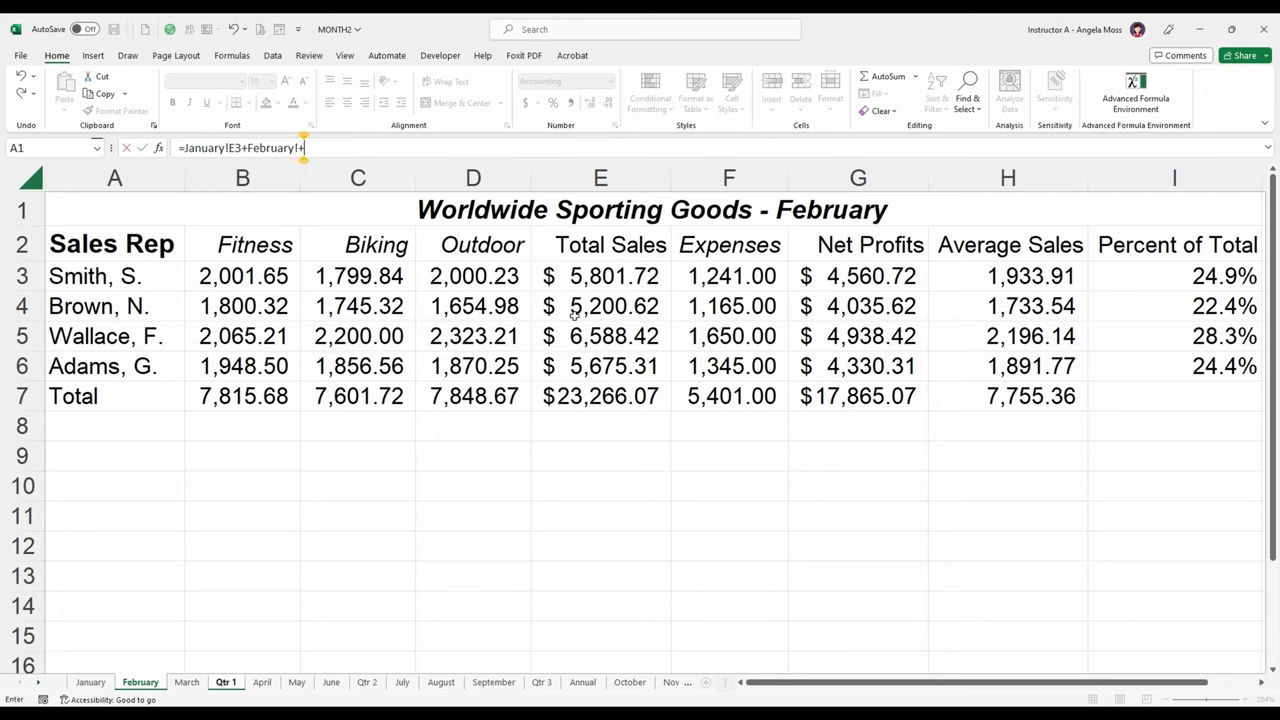
click(593, 279)
text(+)
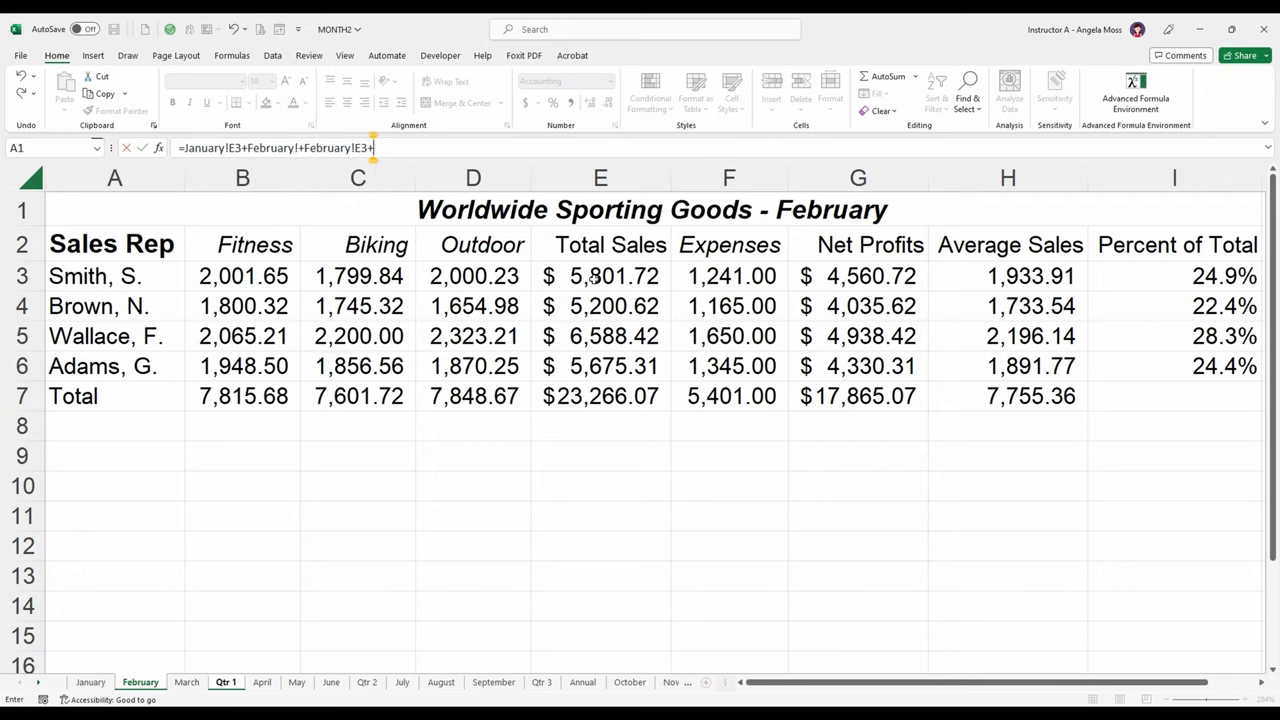
click(189, 683)
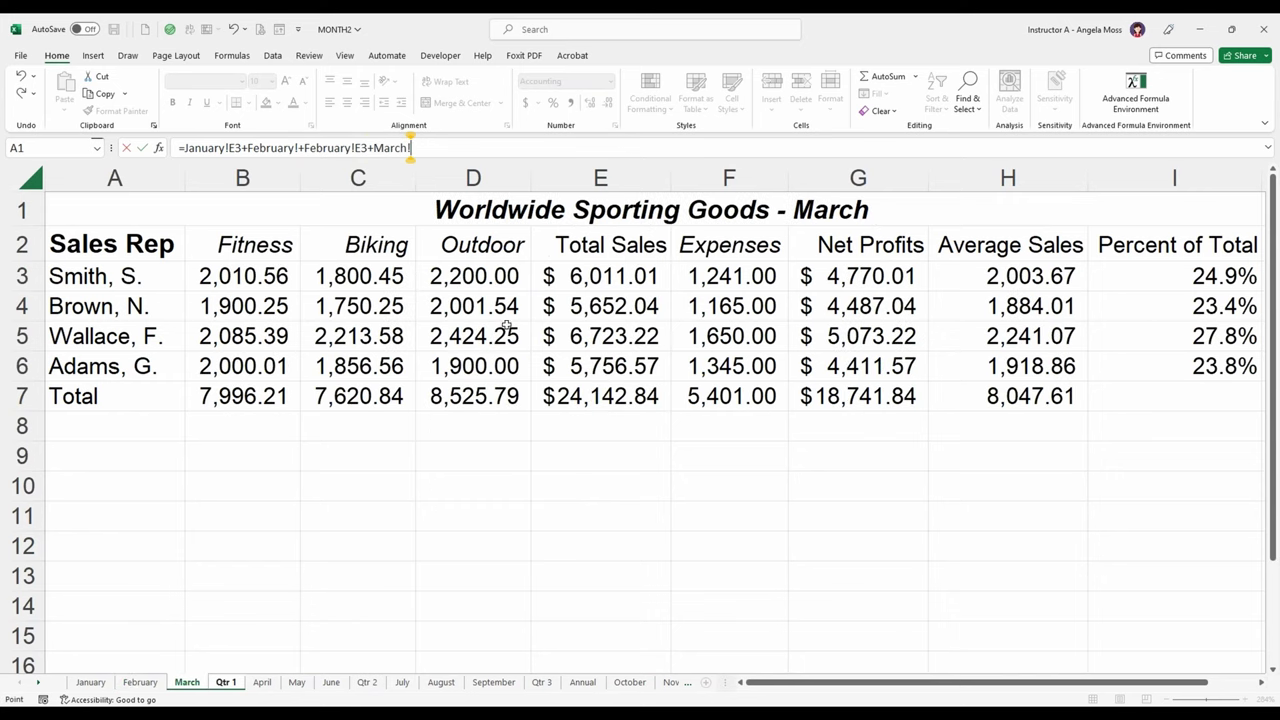
click(586, 279)
key(Return)
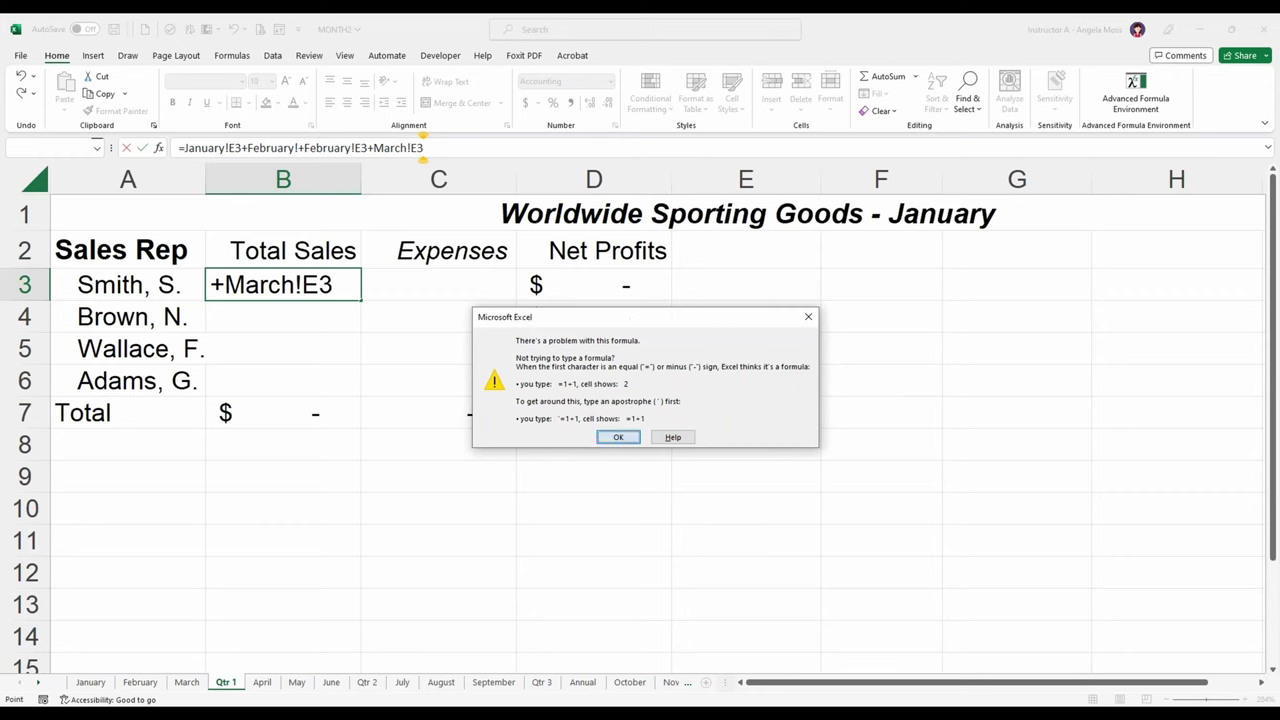
click(618, 437)
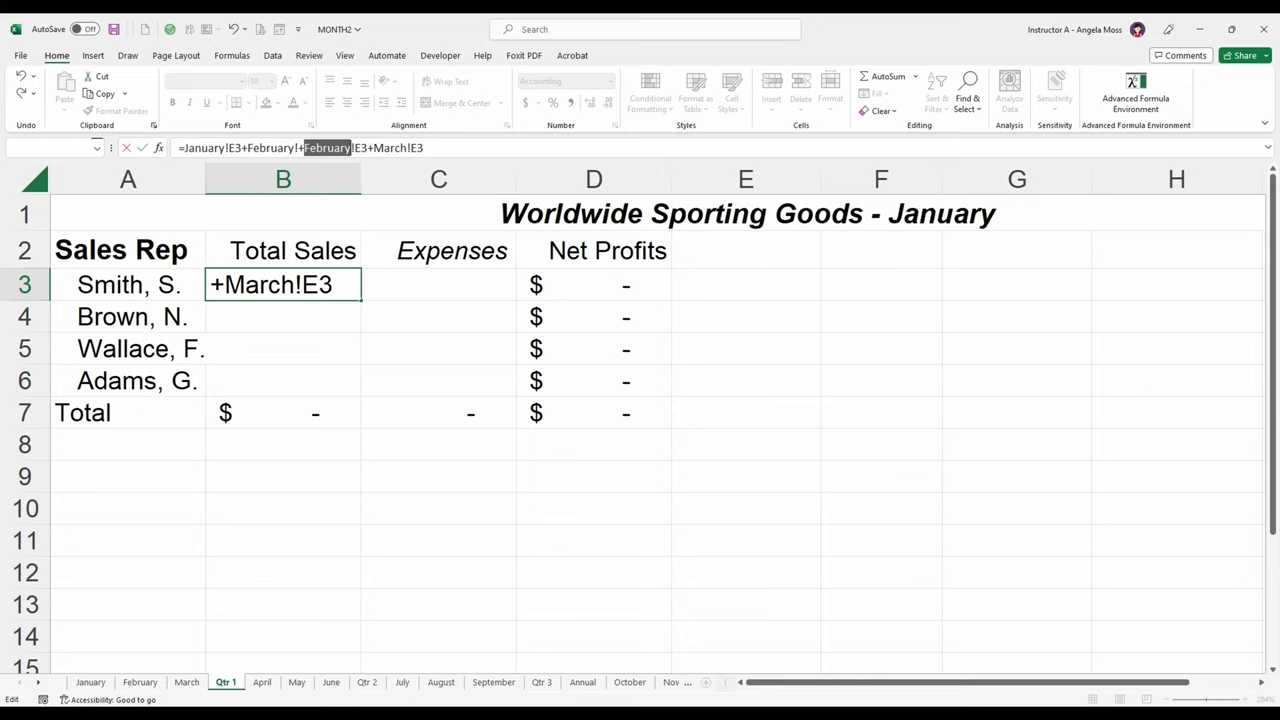
Remove the surplus February!E3+ from the B3 formula, leaving =January!E3+February!+March!E3, and try to enter it
key(Delete)
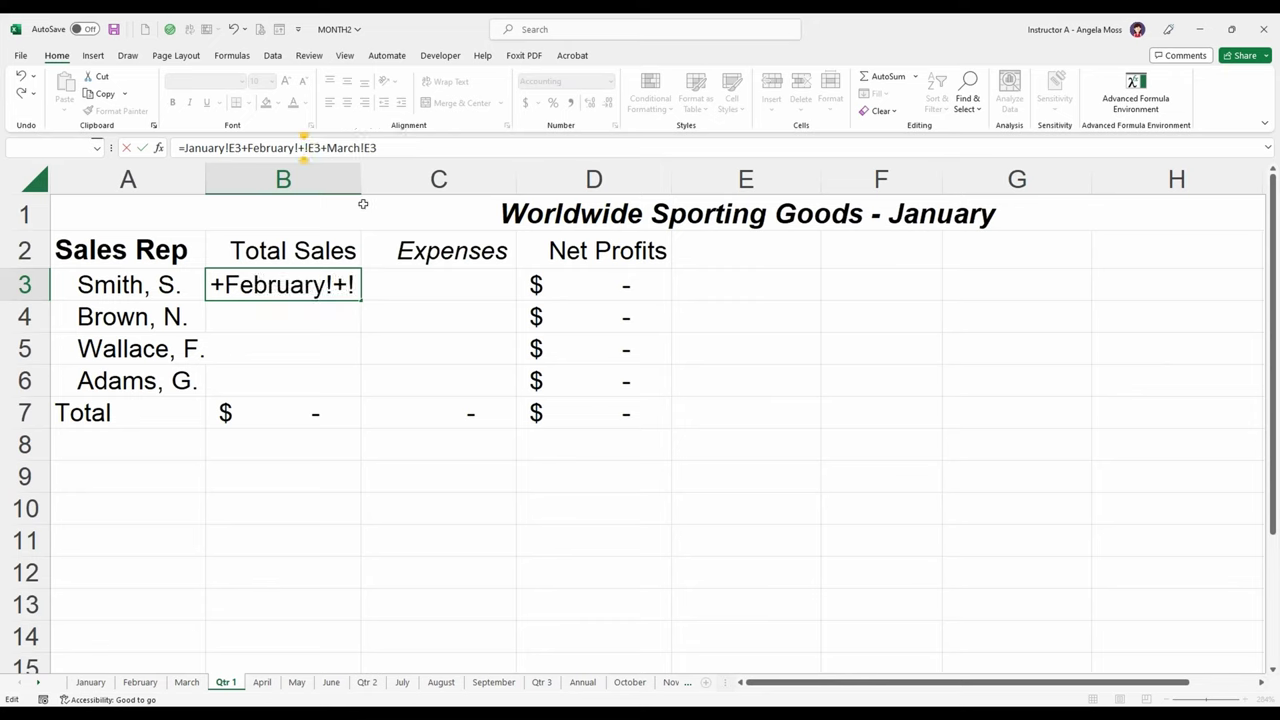
key(Delete)
key(Delete)
key(Delete)
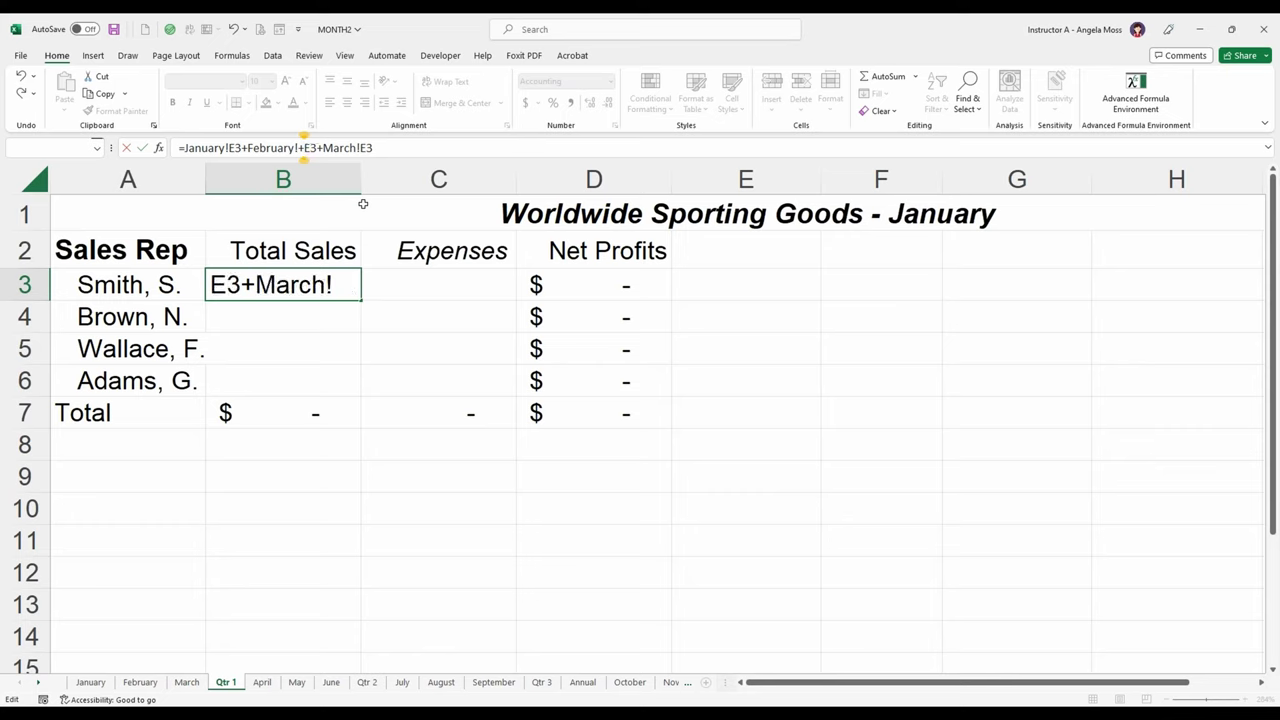
key(Delete)
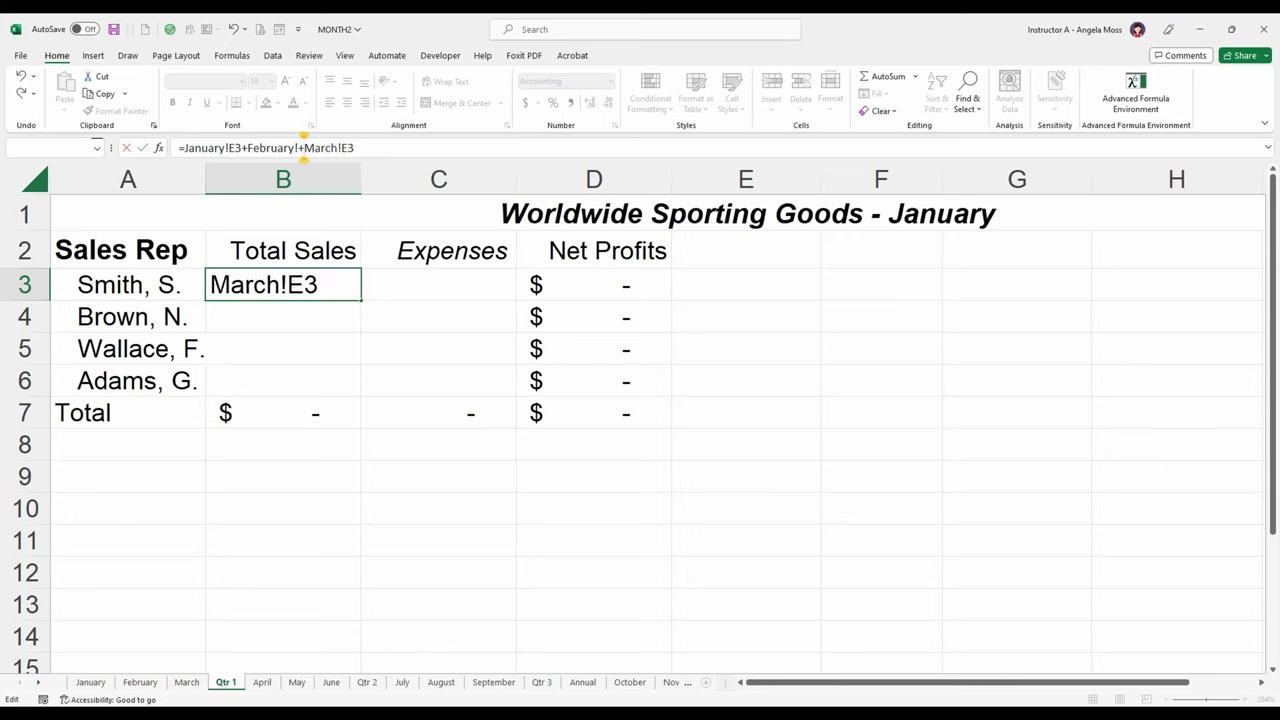
key(Return)
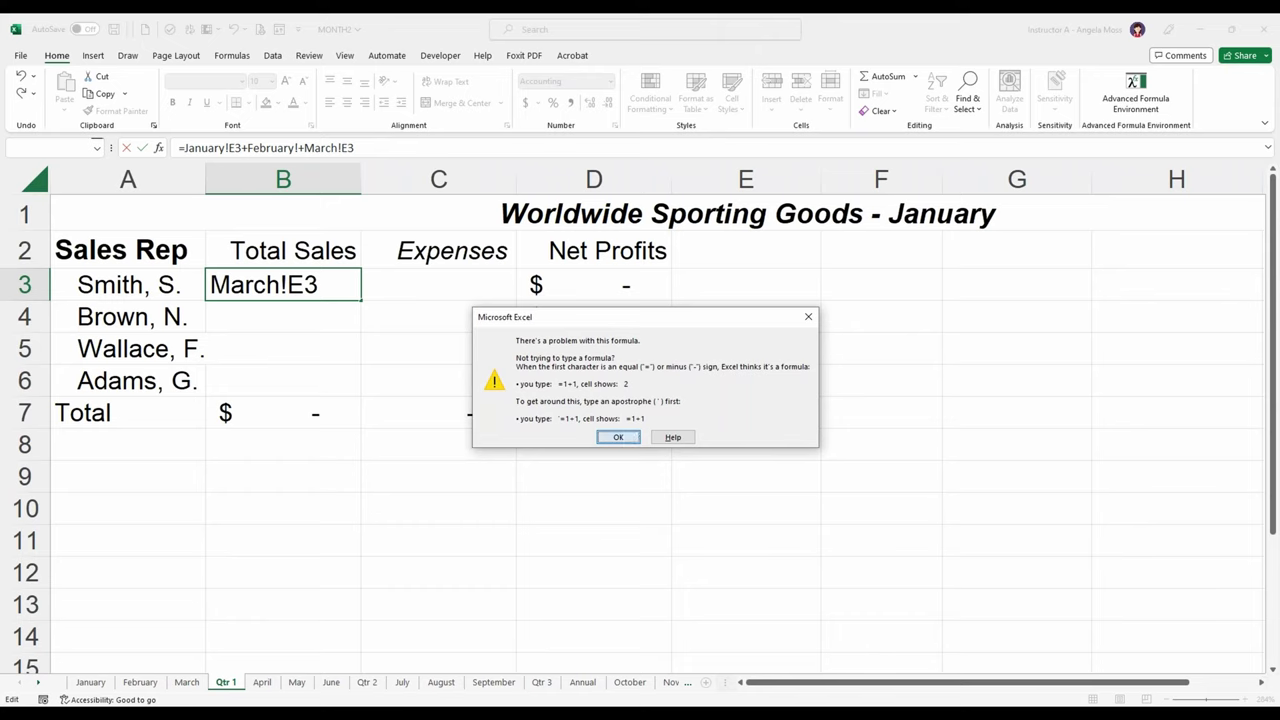
click(619, 437)
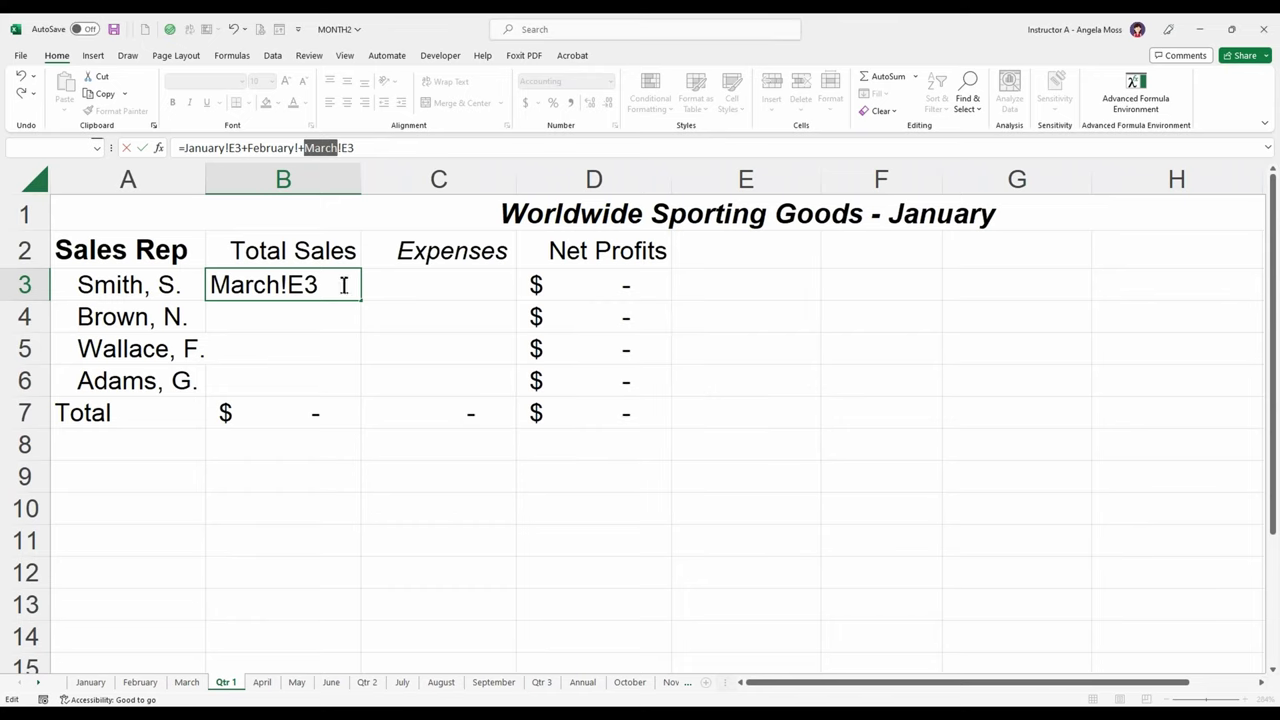
Complete the February reference with E3 so the B3 formula reads =January!E3+February!E3+March!E3, and enter it
click(376, 148)
click(299, 148)
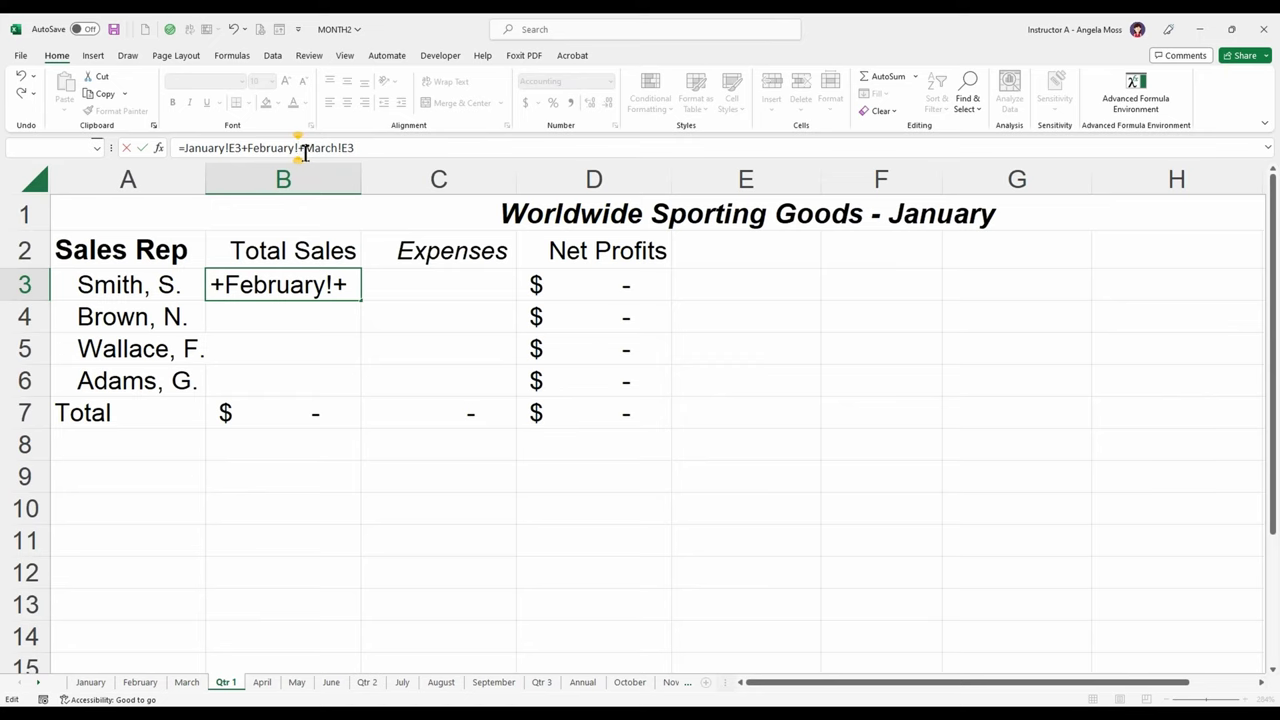
text(E3)
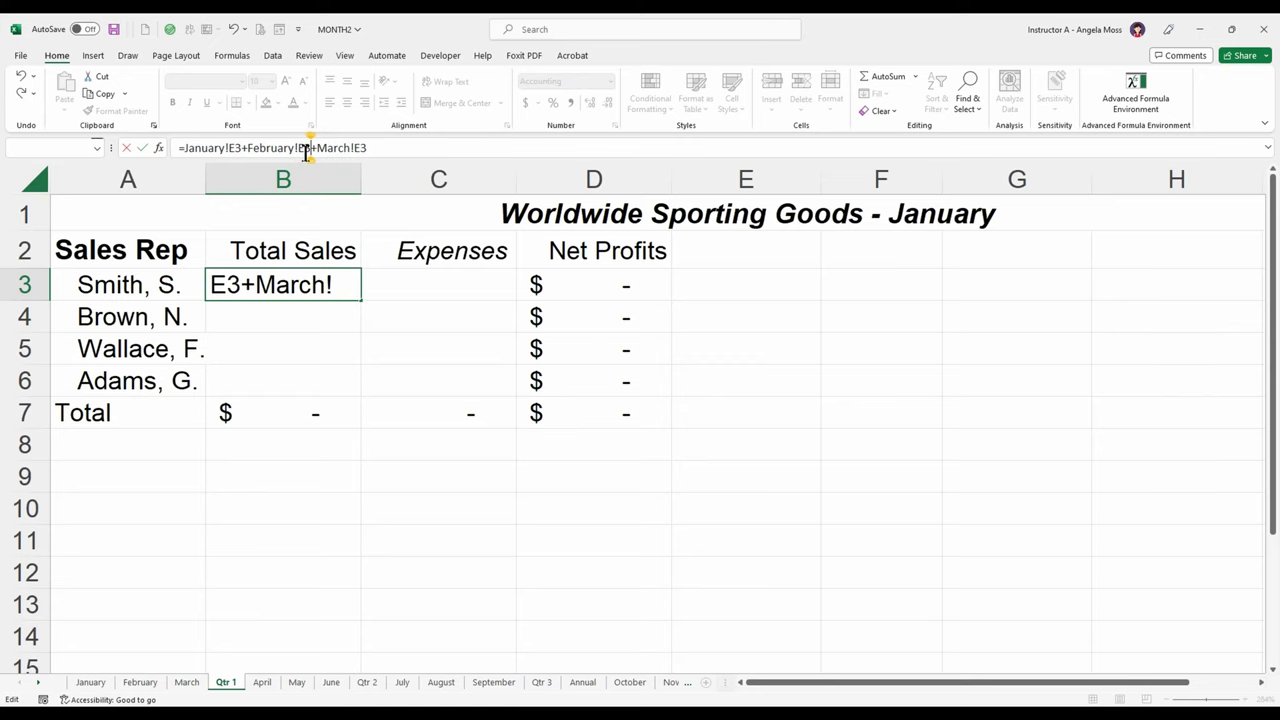
key(Return)
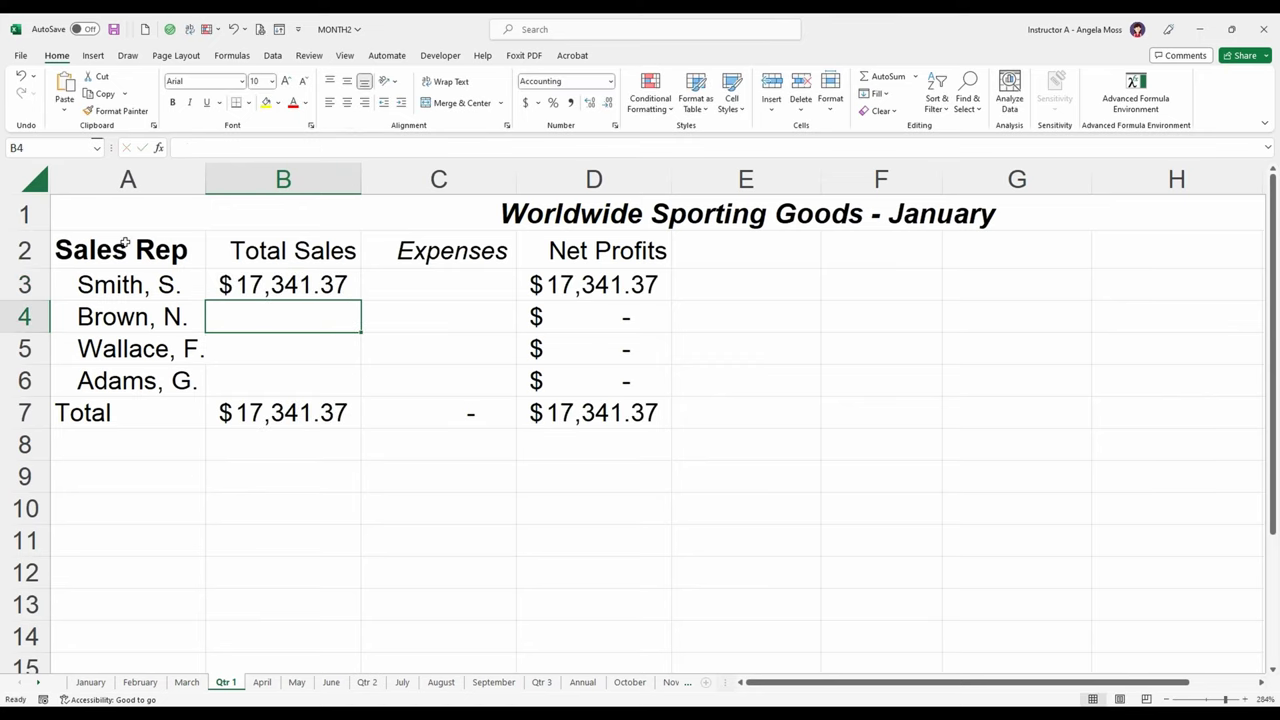
Fill the Total Sales formula from B3 down to B6 and inspect the Net Profits formula in D3
click(294, 282)
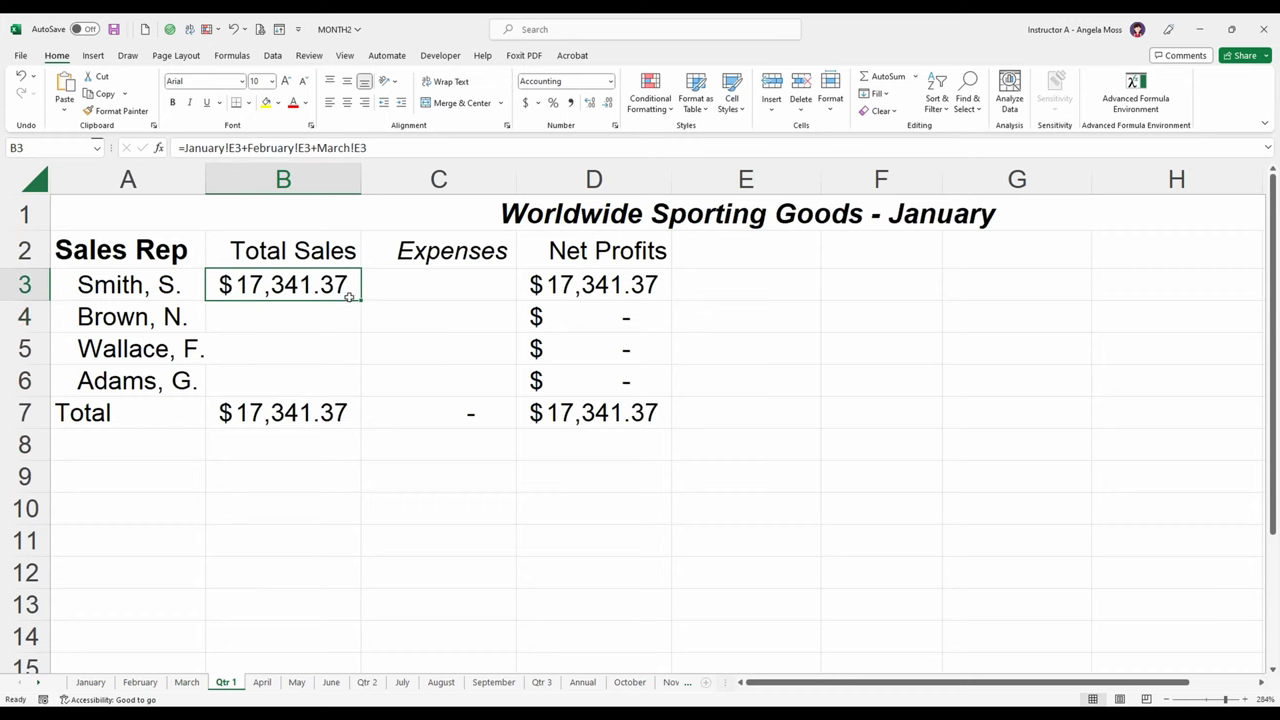
drag(358, 300, 337, 383)
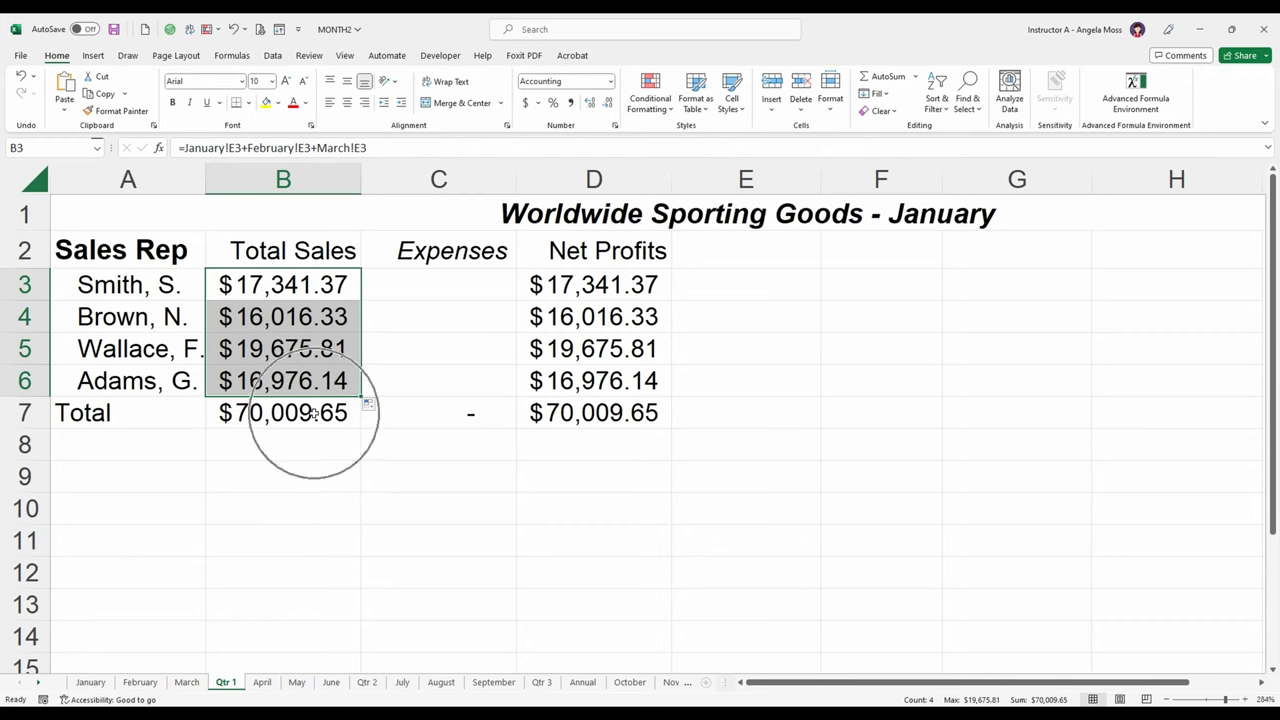
click(621, 292)
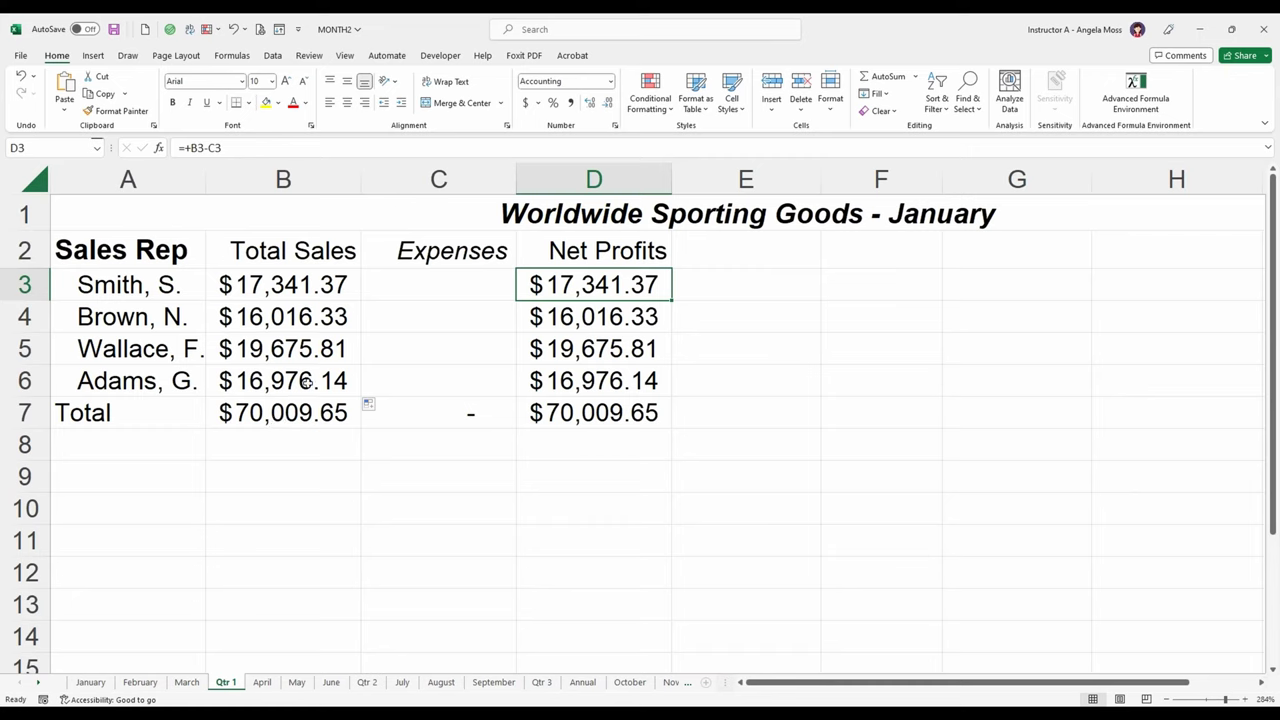
click(547, 286)
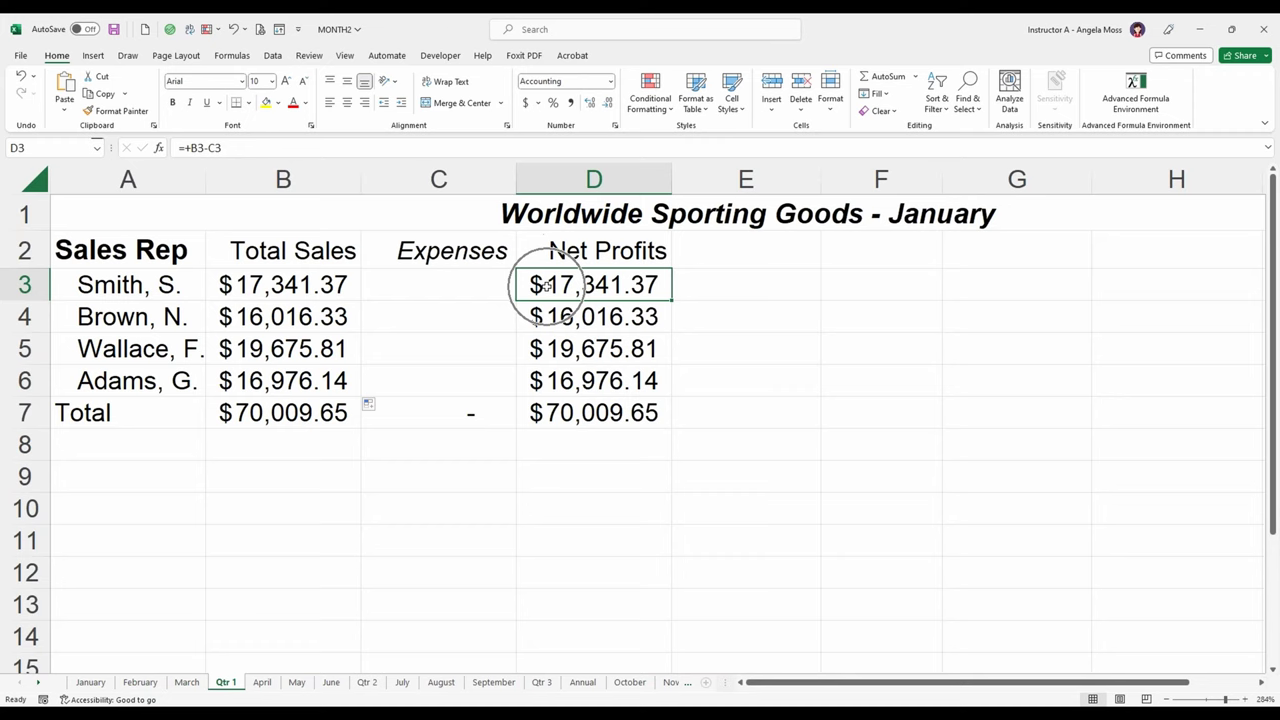
Review the Total Sales formula in B3 and switch to the TABLE-LVT workbook
click(295, 277)
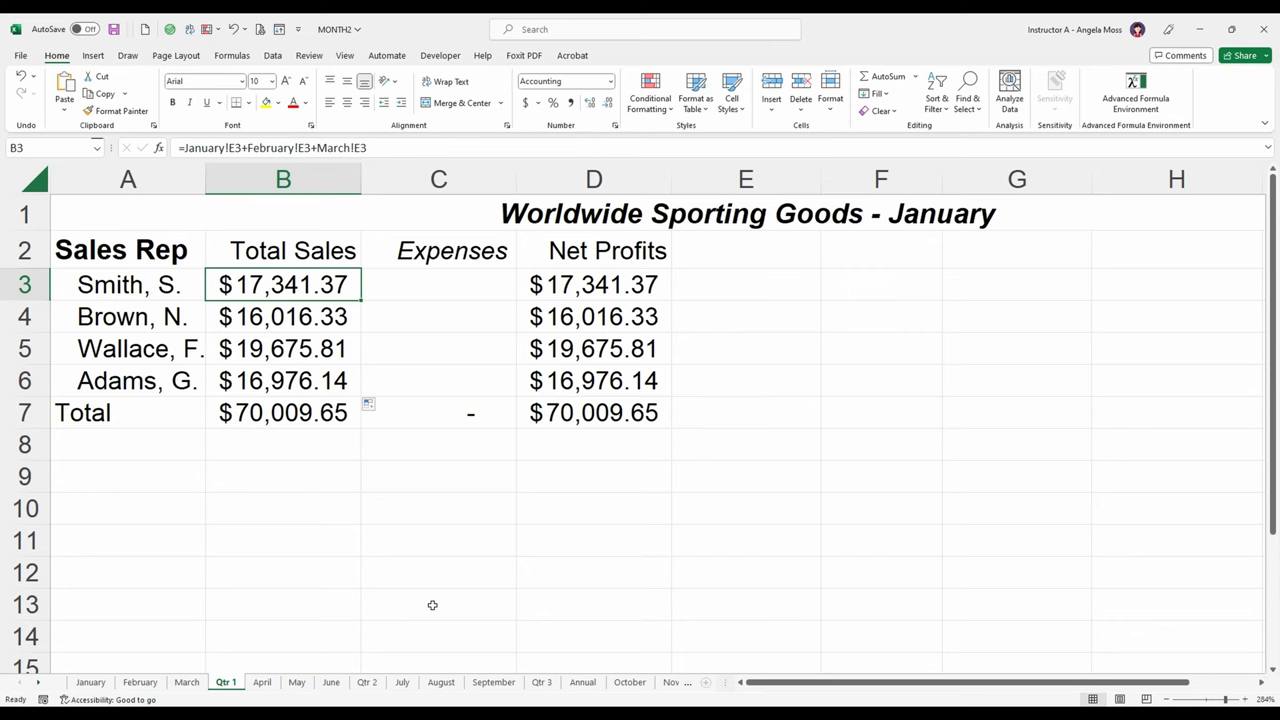
mouse_move(443, 715)
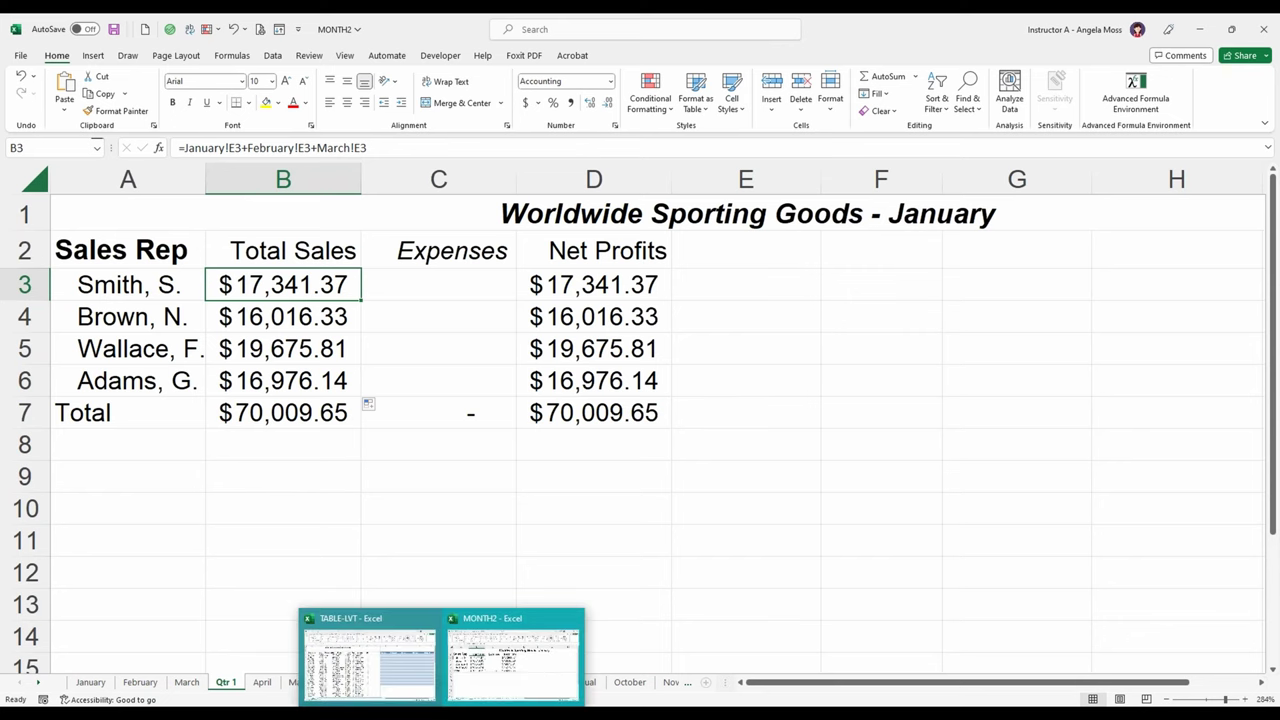
click(350, 672)
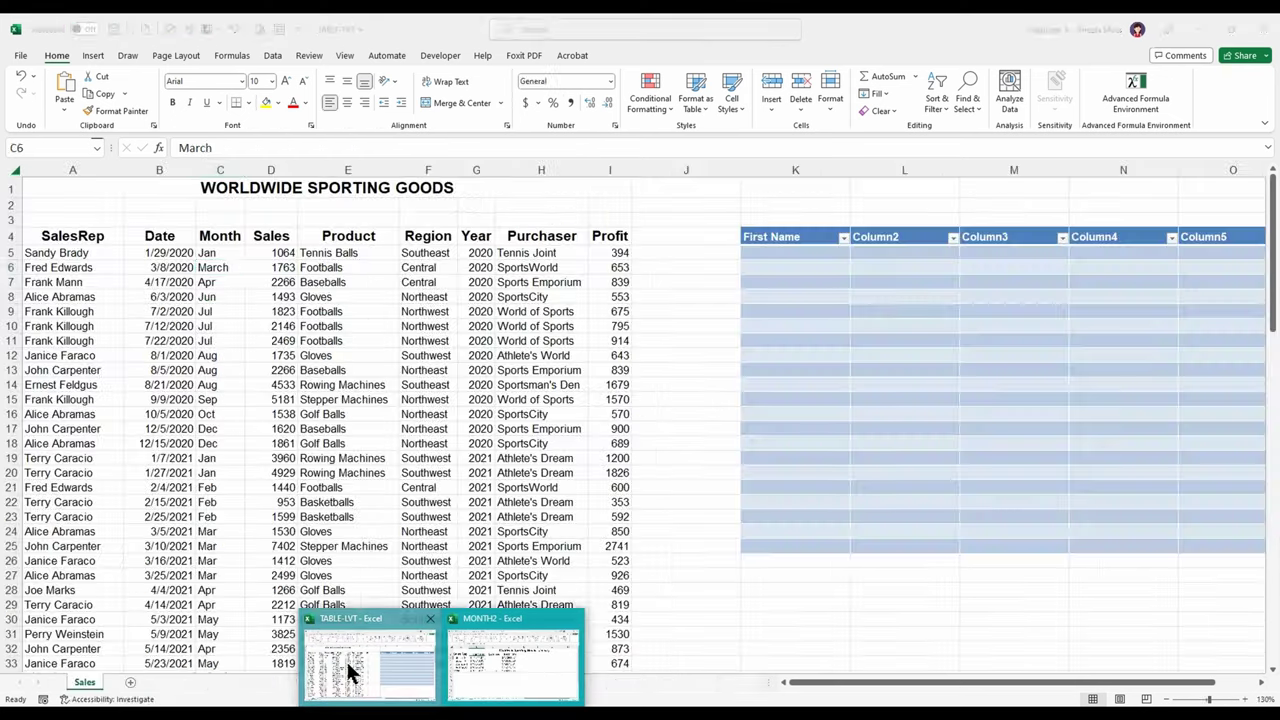
Start formatting the sales list around A5 as a table with the blue banded style from the Medium group
click(64, 254)
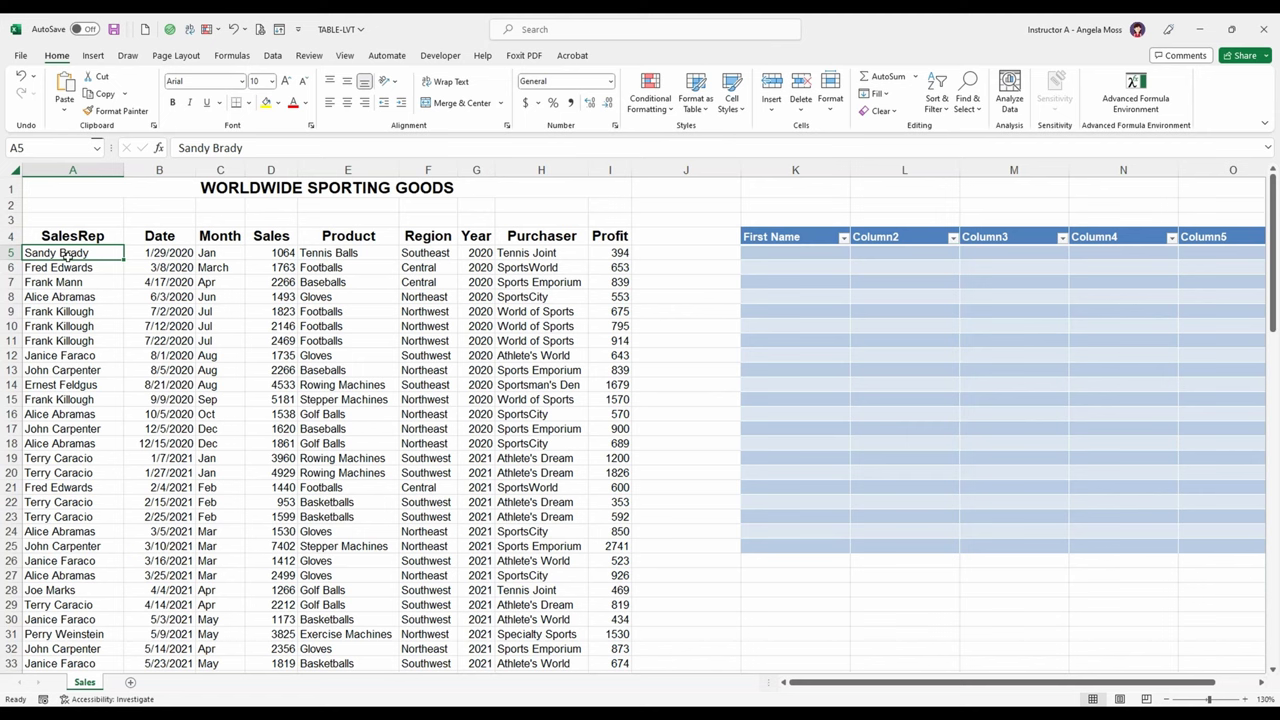
click(66, 256)
click(58, 58)
click(696, 92)
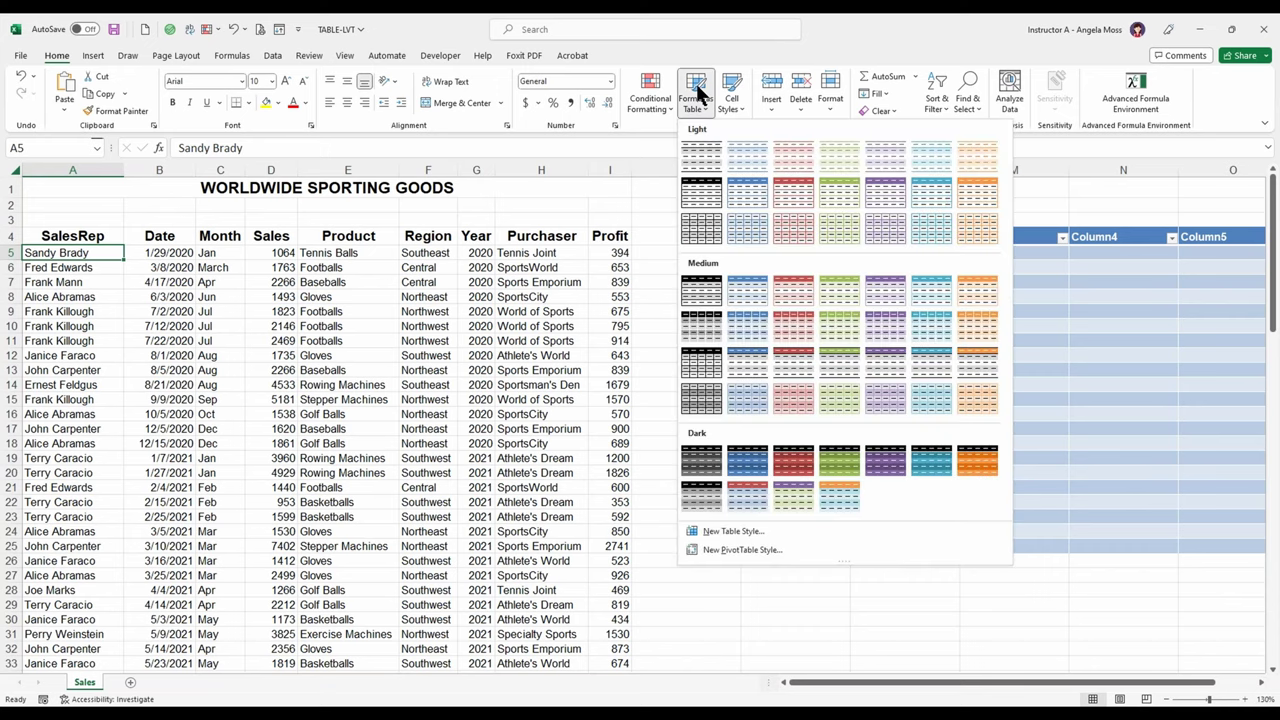
click(743, 323)
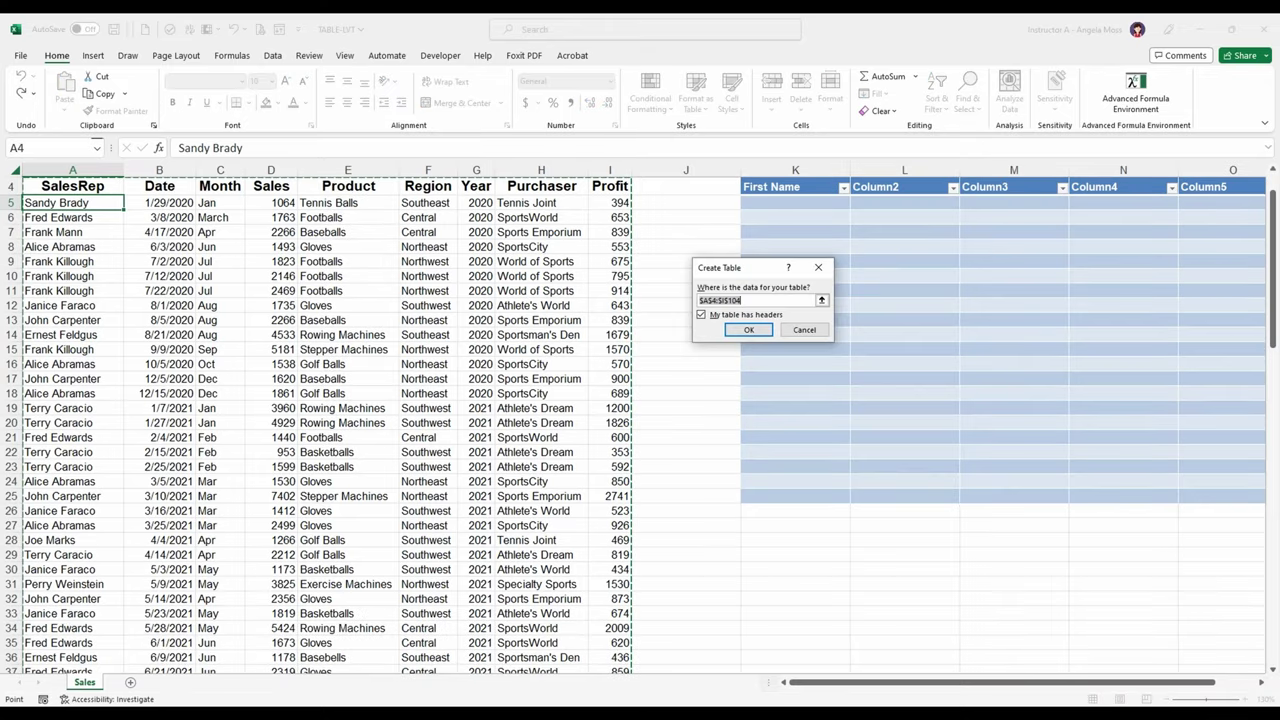
Check that the range $A$4:$I$104 covers the whole sales list and create the table with headers
drag(723, 273, 444, 272)
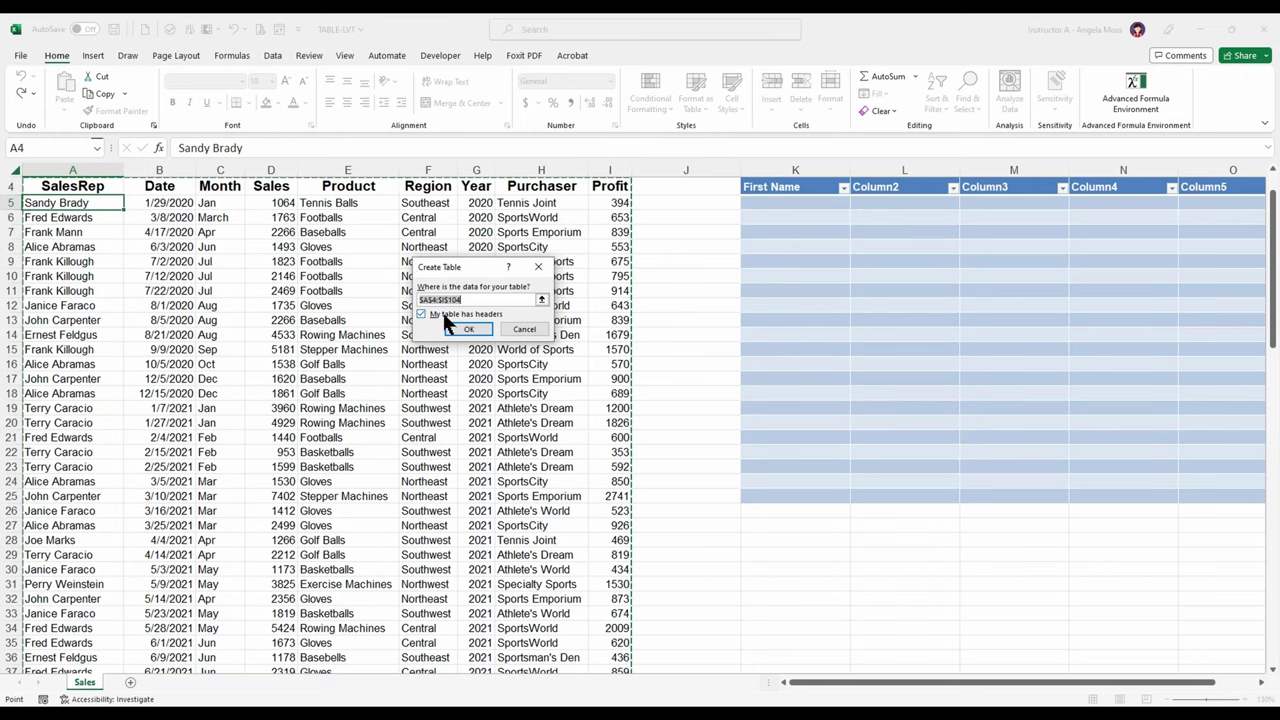
click(461, 302)
scroll(647, 336, down, 8)
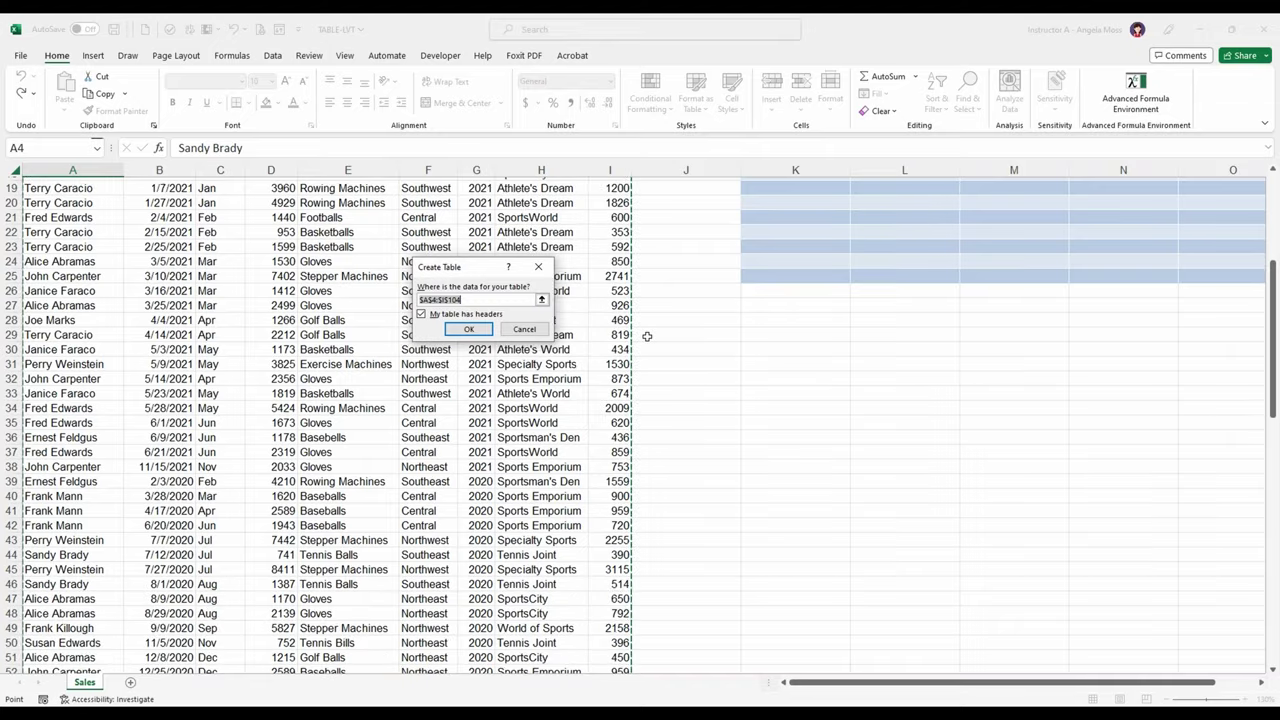
scroll(647, 336, down, 12)
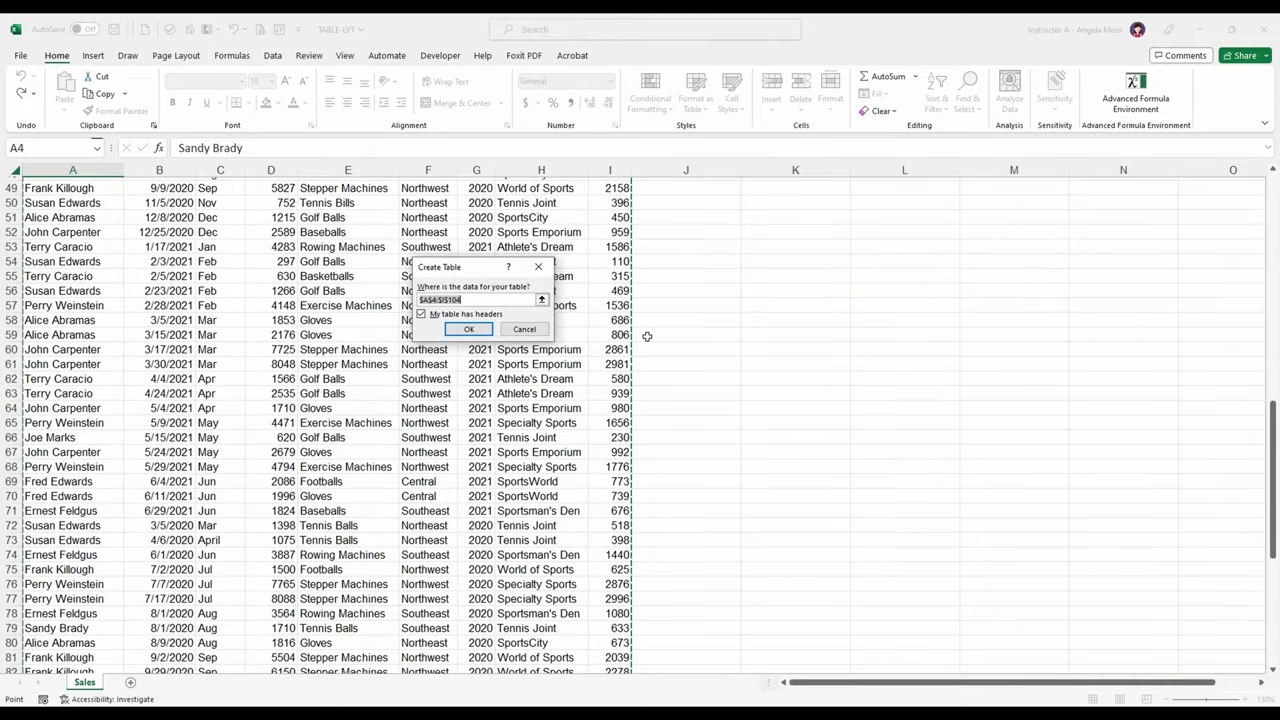
scroll(647, 336, down, 5)
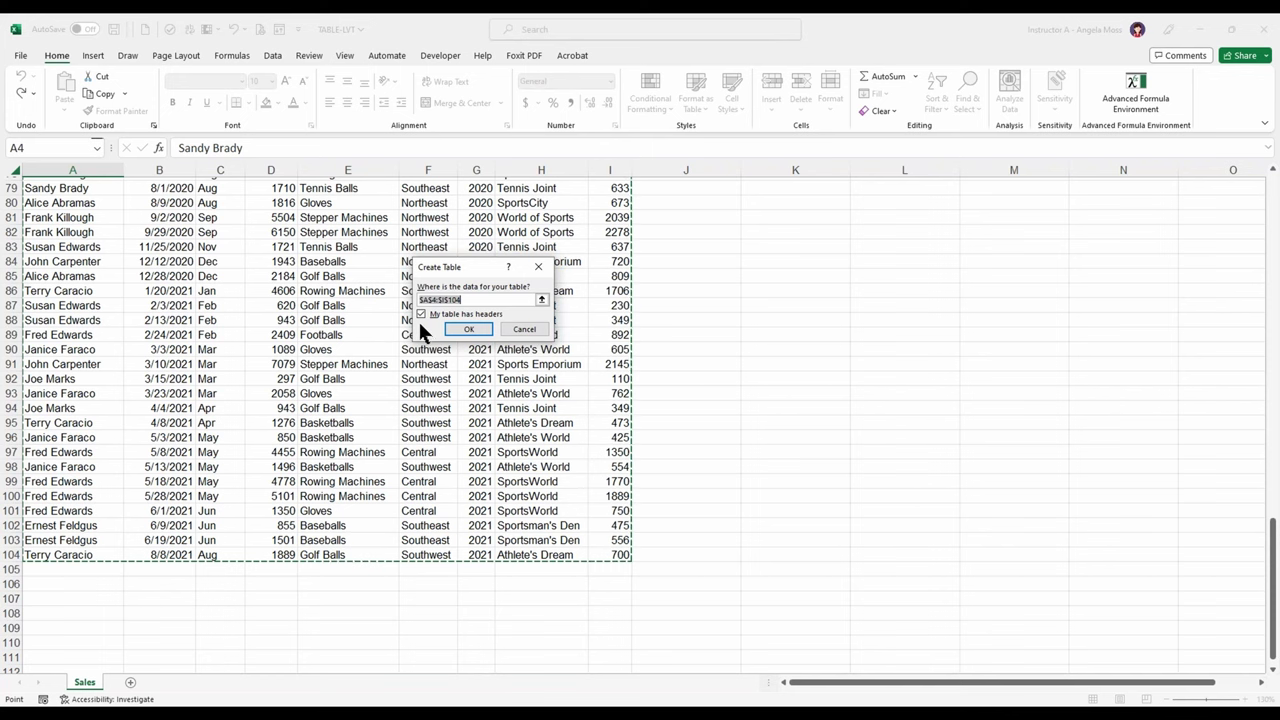
click(478, 332)
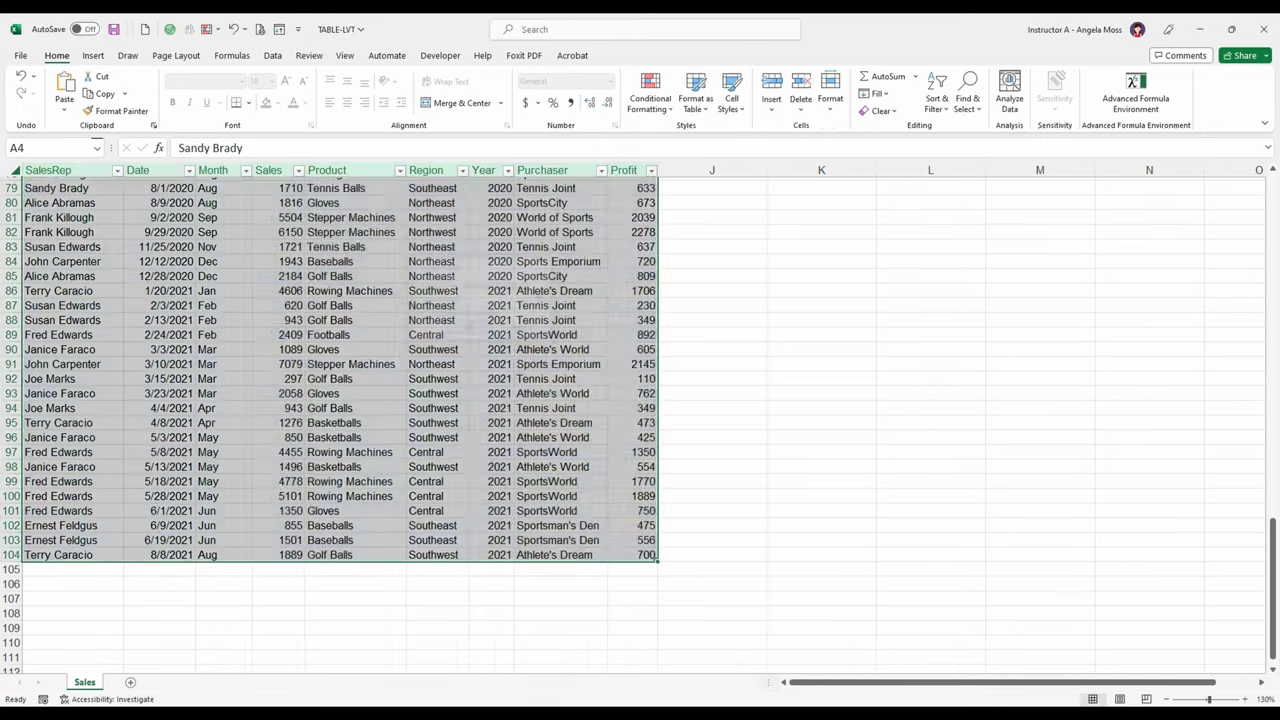
scroll(640, 426, up, 18)
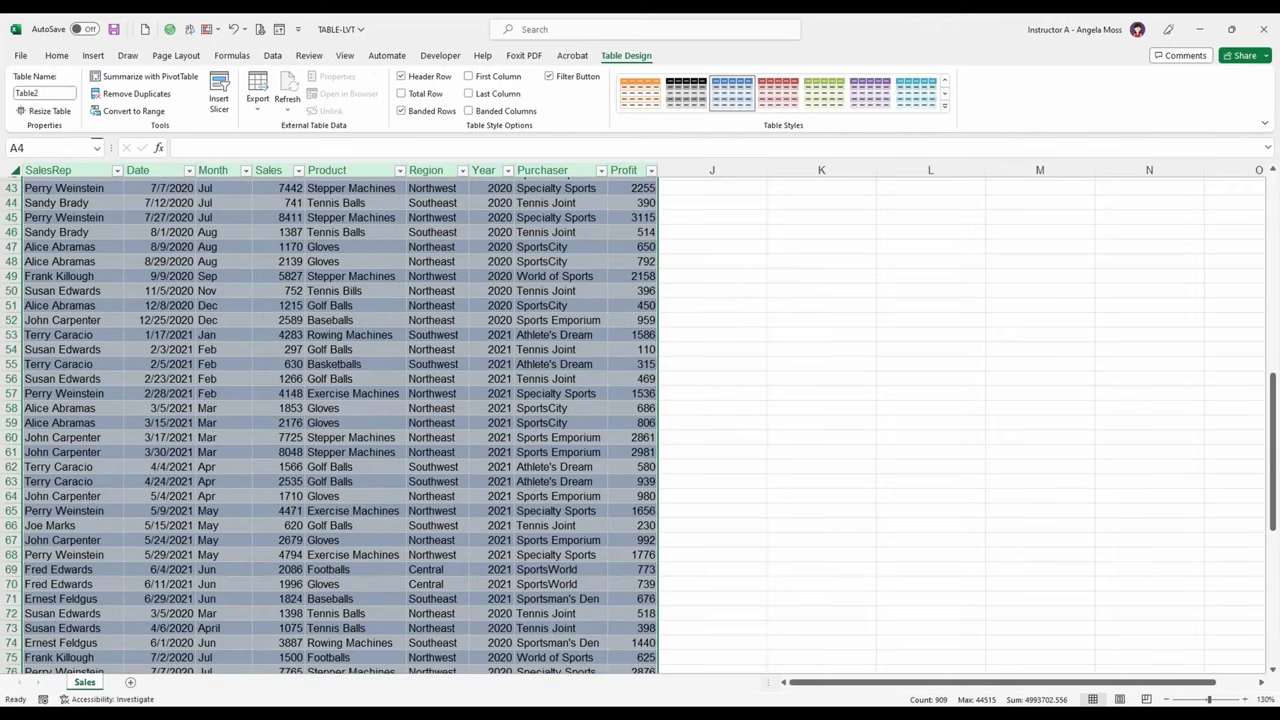
scroll(489, 192, up, 8)
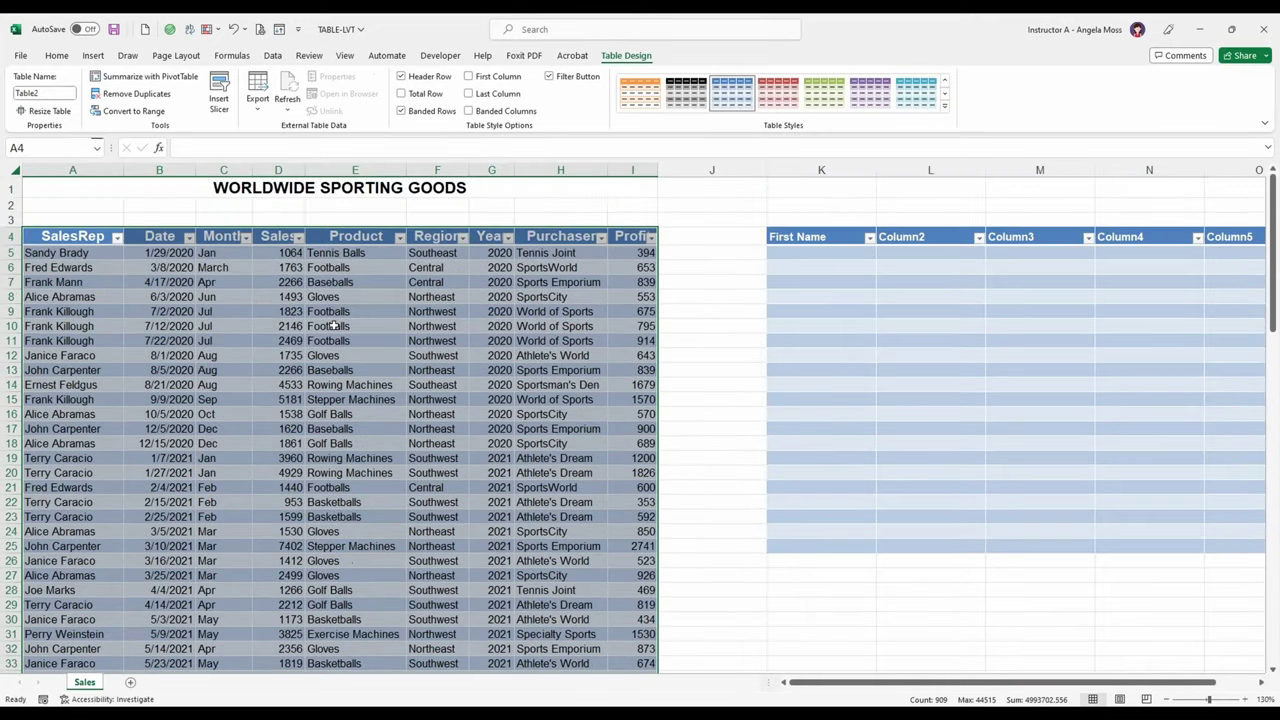
Rename the sales list table as Sales2020
click(614, 58)
click(96, 253)
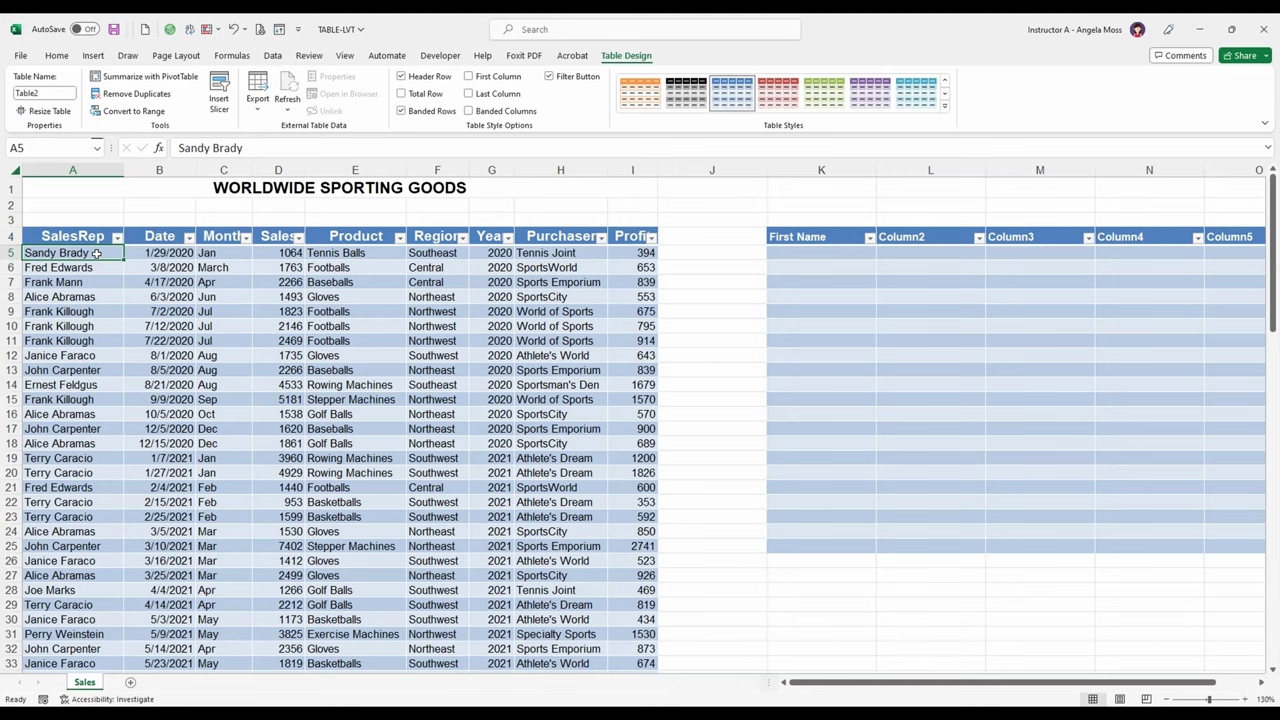
click(49, 92)
click(48, 90)
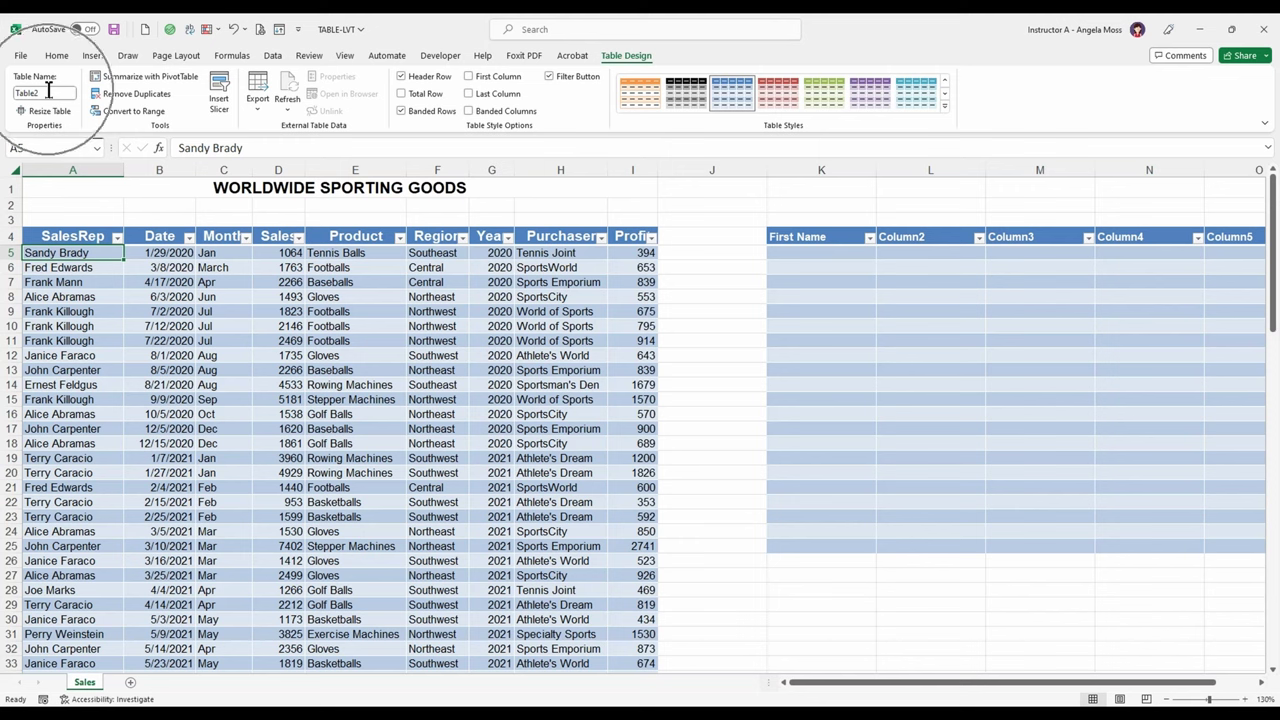
click(48, 90)
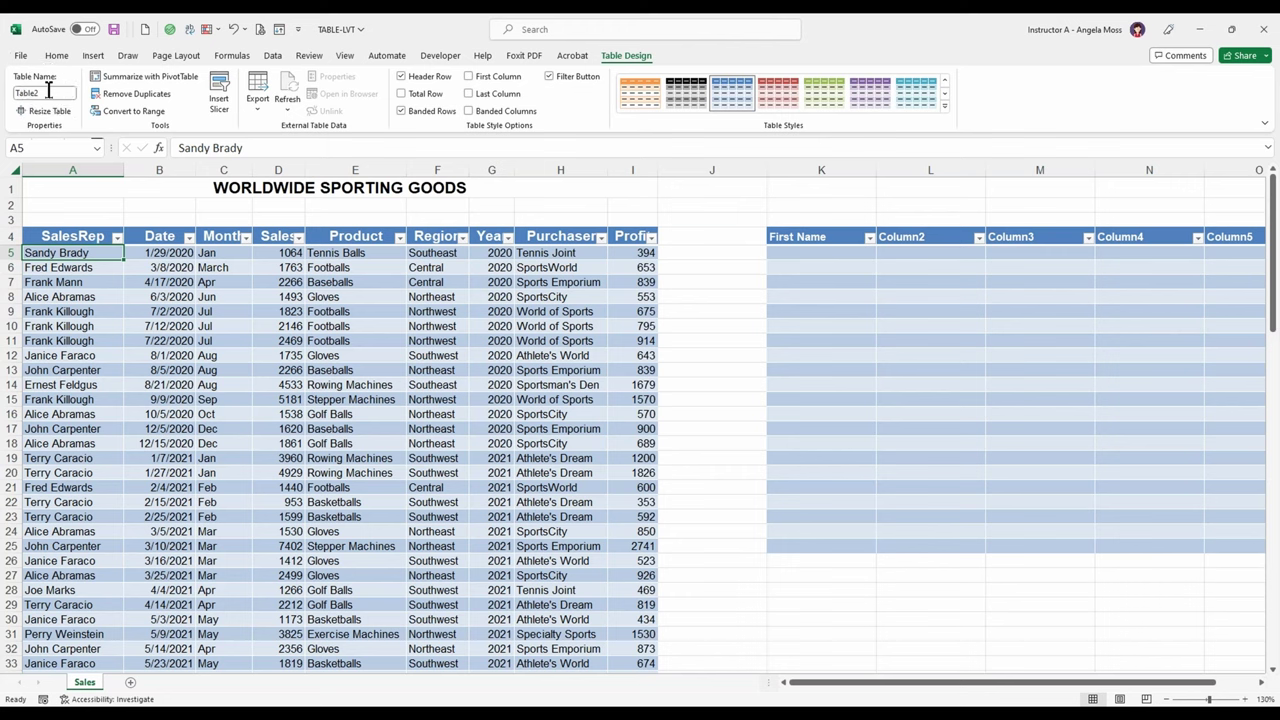
click(48, 90)
click(48, 90)
click(48, 90)
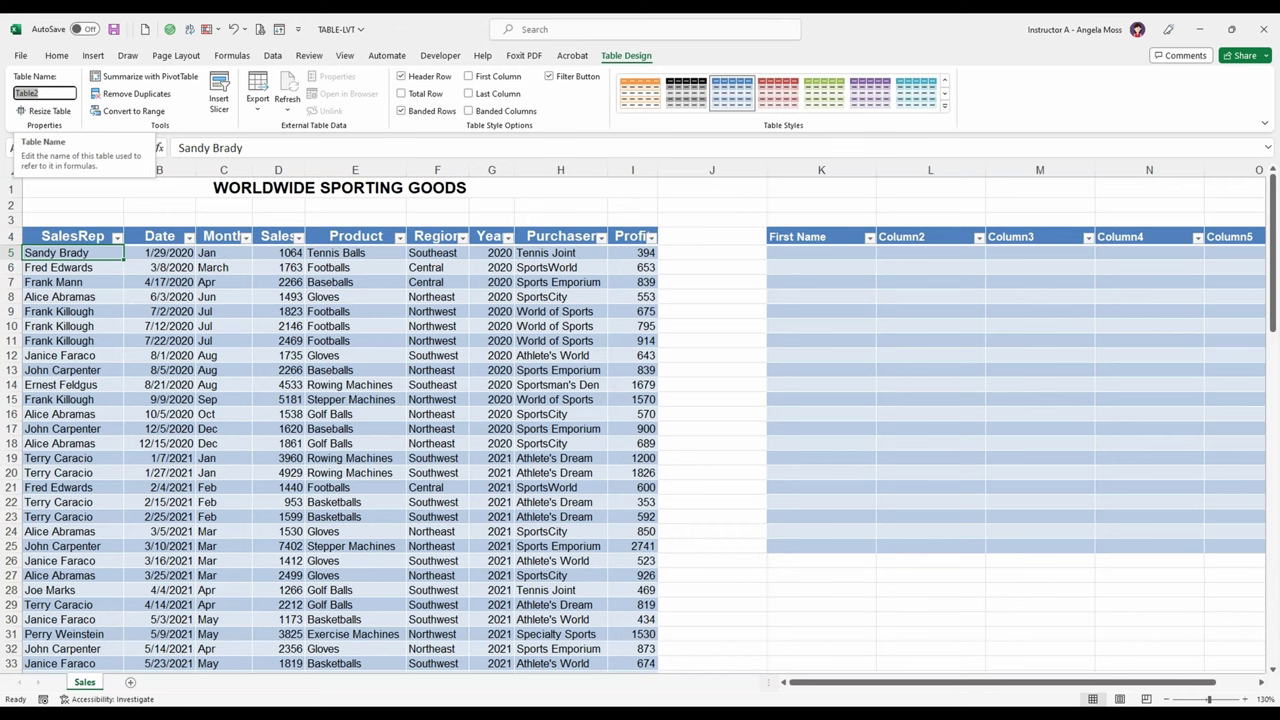
text(Sales)
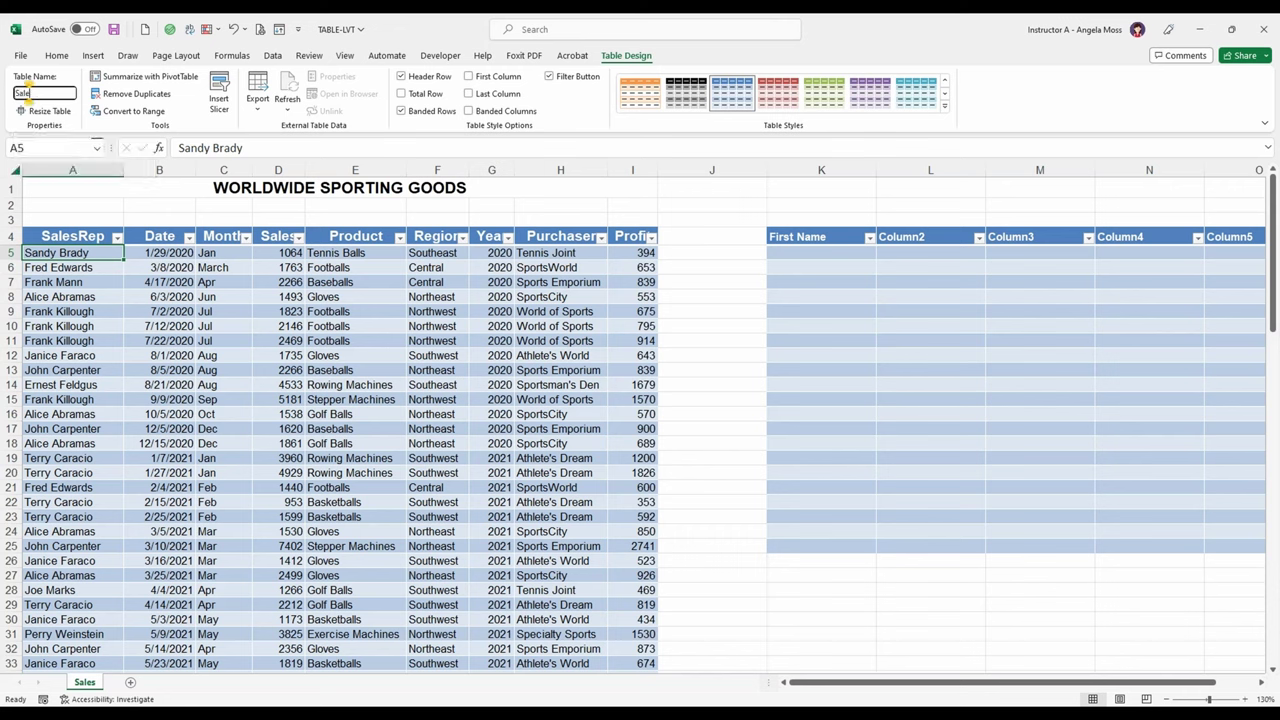
text(2020)
click(62, 92)
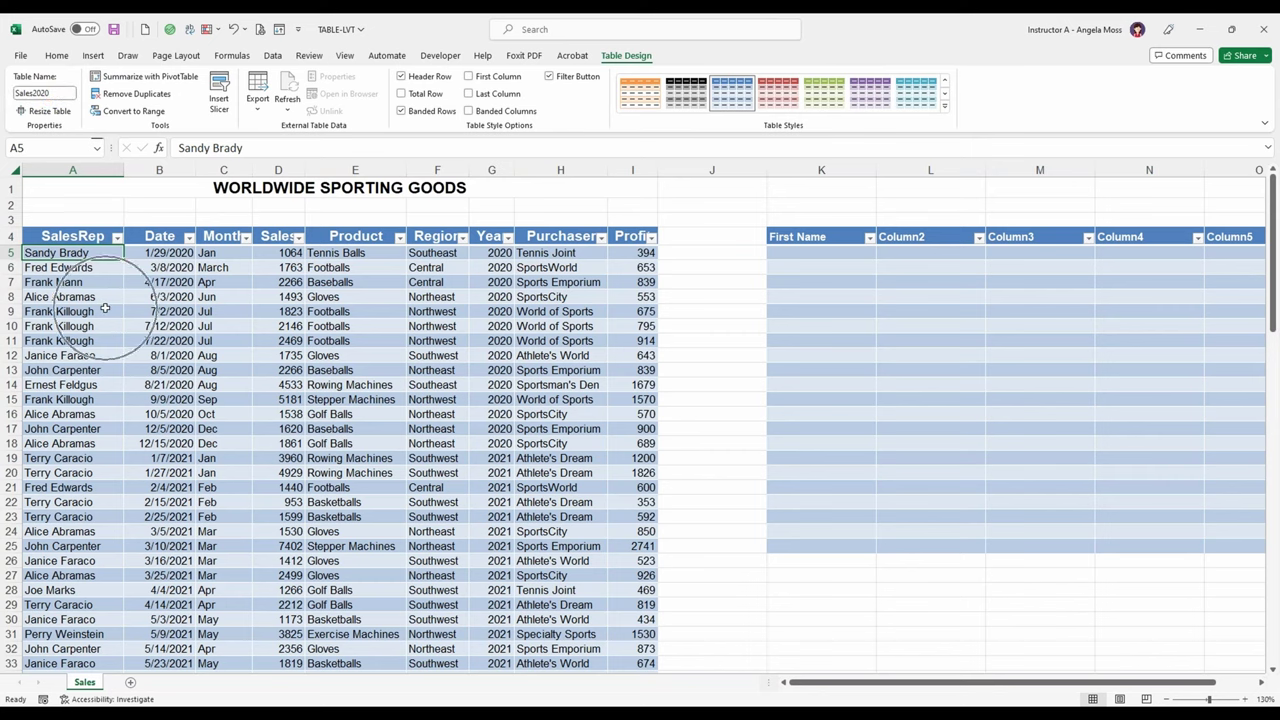
Select the Sales2020 table by its name and review the rows it covers
scroll(232, 428, down, 6)
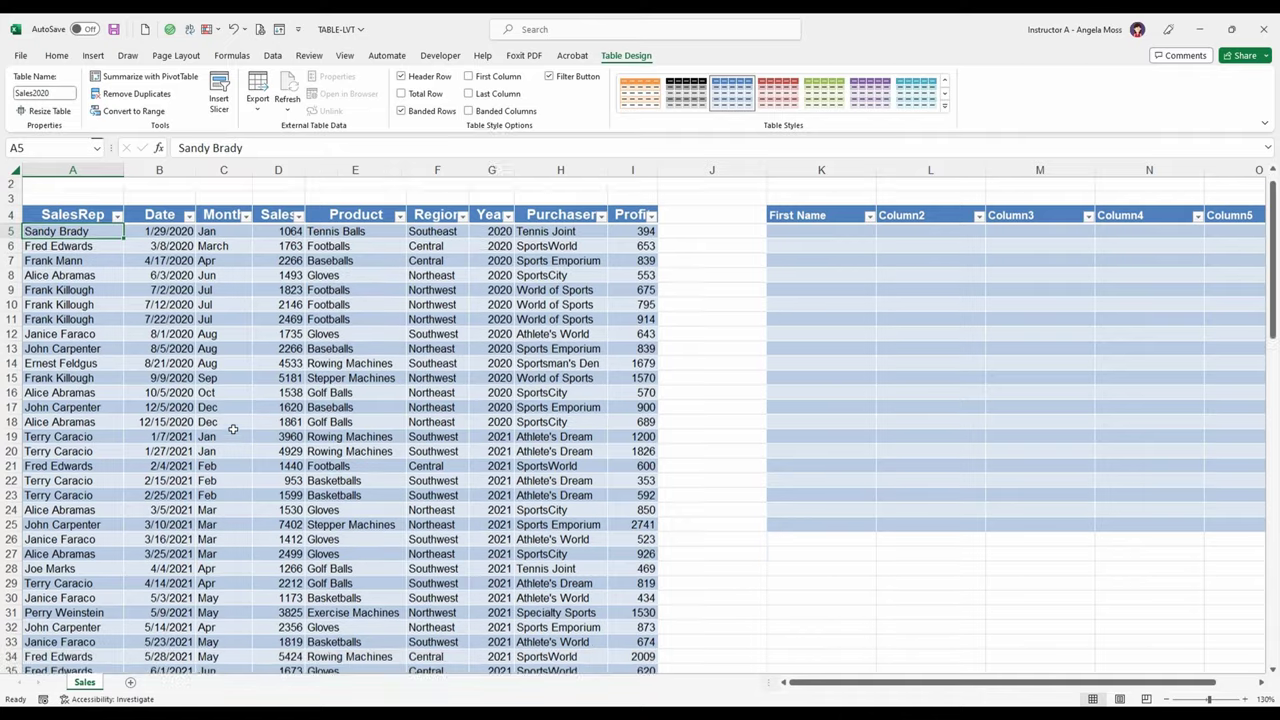
scroll(232, 428, up, 5)
scroll(232, 428, up, 1)
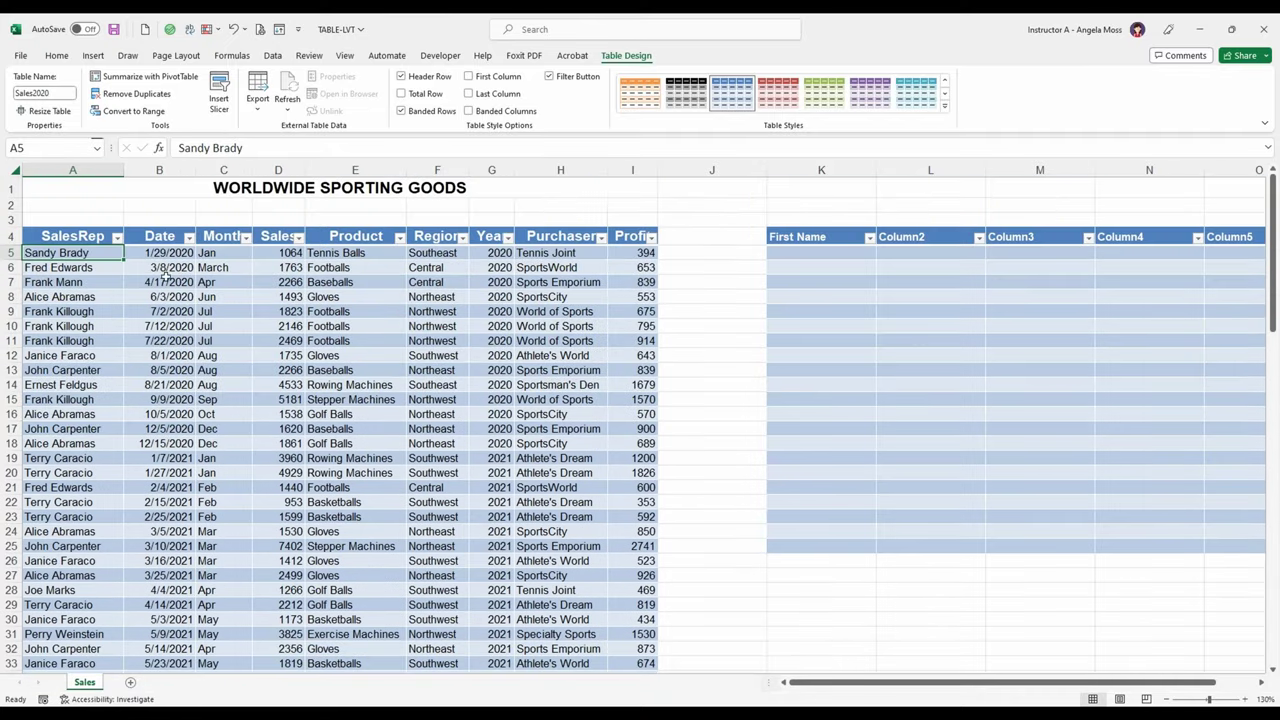
click(97, 148)
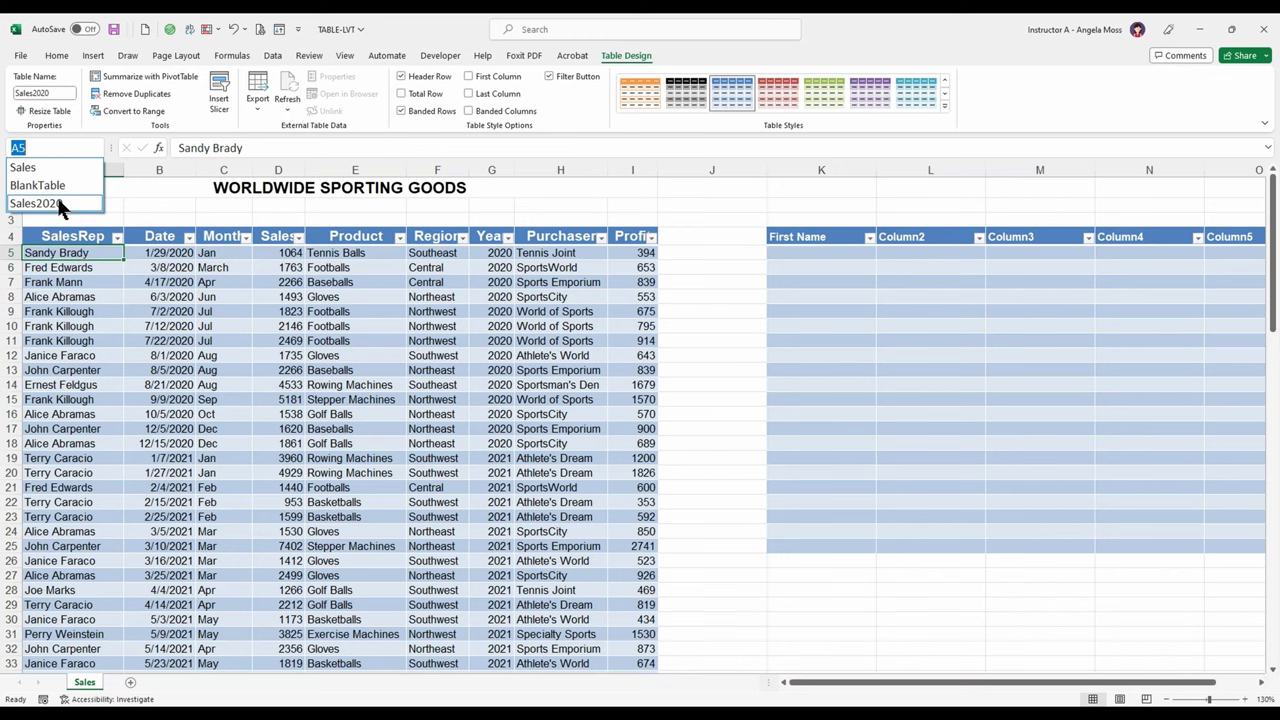
click(57, 203)
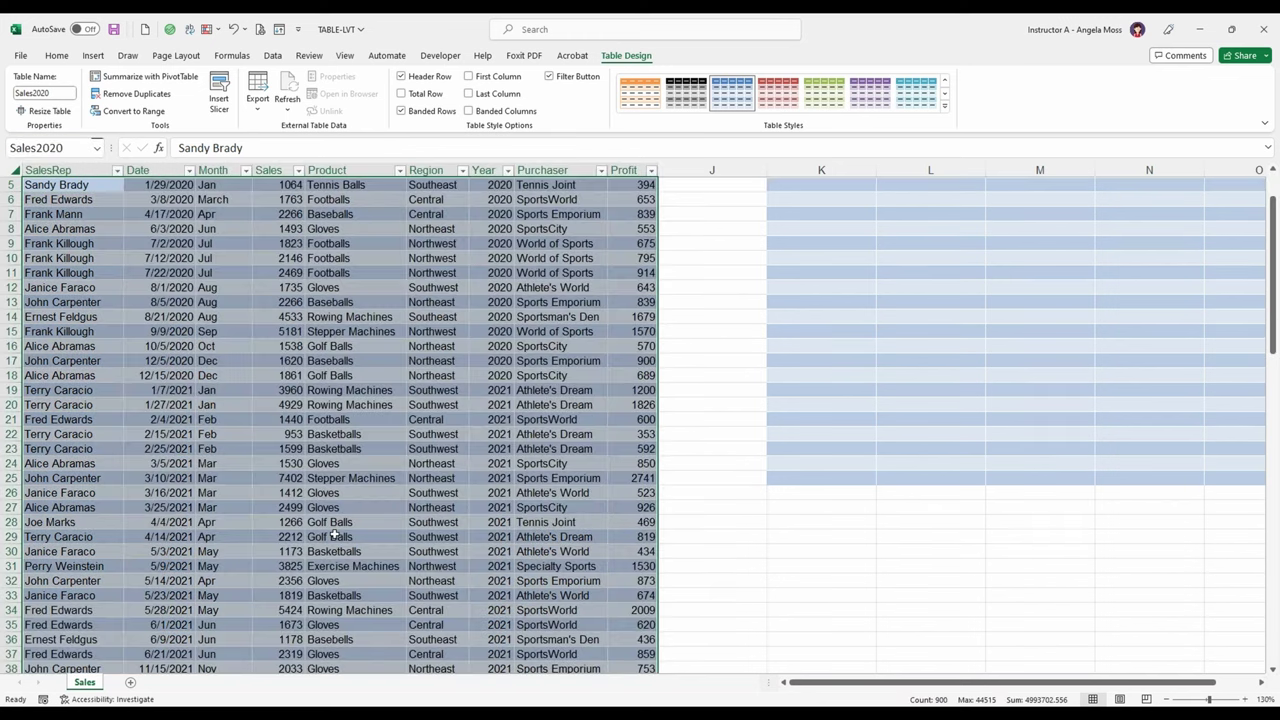
scroll(335, 535, down, 4)
scroll(172, 270, up, 6)
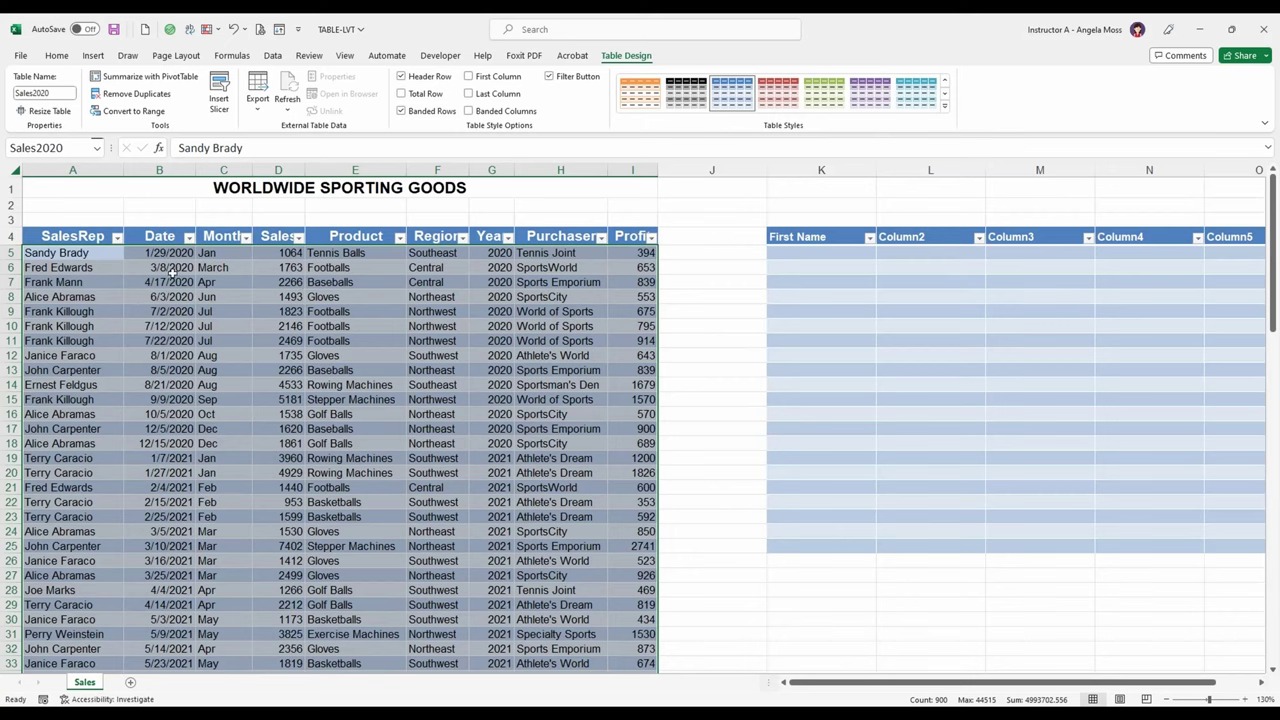
Go to the BlankTable table by its name
click(98, 147)
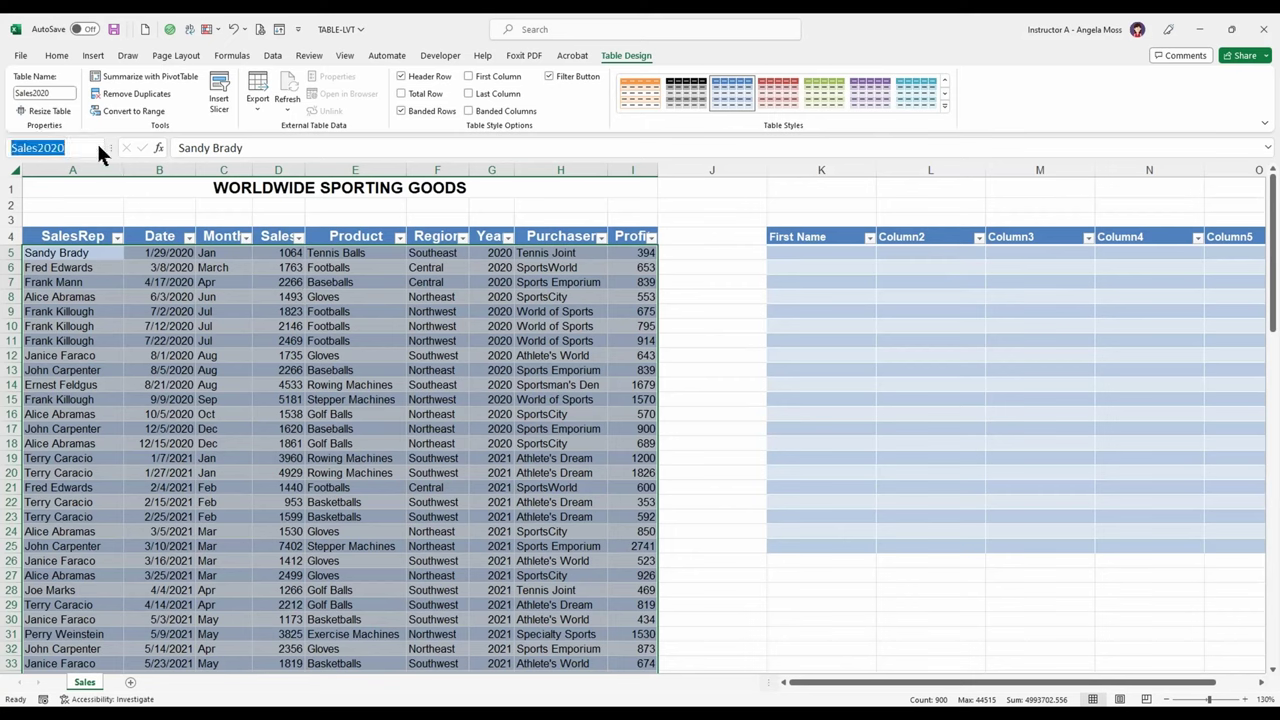
click(99, 147)
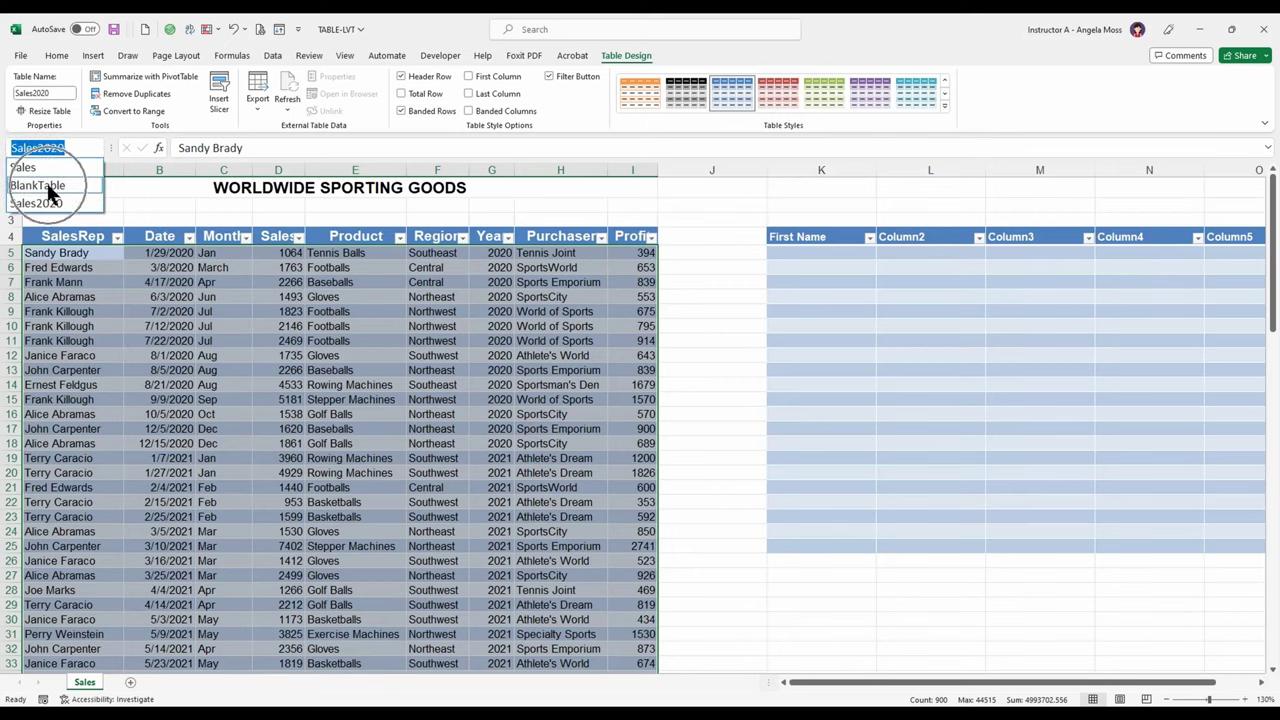
click(46, 185)
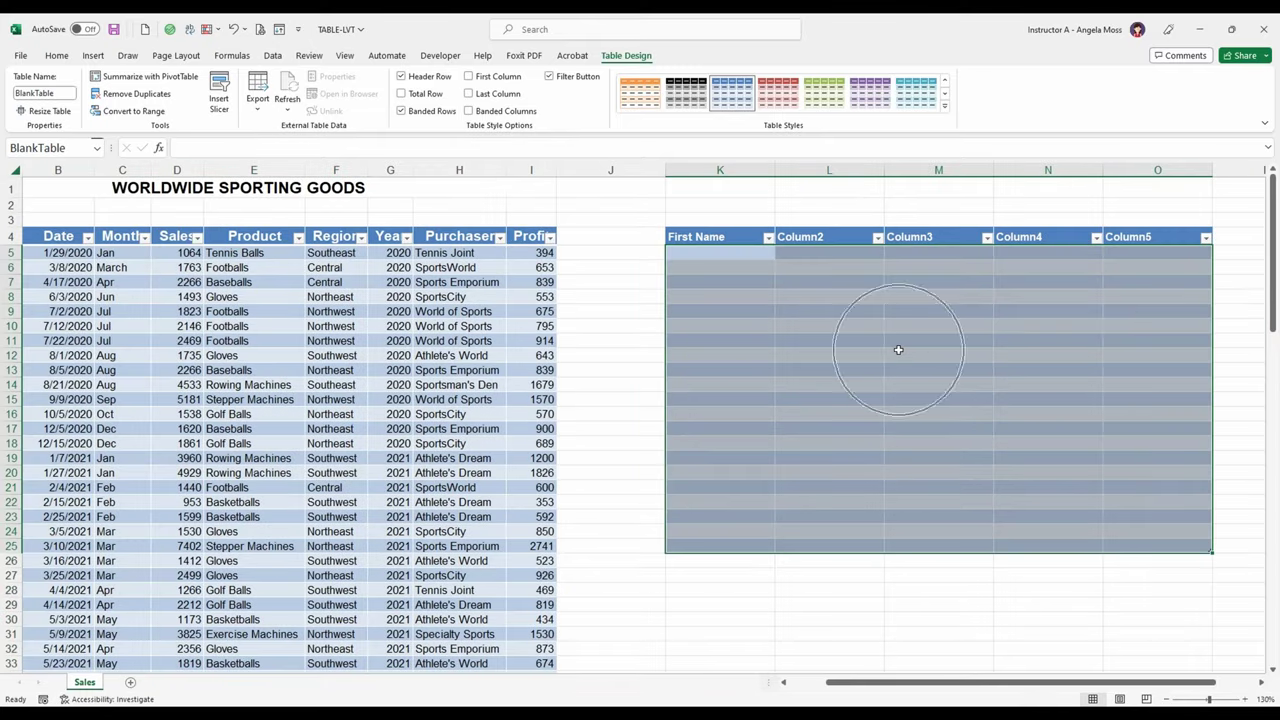
Select the Sales named range and examine how far it extends down the sales list
click(97, 147)
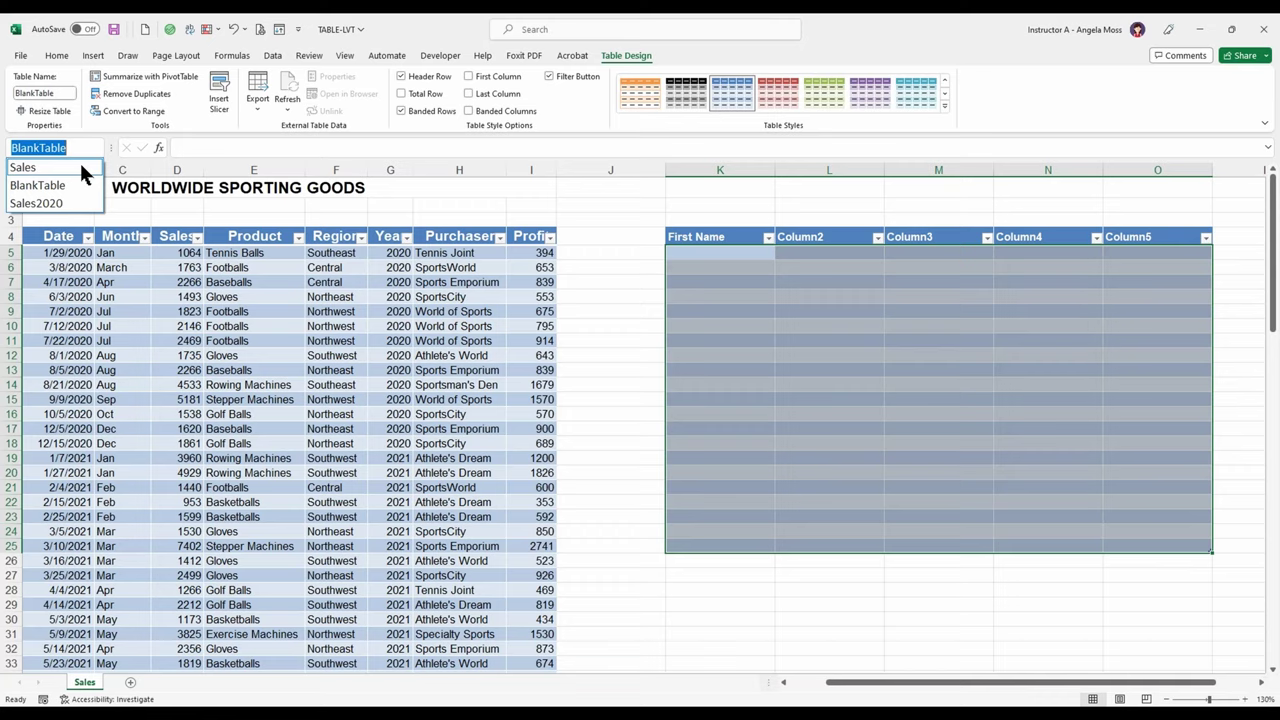
click(81, 166)
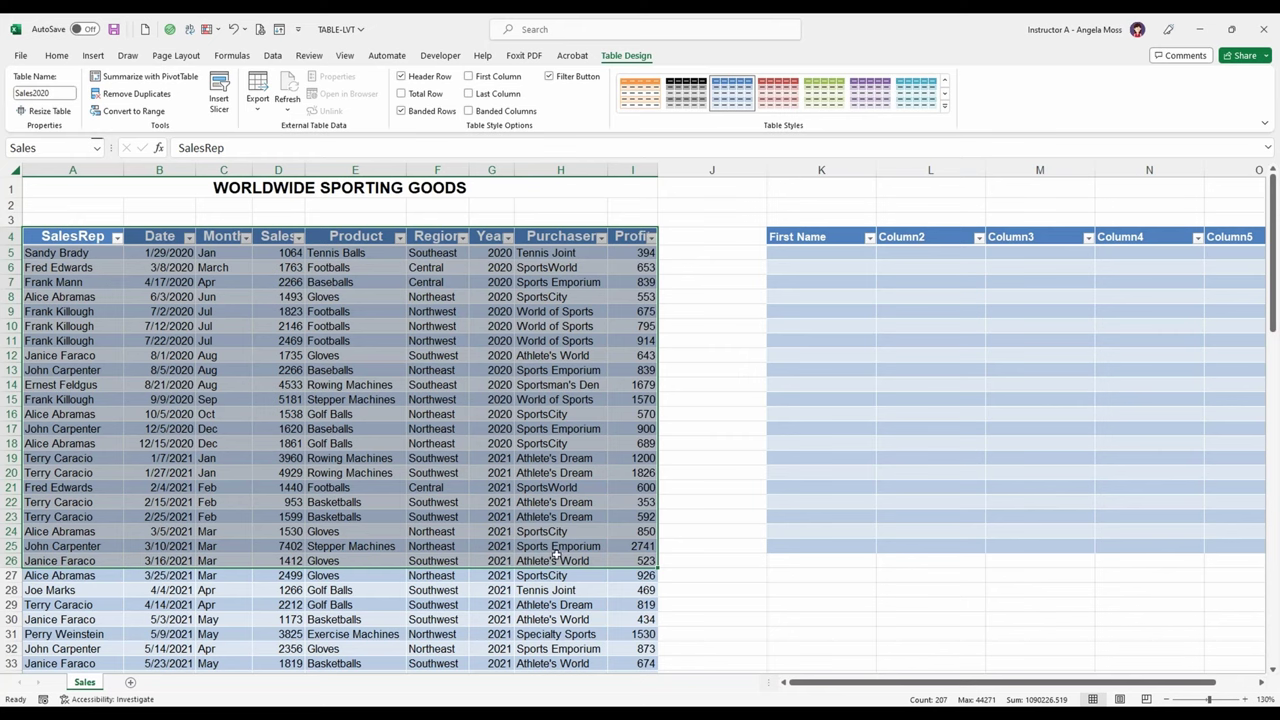
click(268, 55)
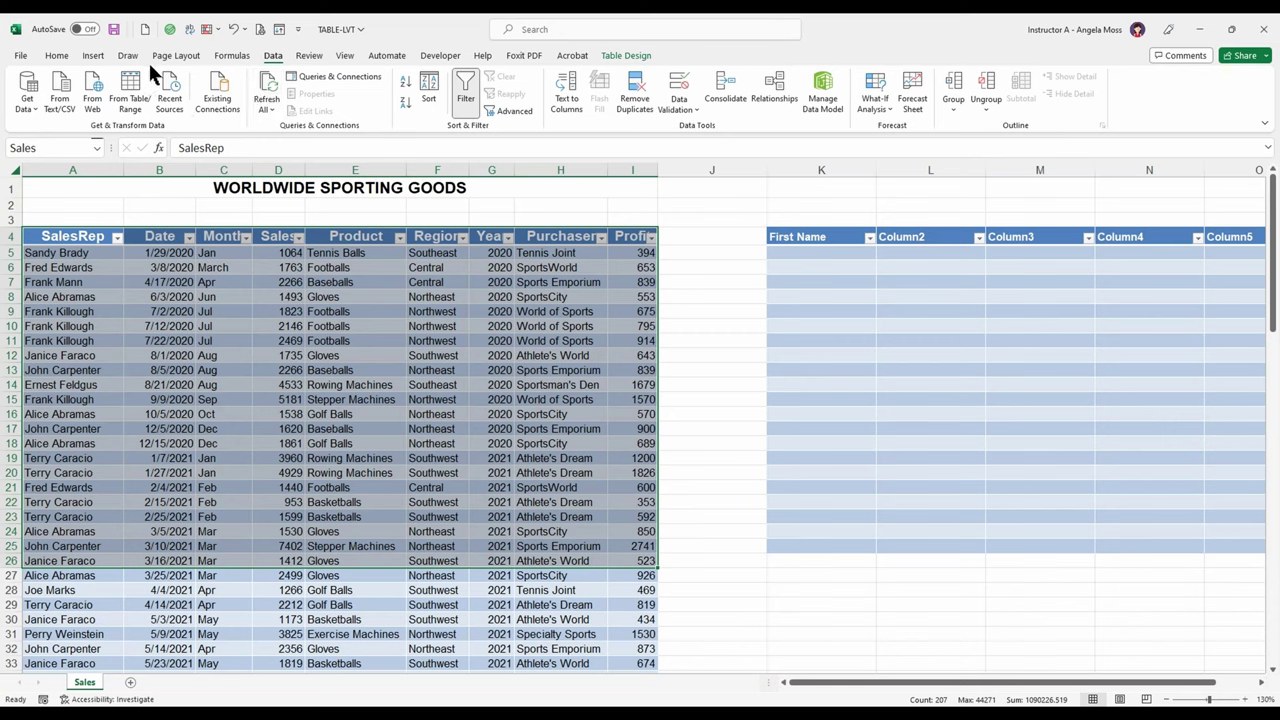
click(242, 52)
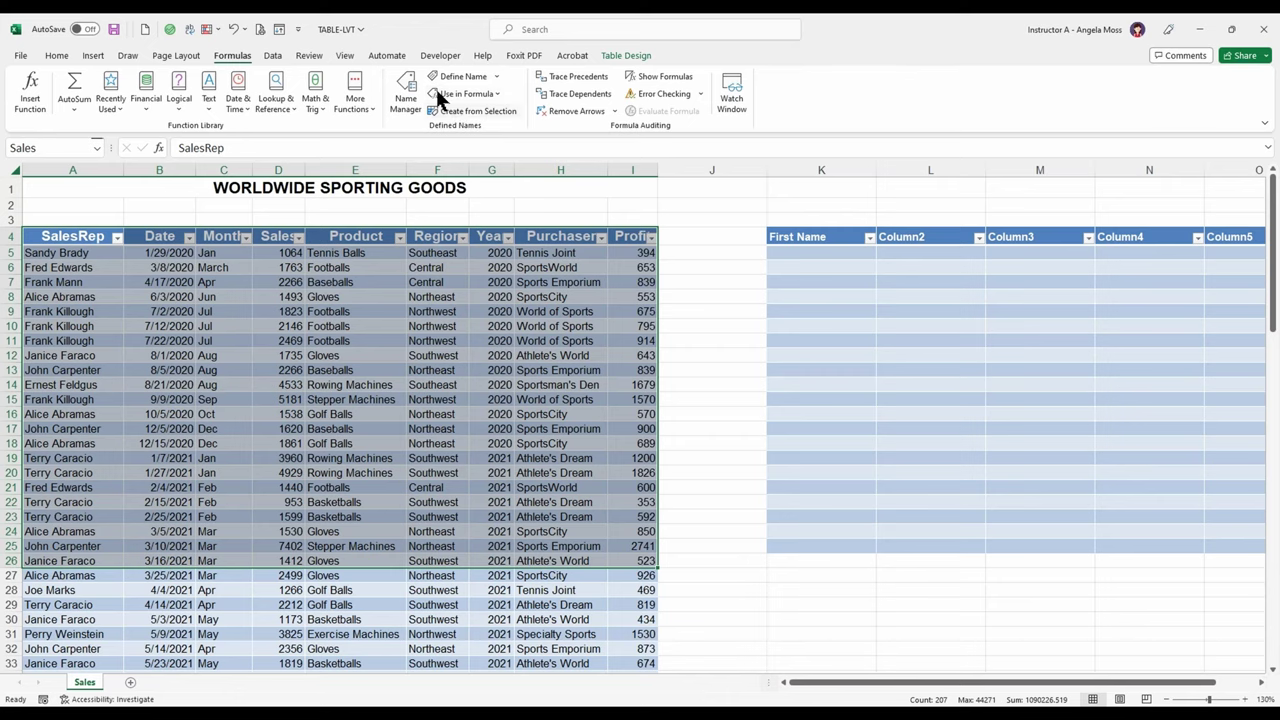
scroll(283, 604, down, 3)
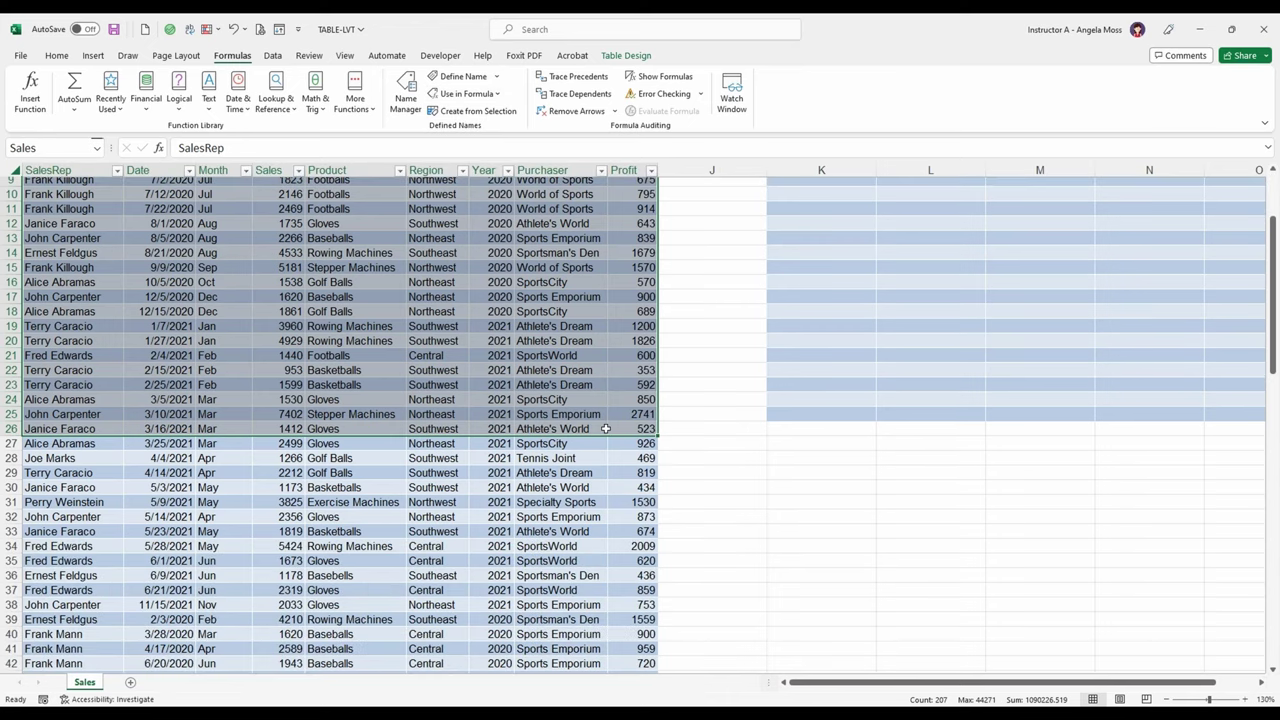
scroll(605, 428, down, 2)
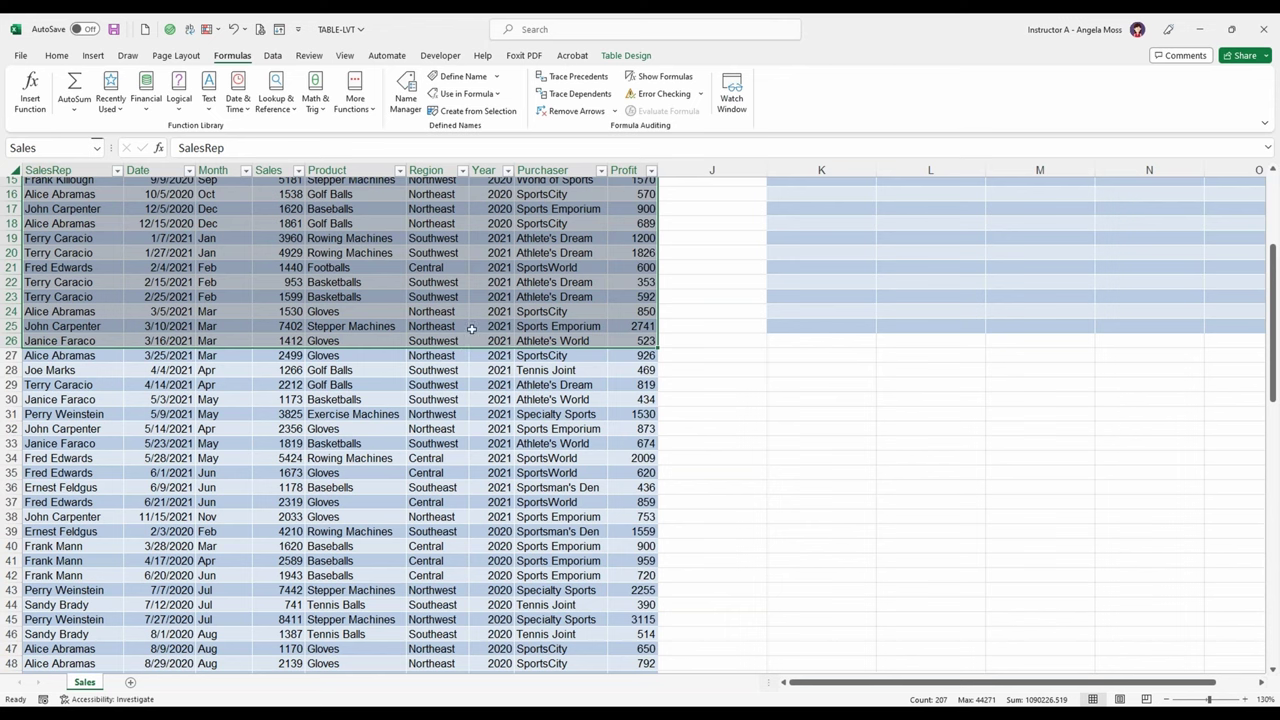
scroll(543, 428, down, 2)
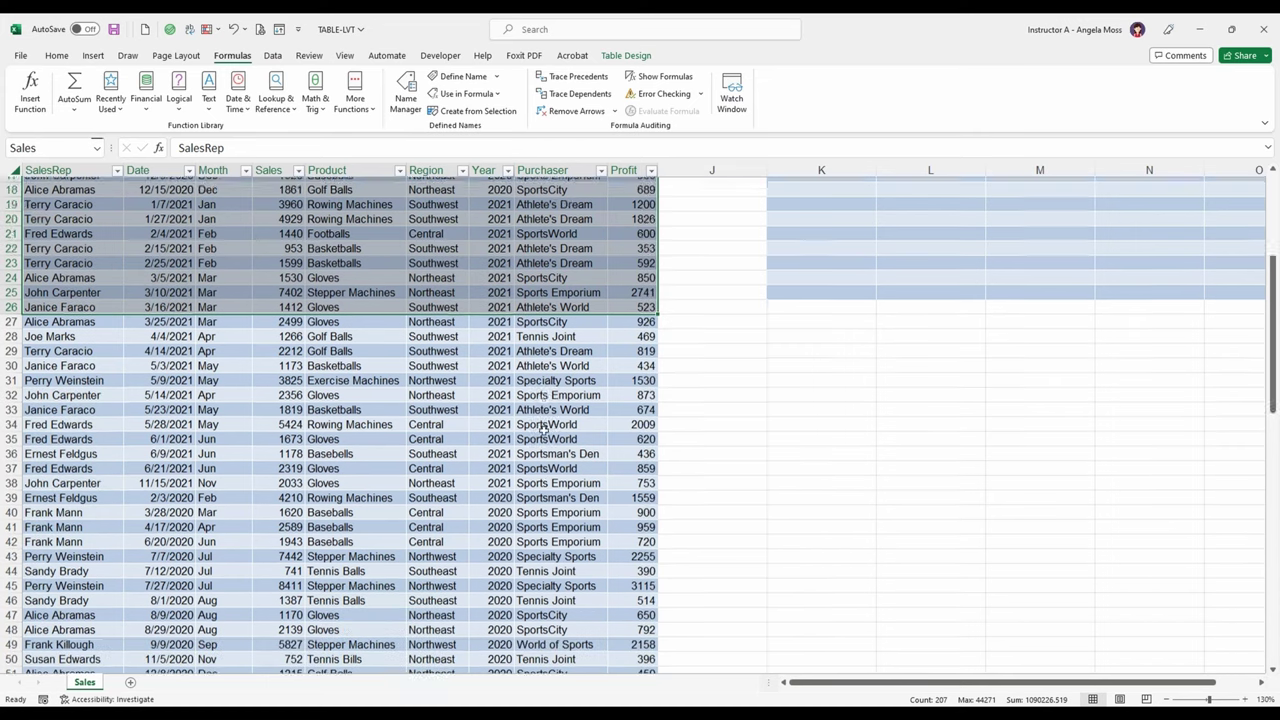
scroll(543, 428, up, 5)
scroll(543, 428, up, 2)
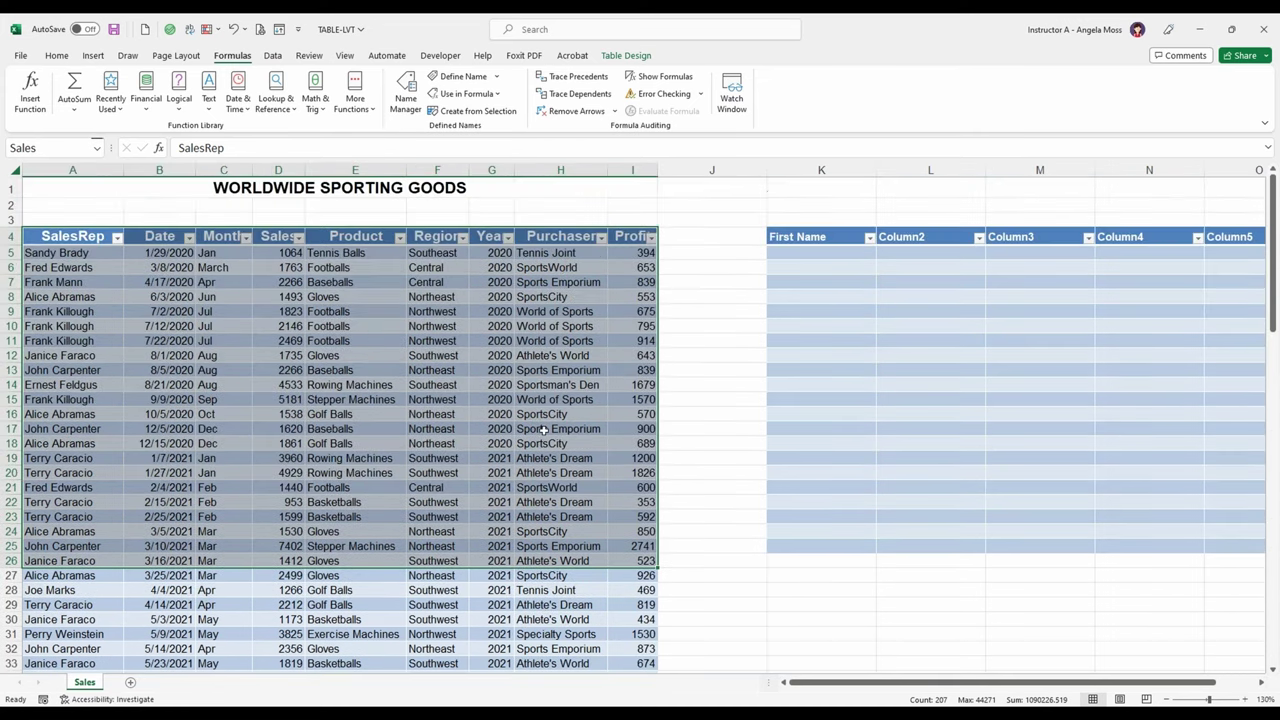
Examine the sales list from the end of the Sales named range down to the last row of the table
scroll(543, 428, down, 2)
key(ctrl)
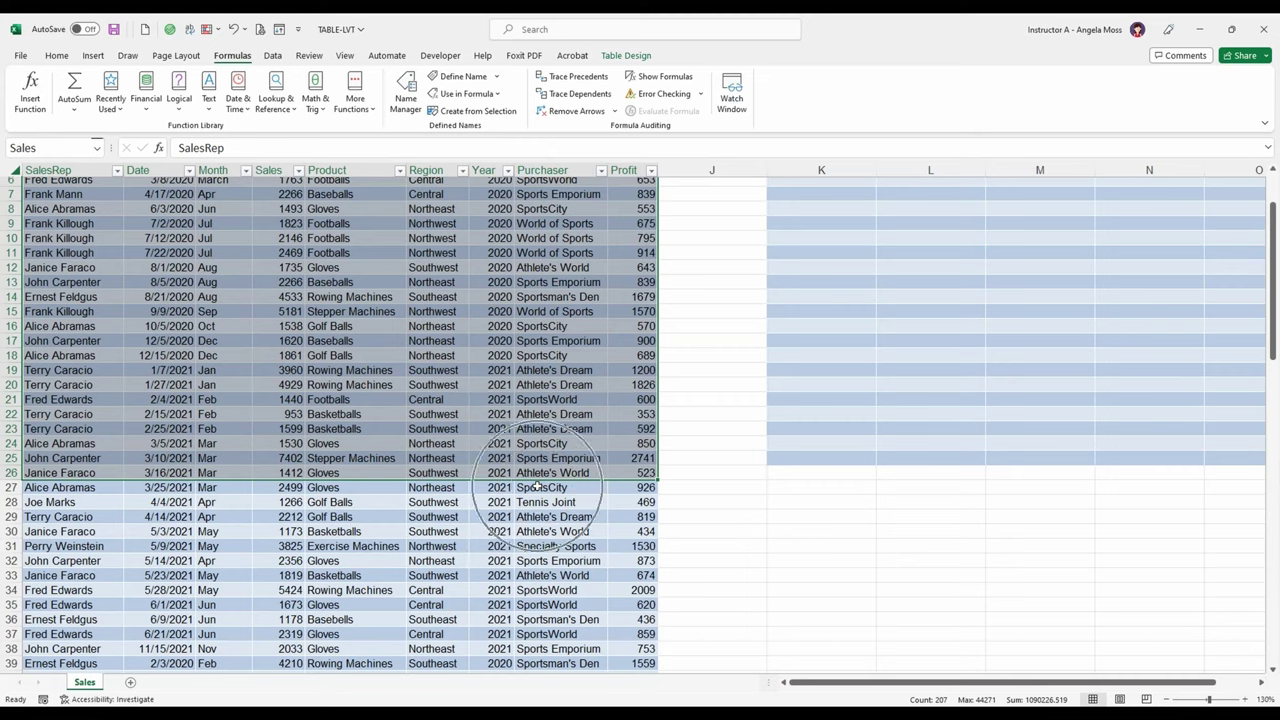
scroll(537, 485, down, 7)
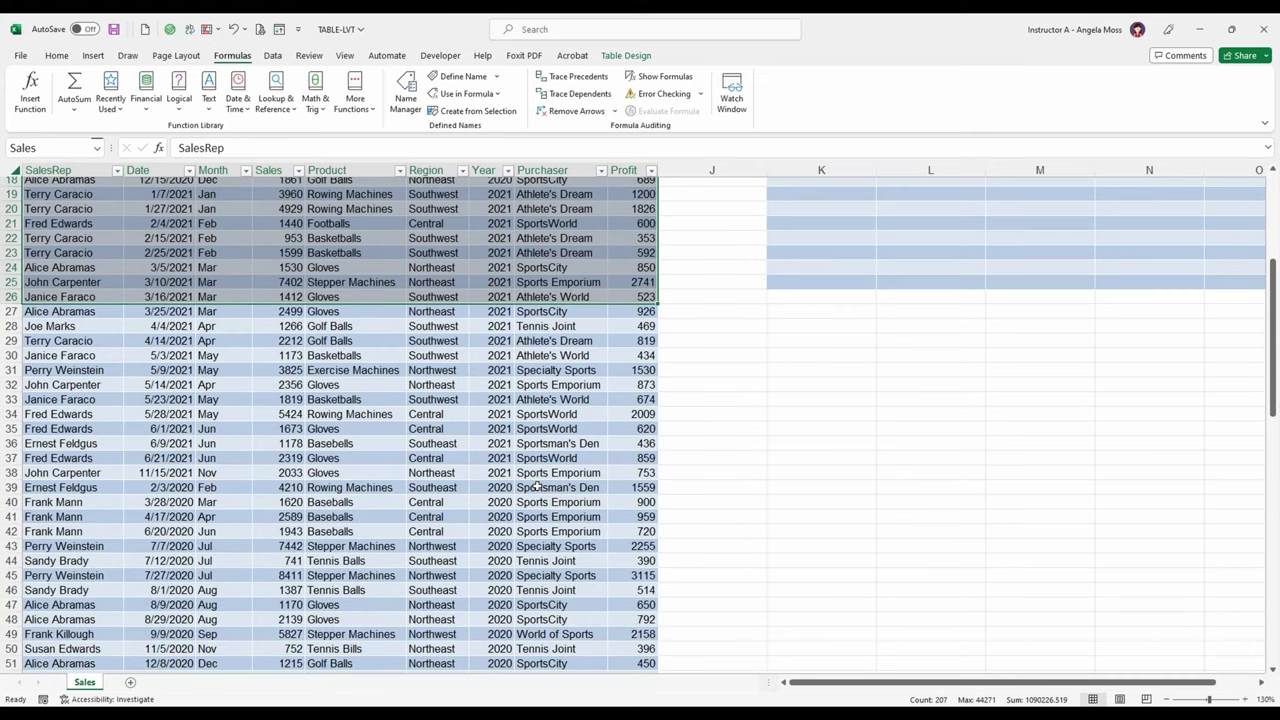
scroll(537, 485, down, 6)
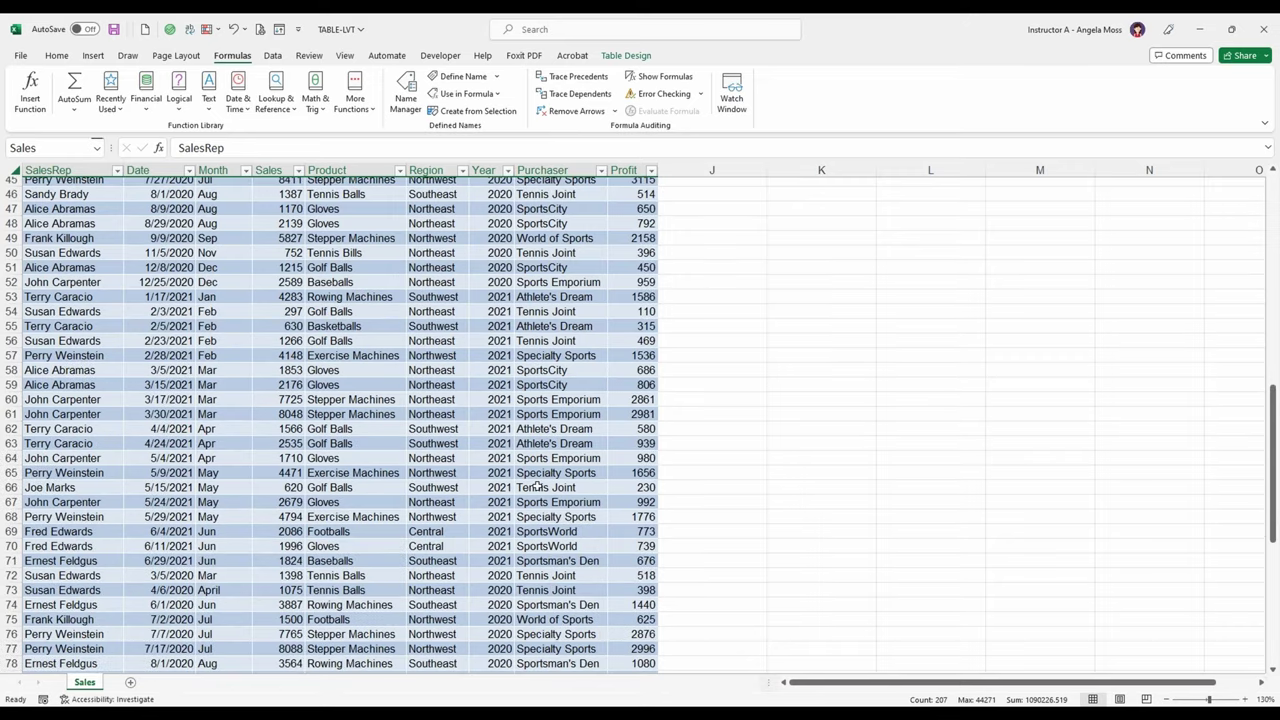
scroll(537, 485, down, 4)
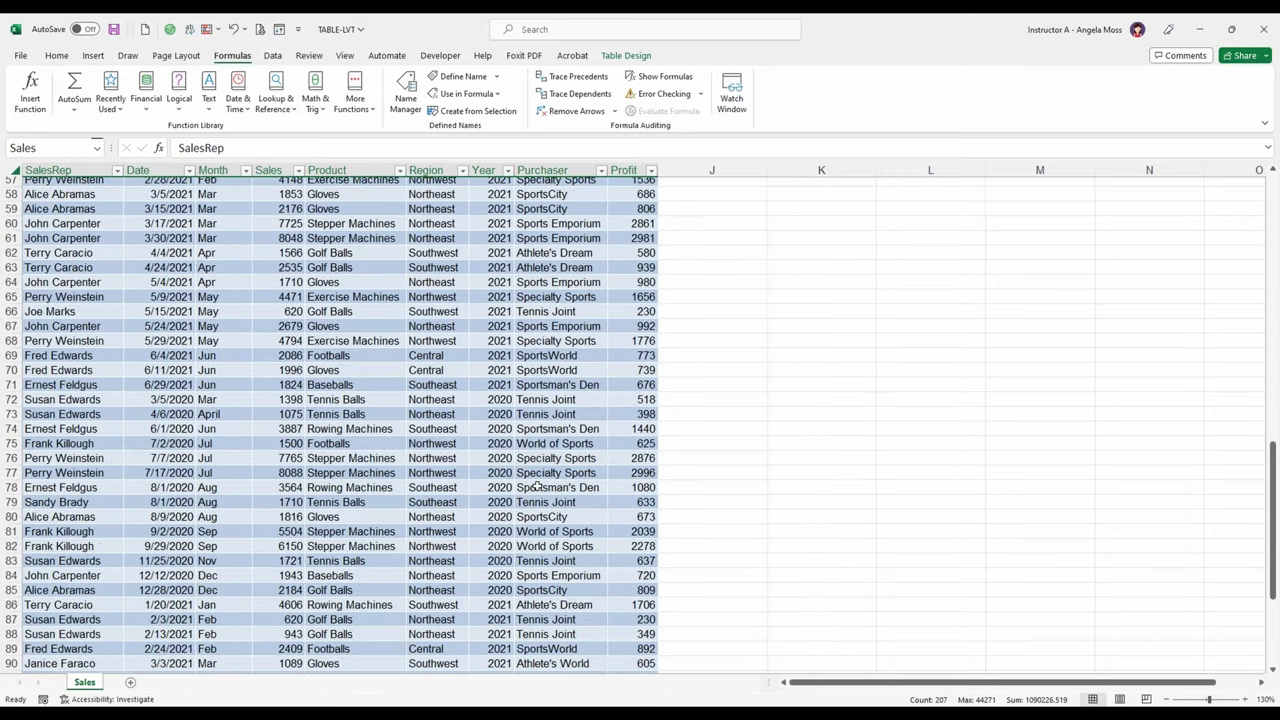
scroll(537, 485, down, 5)
scroll(537, 485, down, 5)
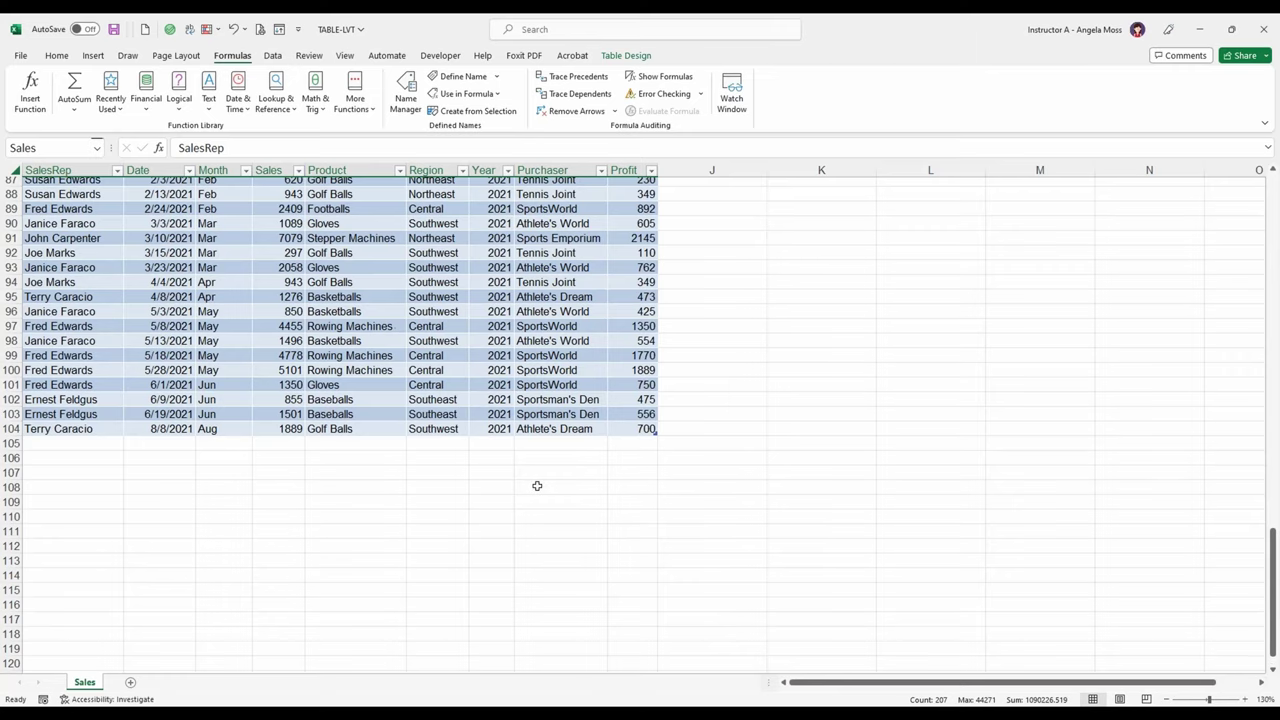
scroll(537, 485, down, 1)
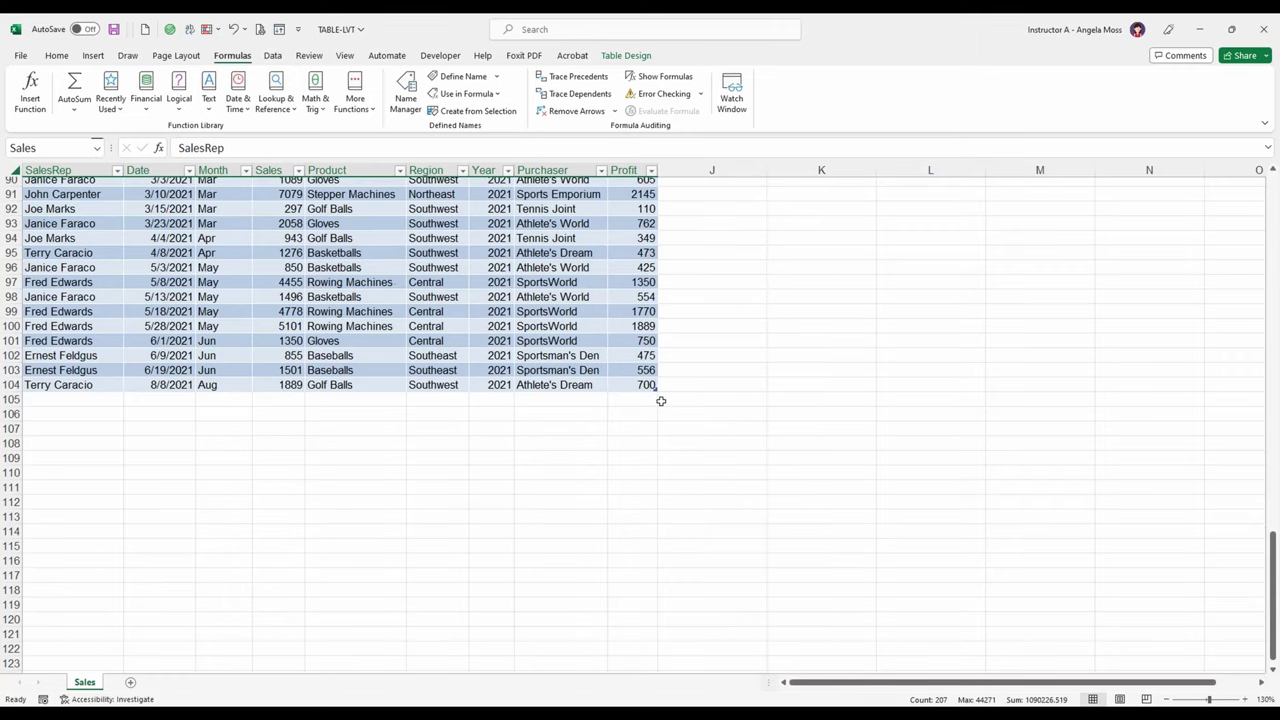
click(660, 400)
scroll(616, 355, up, 20)
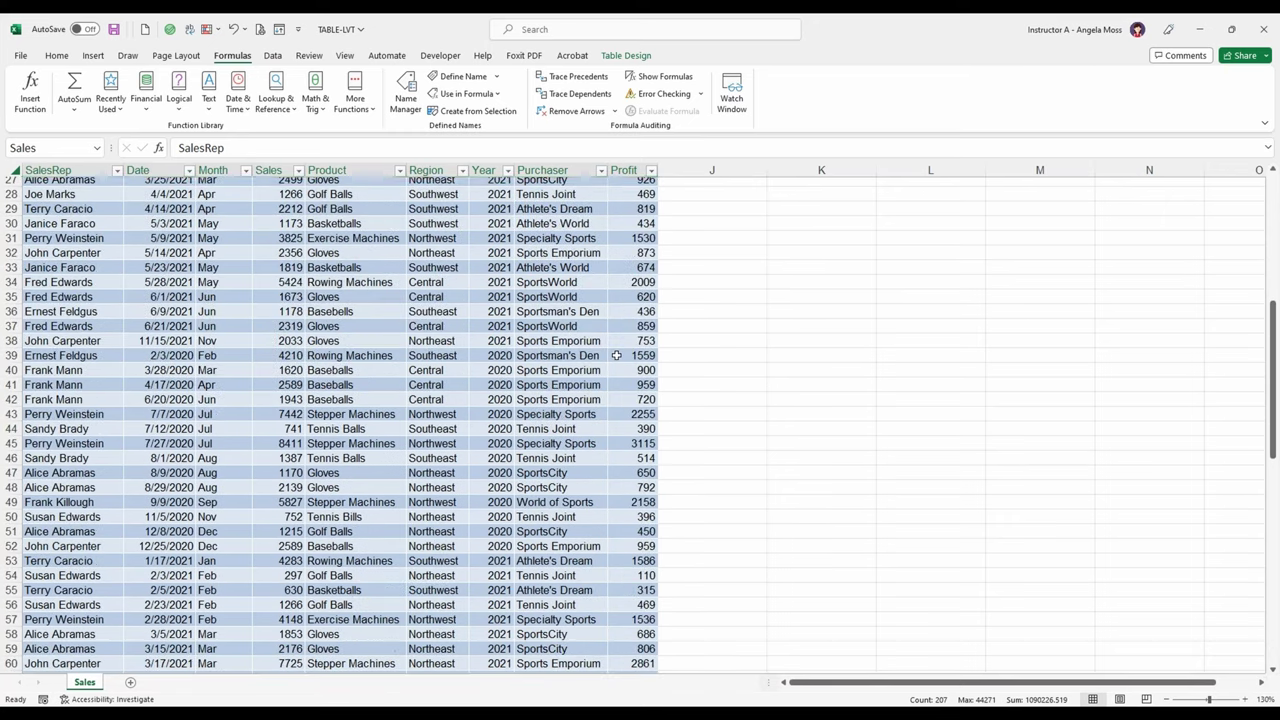
scroll(616, 355, up, 9)
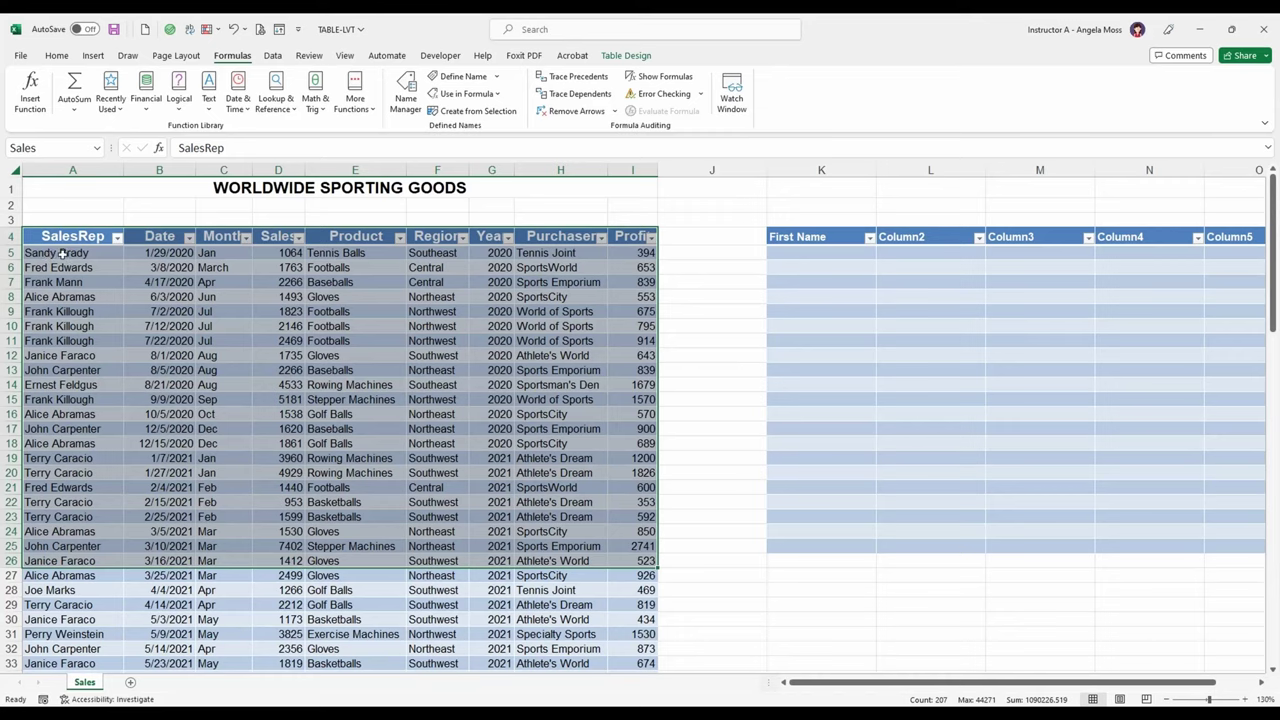
Try the None table style on the Sales2020 table and restore Blue, Table Style Medium 9
click(50, 255)
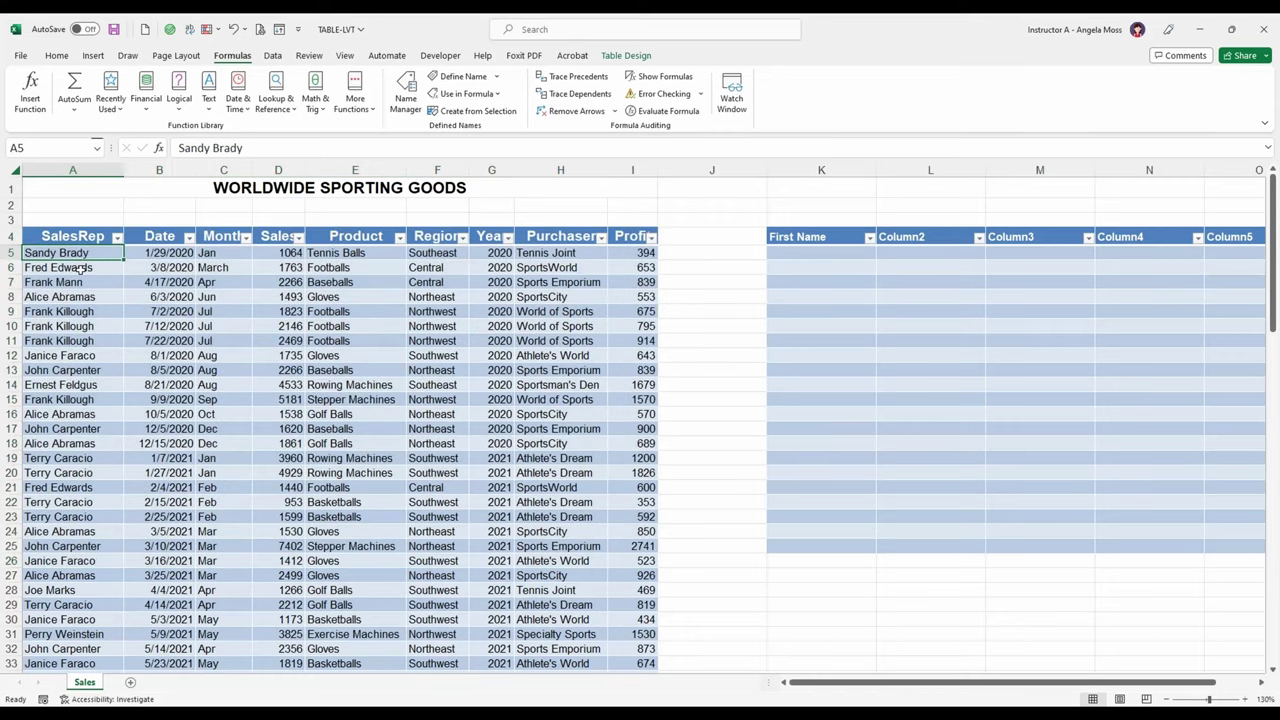
click(626, 55)
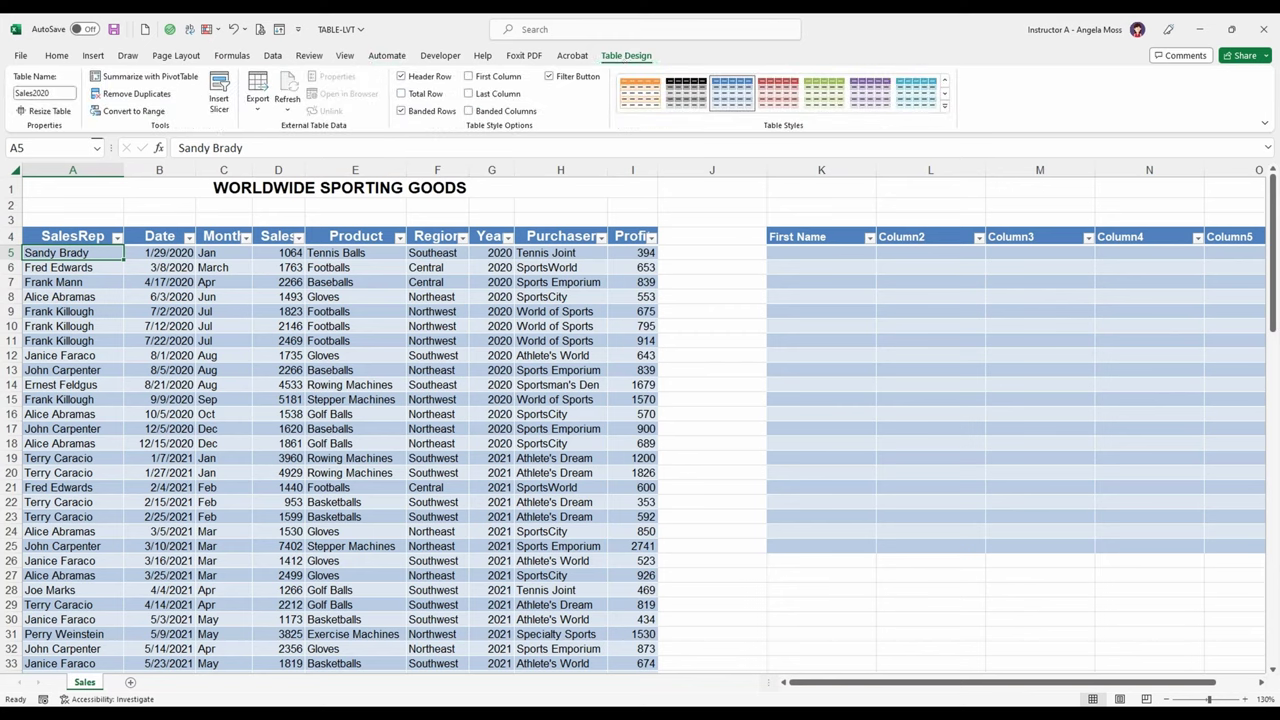
click(783, 118)
click(945, 105)
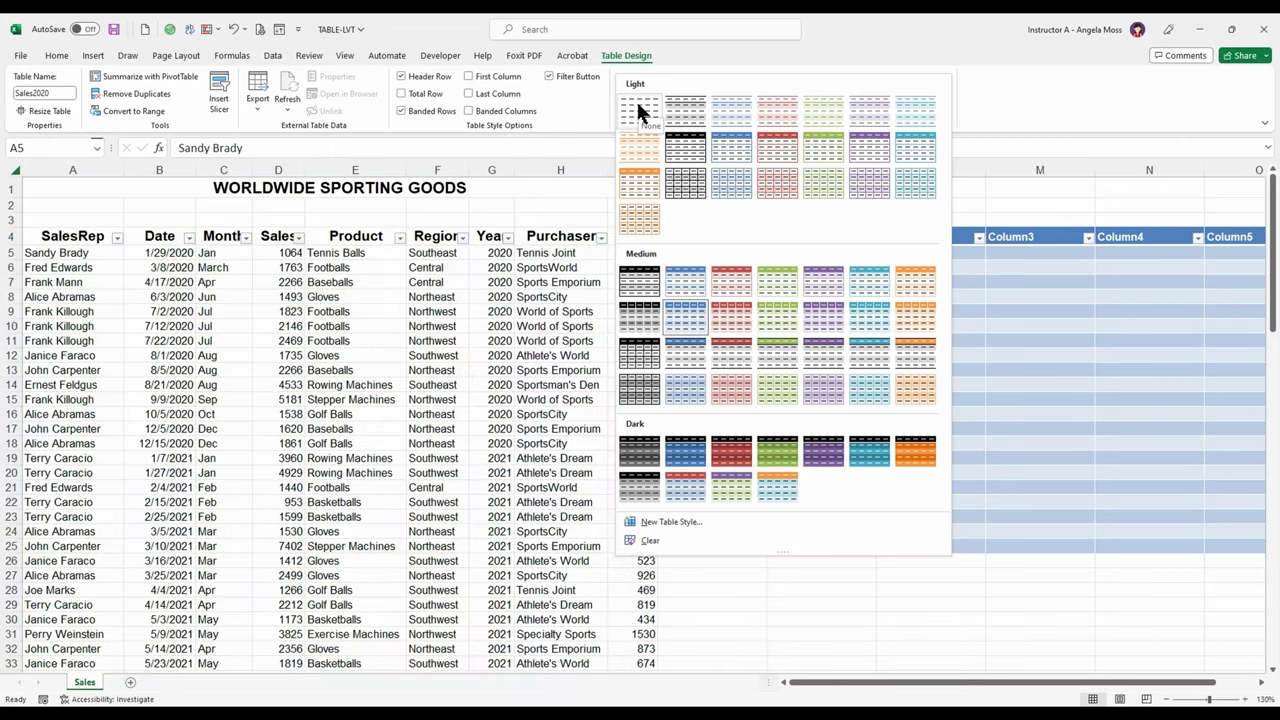
click(638, 104)
click(639, 106)
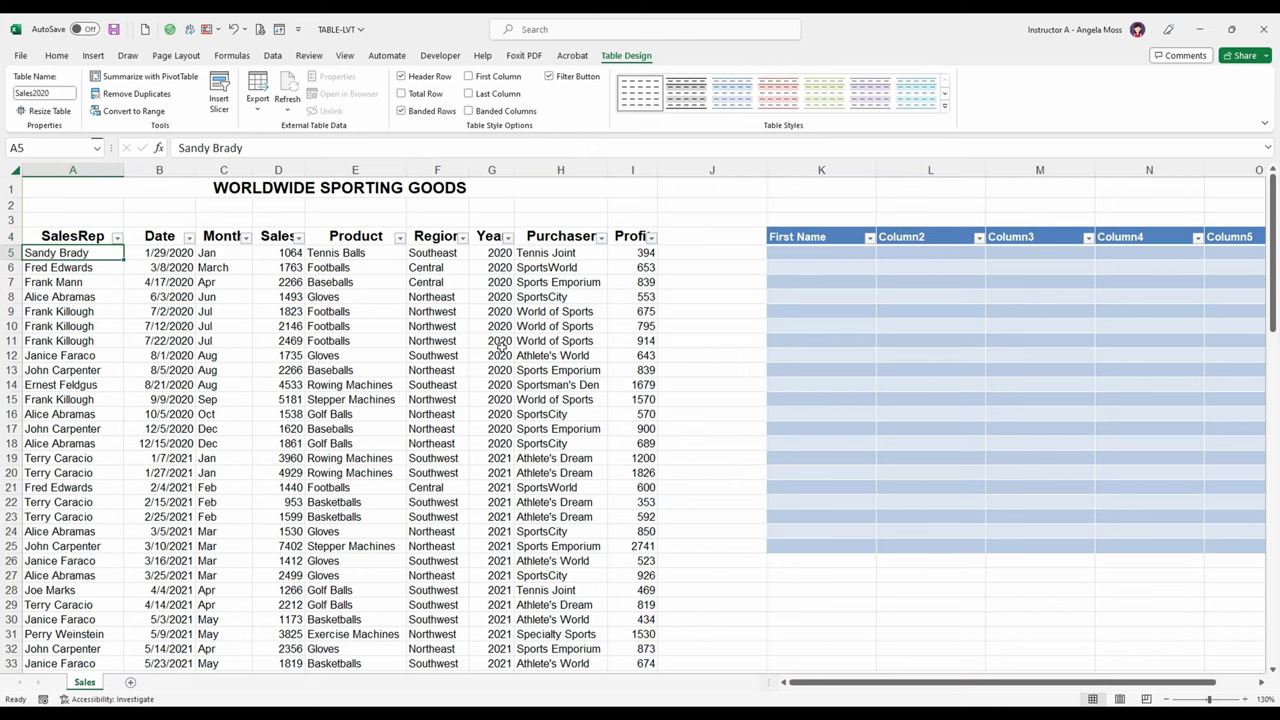
click(943, 102)
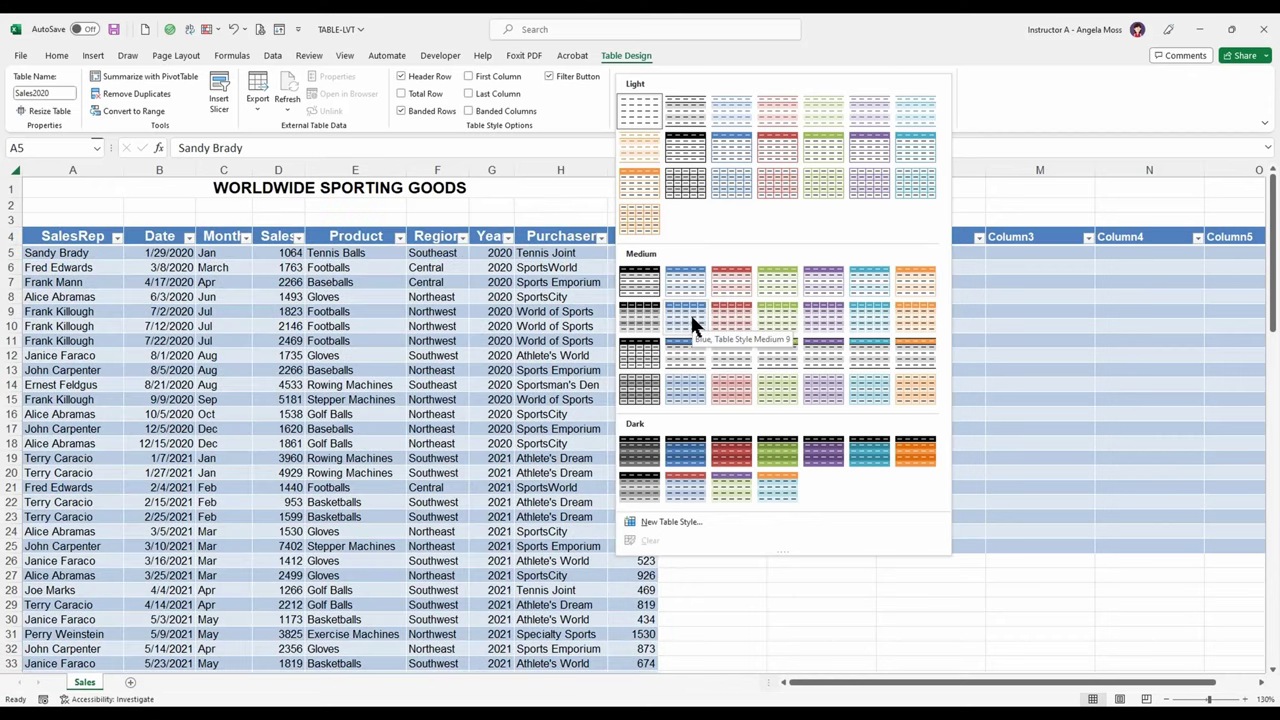
click(690, 312)
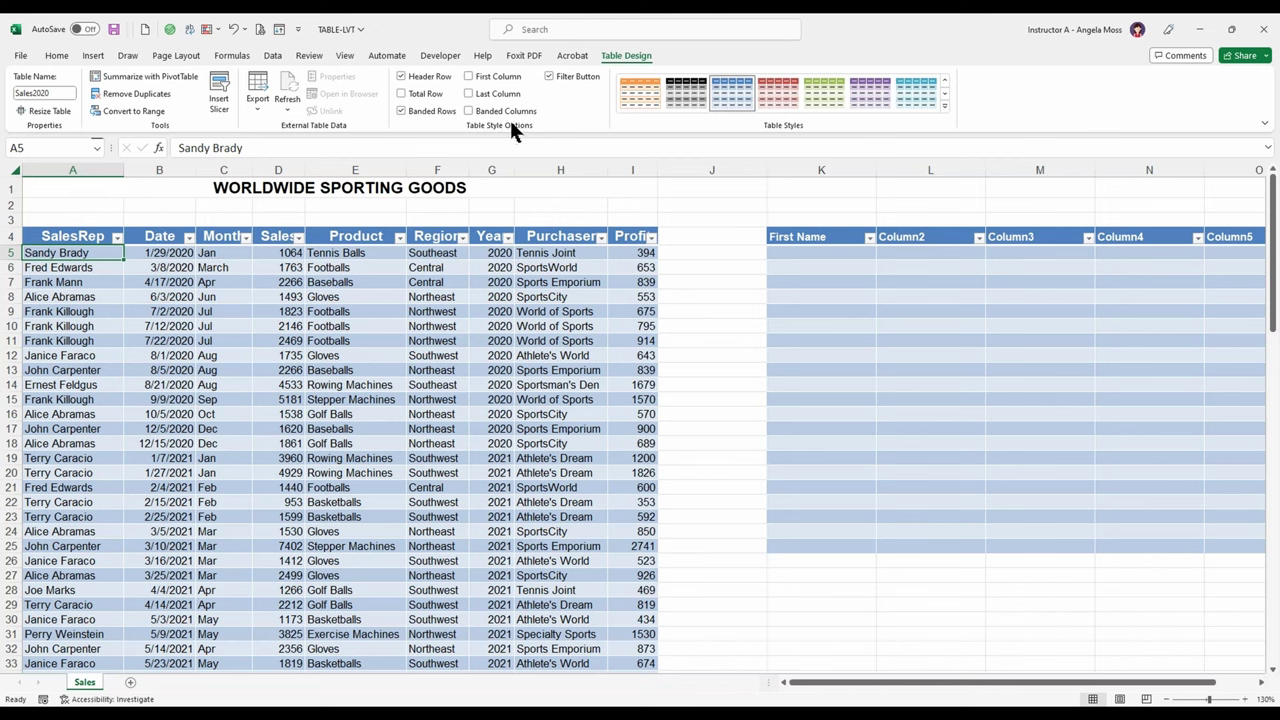
Try a green medium table style on the Sales2020 table and switch it back to the blue medium style
click(944, 106)
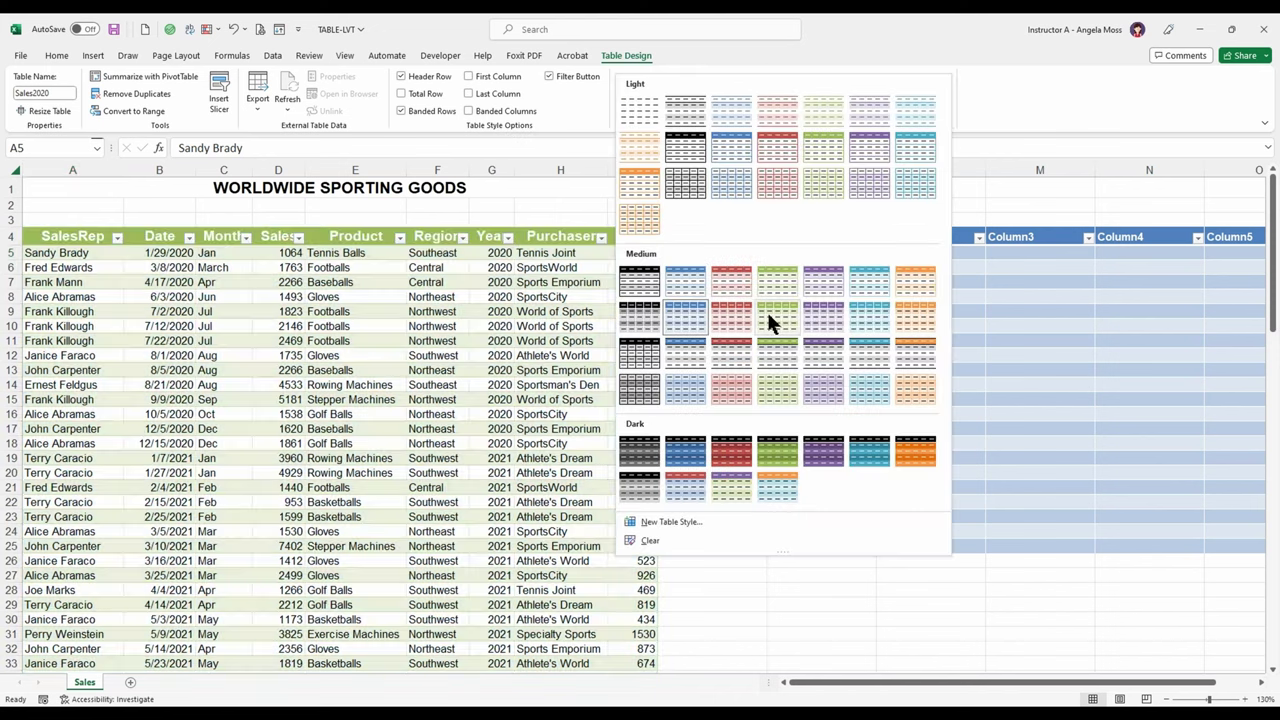
click(766, 312)
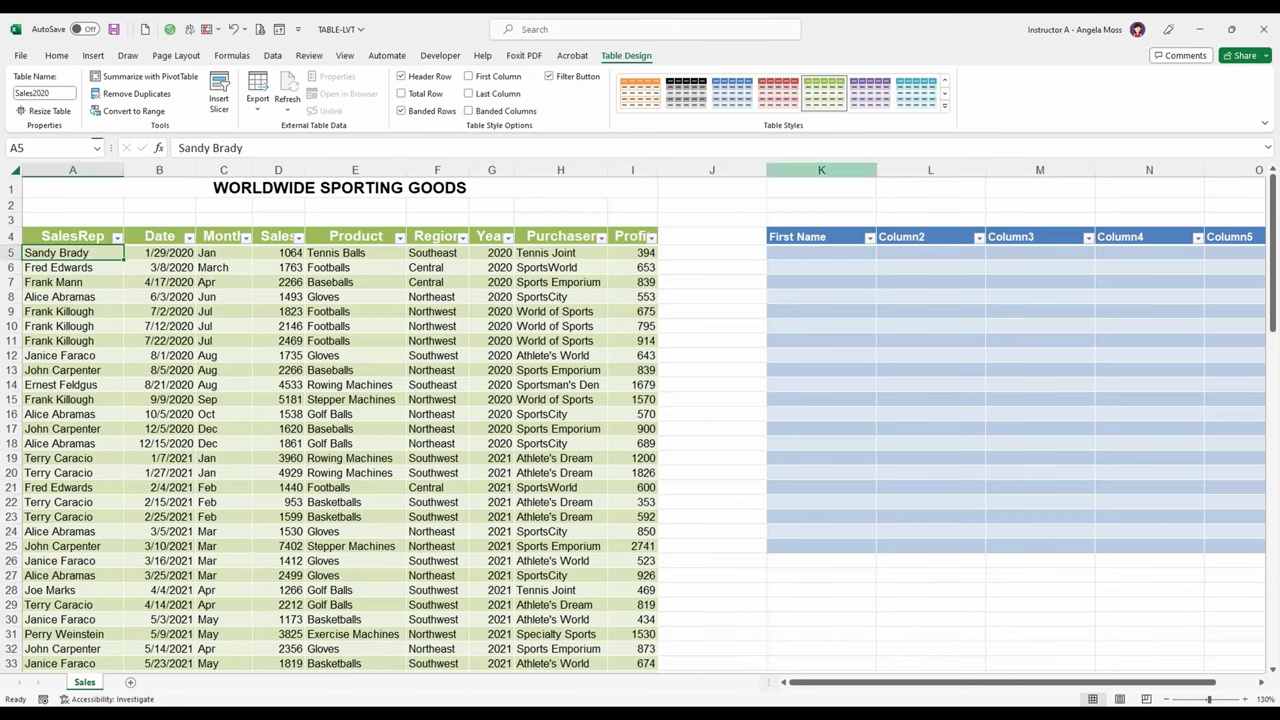
click(730, 91)
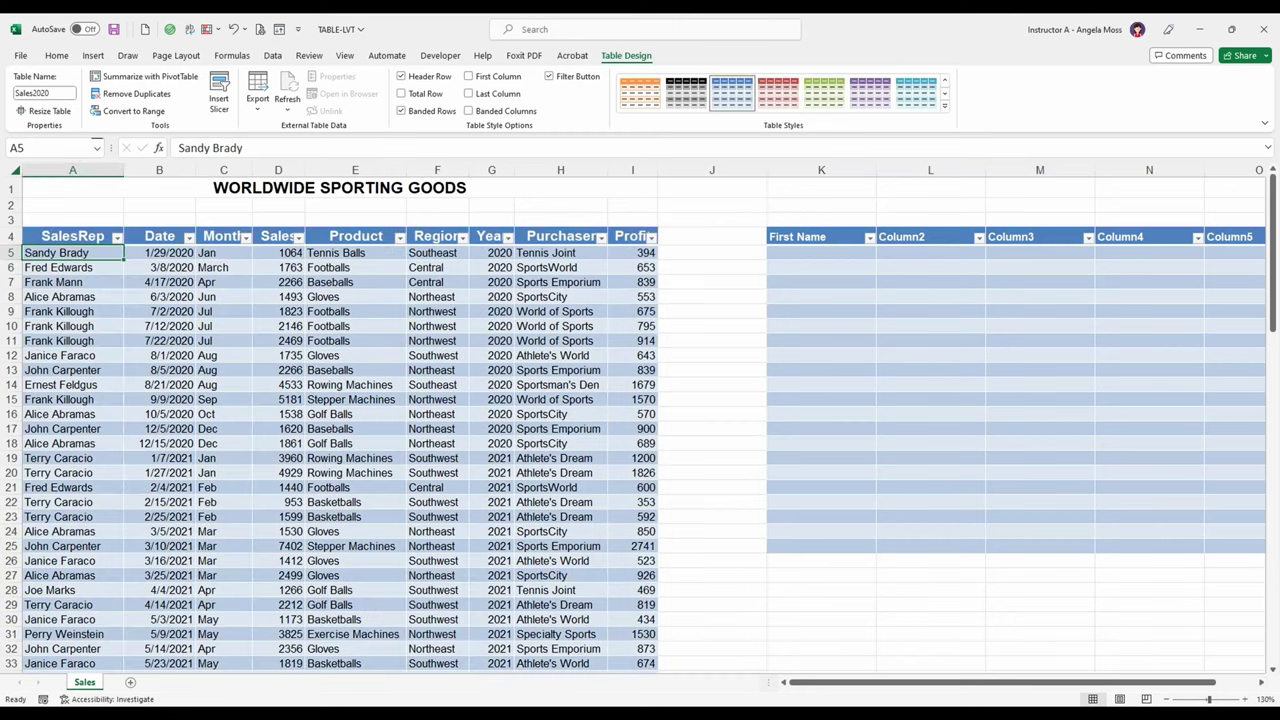
click(503, 130)
click(427, 78)
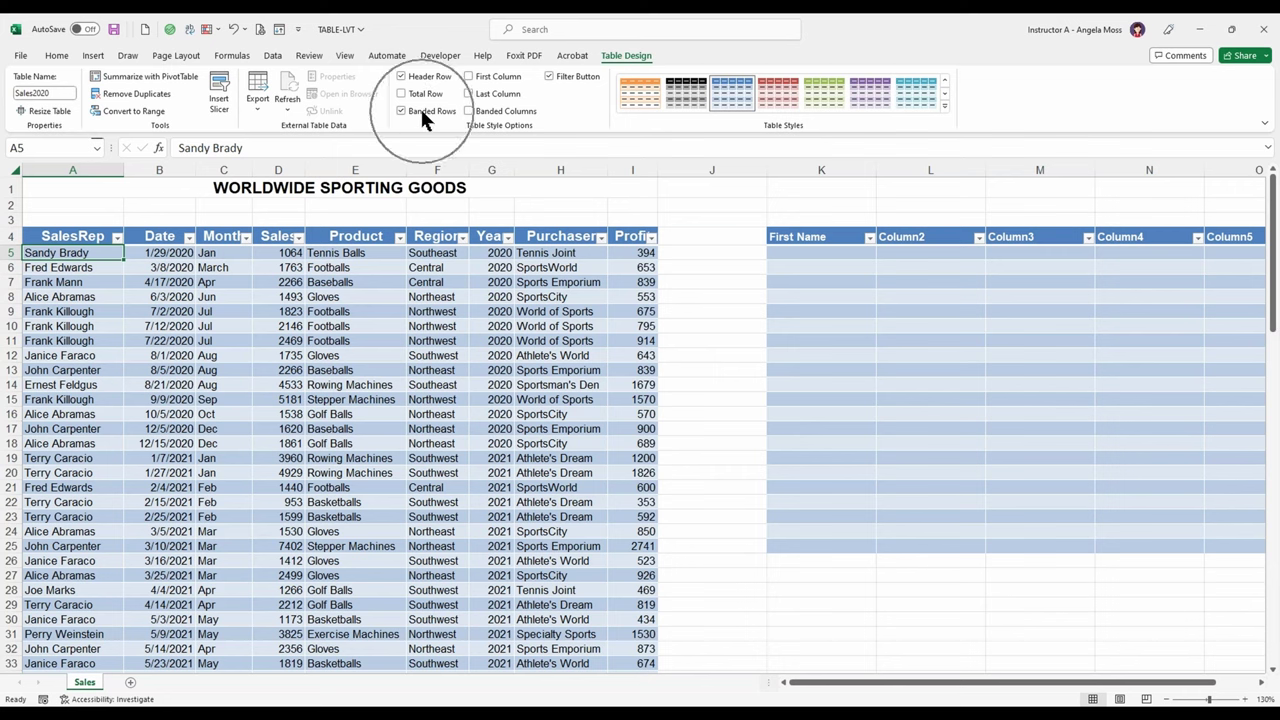
click(732, 95)
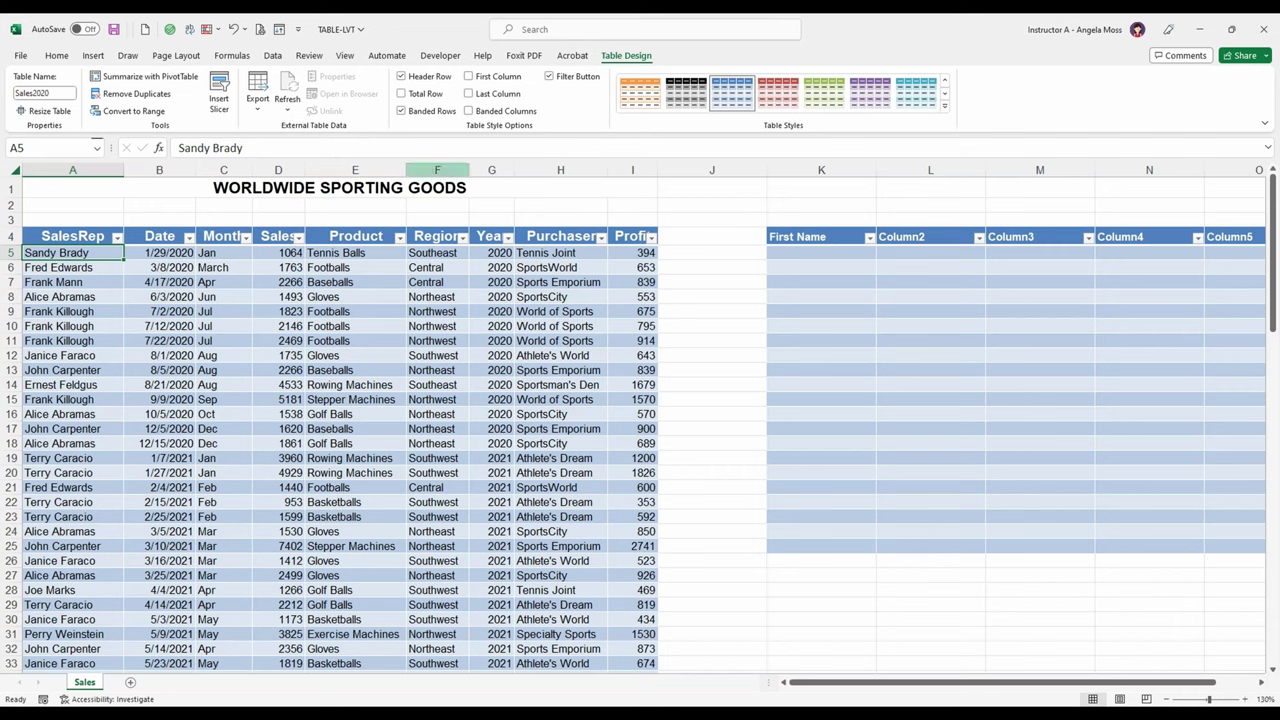
Try the Sales2020 table without banded rows and with banded columns, and restore banded rows only
click(401, 111)
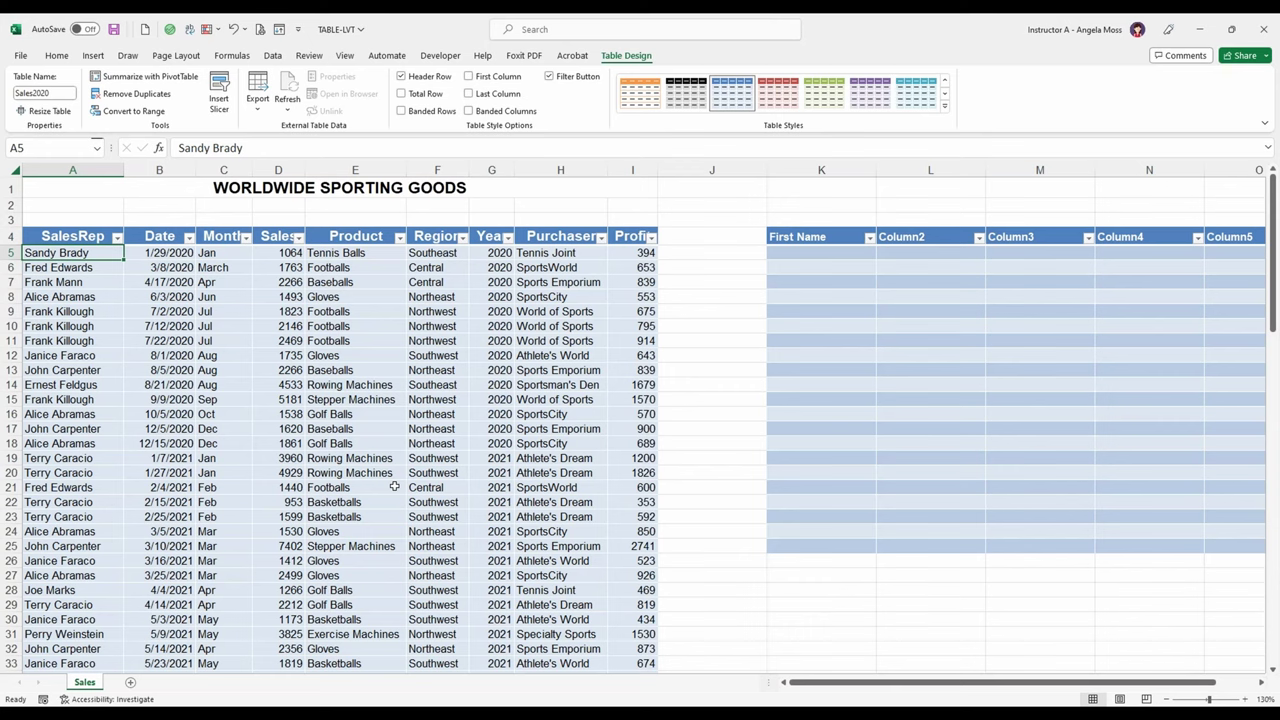
click(467, 111)
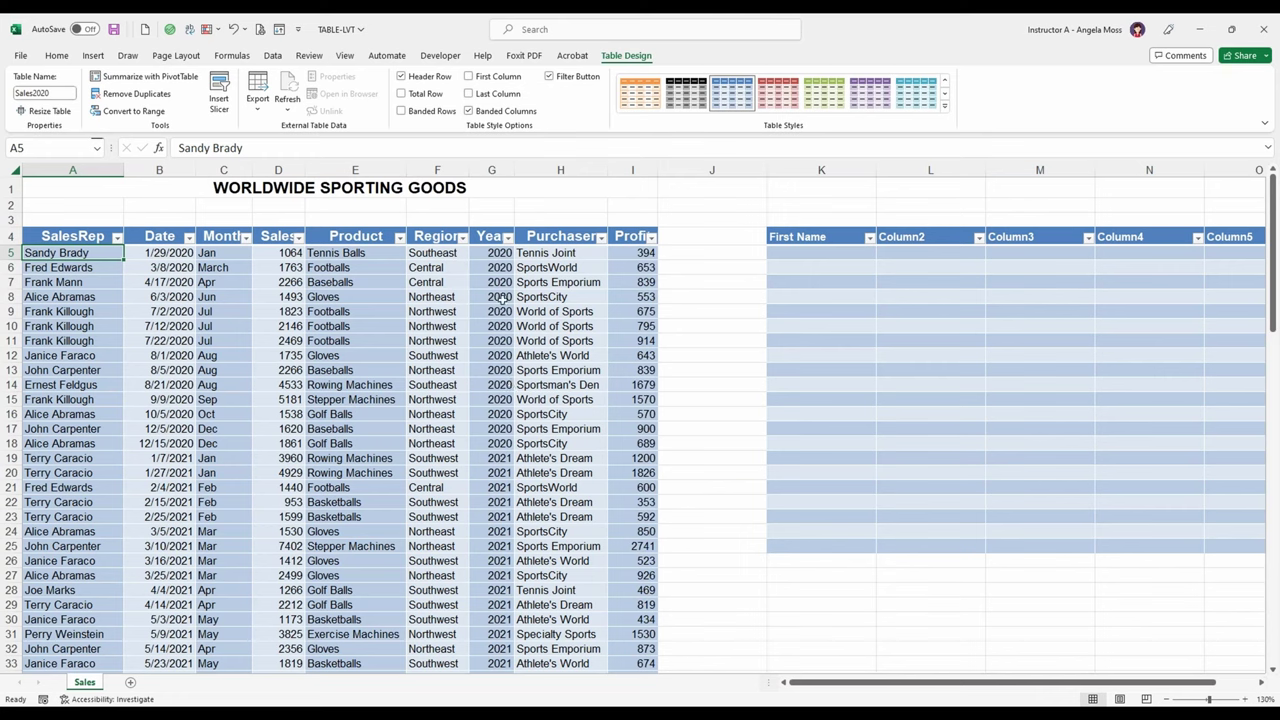
click(467, 111)
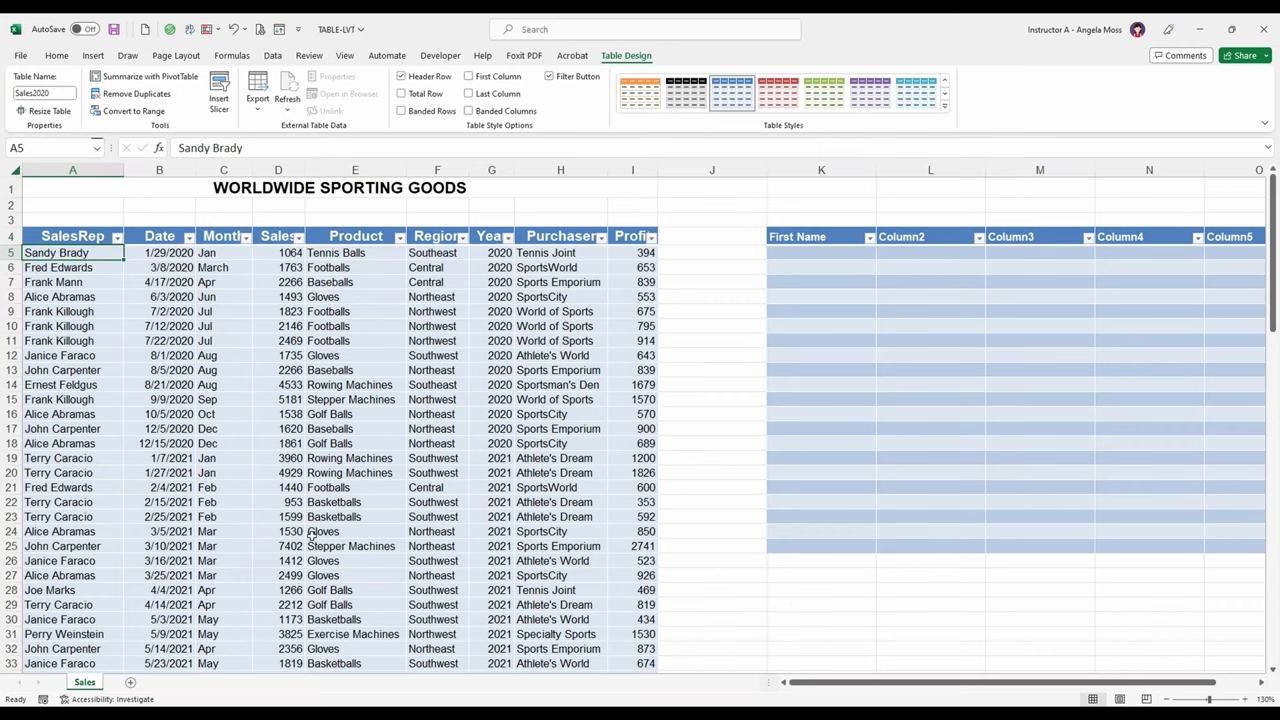
scroll(312, 537, down, 4)
scroll(312, 537, up, 4)
click(401, 111)
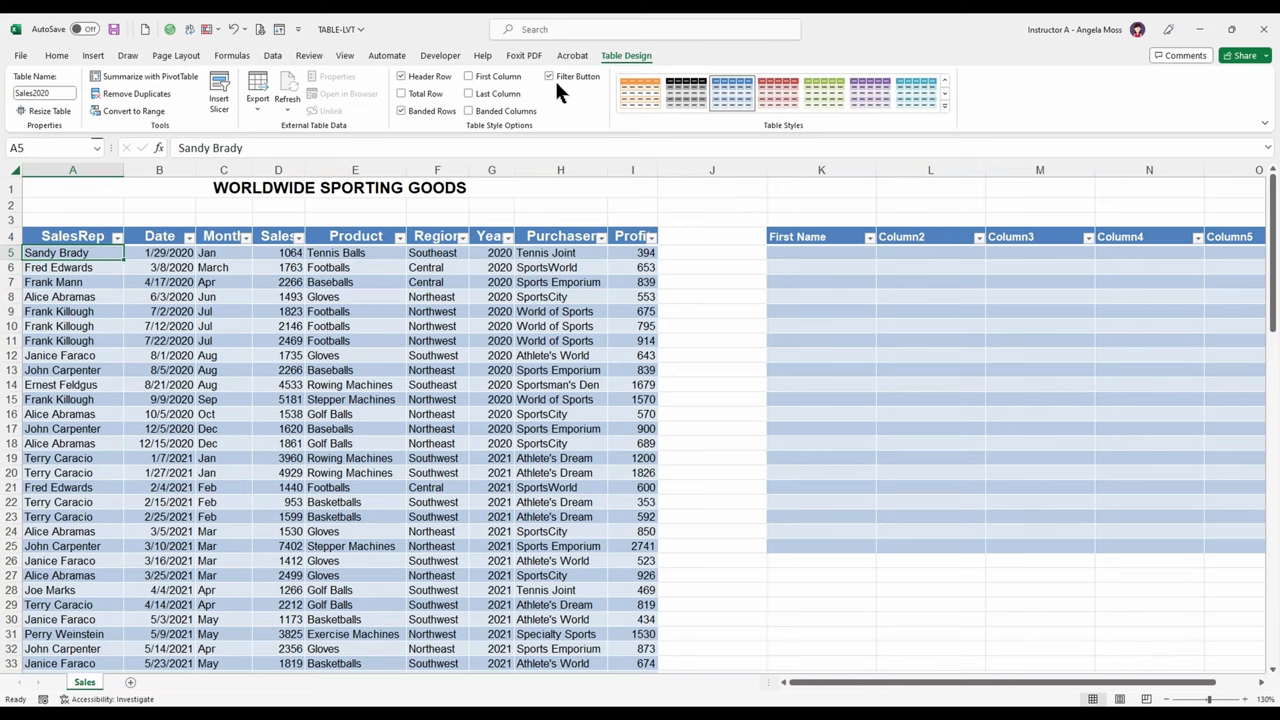
View the Year column's filter options, and turn the Sales2020 table's filter buttons off and on again
click(508, 237)
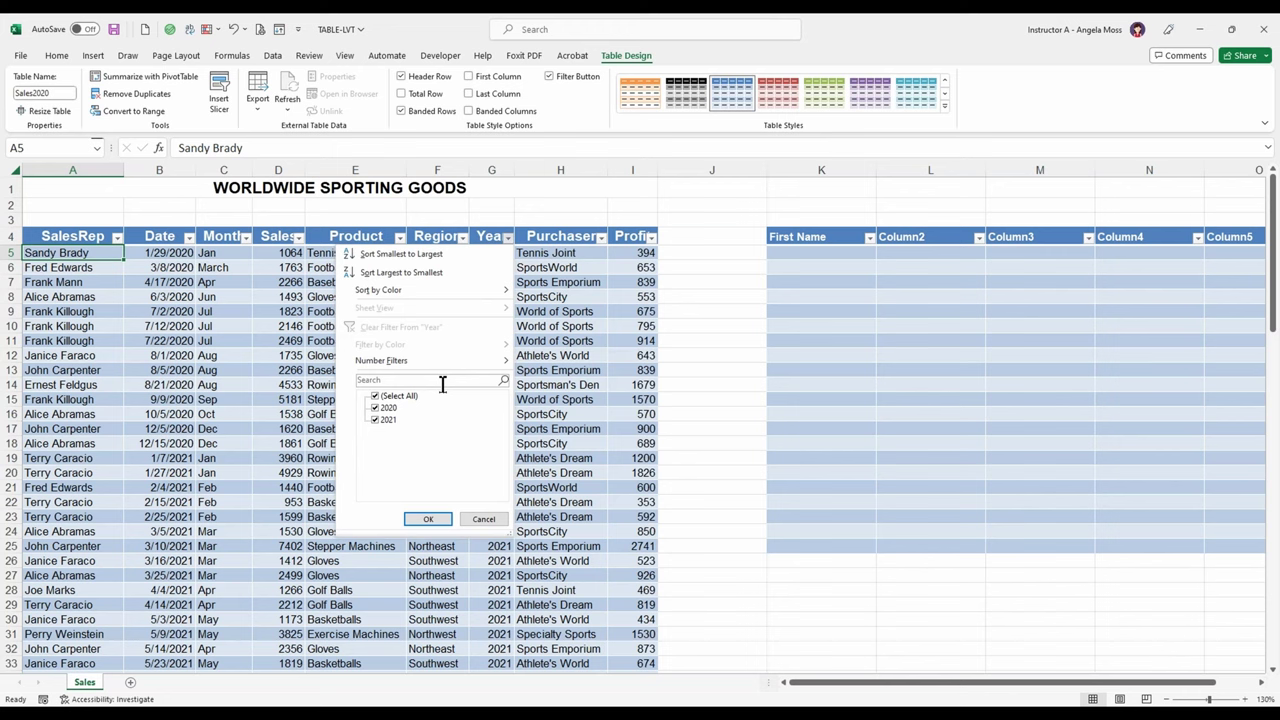
click(264, 266)
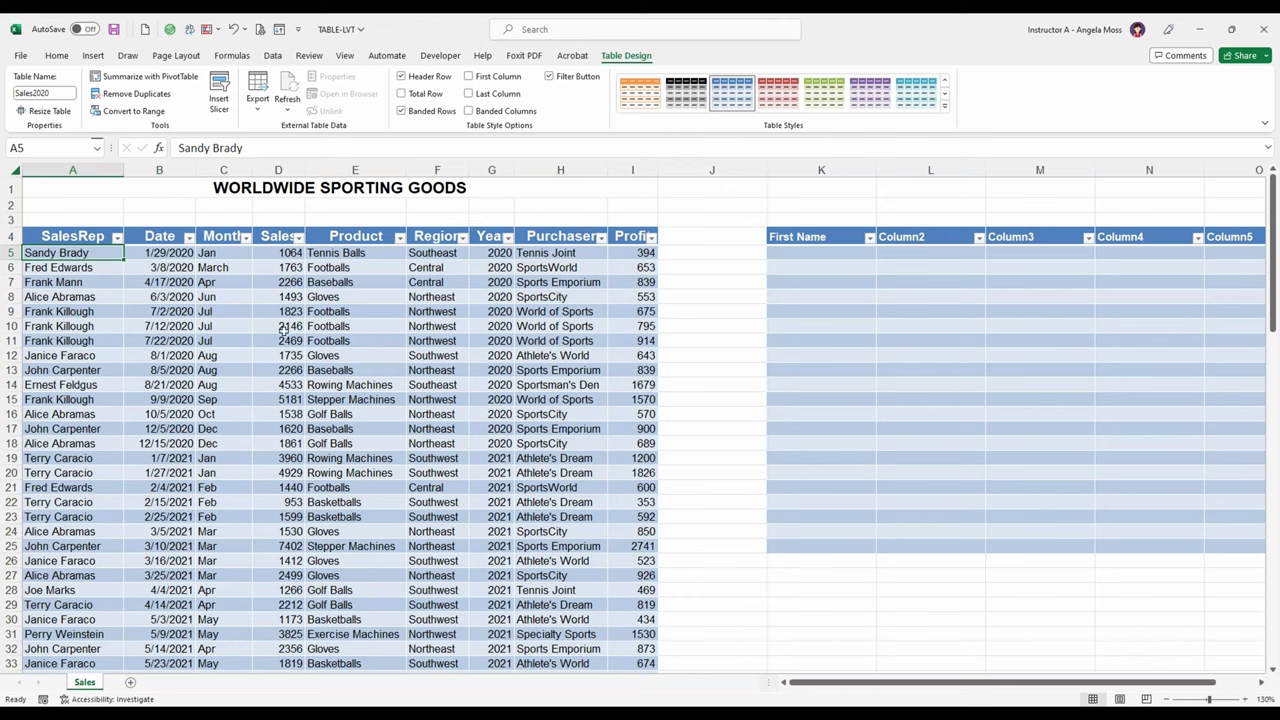
click(549, 77)
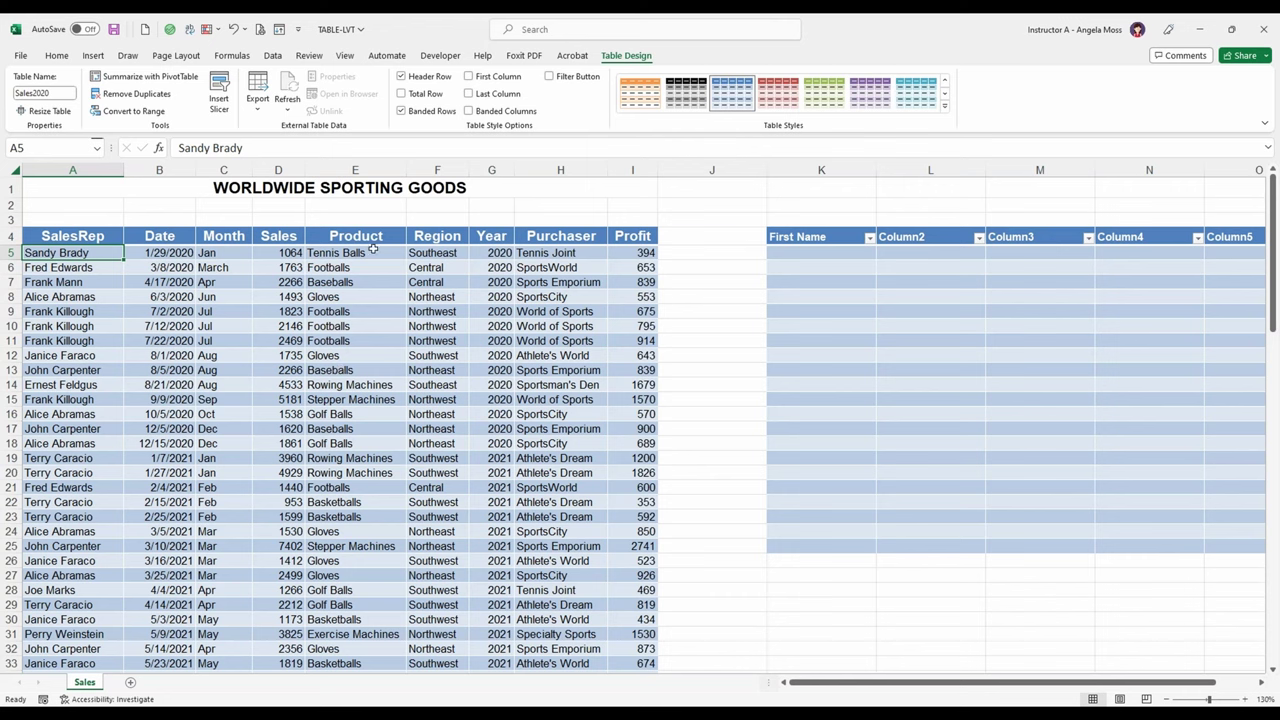
click(548, 78)
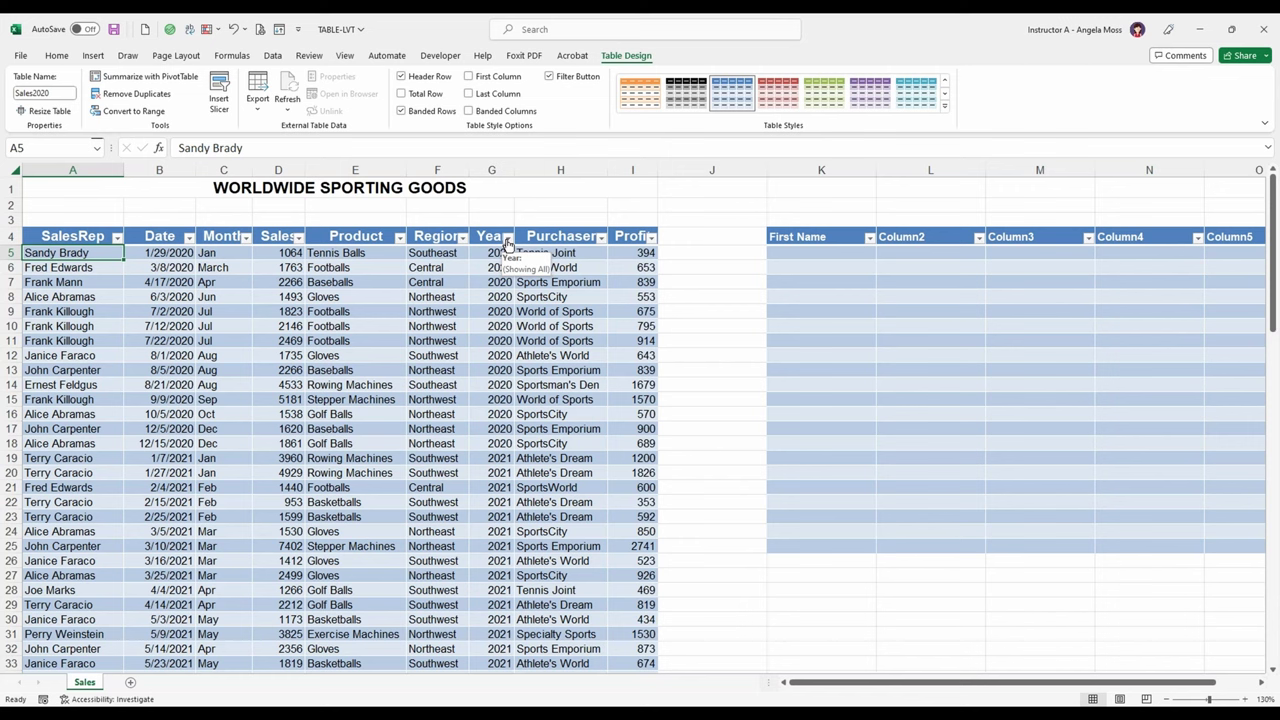
Try to turn off the header row of the Sales2020 table and decline the change
click(402, 78)
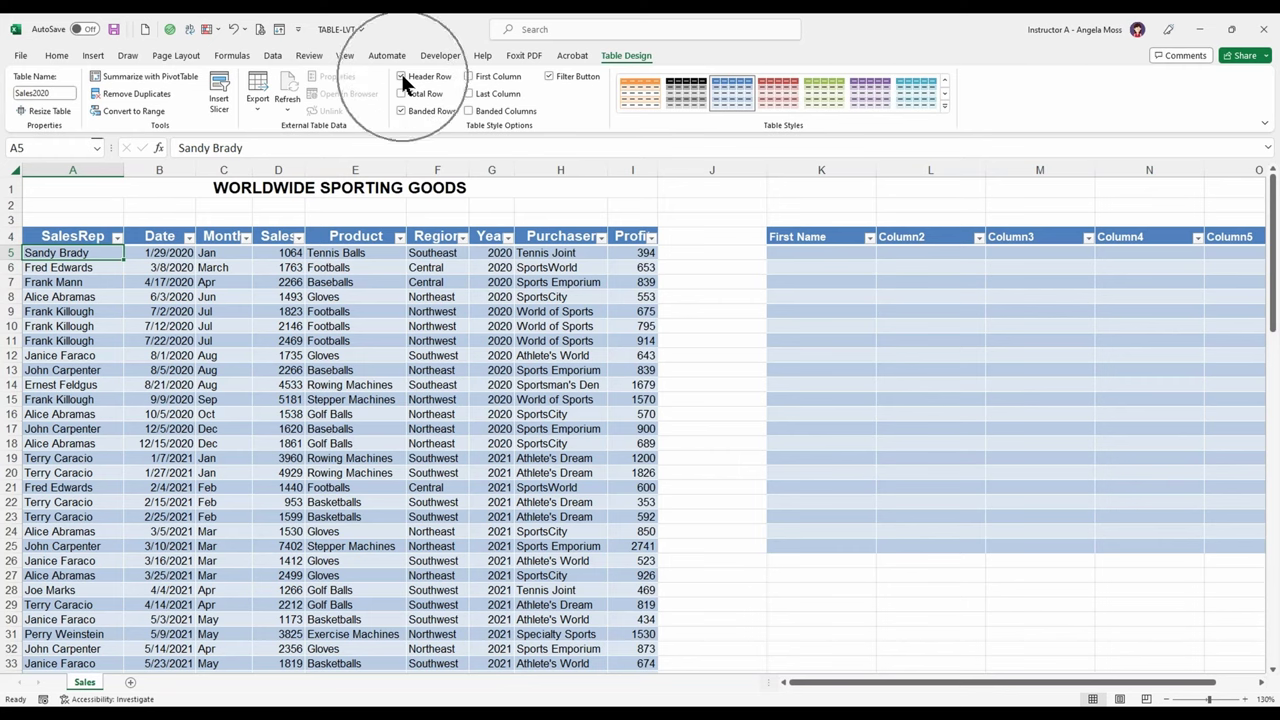
click(401, 77)
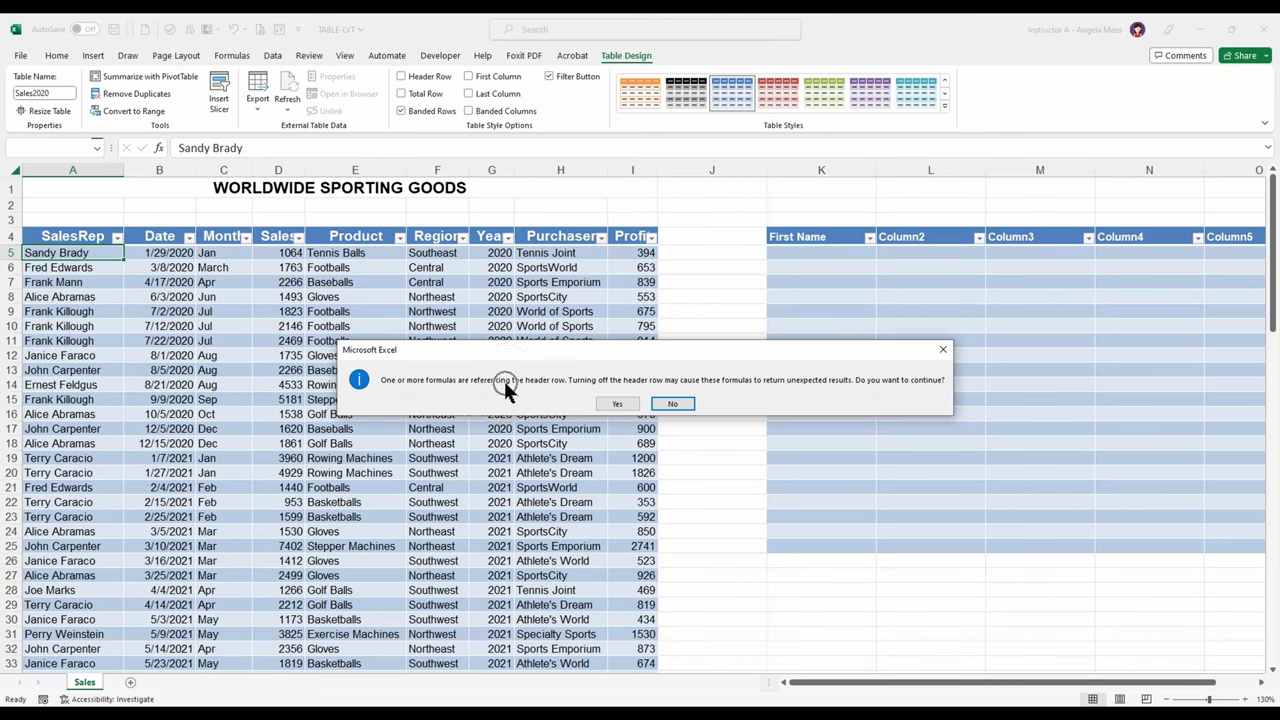
click(684, 404)
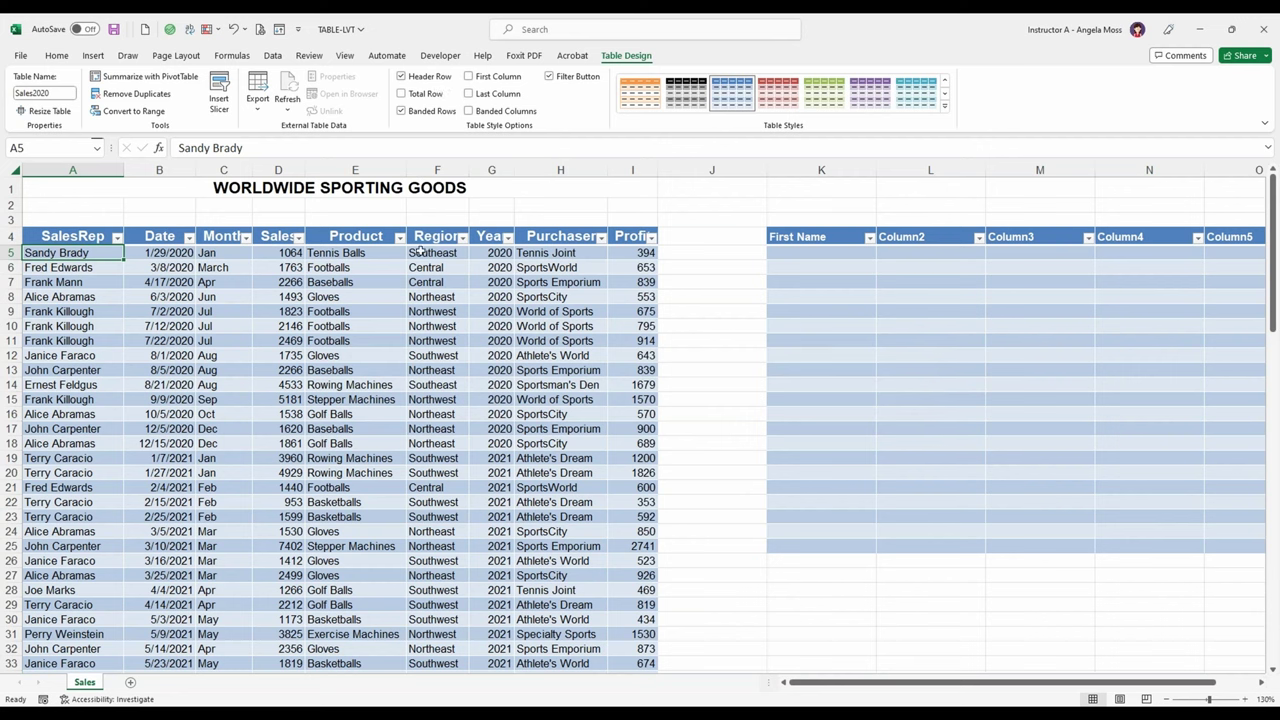
Try First Column and Last Column emphasis on the Sales2020 table one after the other, leaving both off
click(468, 78)
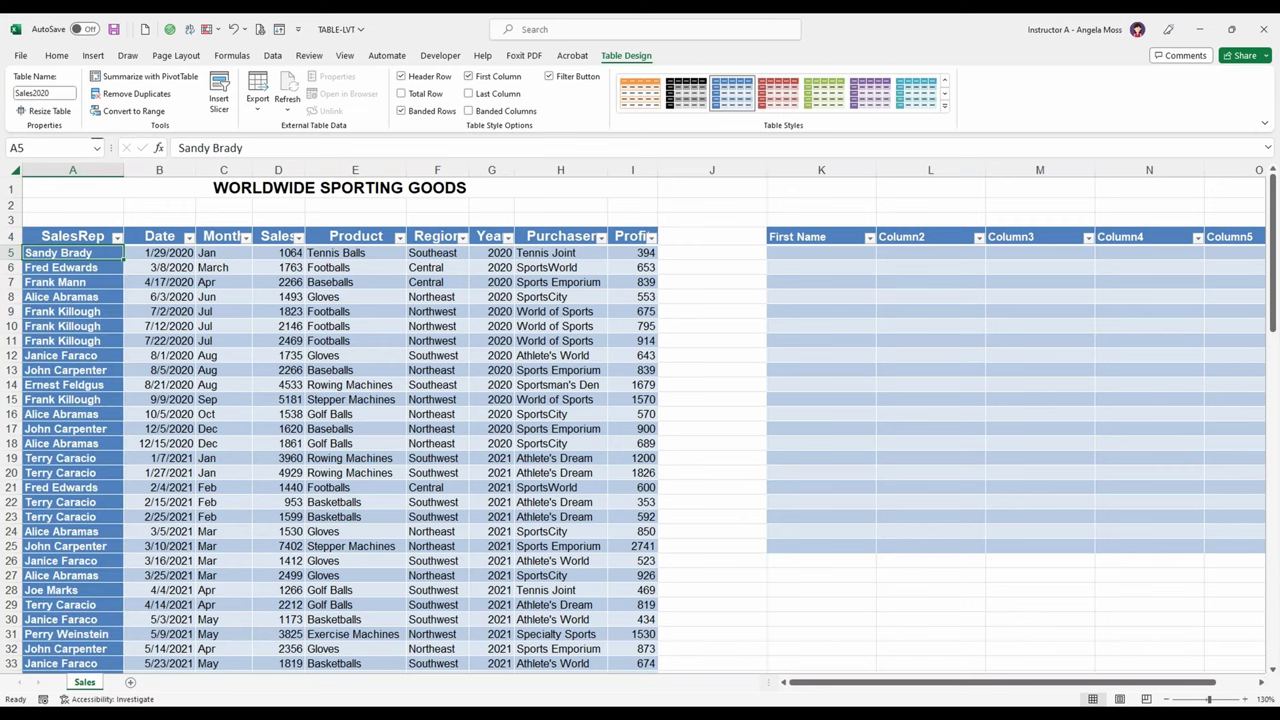
click(468, 77)
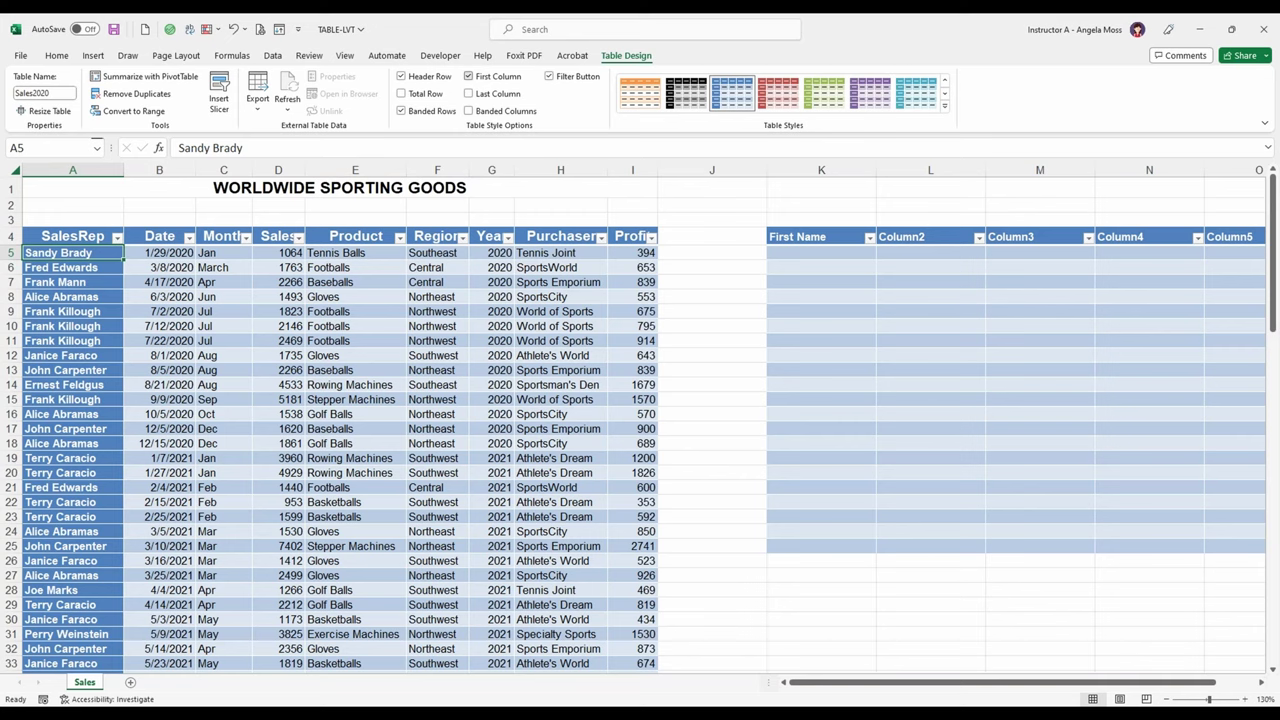
click(468, 93)
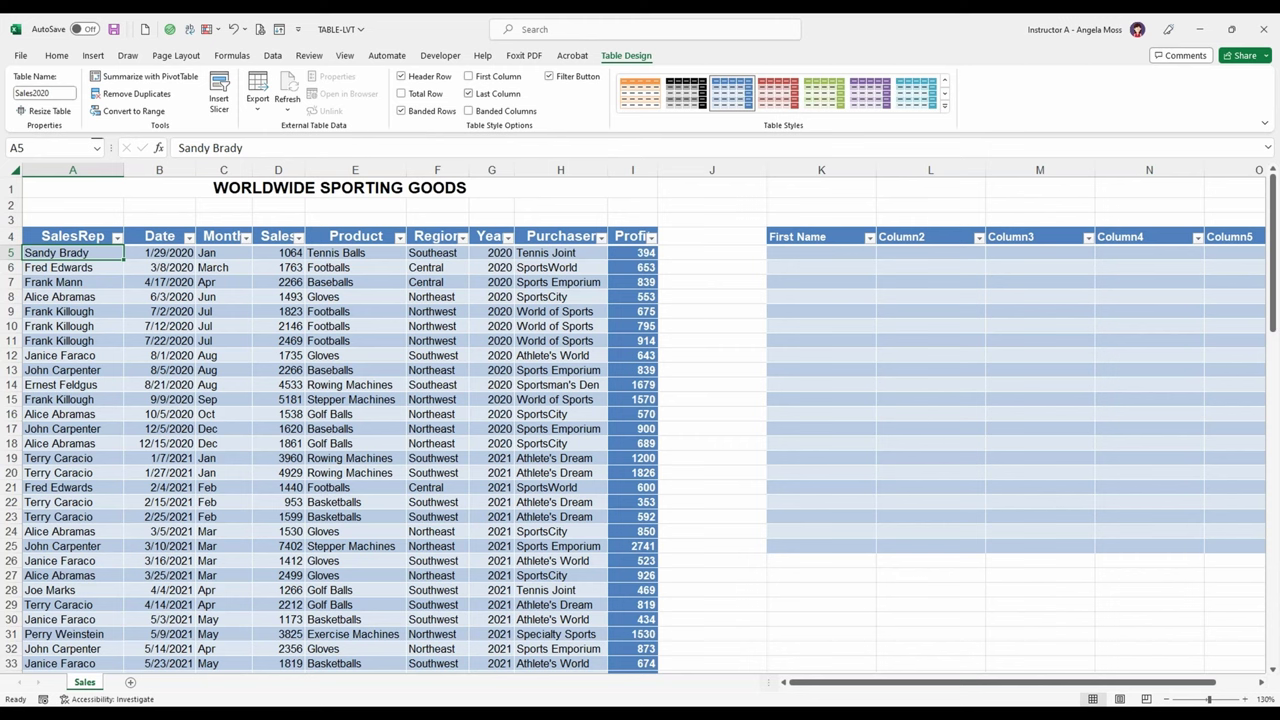
click(468, 93)
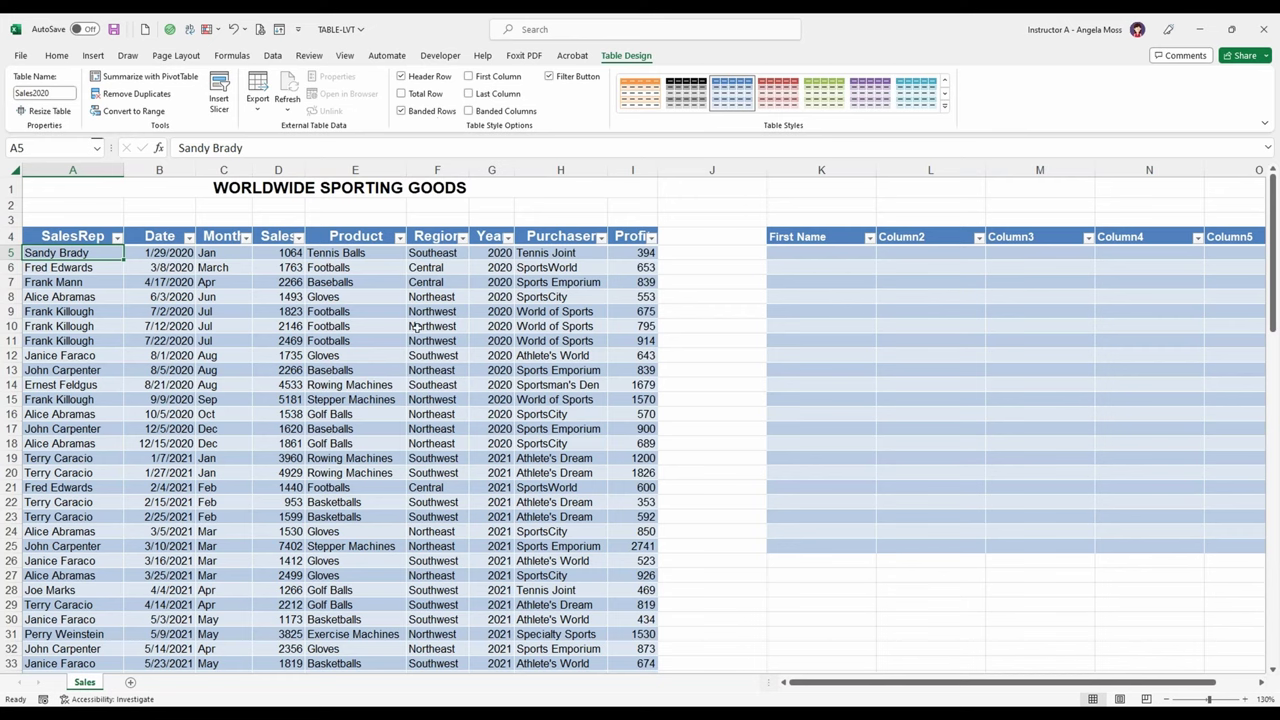
Add a total row to the end of the Sales2020 table
click(400, 92)
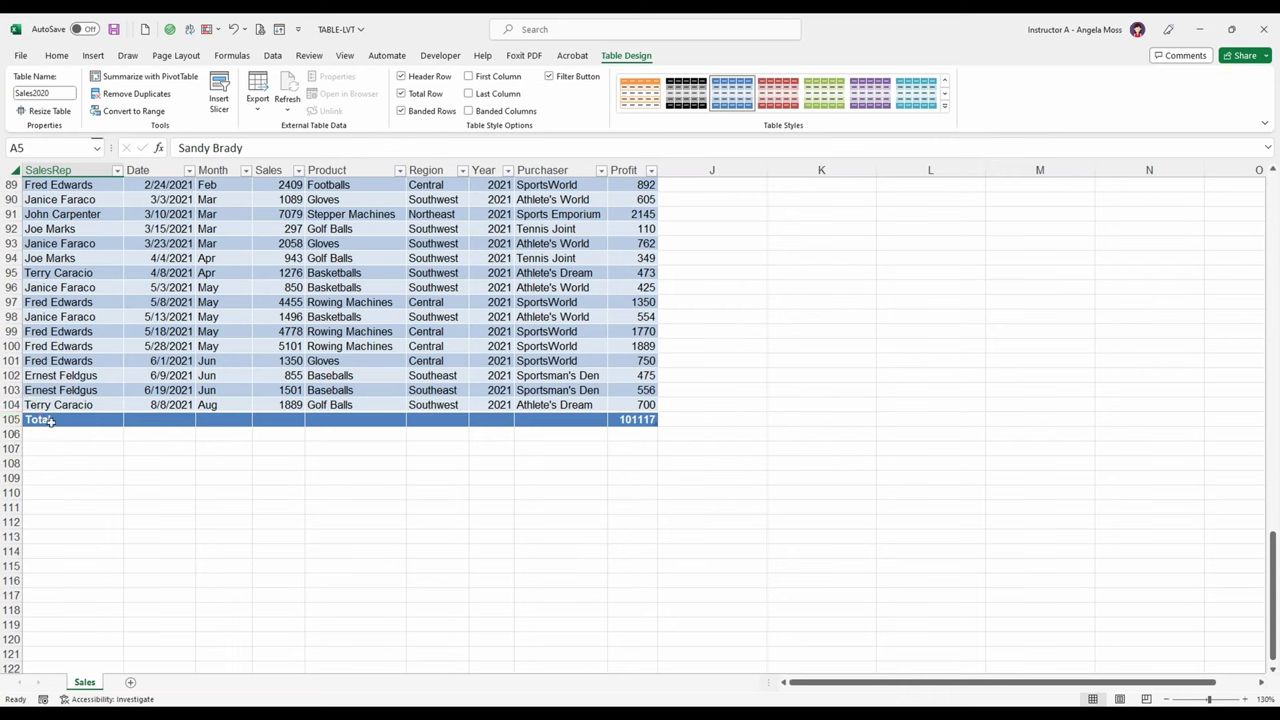
Set the total row to count the Date column and sum the Sales column
click(159, 418)
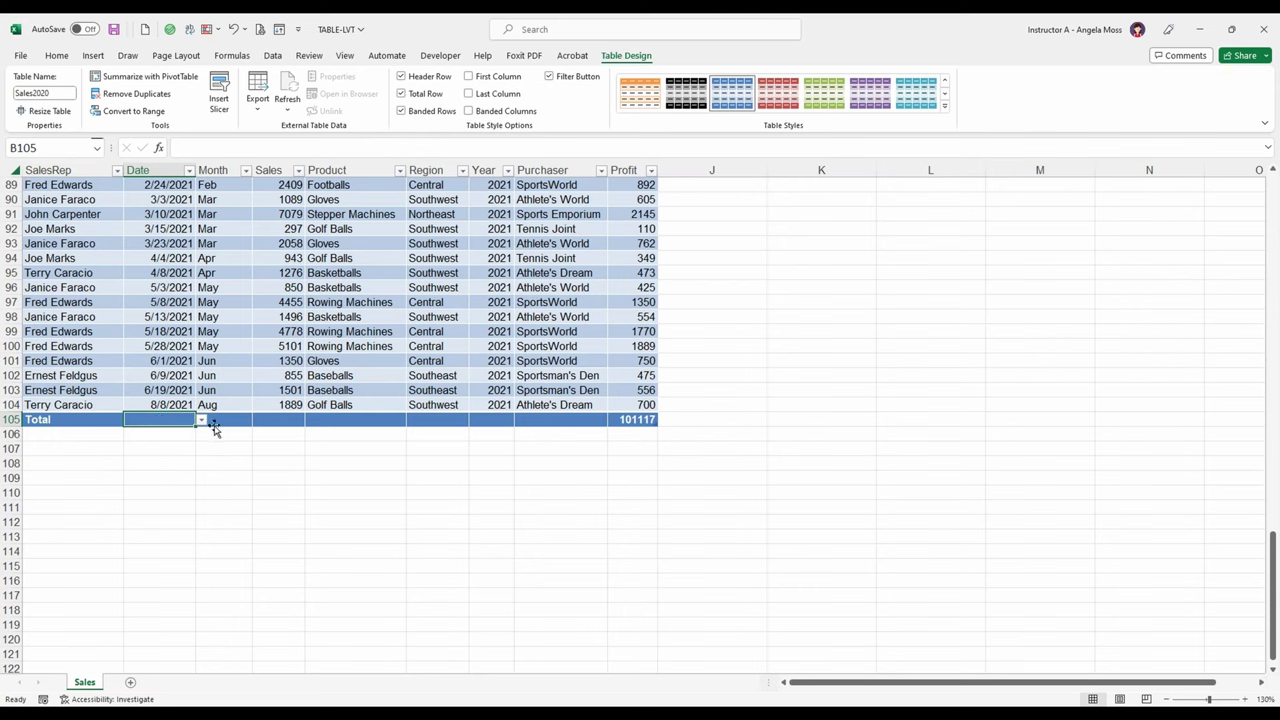
click(201, 420)
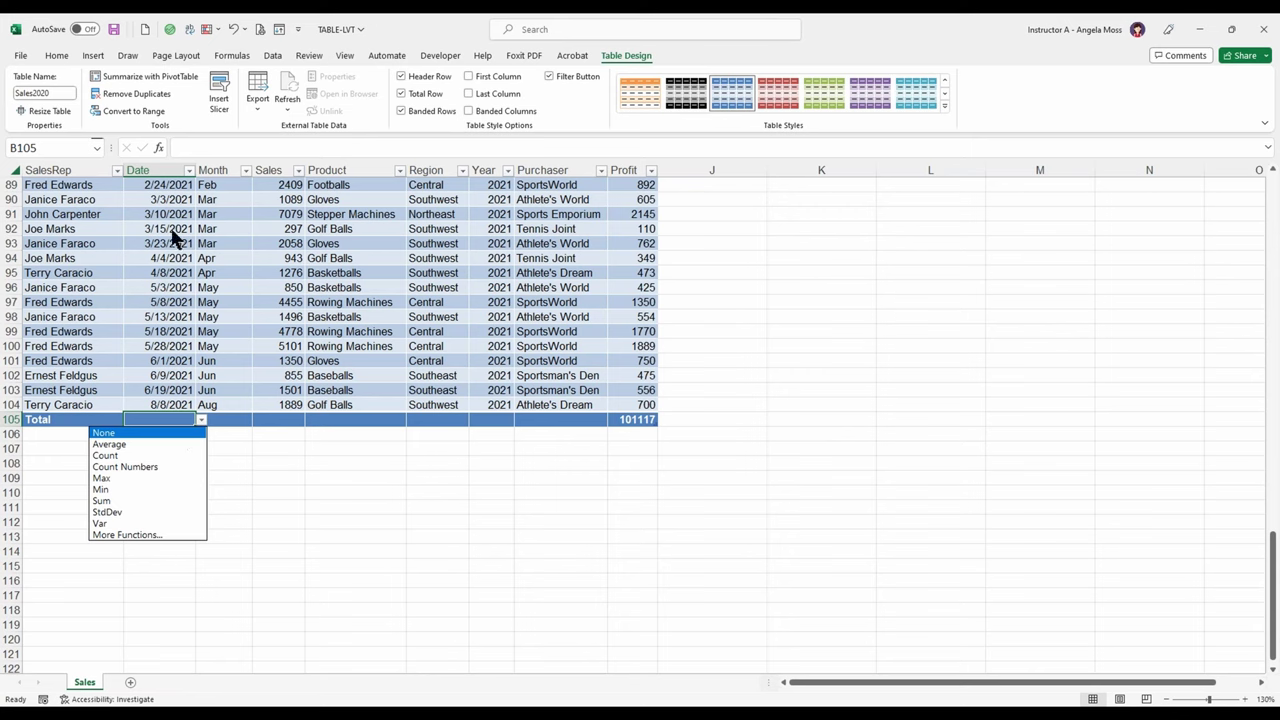
click(138, 458)
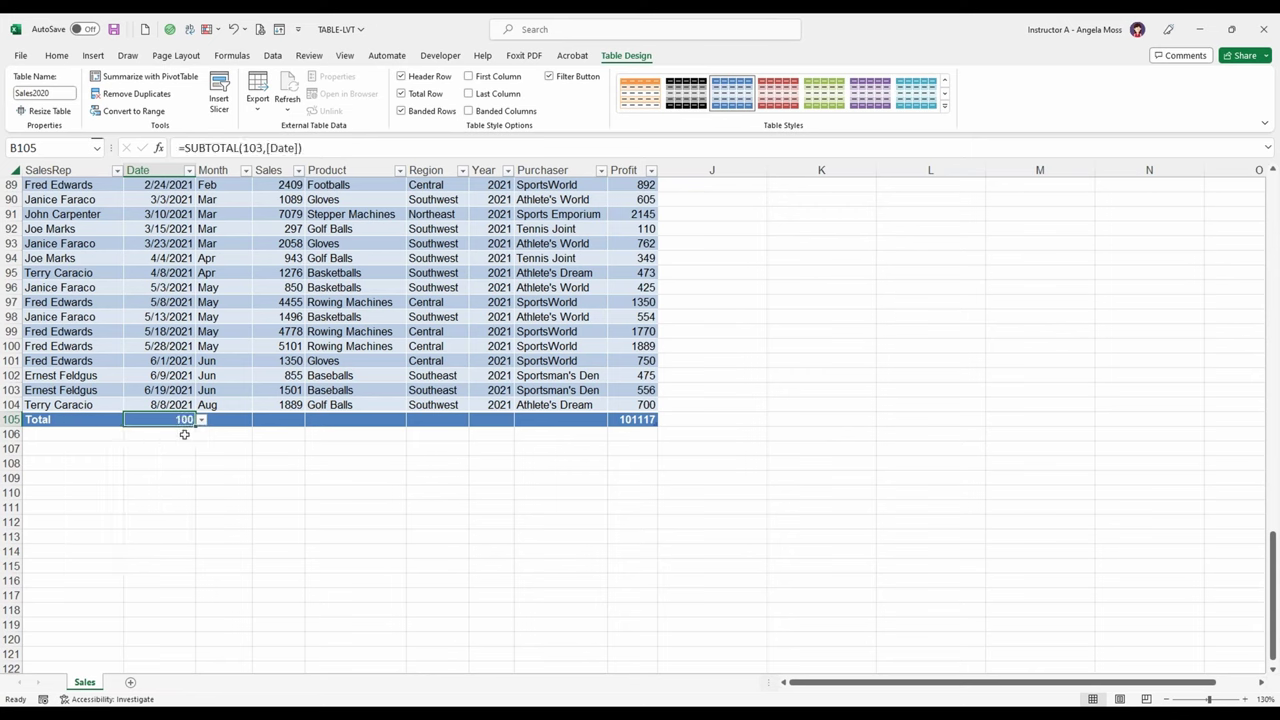
click(268, 419)
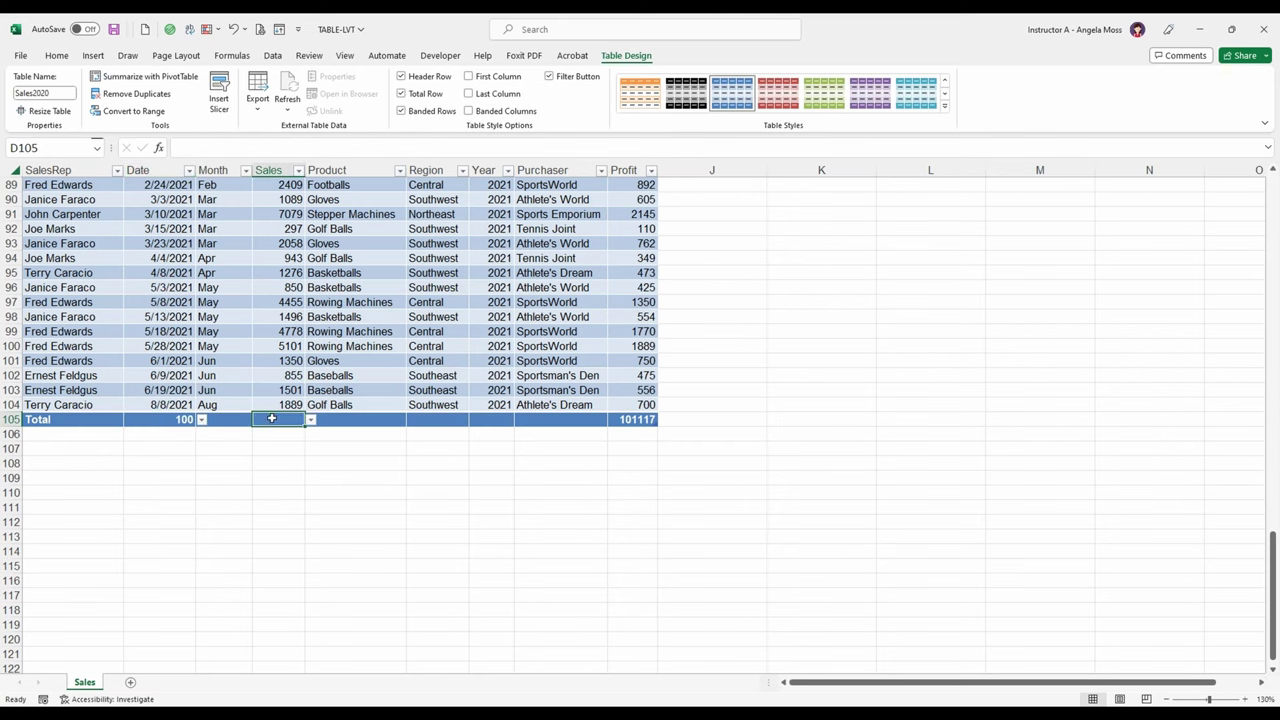
click(310, 420)
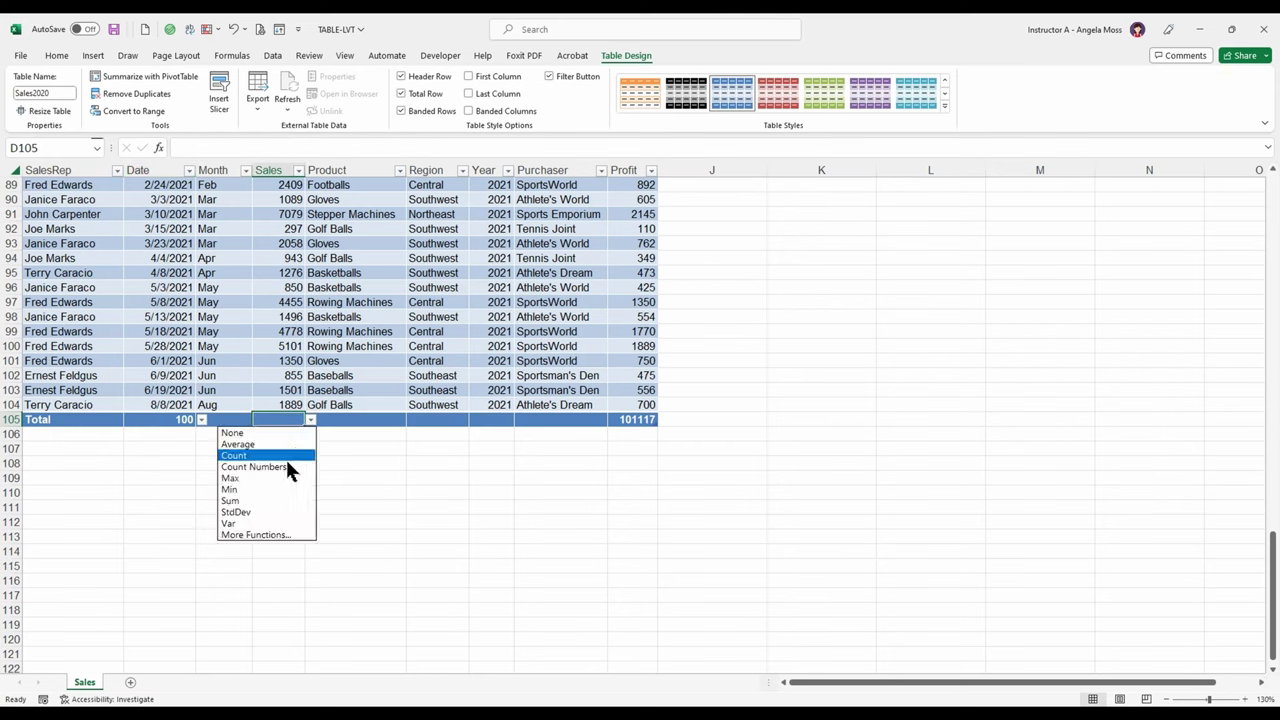
click(270, 500)
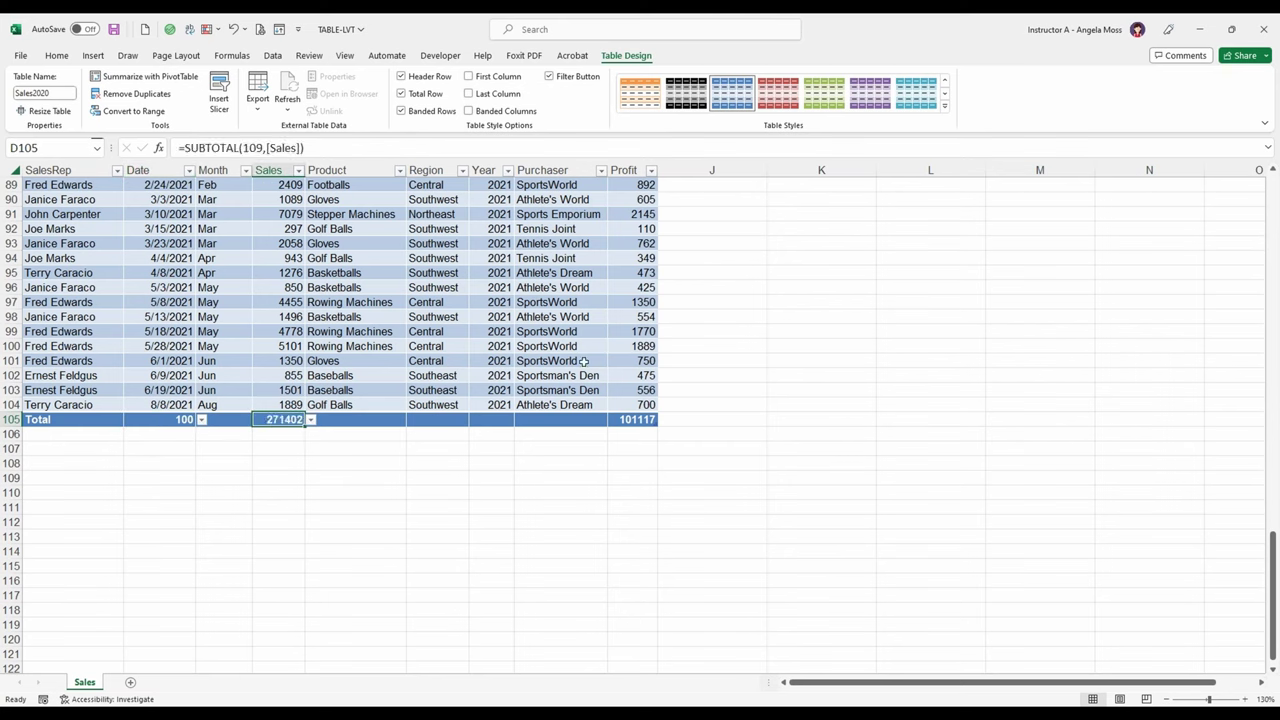
Change the total row's Profit calculation to Average, and turn the total row off and on again
click(644, 421)
click(663, 420)
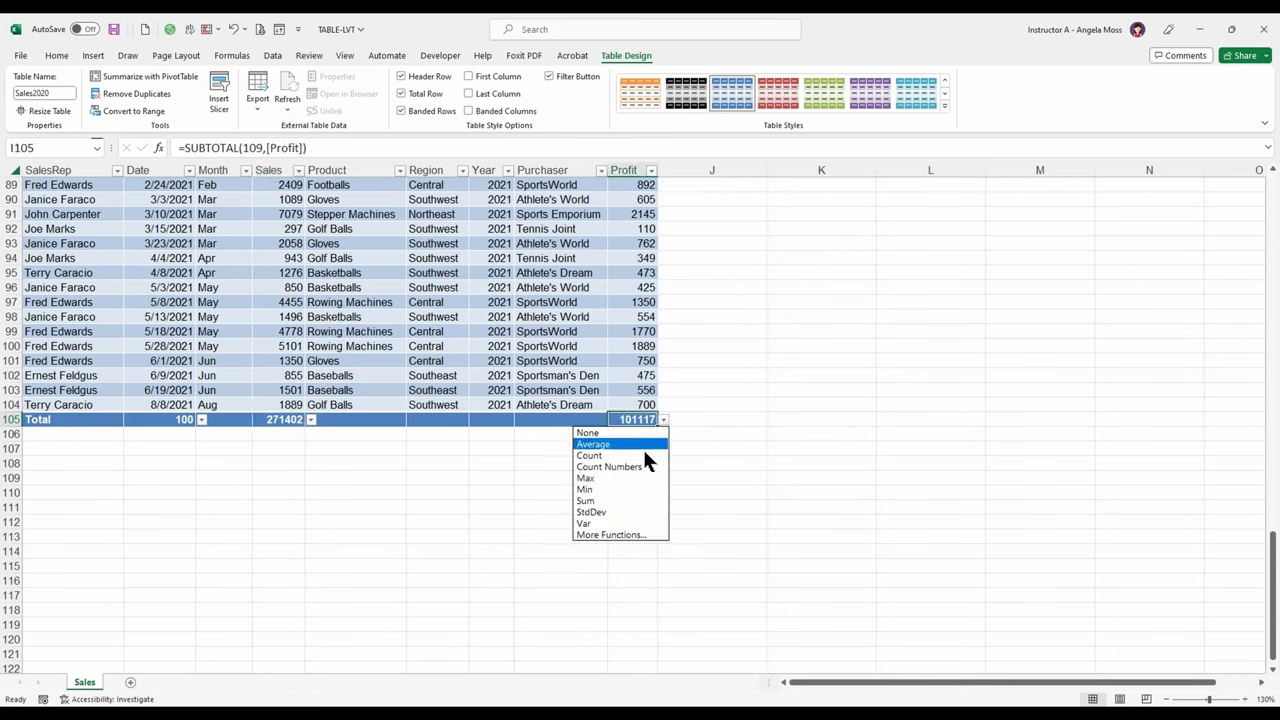
click(605, 446)
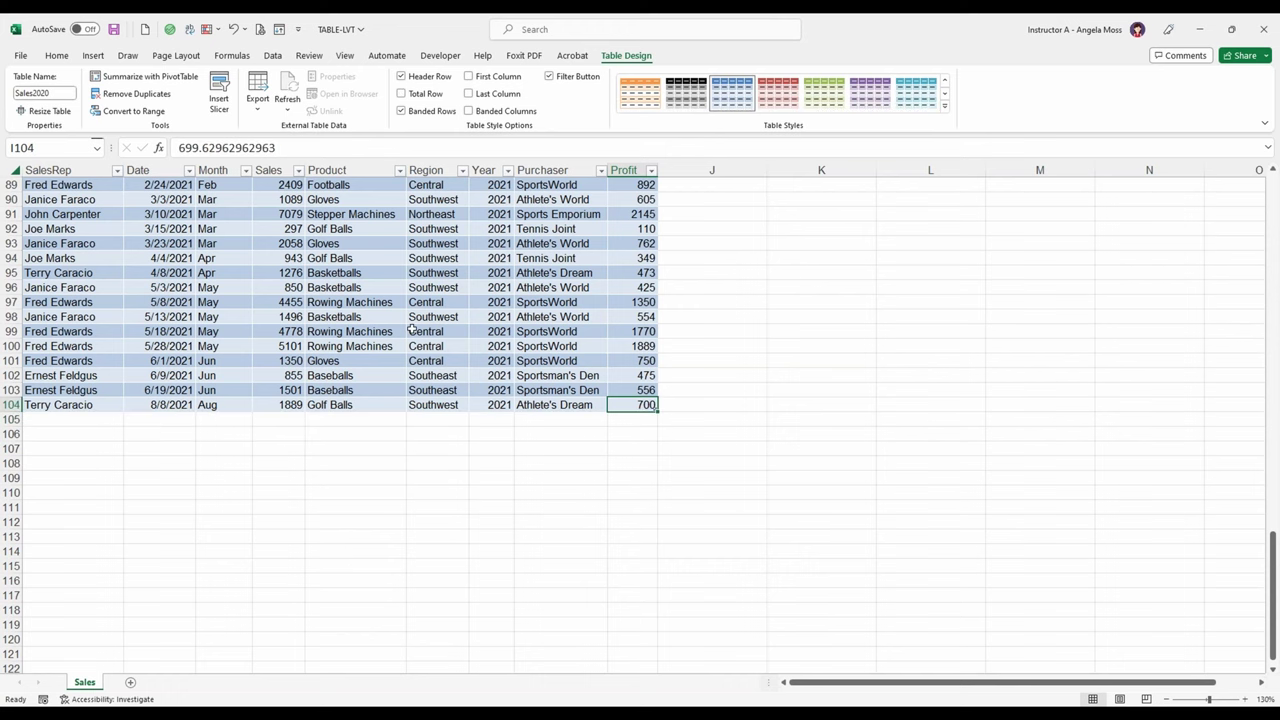
click(401, 93)
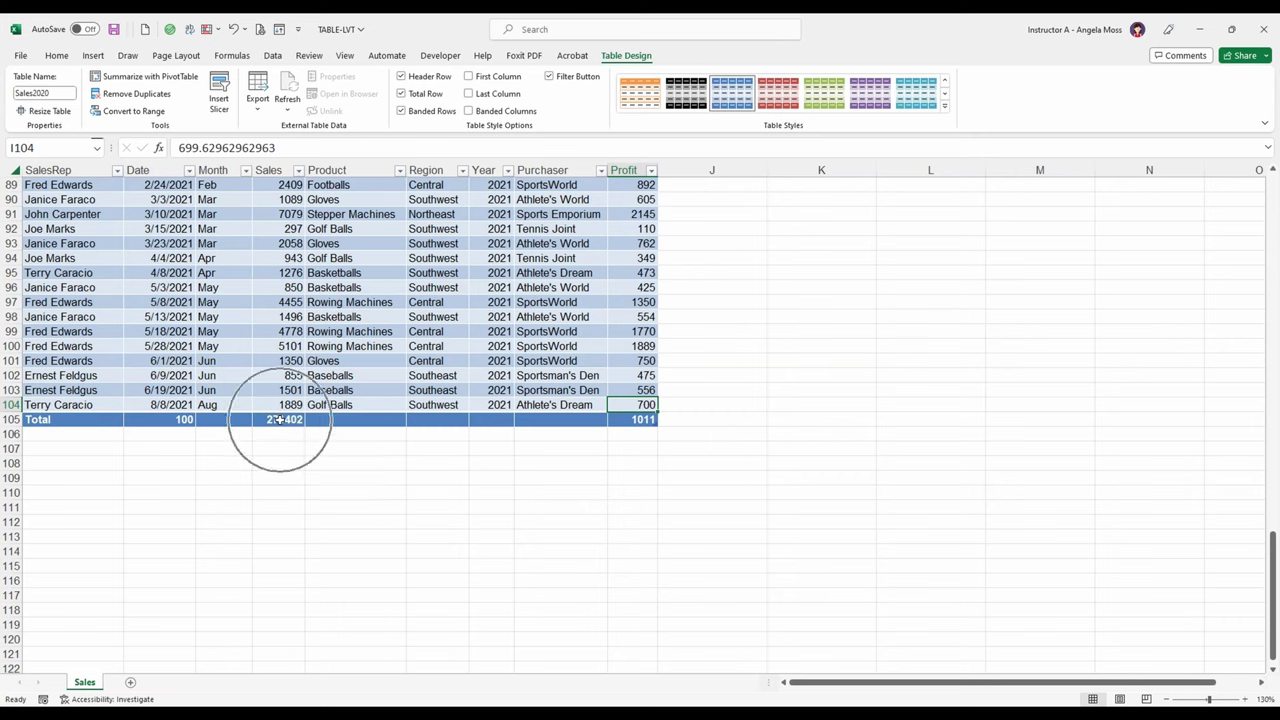
Inspect the formulas behind the Sales and Profit totals and the available Sales functions, and turn off the total row
click(279, 420)
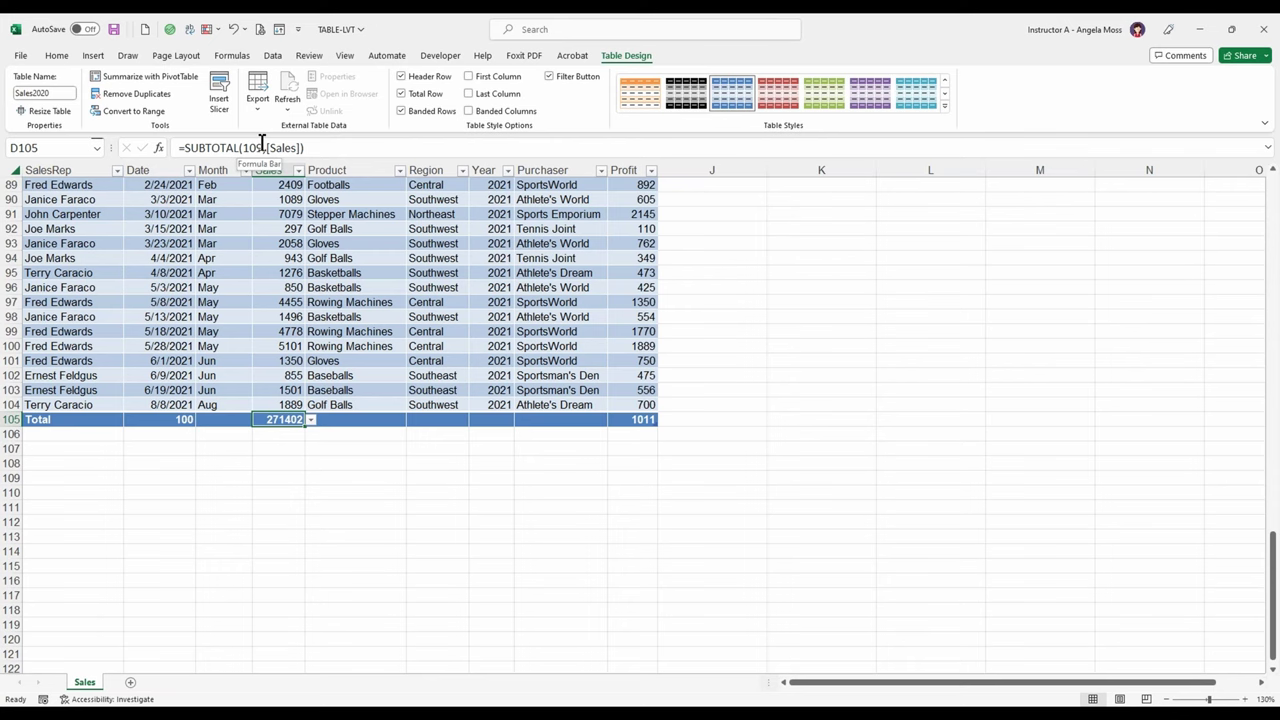
click(641, 419)
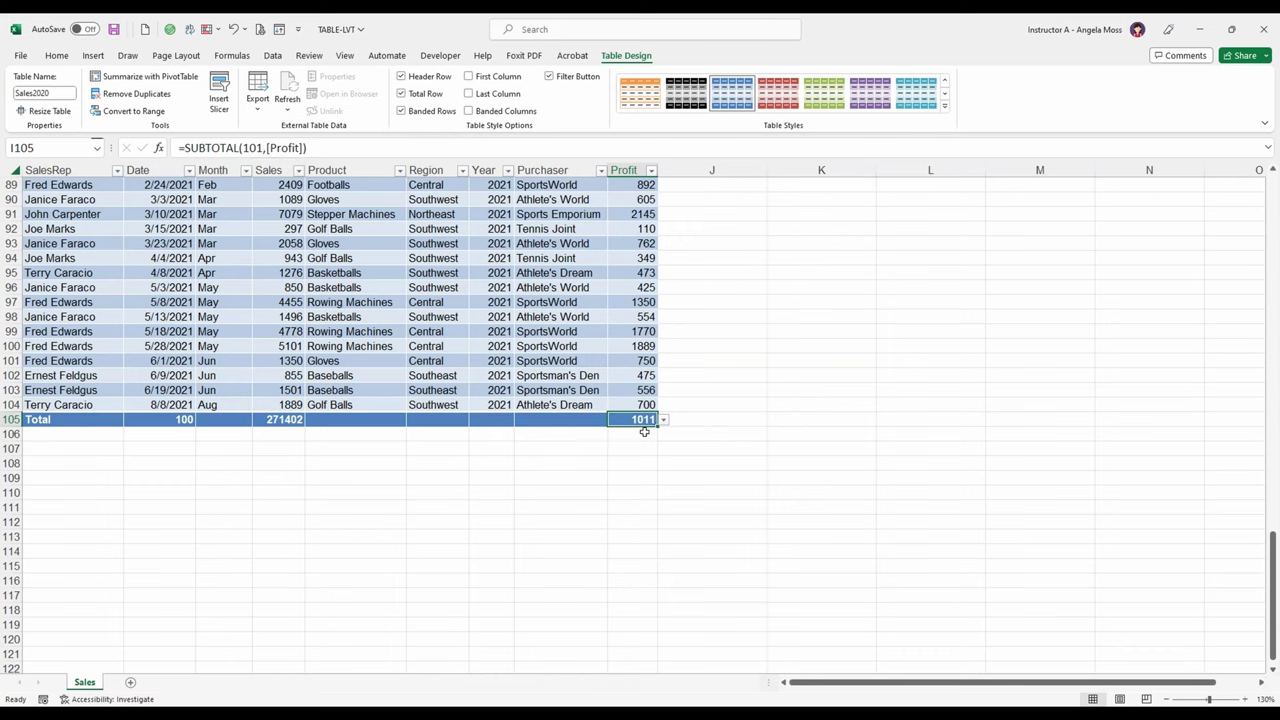
click(300, 419)
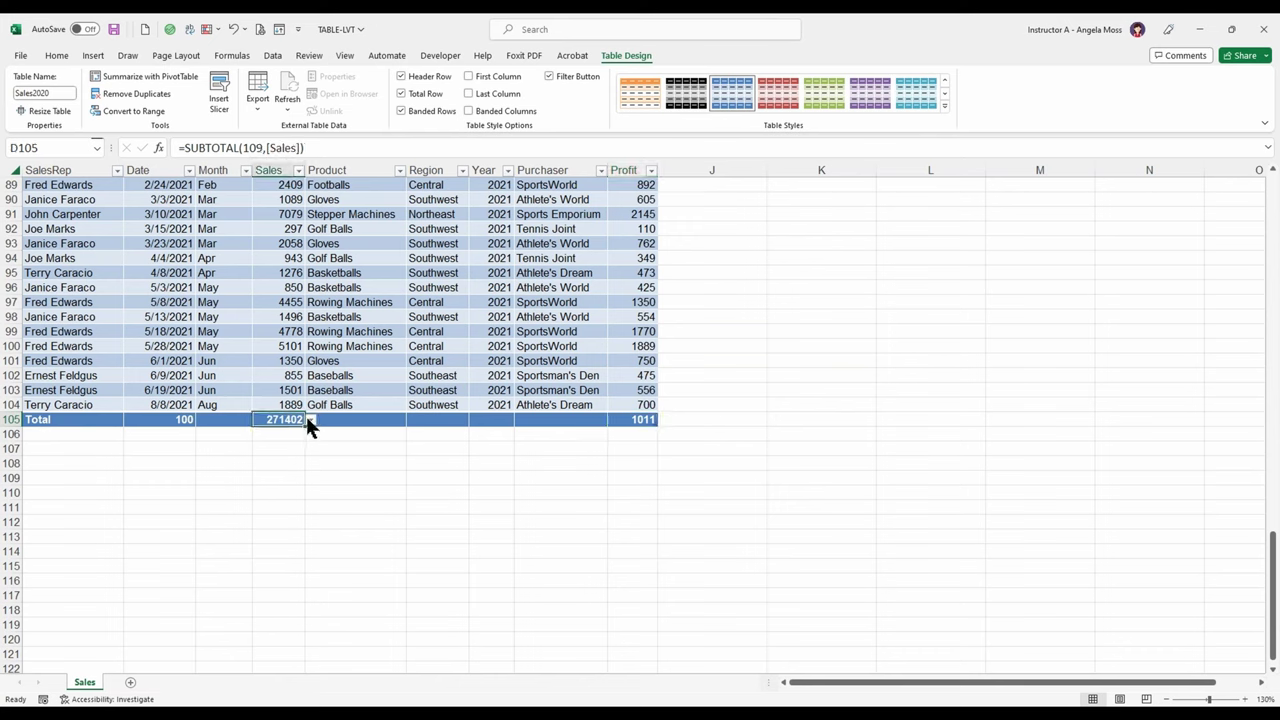
click(310, 420)
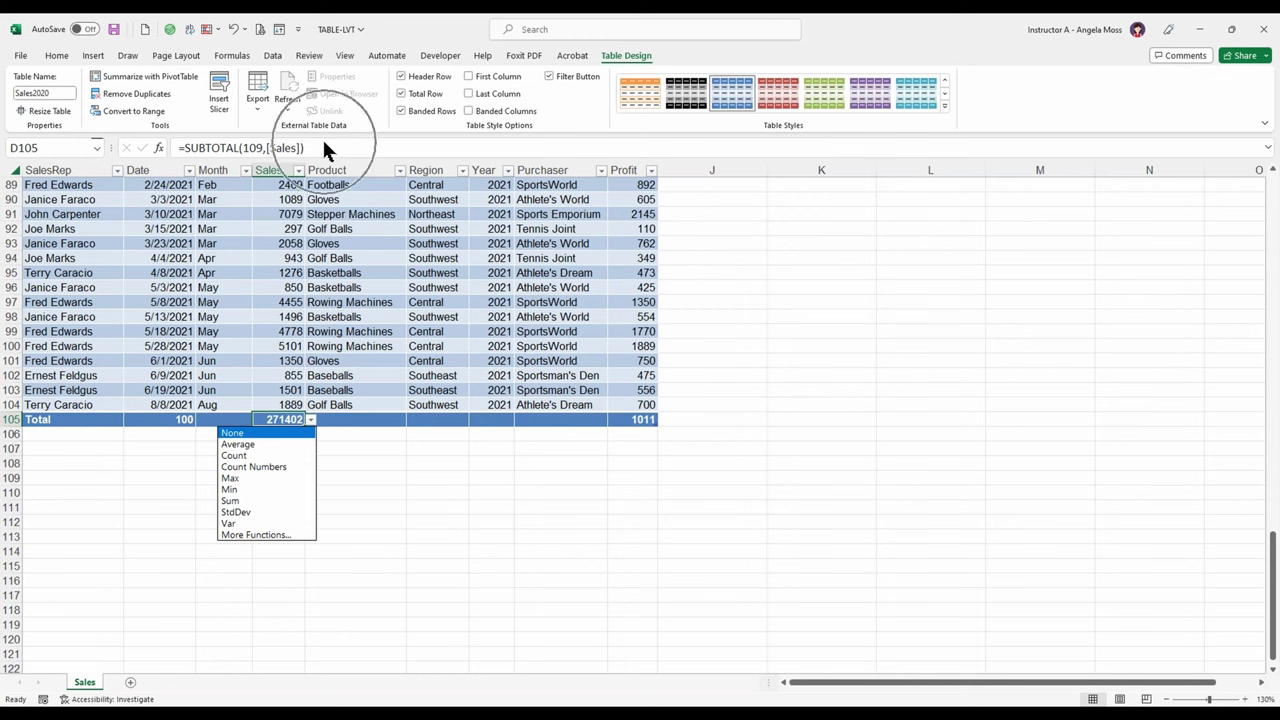
key(Escape)
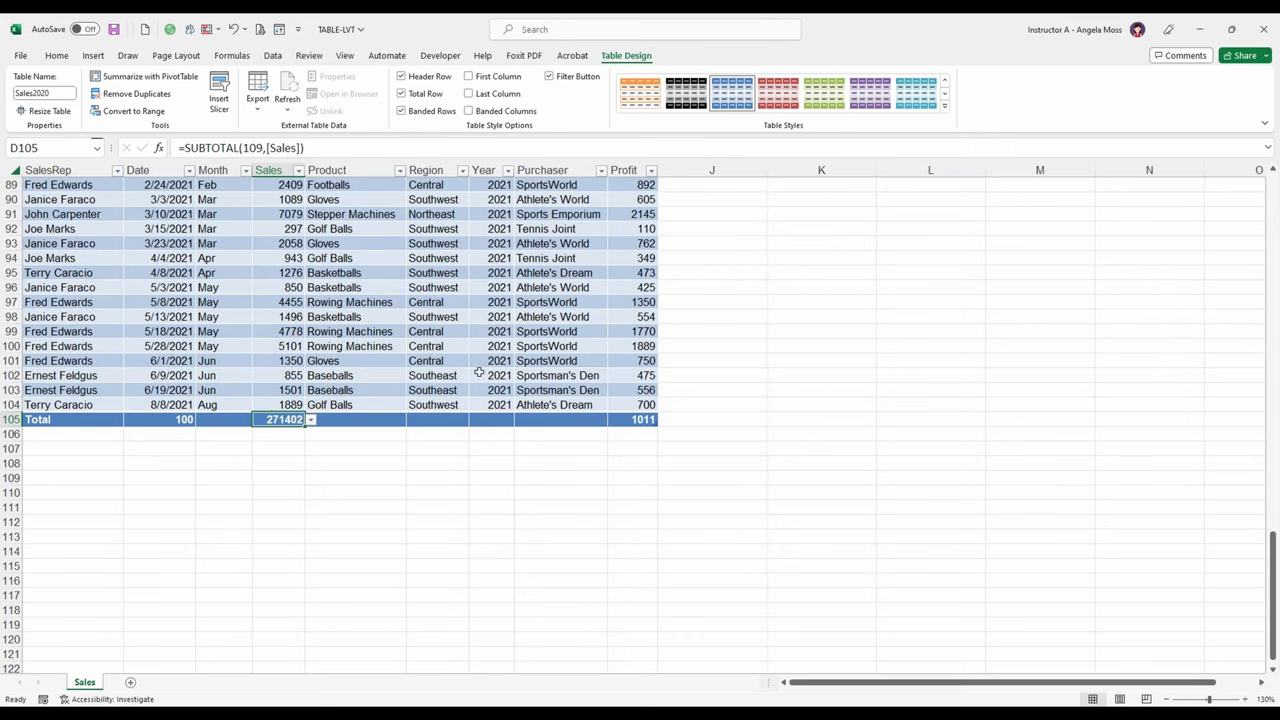
scroll(479, 372, up, 3)
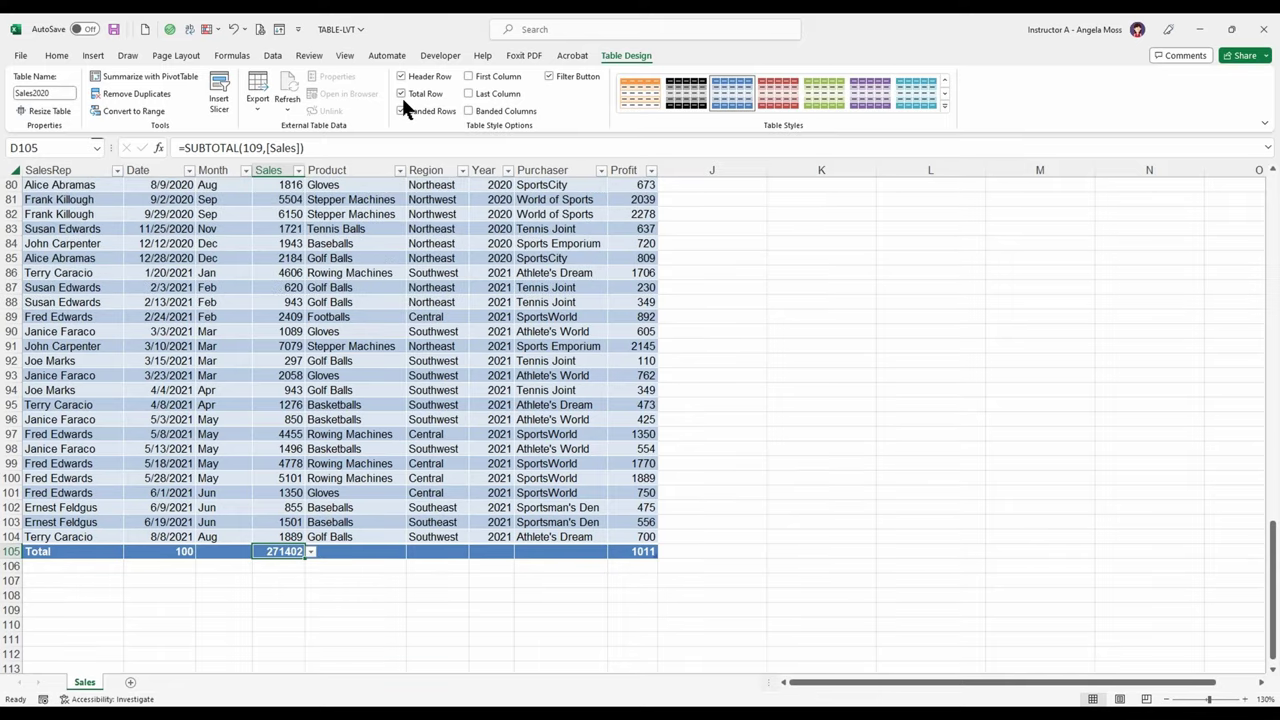
click(401, 93)
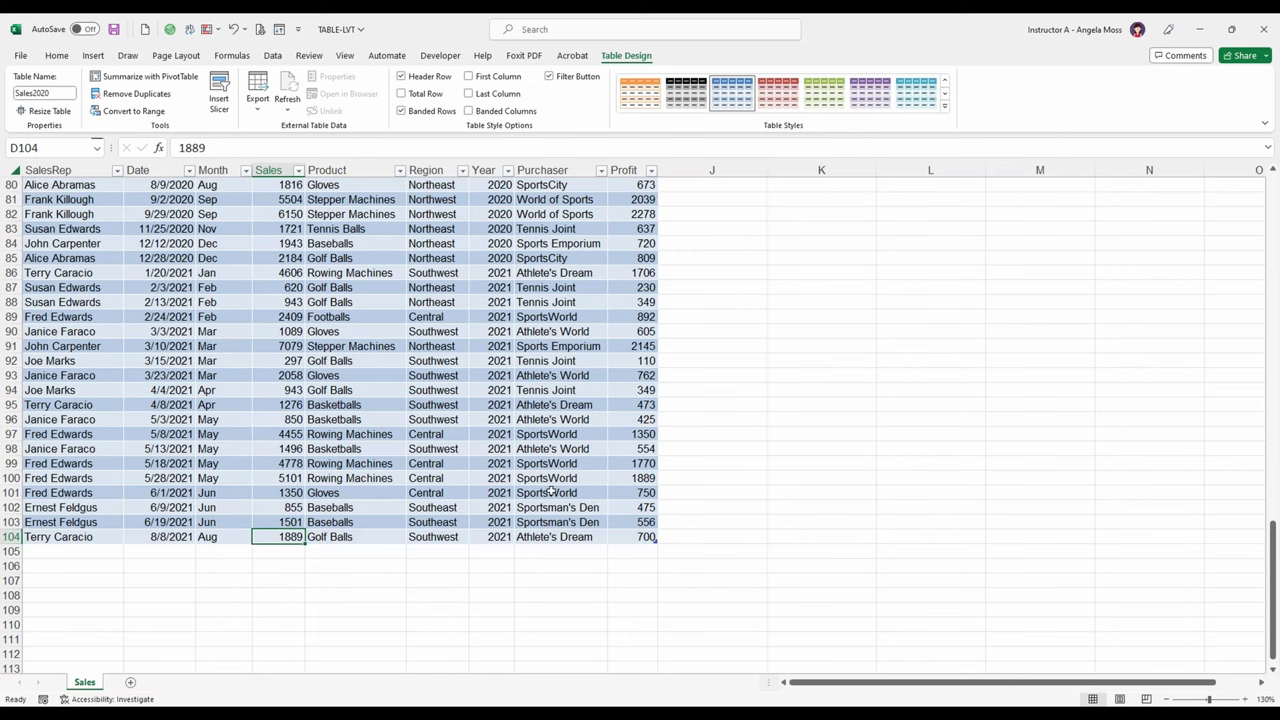
Sort the Sales2020 table by Year from smallest to largest and look through the sorted records
scroll(549, 491, up, 10)
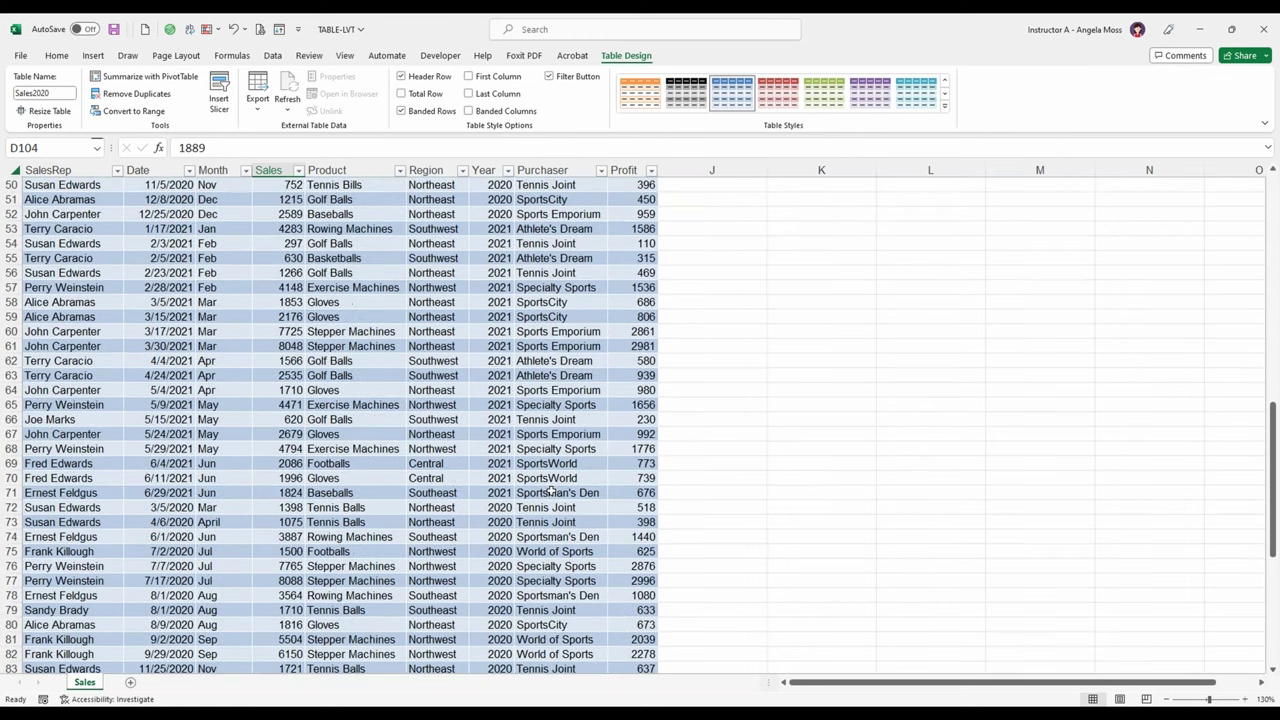
scroll(549, 491, up, 10)
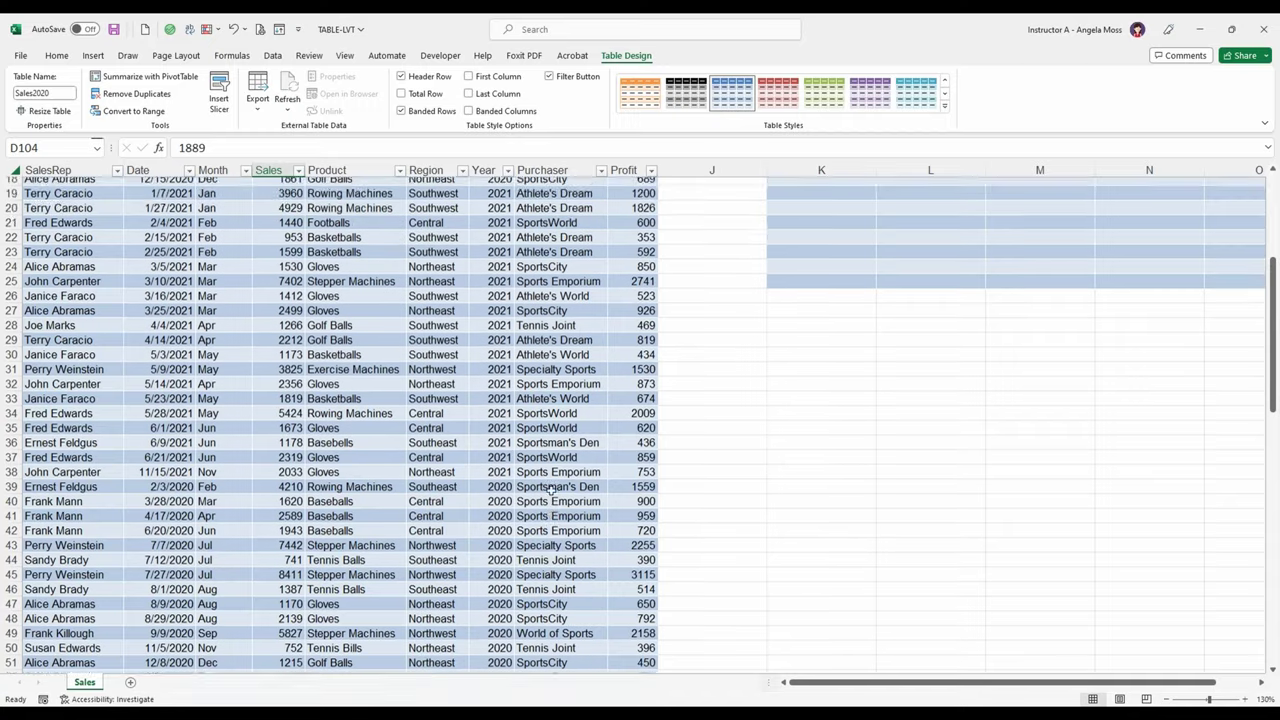
scroll(549, 488, up, 6)
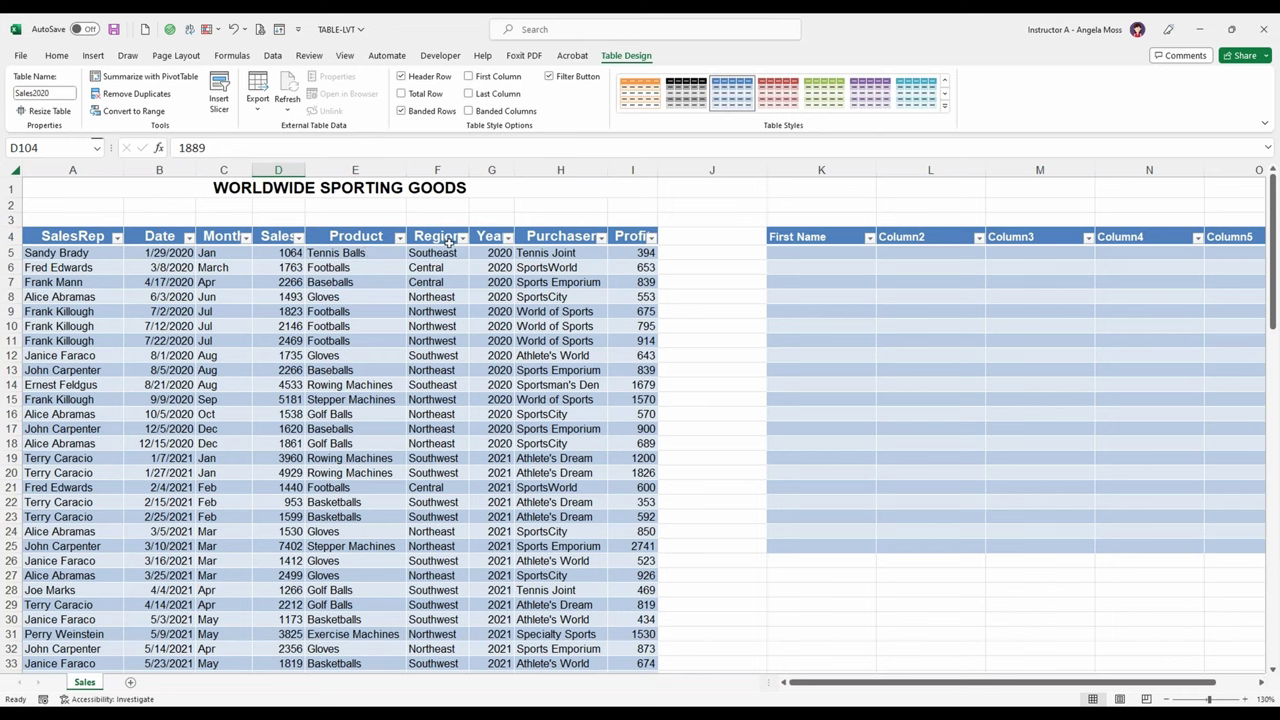
click(507, 238)
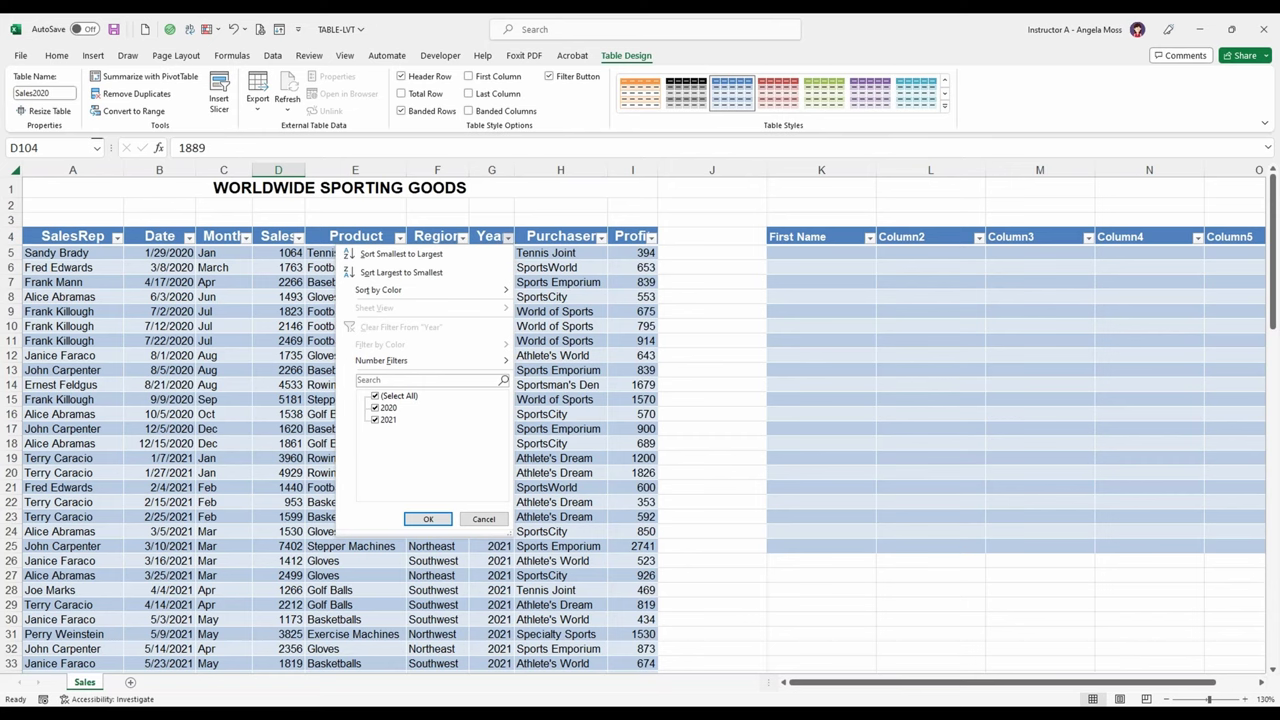
click(401, 254)
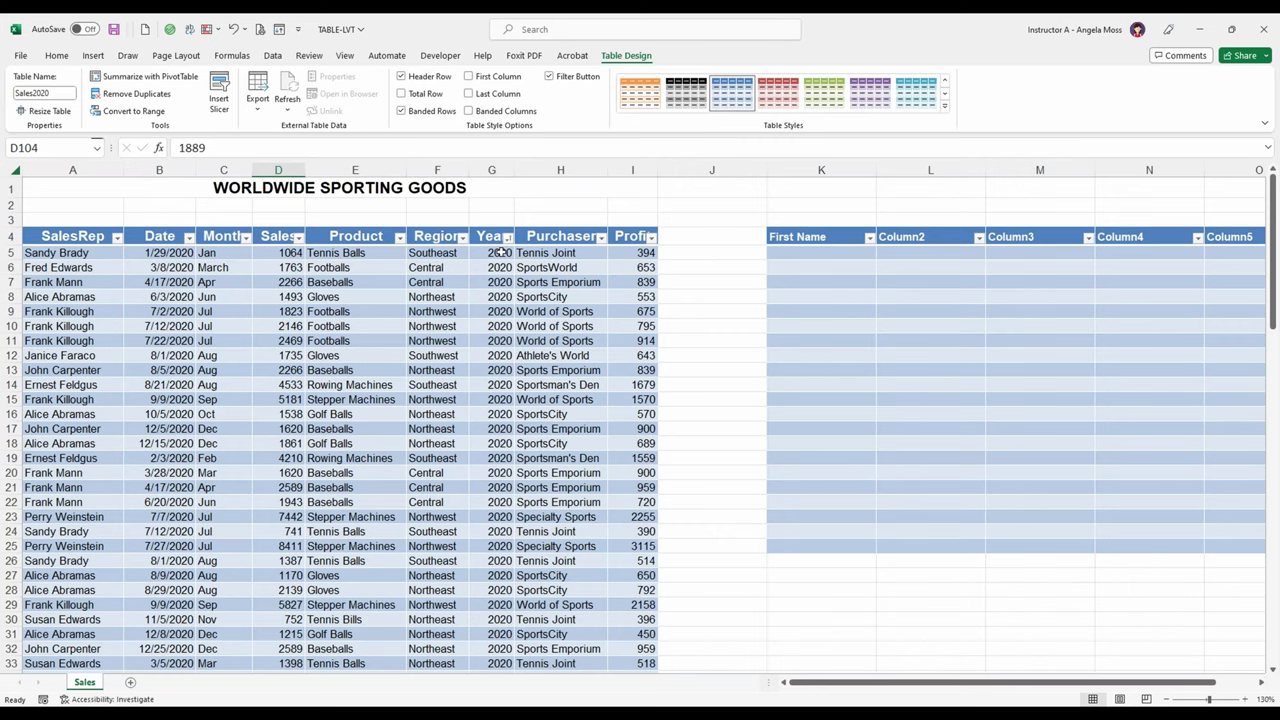
scroll(500, 252, down, 4)
scroll(500, 252, down, 8)
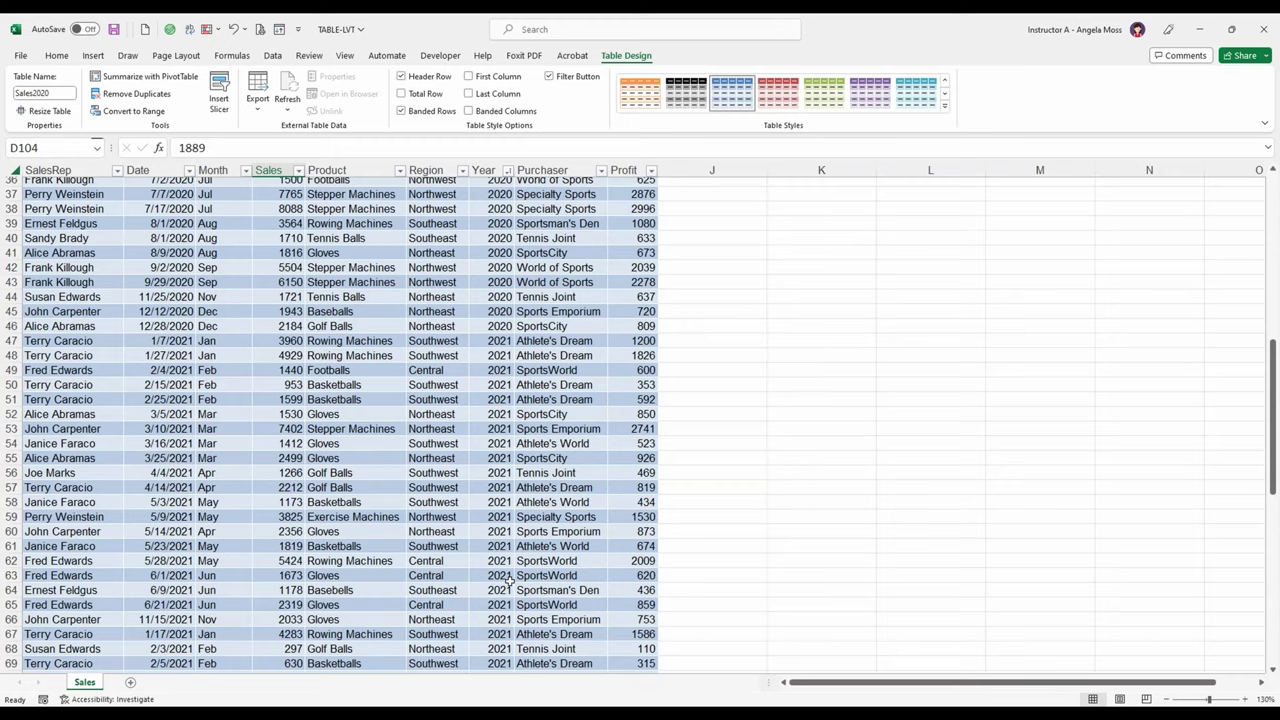
scroll(508, 580, up, 12)
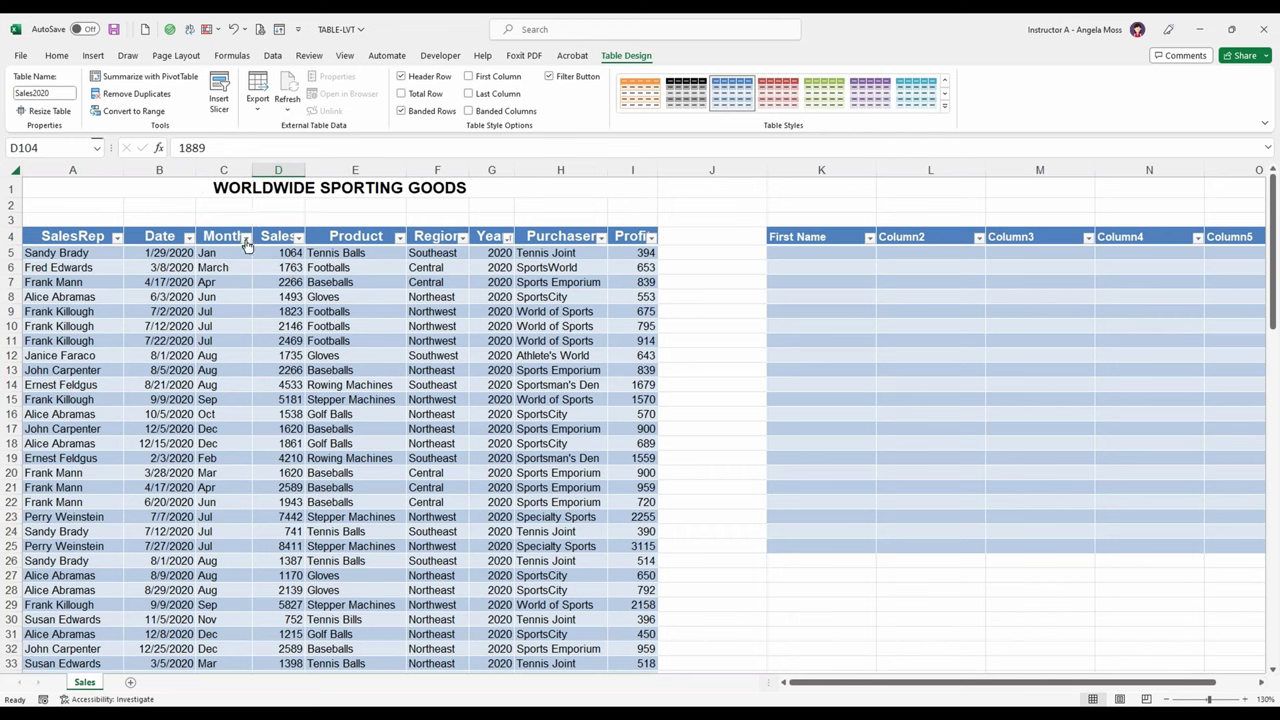
Sort the Sales2020 table by Month from A to Z
click(244, 238)
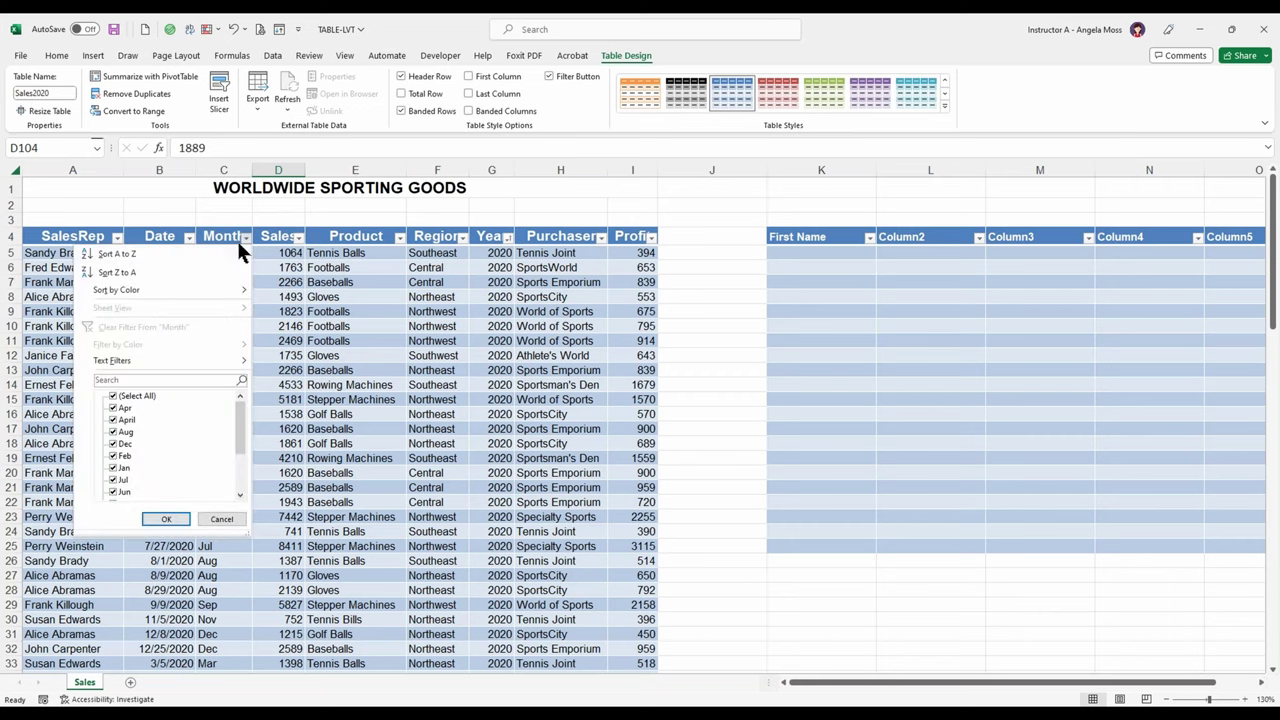
key(ctrl)
click(146, 254)
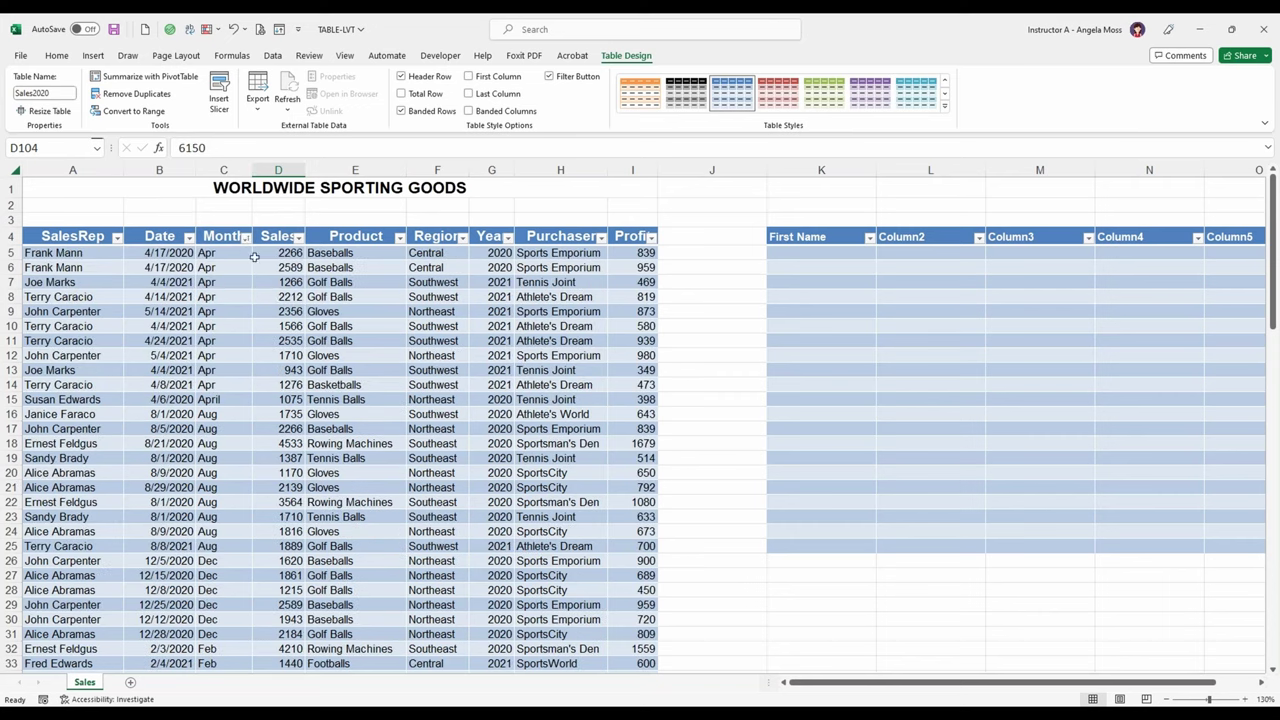
key(ctrl)
key(ctrl)
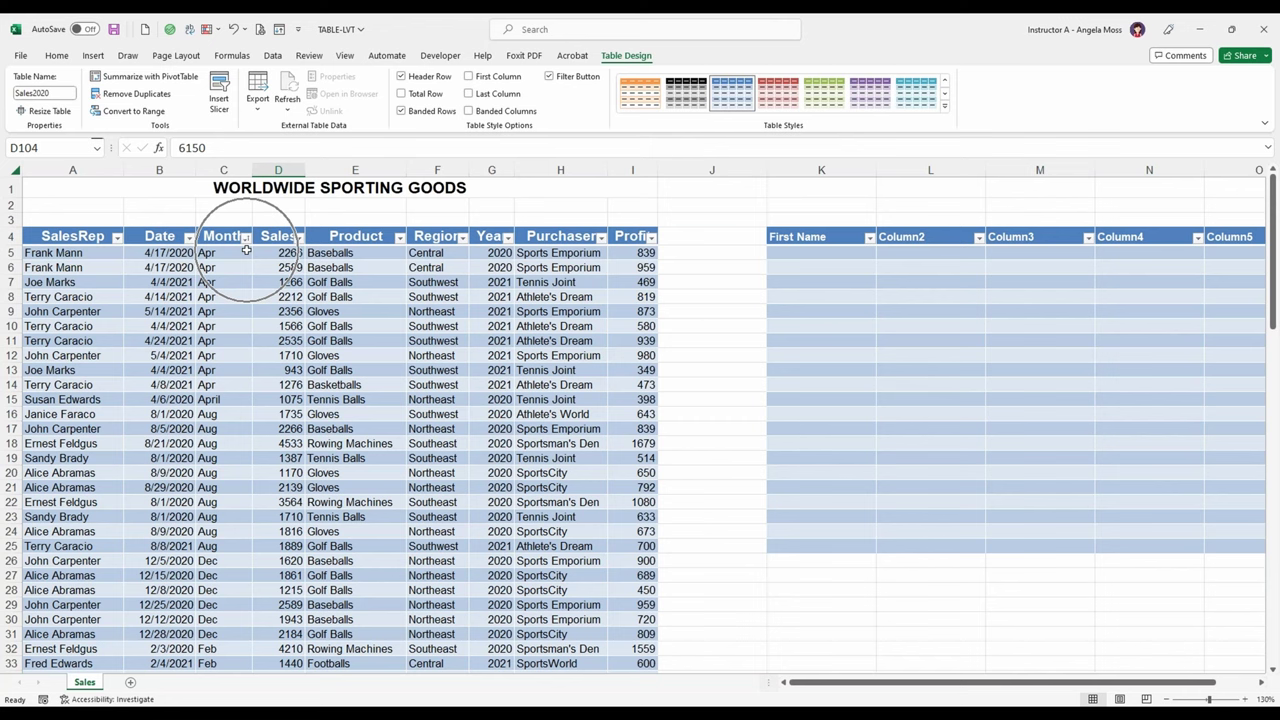
key(ctrl)
key(ctrl)
key(ctrl)
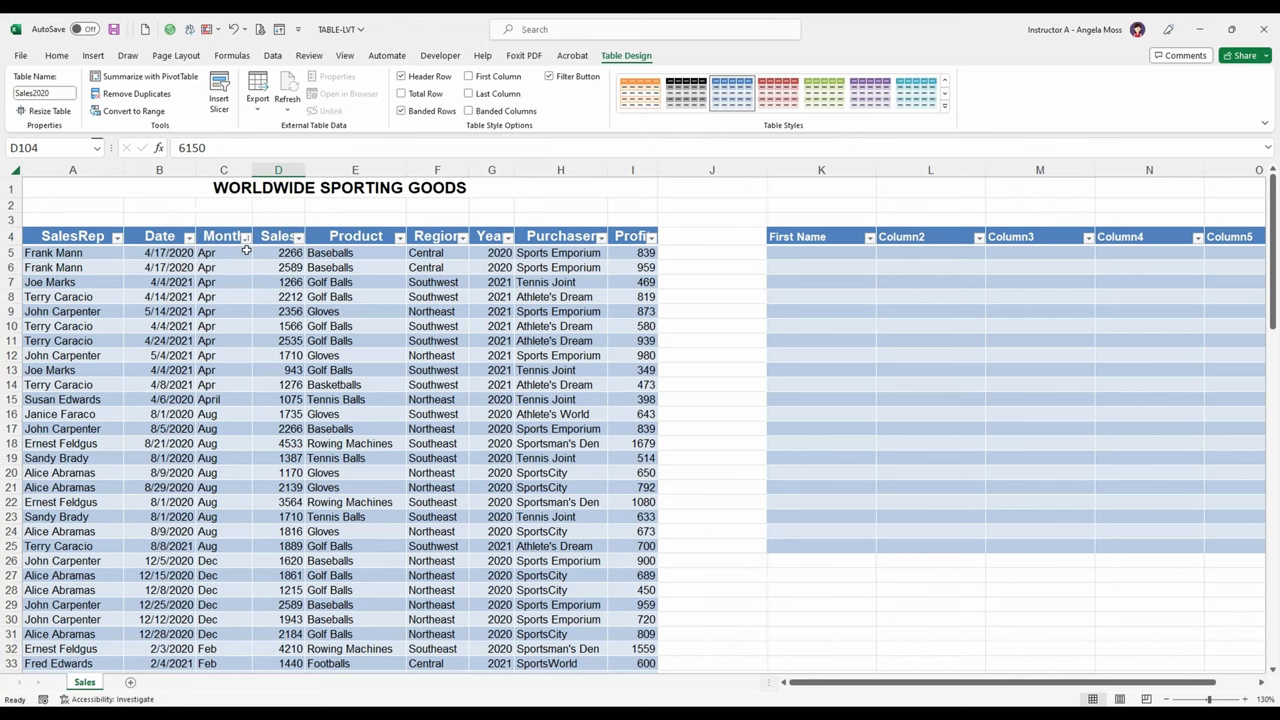
key(ctrl)
key(ctrl)
key(ctrl)
key(ctrl)
key(ctrl)
Widen the Year, Month and Sales columns so their headings fit beside the filter buttons
click(279, 56)
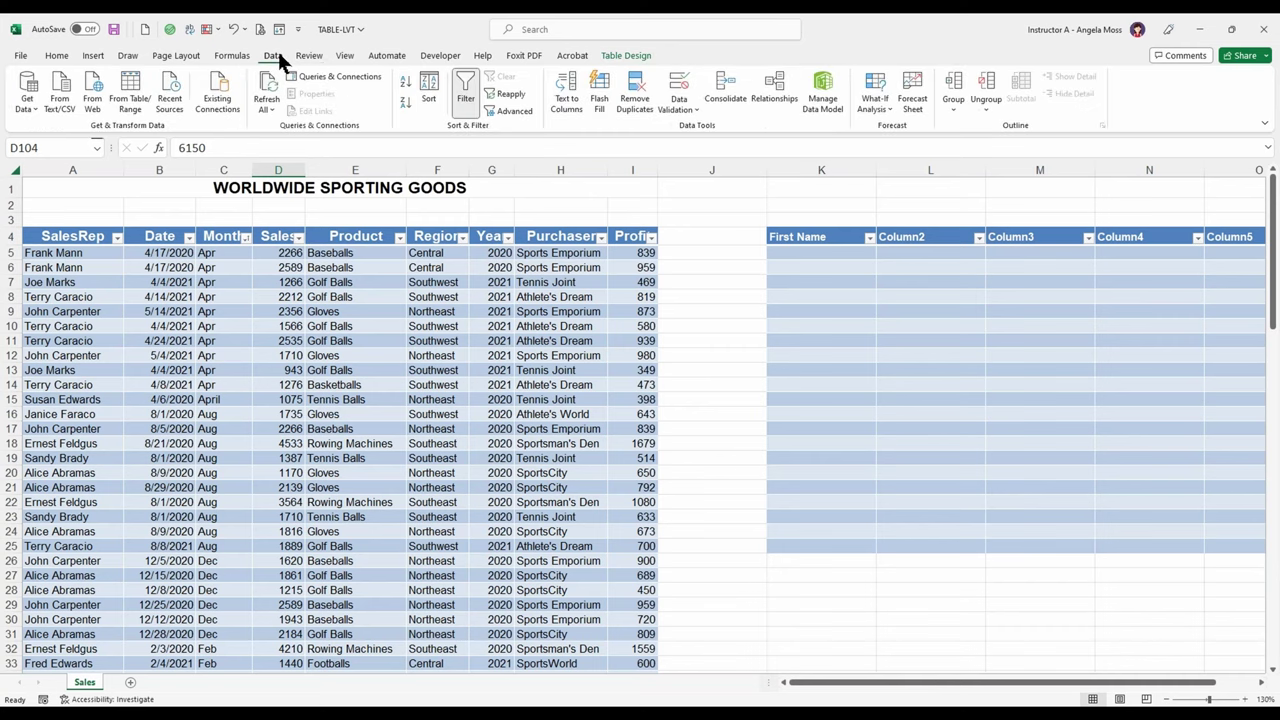
key(ctrl)
drag(514, 171, 535, 171)
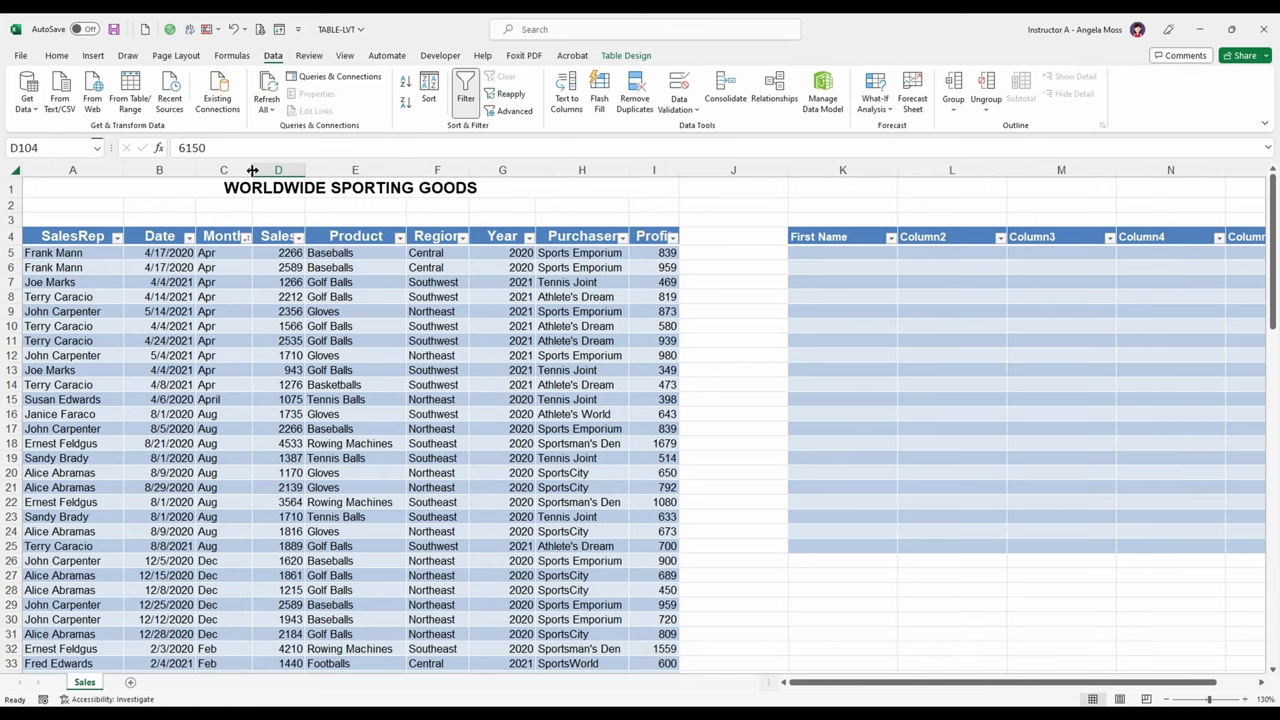
drag(253, 171, 336, 170)
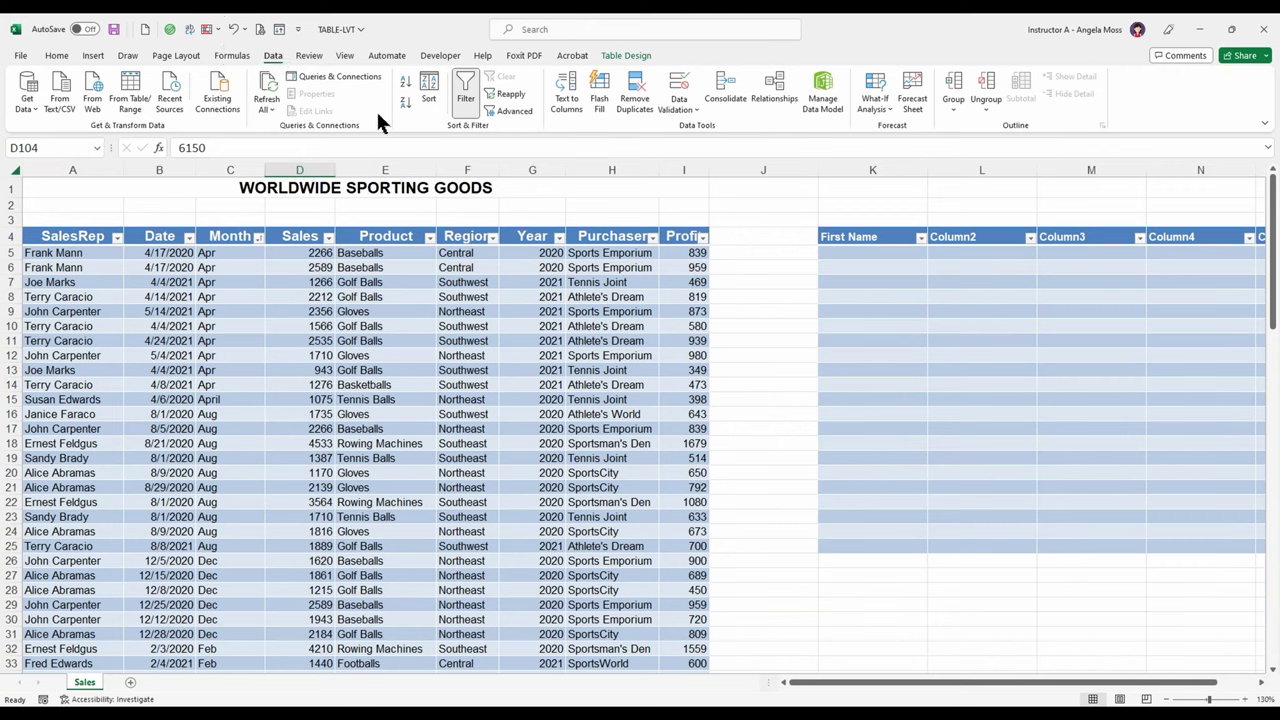
Set up a custom sort of the Sales2020 table by Year, Smallest to Largest, with a second level by Month, A to Z
click(434, 88)
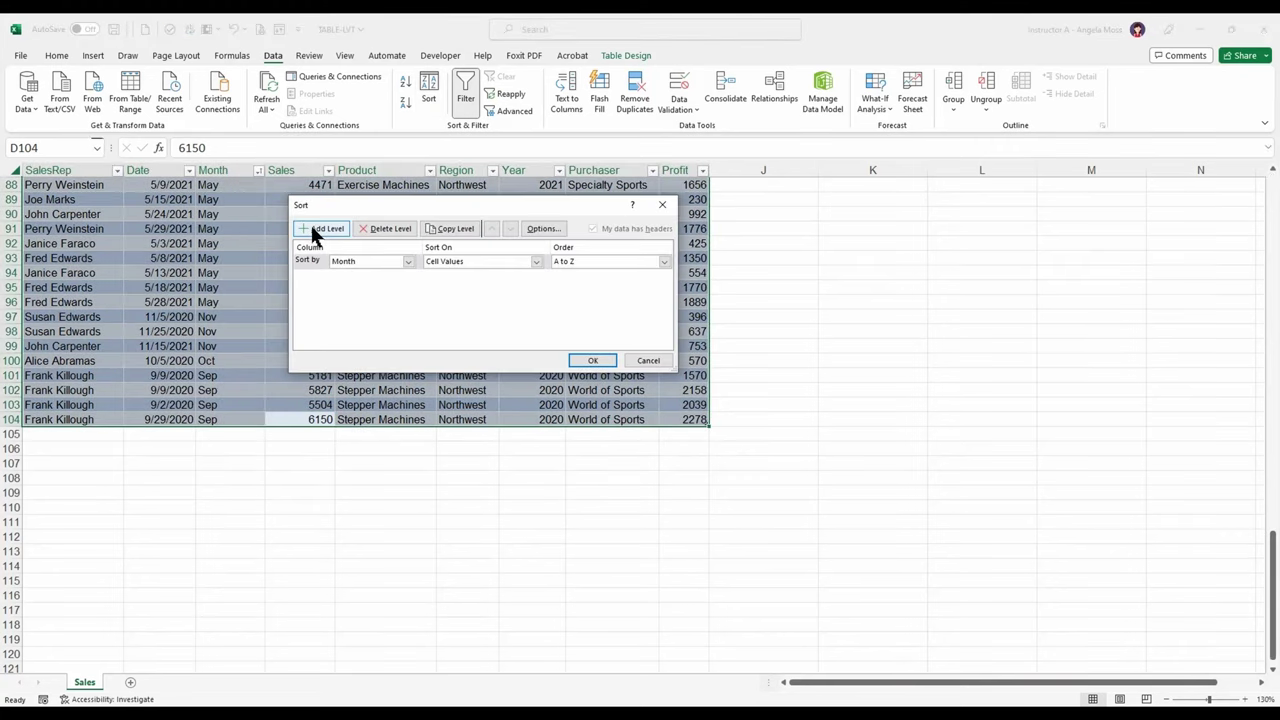
click(313, 232)
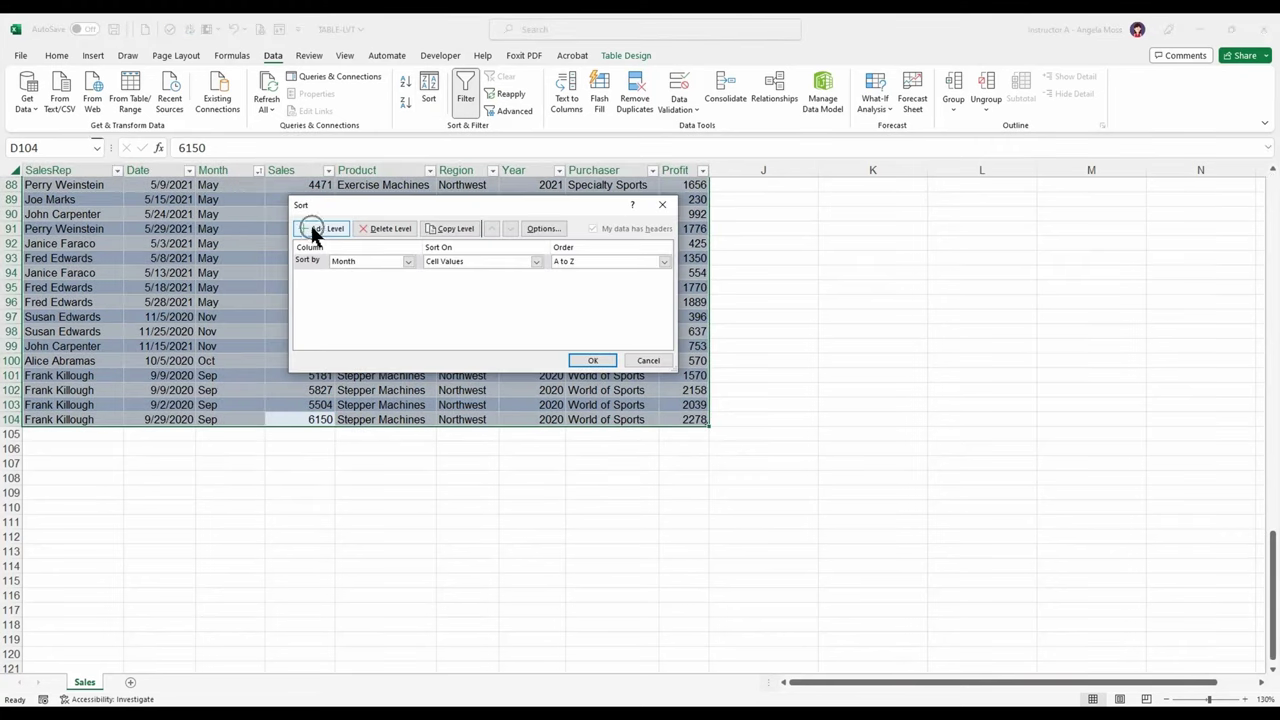
click(408, 262)
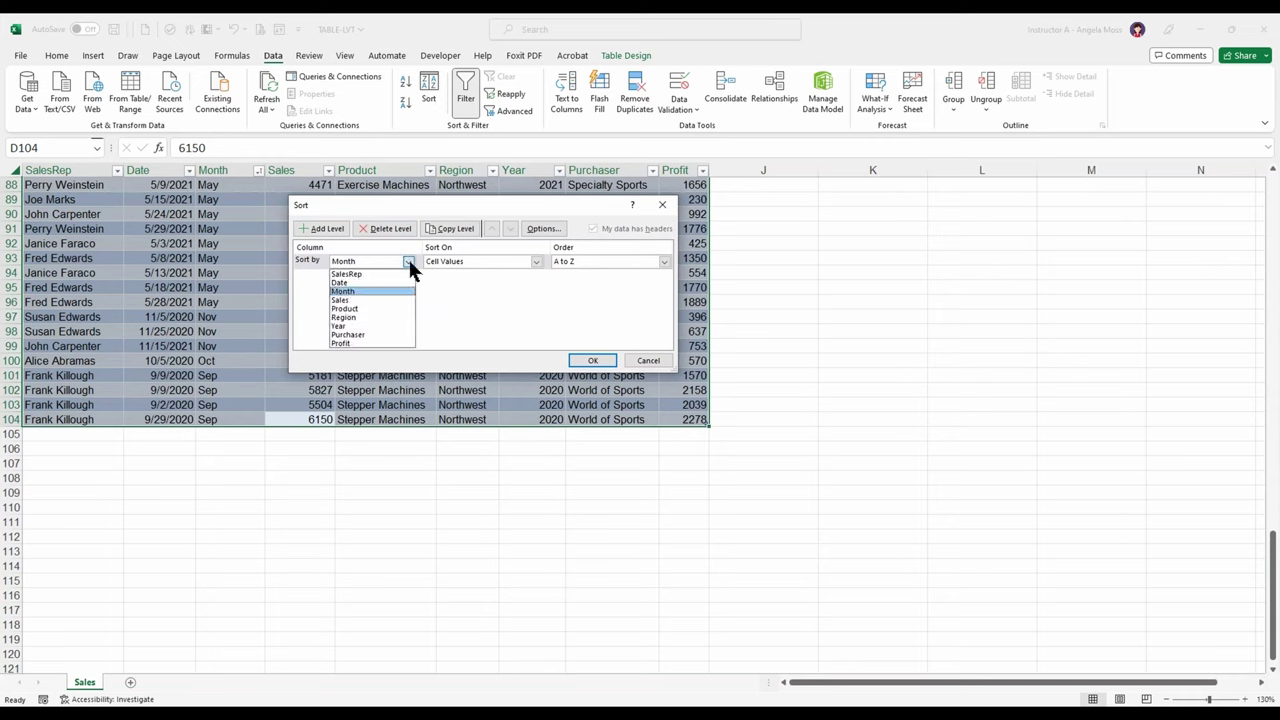
click(360, 327)
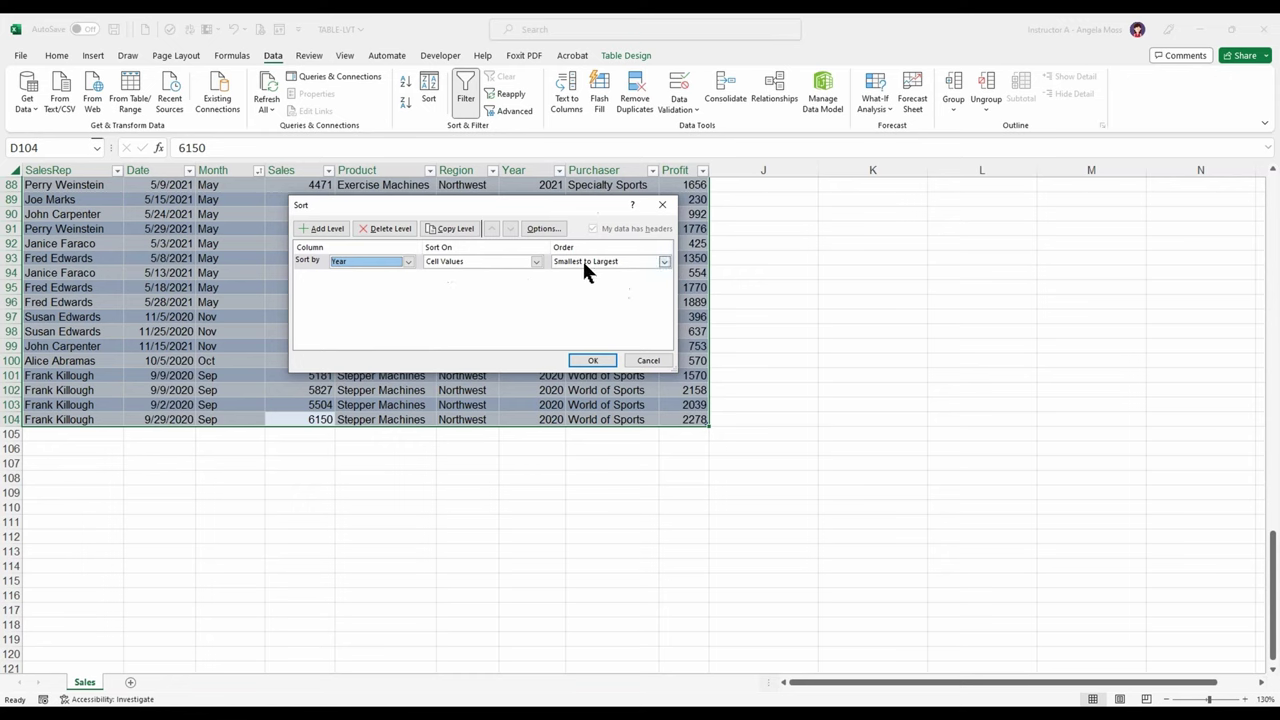
click(329, 229)
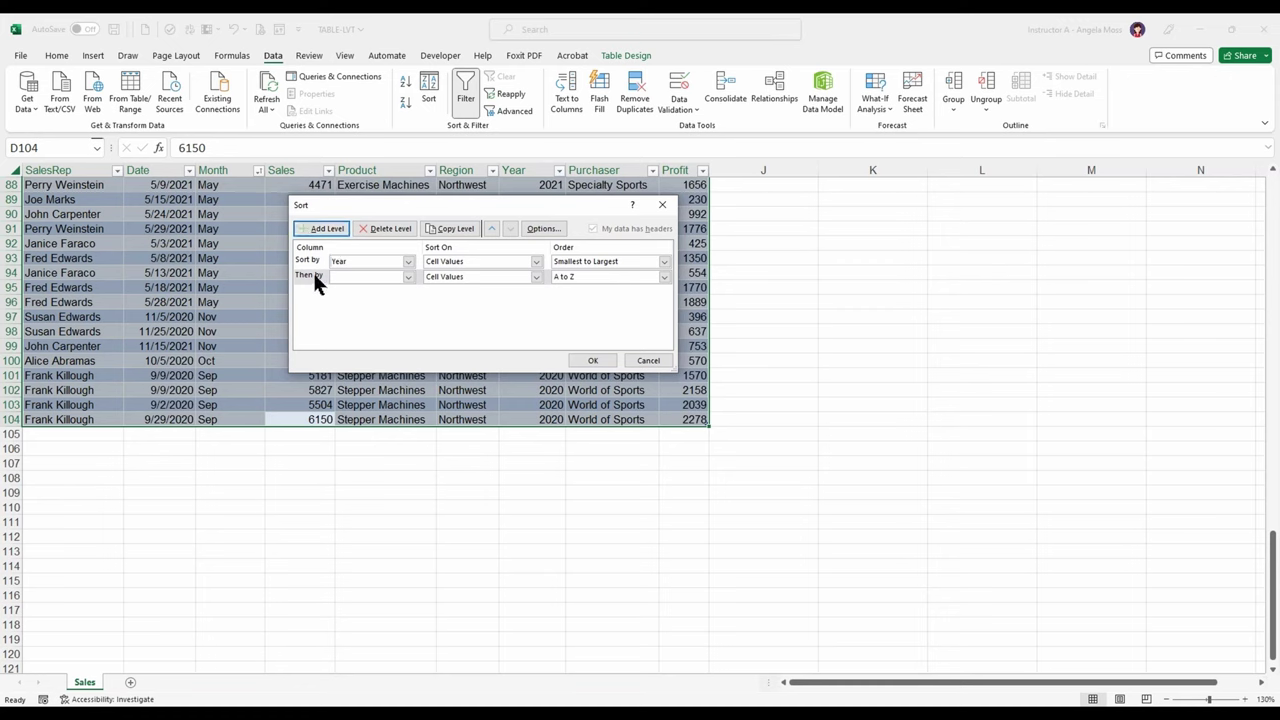
click(315, 280)
click(407, 278)
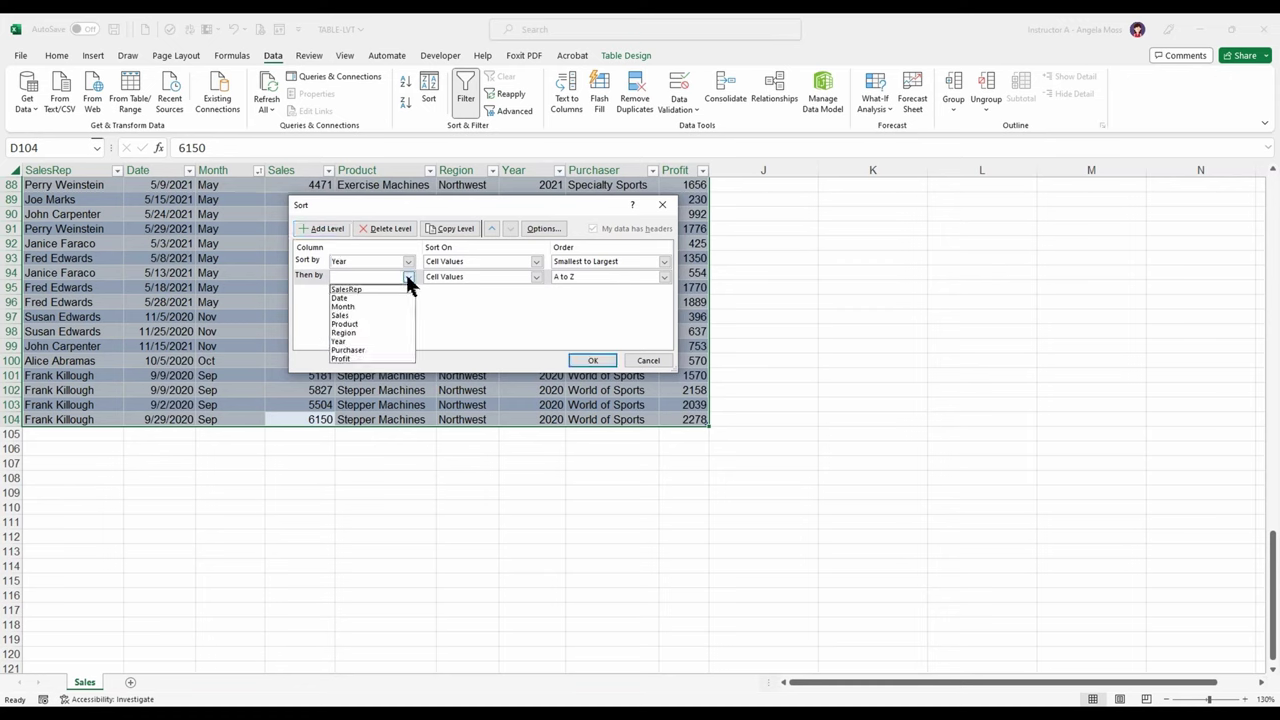
click(377, 309)
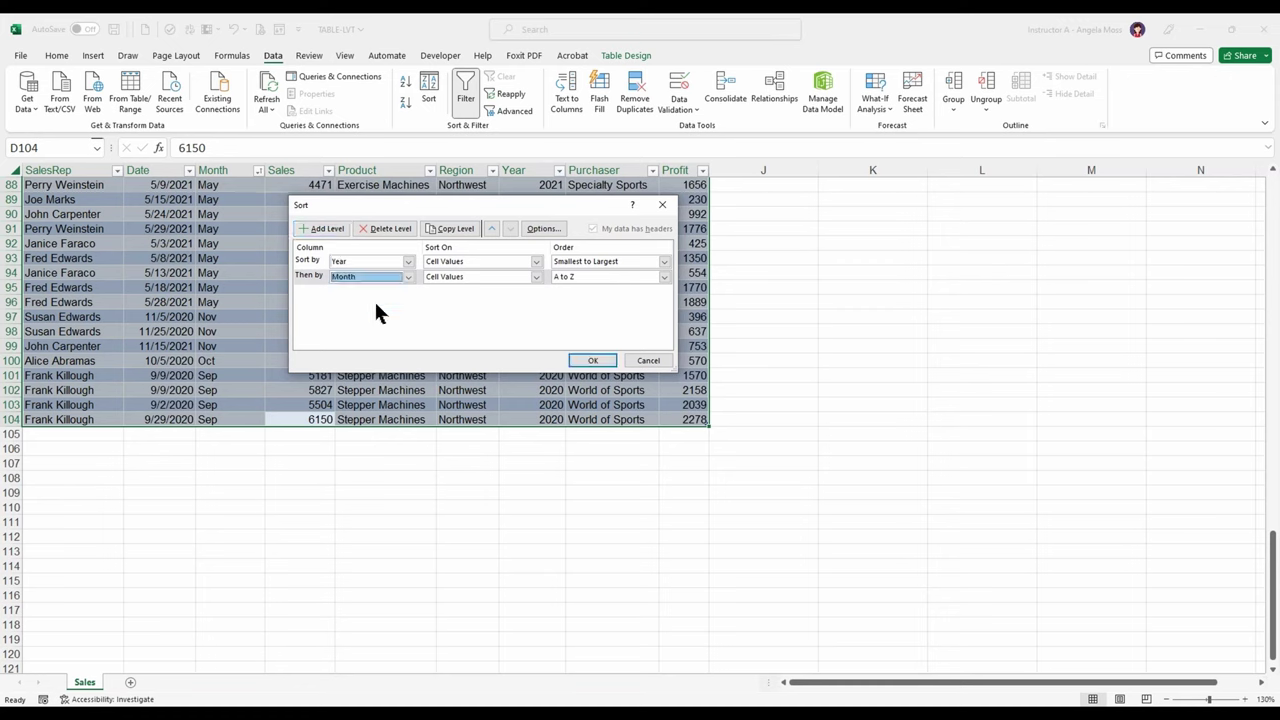
Add a third sort level by Sales, Largest to Smallest, apply the sort and review the reordered records
click(330, 230)
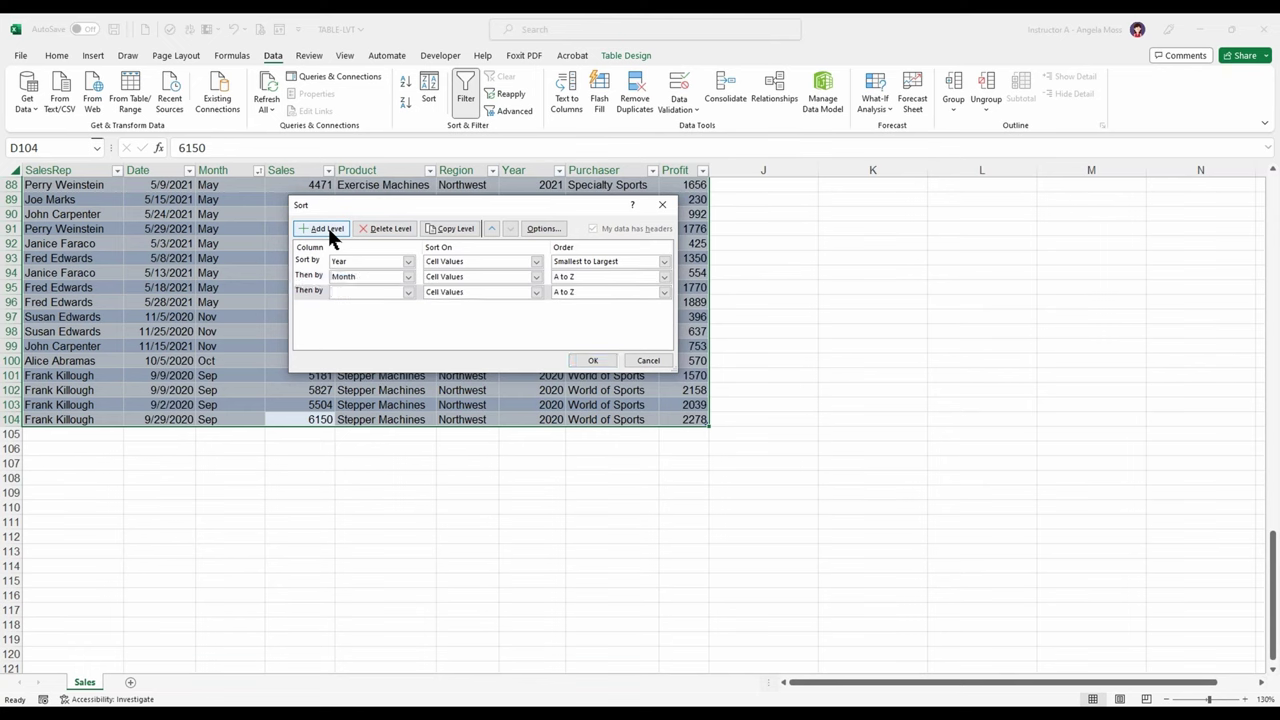
click(408, 292)
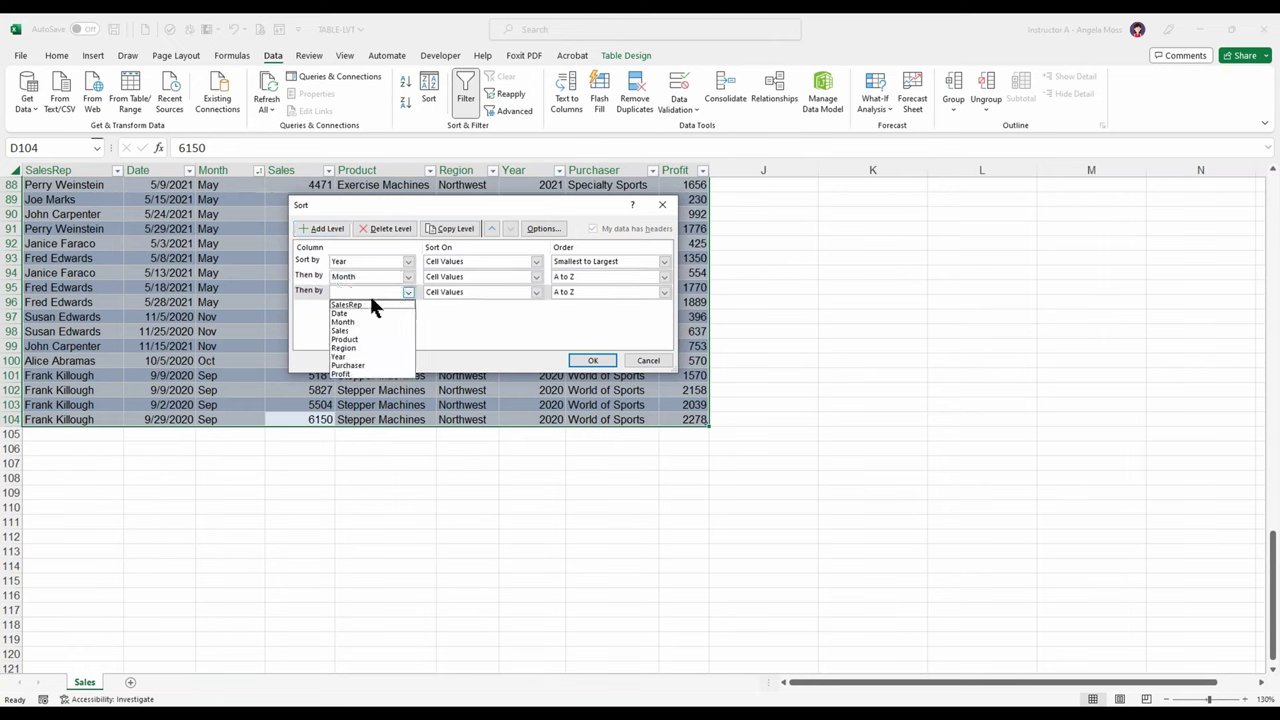
click(358, 331)
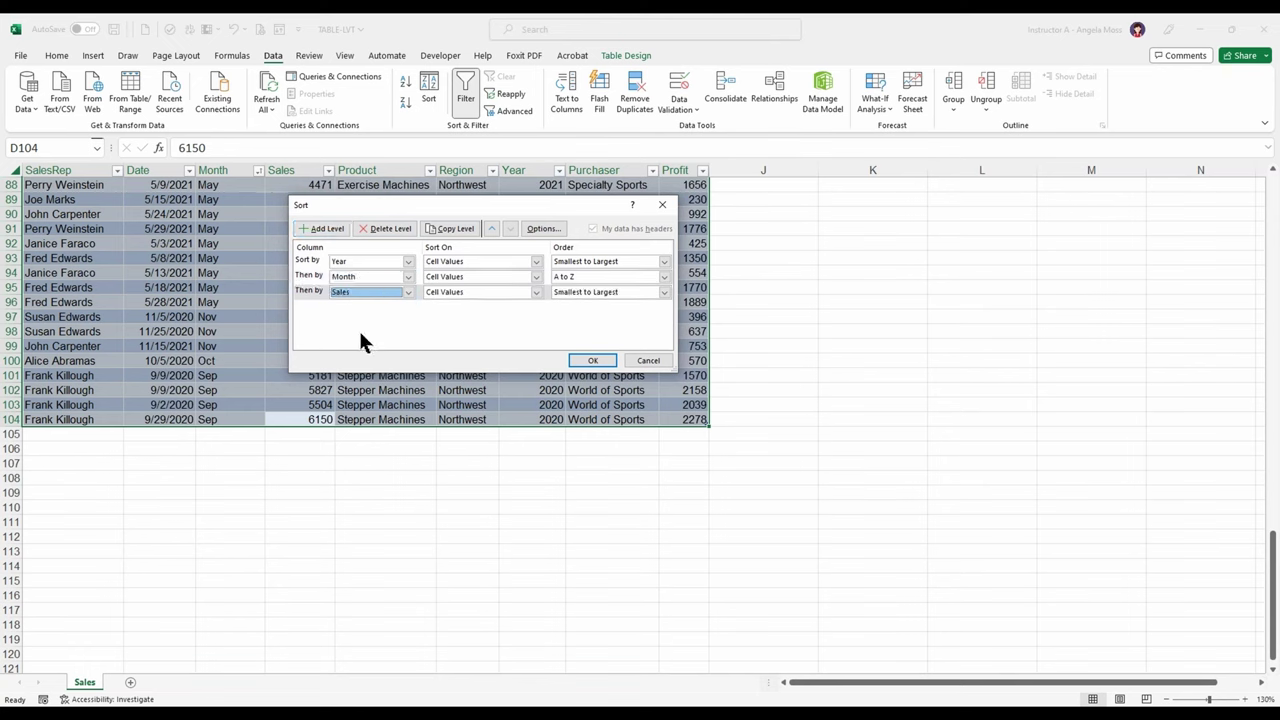
click(663, 292)
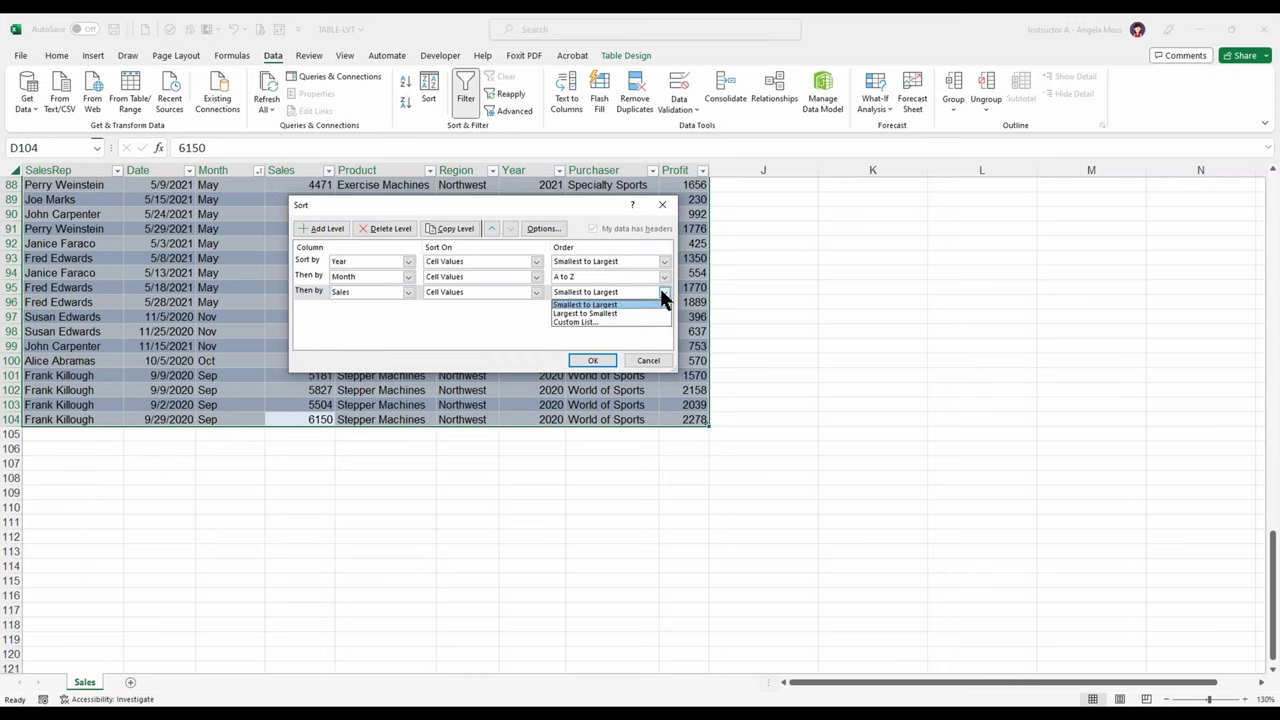
click(612, 313)
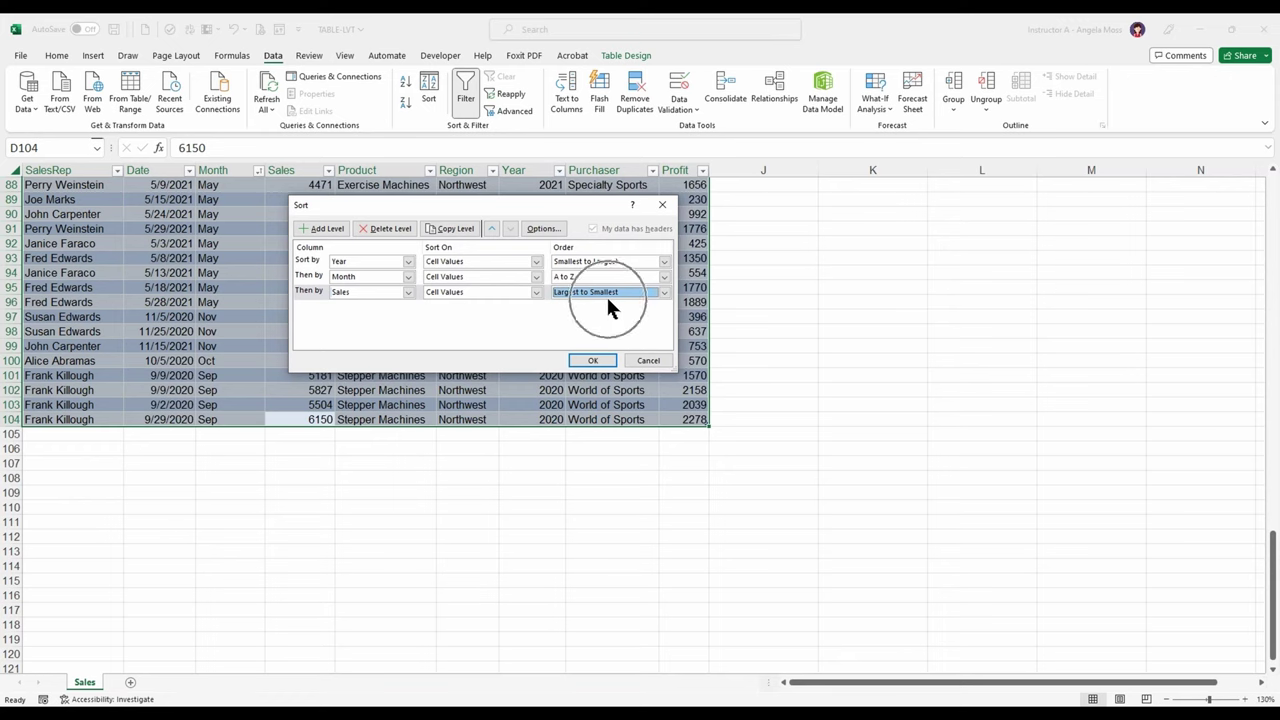
click(594, 362)
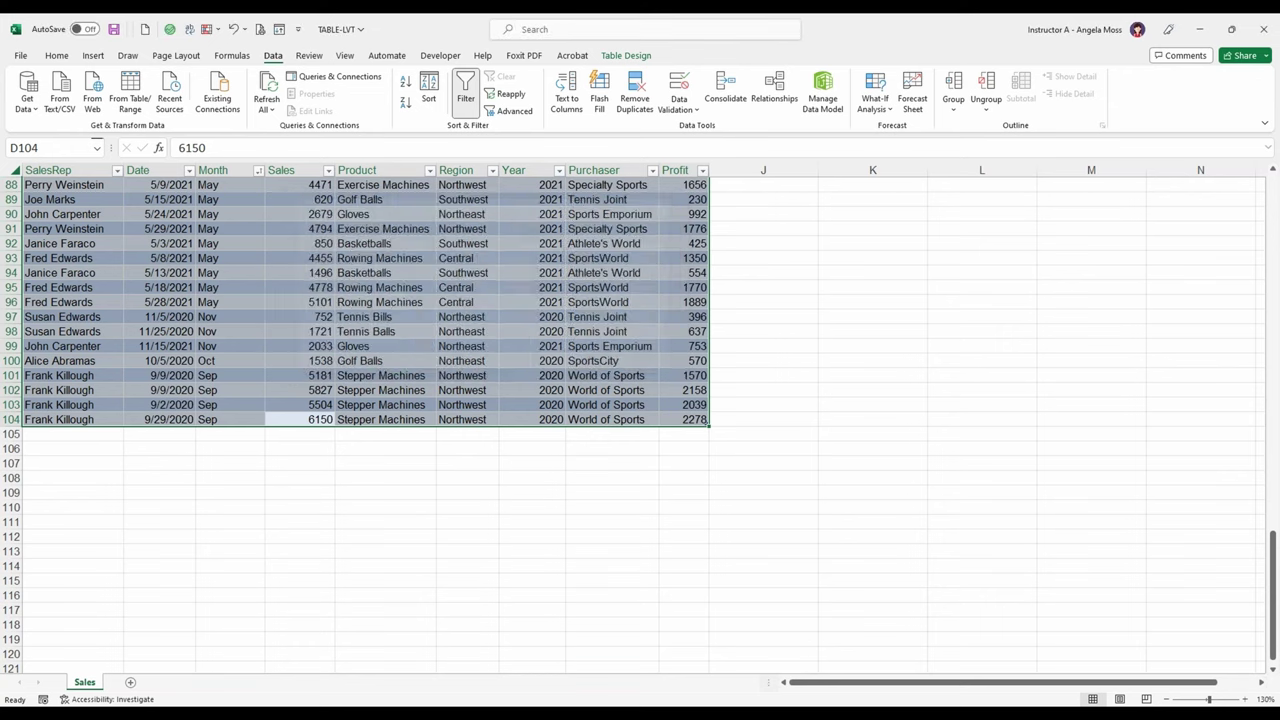
scroll(605, 343, up, 20)
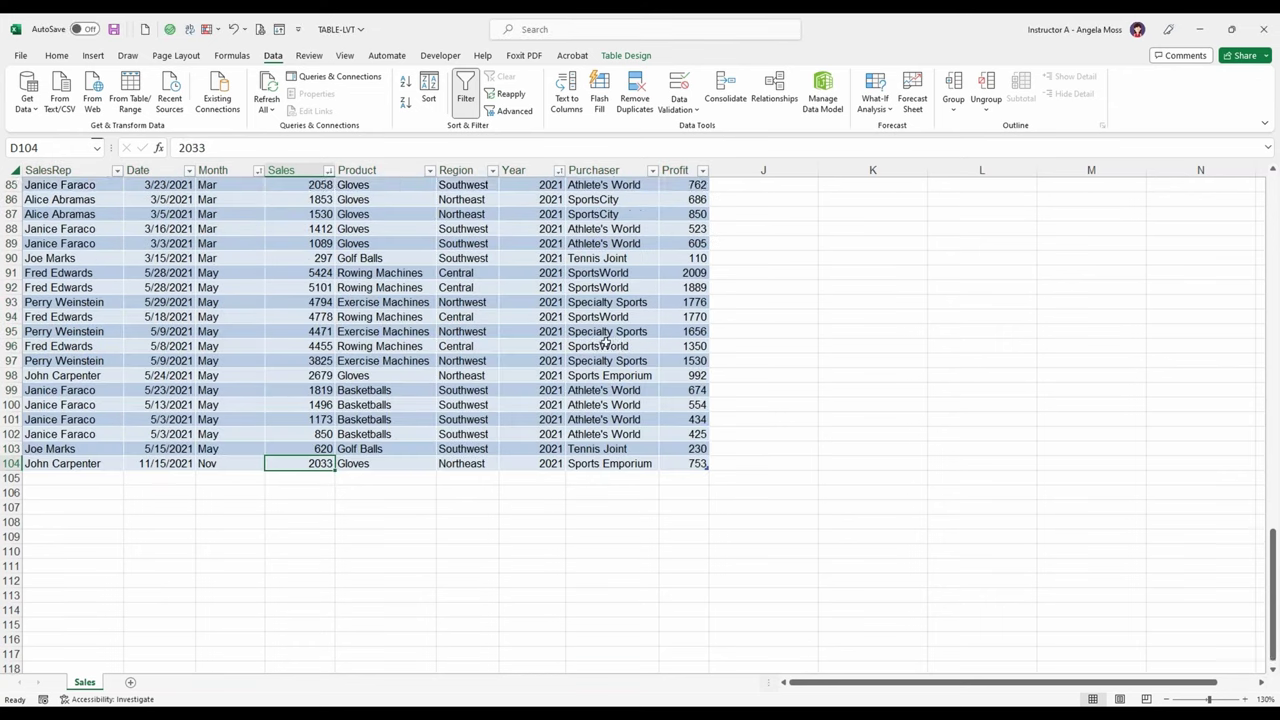
scroll(605, 343, up, 4)
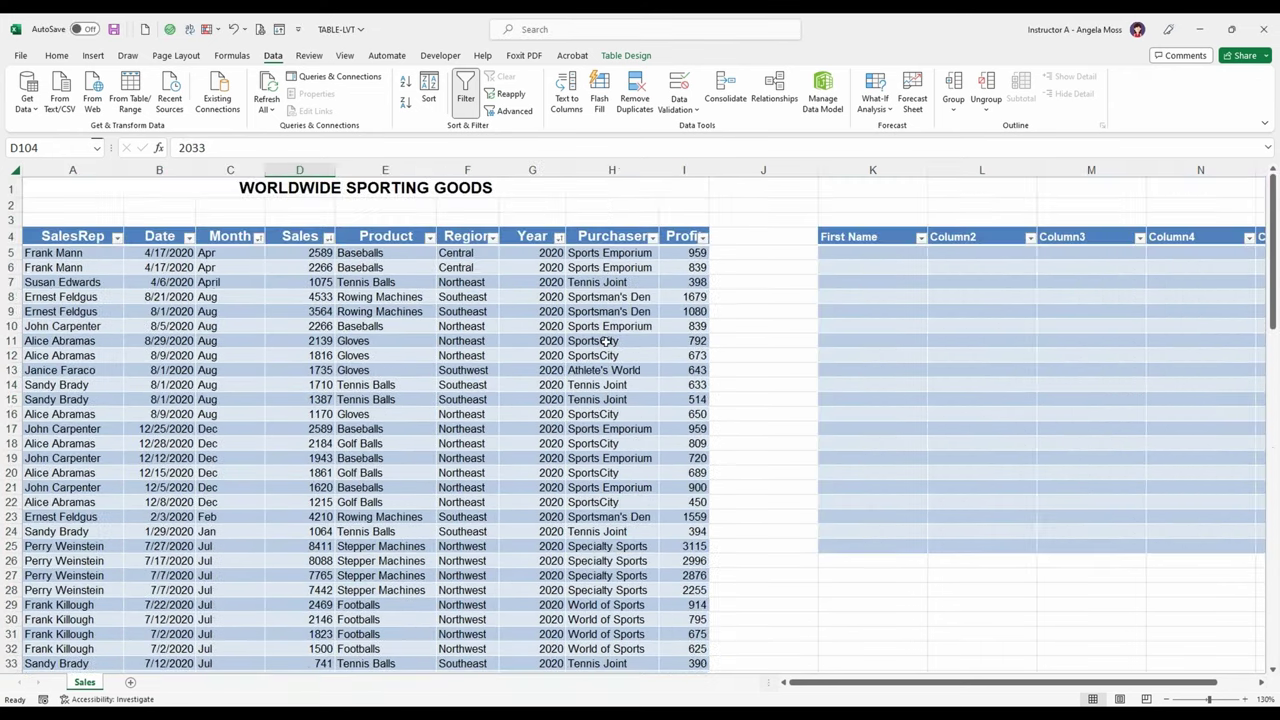
key(ctrl)
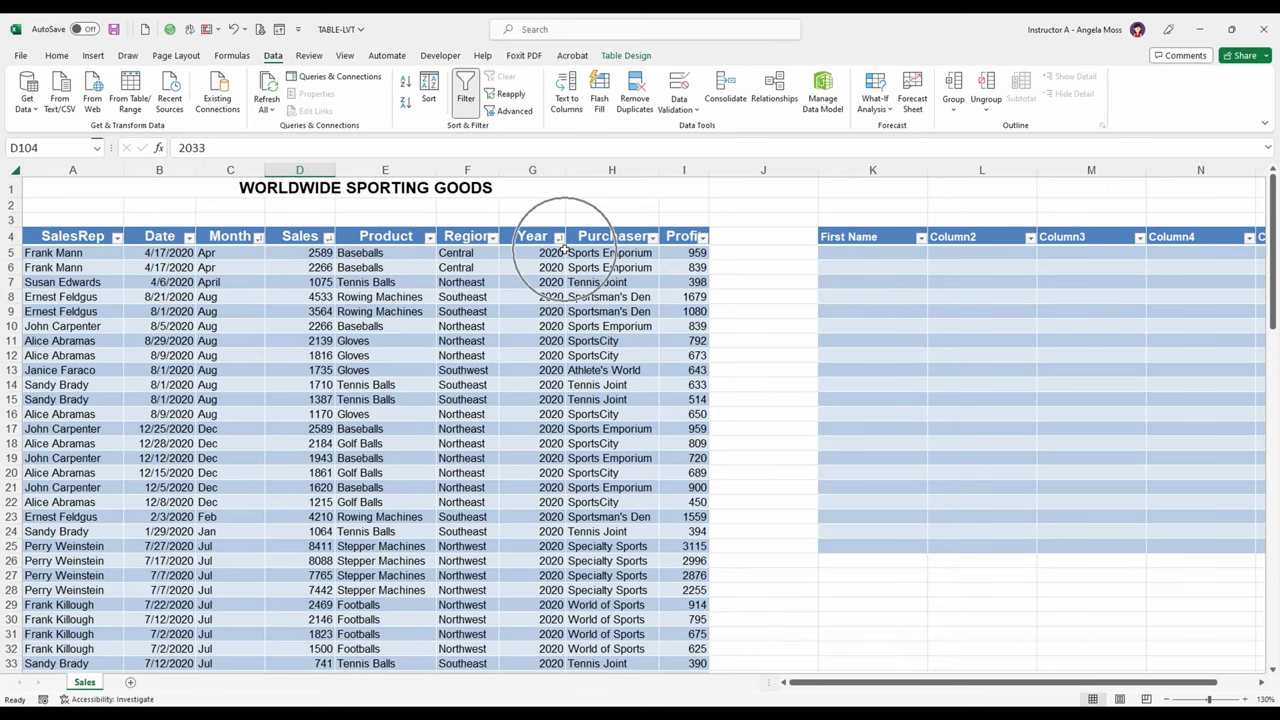
key(ctrl)
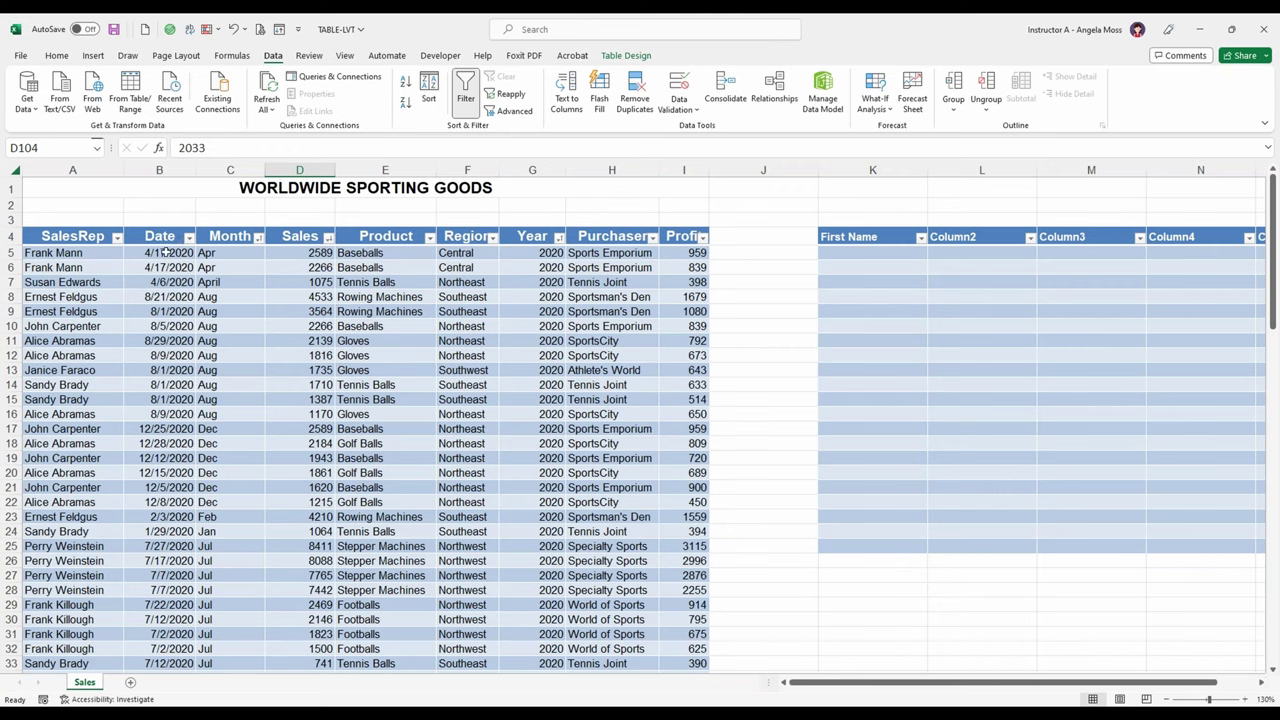
key(ctrl)
key(ctrl)
Change the Month sort level's order to the Jan, Feb, Mar custom list and apply the sort to the Sales2020 table
click(430, 88)
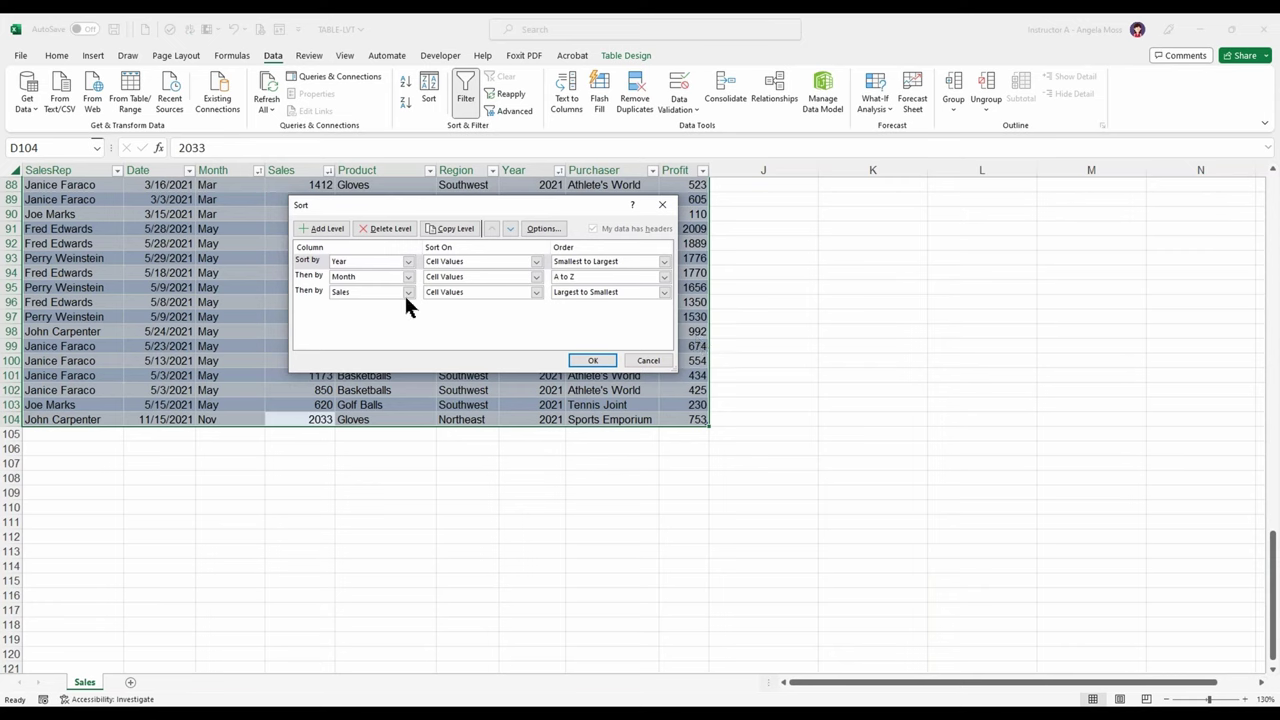
click(663, 277)
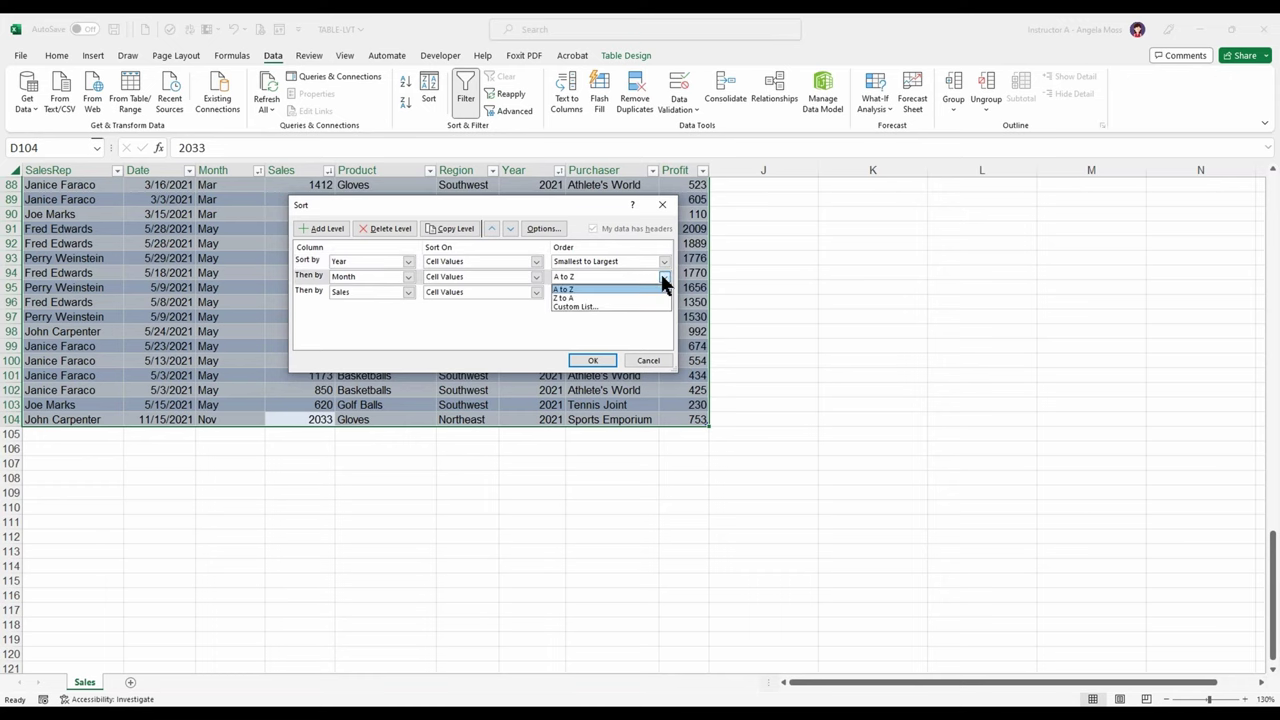
click(584, 307)
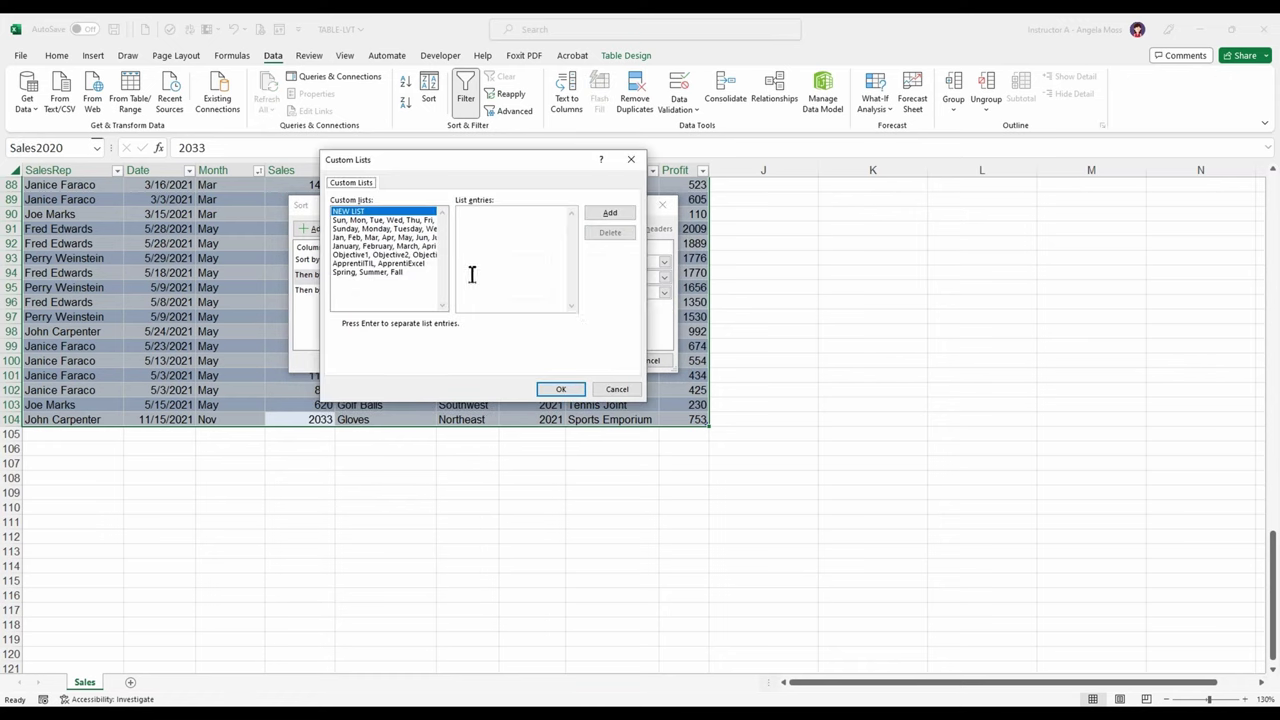
click(351, 237)
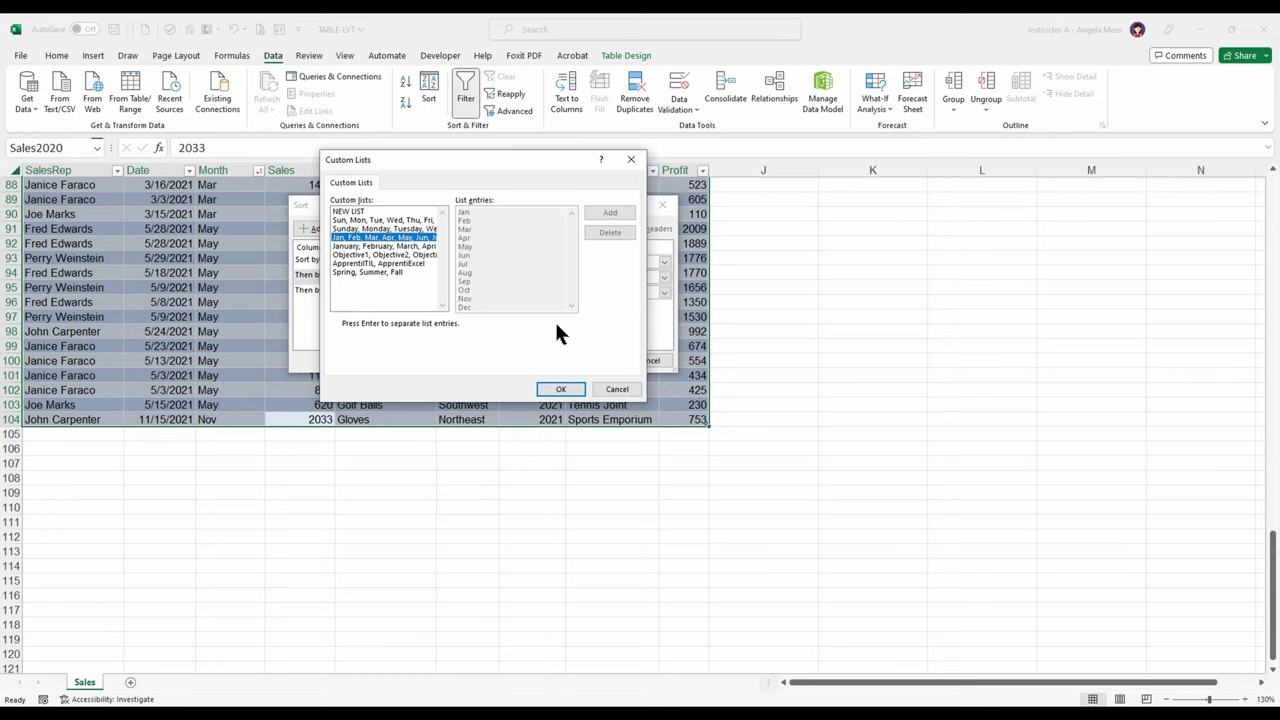
click(560, 389)
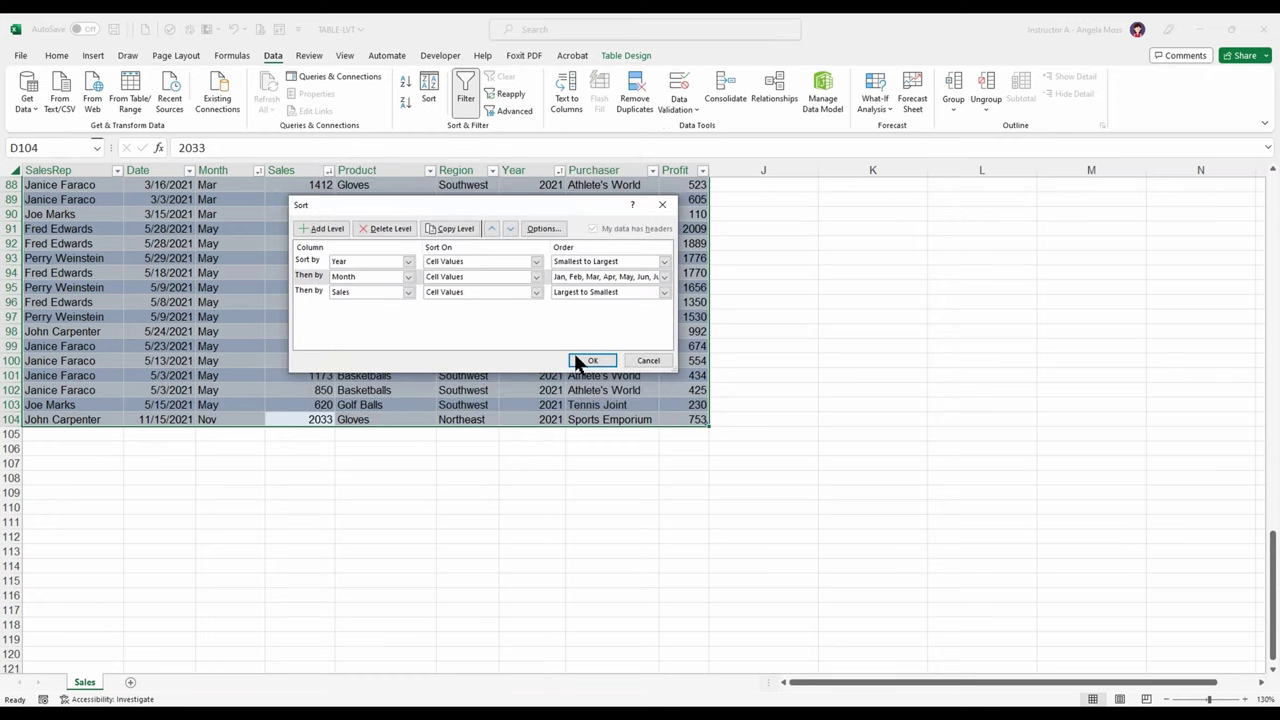
click(590, 361)
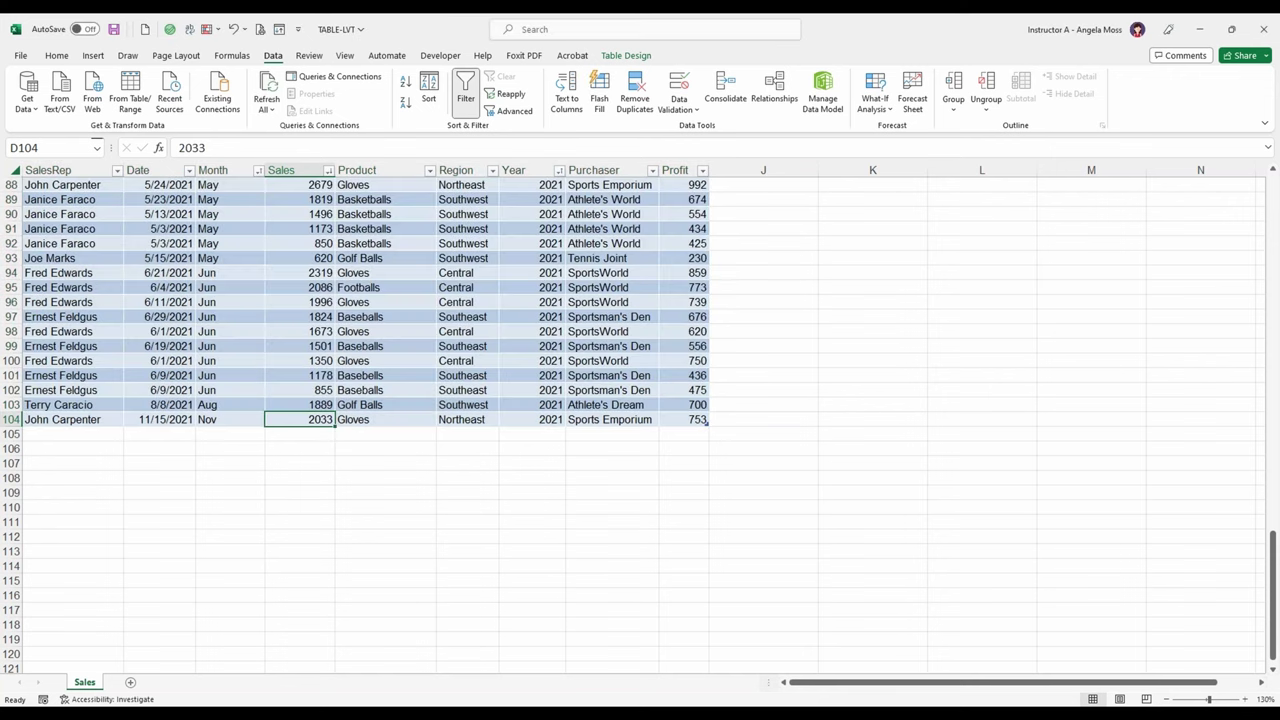
scroll(561, 370, up, 5)
scroll(561, 370, up, 20)
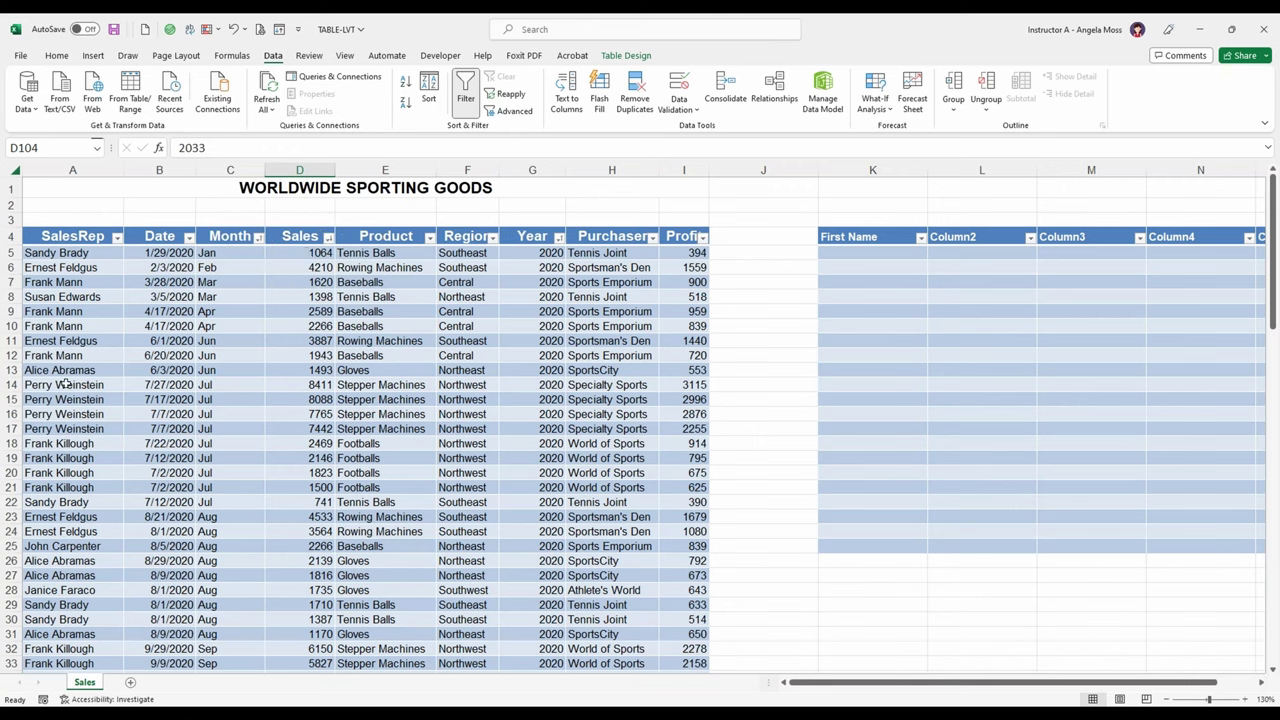
Highlight the July 2020 records in rows 14 to 22 and look at the Year column's sort and filter options
drag(58, 390, 160, 400)
drag(340, 407, 675, 502)
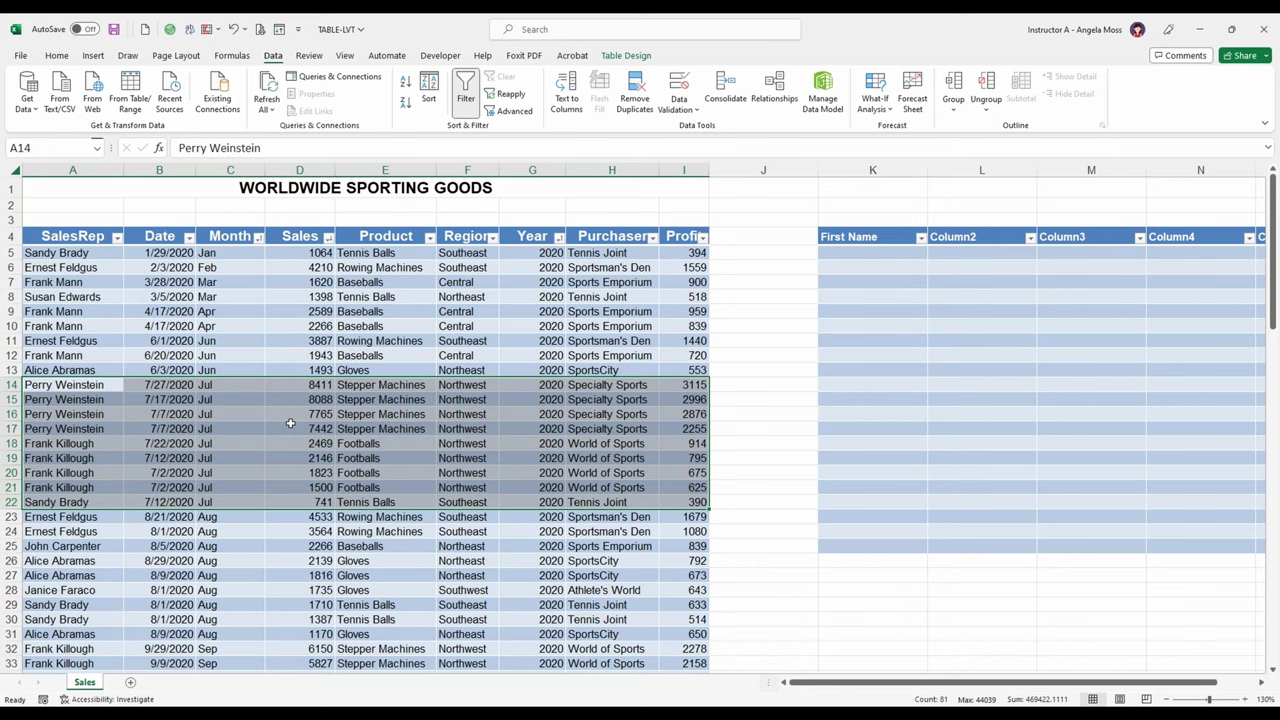
click(284, 320)
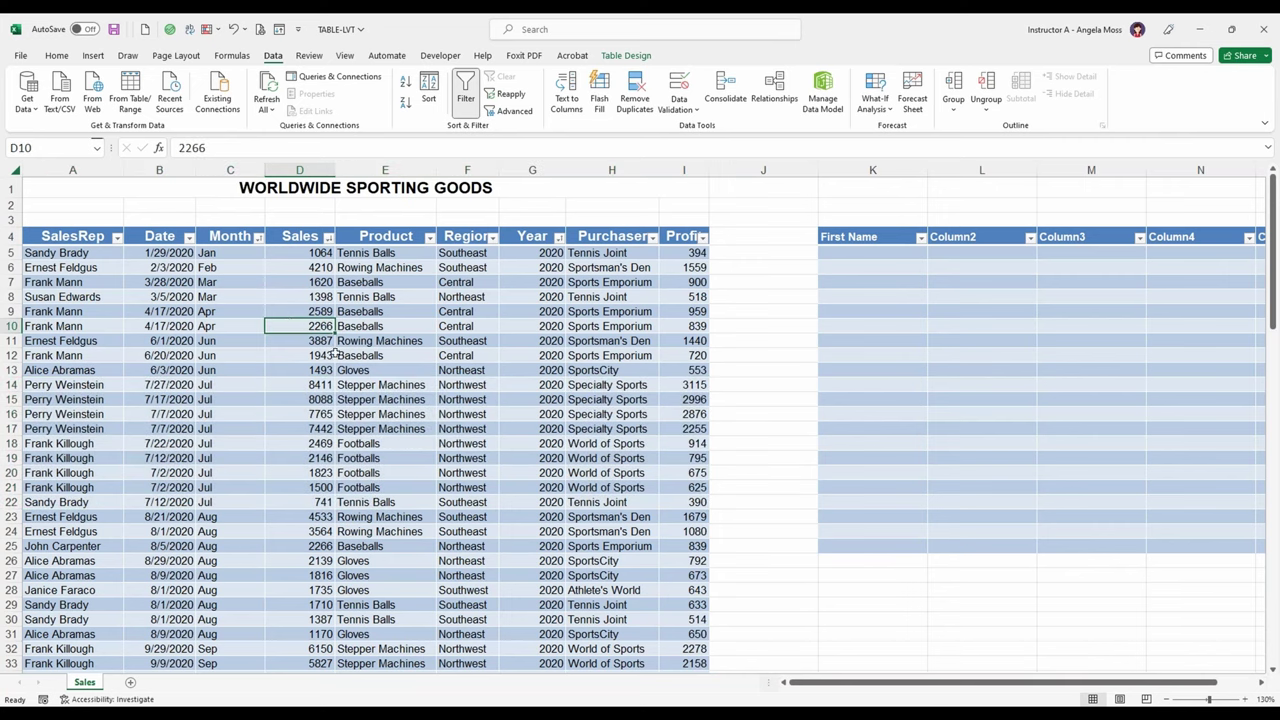
click(560, 240)
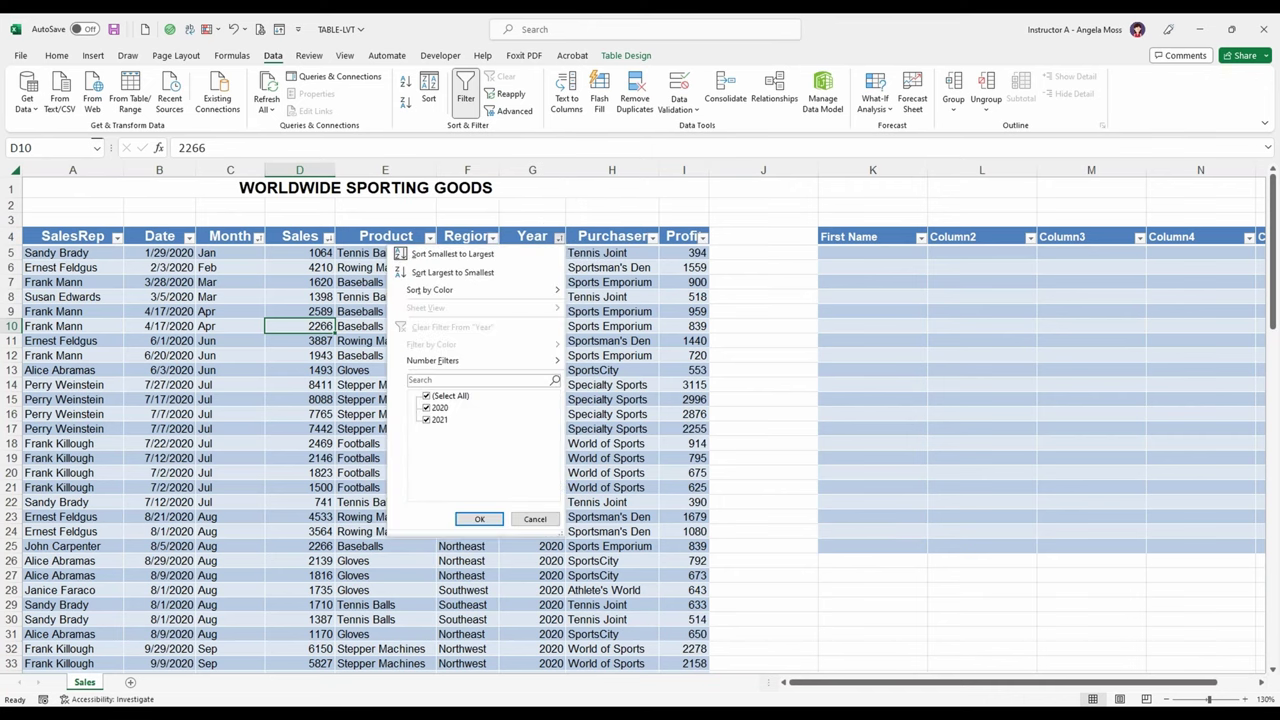
click(598, 294)
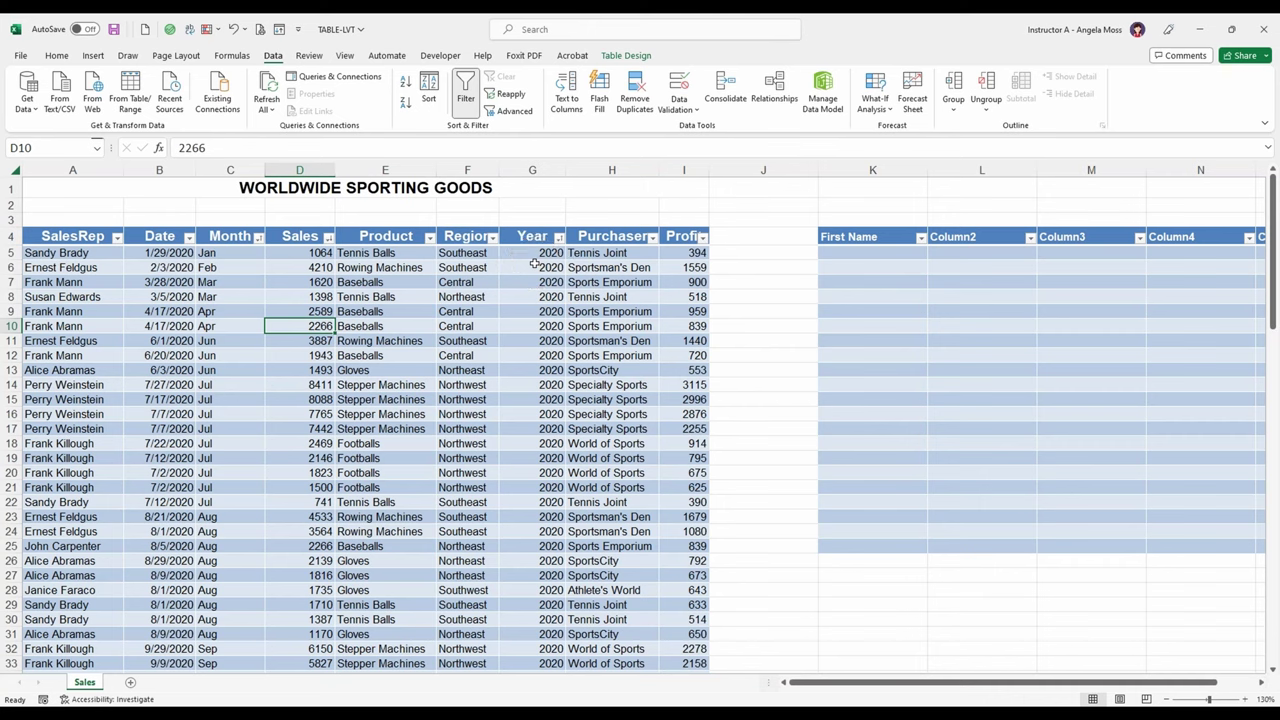
Sort the Sales2020 table by Region from A to Z and compare the sort markers in the column headings
click(492, 239)
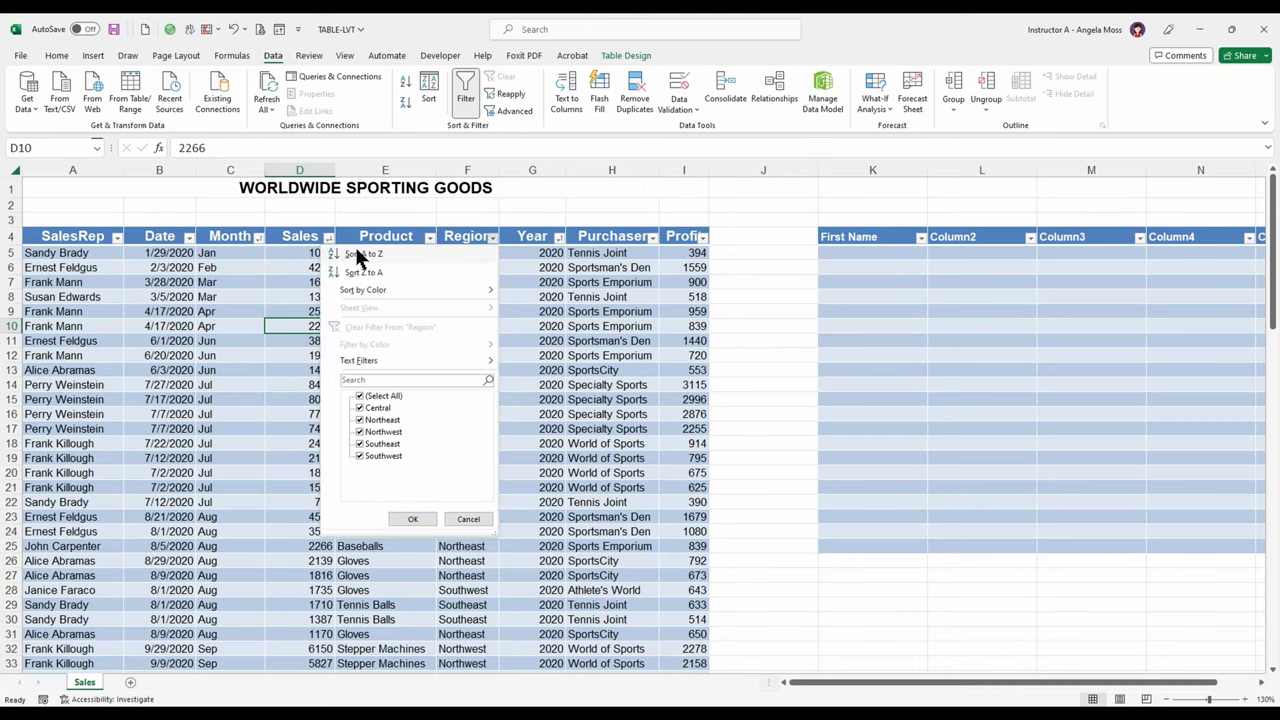
click(360, 256)
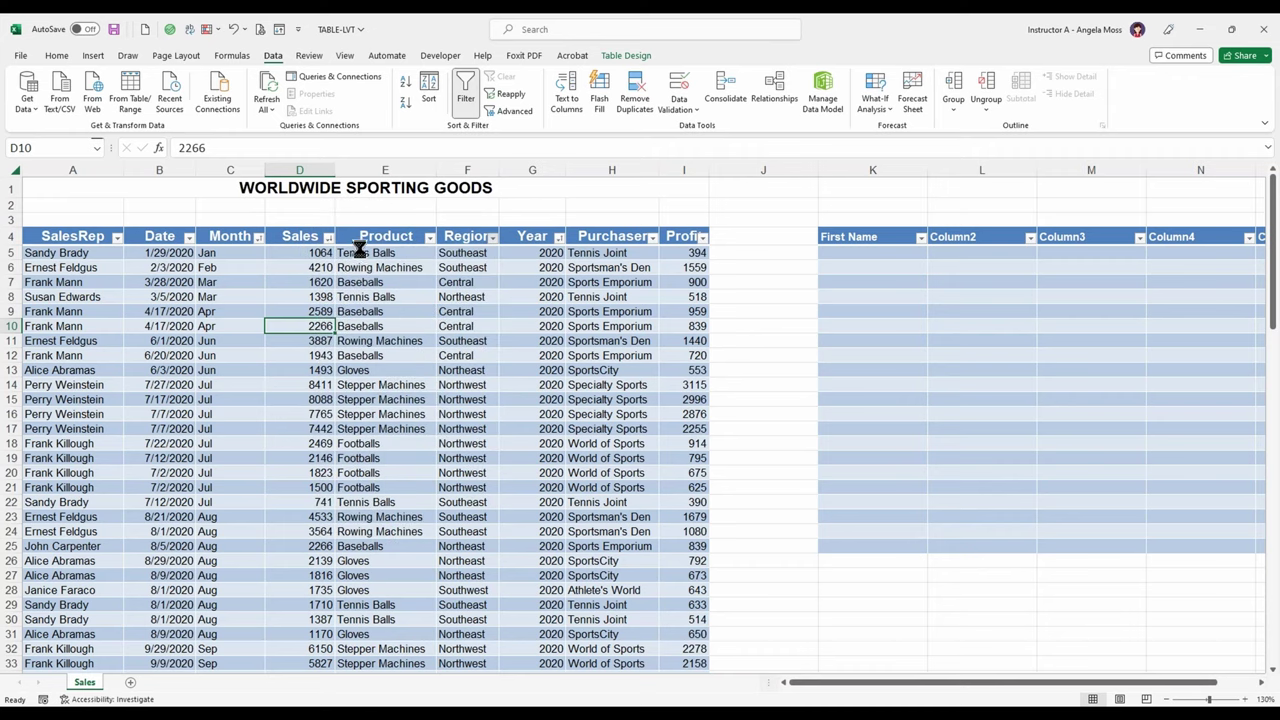
click(545, 243)
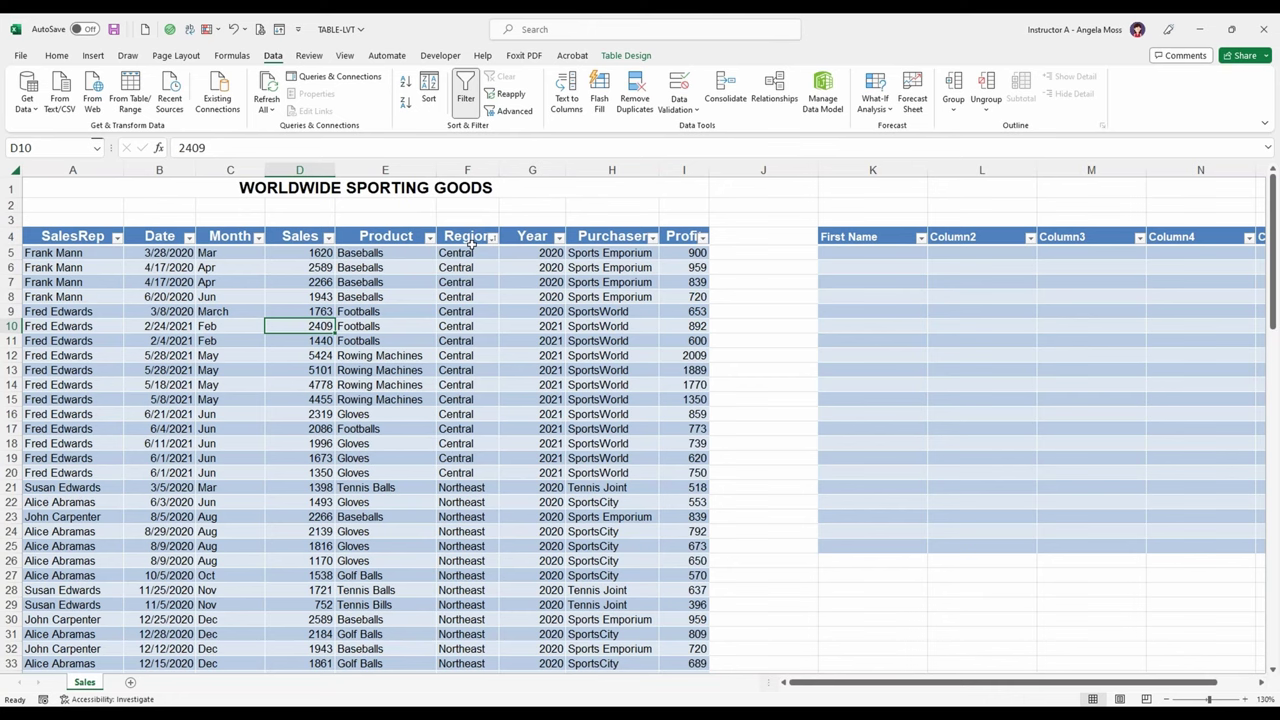
key(ctrl)
key(ctrl)
key(ctrl)
click(621, 58)
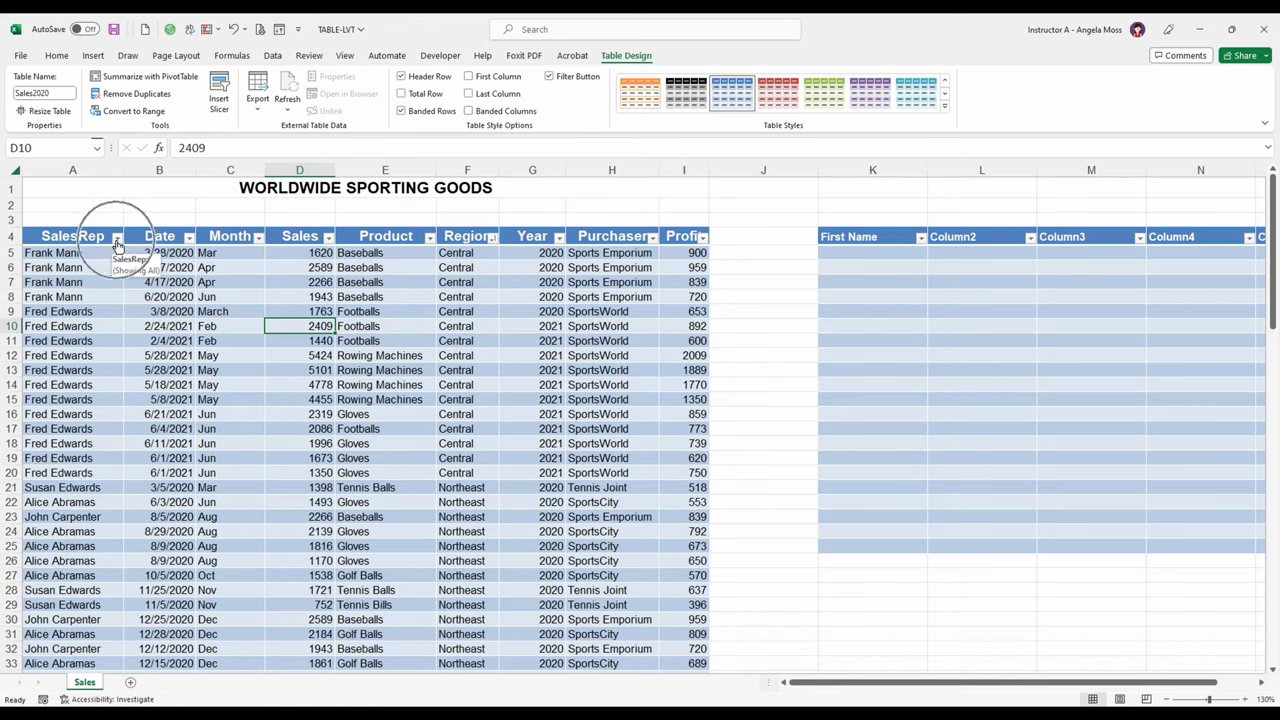
click(272, 56)
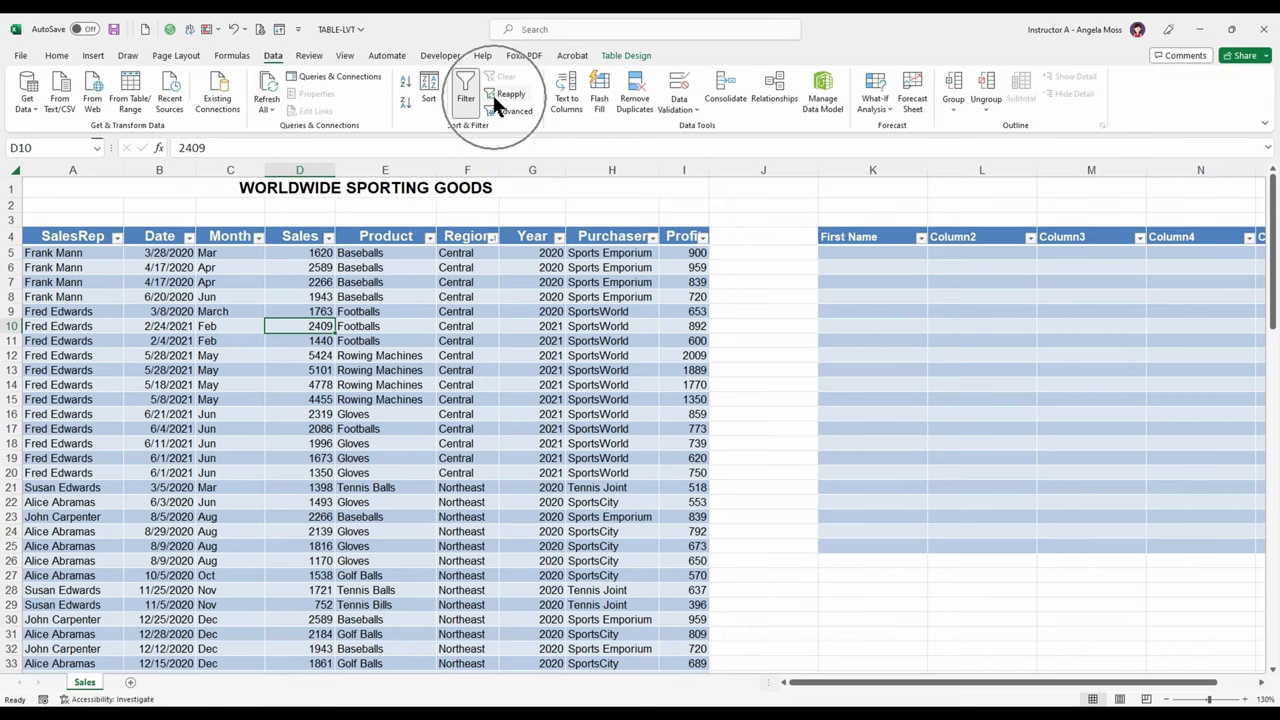
click(626, 56)
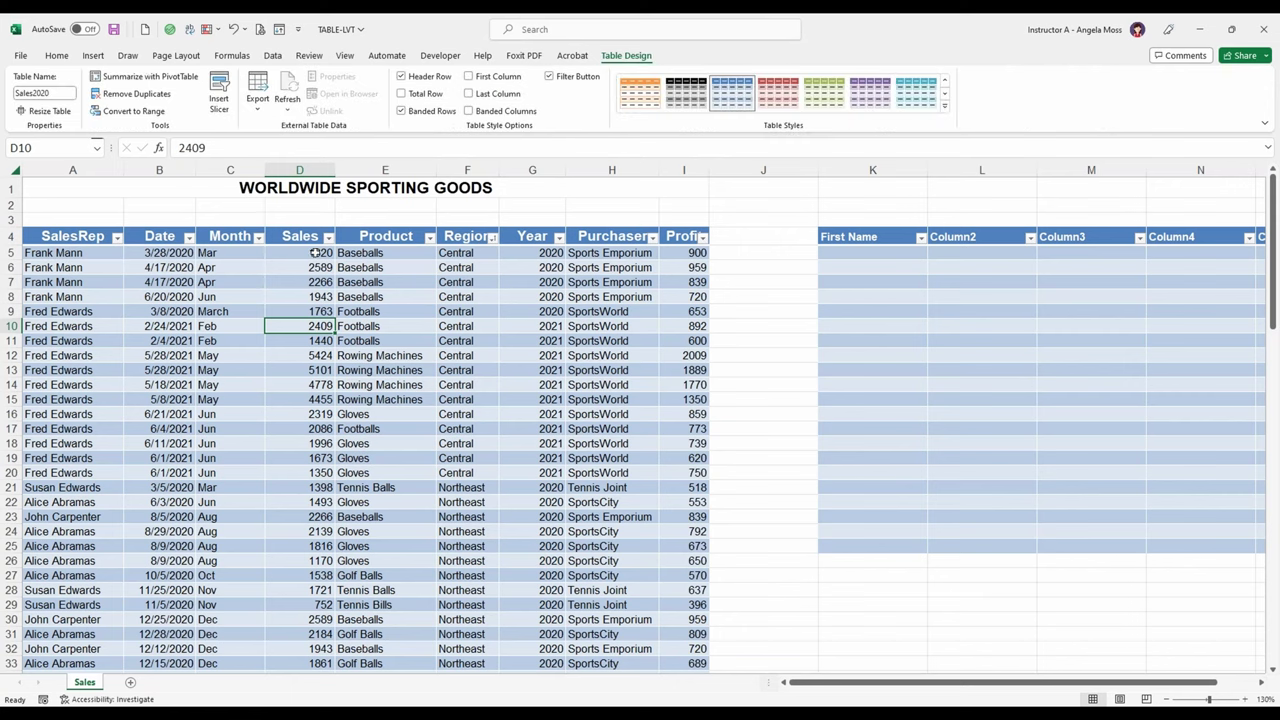
Filter the SalesRep column to a single sales rep by searching for that rep's first name
click(117, 240)
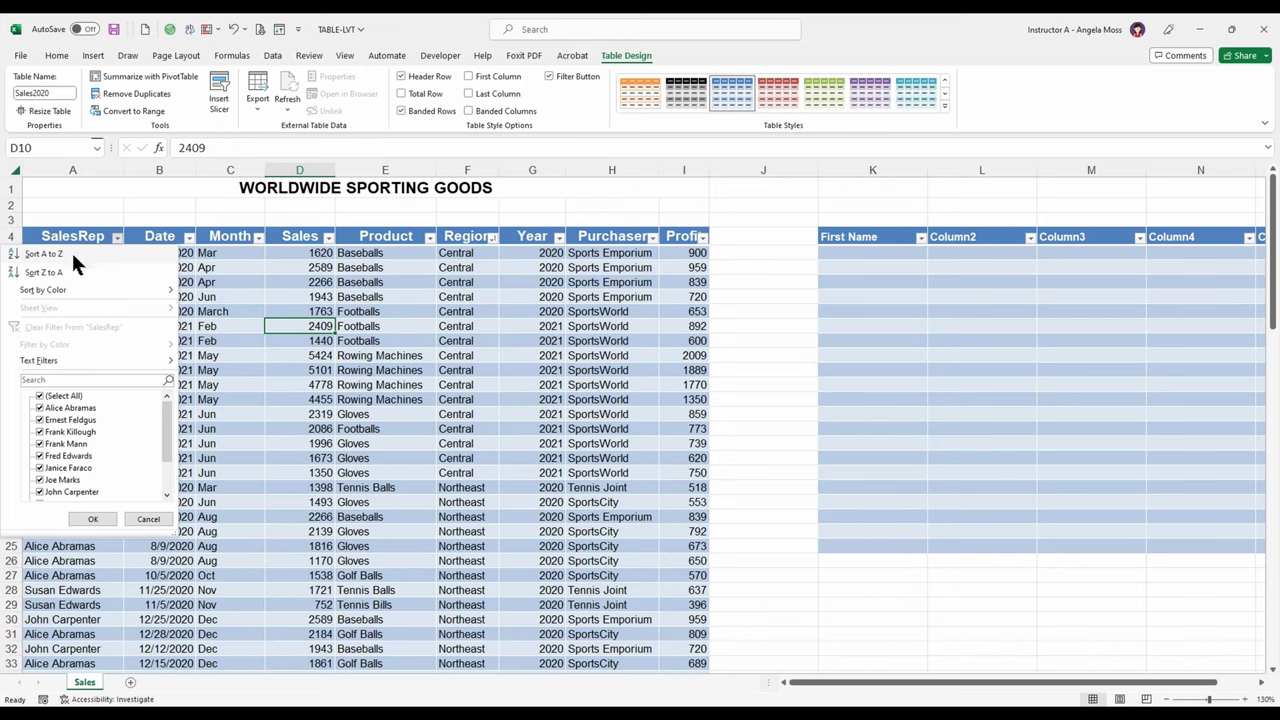
click(57, 381)
text(perry)
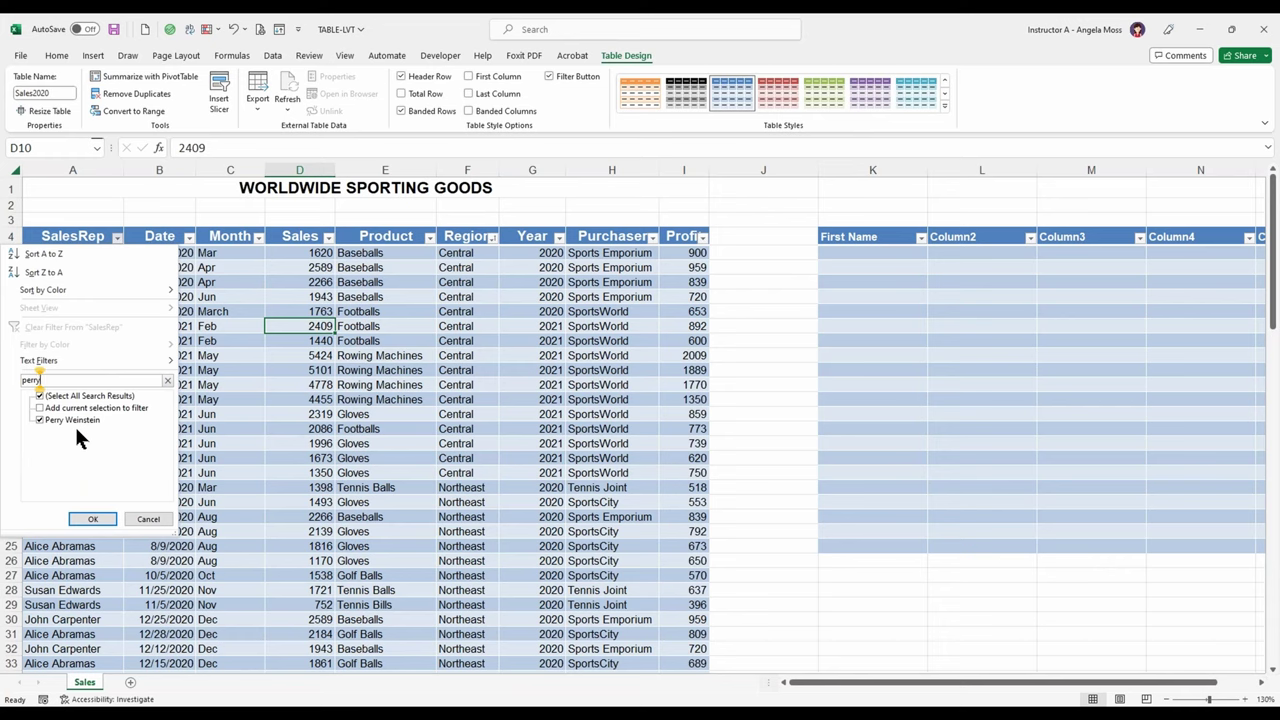
click(74, 424)
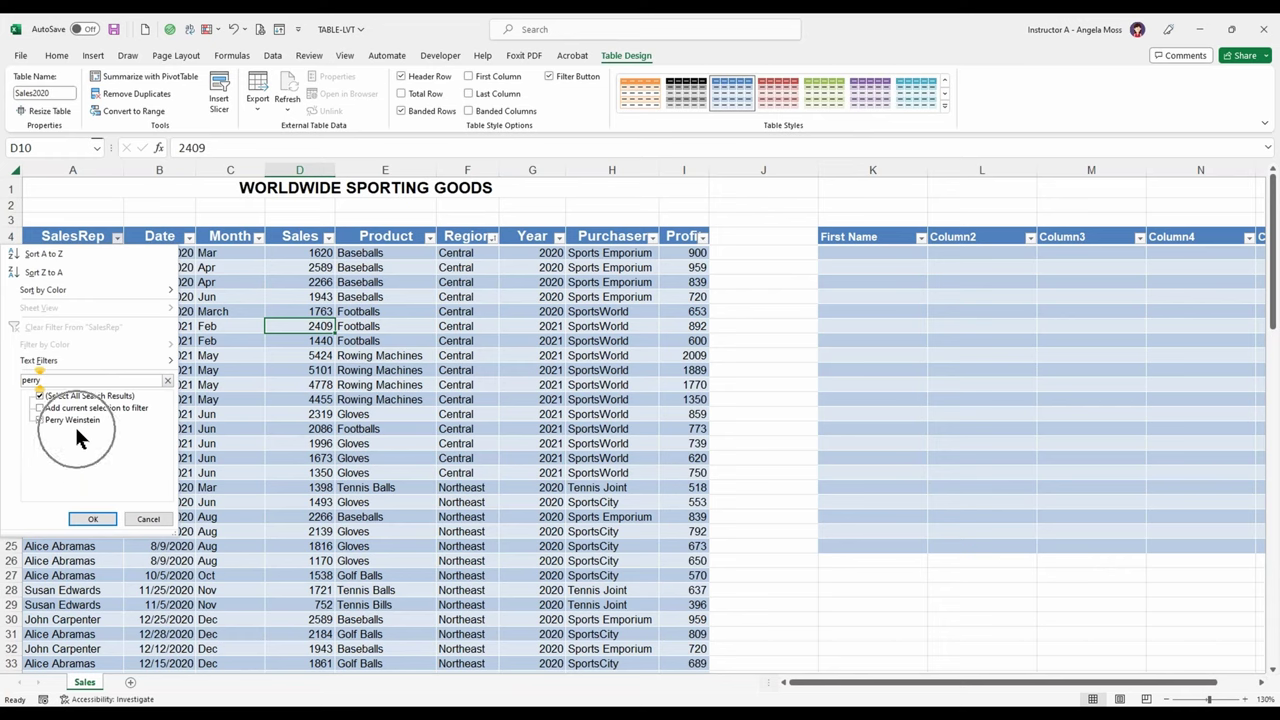
click(92, 517)
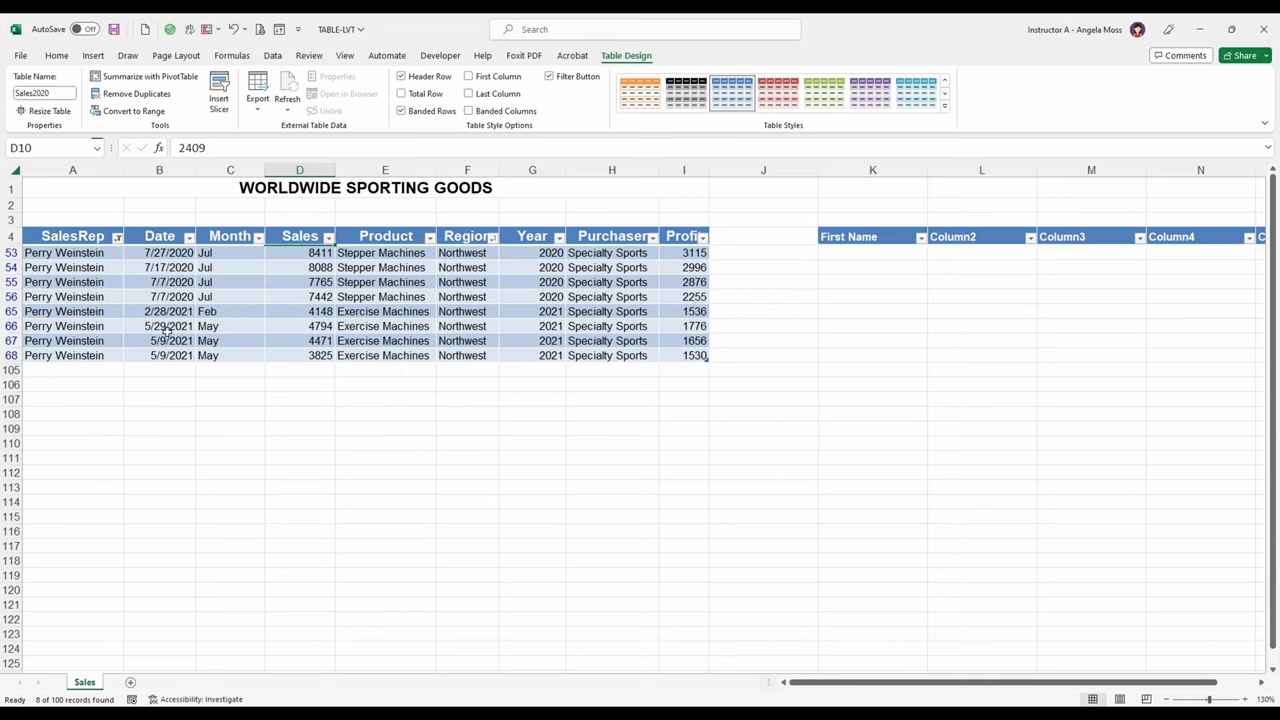
Add the Clear filter command to the Quick Access Toolbar and use it to remove the SalesRep filter
click(117, 238)
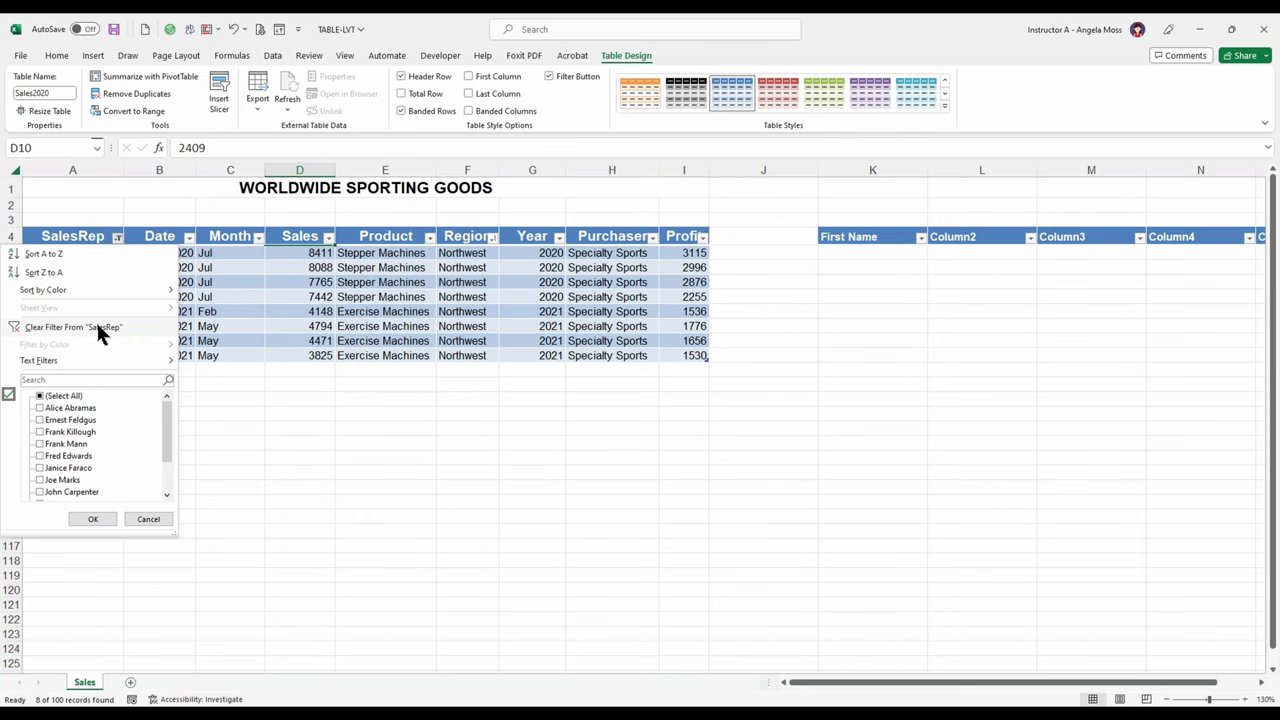
click(274, 55)
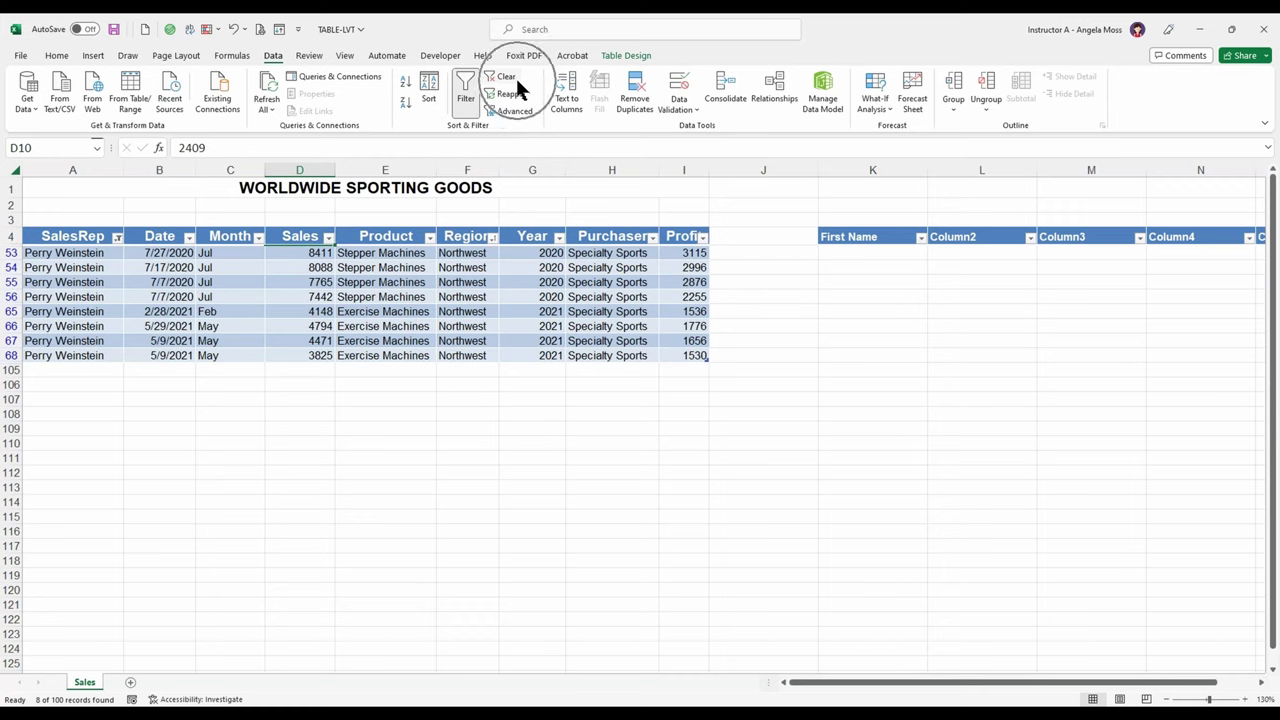
right_click(516, 88)
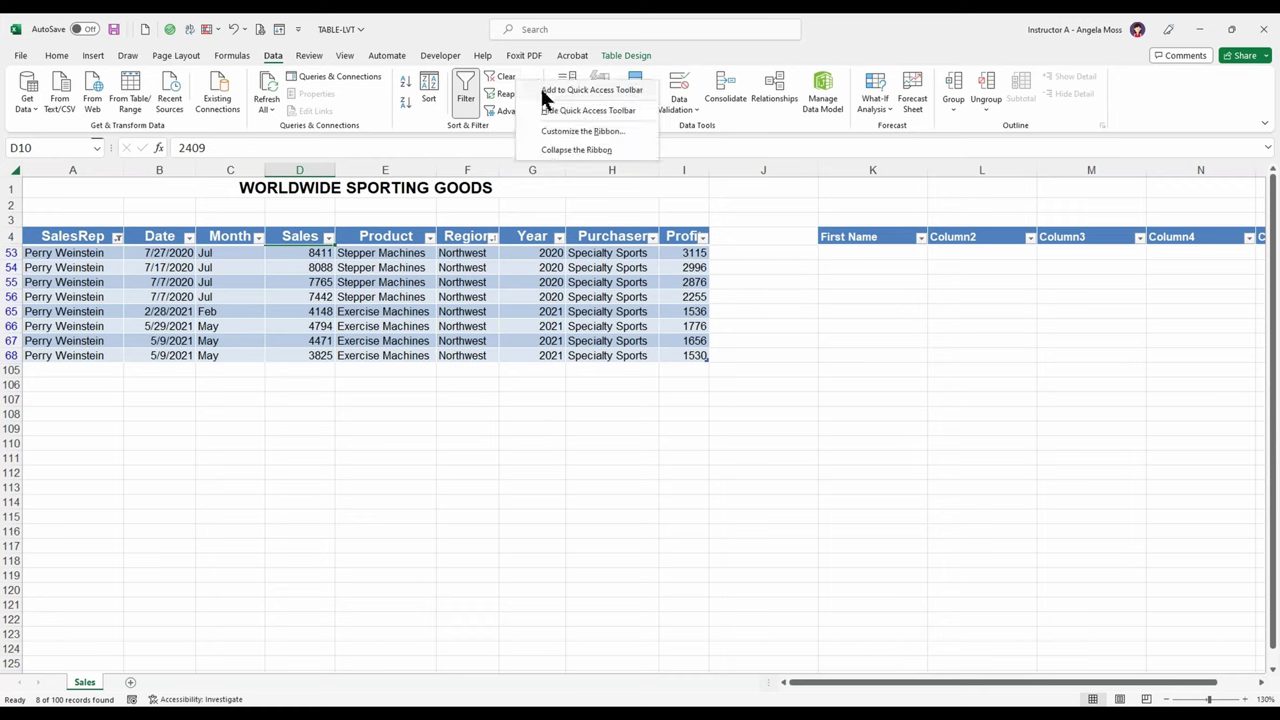
click(545, 90)
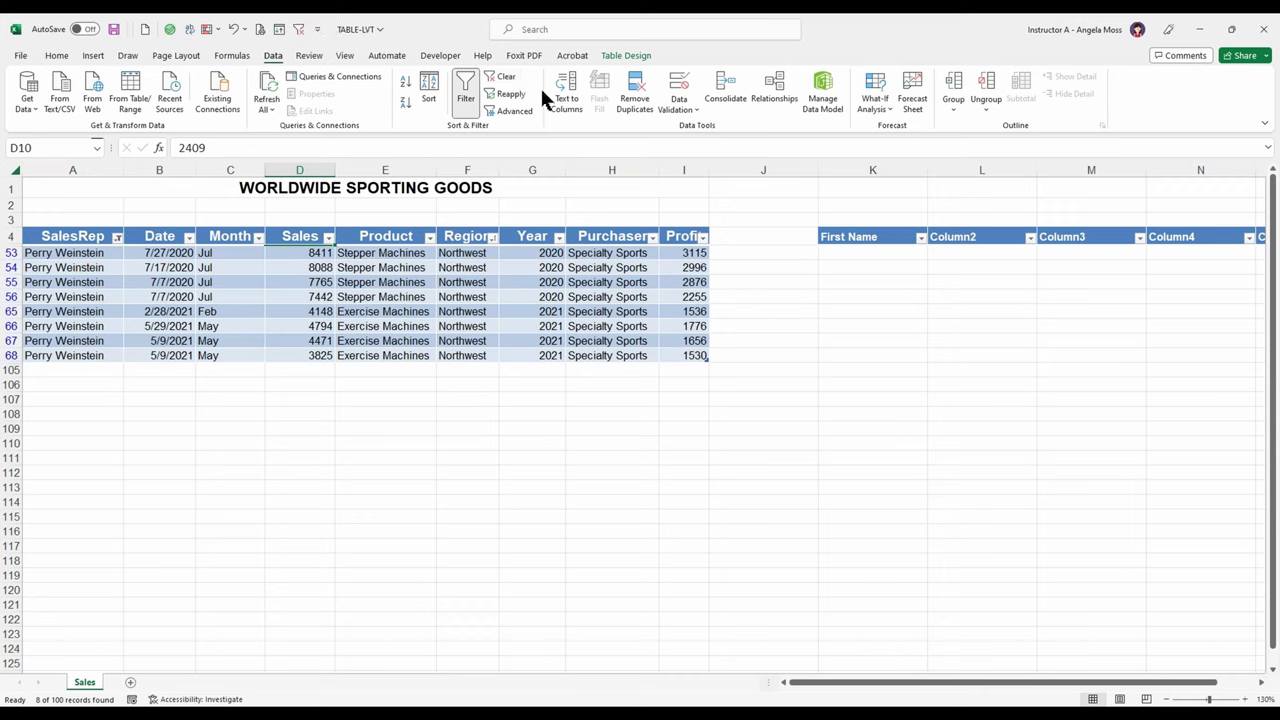
click(297, 30)
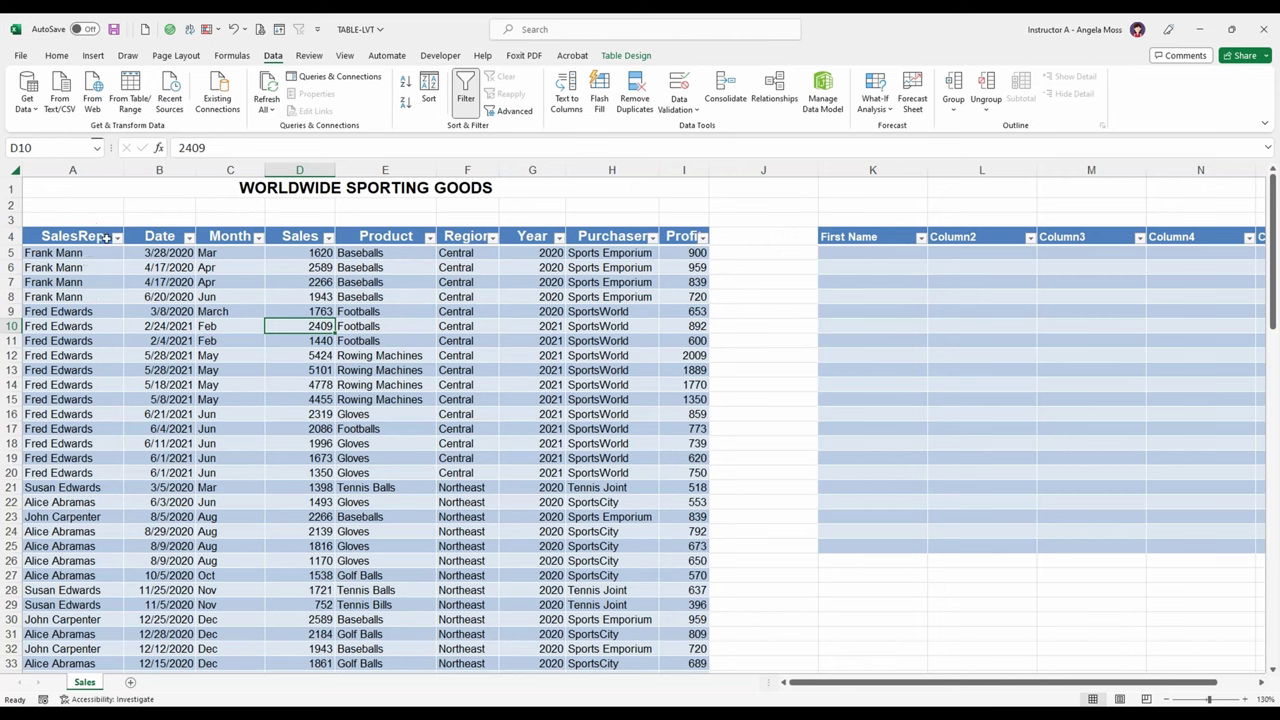
Filter the Product column to show only Baseballs and turn on the total row of the Sales2020 table
click(429, 238)
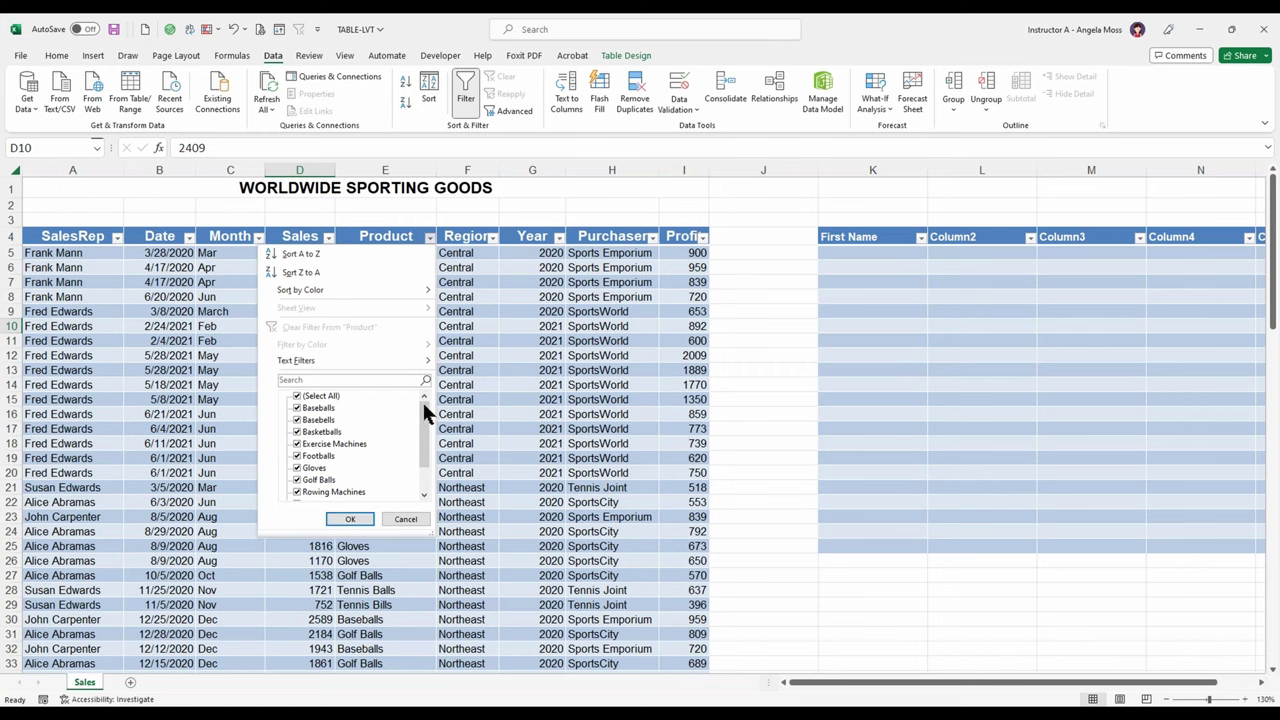
mouse_move(423, 409)
mouse_down()
mouse_move(423, 434)
mouse_move(419, 401)
mouse_up()
click(296, 397)
click(296, 409)
click(352, 518)
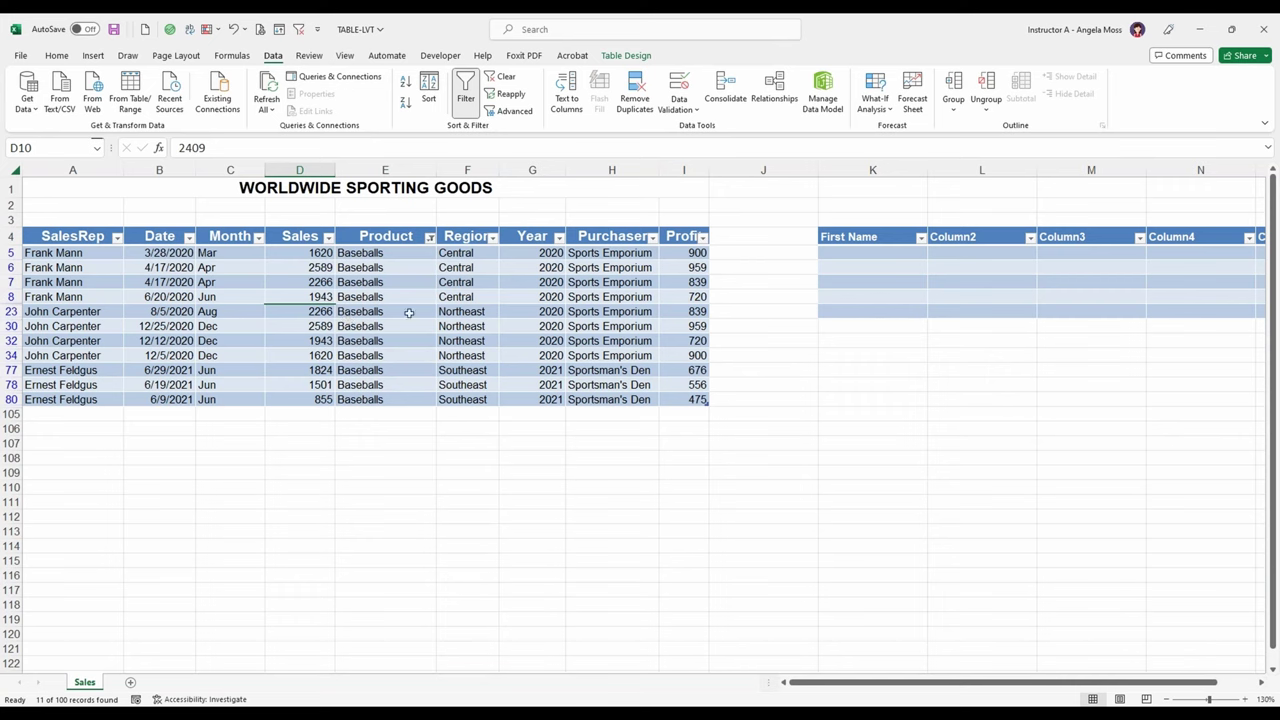
click(628, 57)
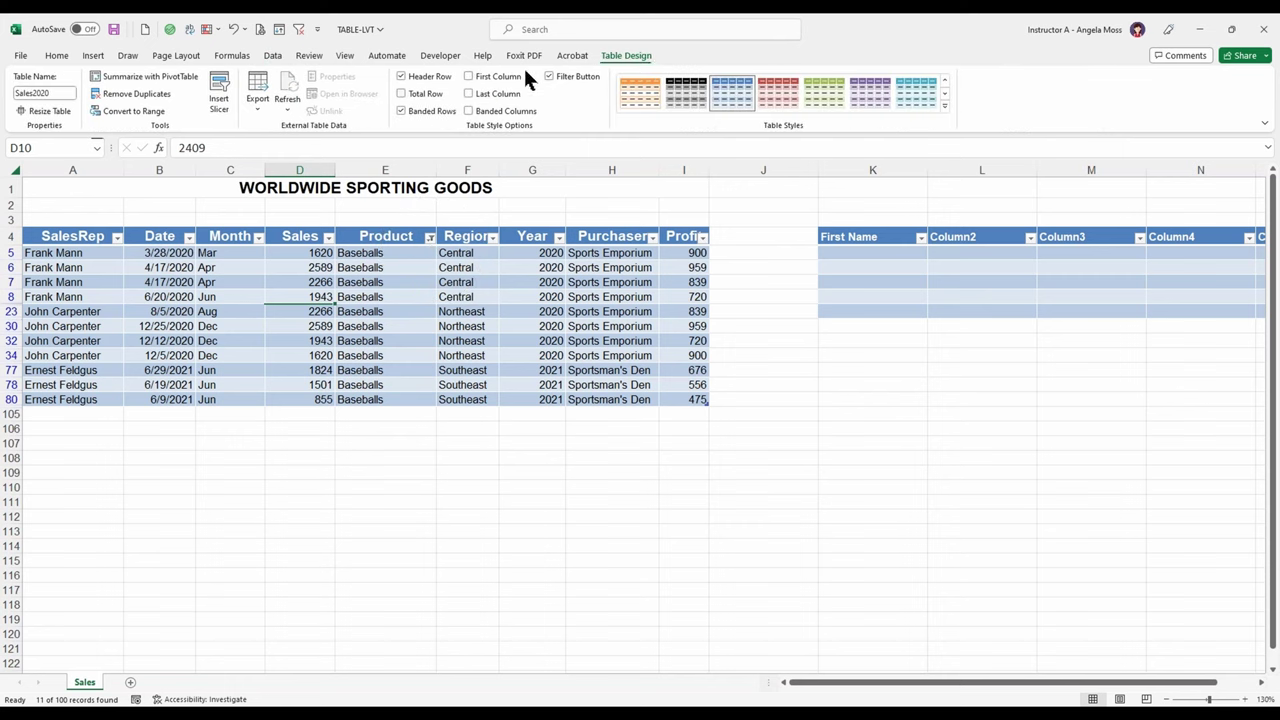
click(430, 94)
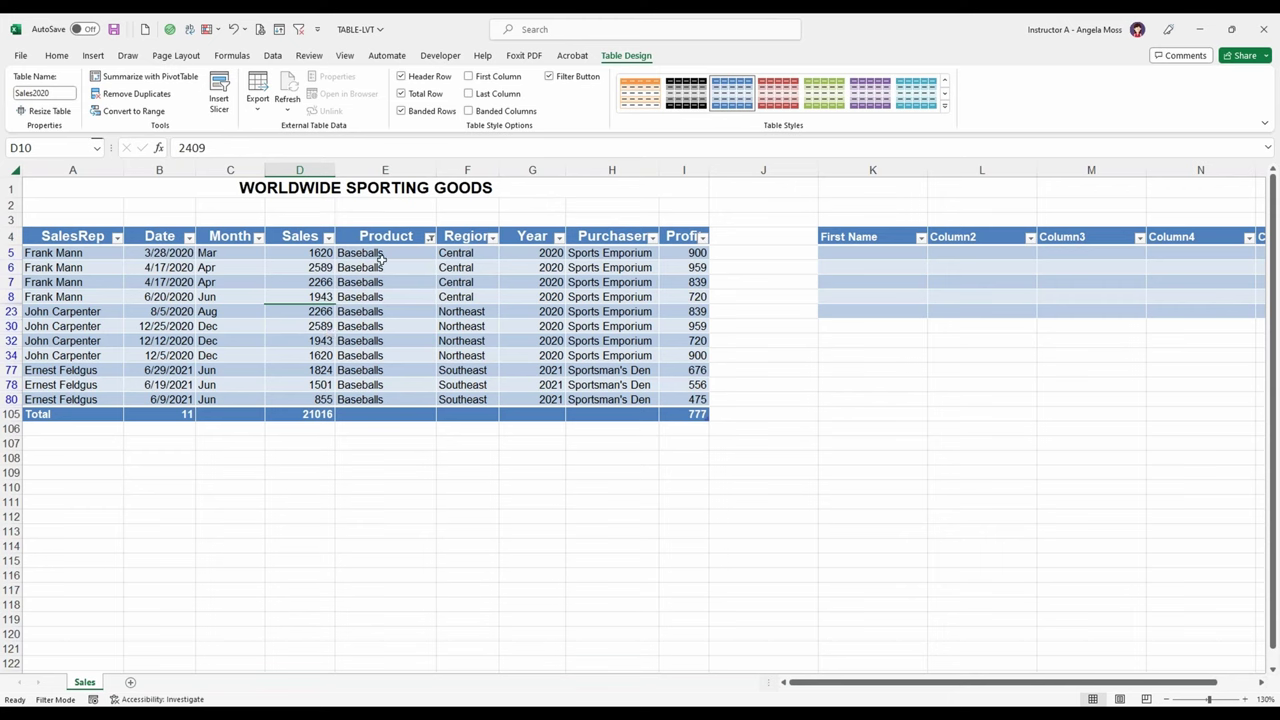
Clear the Baseballs filter, filter the Product column to Baseballs, Footballs and Golf Balls, and check the total row
click(301, 29)
click(430, 237)
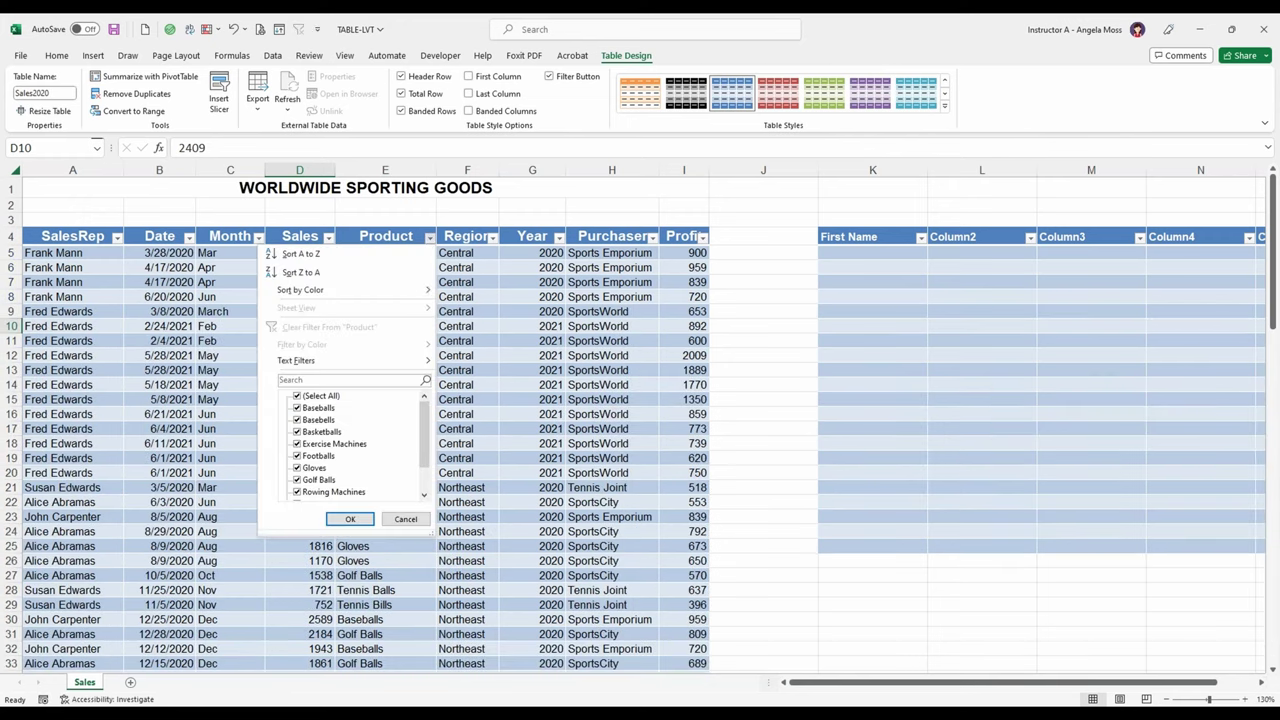
click(296, 397)
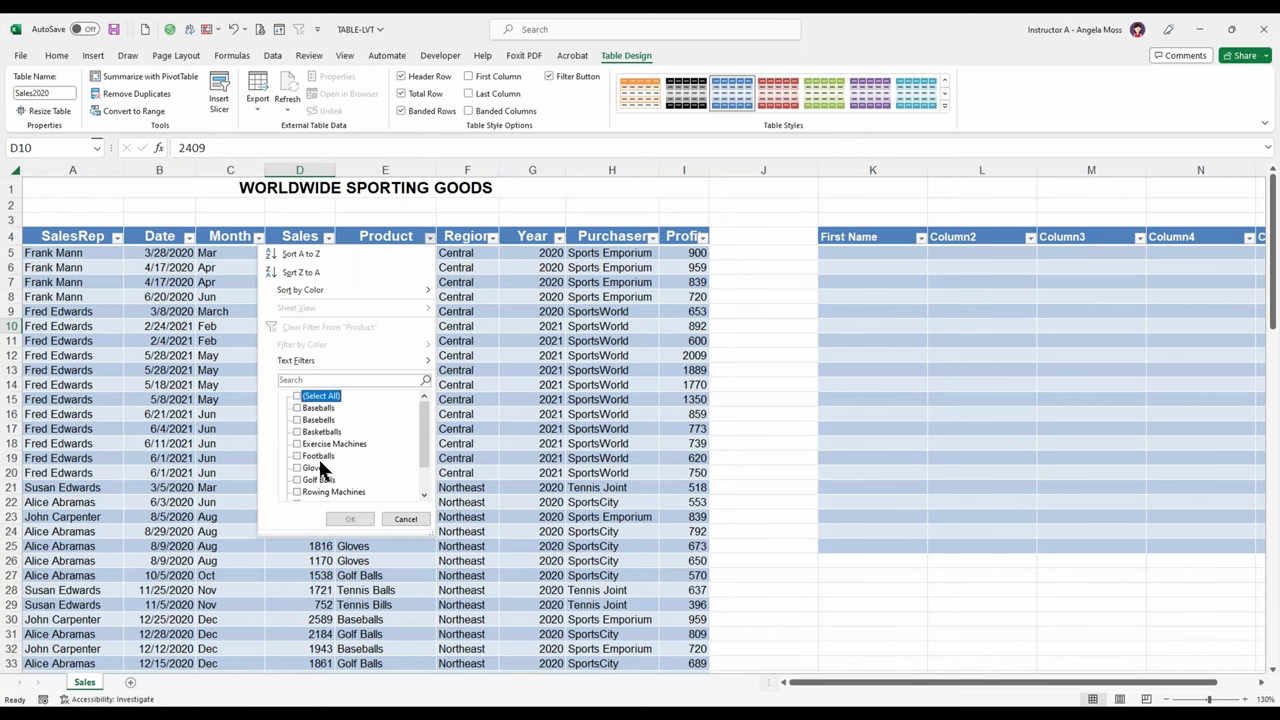
click(296, 408)
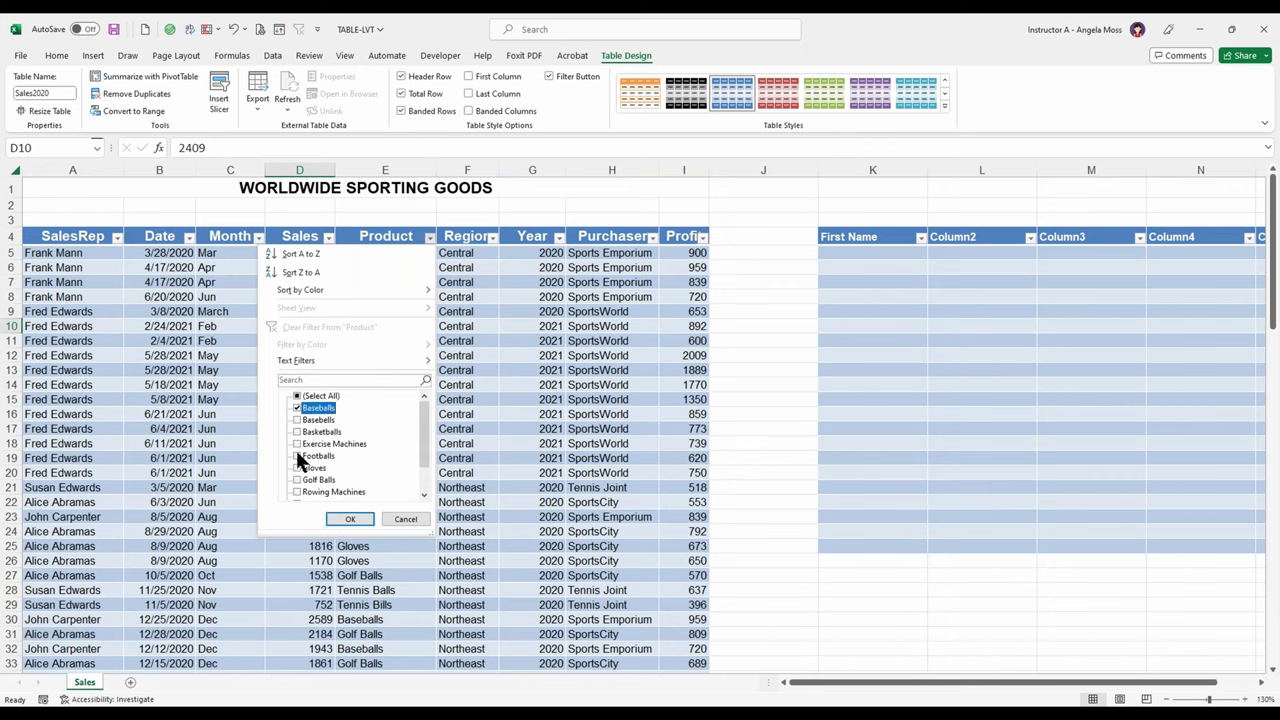
click(296, 479)
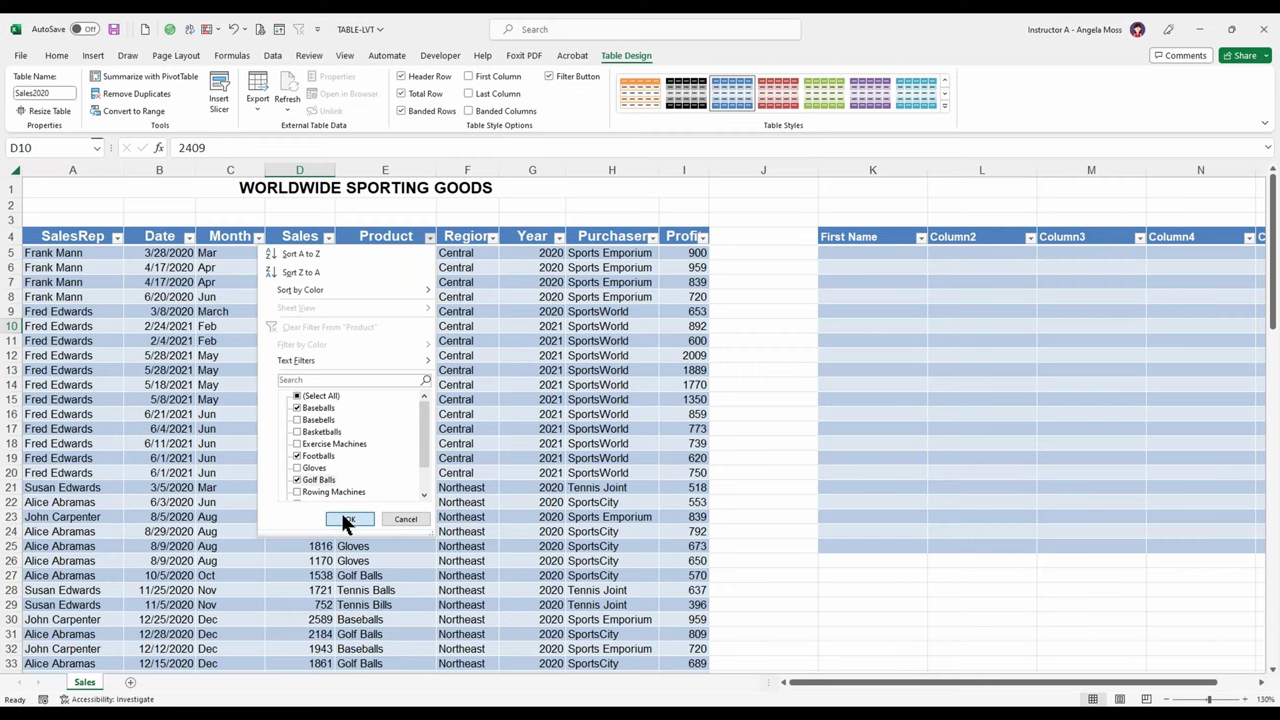
click(348, 520)
scroll(432, 472, down, 4)
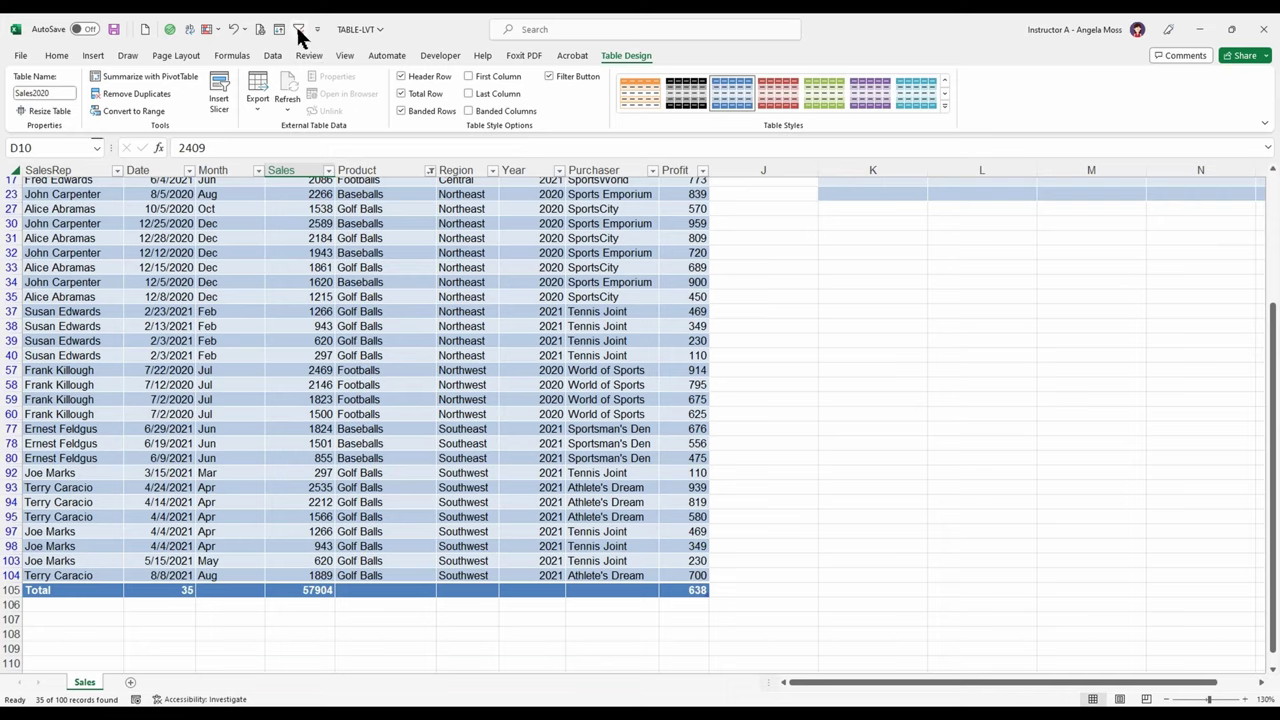
Clear the three-product filter and look at the text filter options of the Product column
key(ctrl+z)
scroll(317, 216, up, 5)
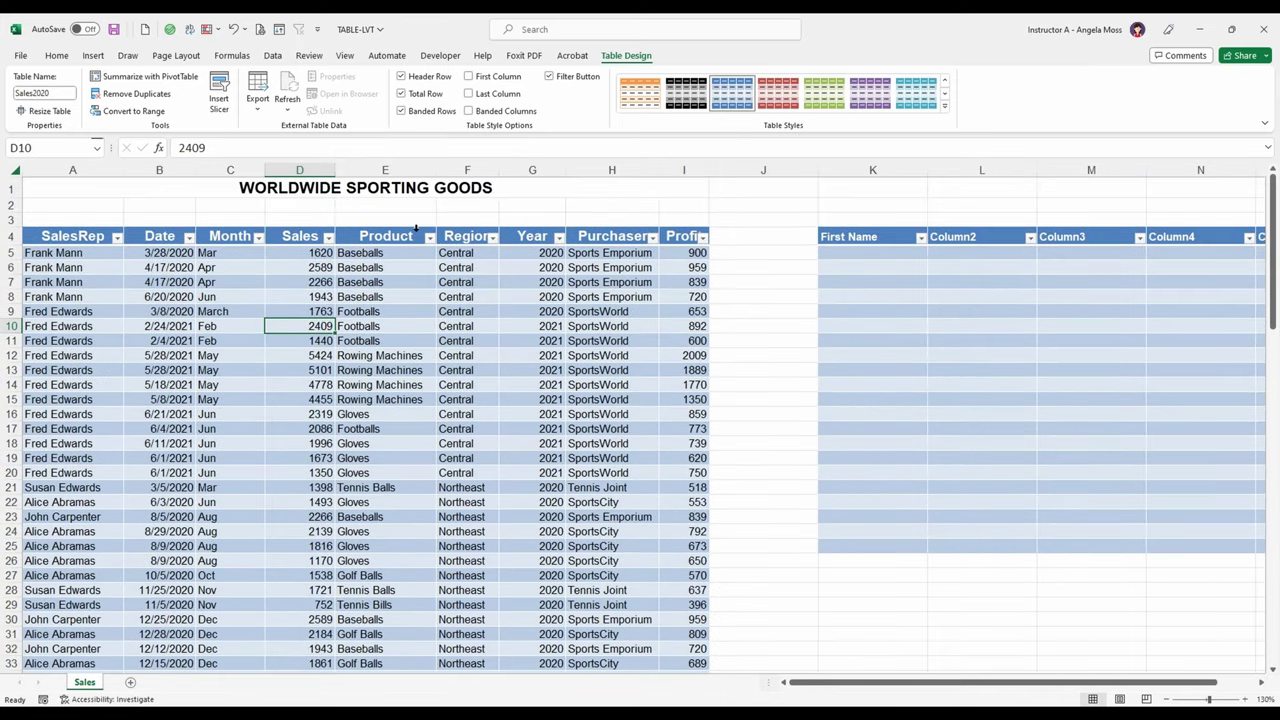
click(430, 238)
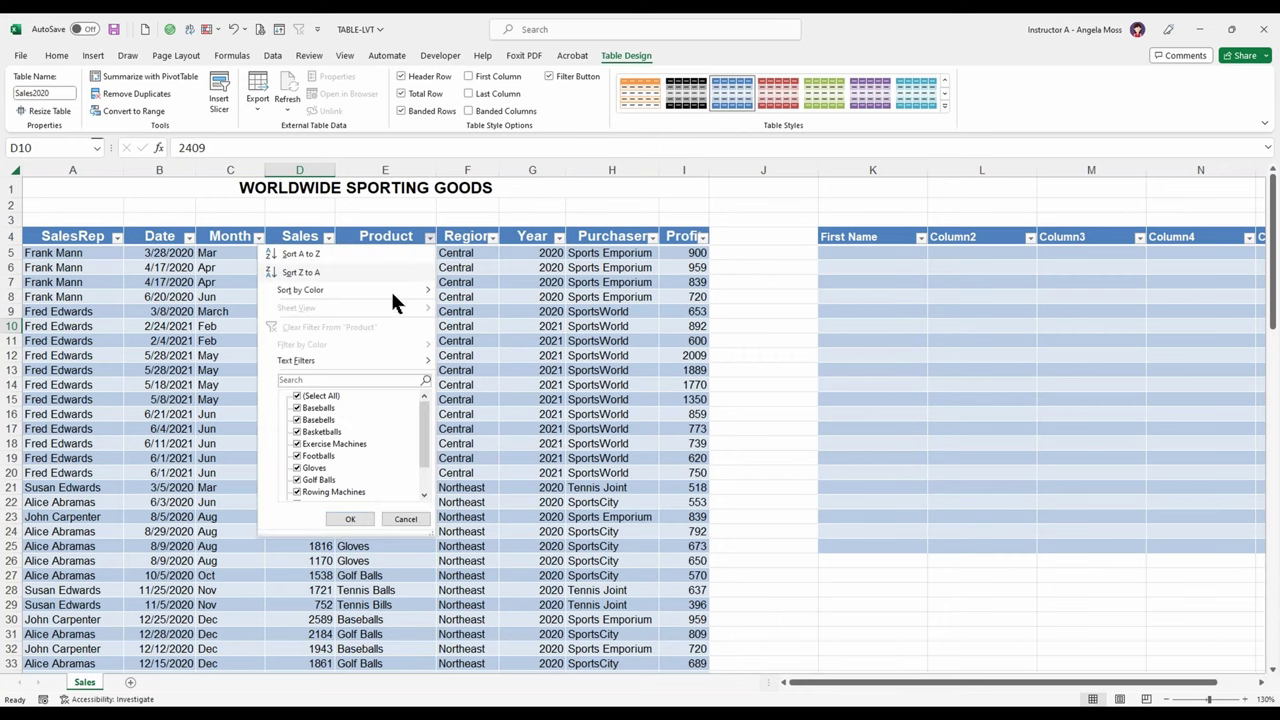
mouse_move(386, 358)
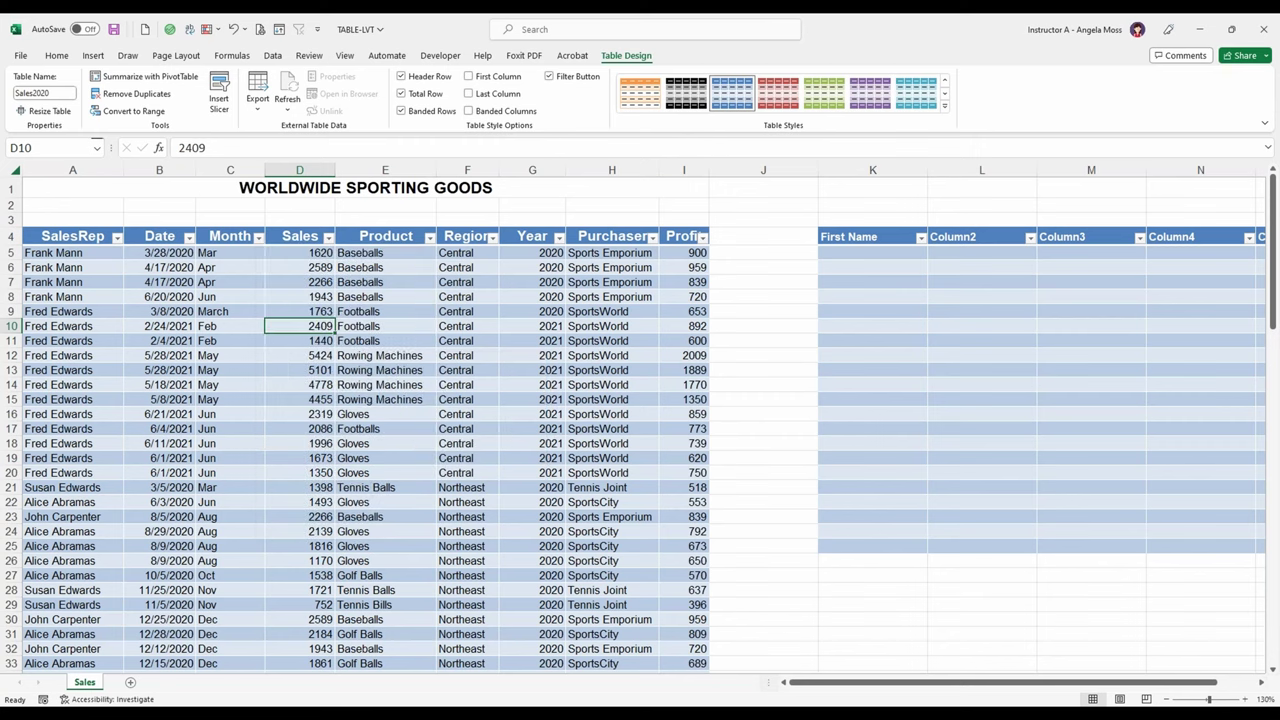
Apply a custom text filter to the Purchaser column for rows that contain "sports"
click(628, 244)
click(652, 237)
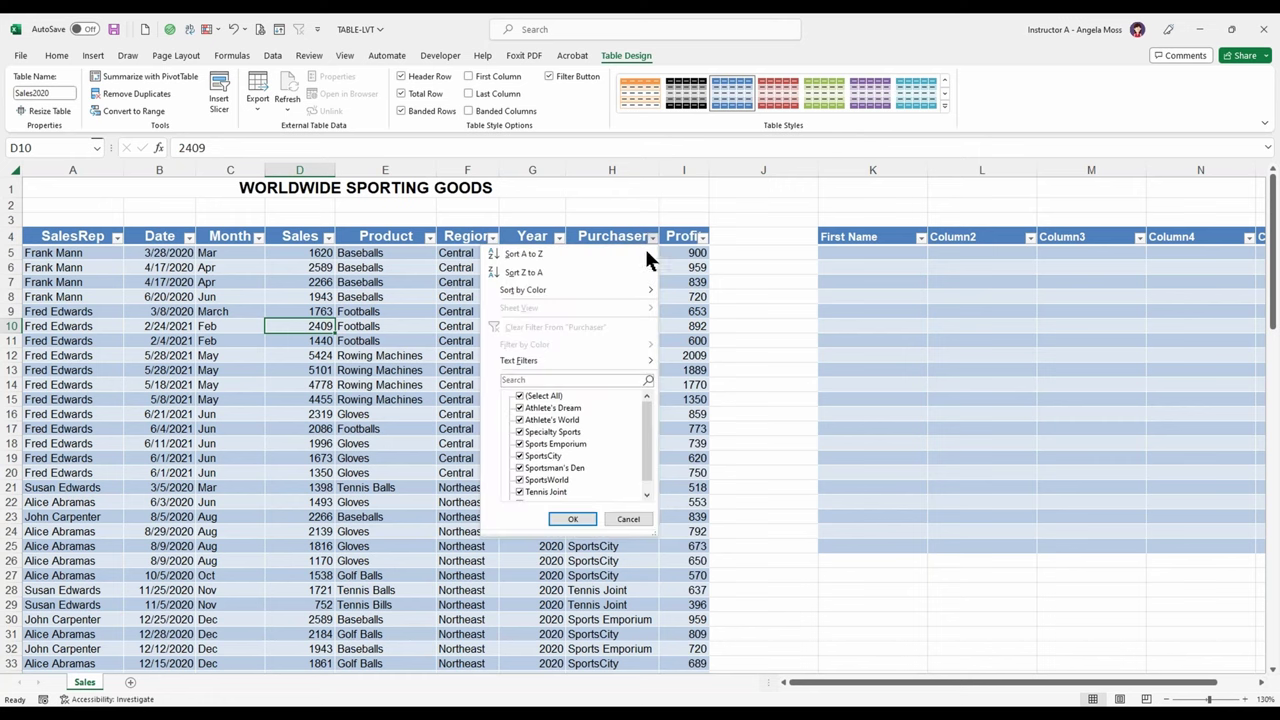
mouse_move(607, 362)
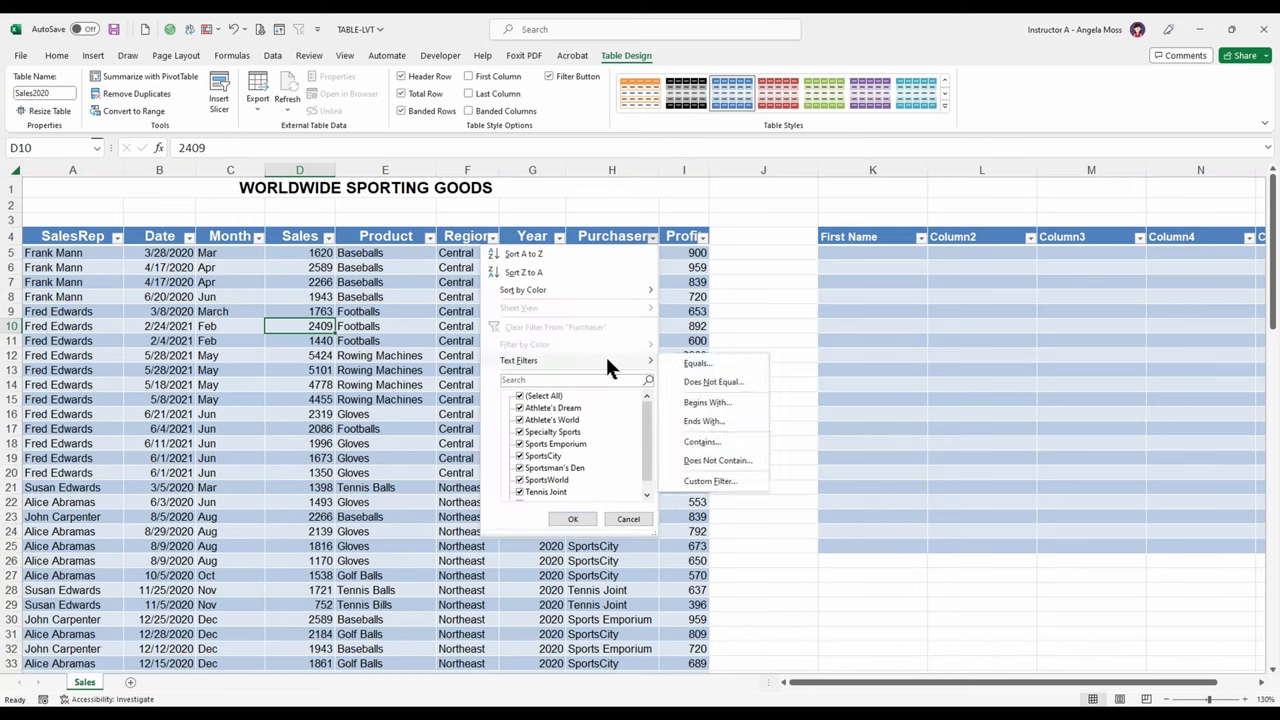
click(710, 441)
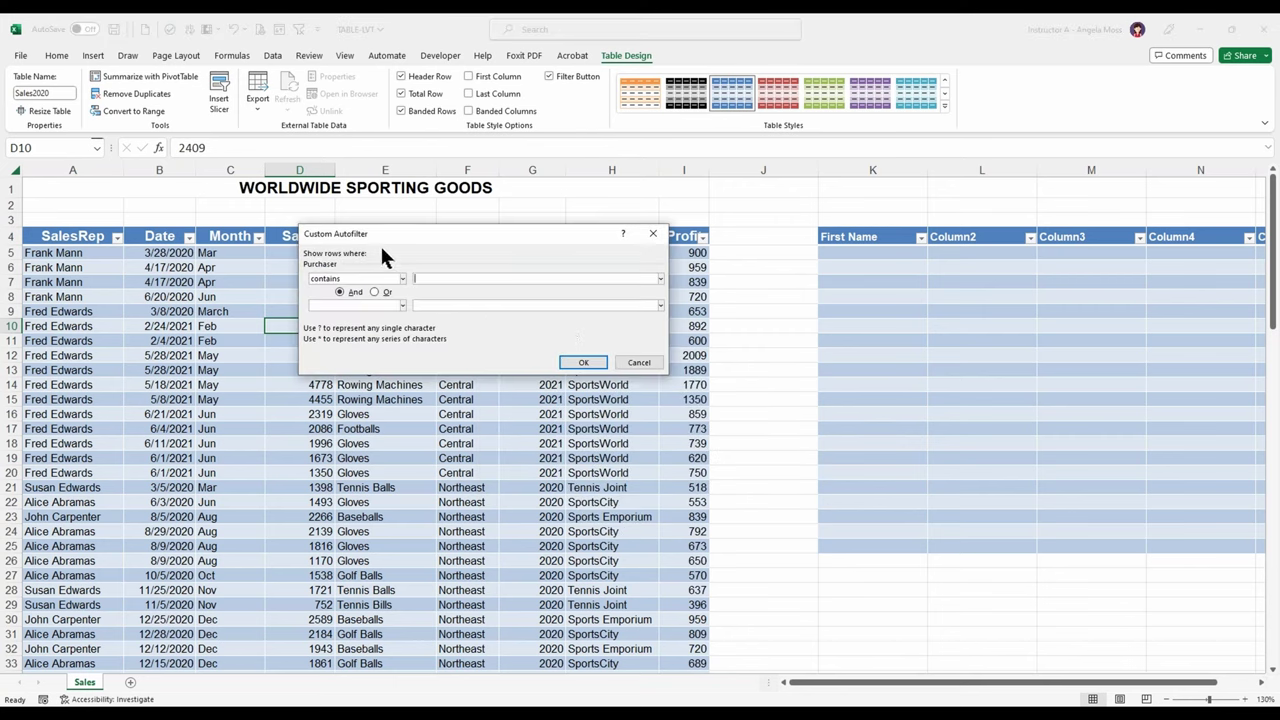
click(351, 234)
click(343, 284)
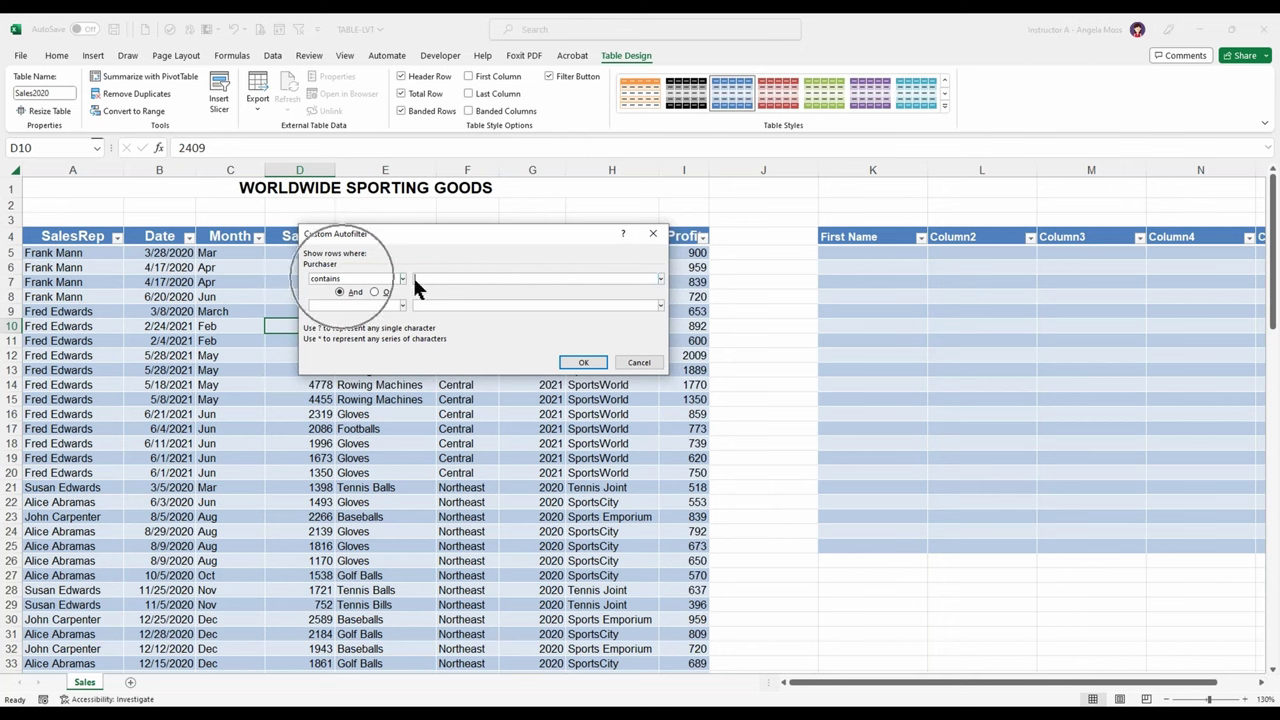
text(sport)
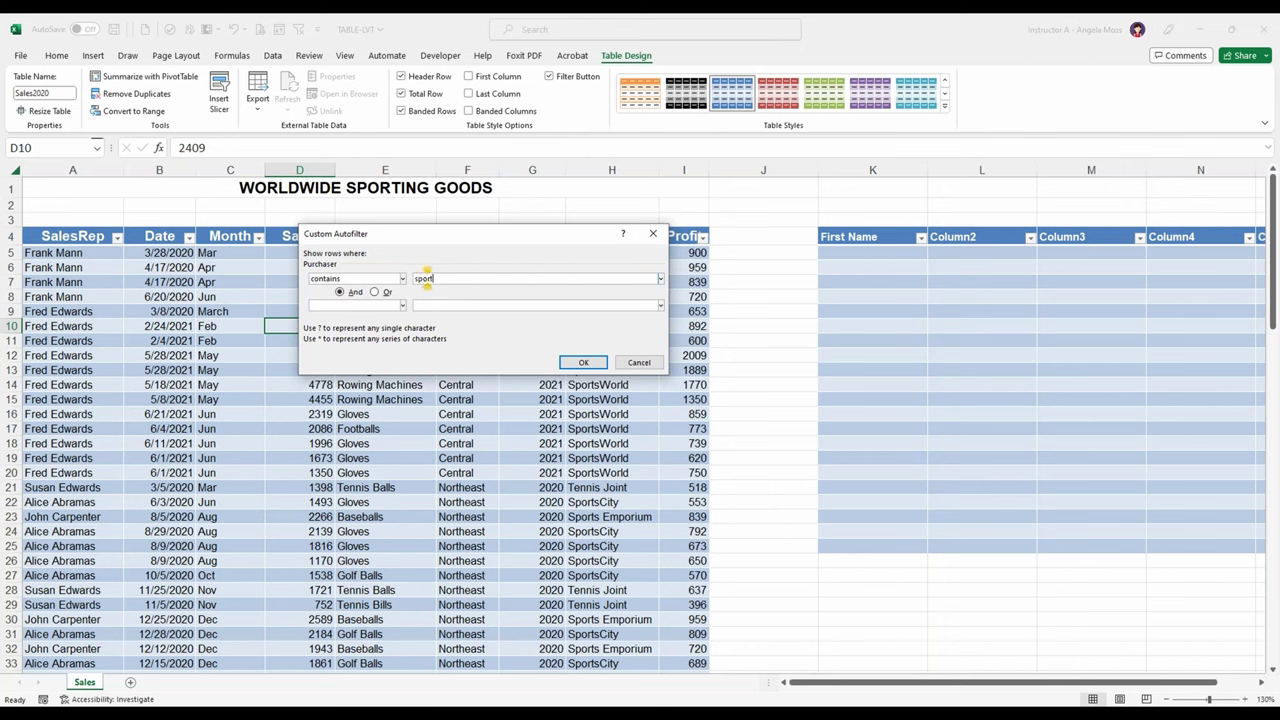
text(s)
click(580, 364)
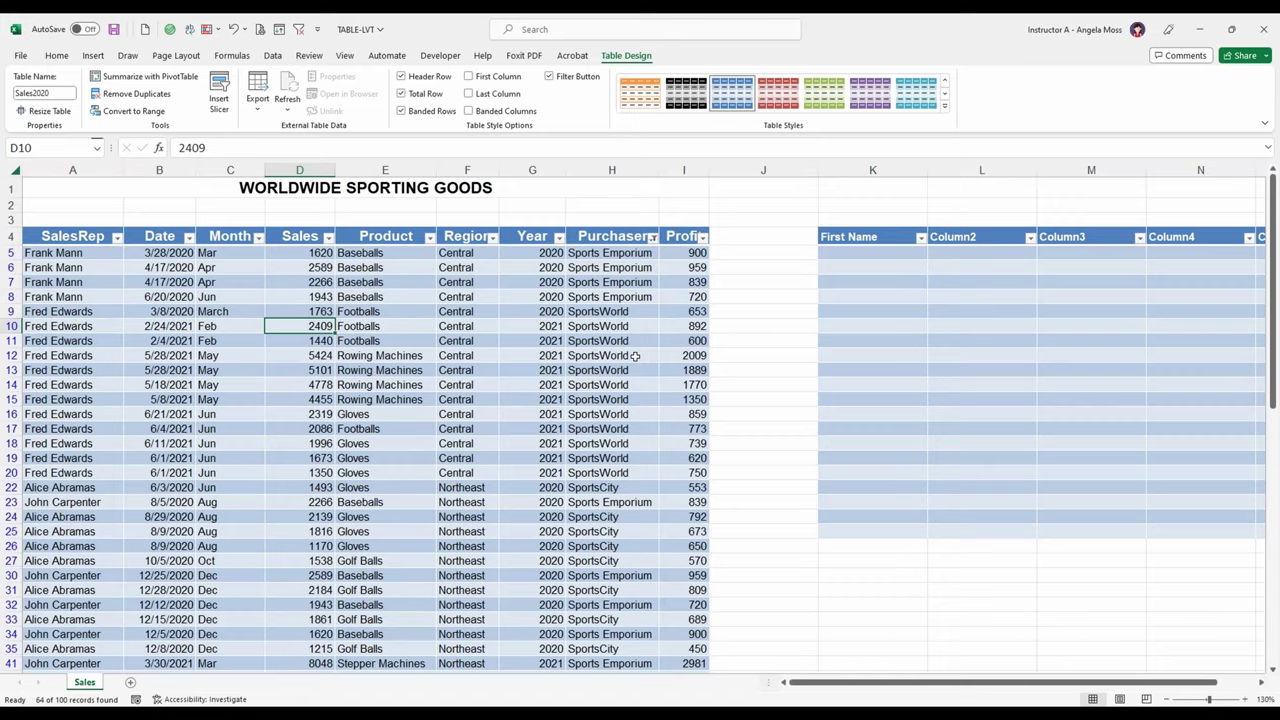
Review the filtered records and look at the Purchaser column's filter options without changing them
scroll(634, 356, down, 1)
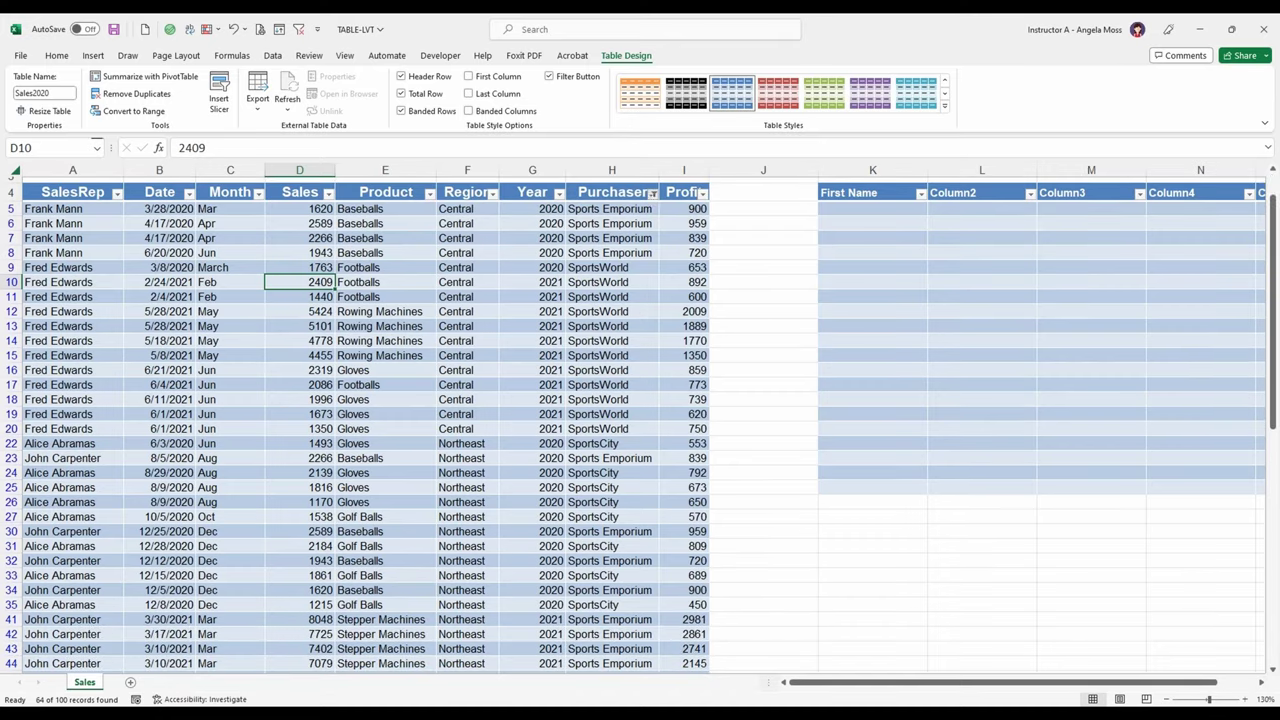
click(652, 192)
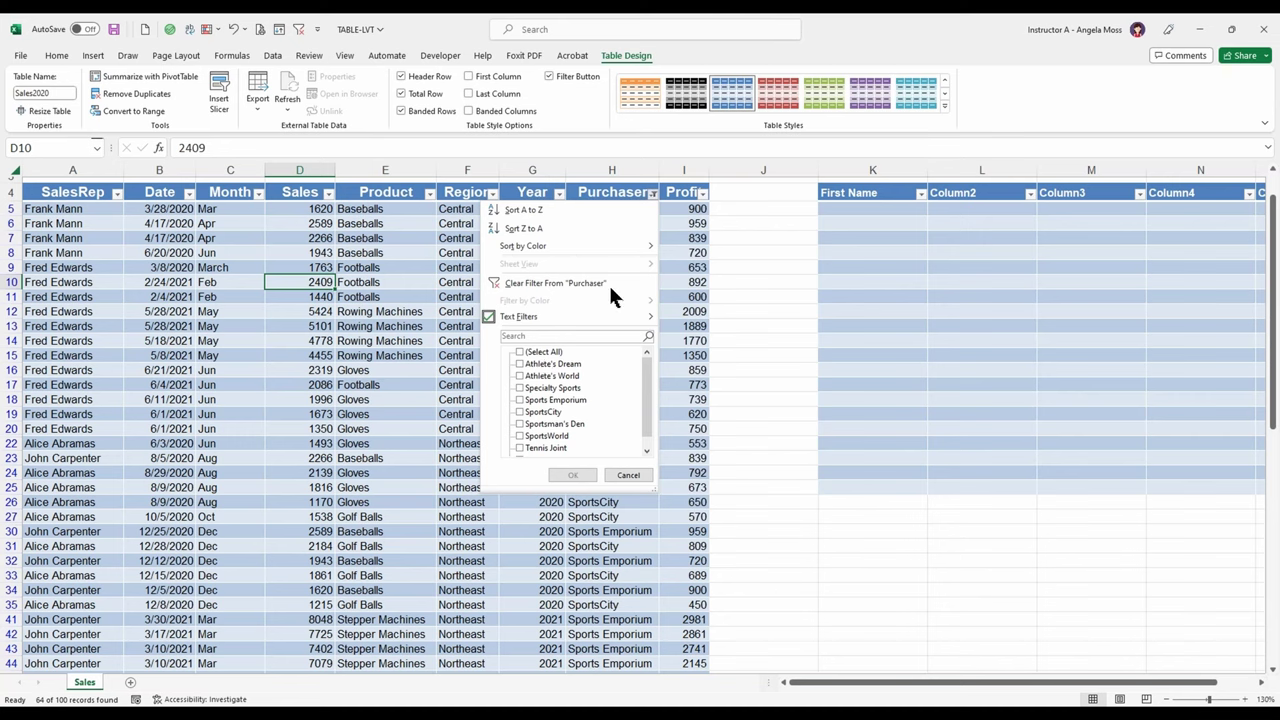
click(630, 197)
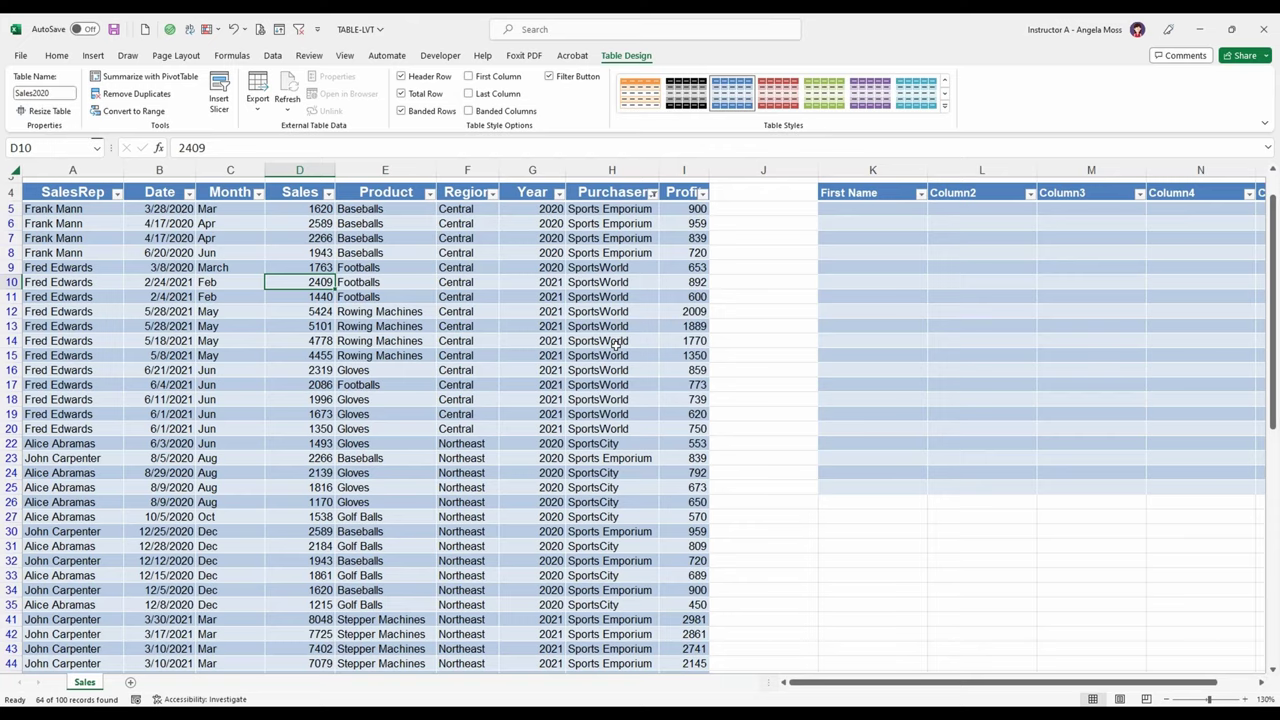
Extend the Purchaser column's "contains sports" filter with an And condition that excludes entries containing "city"
scroll(615, 345, down, 5)
scroll(615, 345, down, 5)
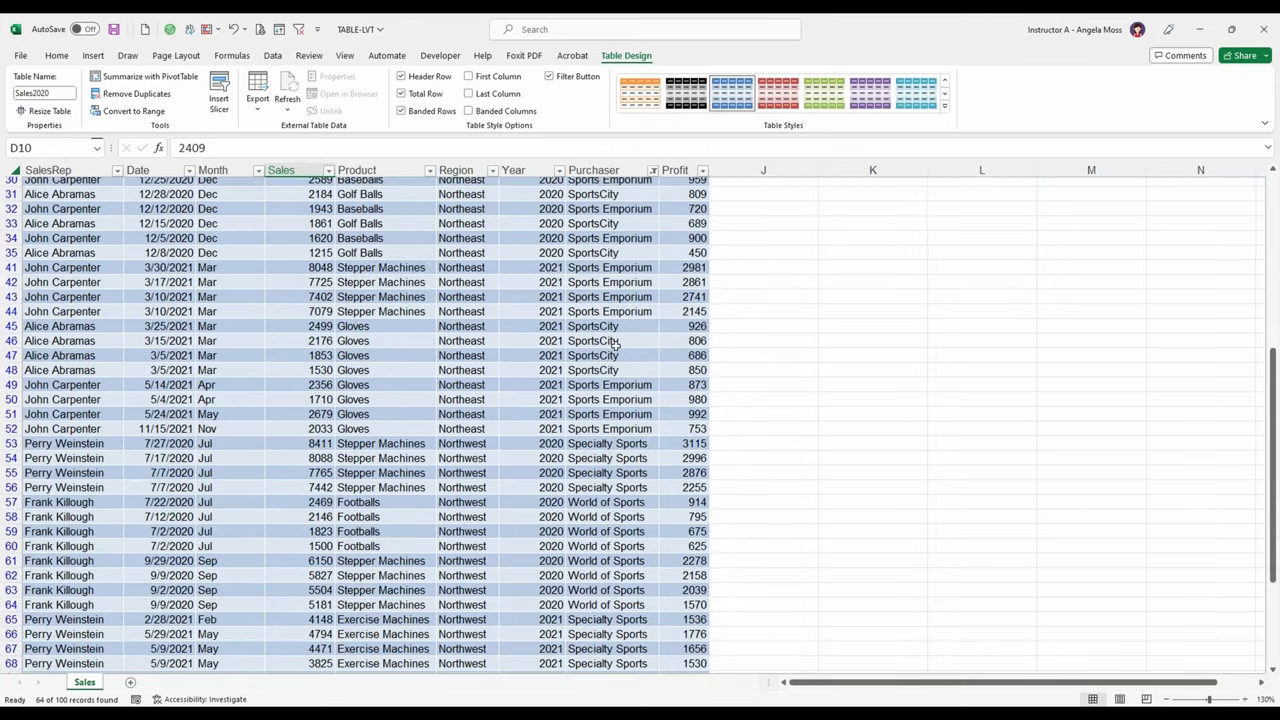
scroll(615, 345, up, 13)
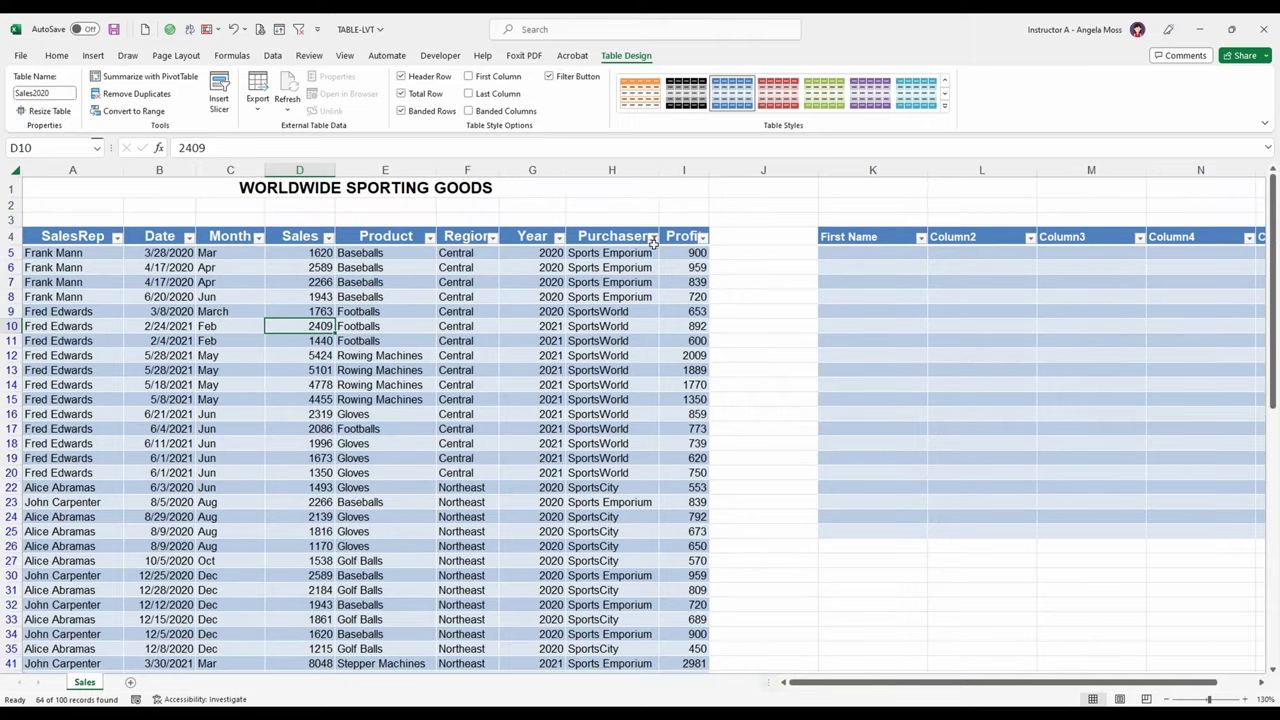
click(651, 237)
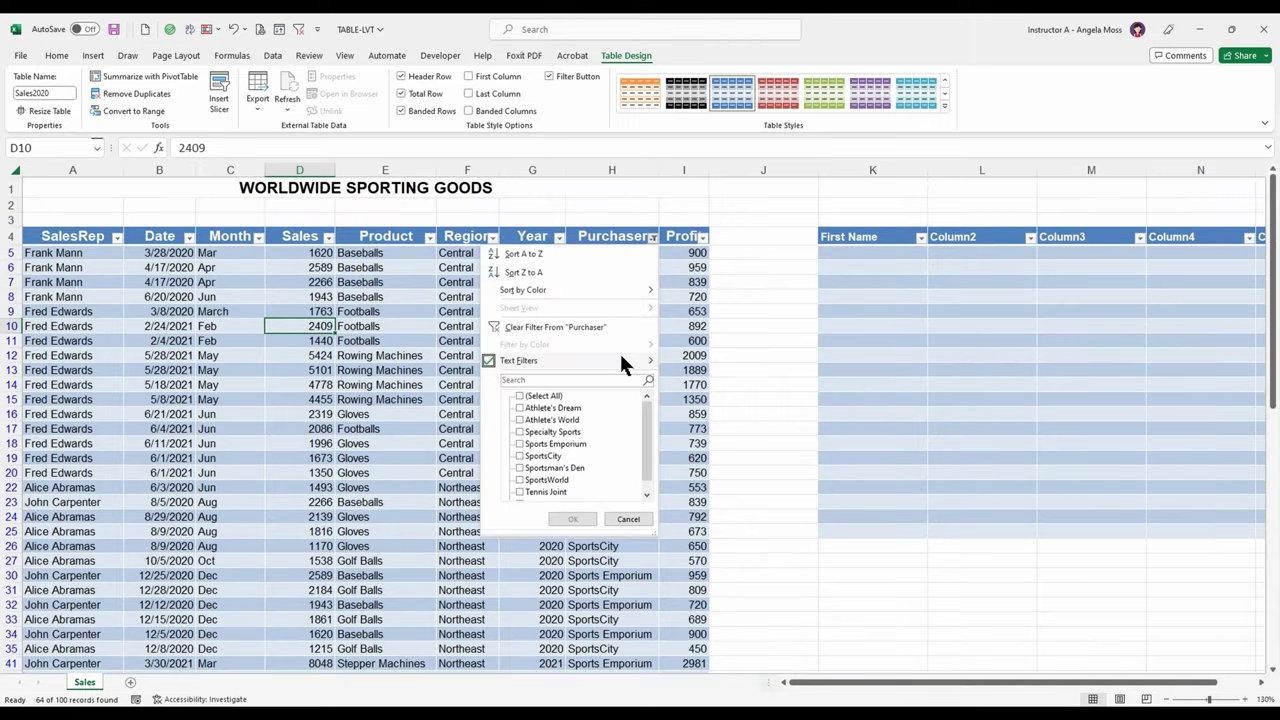
mouse_move(619, 351)
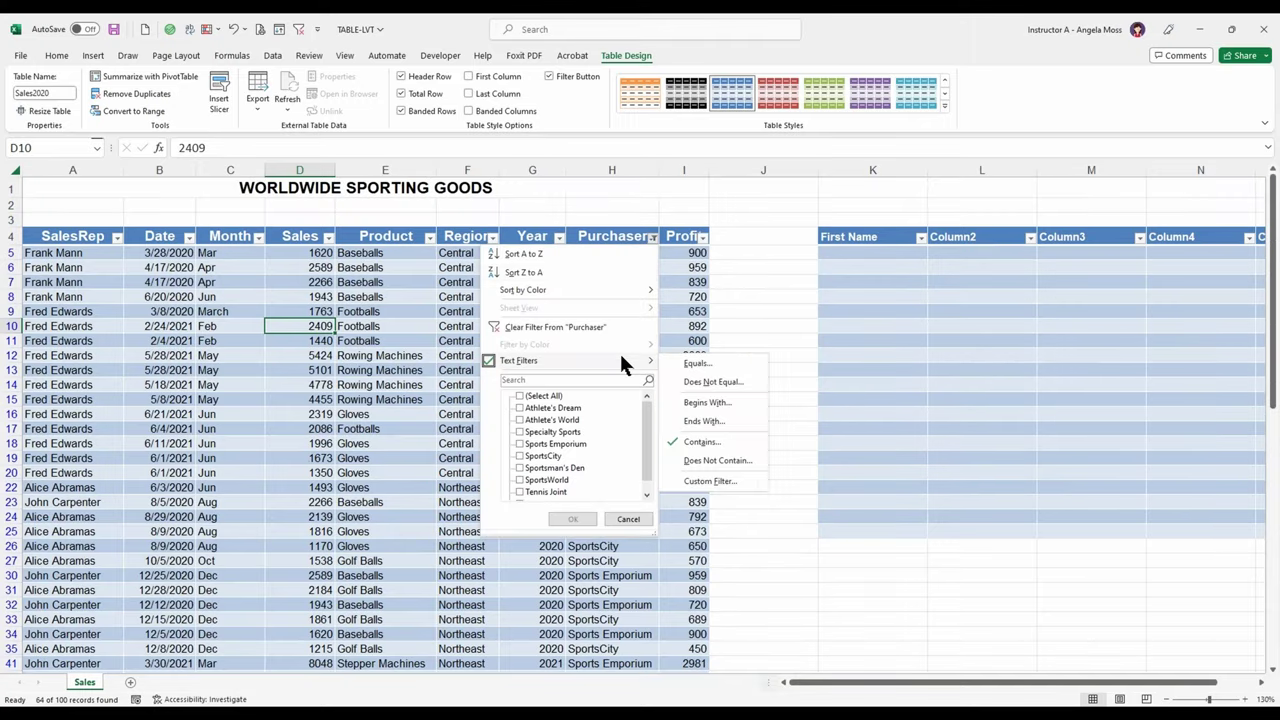
click(700, 443)
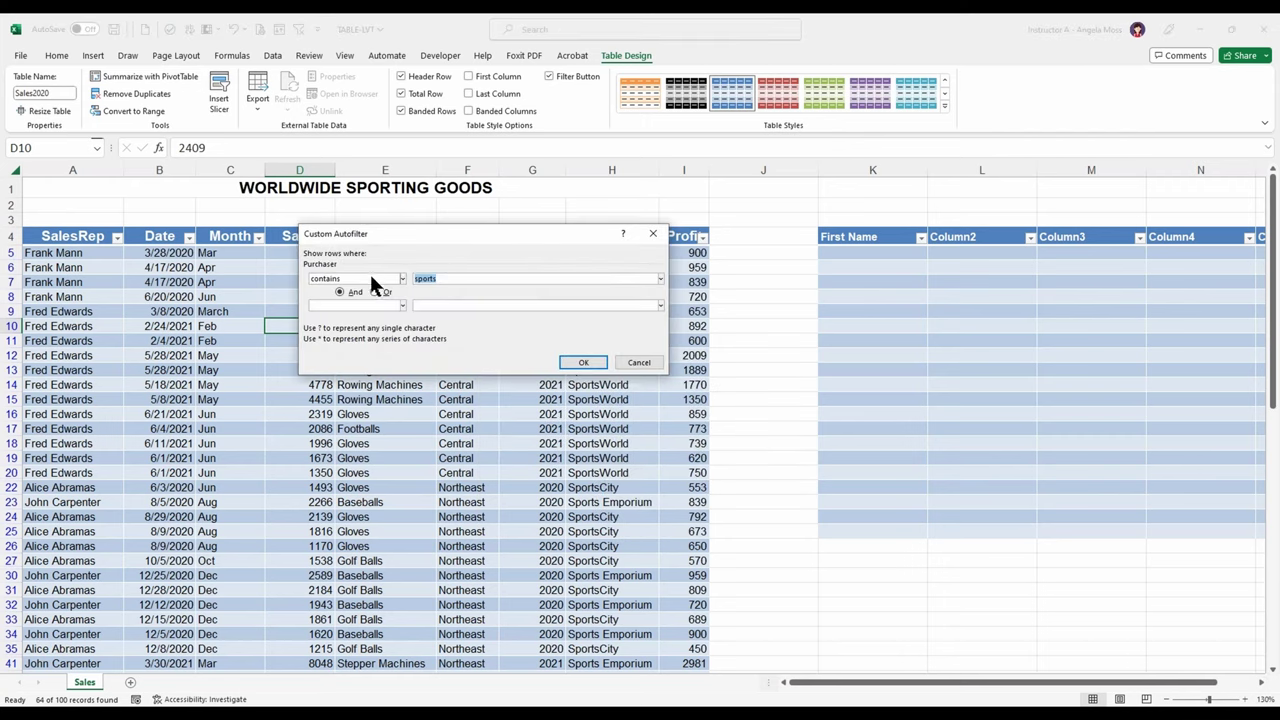
click(362, 305)
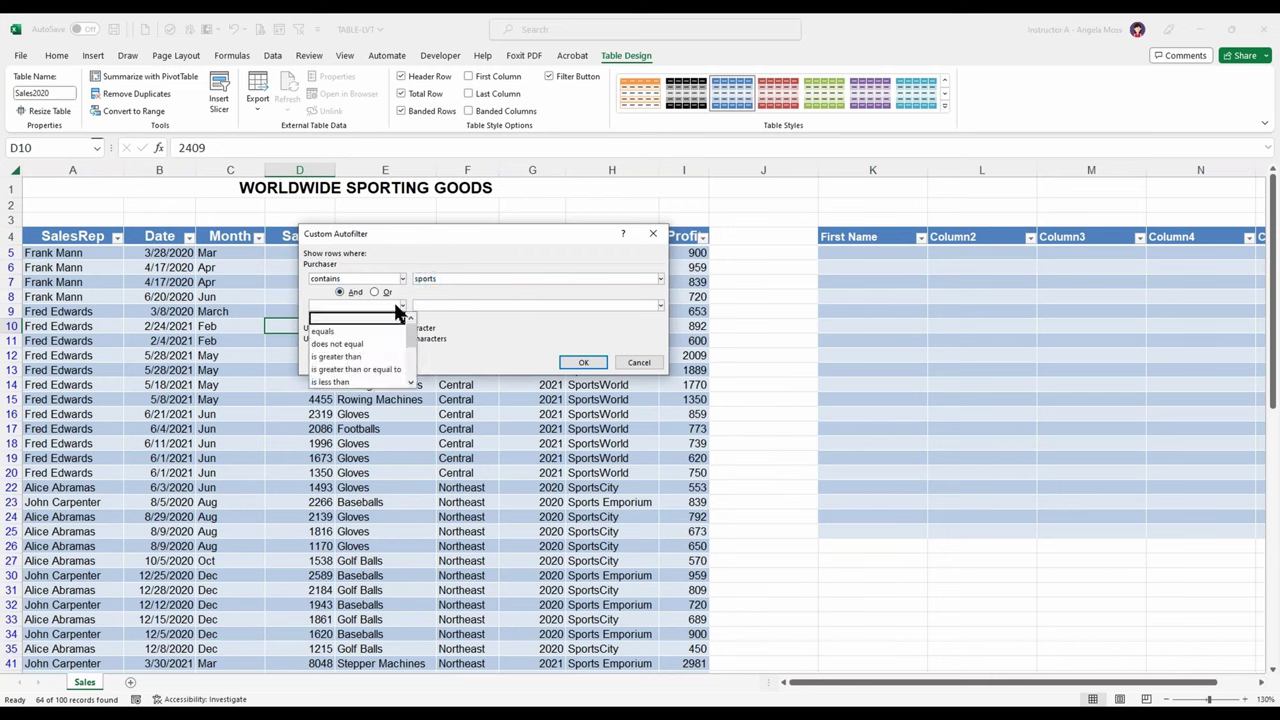
scroll(375, 337, down, 2)
scroll(377, 340, down, 1)
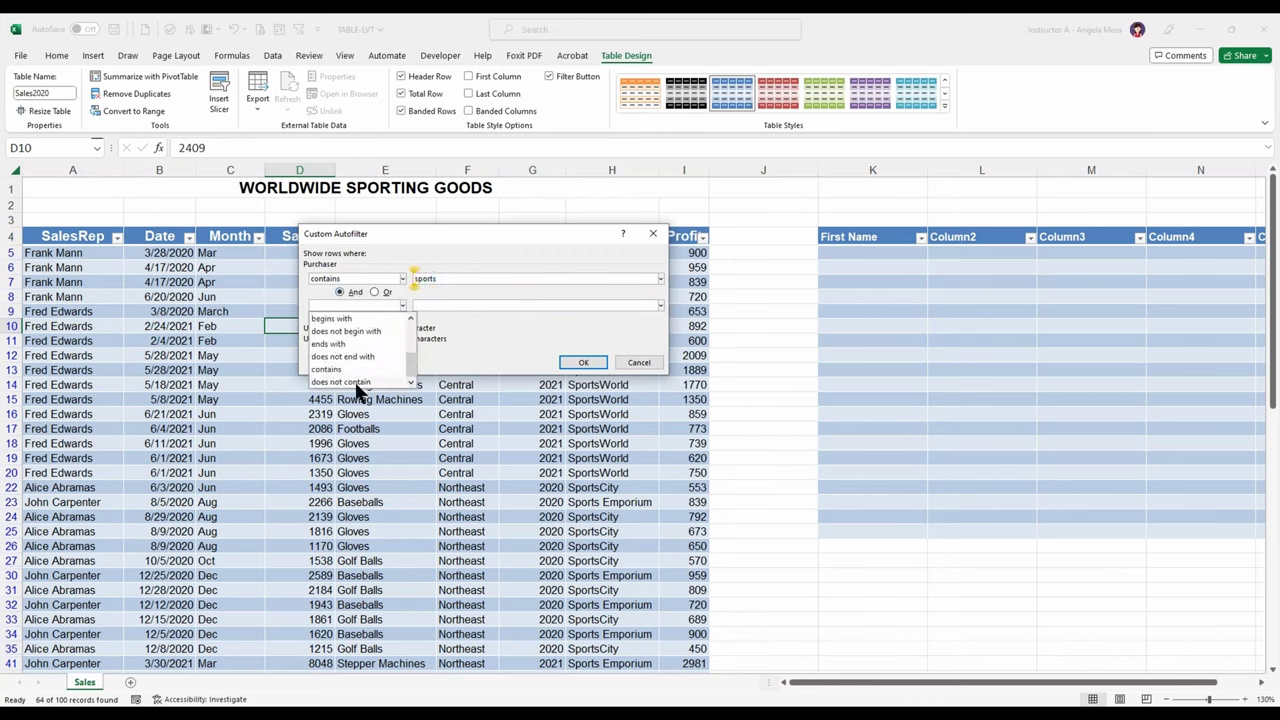
click(359, 383)
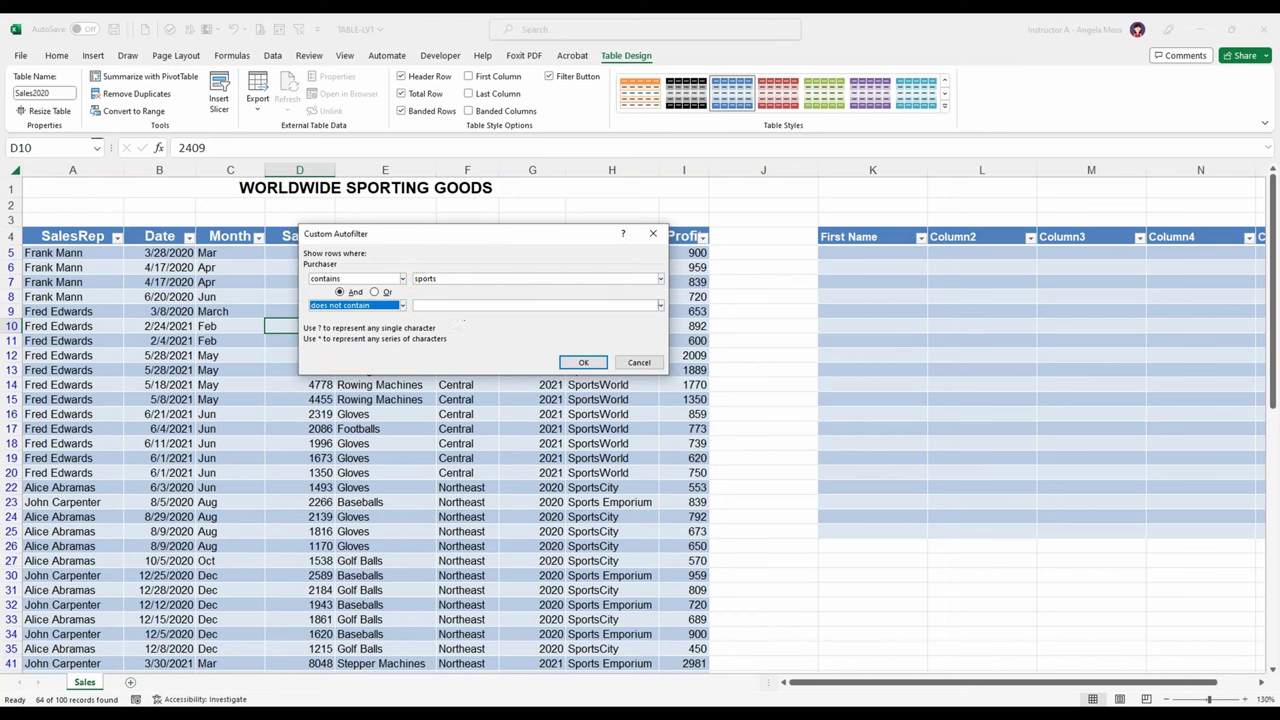
click(450, 305)
text(city)
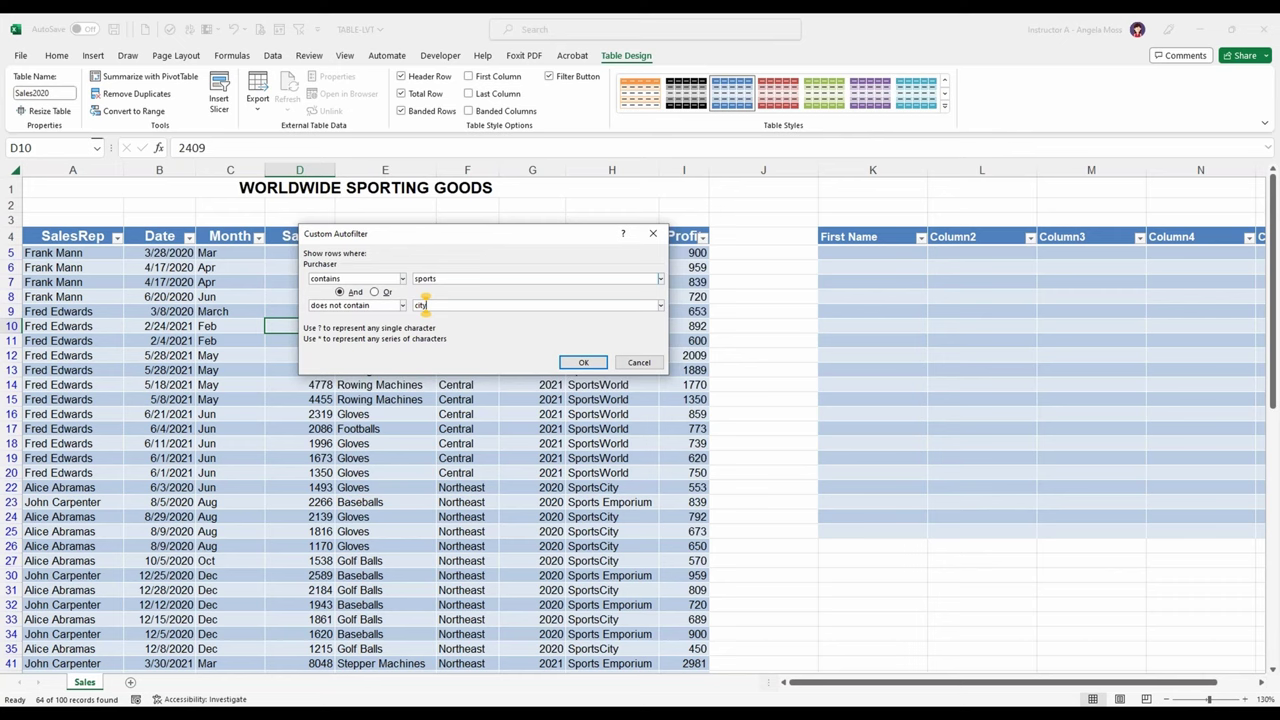
click(584, 362)
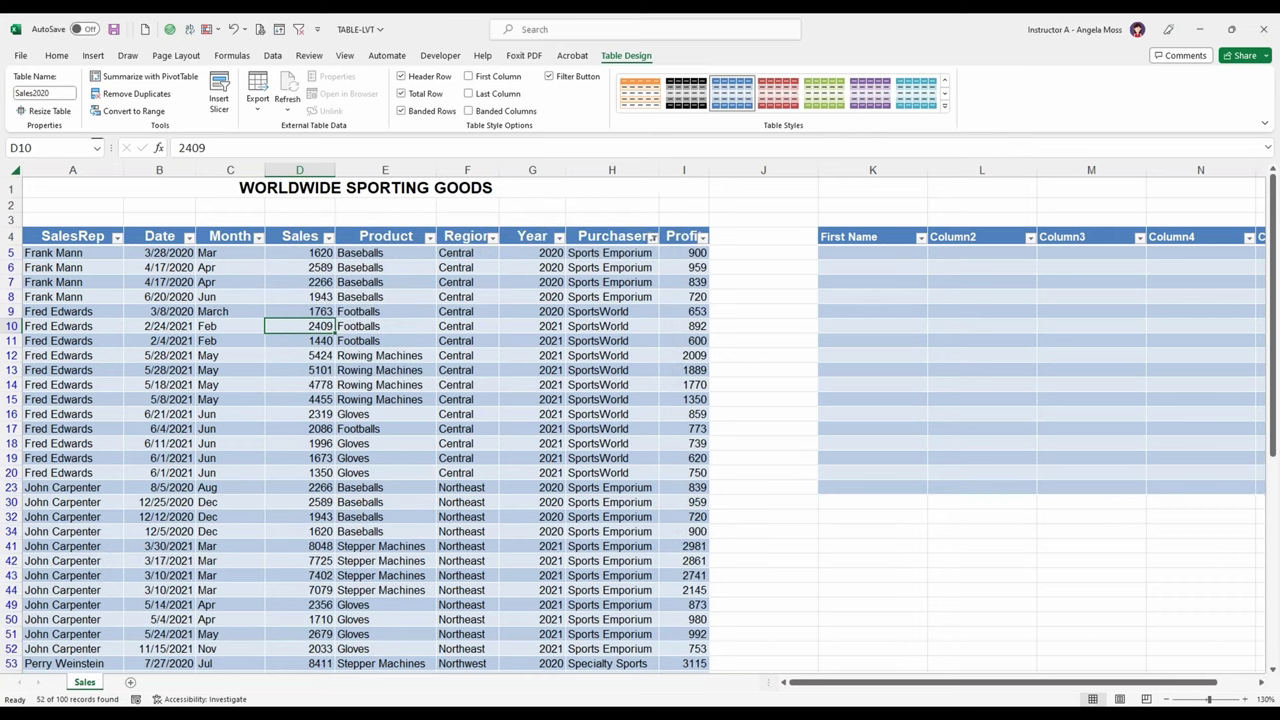
Review the filtered rows and change the Purchaser custom filter's logic from And to Or, keeping both conditions
scroll(640, 420, down, 1)
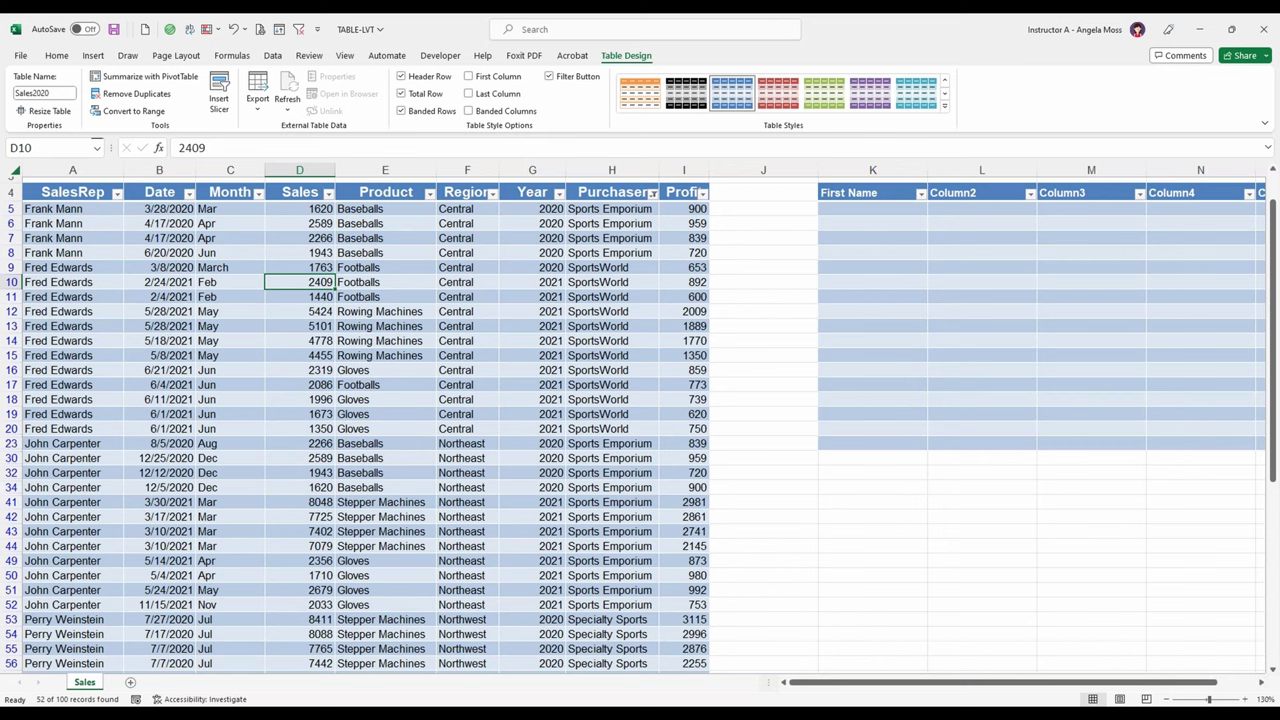
scroll(640, 420, down, 3)
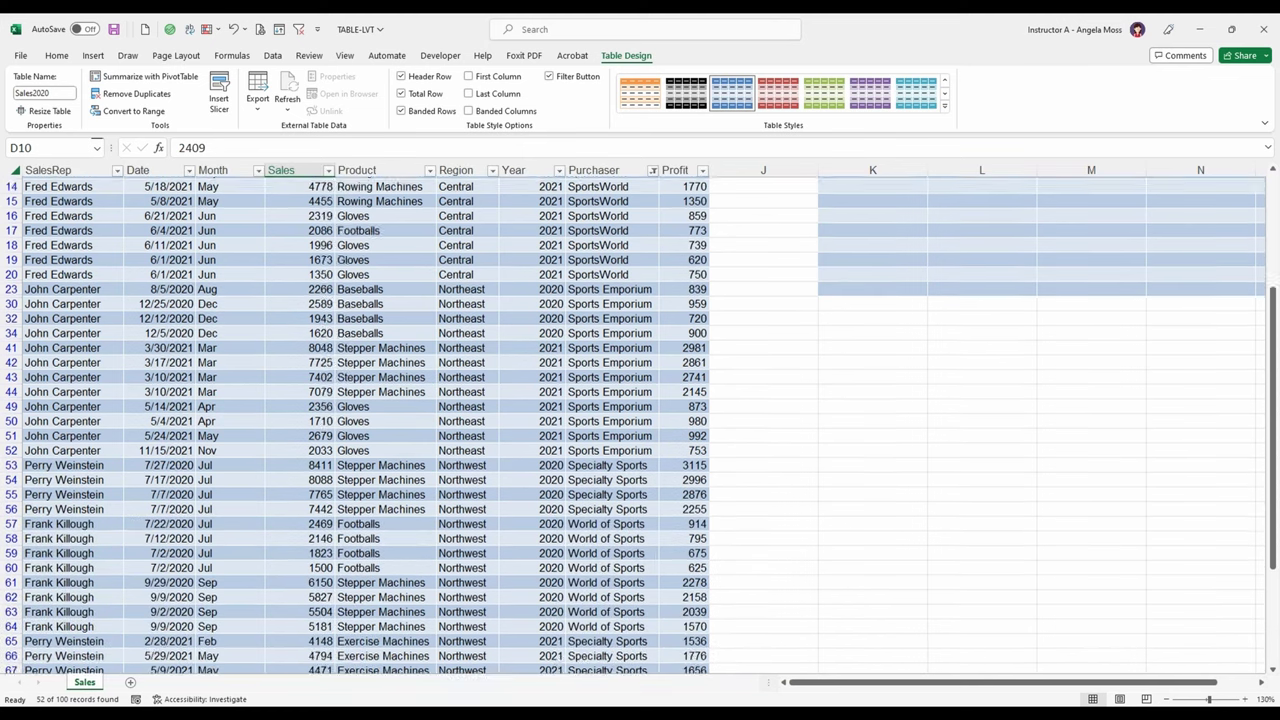
scroll(640, 420, down, 3)
scroll(640, 420, up, 5)
scroll(652, 200, up, 2)
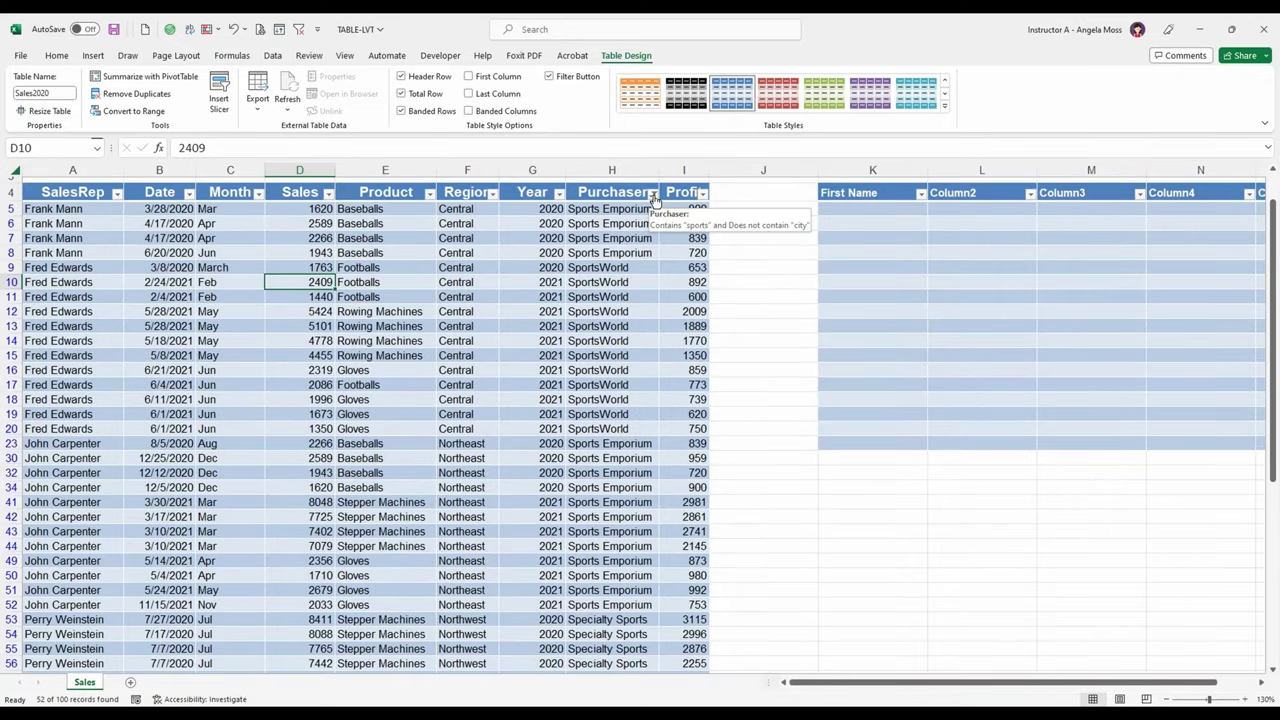
click(652, 193)
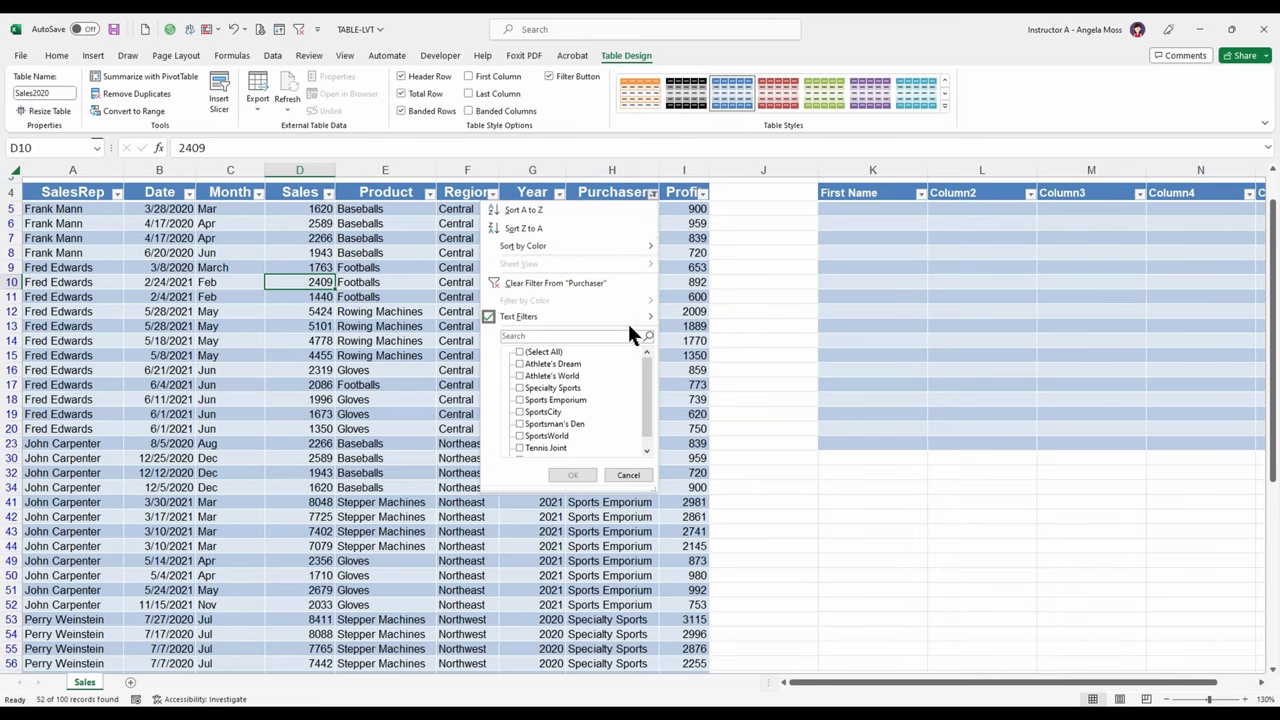
mouse_move(635, 314)
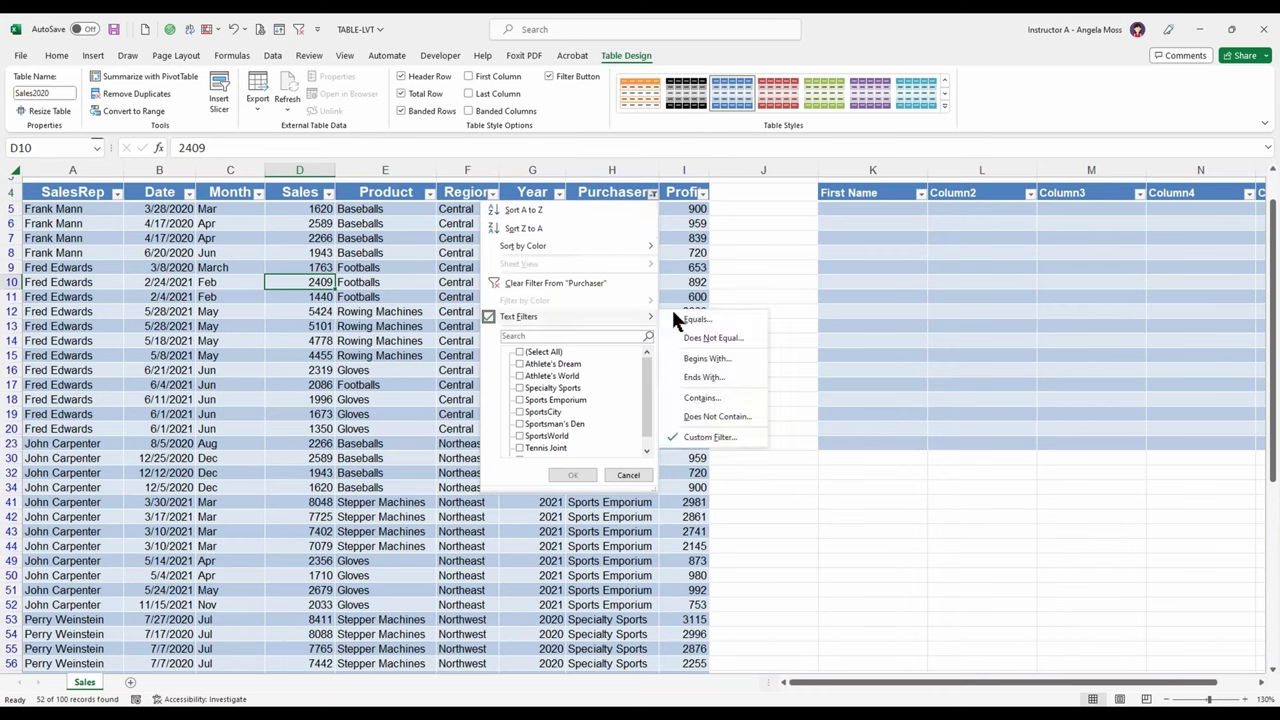
click(719, 437)
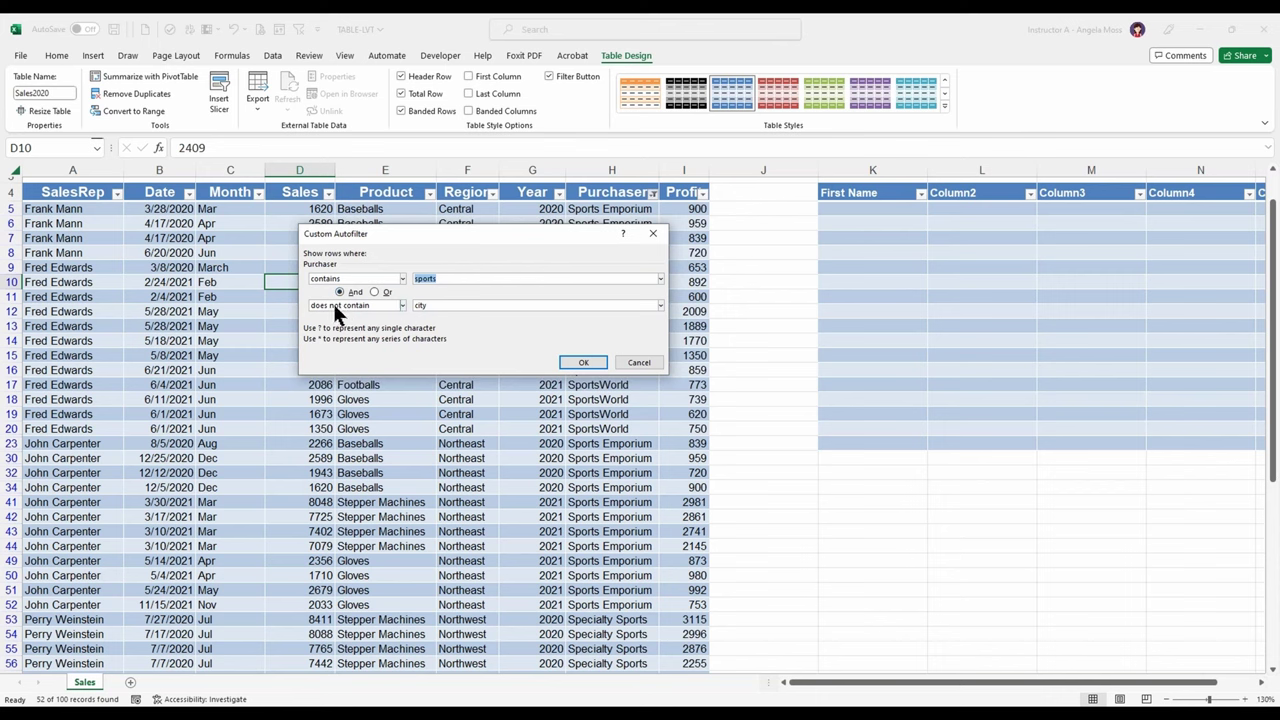
click(374, 292)
click(585, 363)
Check the rows and conditions of the Purchaser custom filter, and clear the filter from that column
scroll(588, 344, down, 1)
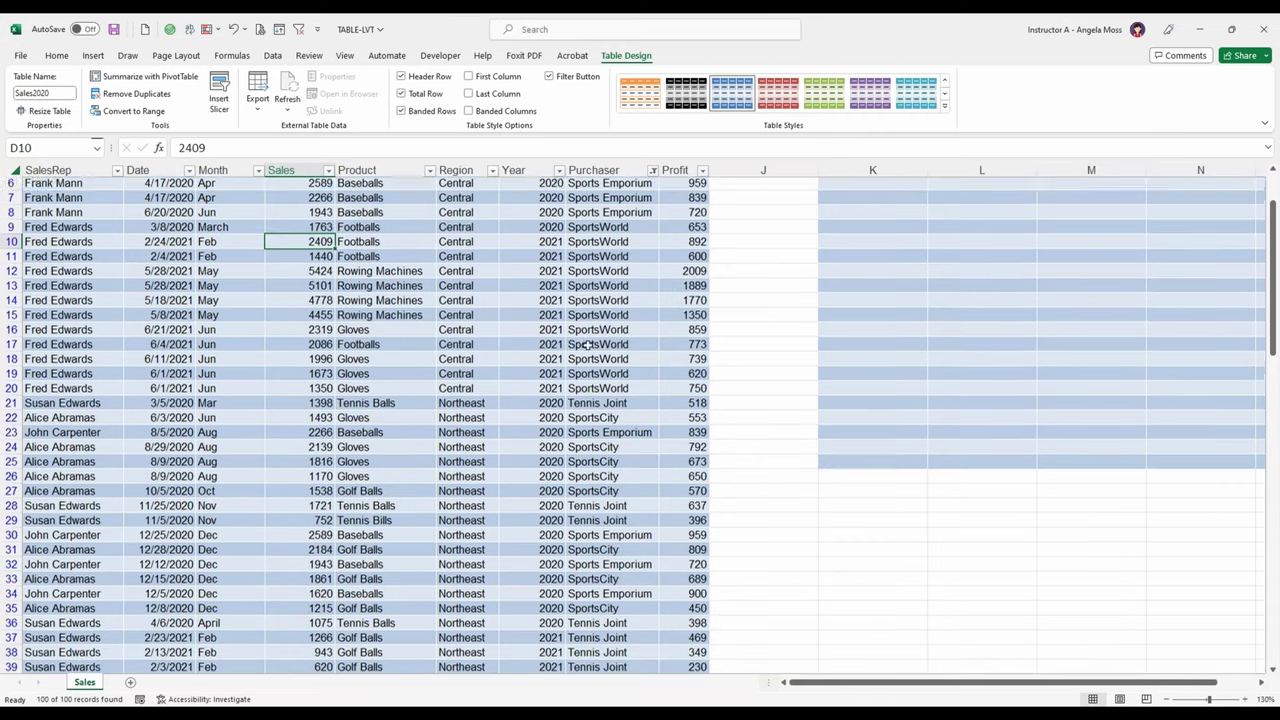
scroll(588, 344, down, 2)
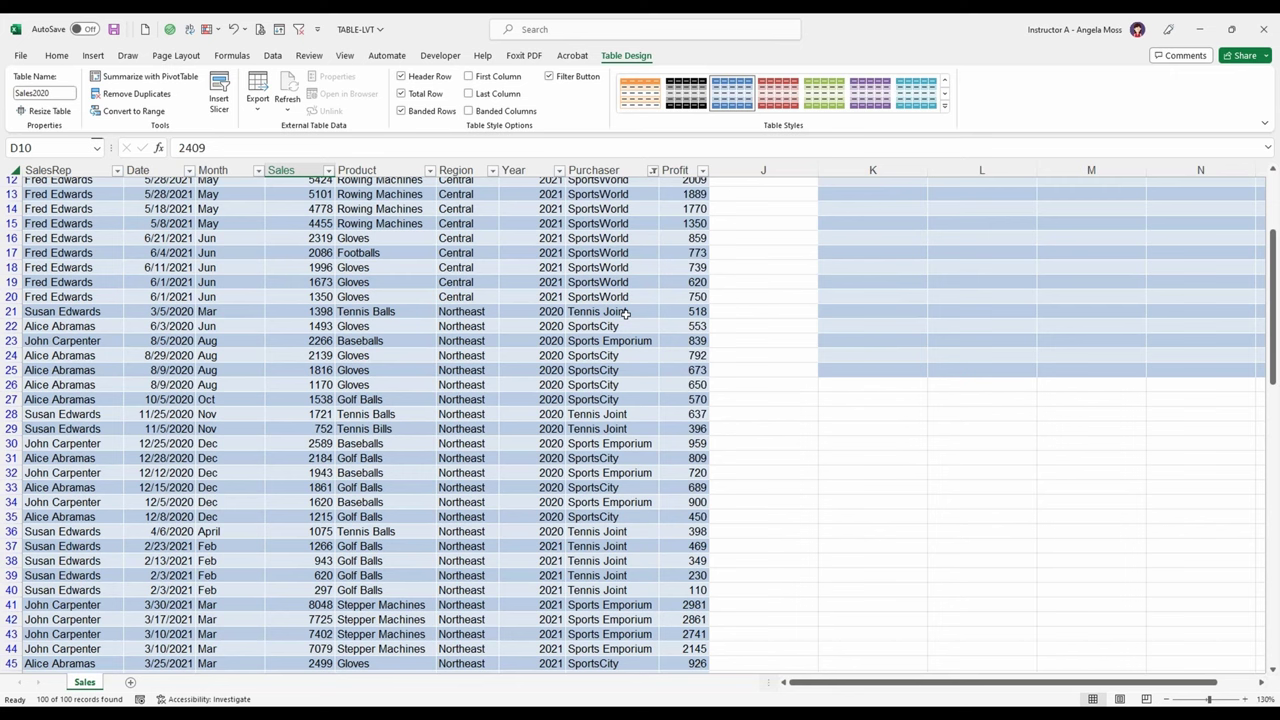
scroll(624, 313, down, 6)
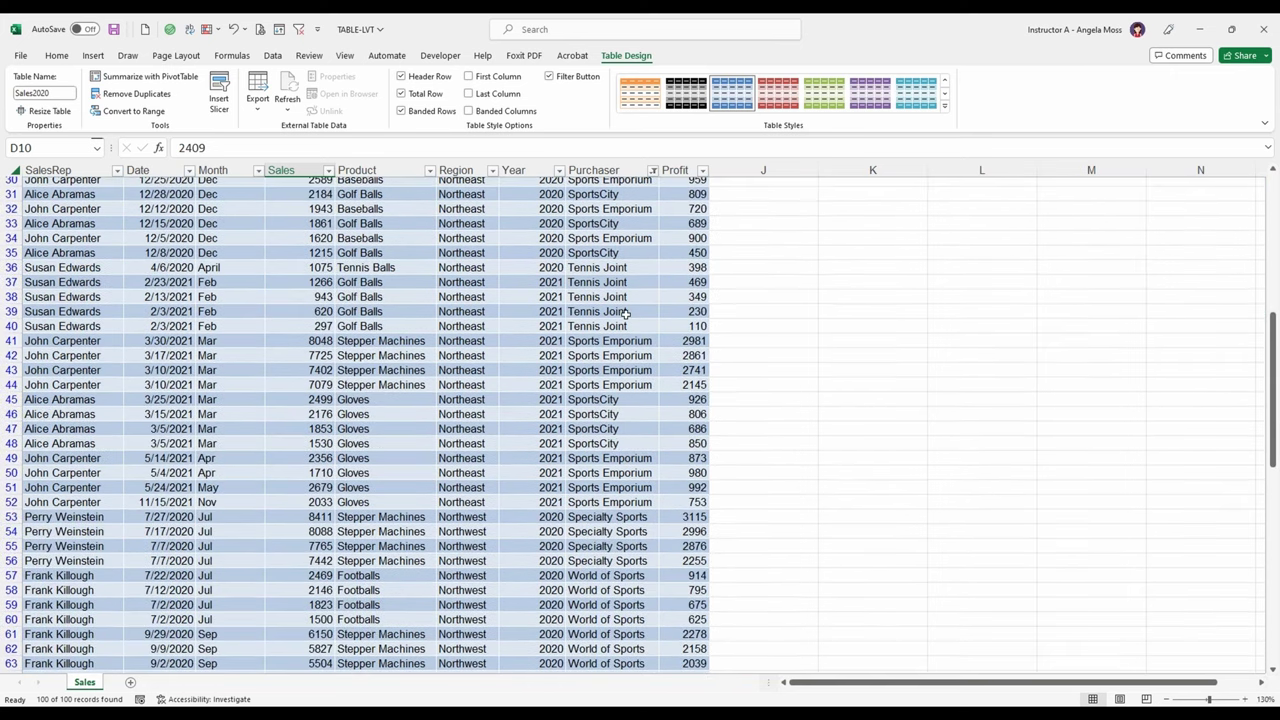
scroll(624, 313, up, 7)
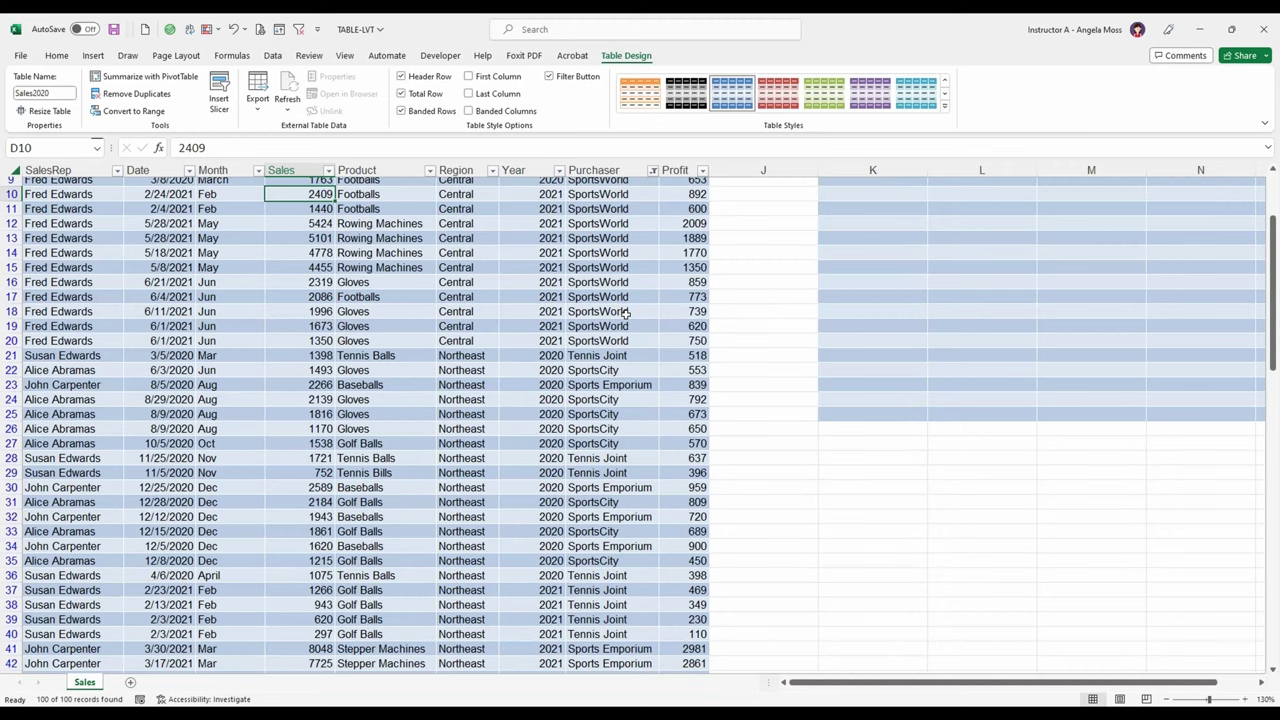
mouse_move(654, 172)
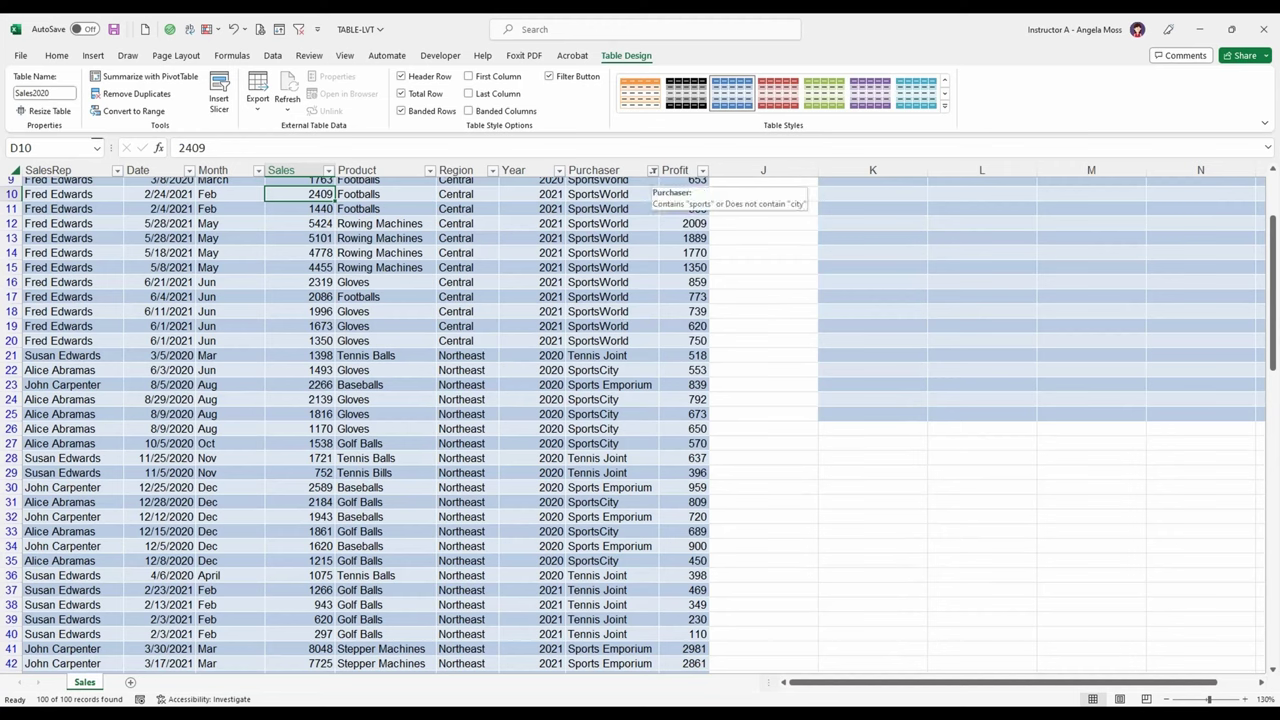
click(654, 172)
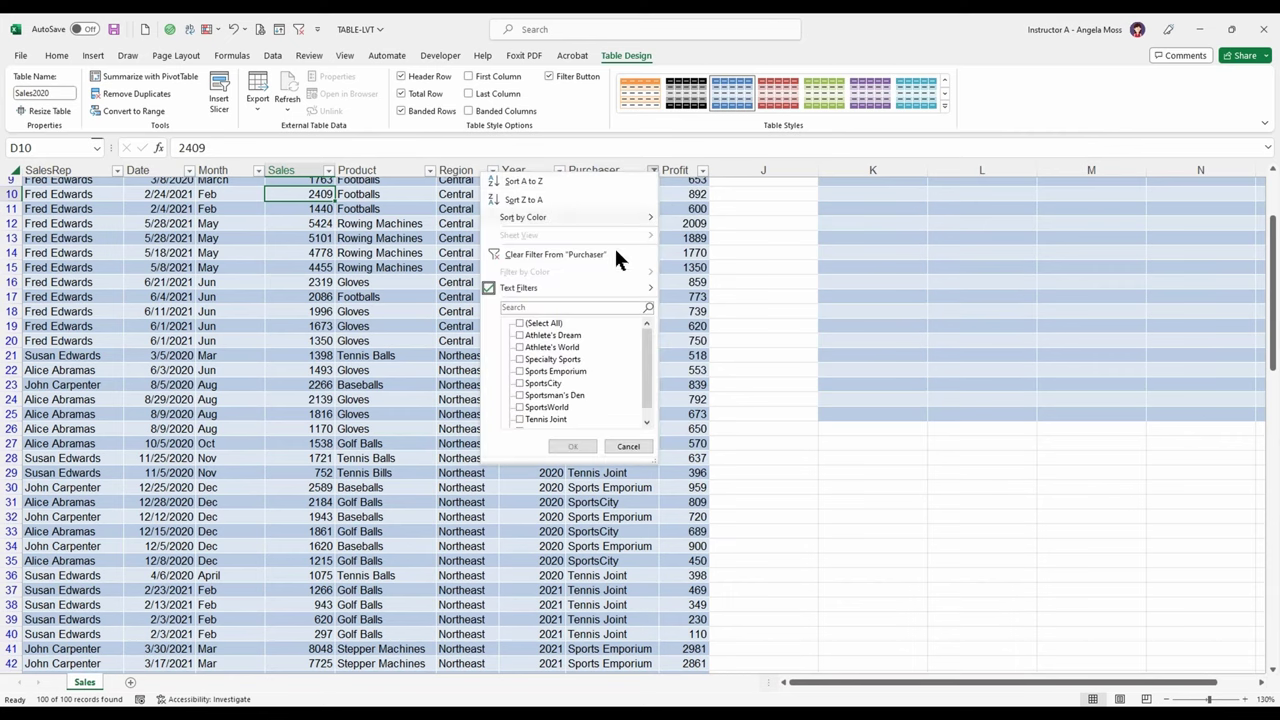
mouse_move(600, 287)
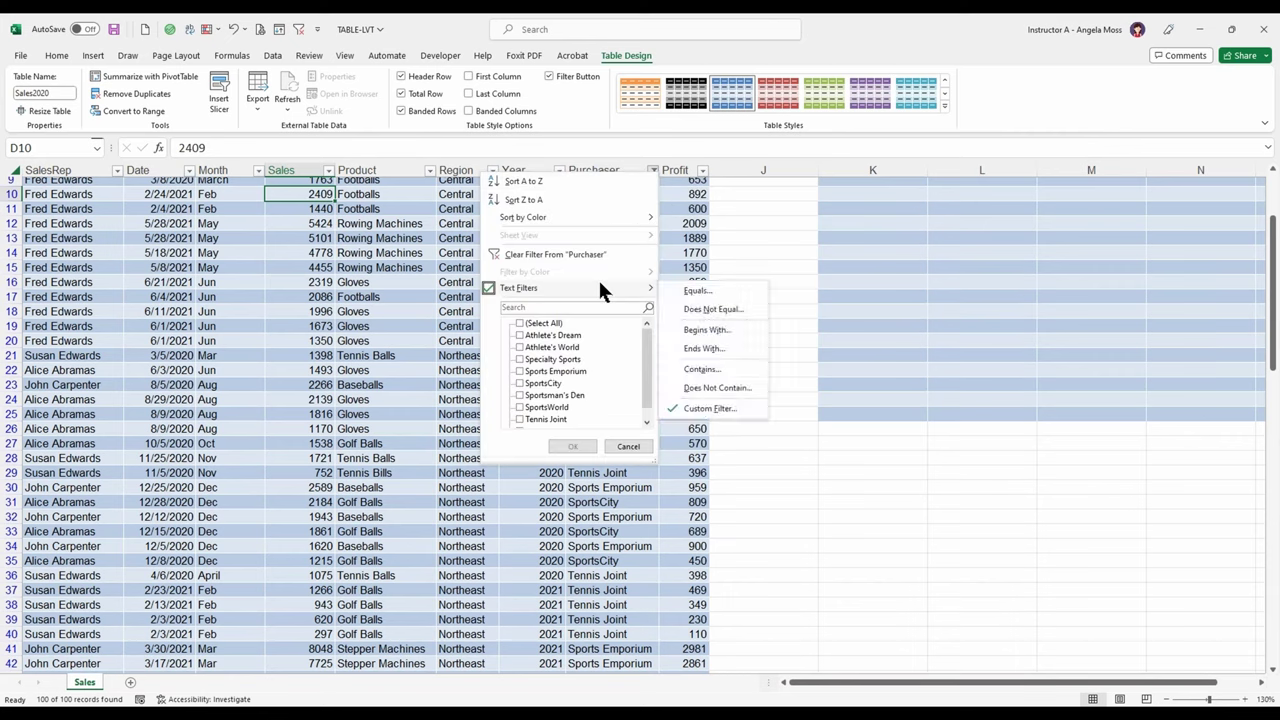
click(712, 407)
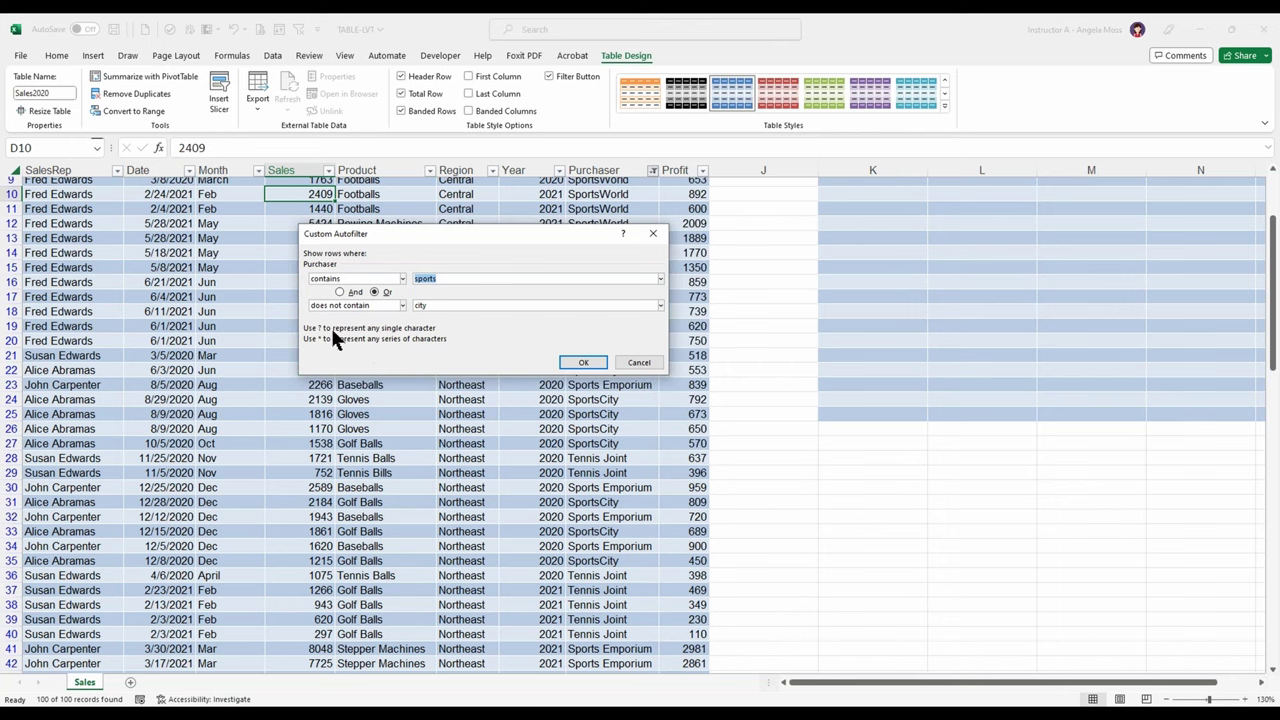
click(630, 359)
scroll(464, 454, up, 3)
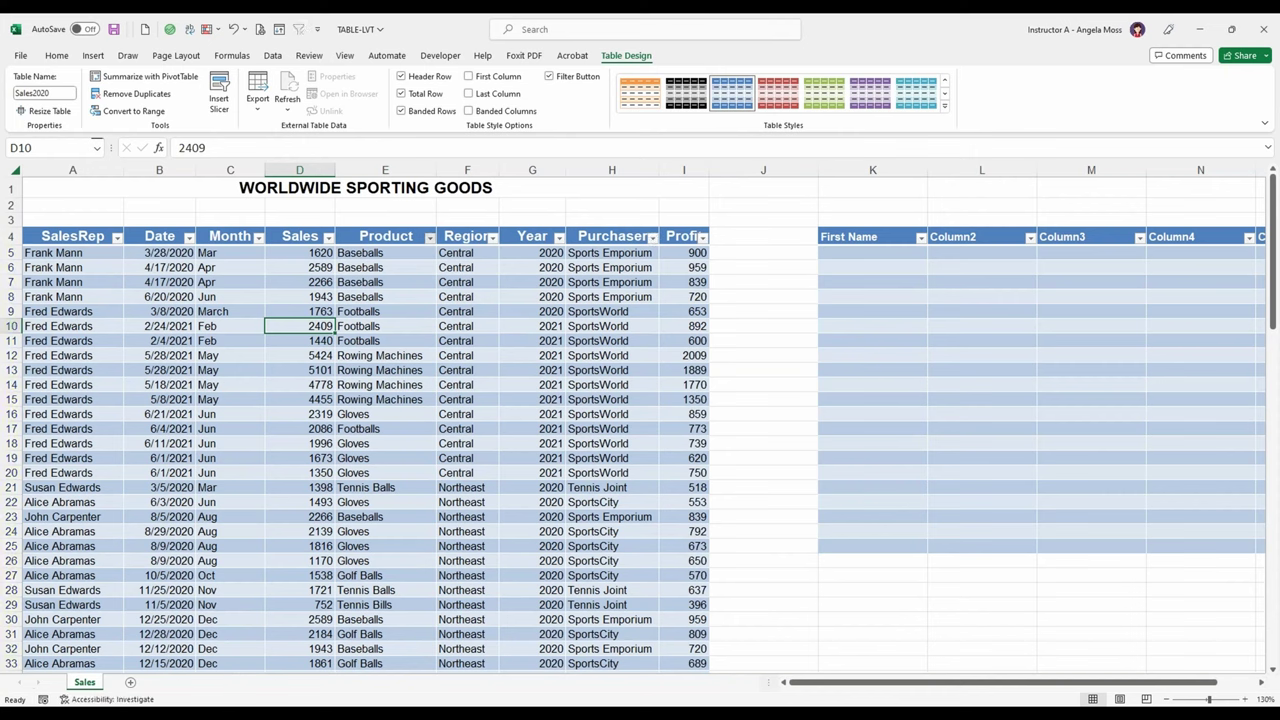
Start a custom text filter on the Product column and set its first condition to "contains"
click(429, 237)
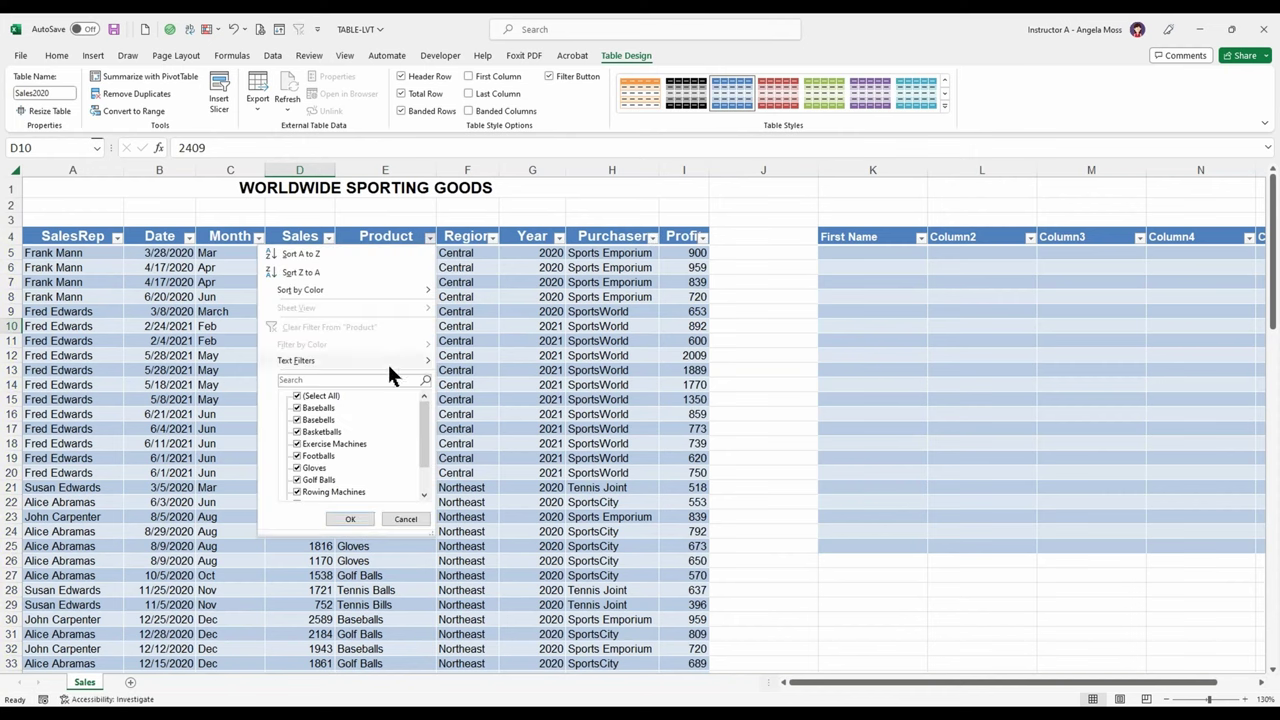
mouse_move(389, 365)
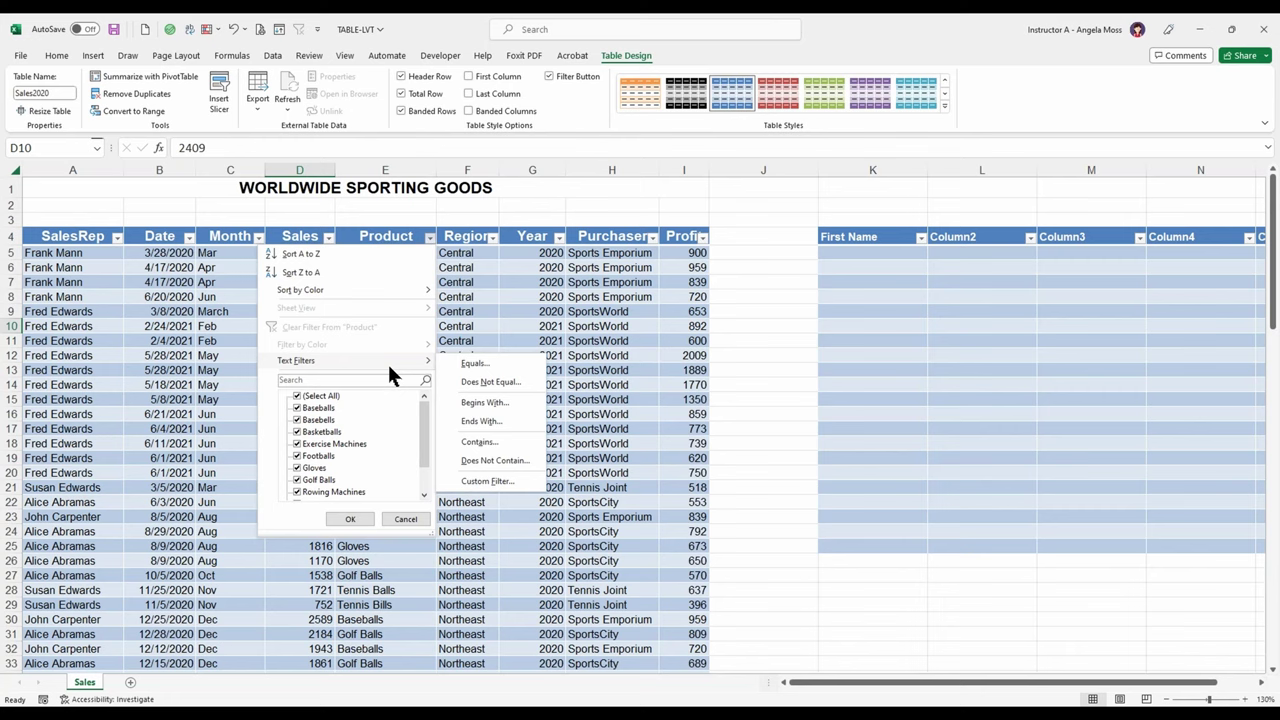
click(484, 480)
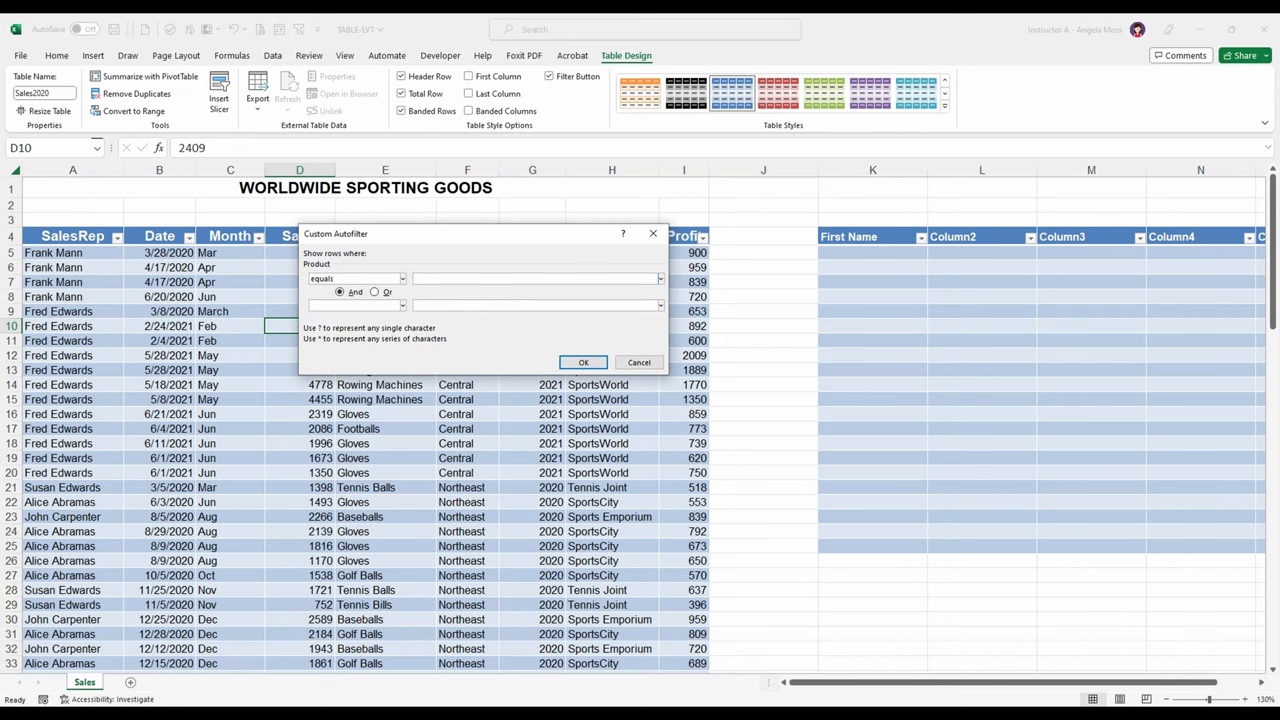
click(434, 279)
click(434, 279)
click(398, 280)
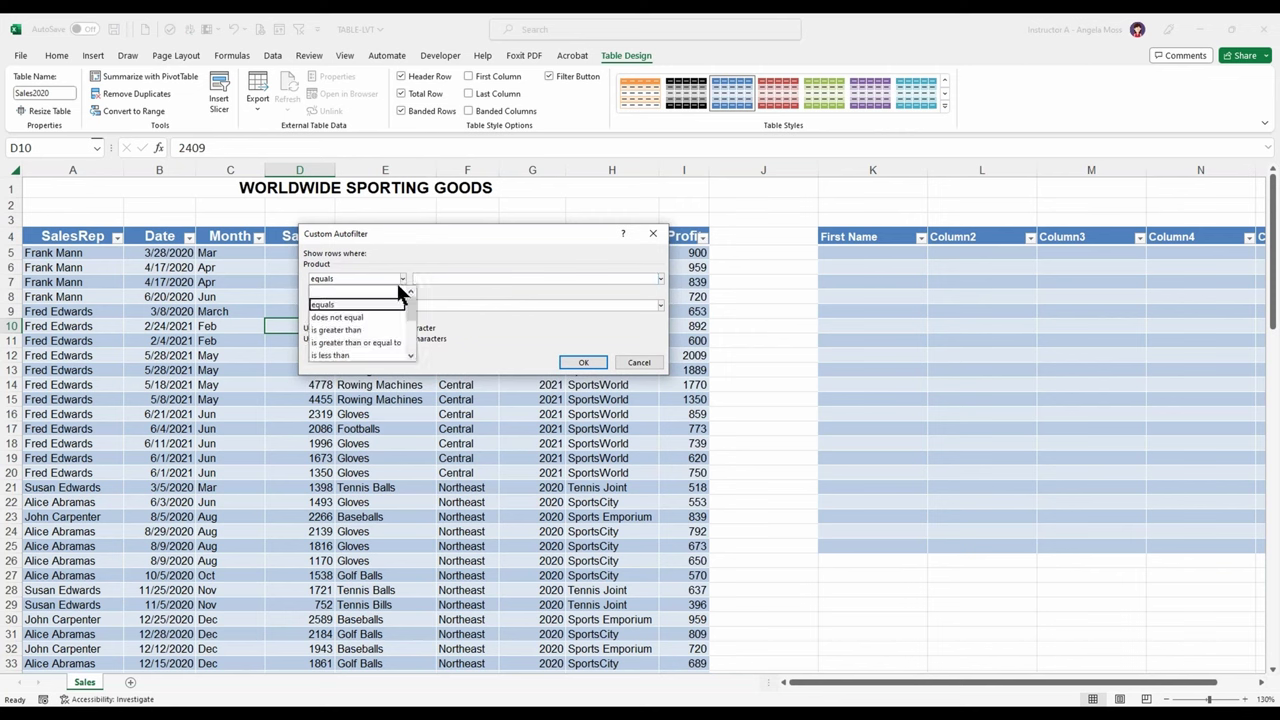
scroll(372, 321, down, 2)
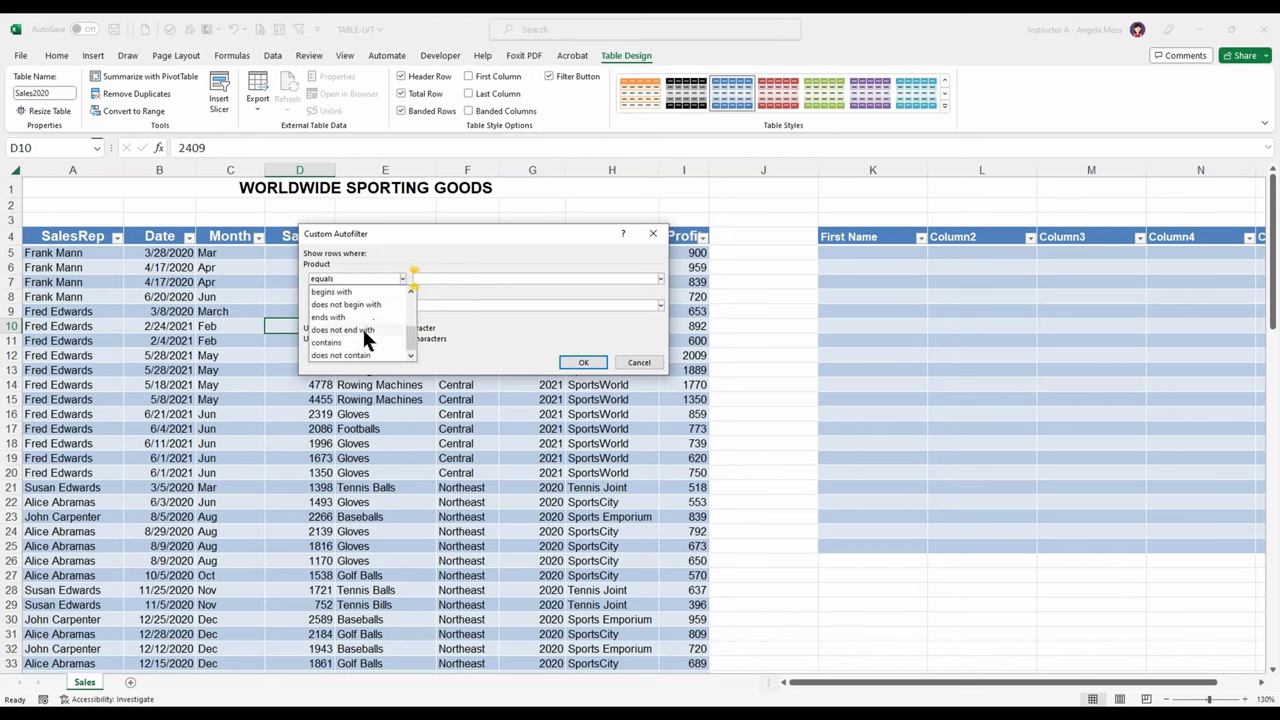
click(358, 342)
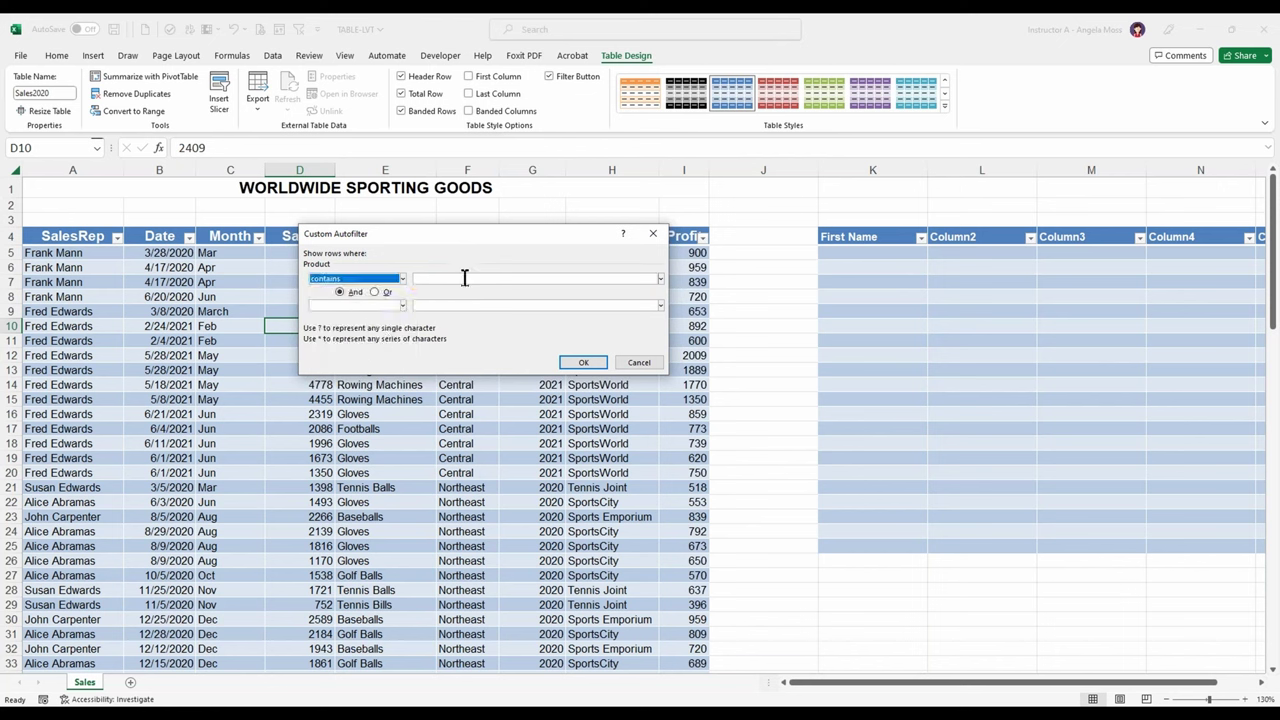
Enter "B" and "ll" with a wildcard between them as the Product filter text, apply it and review the rows
click(464, 278)
text(B)
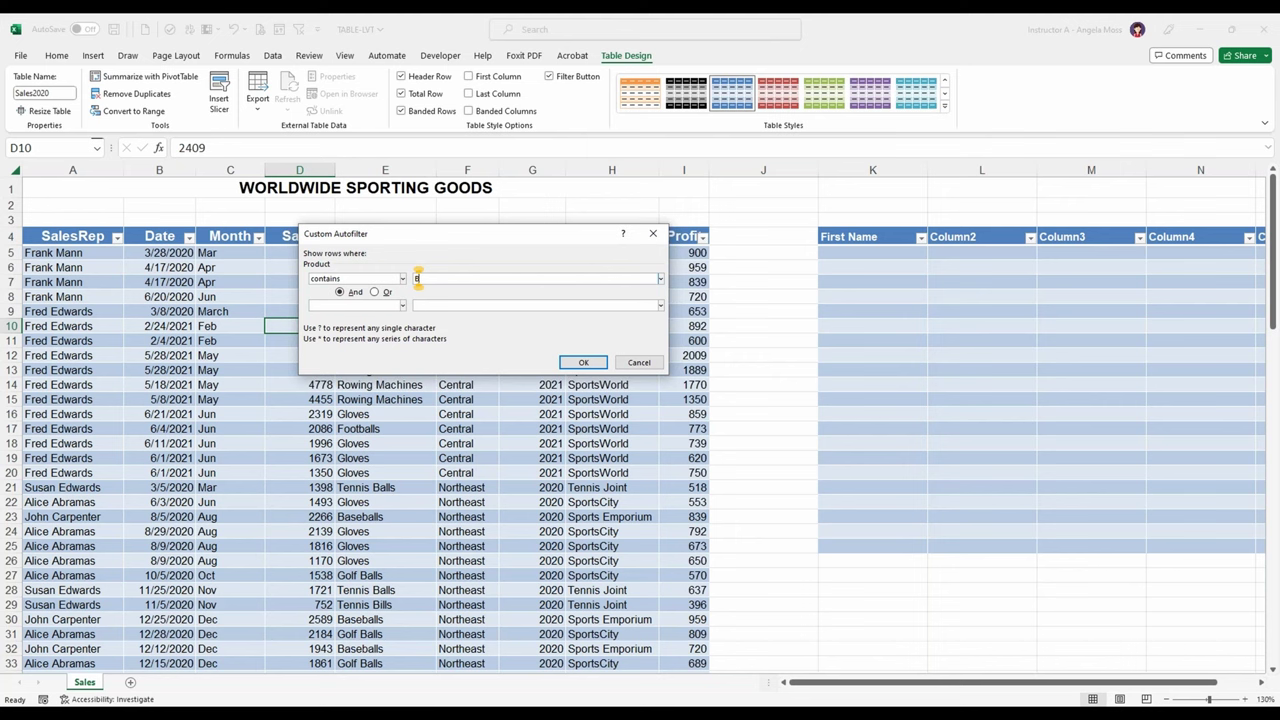
text(a)
text(ll)
click(585, 363)
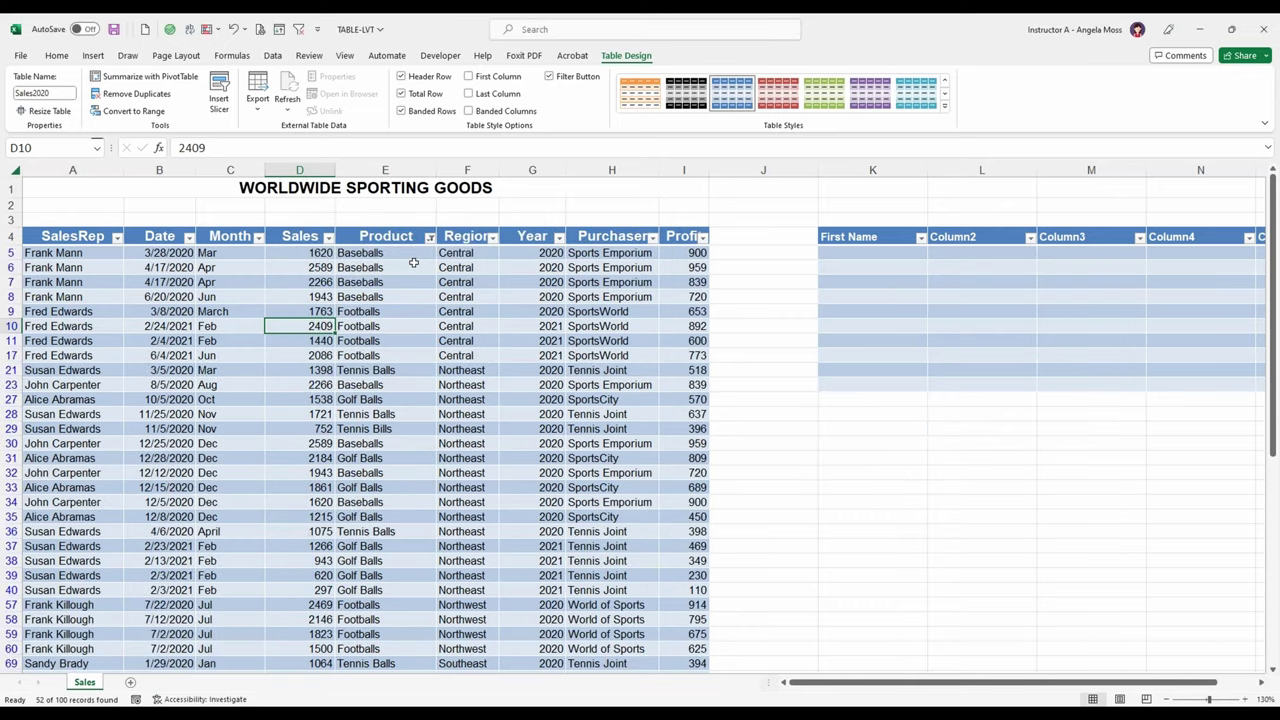
scroll(413, 262, down, 5)
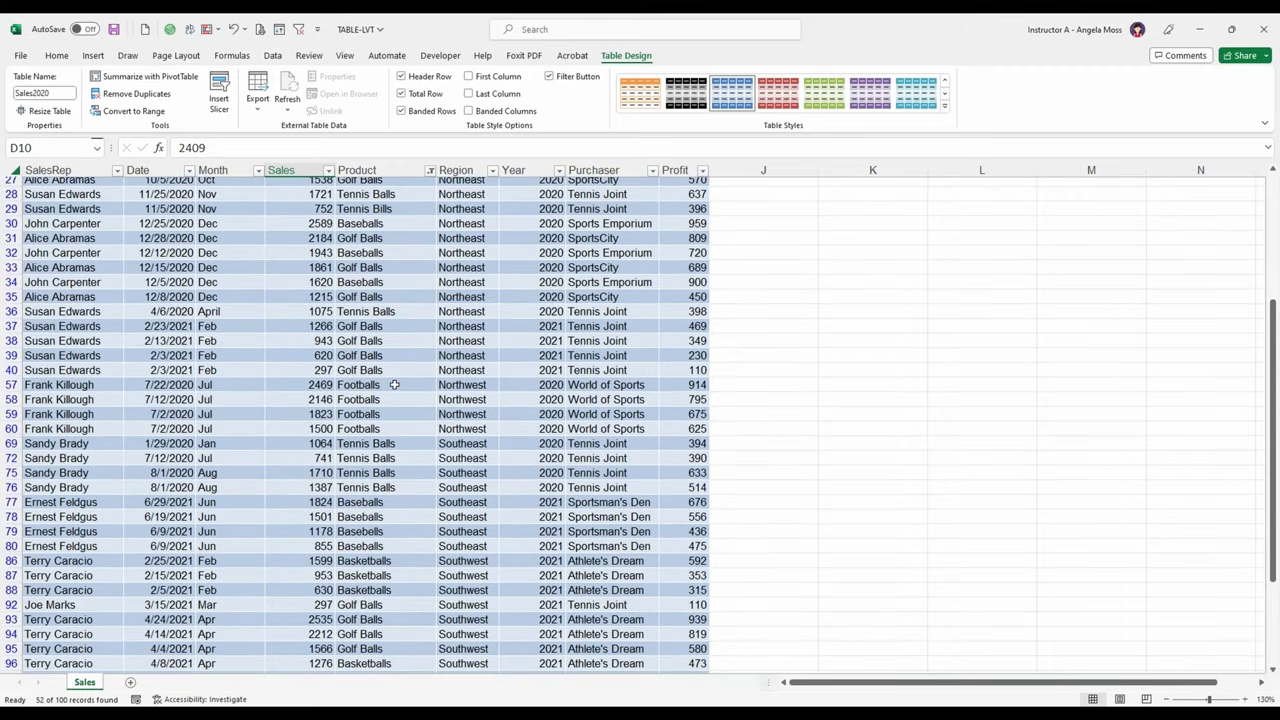
scroll(394, 384, down, 4)
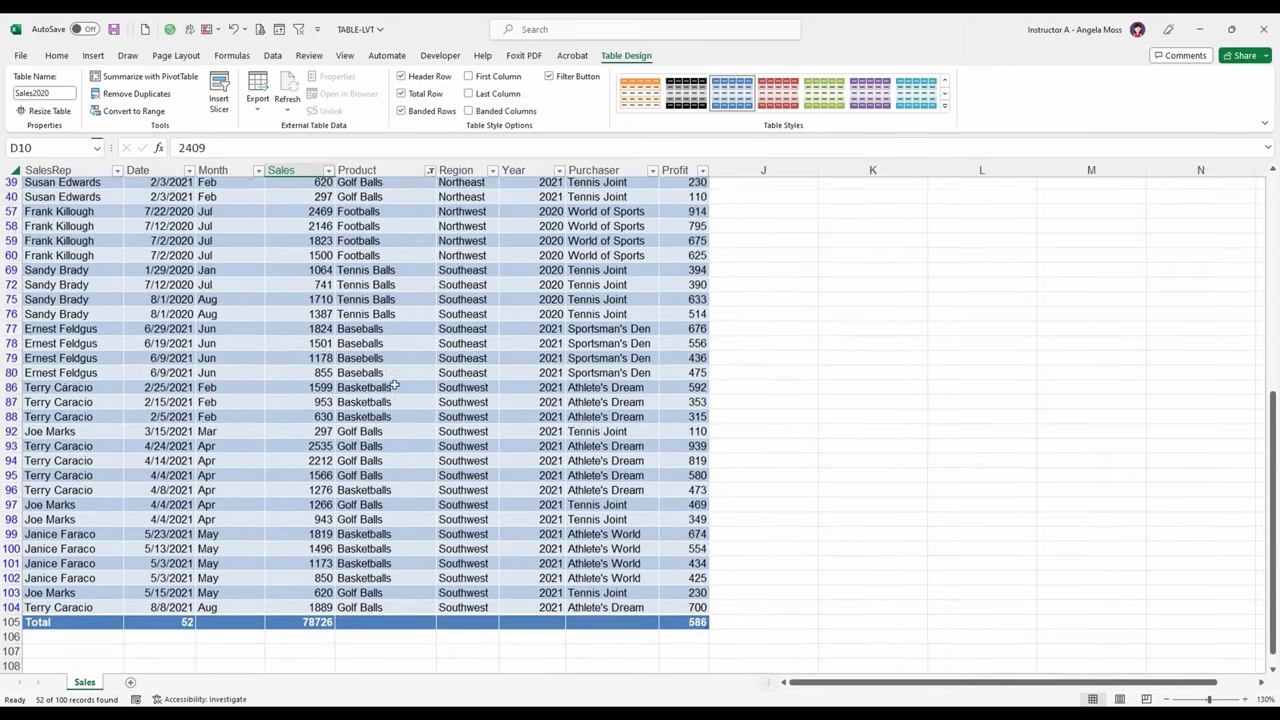
scroll(399, 354, down, 1)
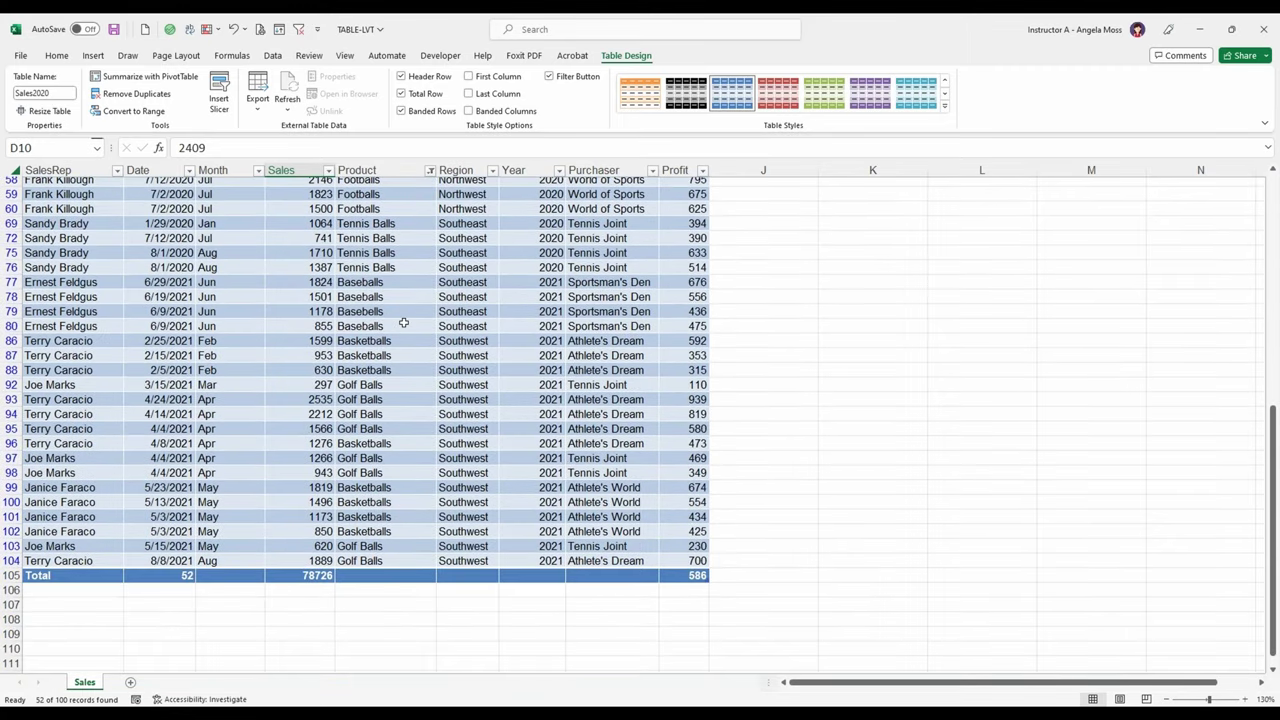
scroll(403, 322, up, 9)
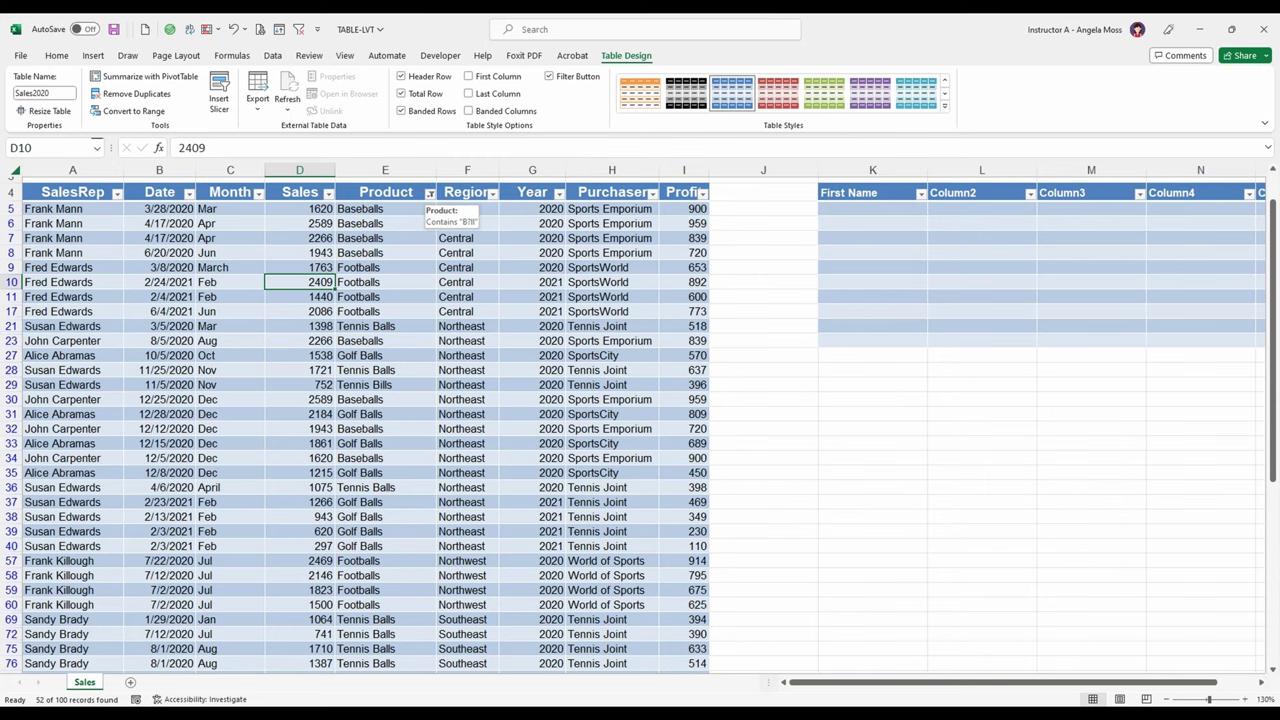
click(430, 192)
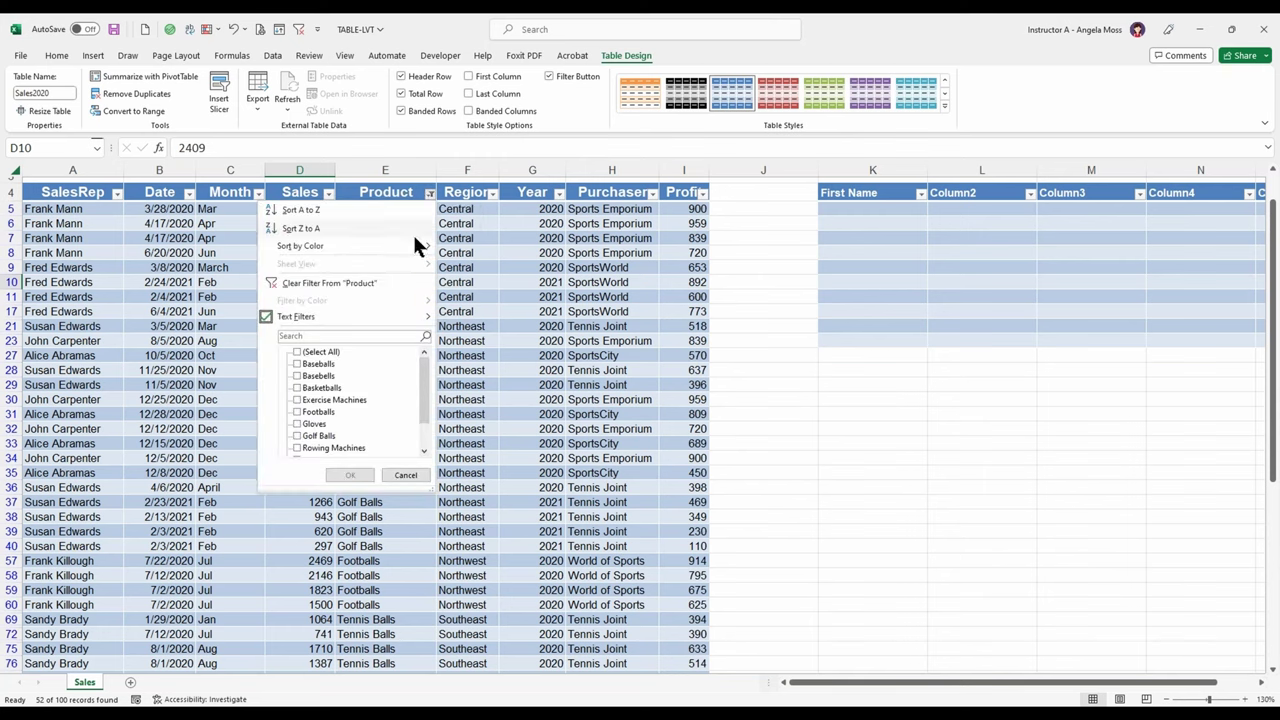
mouse_move(391, 312)
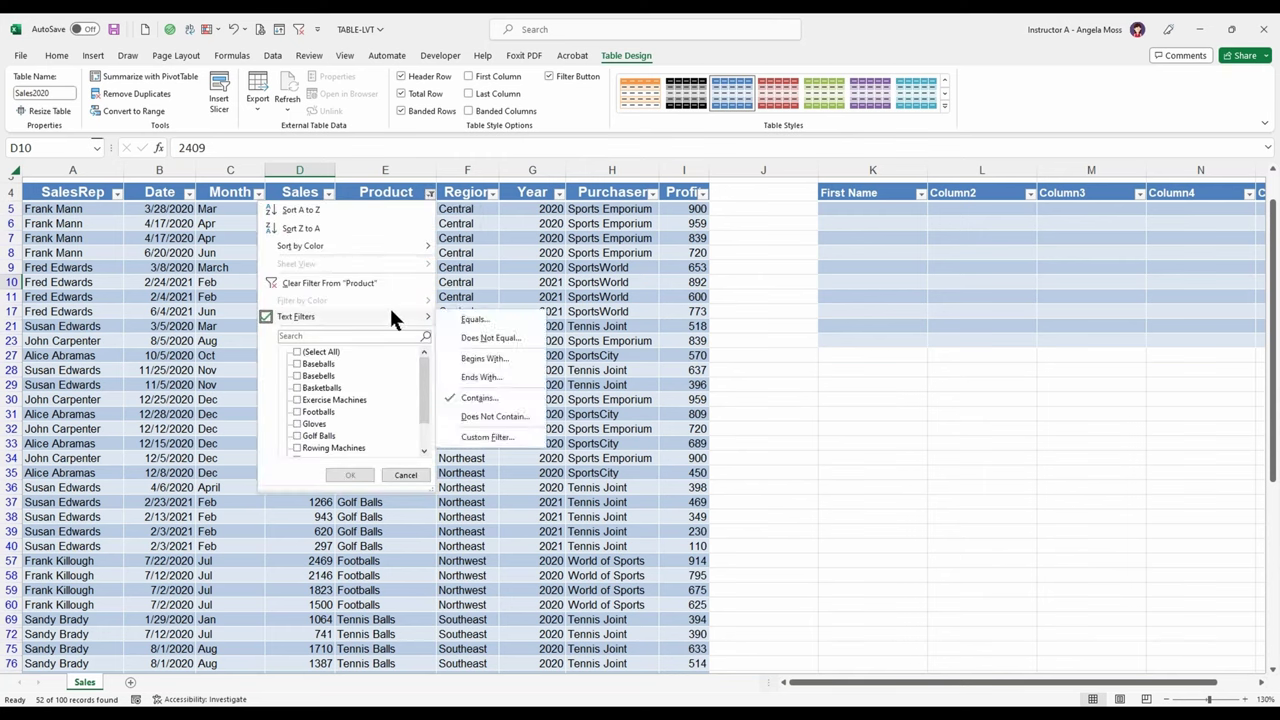
click(497, 396)
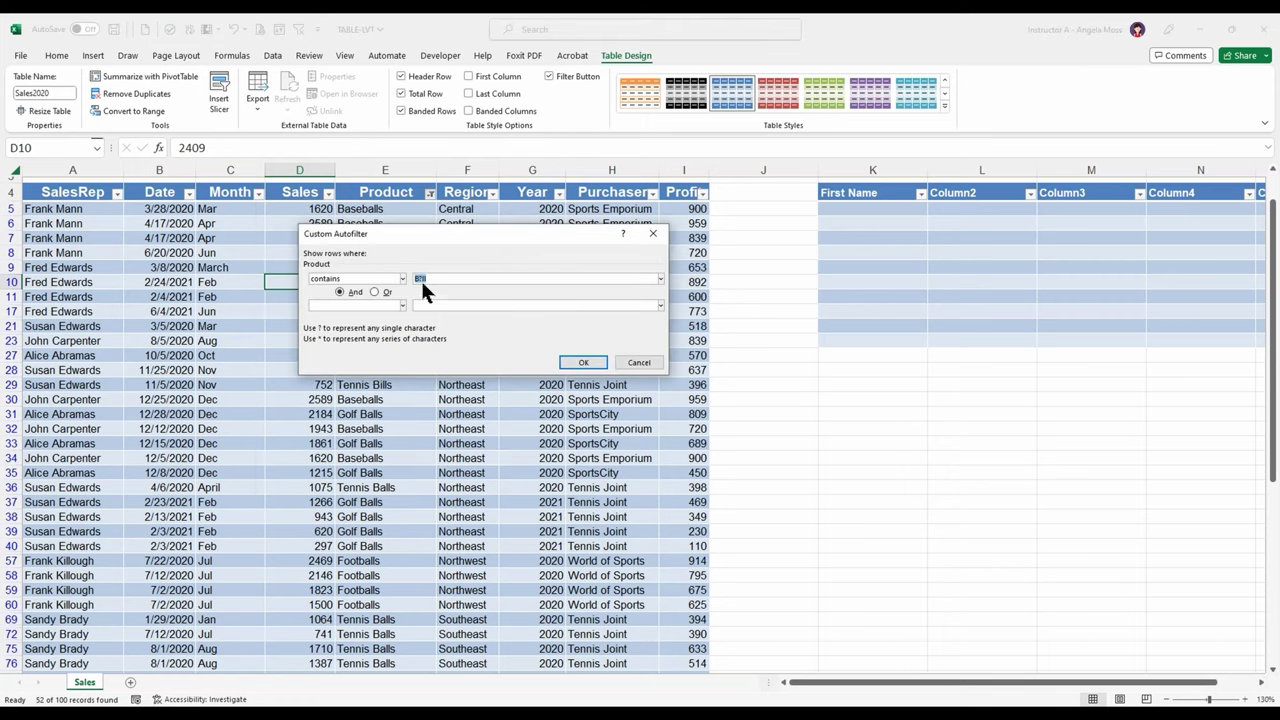
click(424, 281)
double_click(432, 278)
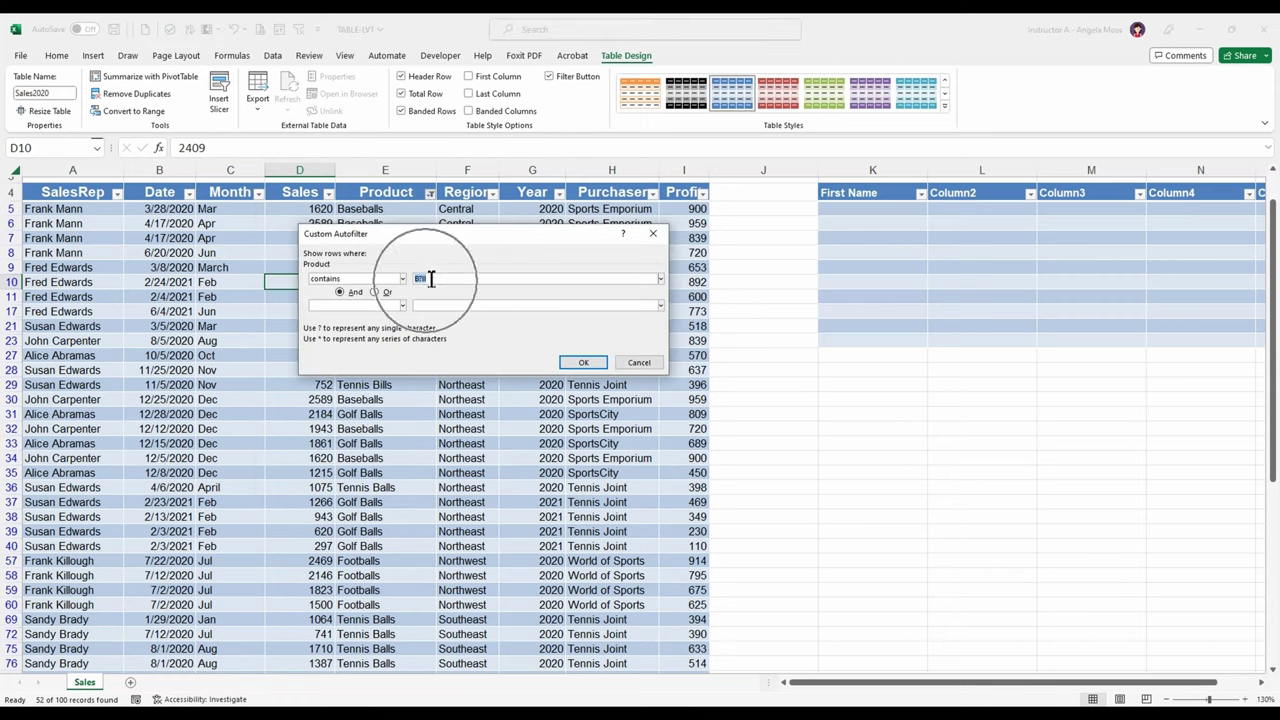
click(432, 278)
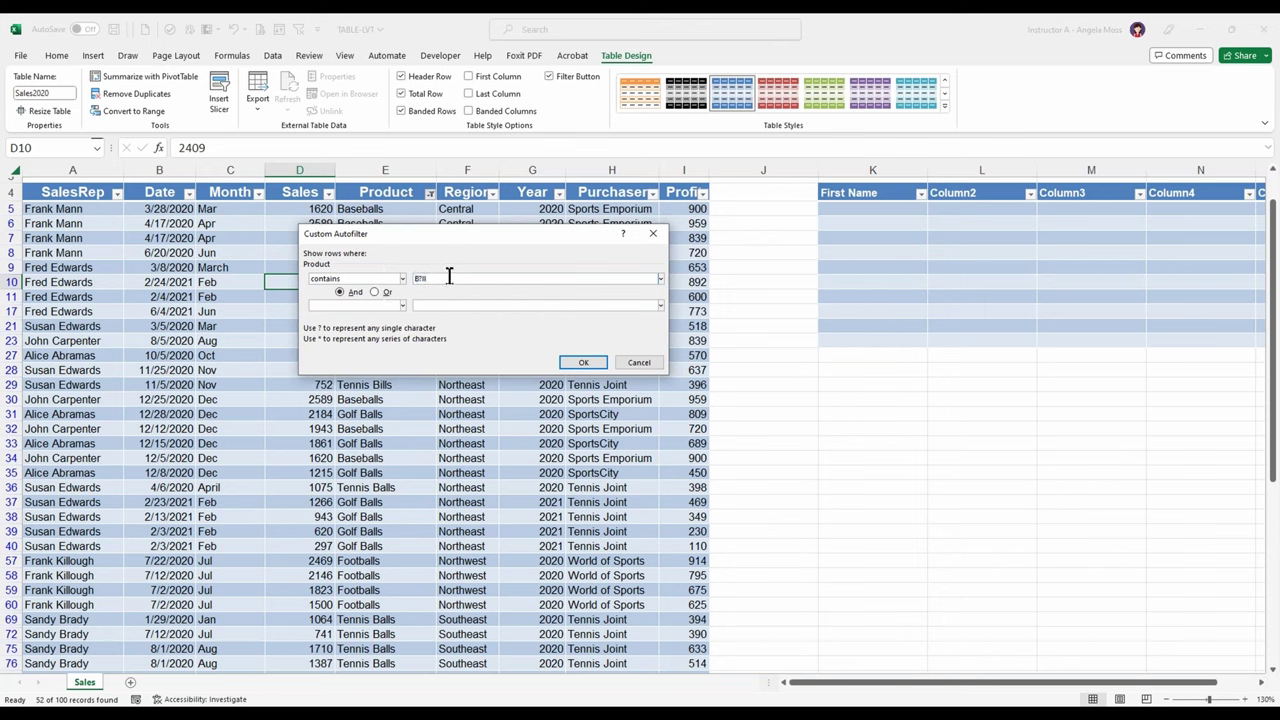
text(s)
click(429, 278)
key(BackSpace)
key(Delete)
key(Delete)
key(Delete)
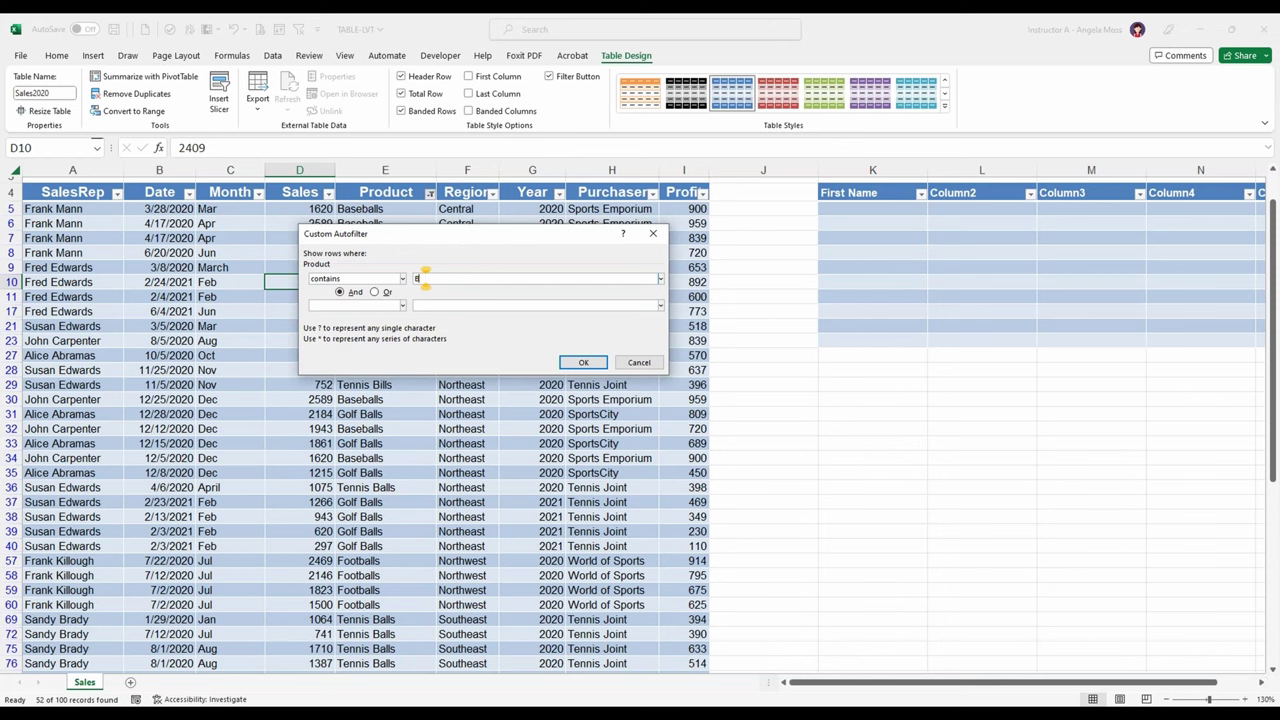
click(638, 363)
Replace the Product column's "contains" filter text with "balls", apply it and check the remaining rows
scroll(612, 360, down, 8)
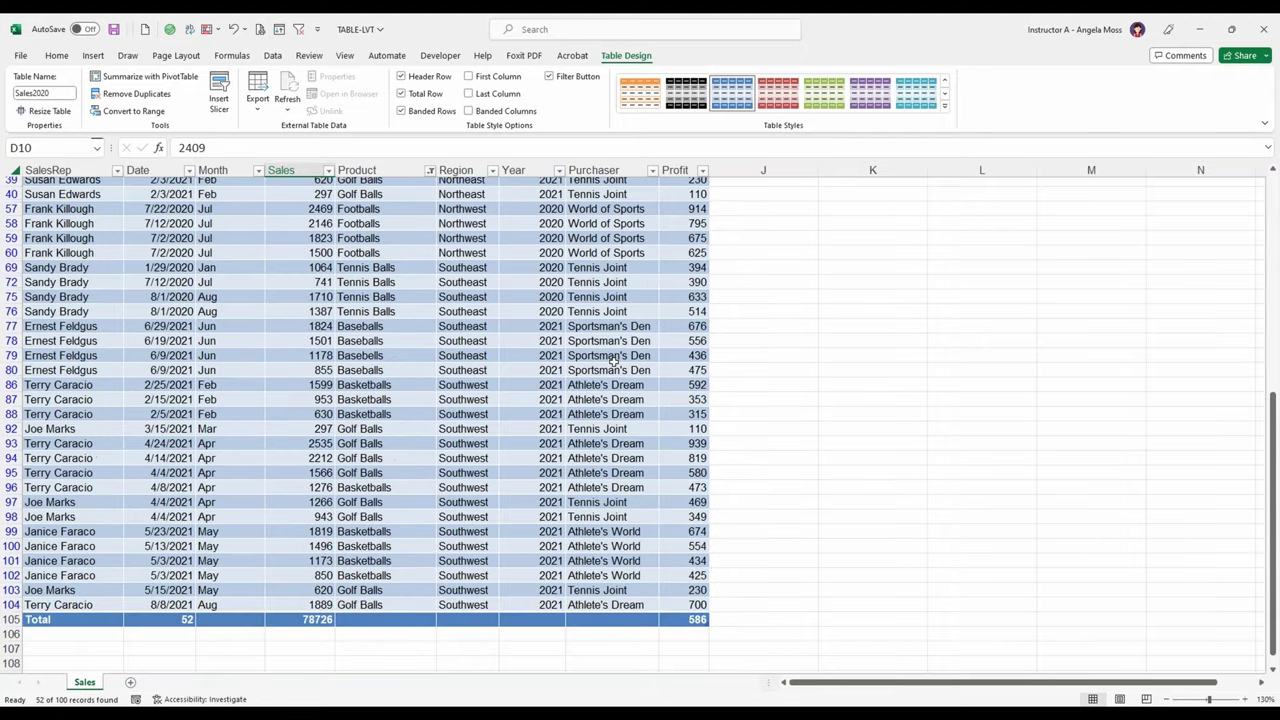
scroll(612, 360, down, 1)
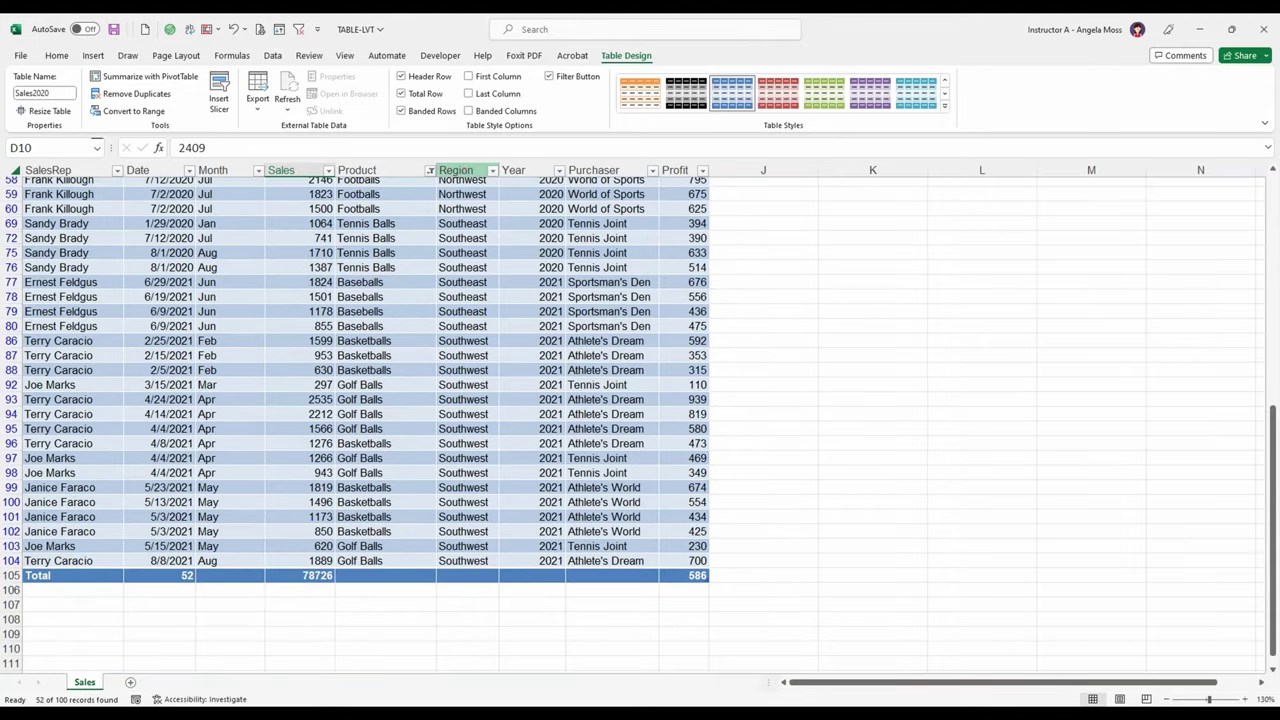
click(430, 171)
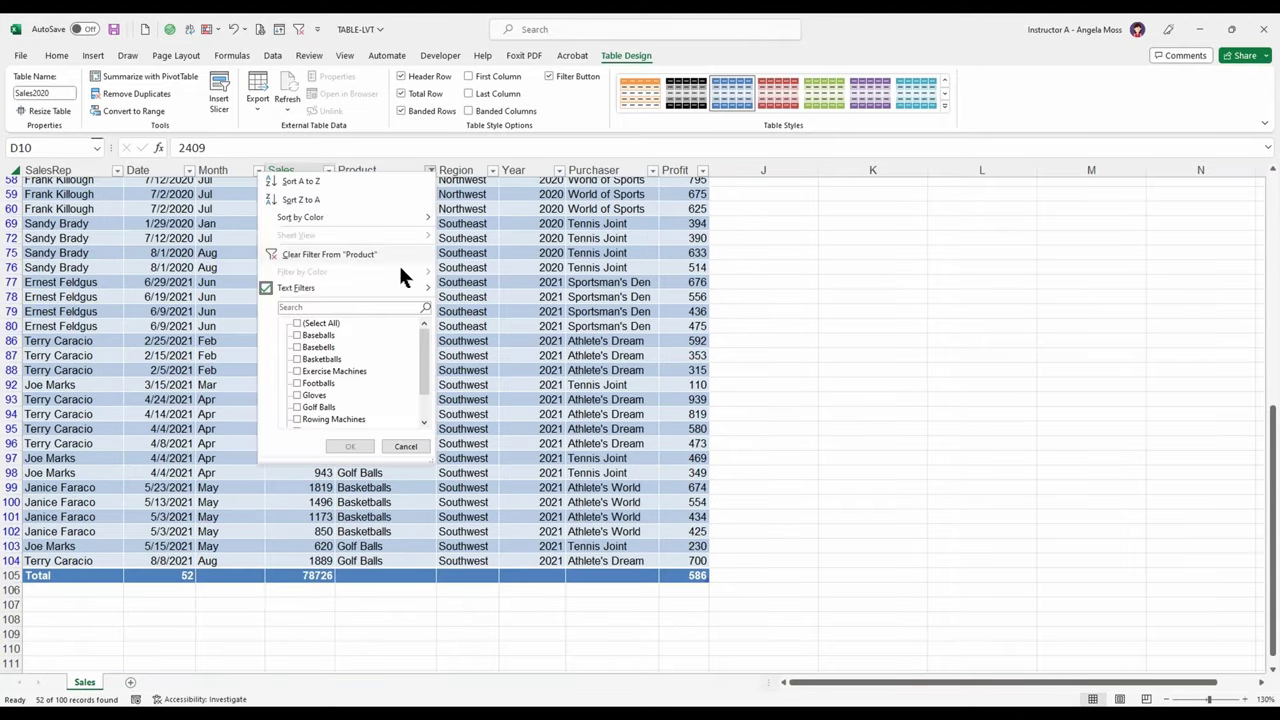
mouse_move(405, 288)
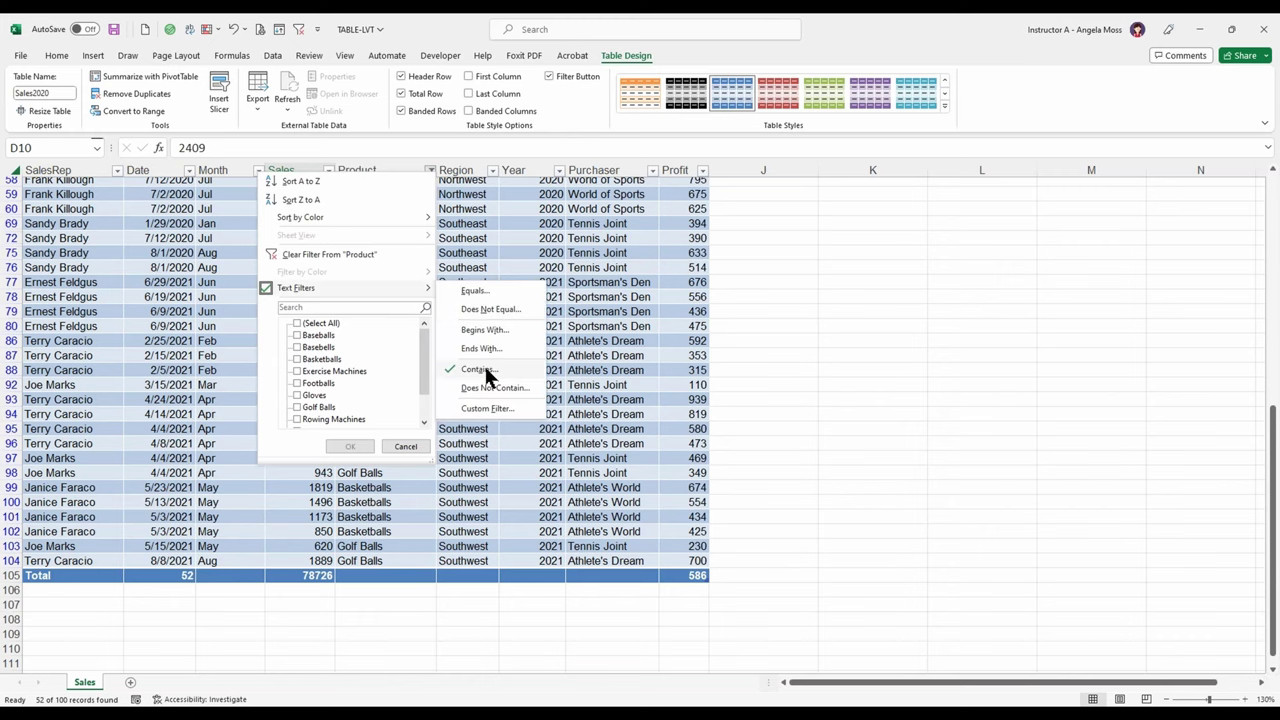
click(486, 370)
text(balls)
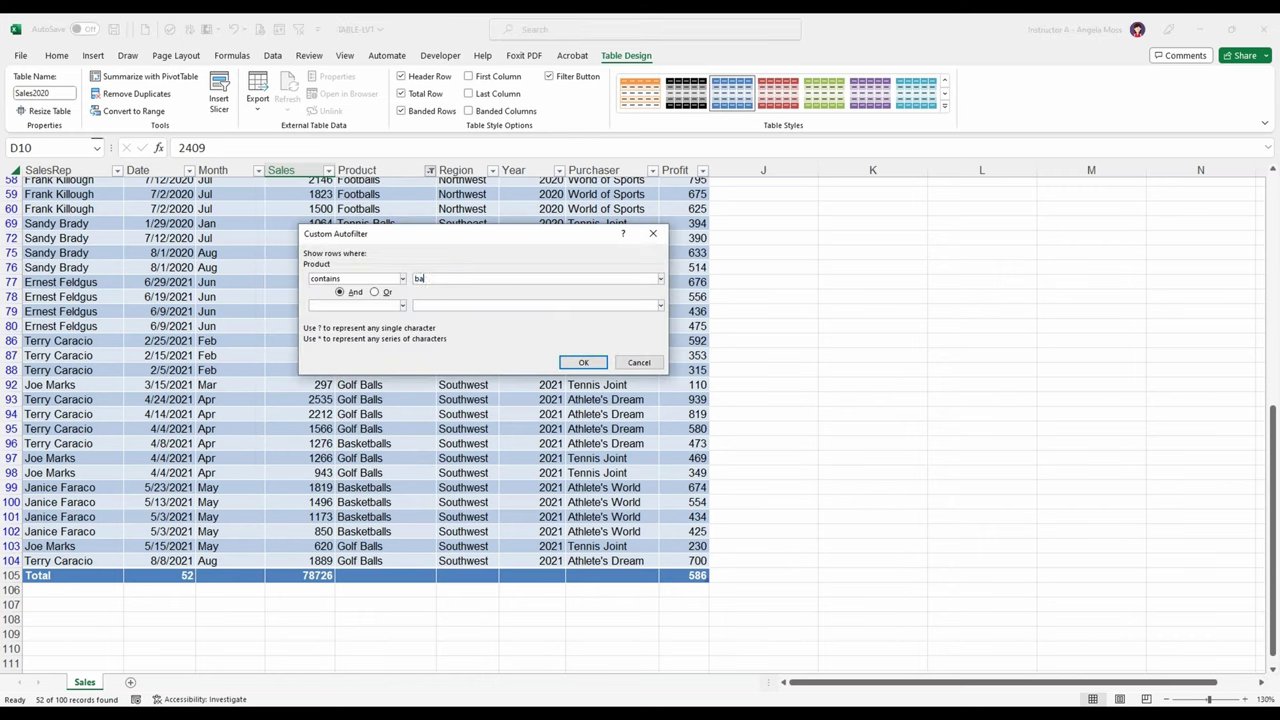
click(583, 362)
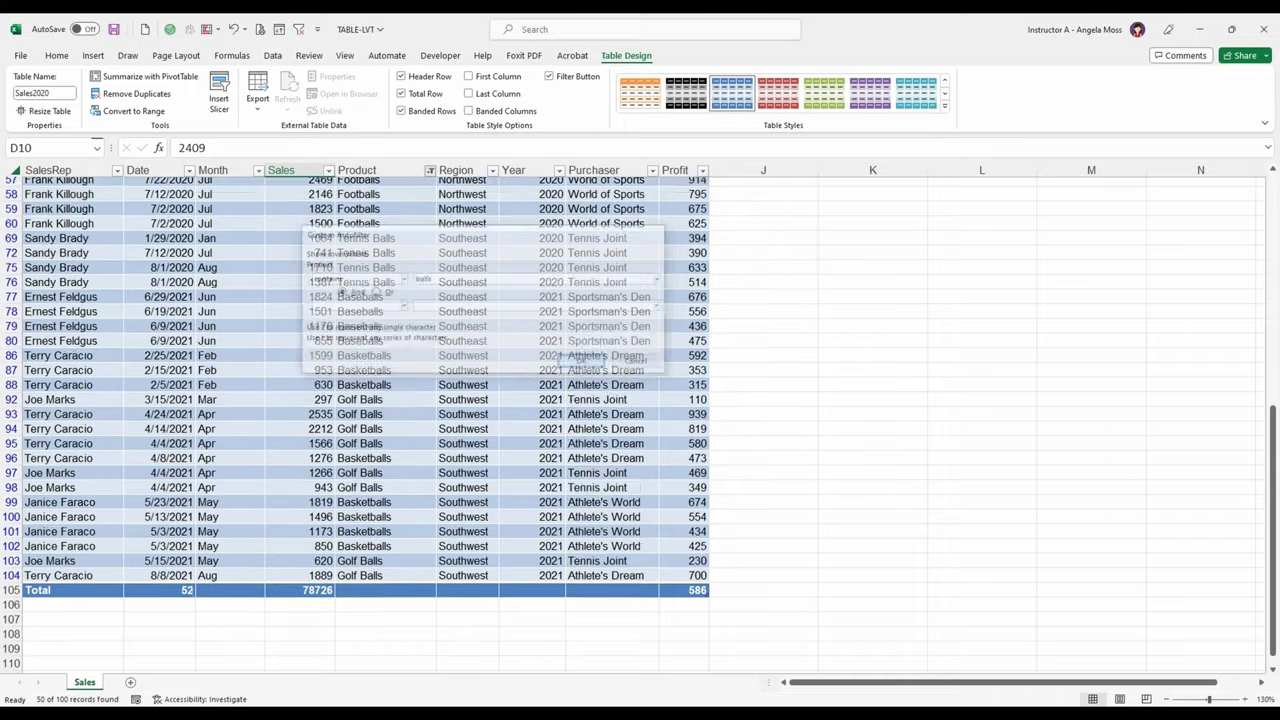
scroll(460, 360, down, 6)
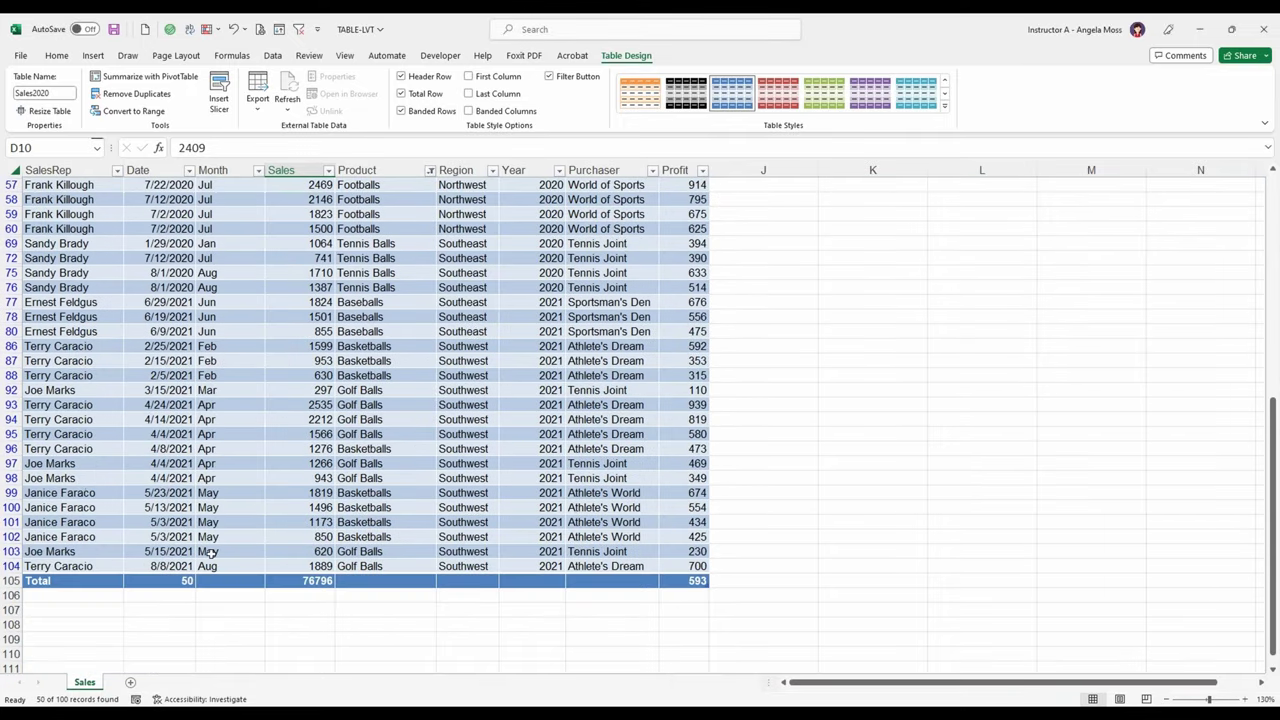
Change the Product column's "contains" filter text to "Ba*lls", apply it and review the product names in the filtered rows
scroll(362, 485, up, 9)
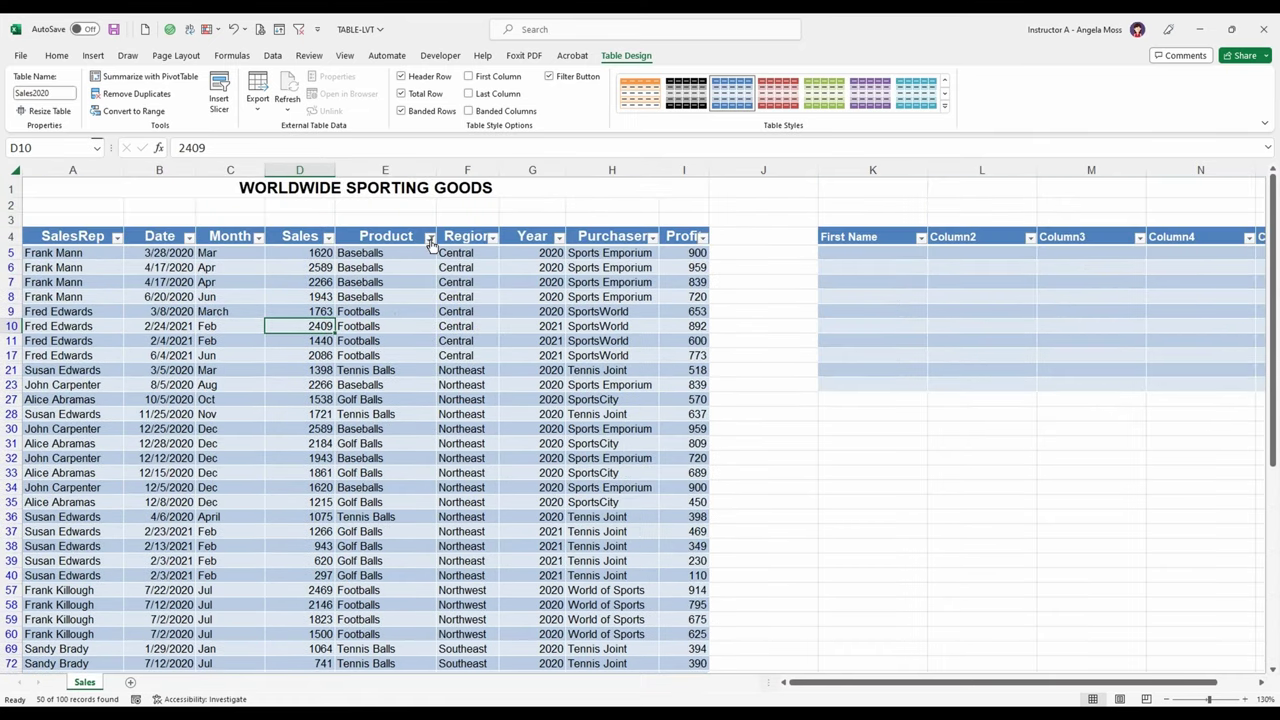
click(429, 237)
mouse_move(409, 362)
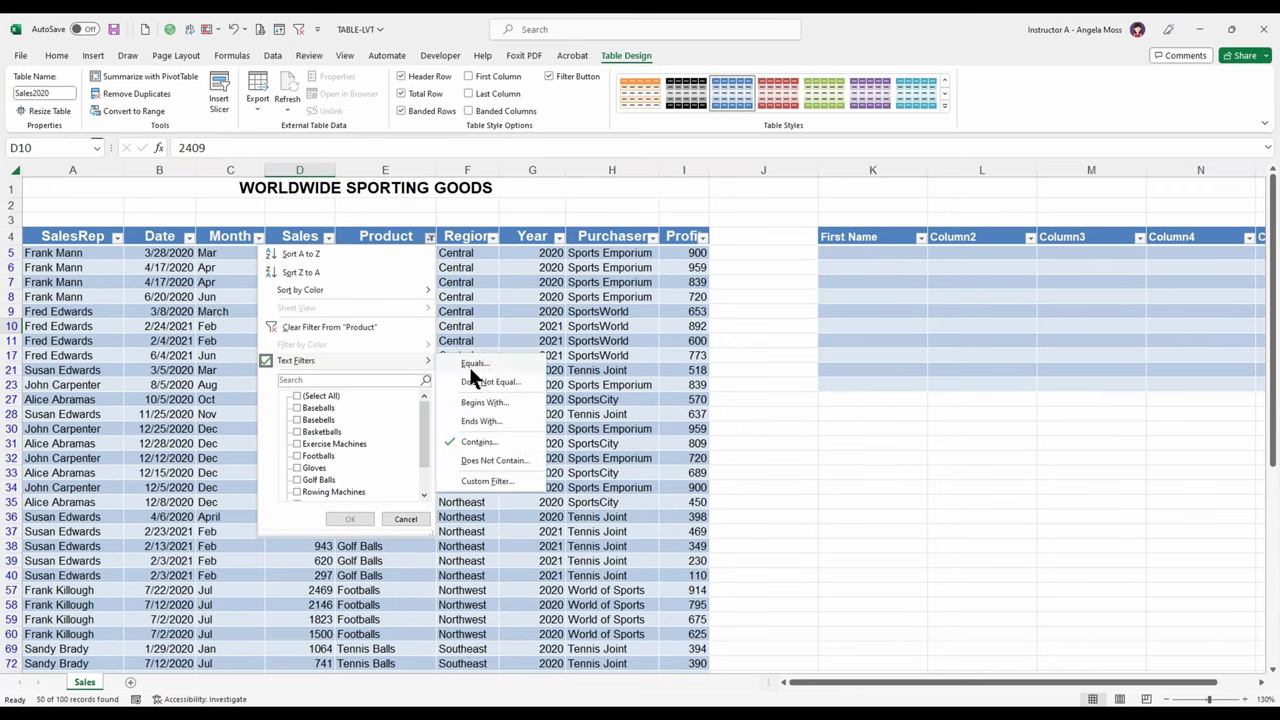
click(478, 442)
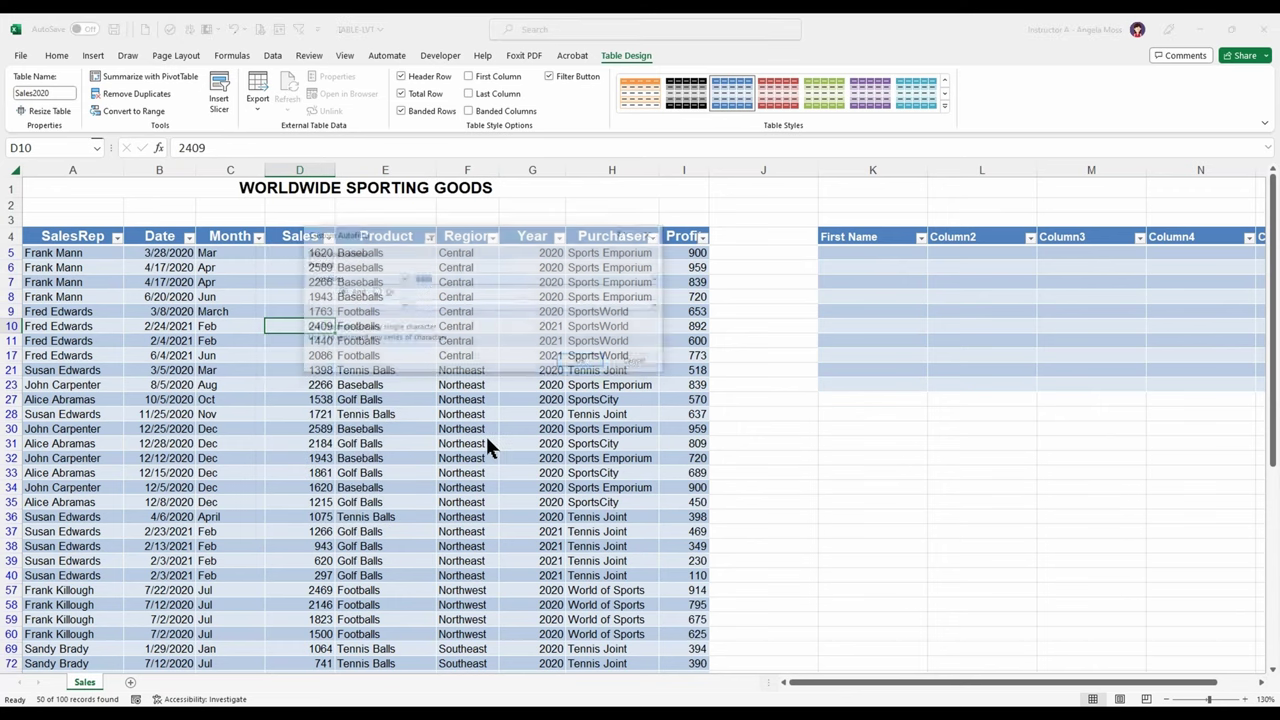
click(324, 338)
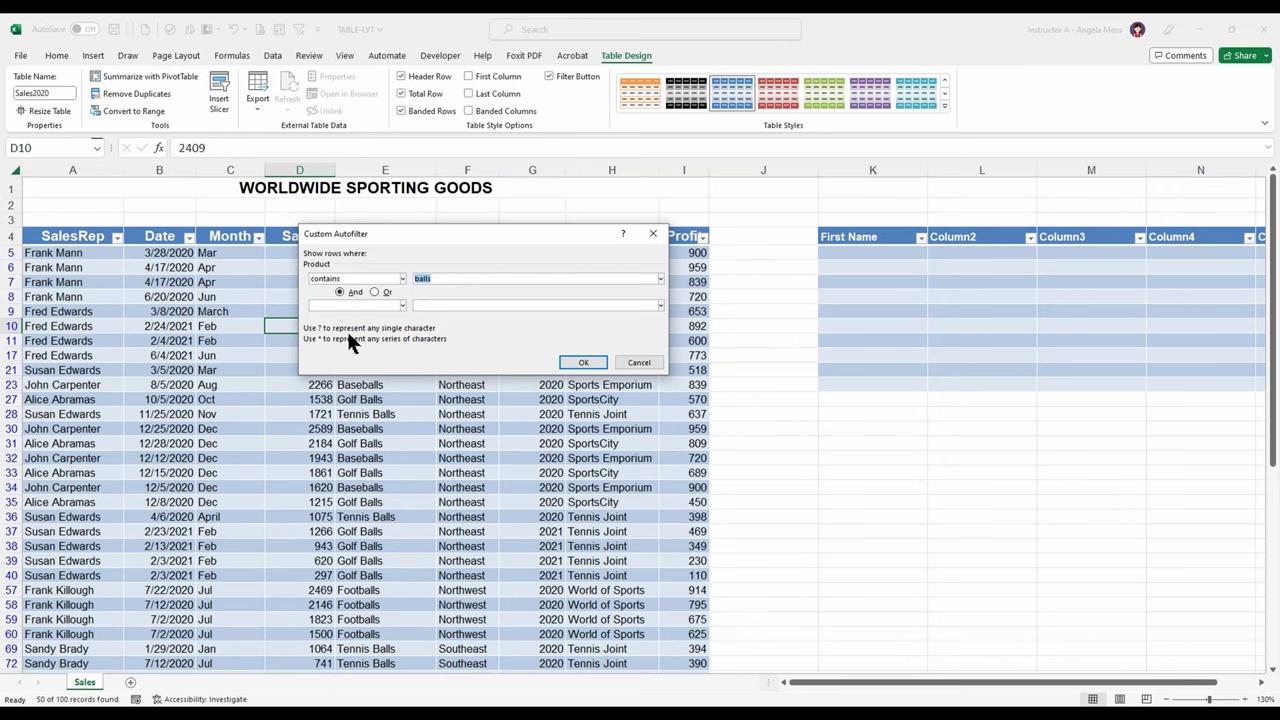
click(437, 278)
drag(437, 278, 414, 278)
key(BackSpace)
text(Ba*lls)
click(585, 362)
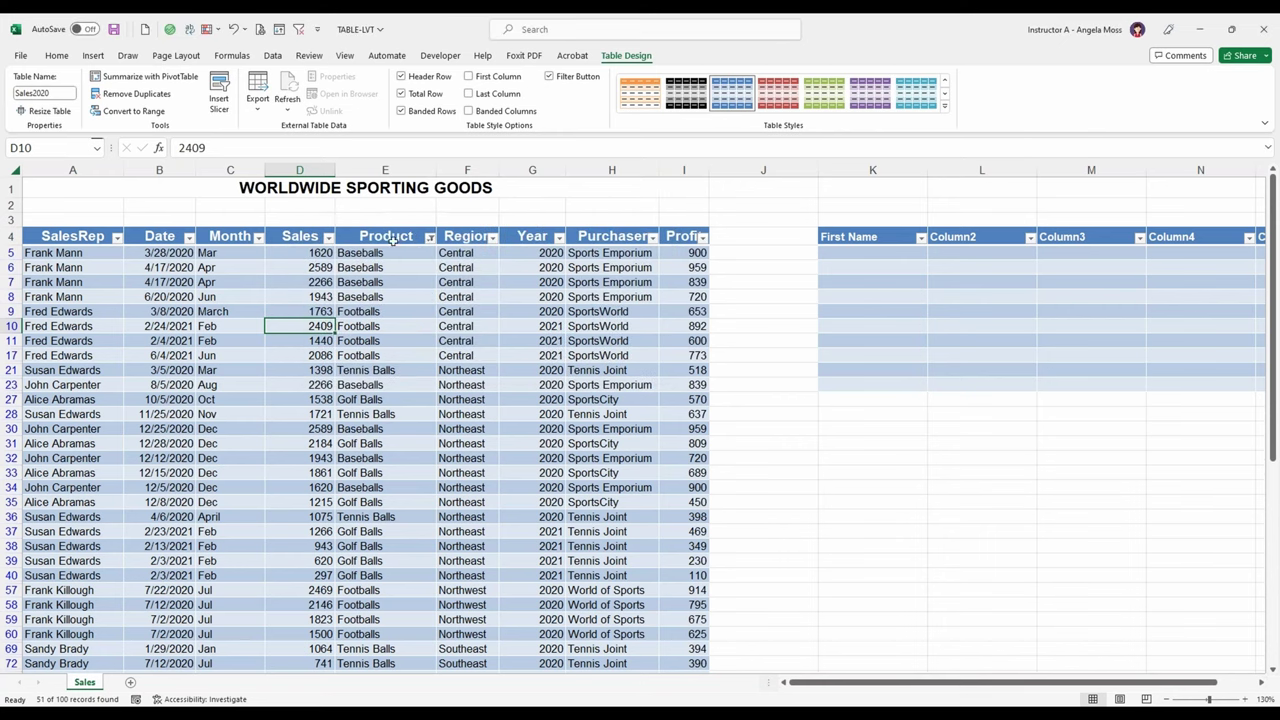
scroll(390, 257, down, 10)
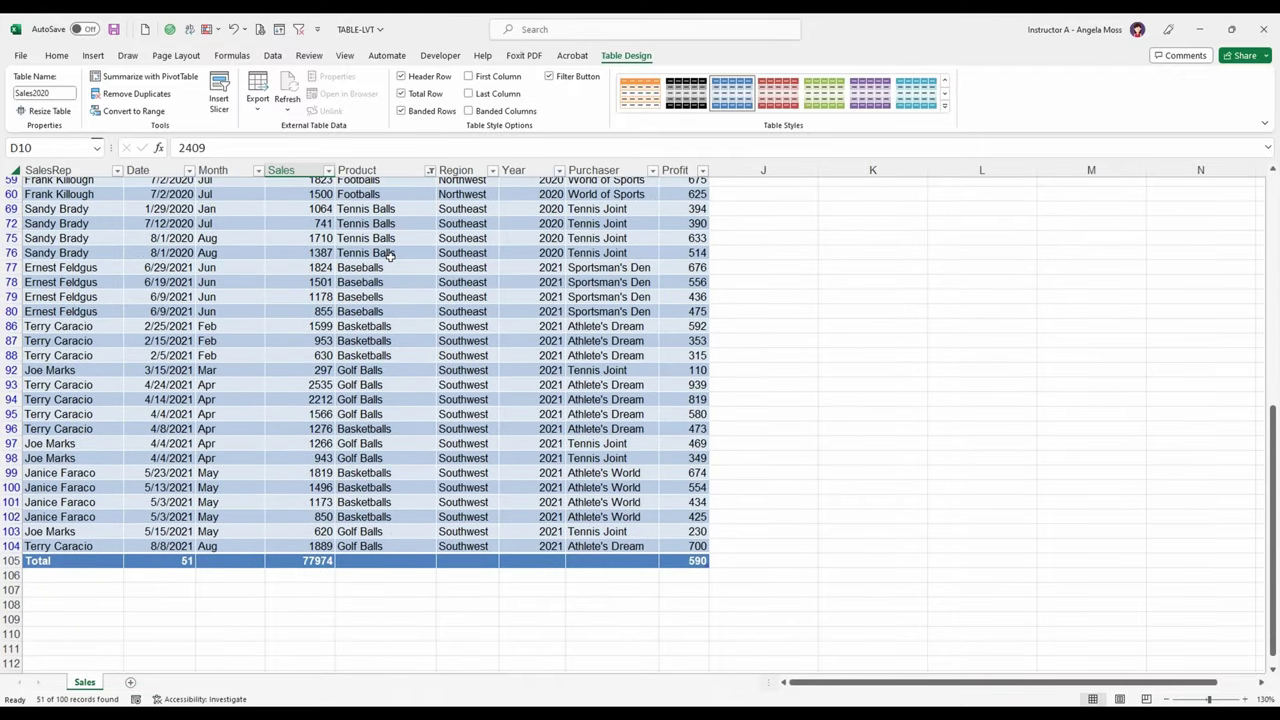
scroll(390, 257, up, 4)
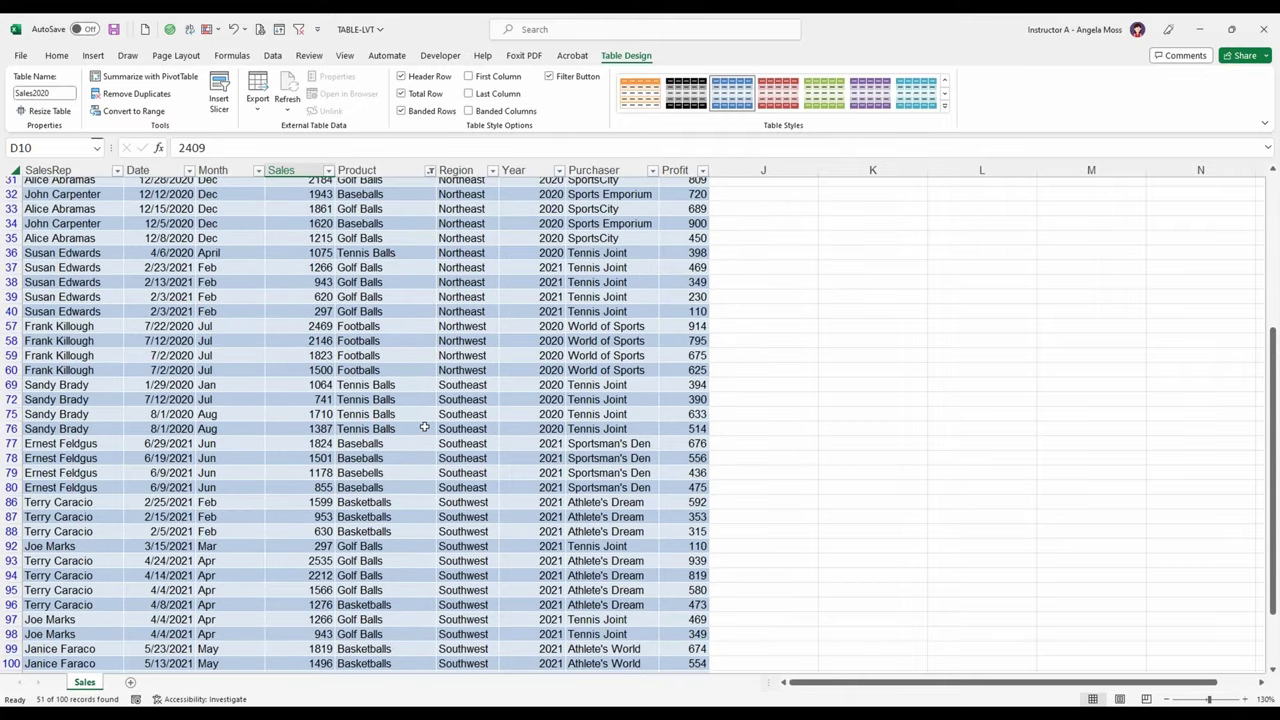
scroll(424, 428, up, 3)
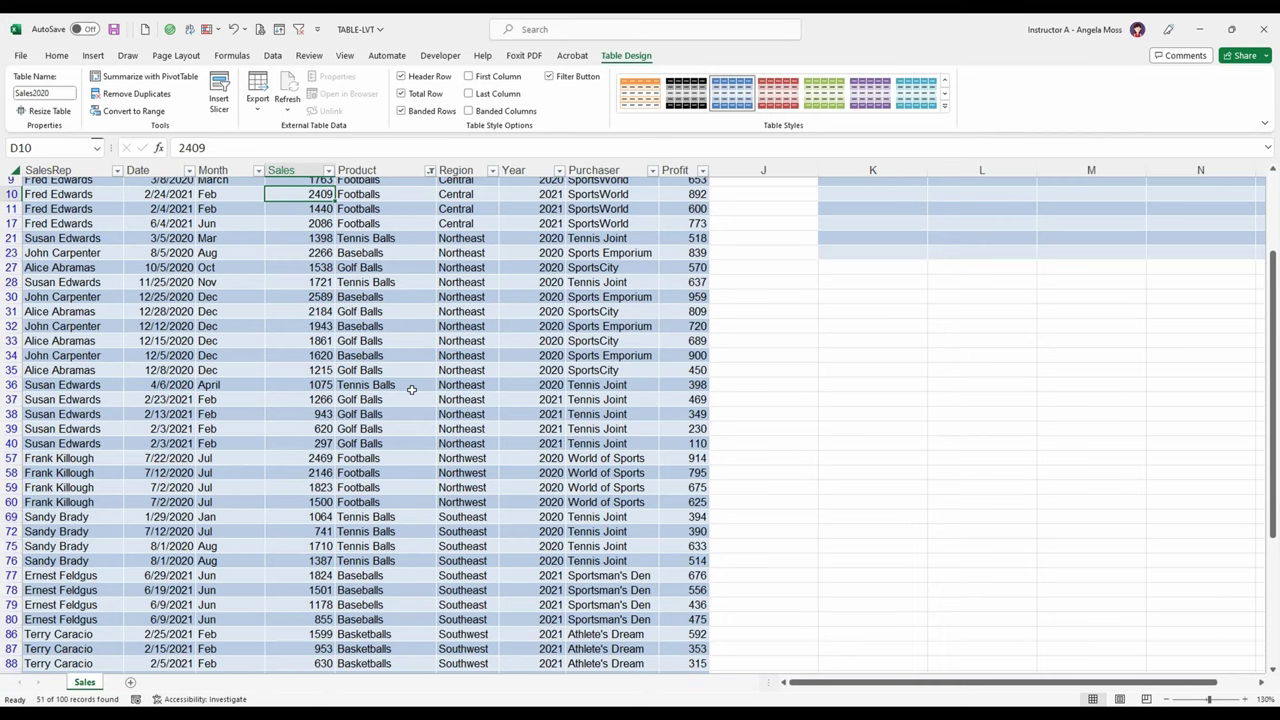
scroll(411, 389, up, 3)
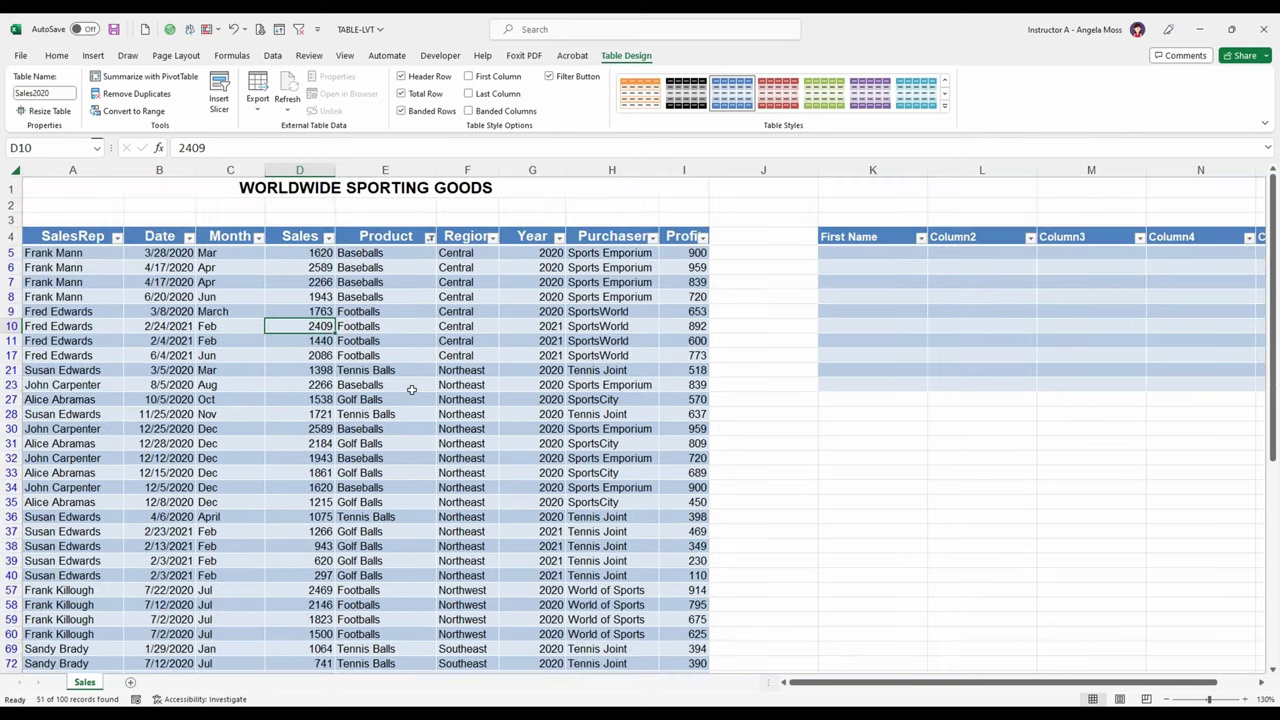
click(430, 237)
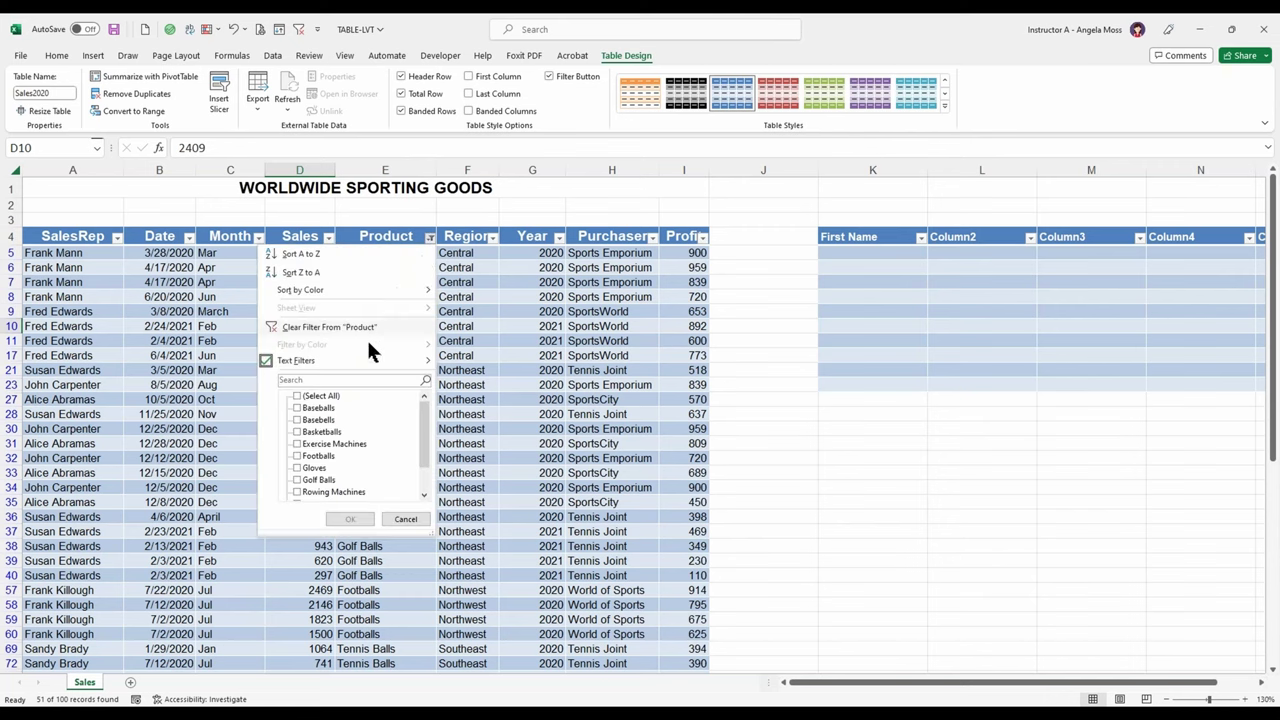
mouse_move(375, 364)
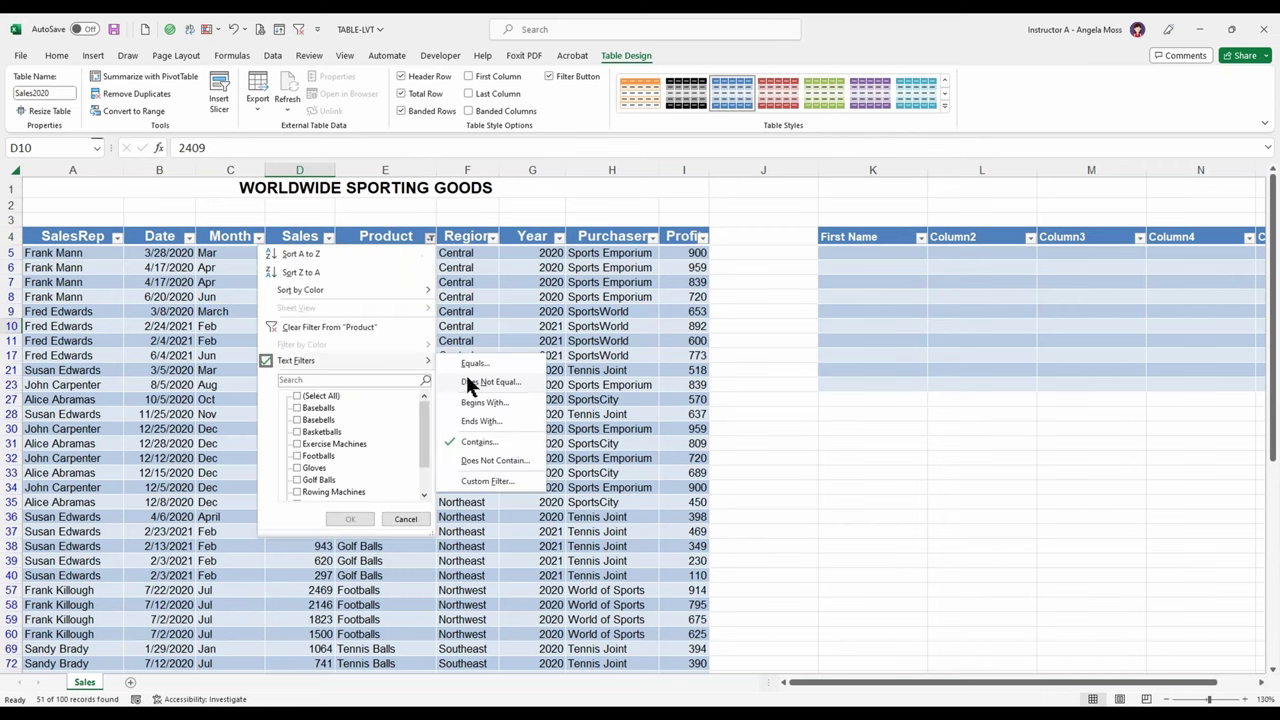
click(499, 440)
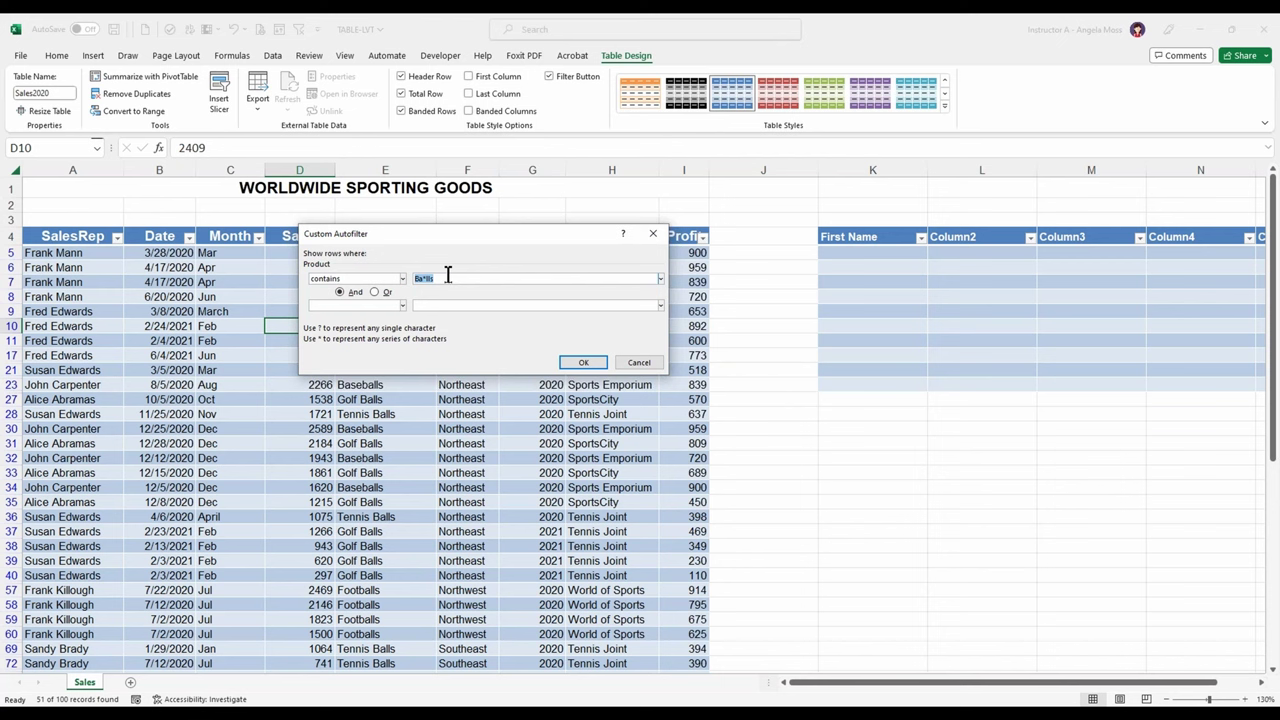
text(Basket)
click(384, 304)
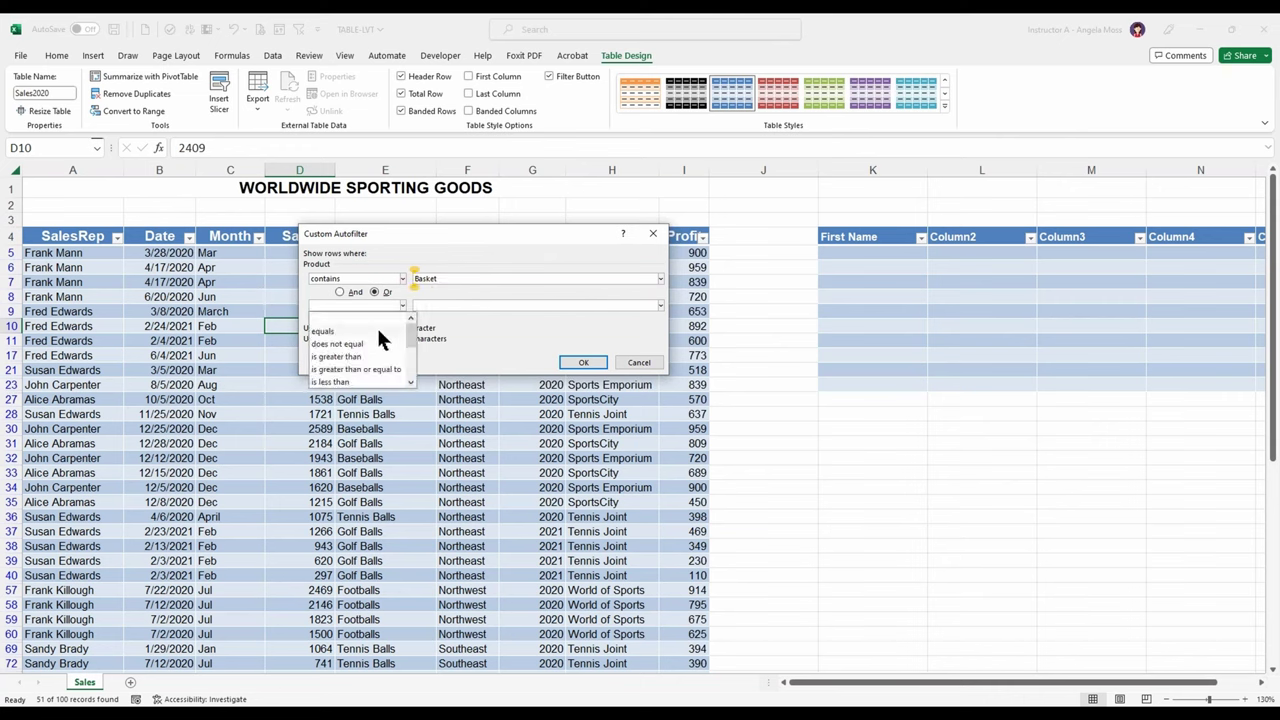
click(640, 365)
click(640, 365)
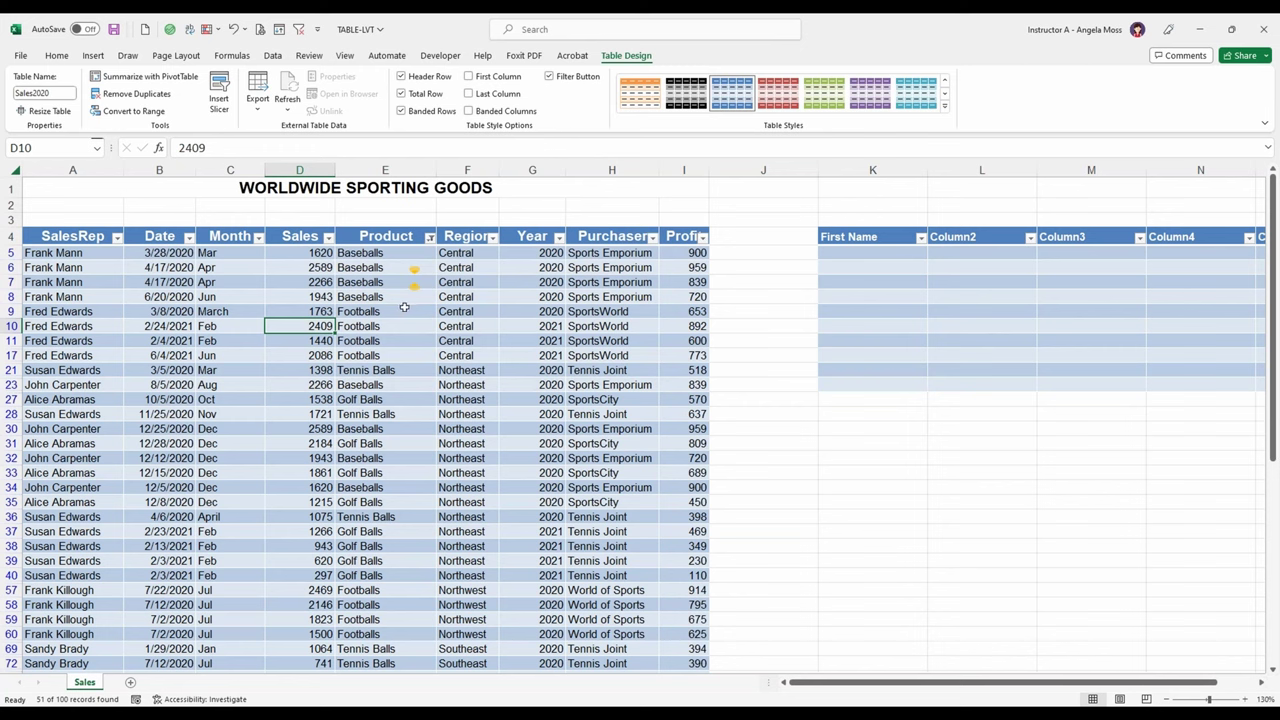
Clear the filter from the sales table and correct the misspelled product in cell E29 to "Tennis Balls"
click(429, 237)
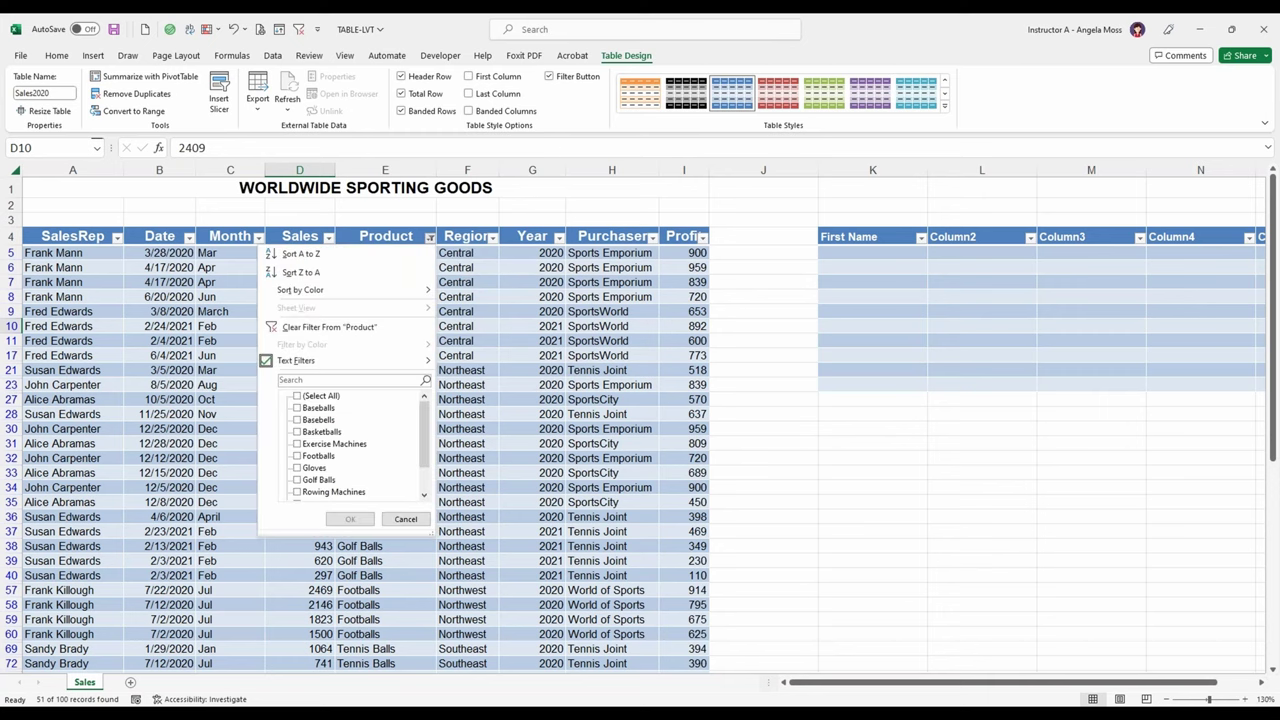
click(299, 30)
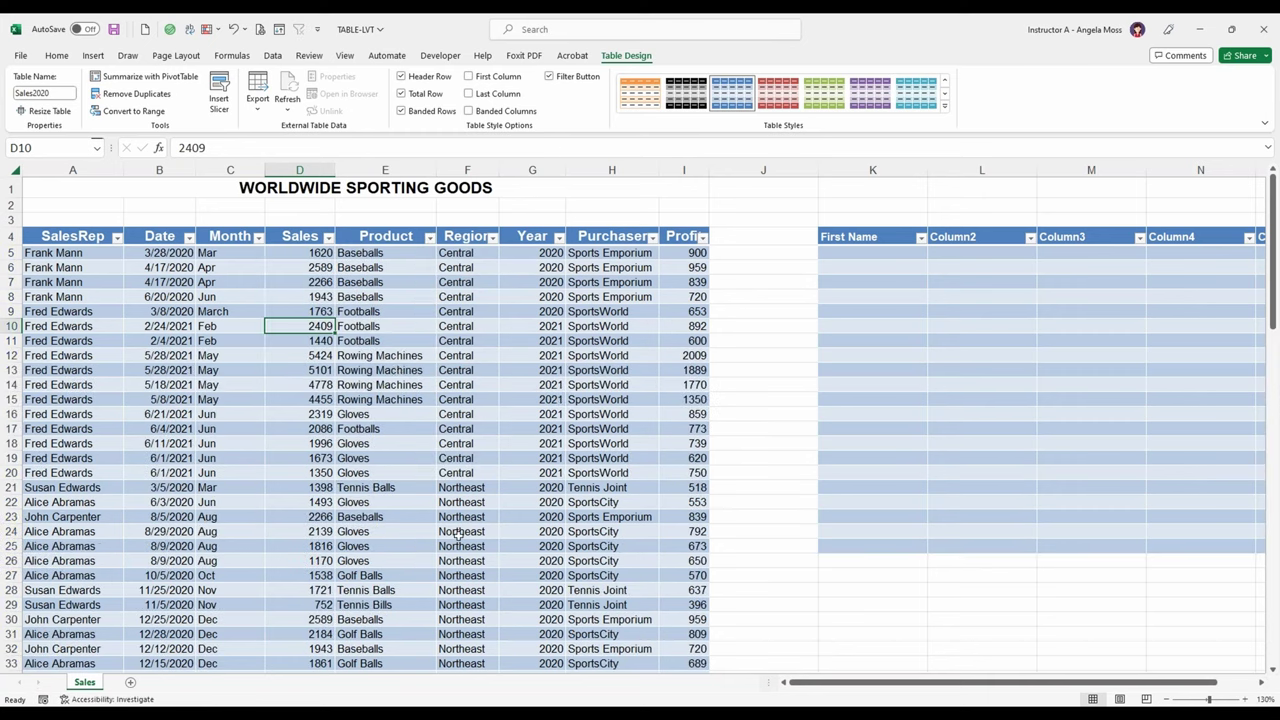
click(397, 606)
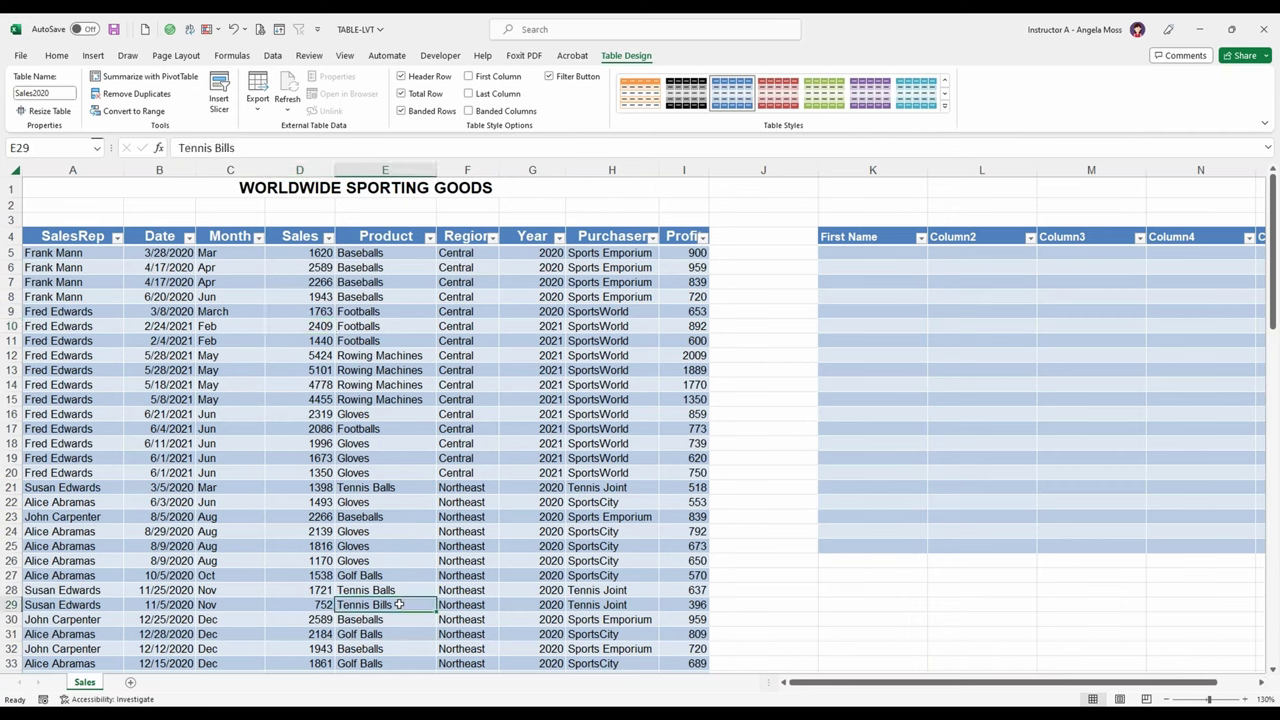
click(220, 147)
key(BackSpace)
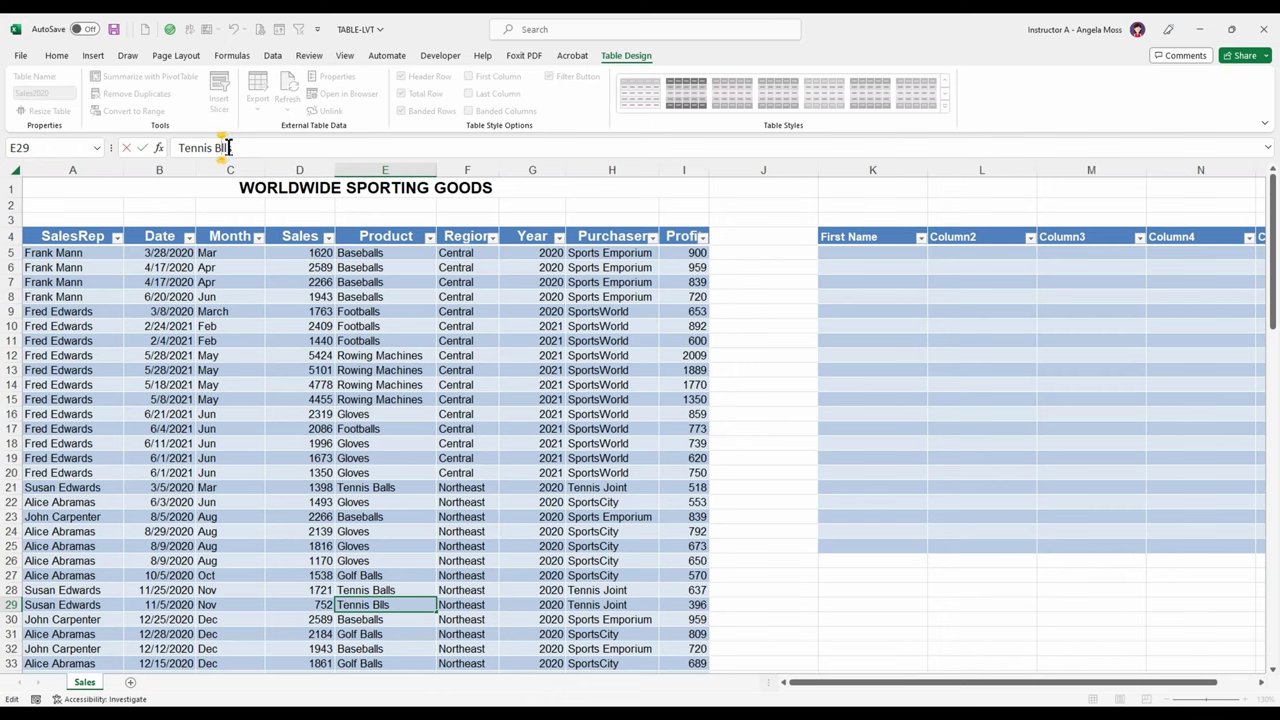
text(a)
key(Return)
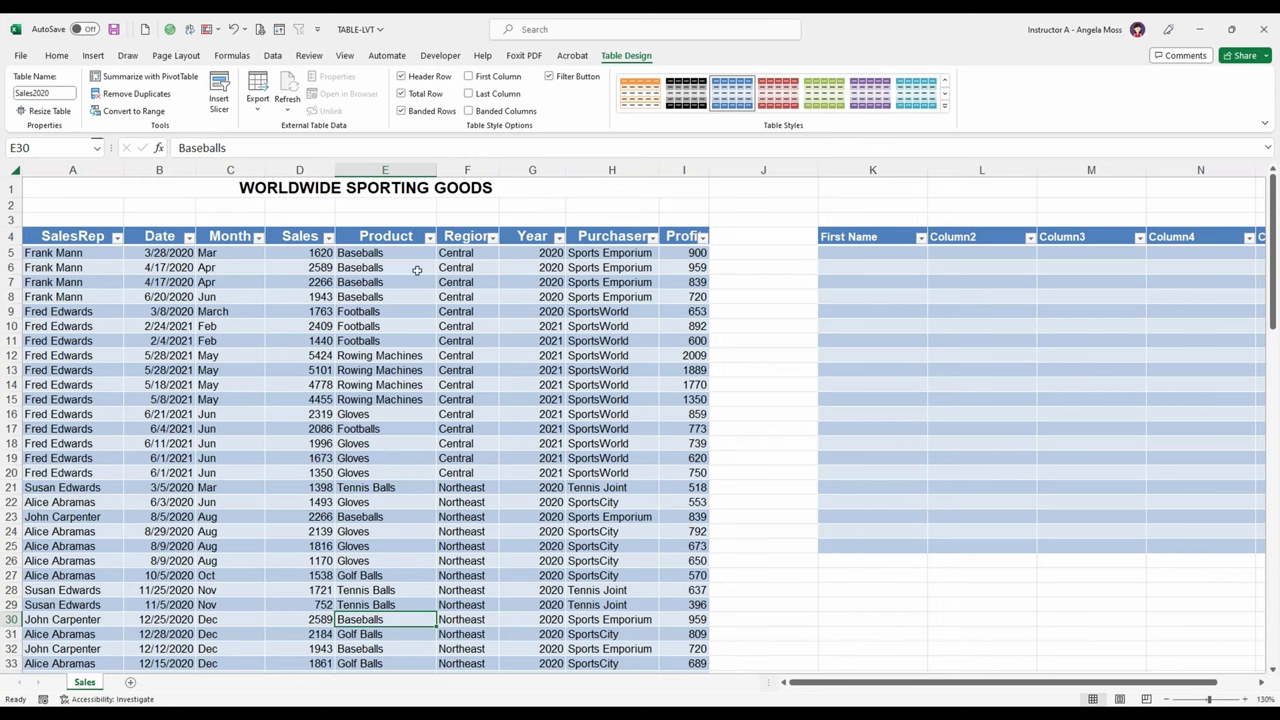
Filter the Sales column to only the values 297, 620, 630, 741, 752, 850, 855 and 943
click(328, 237)
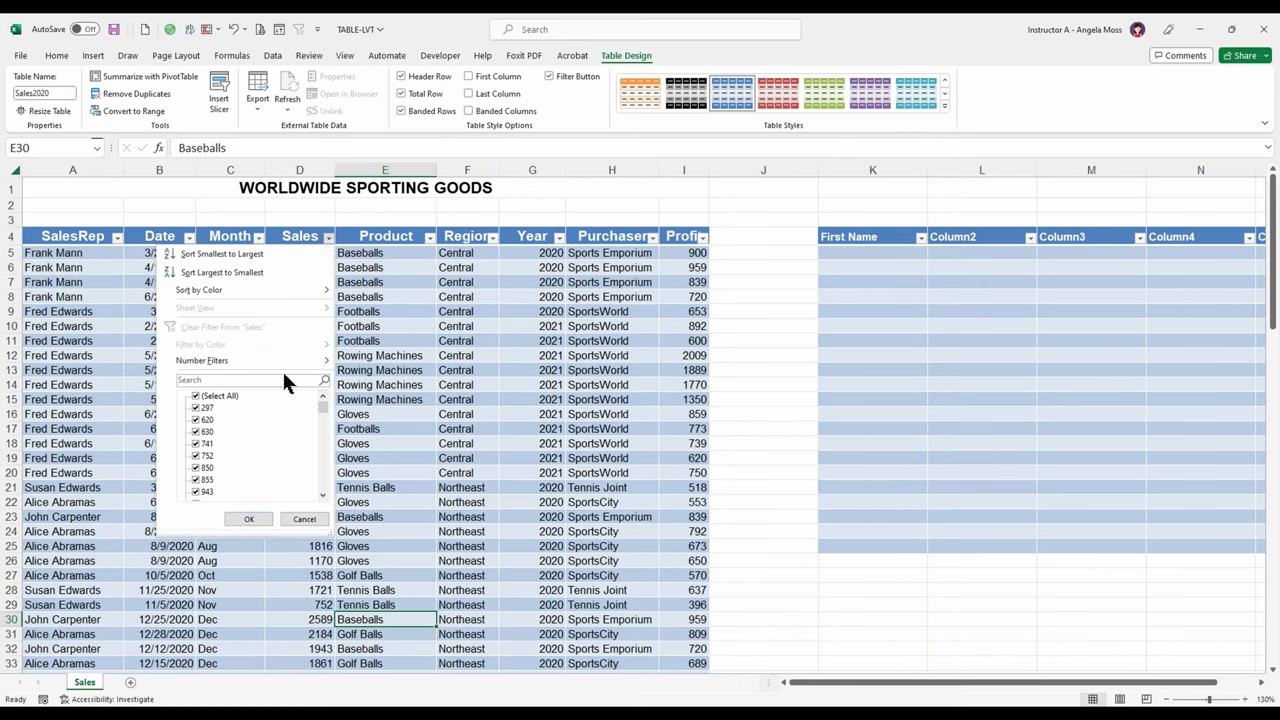
mouse_move(318, 401)
mouse_down()
mouse_move(320, 471)
mouse_move(333, 457)
mouse_move(325, 402)
mouse_up()
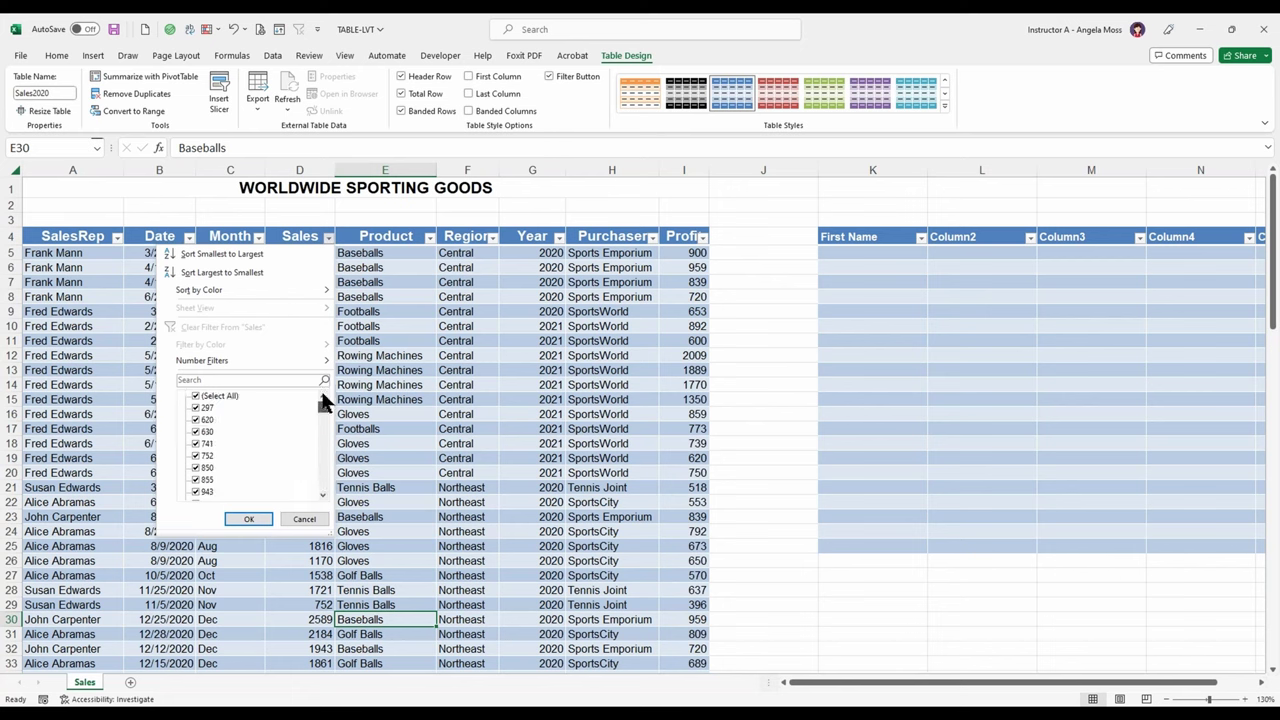
click(194, 395)
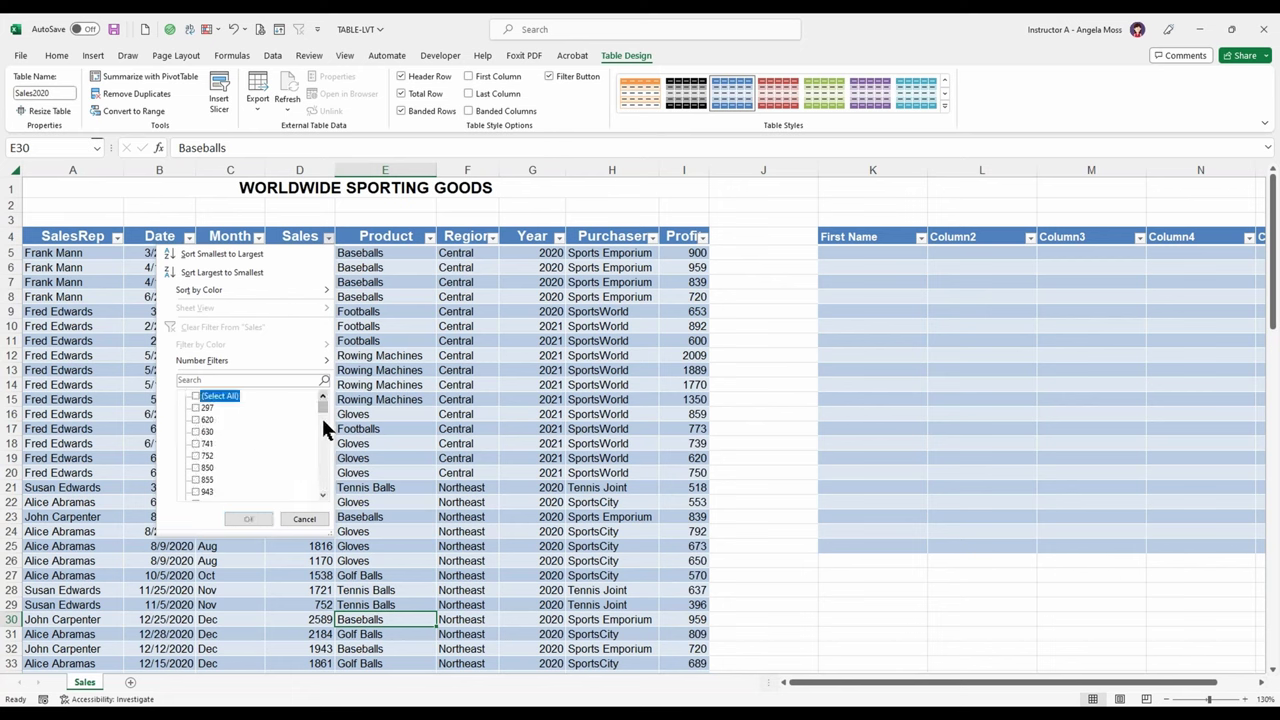
click(197, 408)
click(197, 420)
click(197, 432)
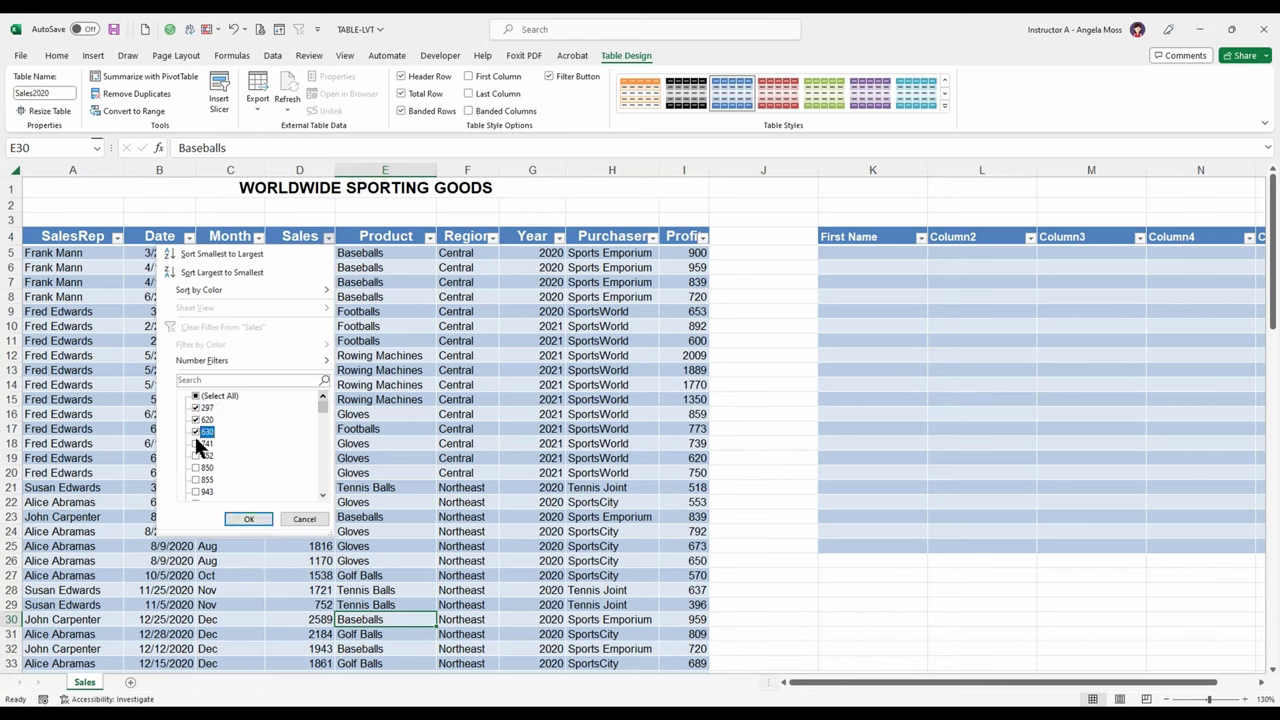
click(197, 443)
click(197, 456)
click(197, 480)
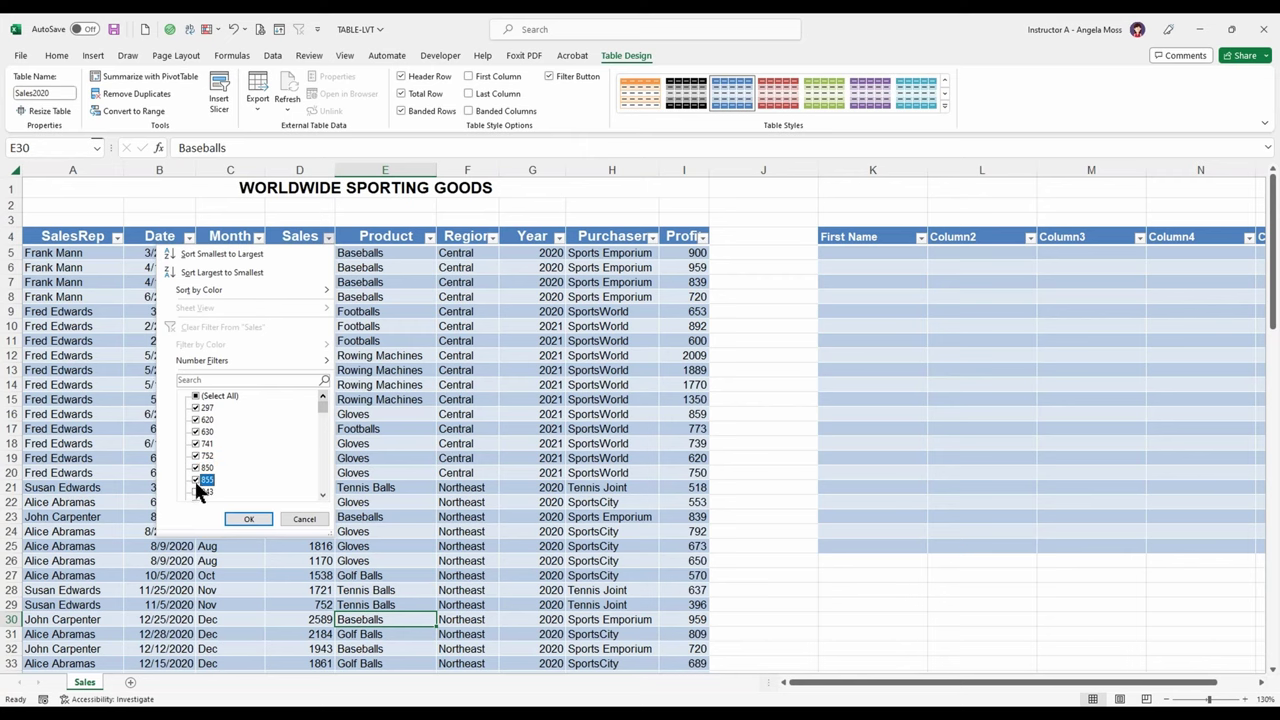
click(245, 520)
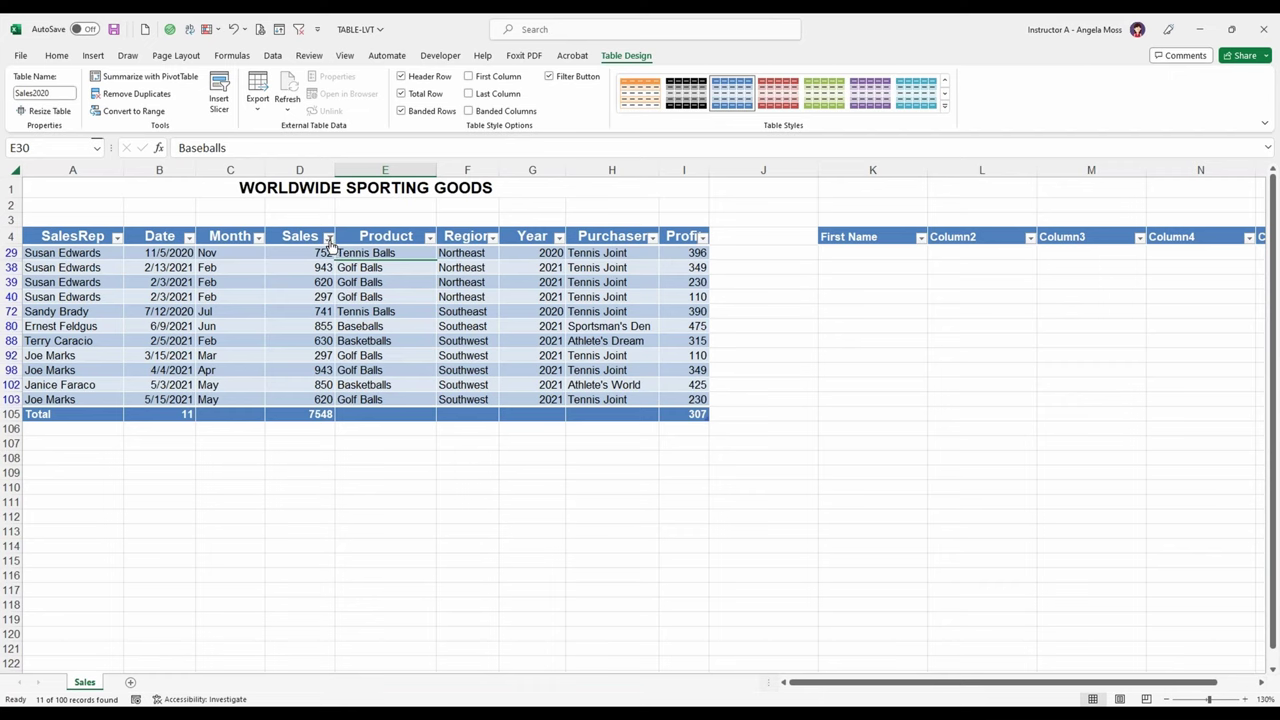
Clear the filter from the sales table and start a custom Sales filter with the condition "is greater than" 1000
click(297, 35)
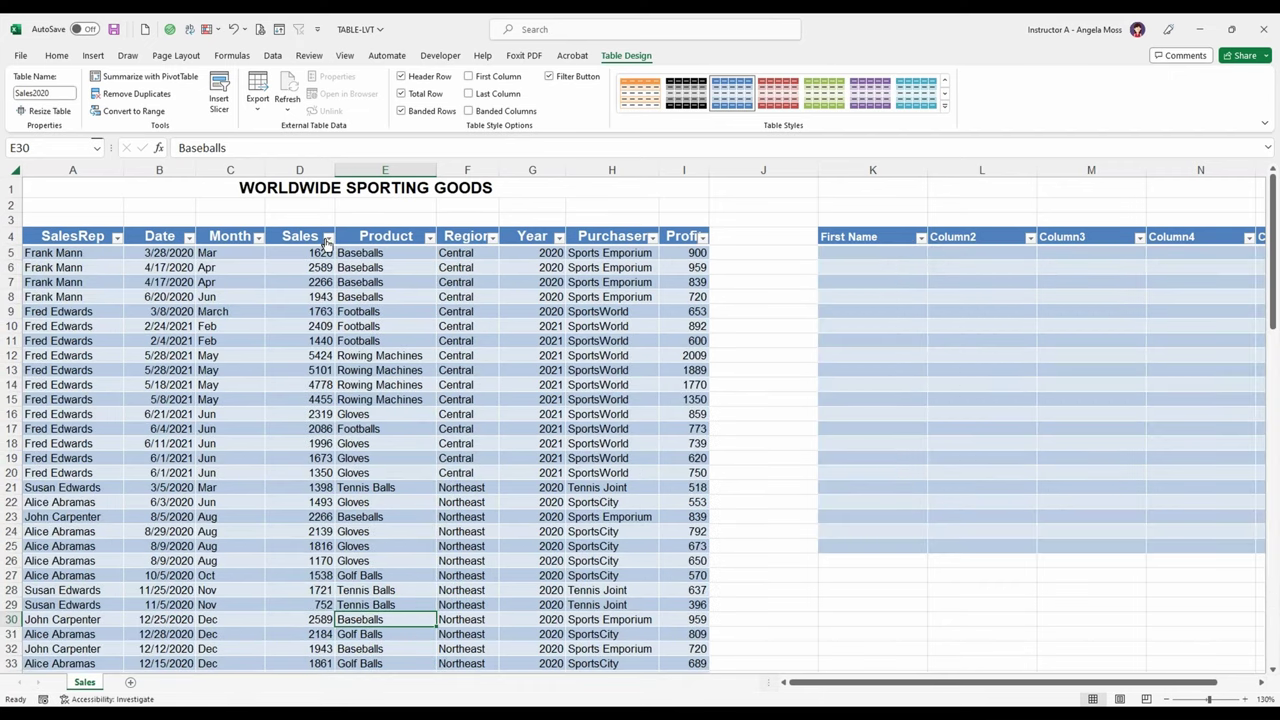
click(328, 236)
mouse_move(260, 360)
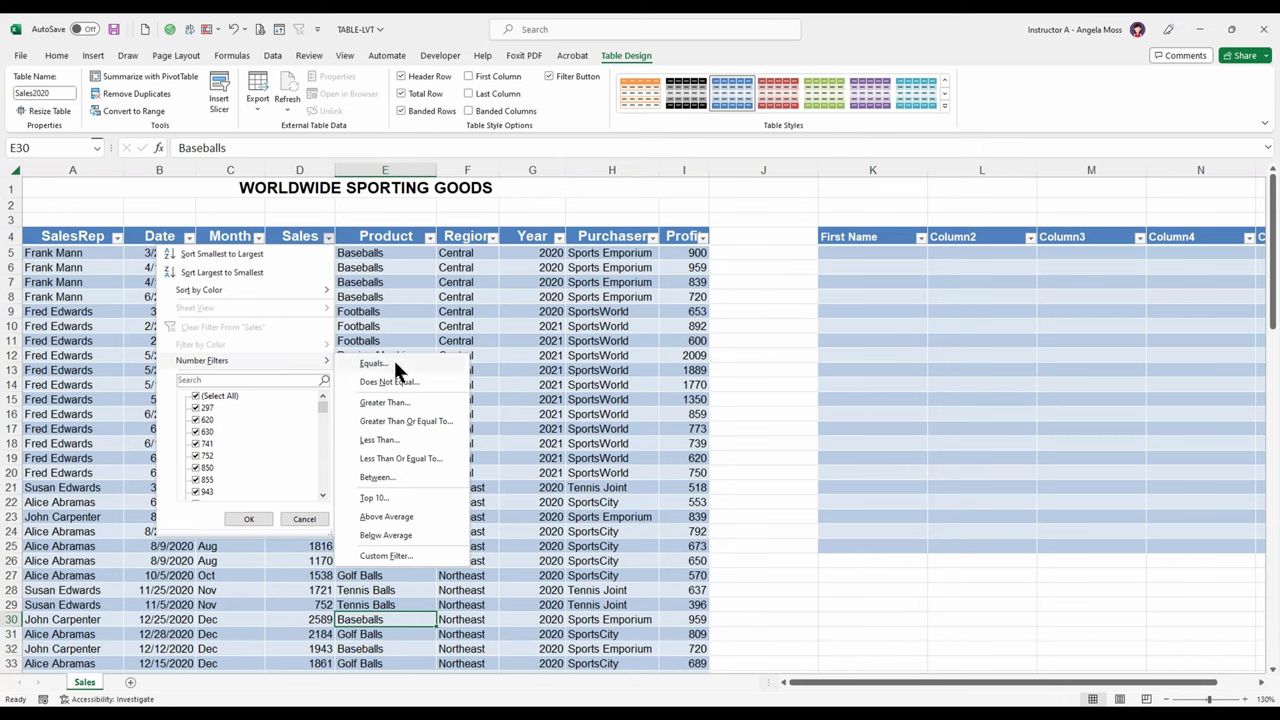
click(396, 402)
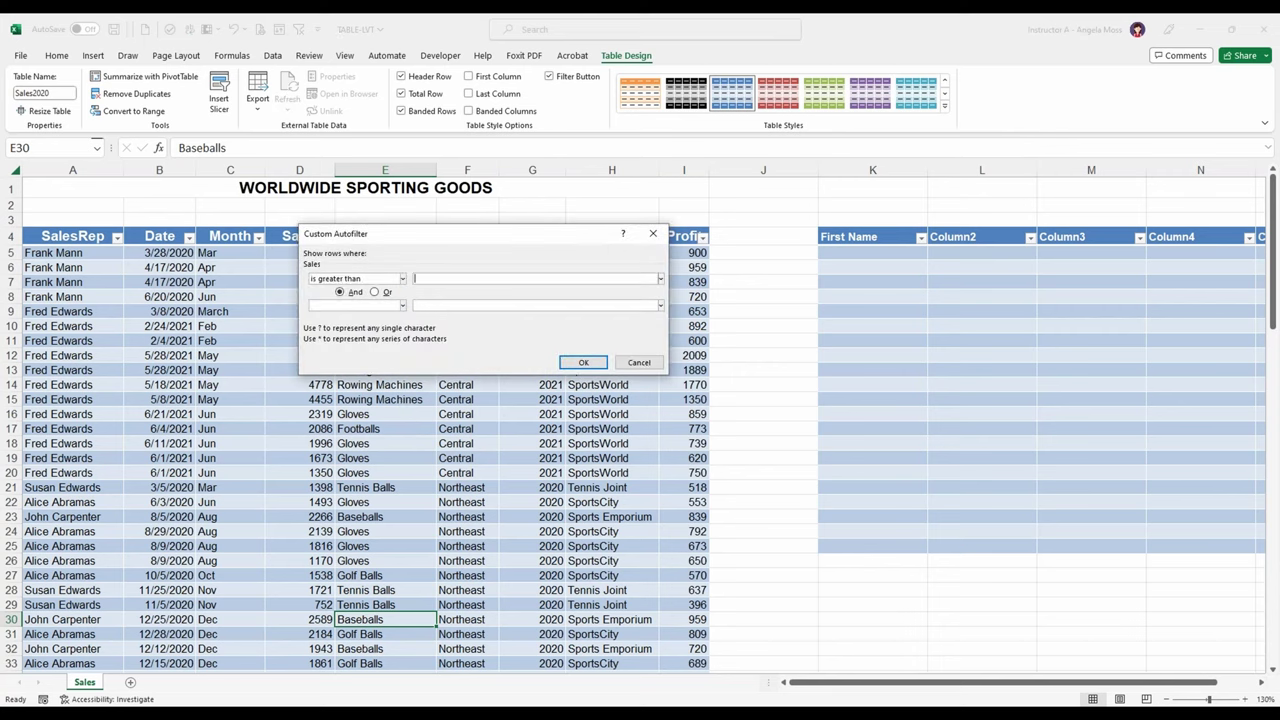
text(1000)
click(430, 279)
Add the And condition "is less than or equal to" 2000 to the Sales filter, apply it and review the remaining rows
click(344, 306)
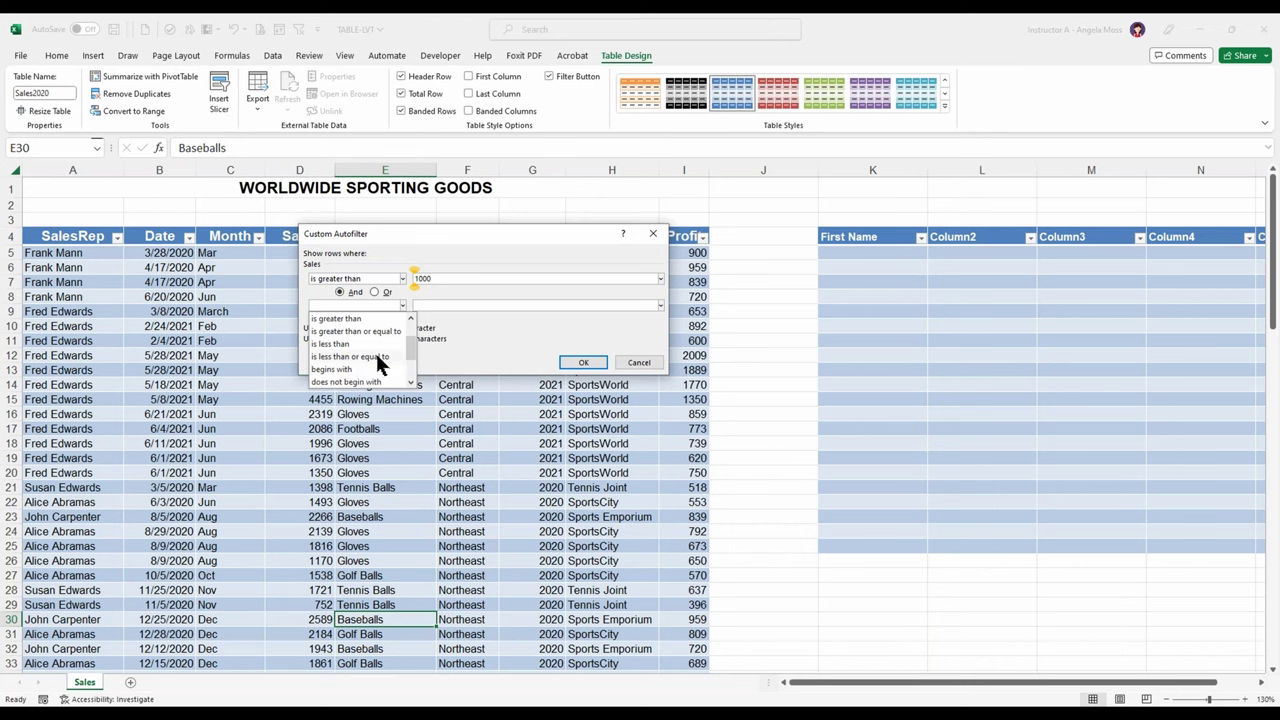
click(378, 358)
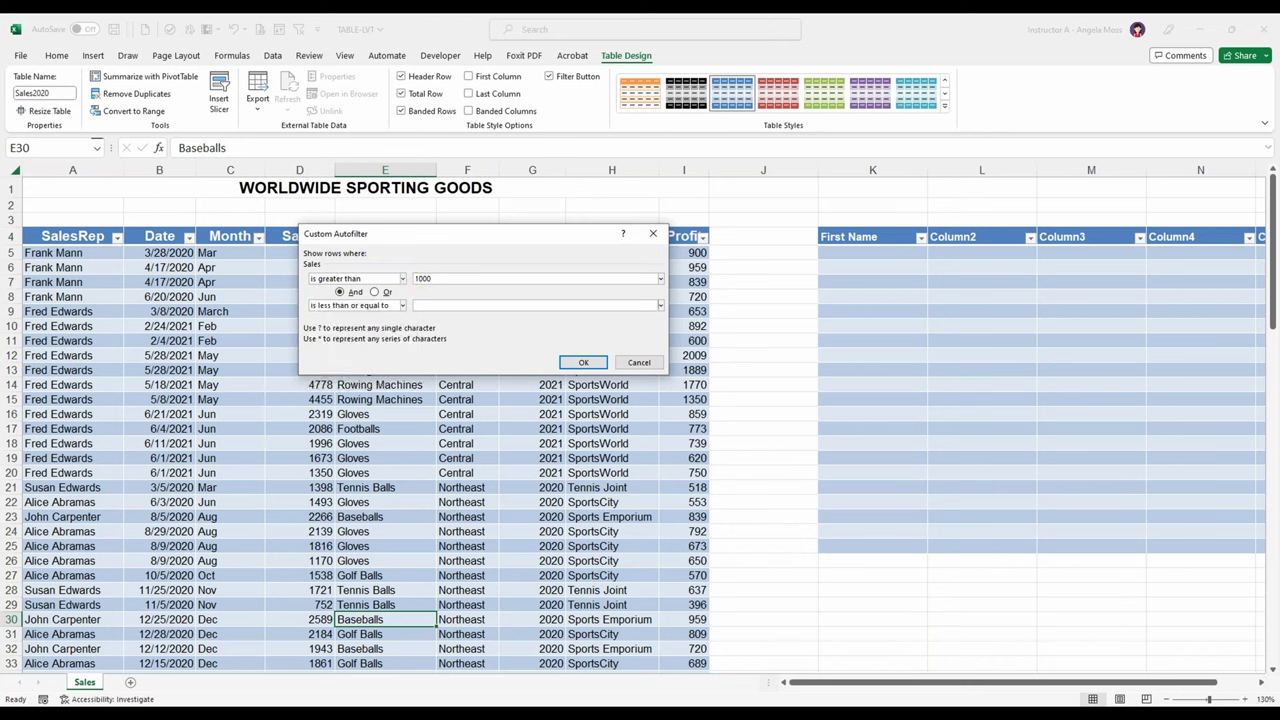
text(2000)
click(579, 362)
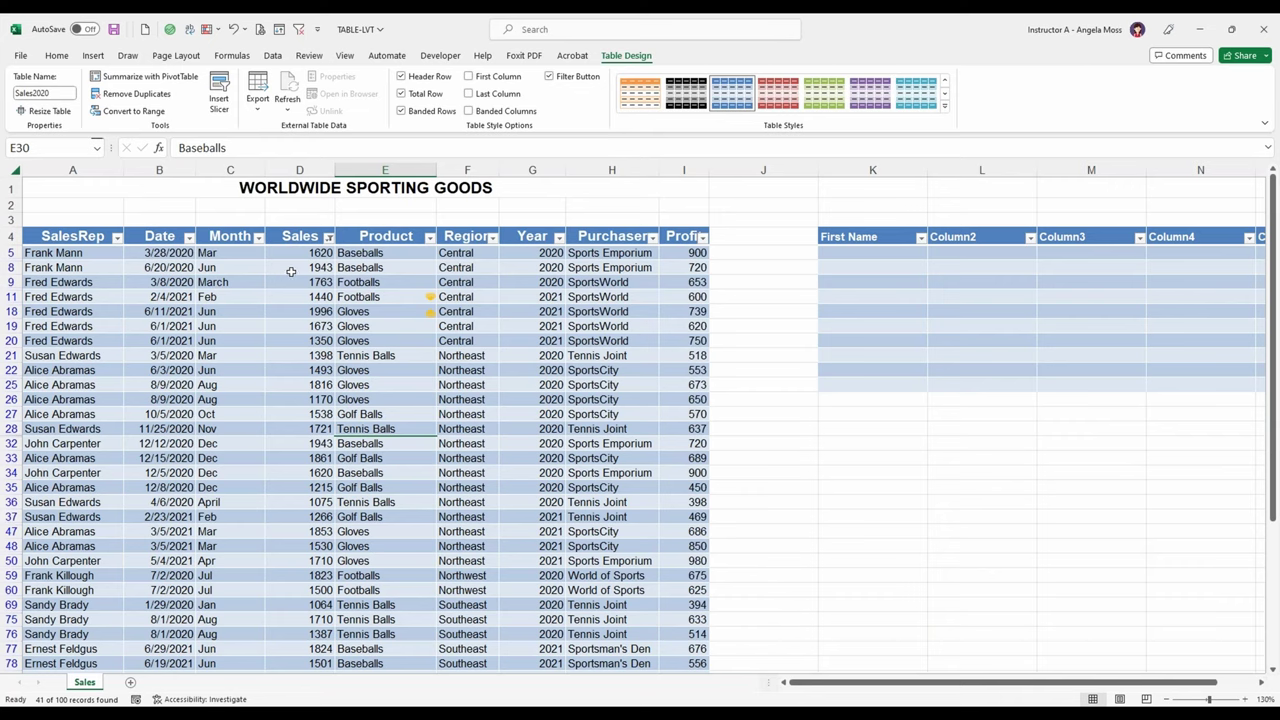
scroll(288, 300, down, 6)
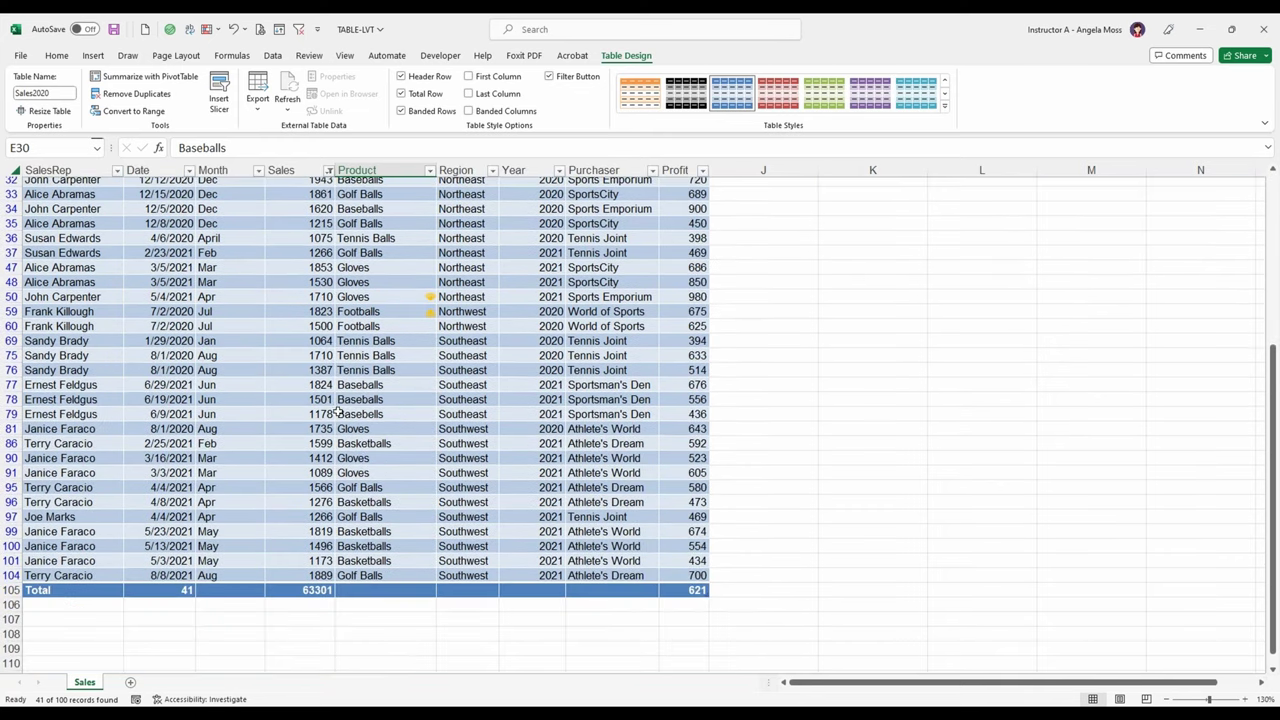
scroll(337, 411, up, 3)
scroll(337, 411, up, 3)
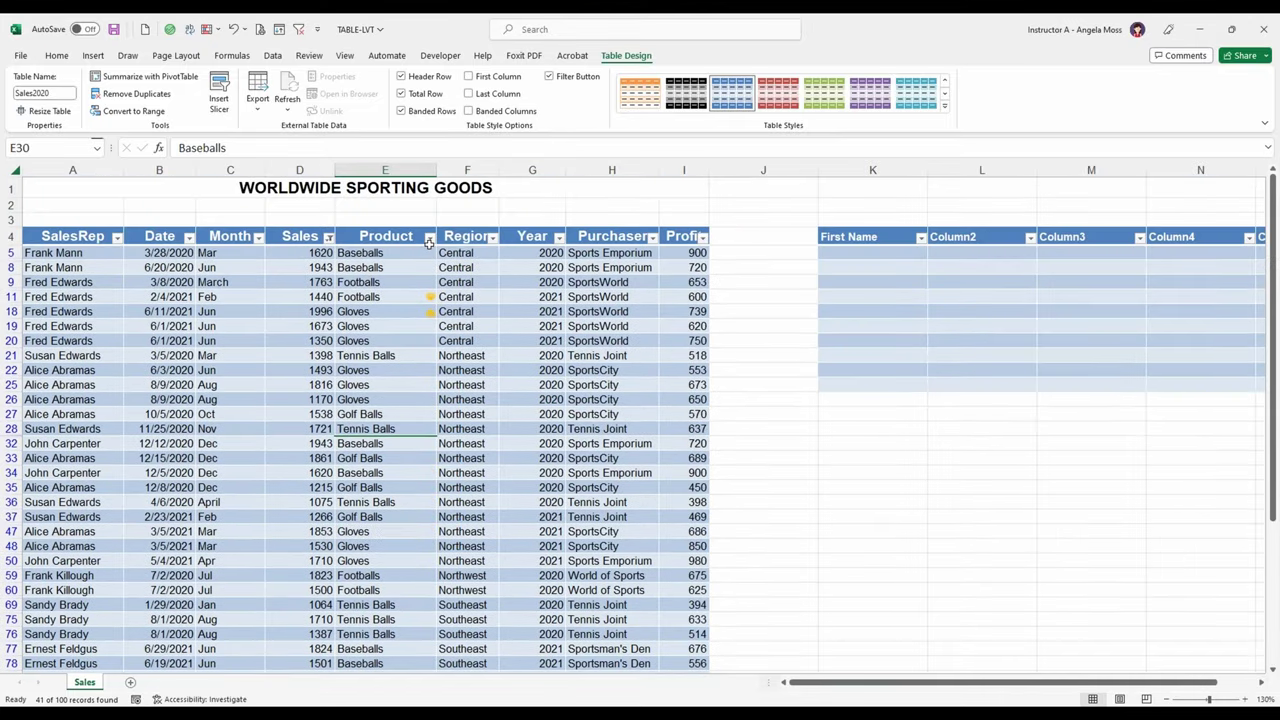
Narrow the filtered rows further by showing only Basketballs in the Product column
click(415, 311)
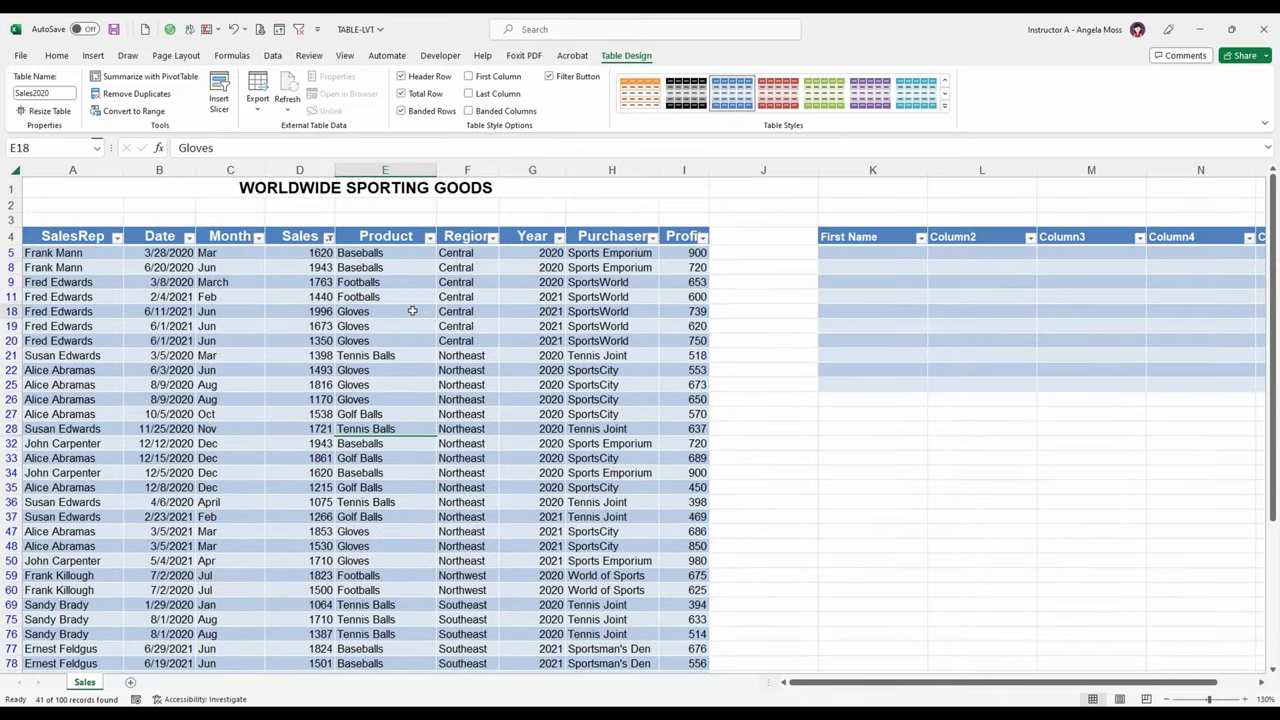
click(429, 237)
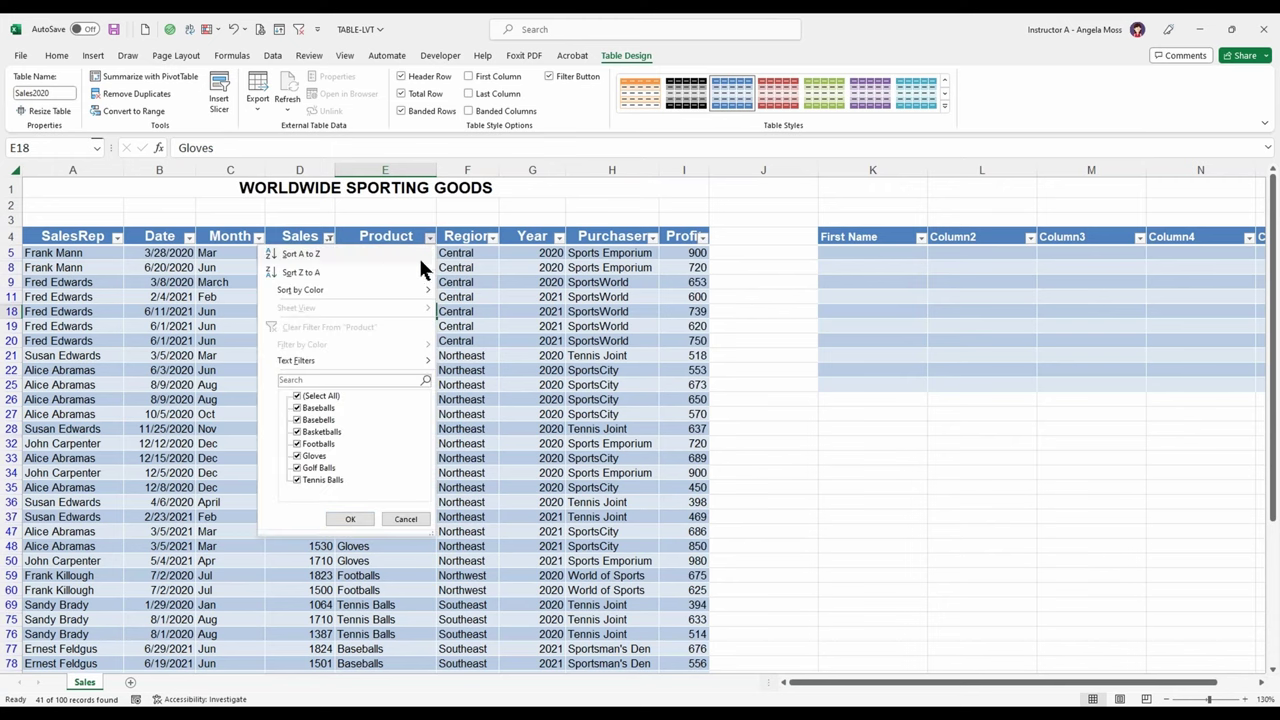
click(296, 397)
click(297, 431)
click(352, 519)
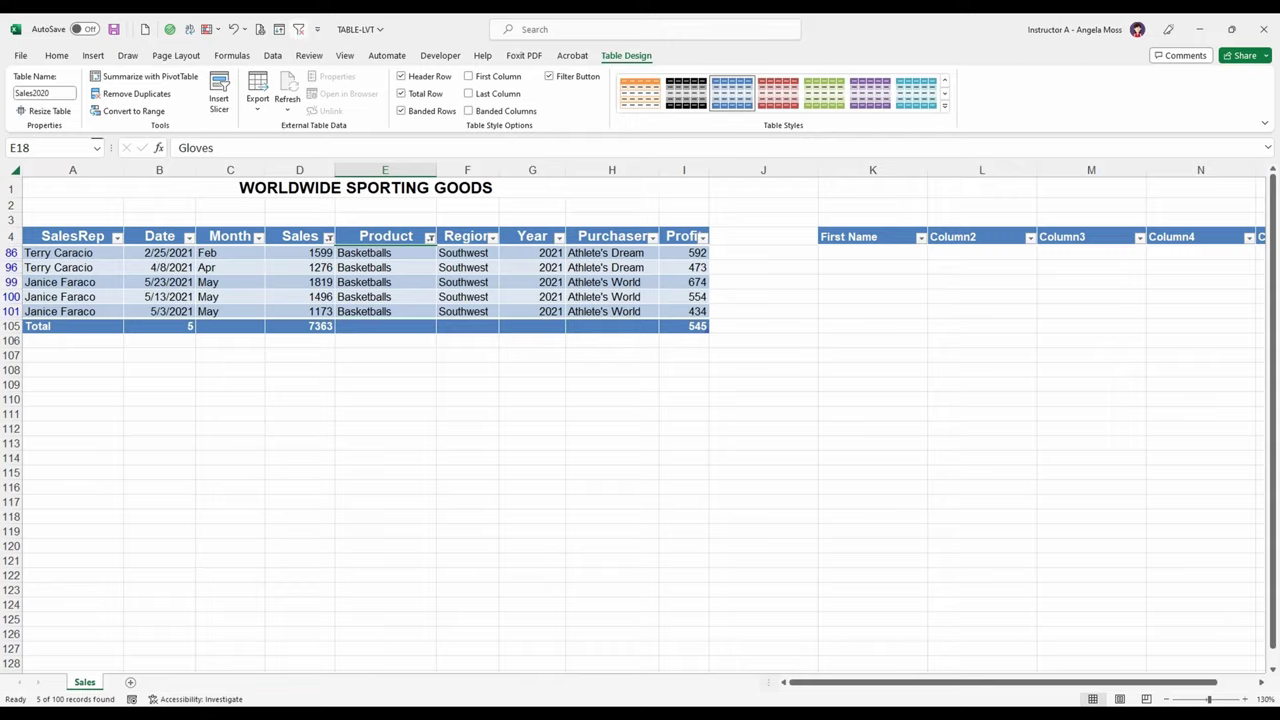
Clear the table's filters and apply a Top 10 filter to the Sales column that shows the bottom 5 items
click(298, 30)
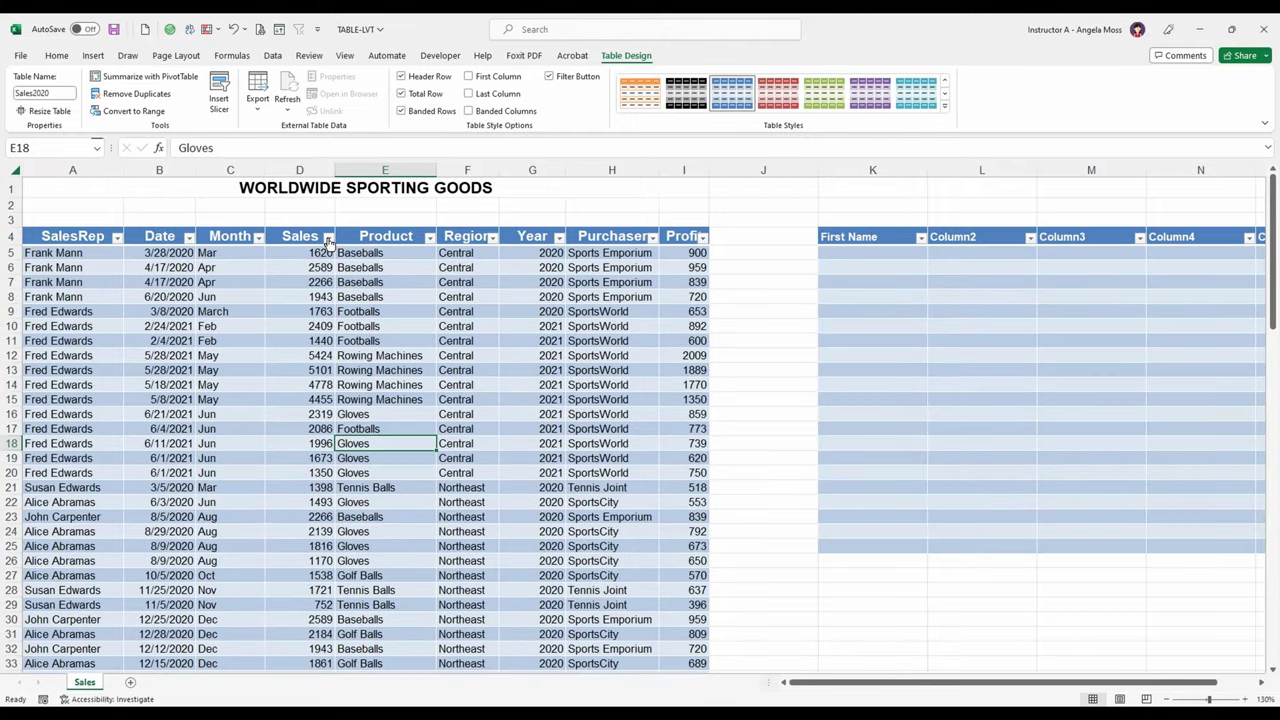
click(328, 237)
mouse_move(305, 360)
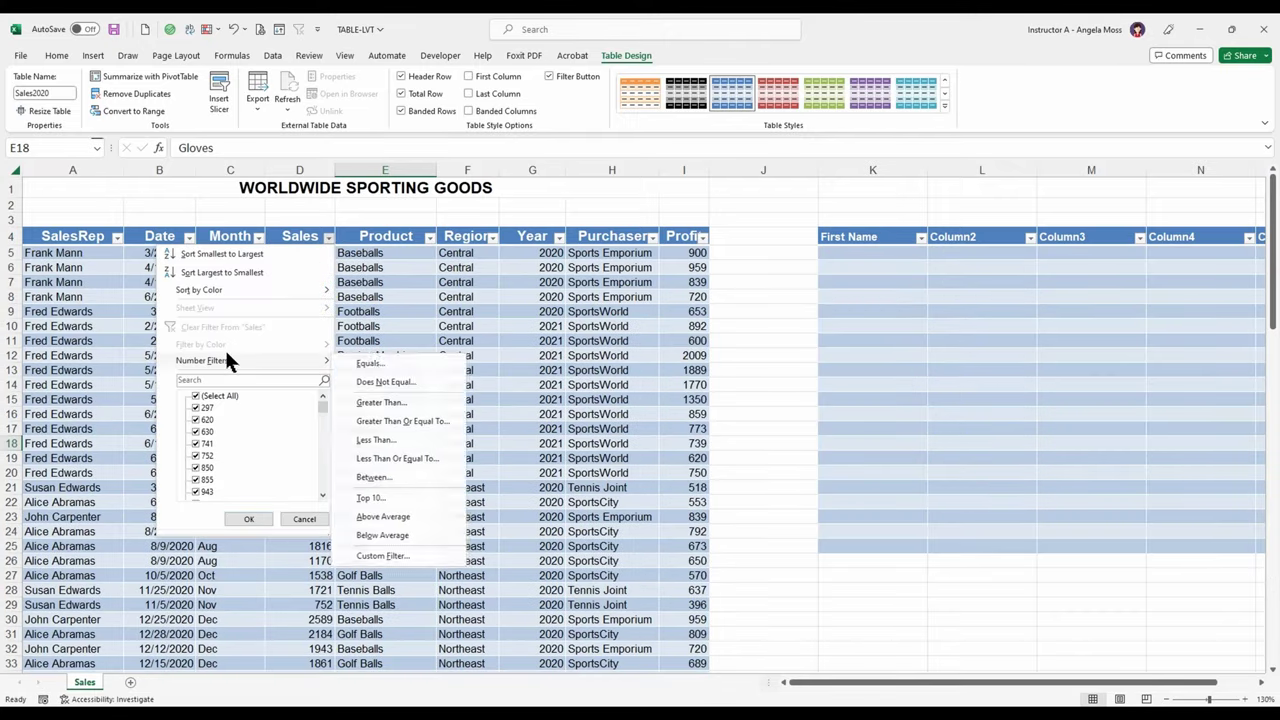
click(384, 497)
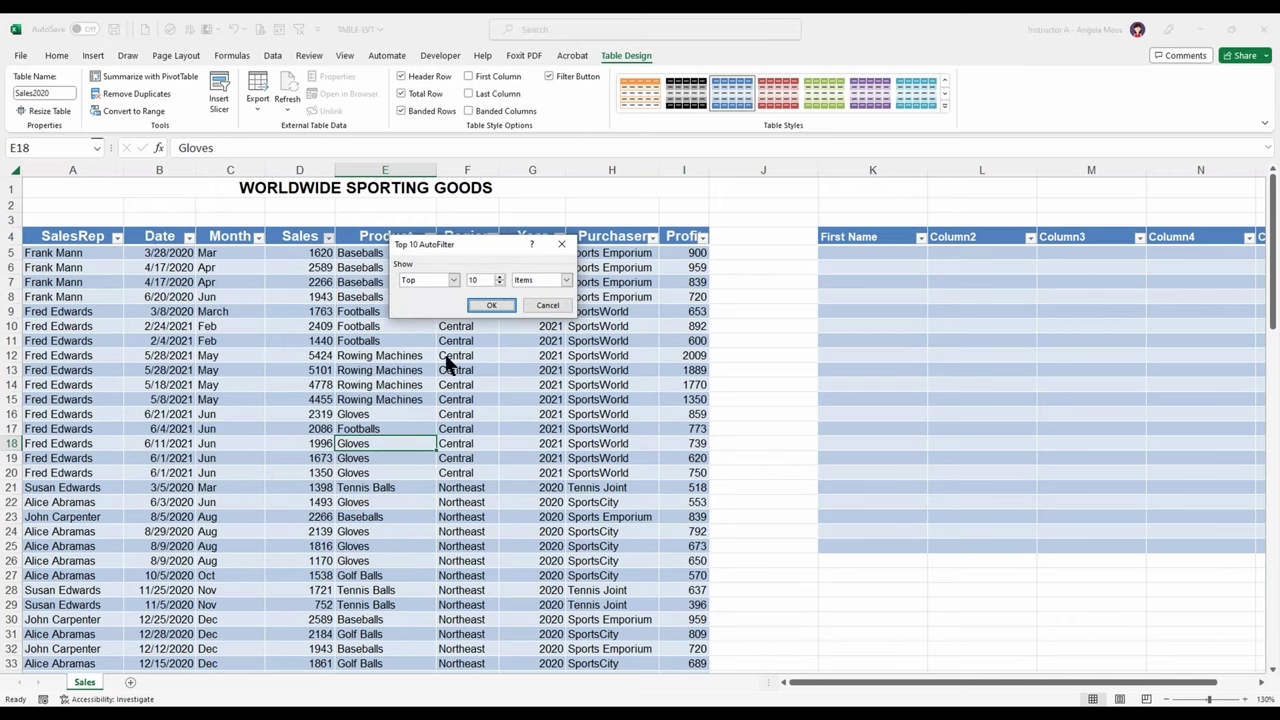
click(453, 280)
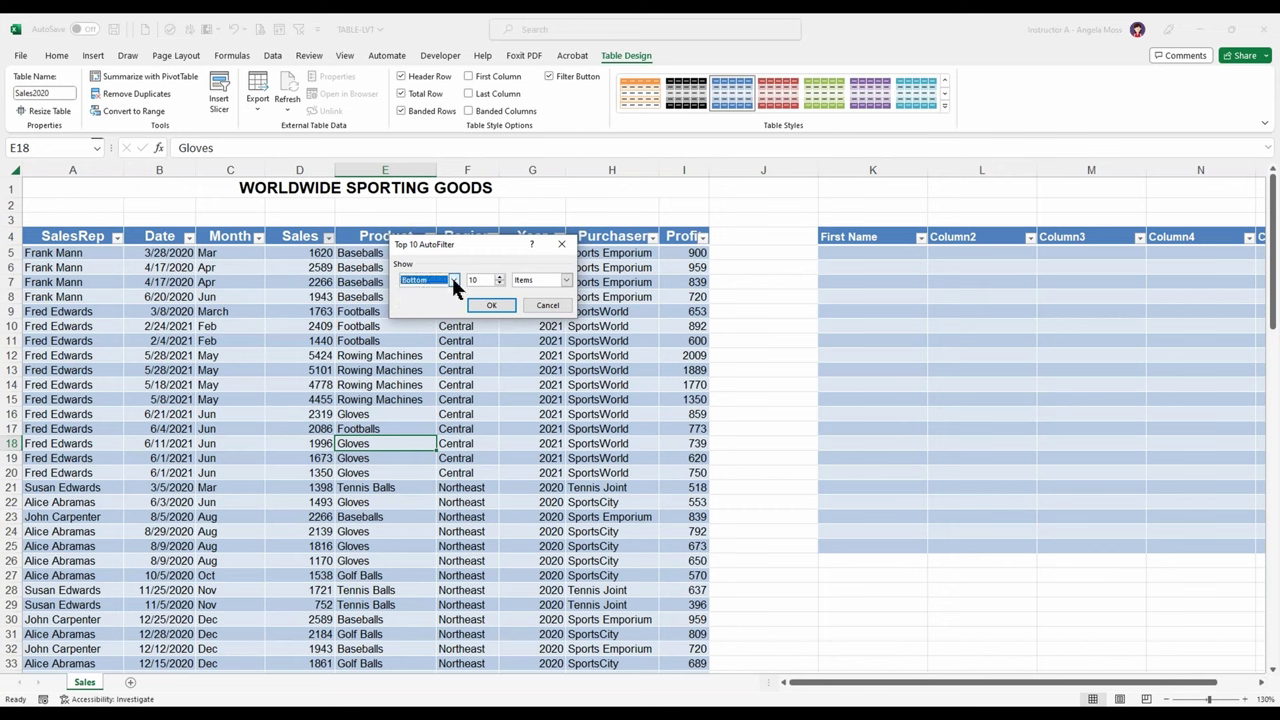
double_click(494, 280)
text(3)
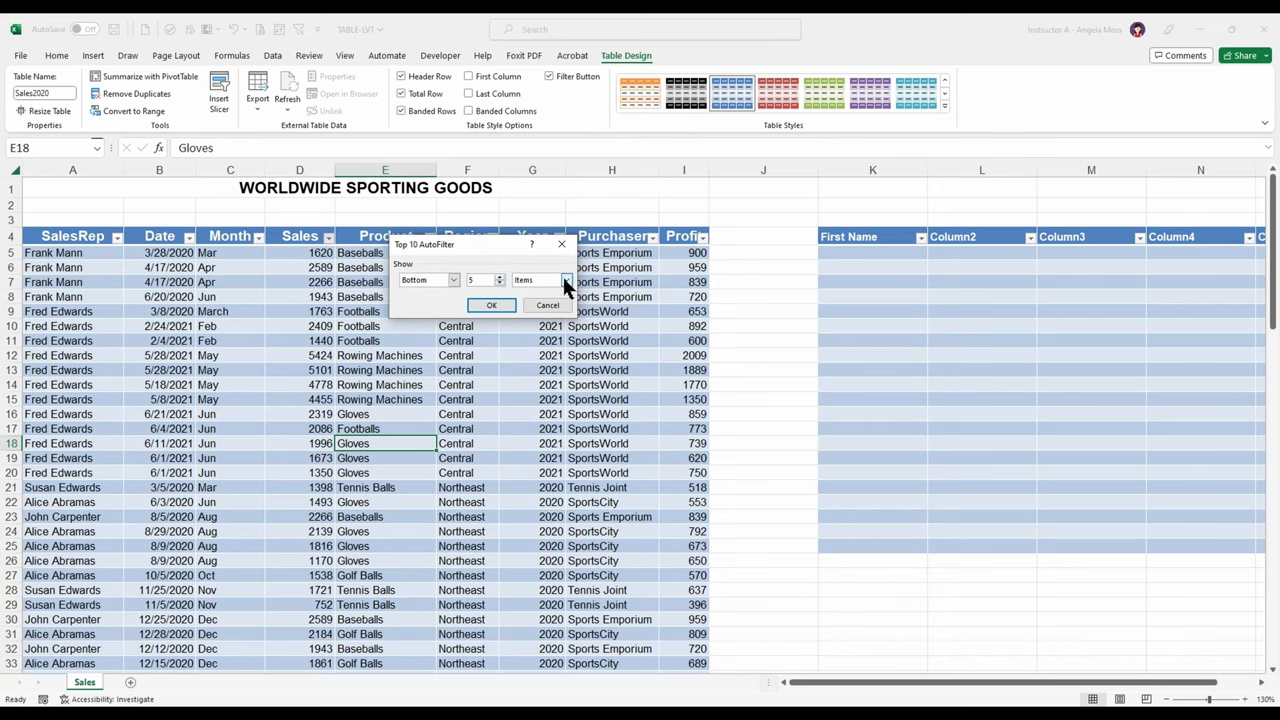
click(565, 281)
click(535, 293)
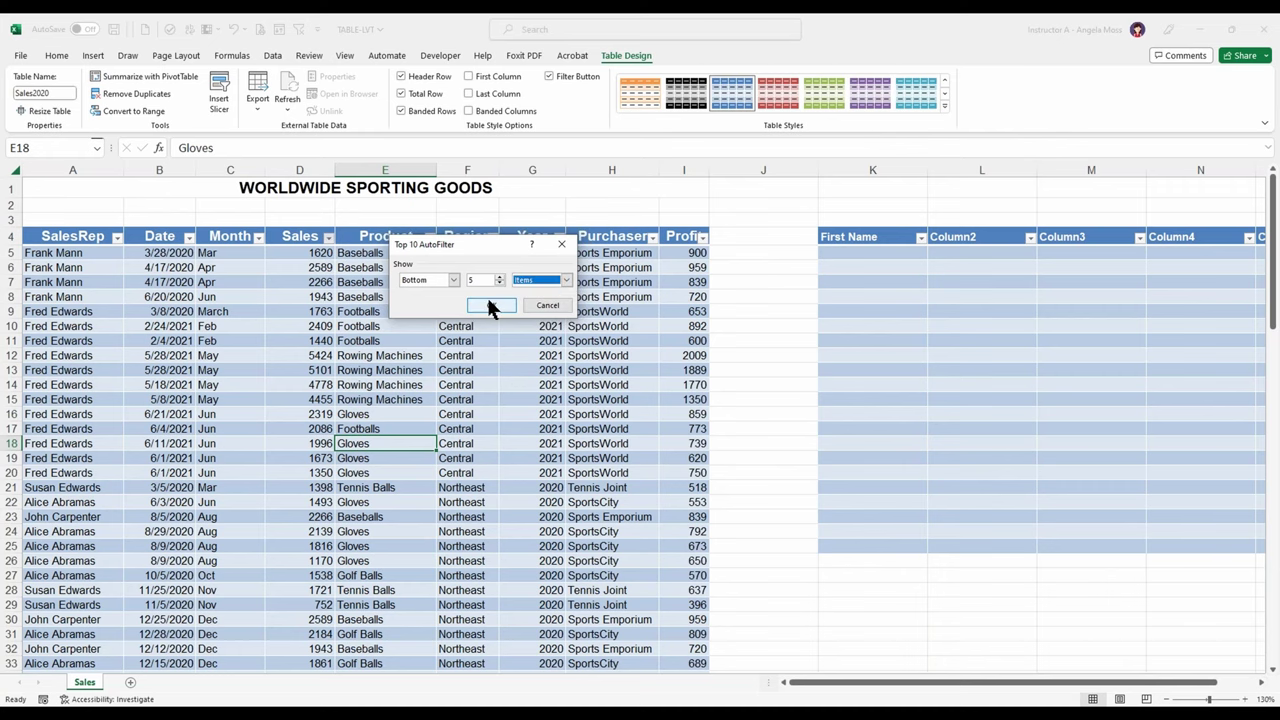
click(490, 305)
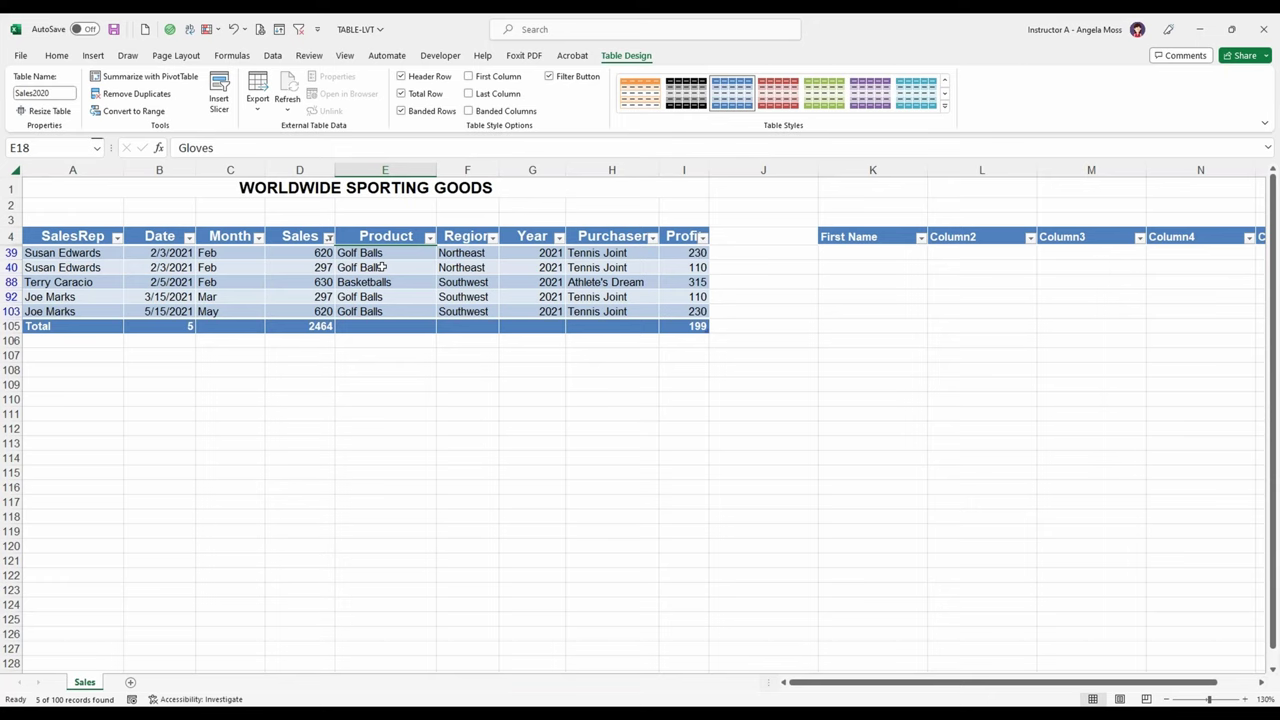
Clear the Sales column's filter, filter the column to above-average values and check the active number filter
click(328, 238)
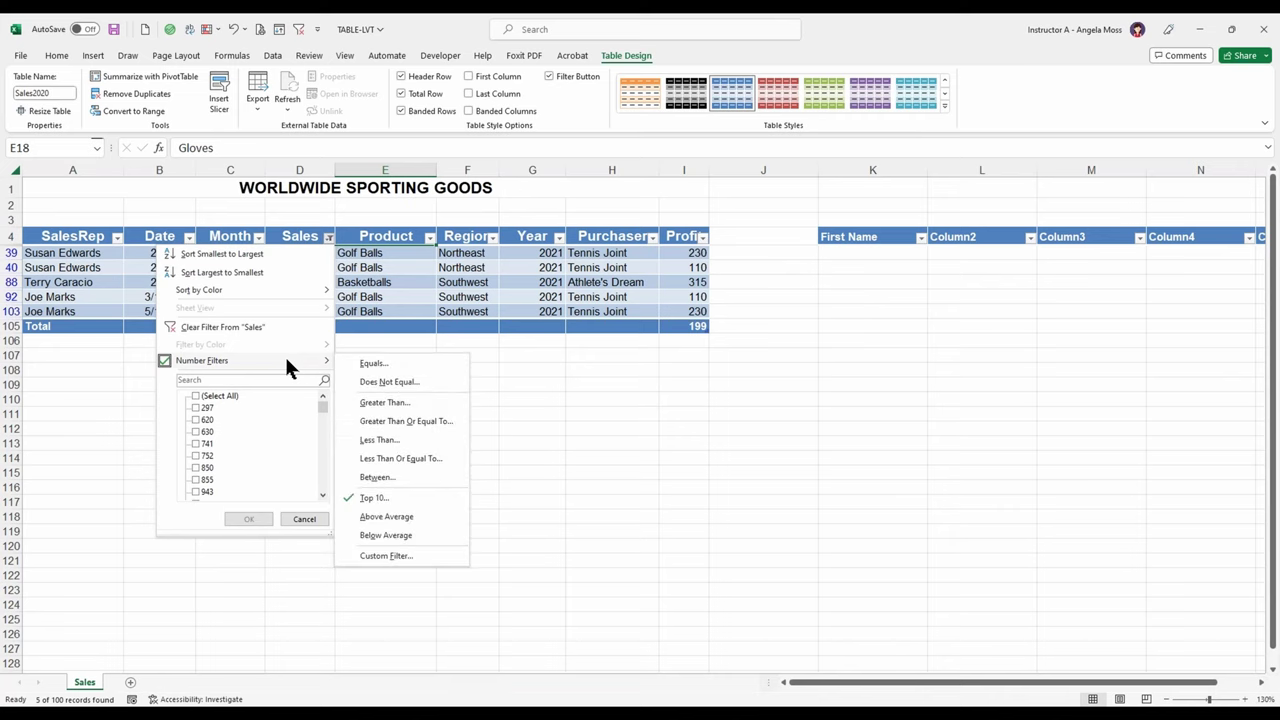
click(282, 326)
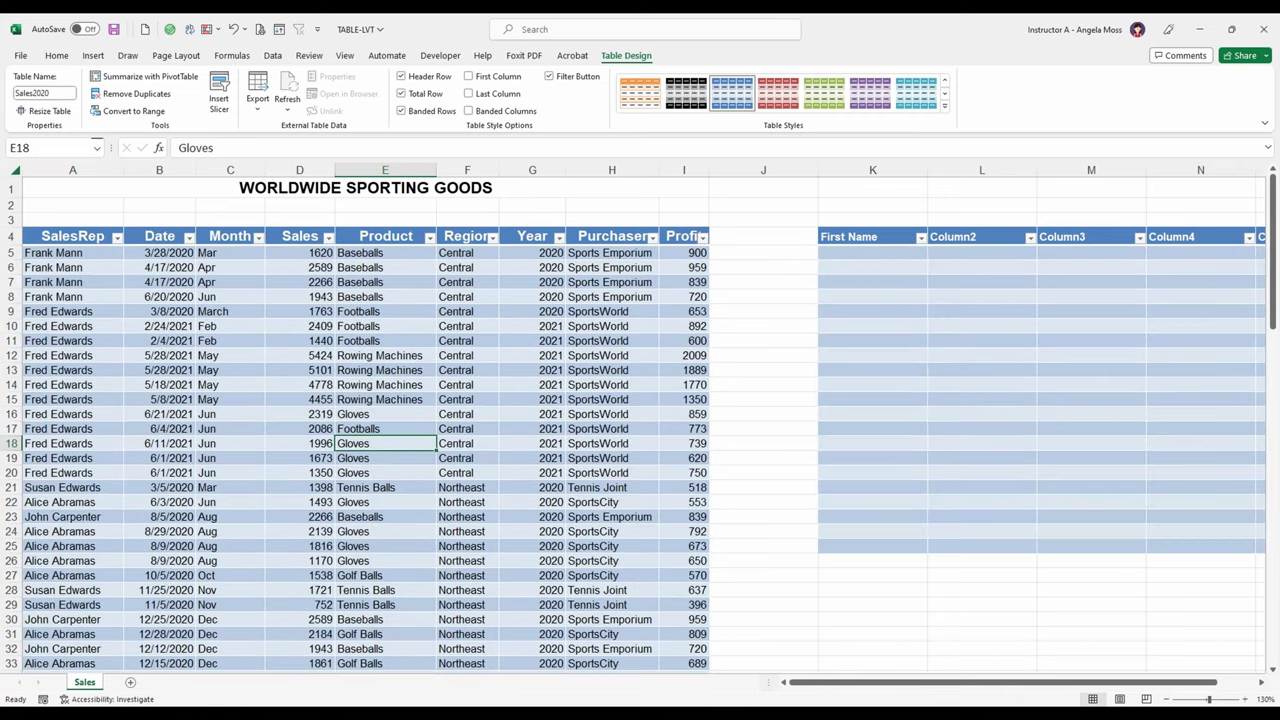
click(328, 237)
mouse_move(297, 362)
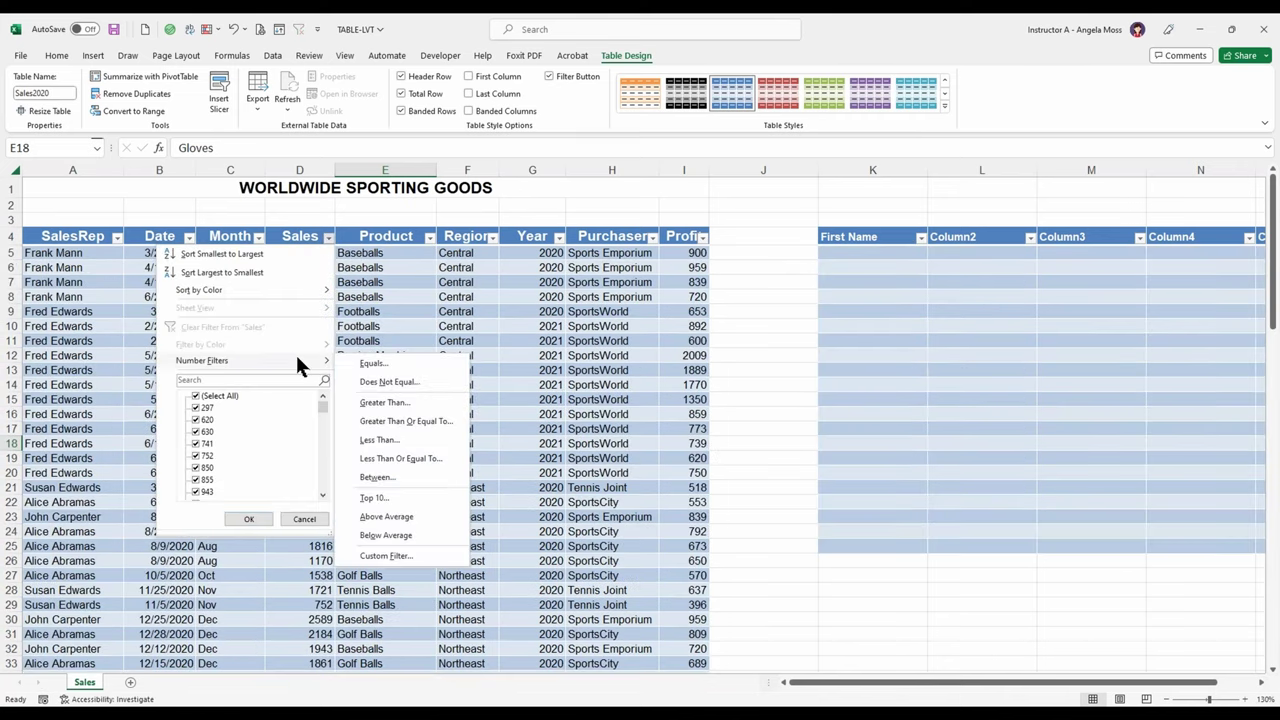
click(390, 517)
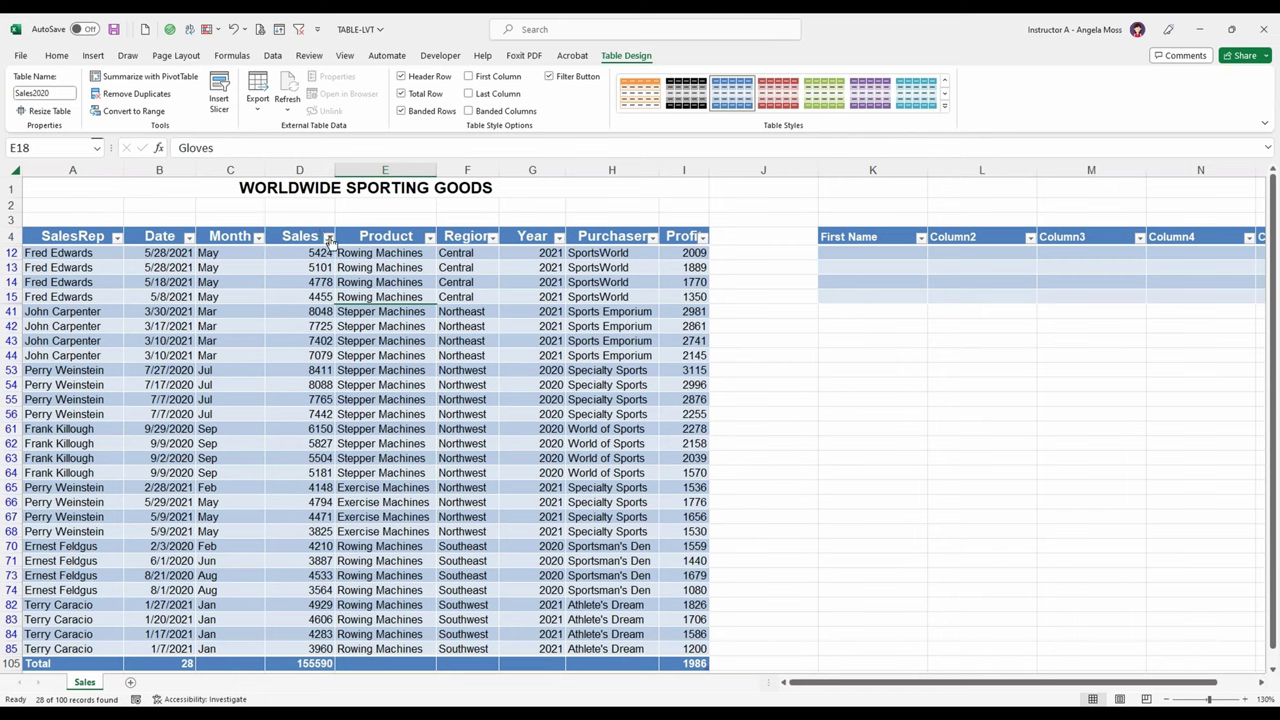
click(329, 237)
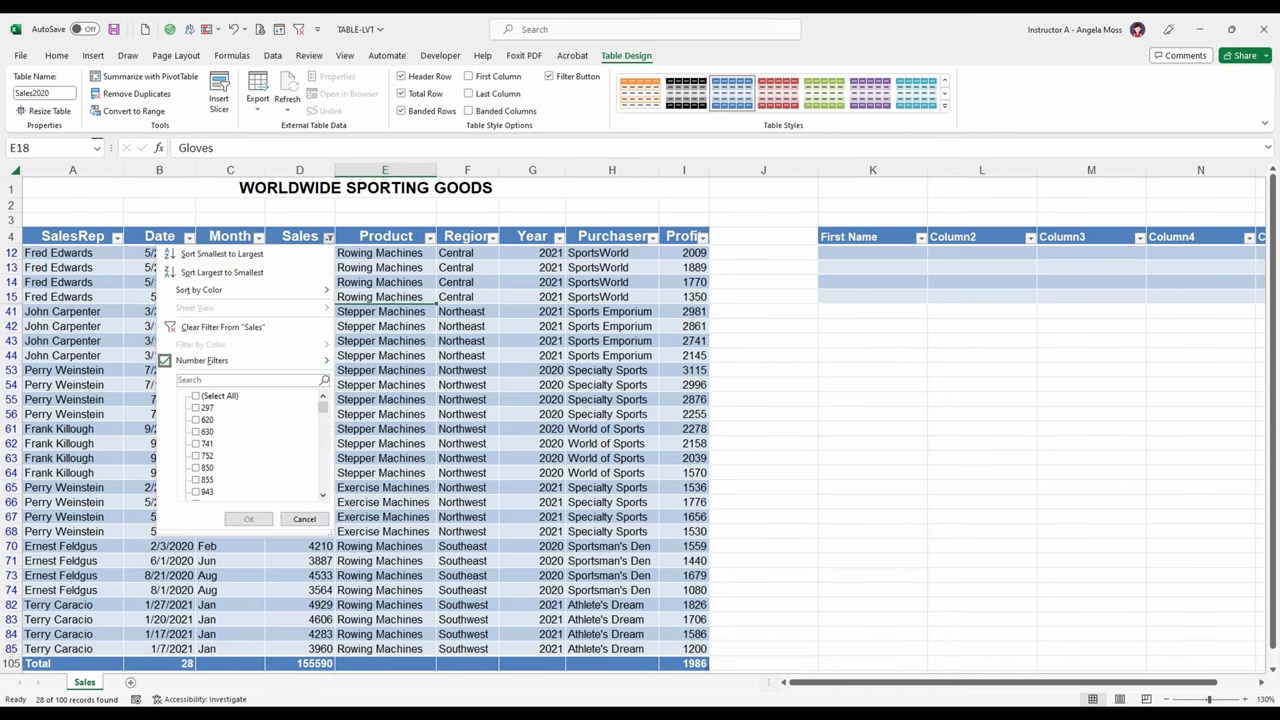
mouse_move(282, 360)
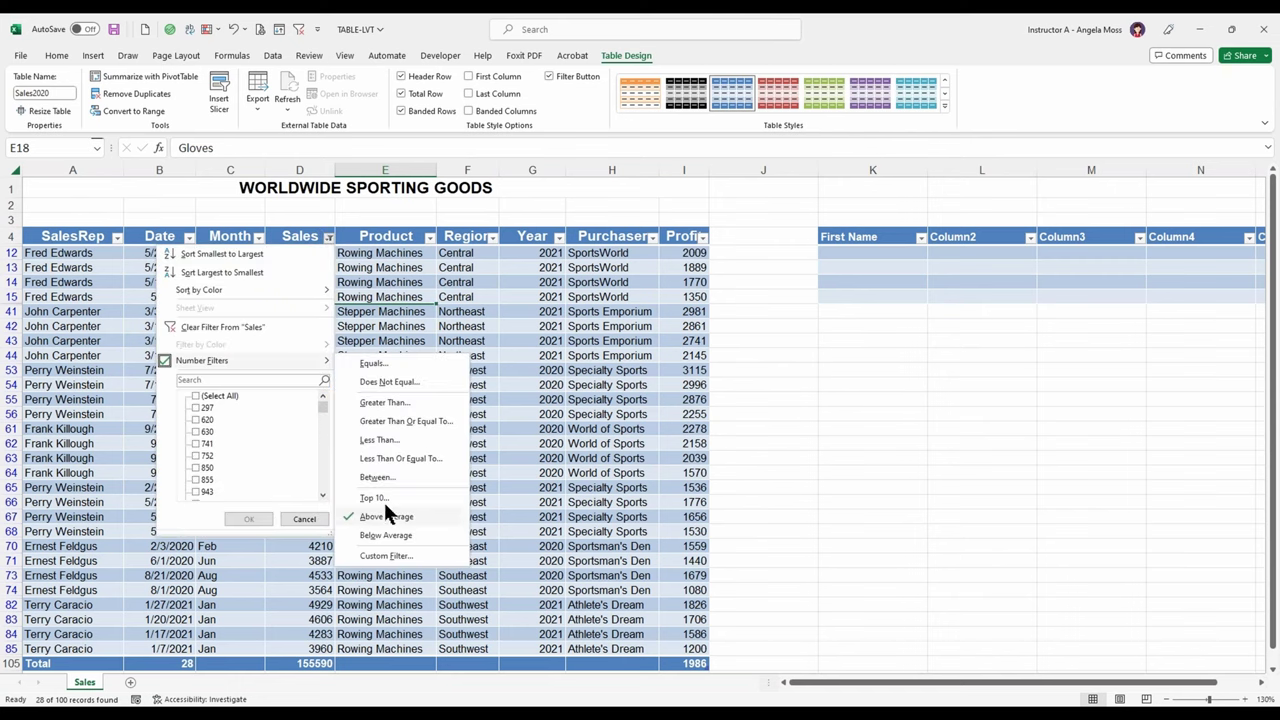
click(327, 220)
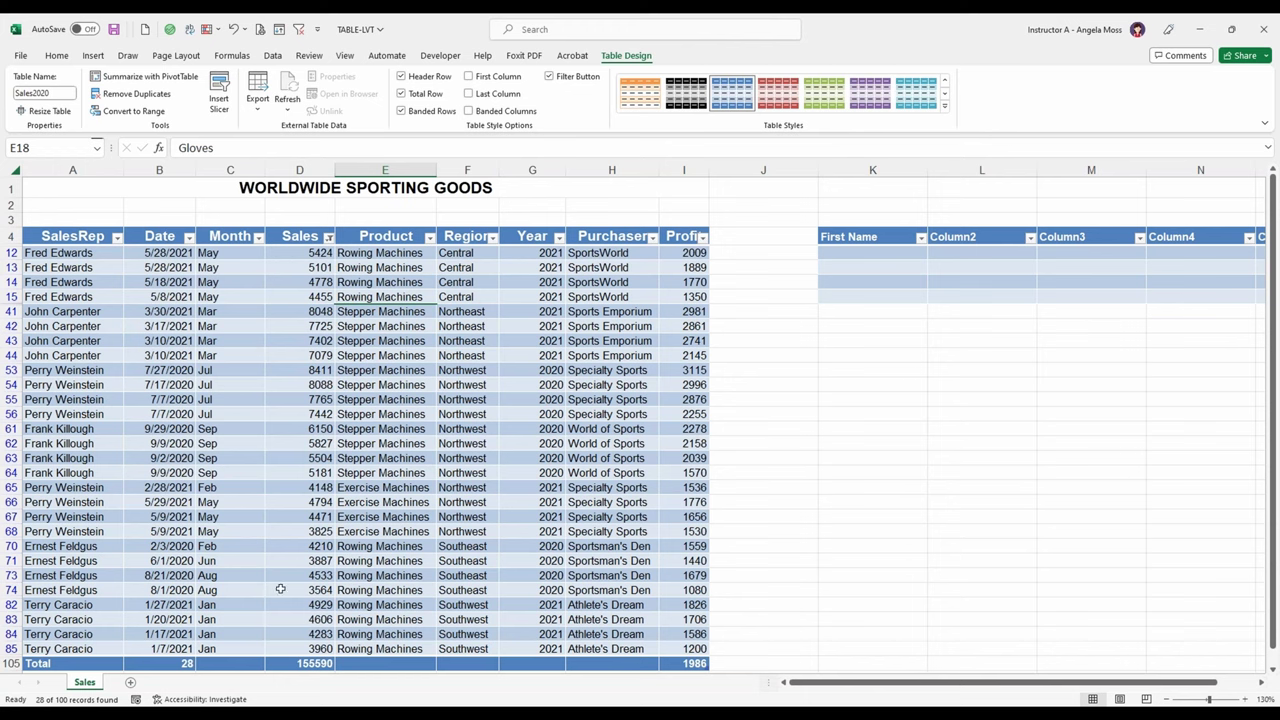
Replace the Sales column's above-average filter with a Top 10 filter that shows the top 5 percent
click(328, 237)
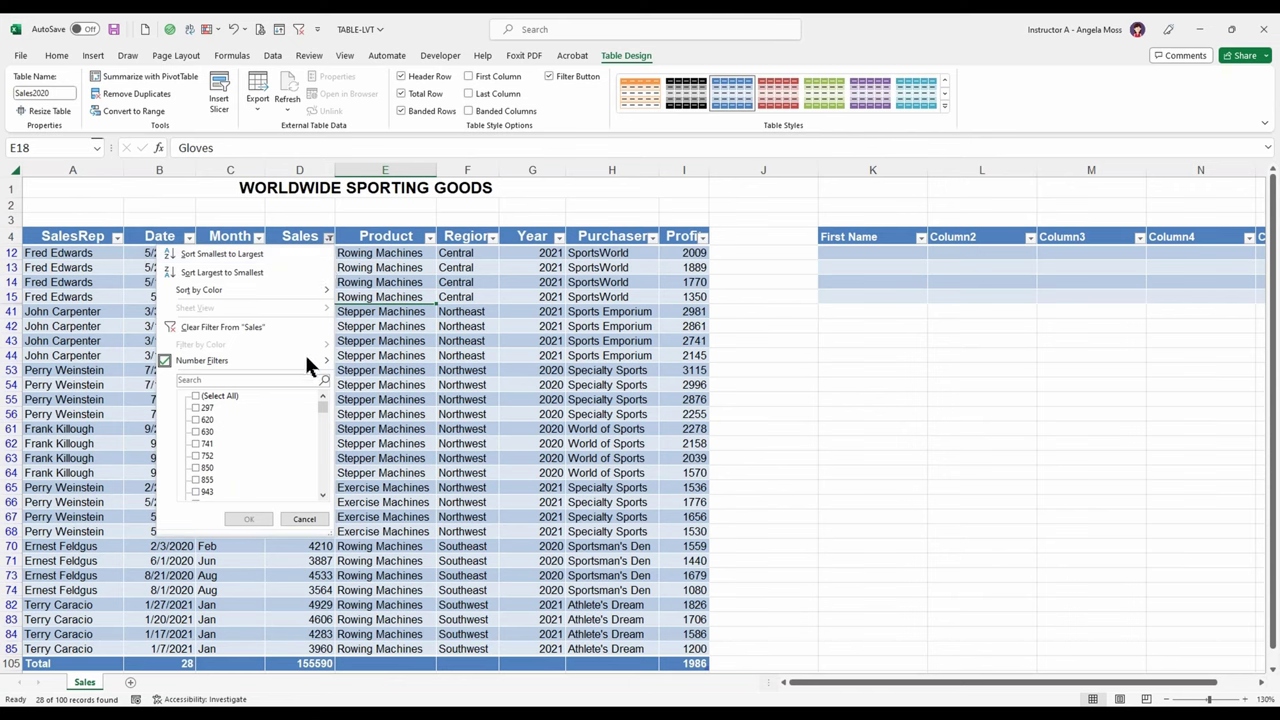
mouse_move(326, 360)
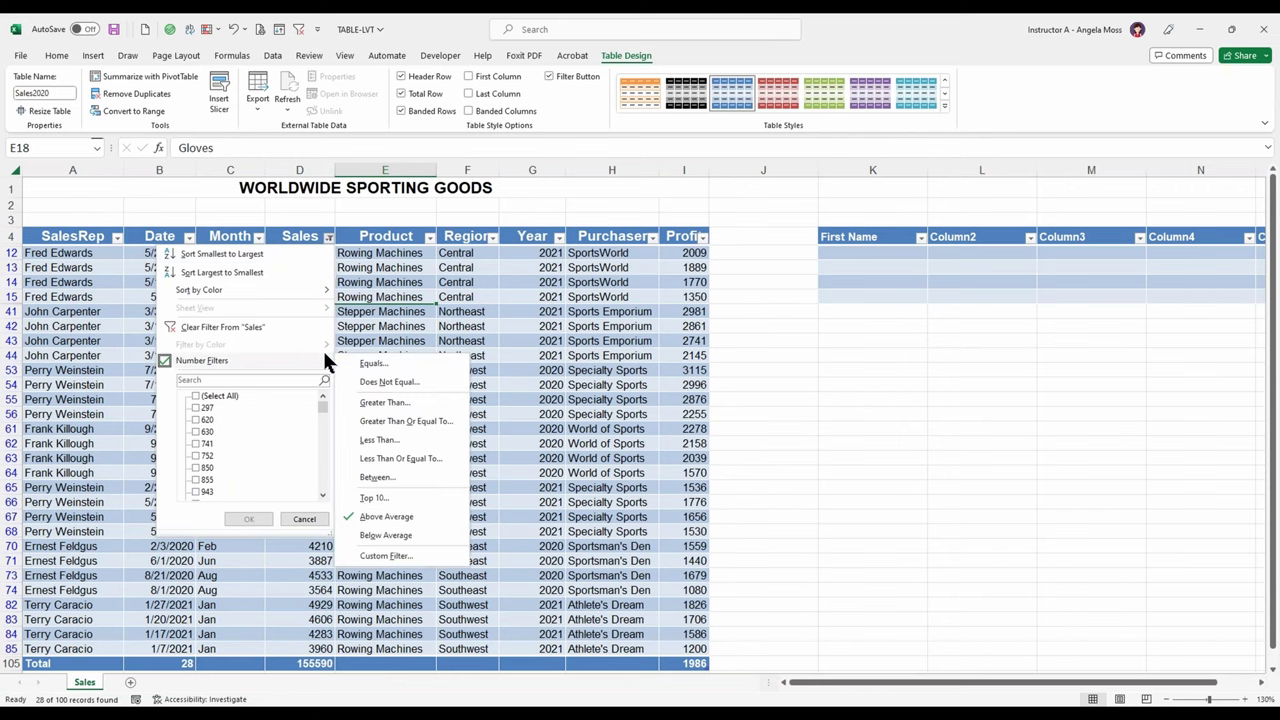
click(404, 498)
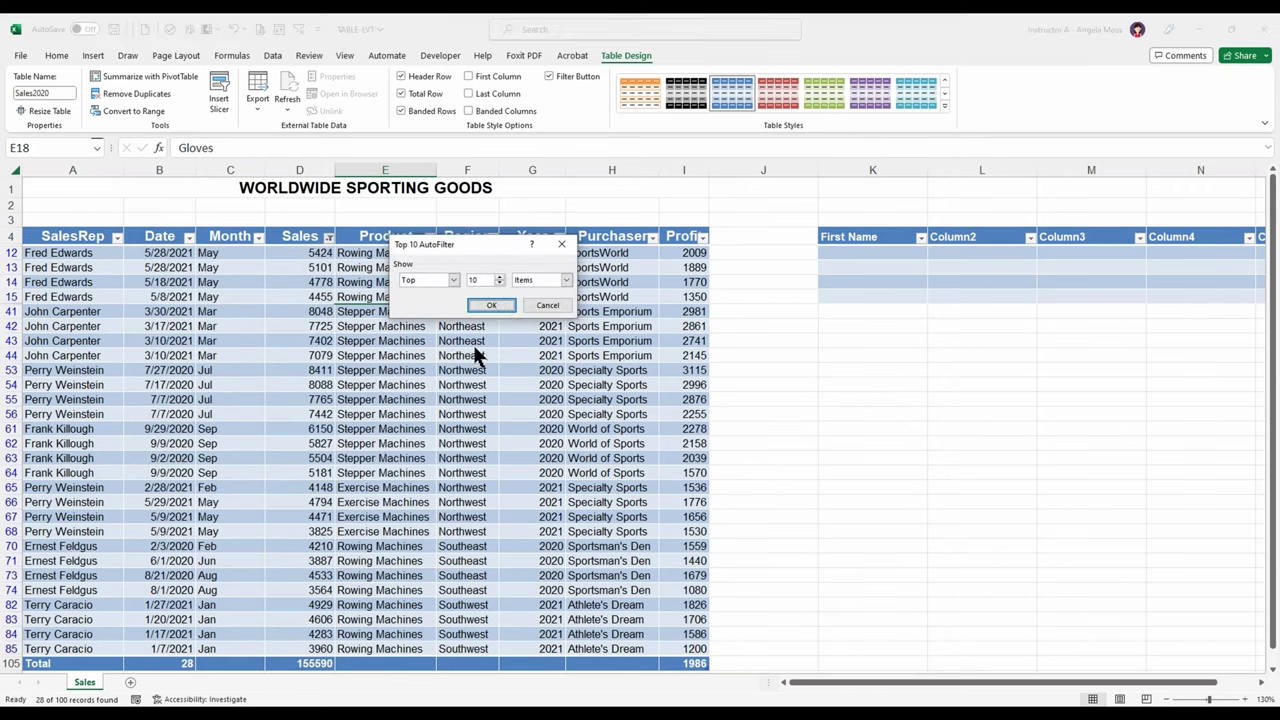
click(566, 280)
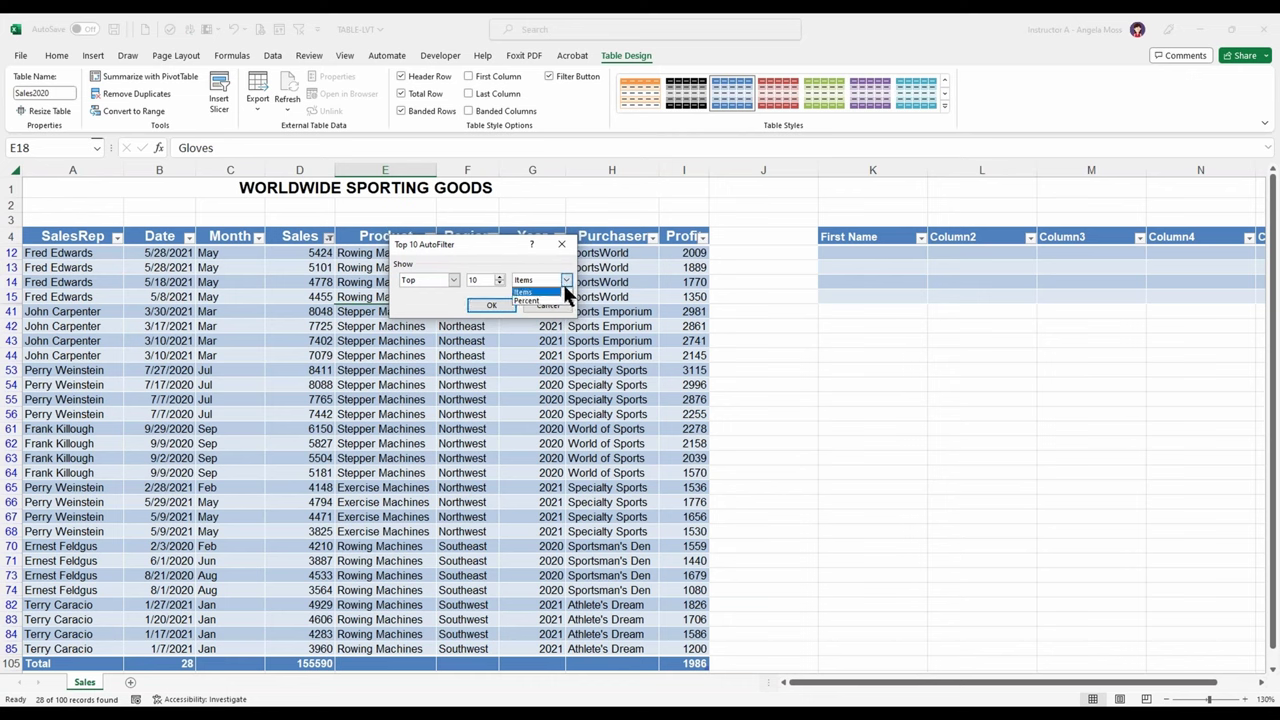
click(540, 300)
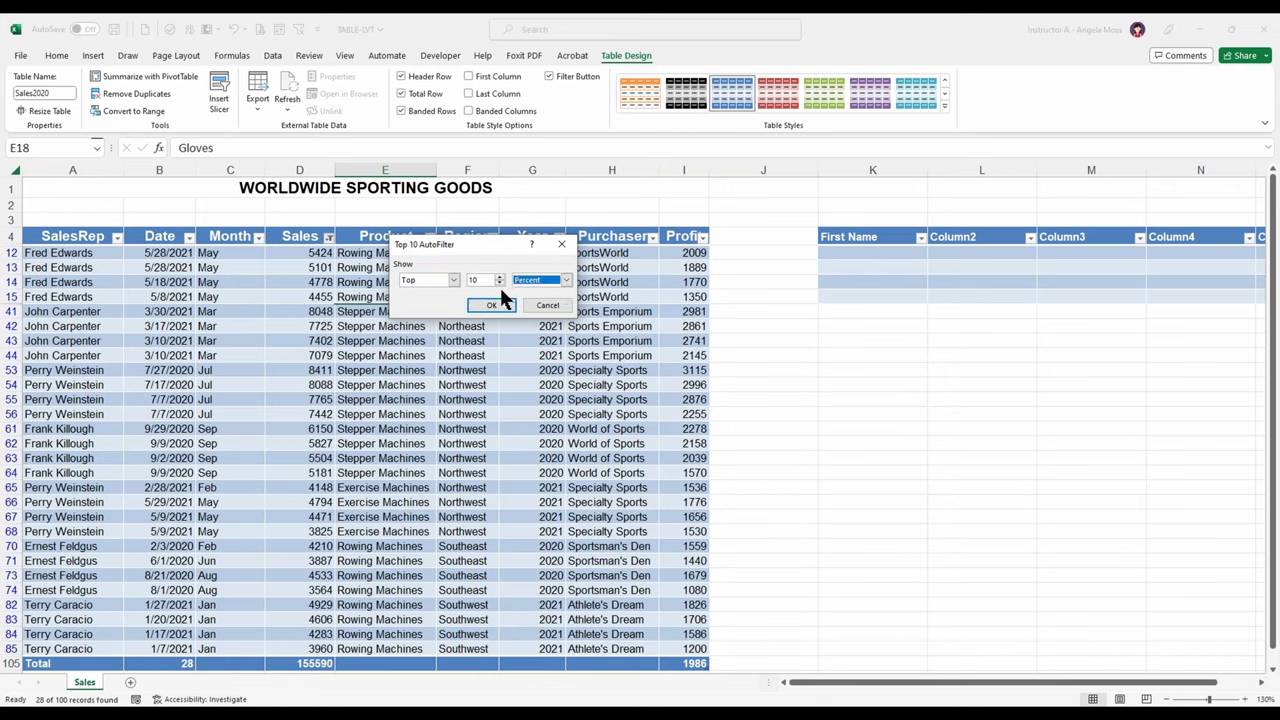
click(500, 285)
click(500, 285)
click(500, 285)
click(500, 285)
click(500, 285)
click(500, 285)
click(500, 285)
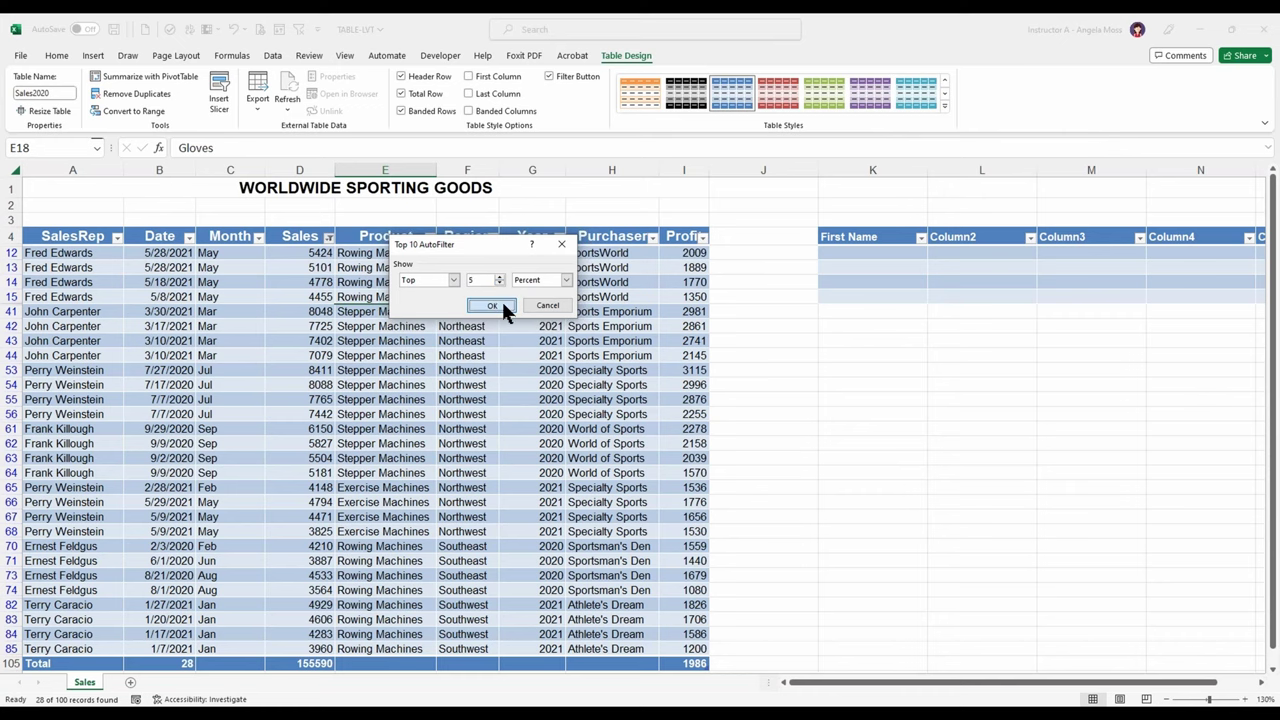
click(492, 305)
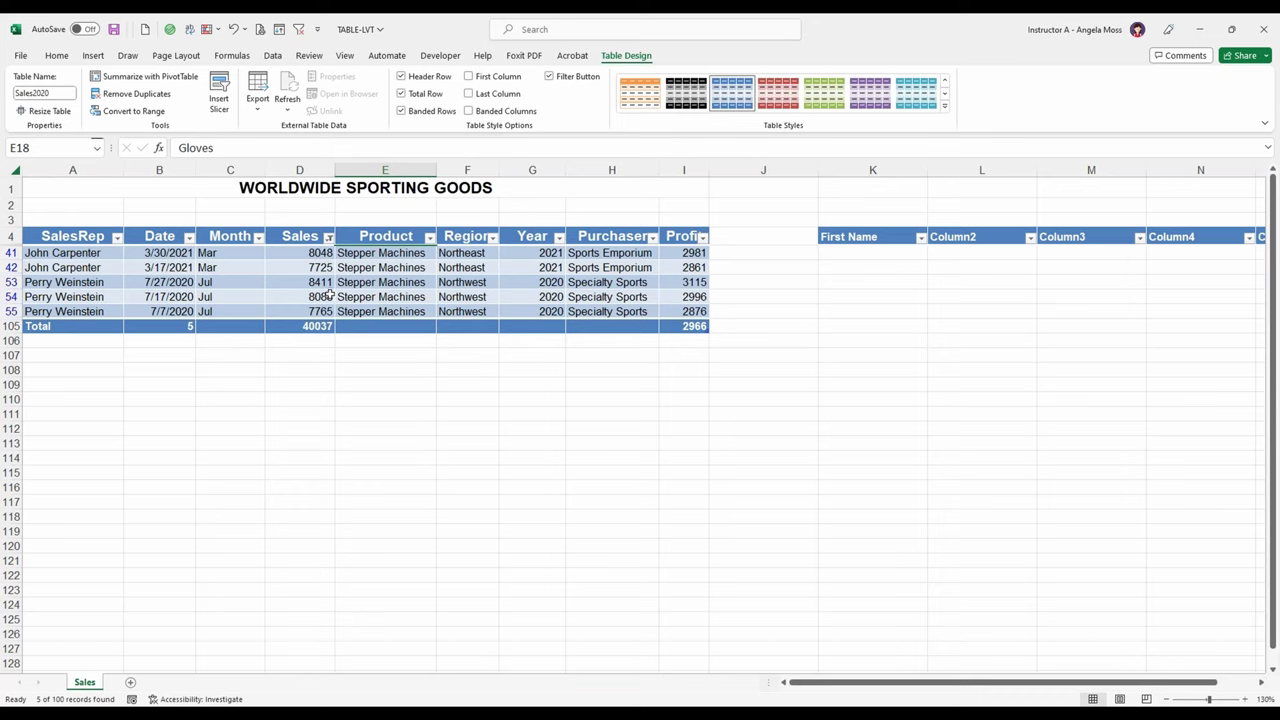
Clear the Sales column's filter and review the full sales table down to its total row
click(328, 237)
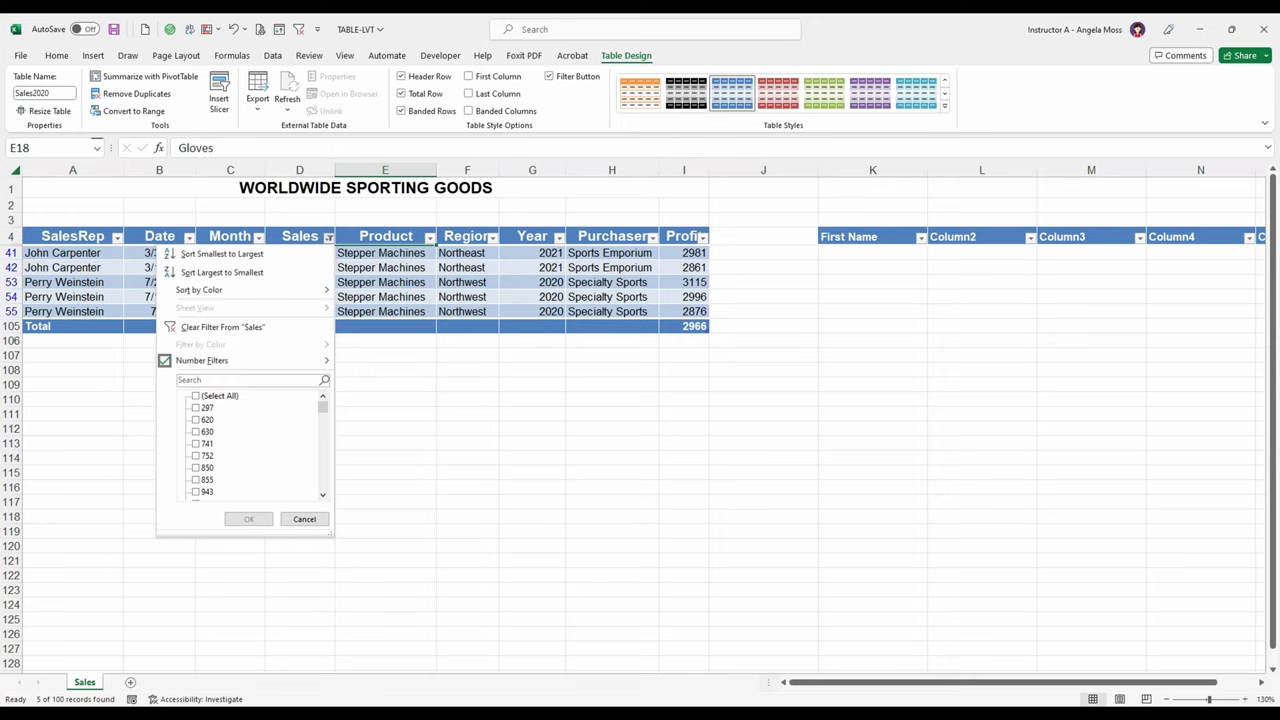
click(222, 327)
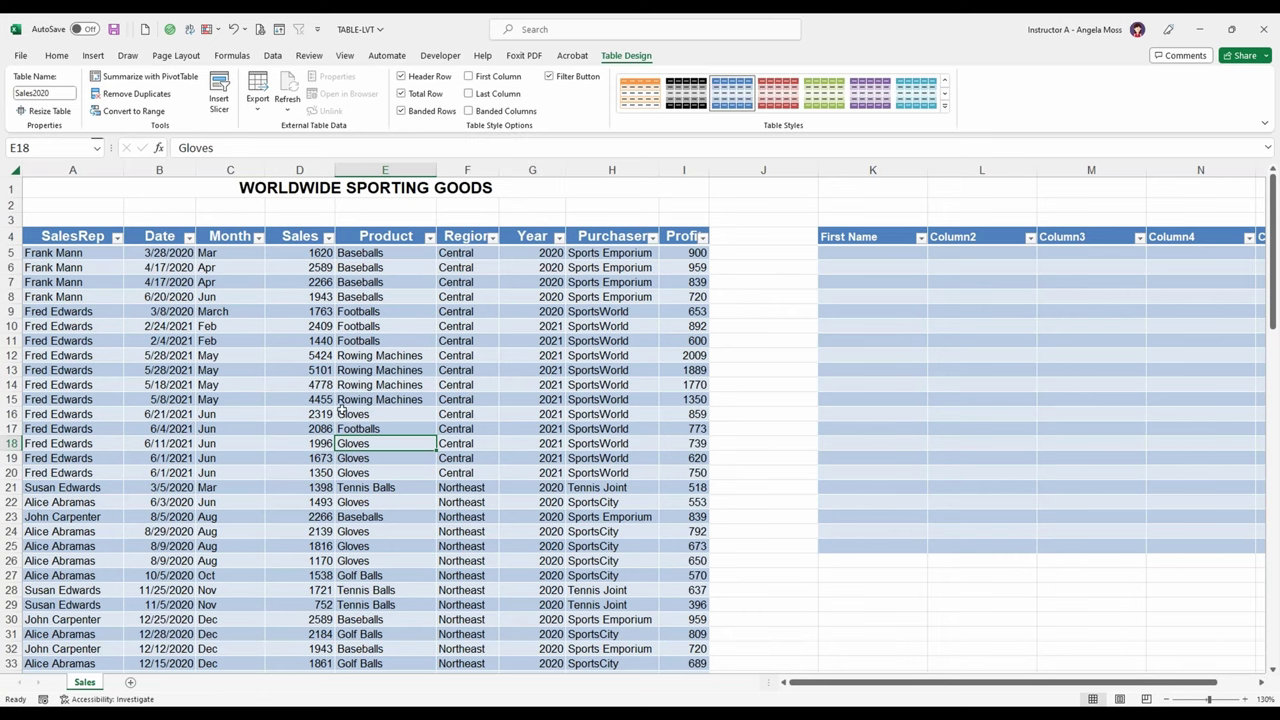
scroll(428, 376, down, 5)
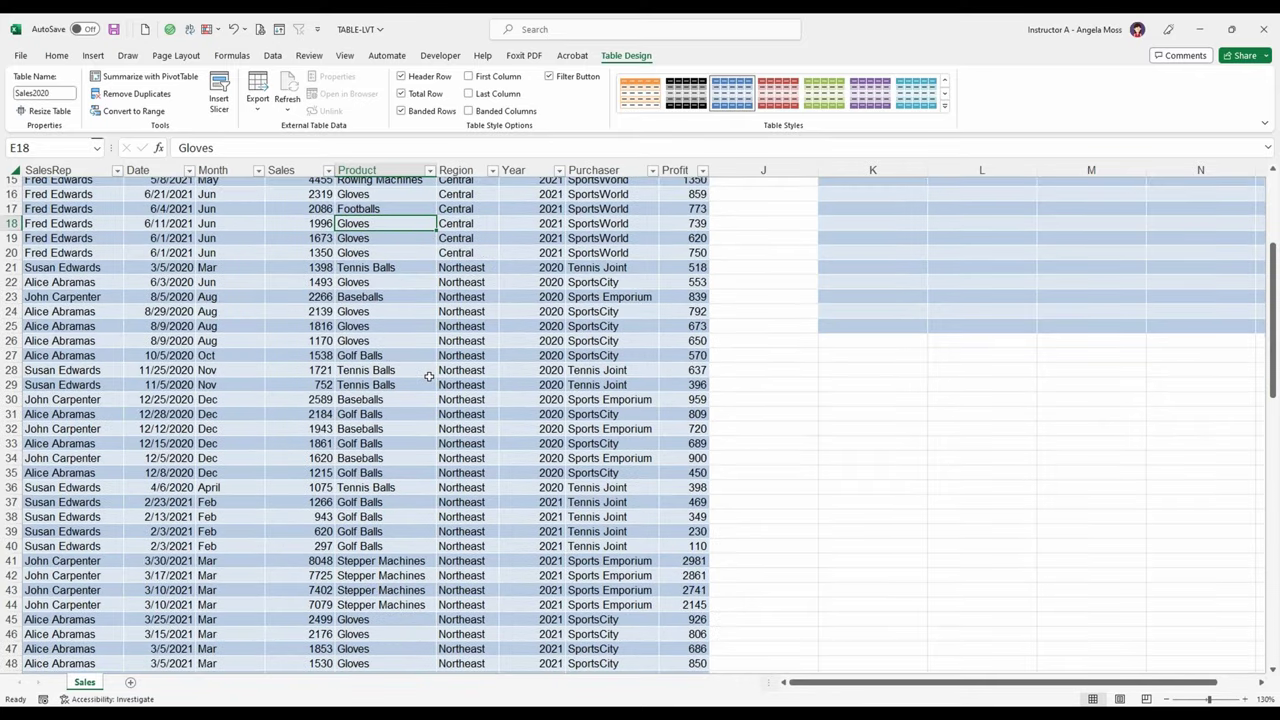
scroll(428, 376, down, 5)
scroll(428, 376, down, 13)
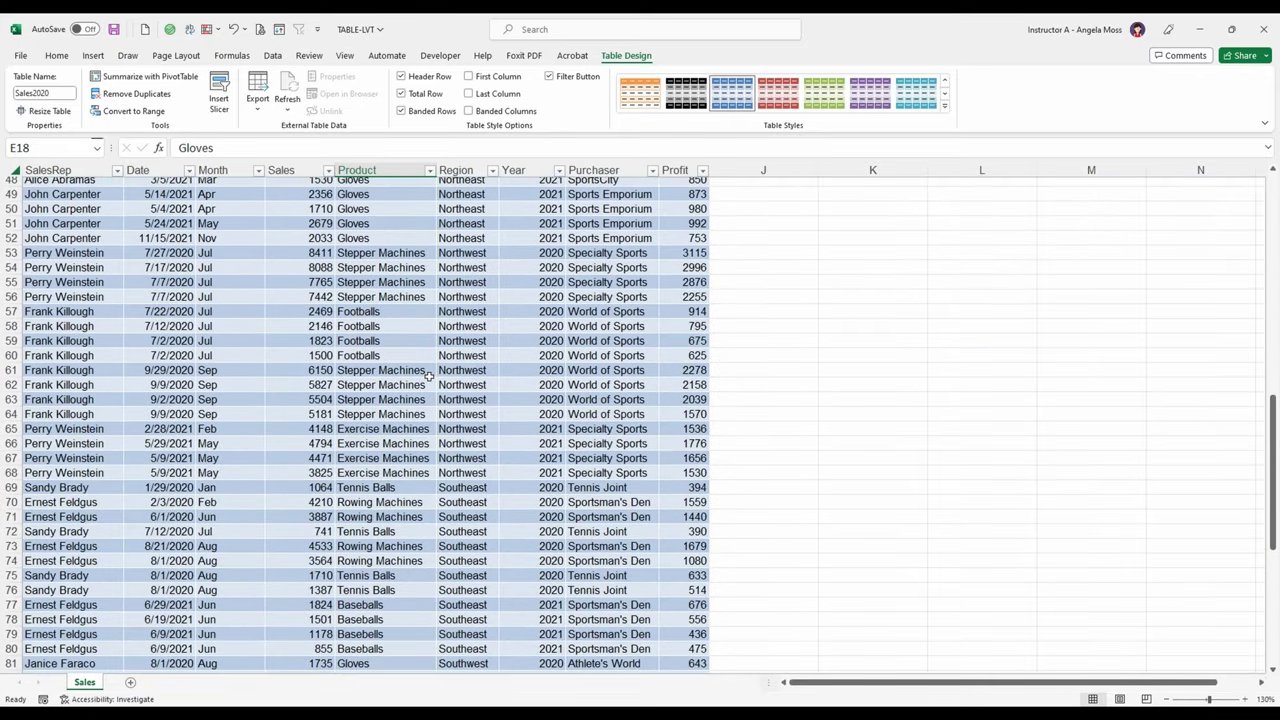
scroll(428, 376, down, 8)
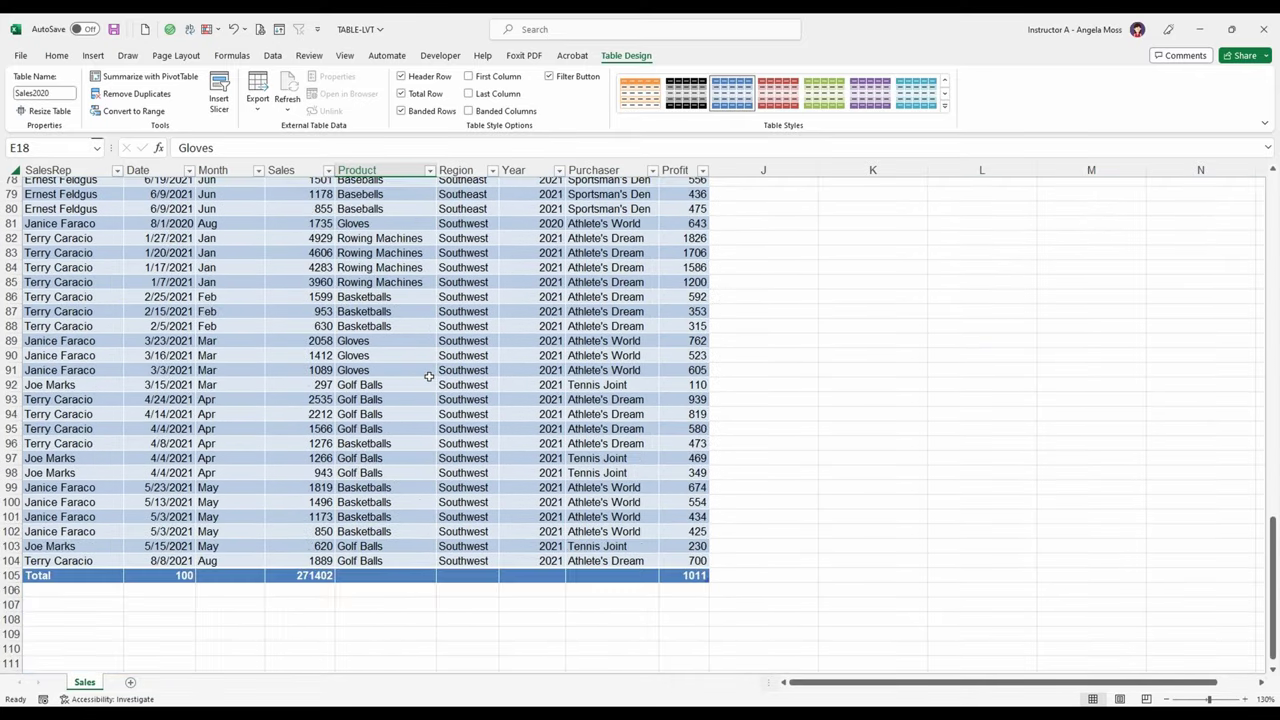
scroll(888, 363, up, 20)
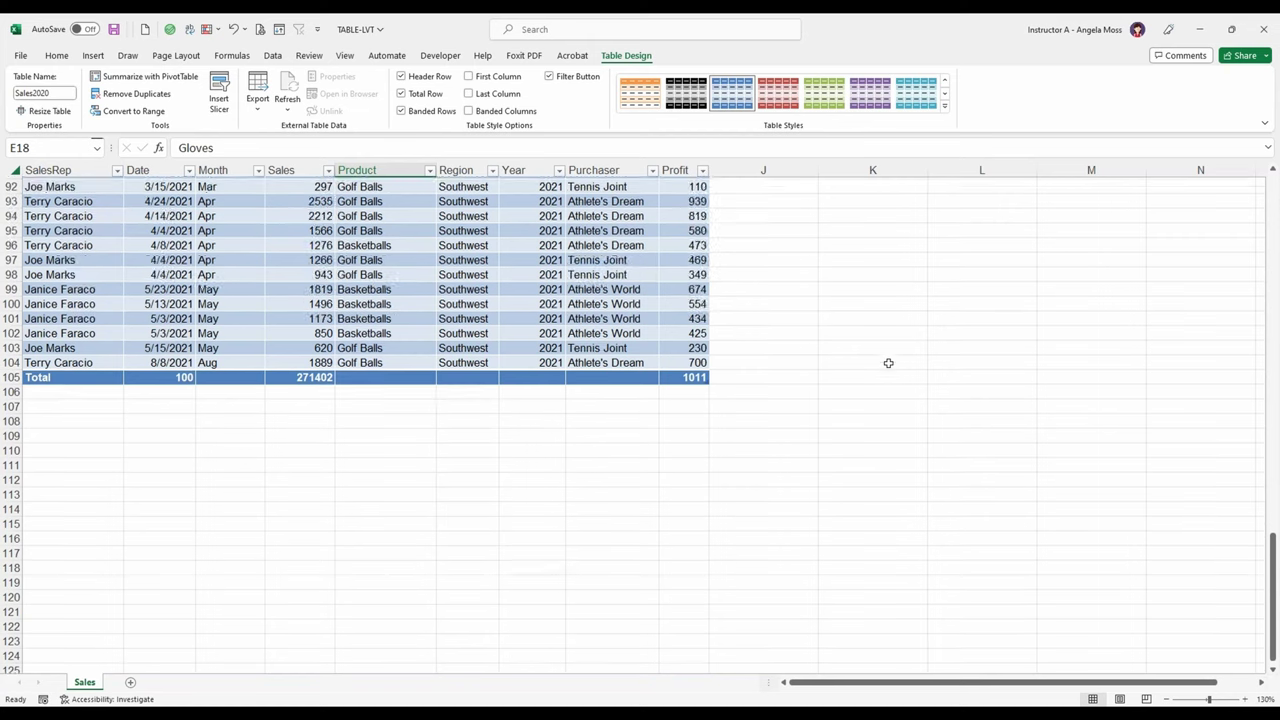
scroll(888, 363, up, 9)
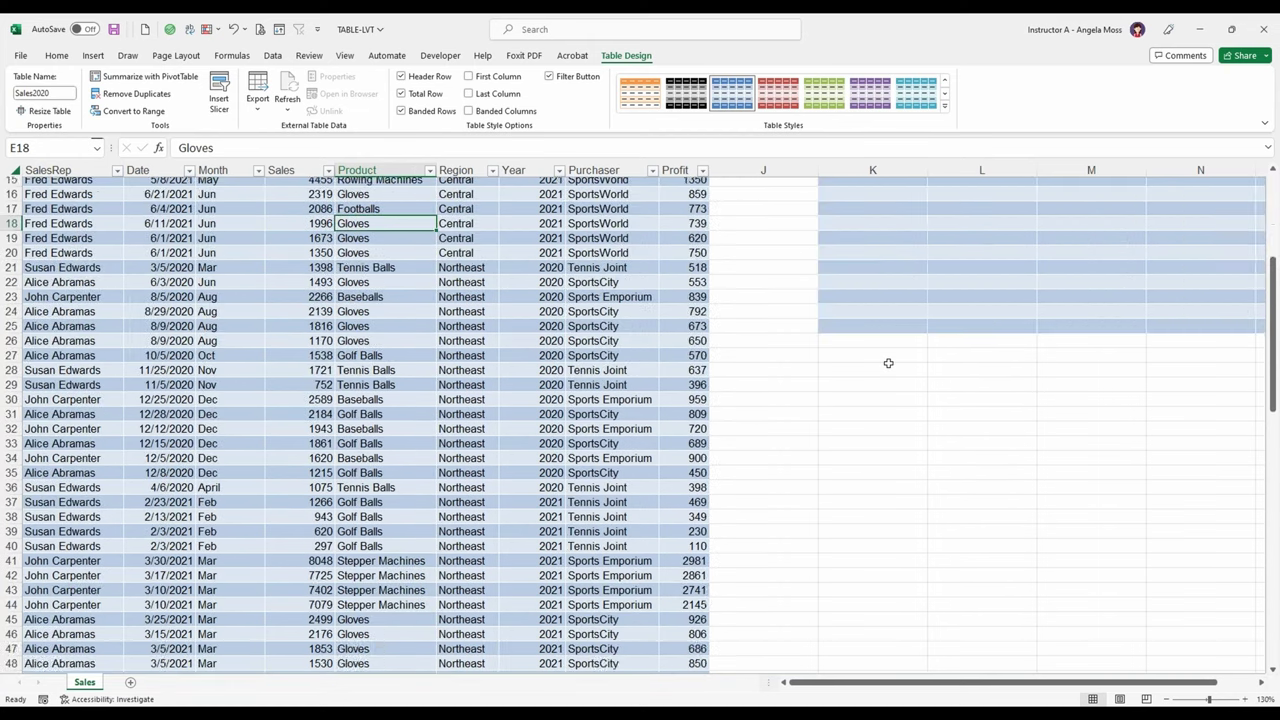
Select the last cell of the blank table, O25, and display that table's design options
scroll(920, 680, right, 2)
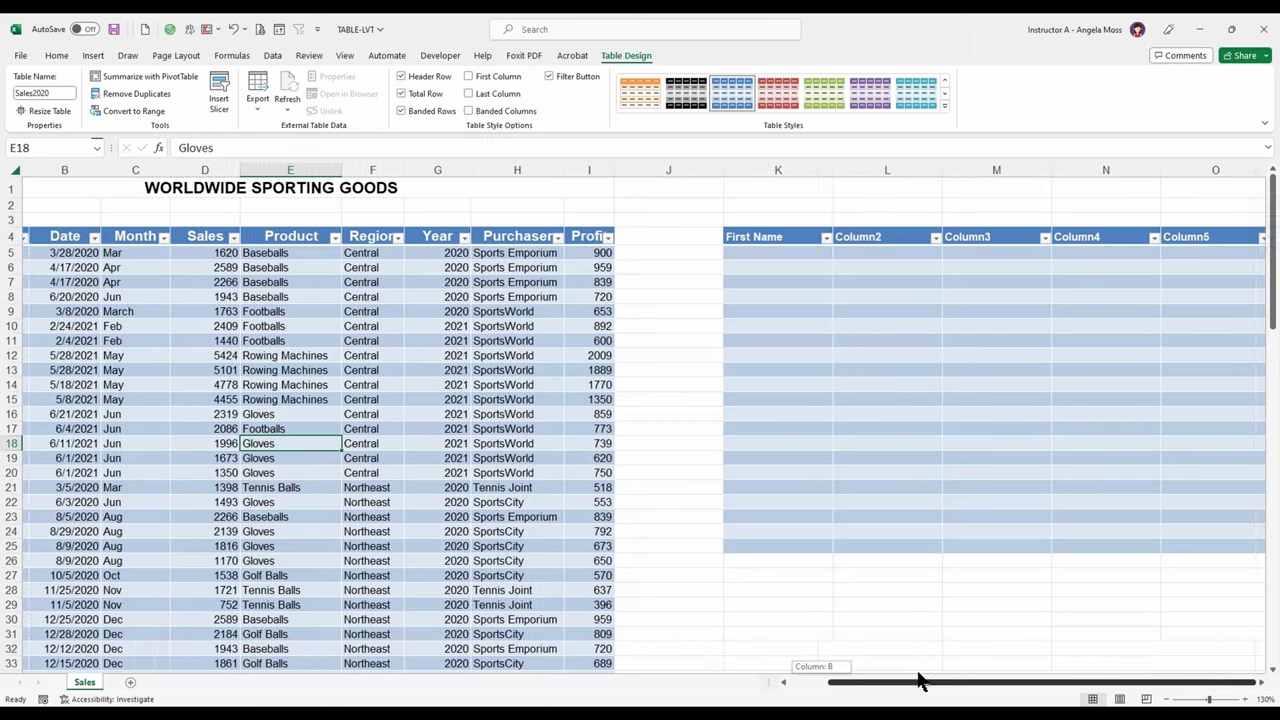
click(1261, 683)
scroll(1261, 683, right, 5)
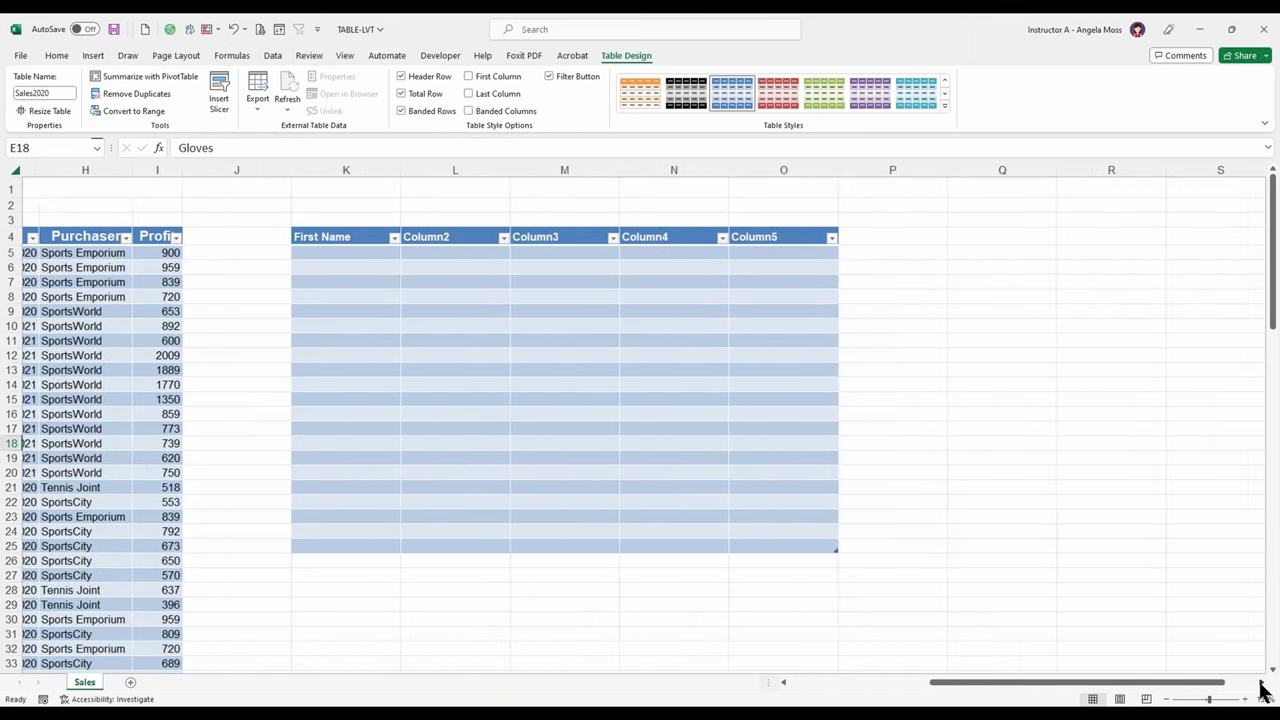
scroll(689, 477, down, 1)
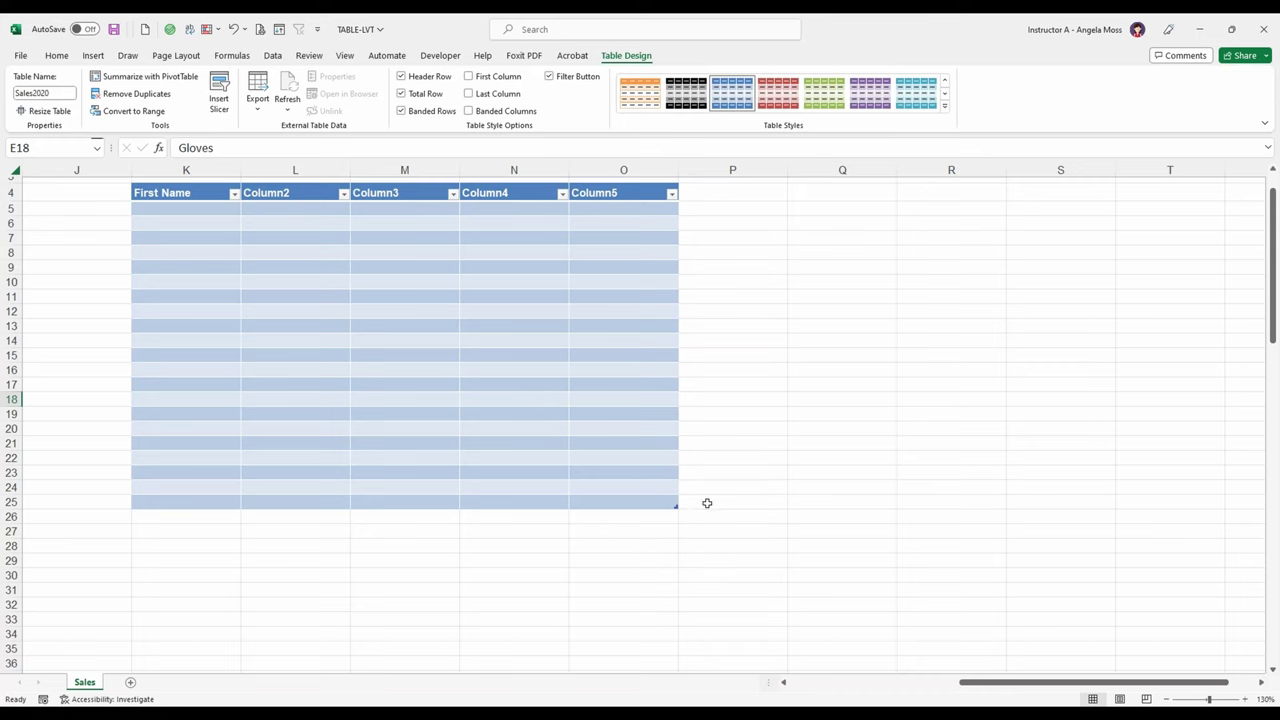
click(707, 503)
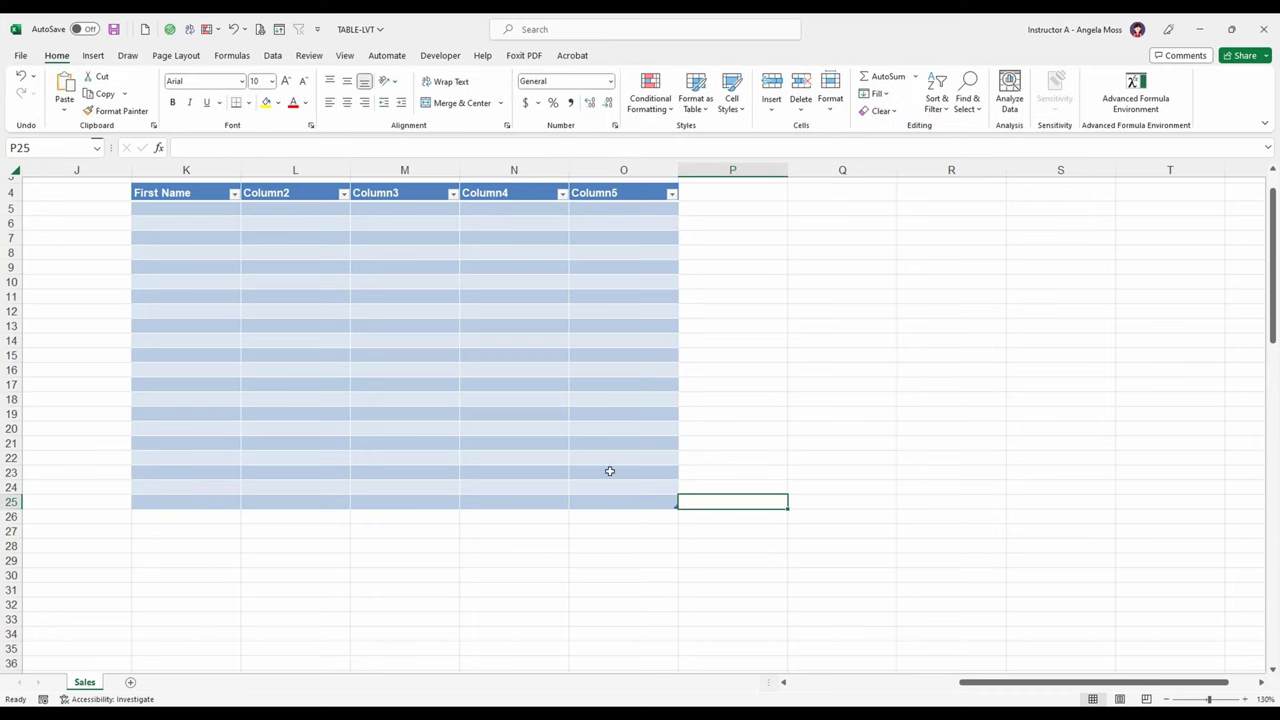
click(613, 505)
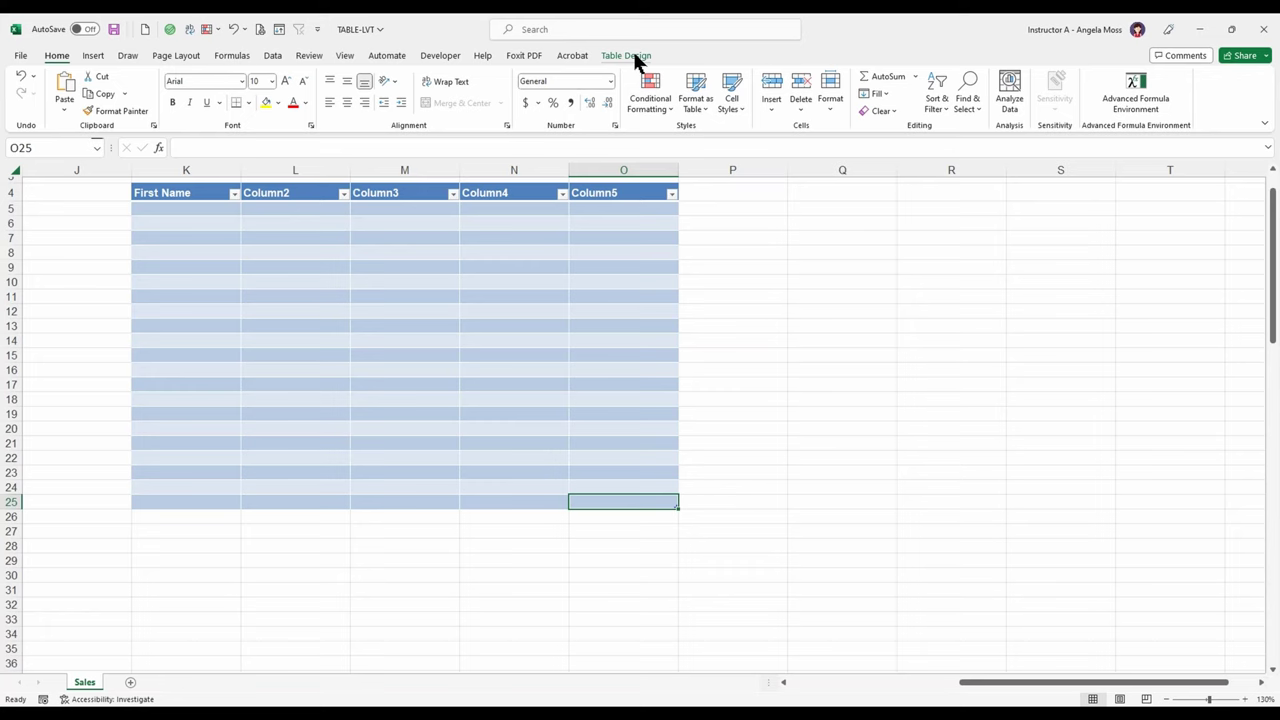
click(634, 57)
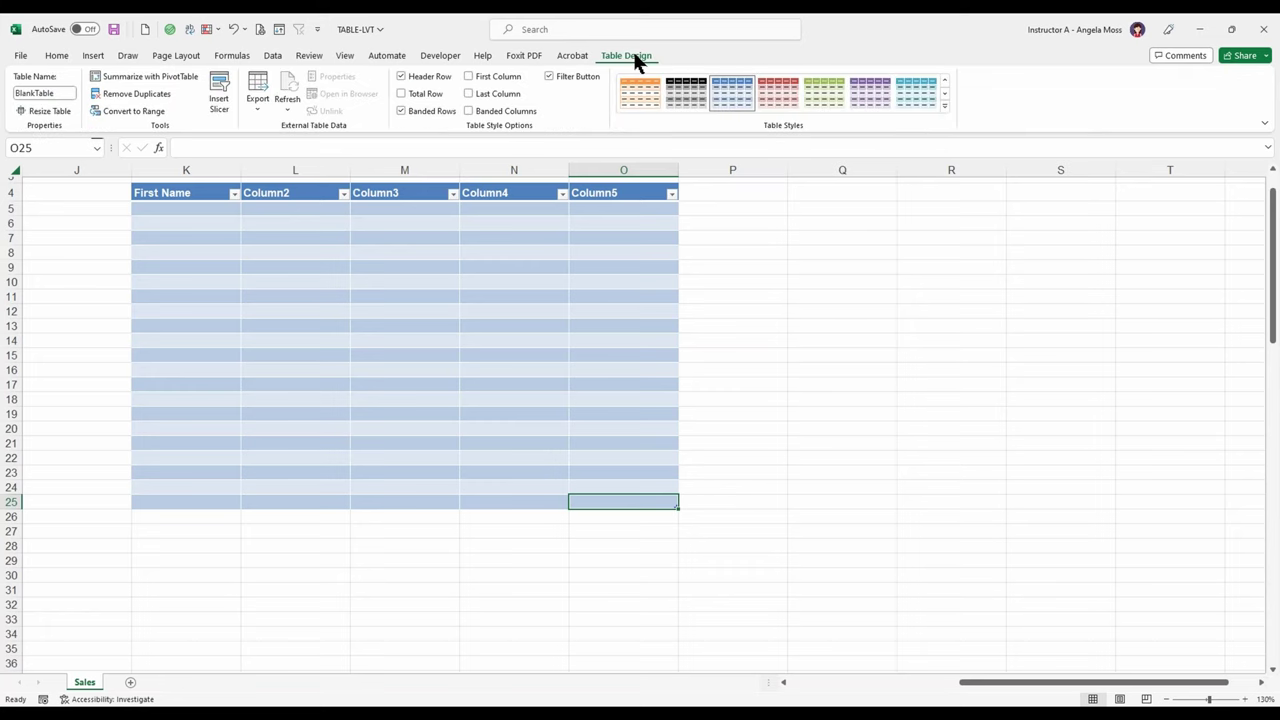
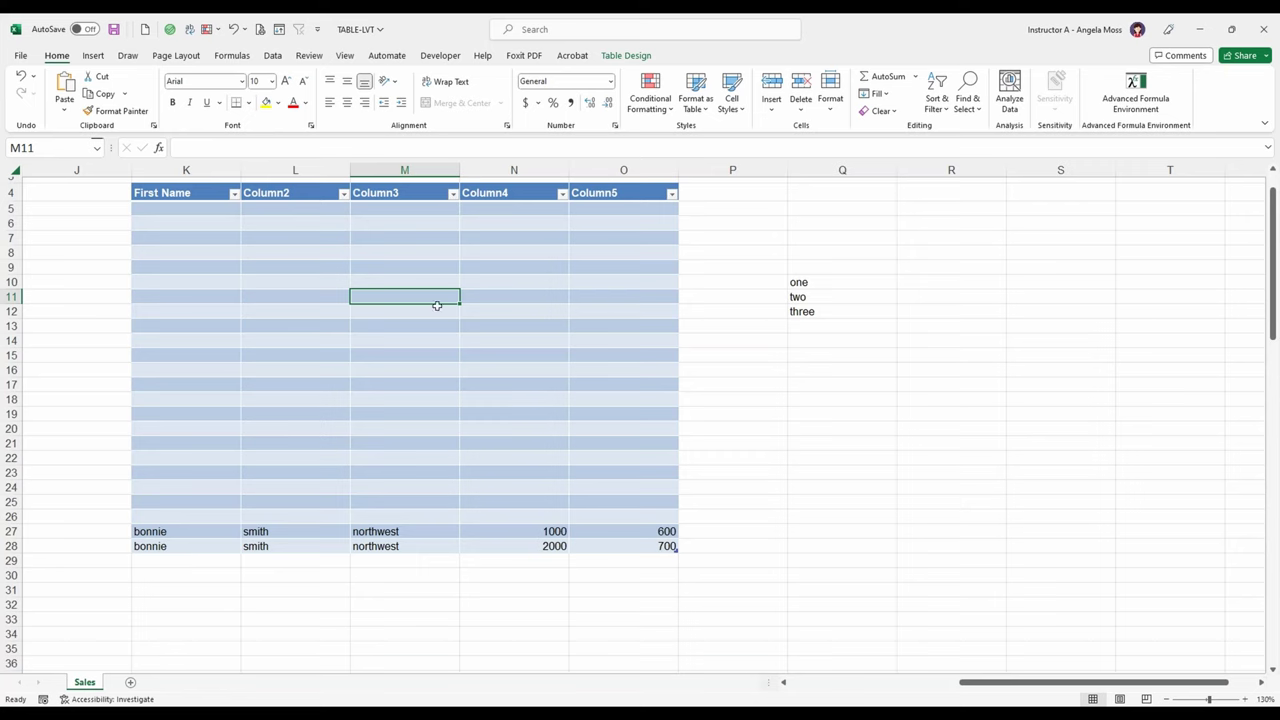
Insert a table column to the left of Column4 in the blank table
right_click(530, 300)
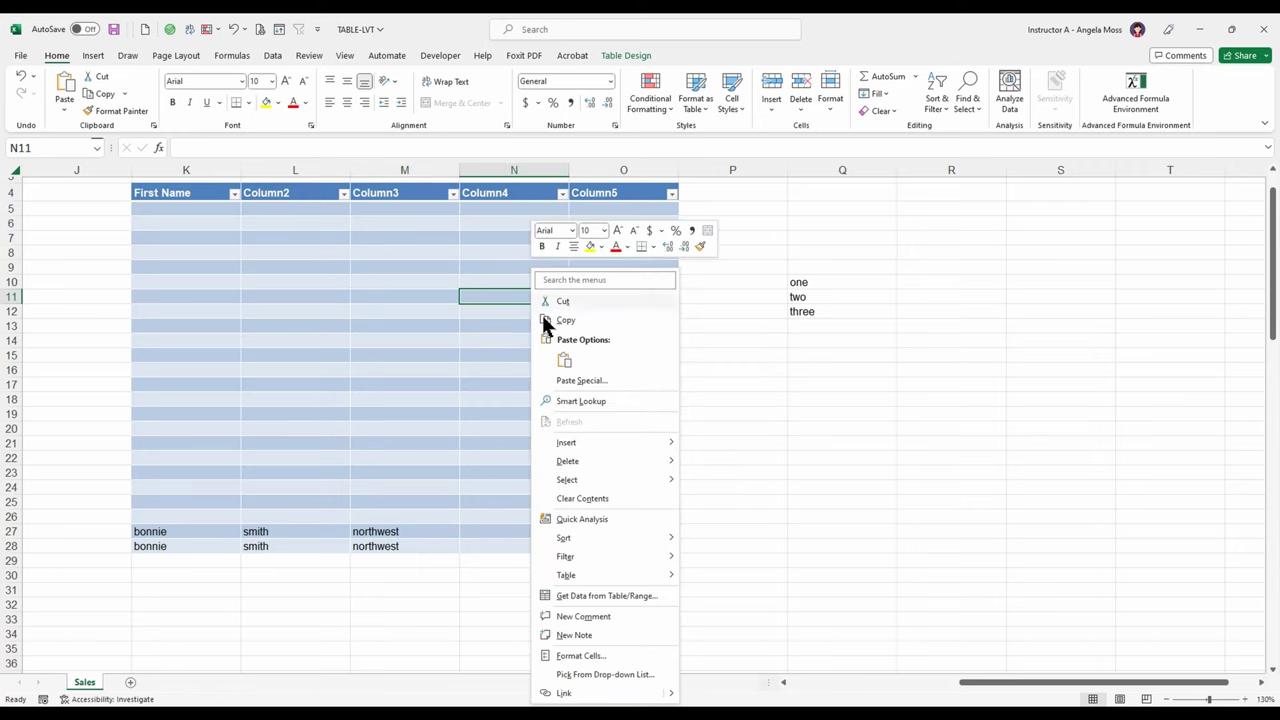
mouse_move(587, 442)
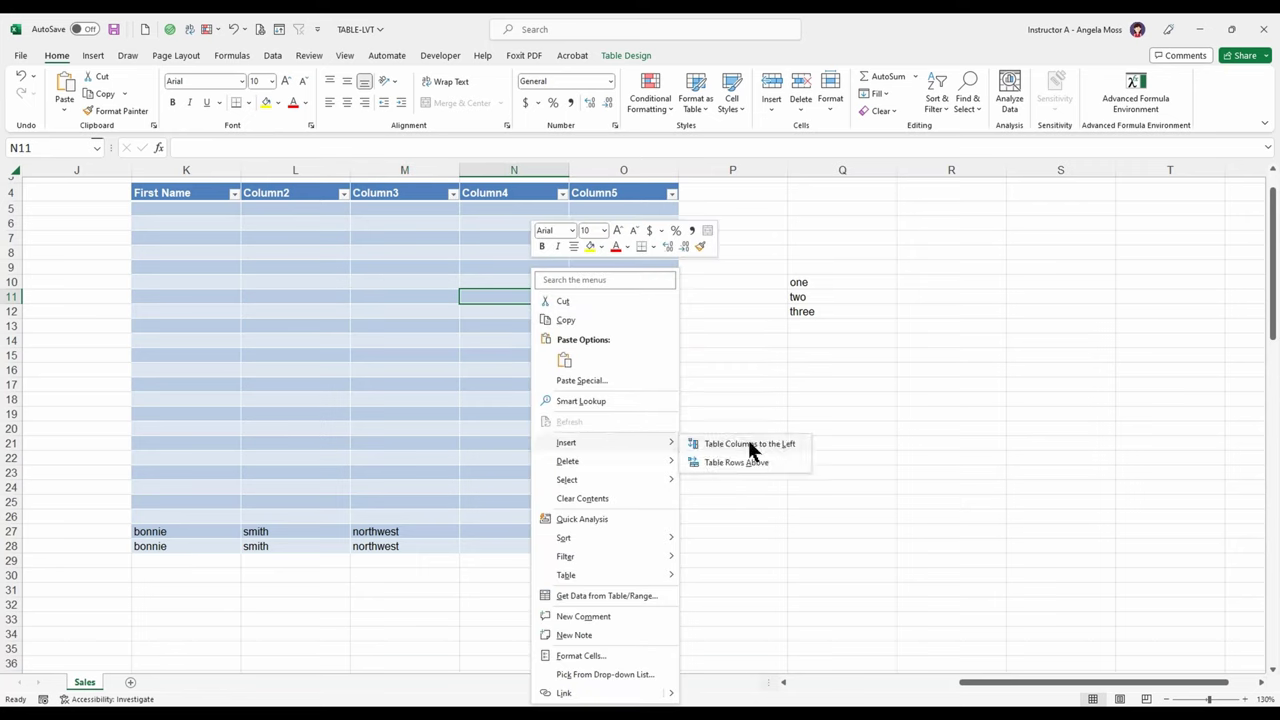
click(750, 446)
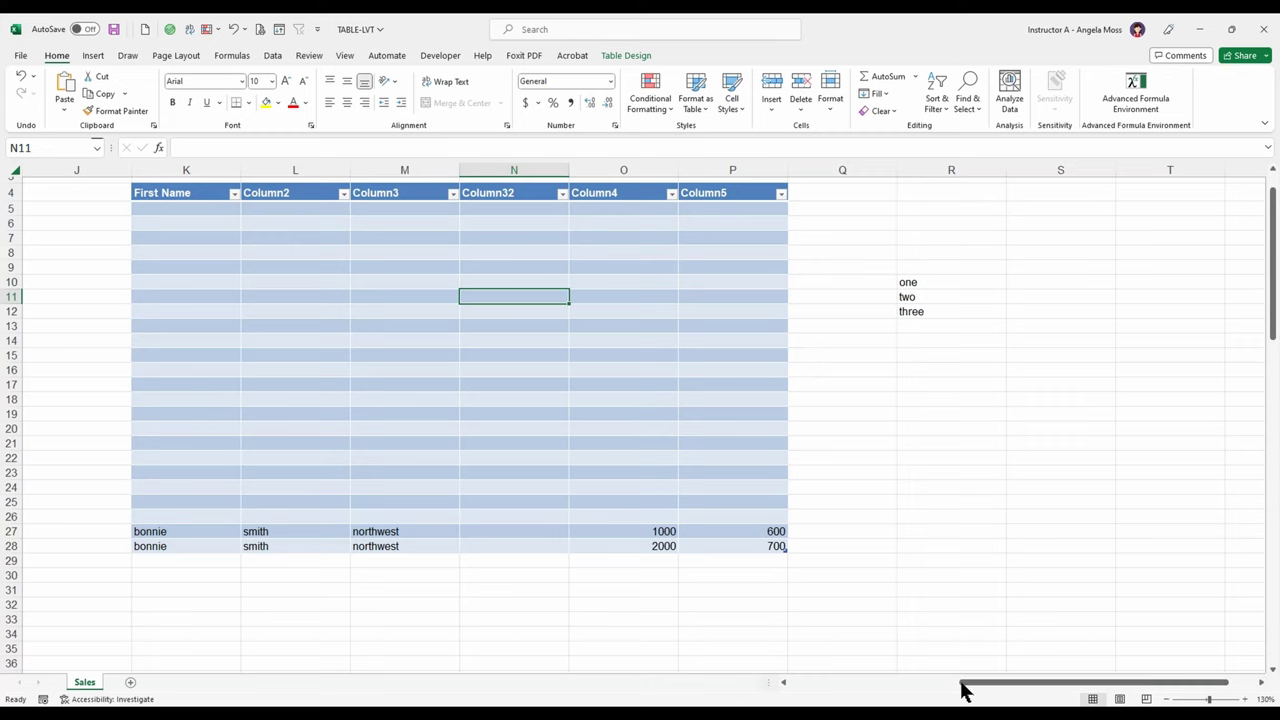
Insert a worksheet column at J, between the sales table and the blank table, and select cell J4
drag(963, 690, 789, 690)
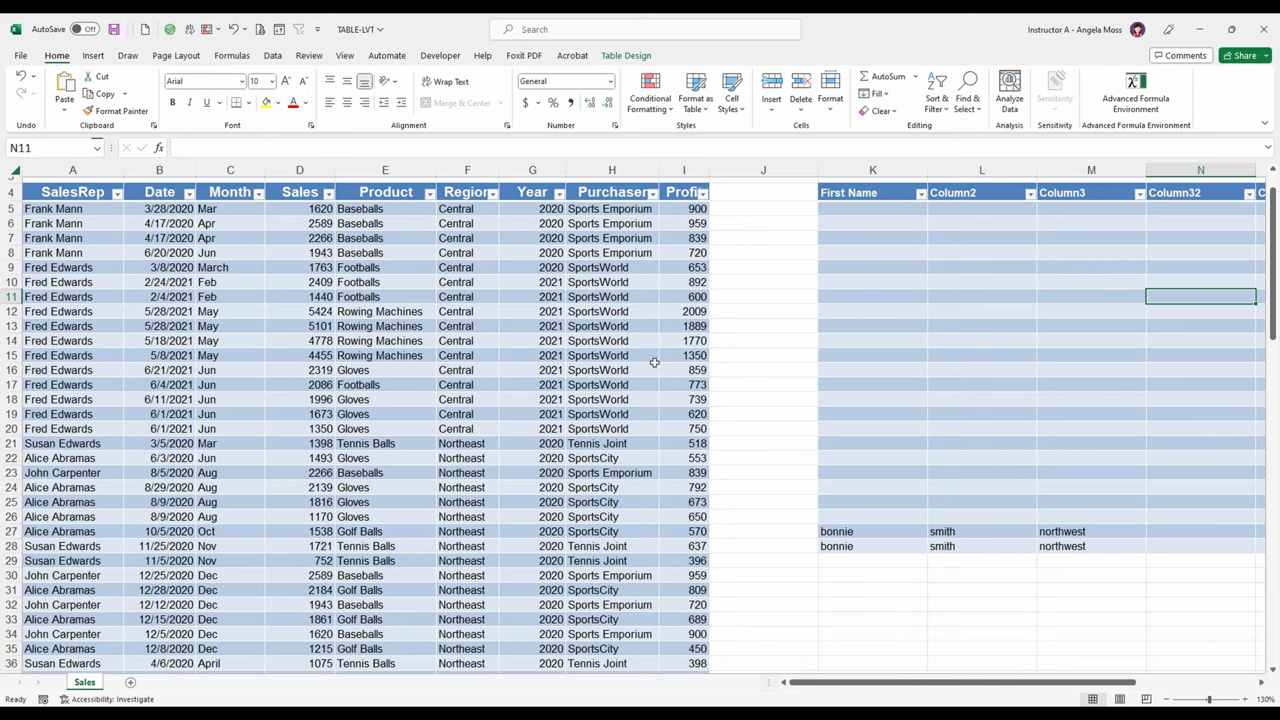
click(760, 172)
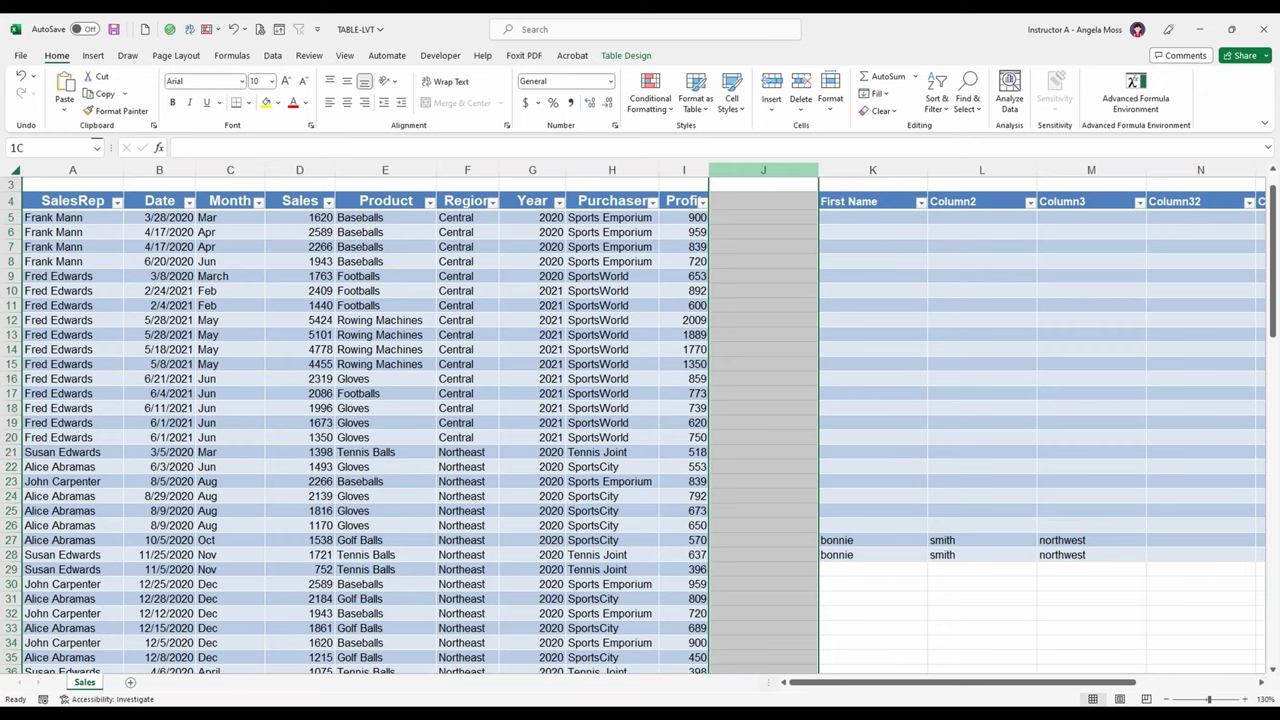
double_click(818, 172)
click(732, 200)
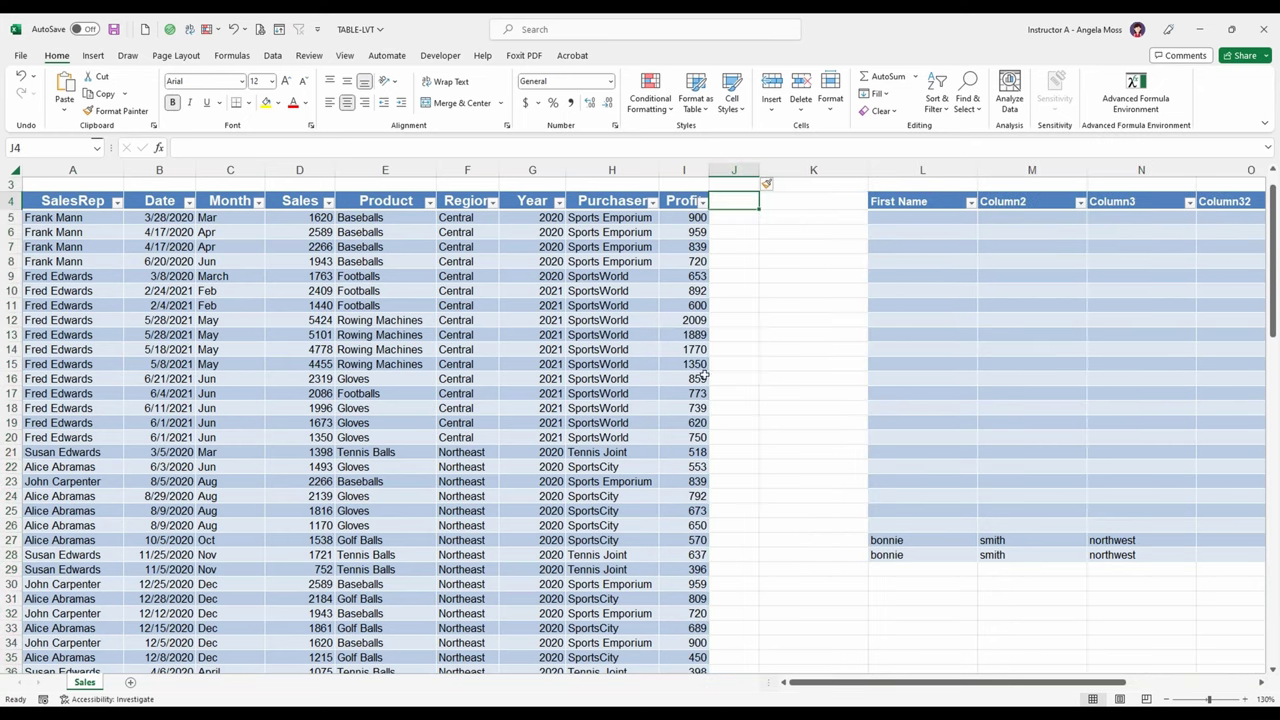
Turn off the total row of the sales table
scroll(700, 378, down, 4)
scroll(700, 378, down, 15)
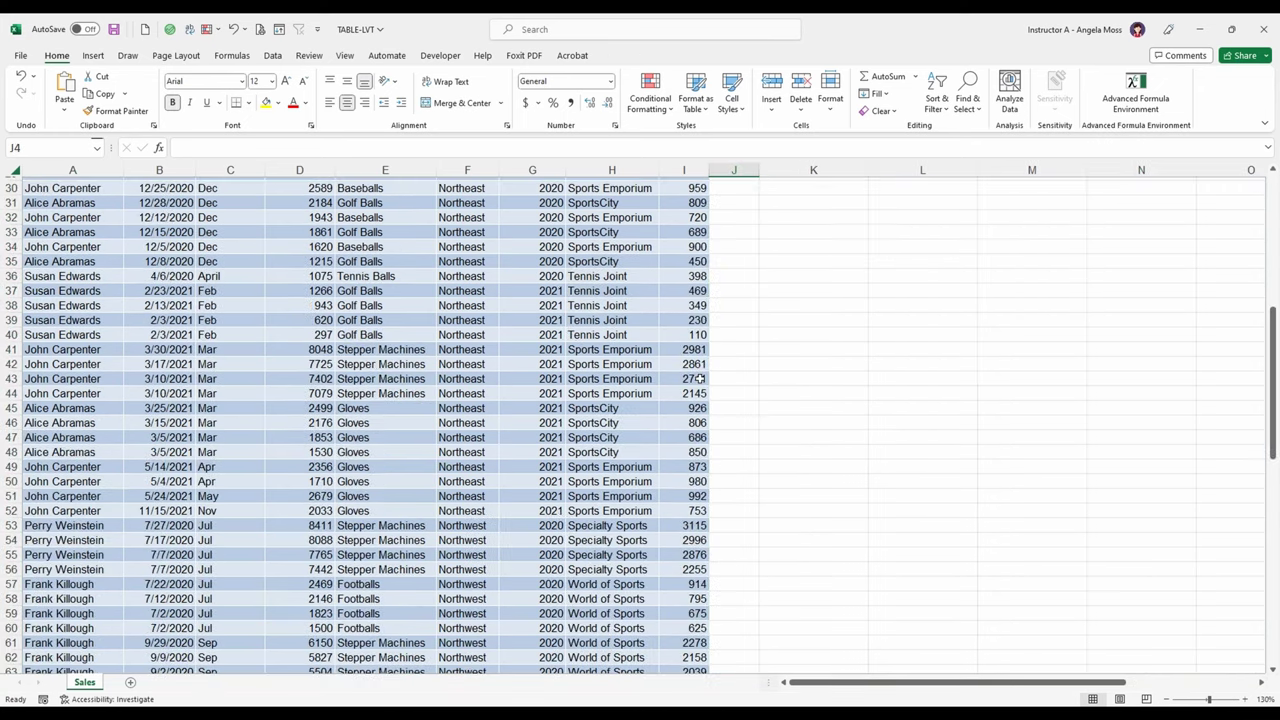
scroll(700, 378, down, 7)
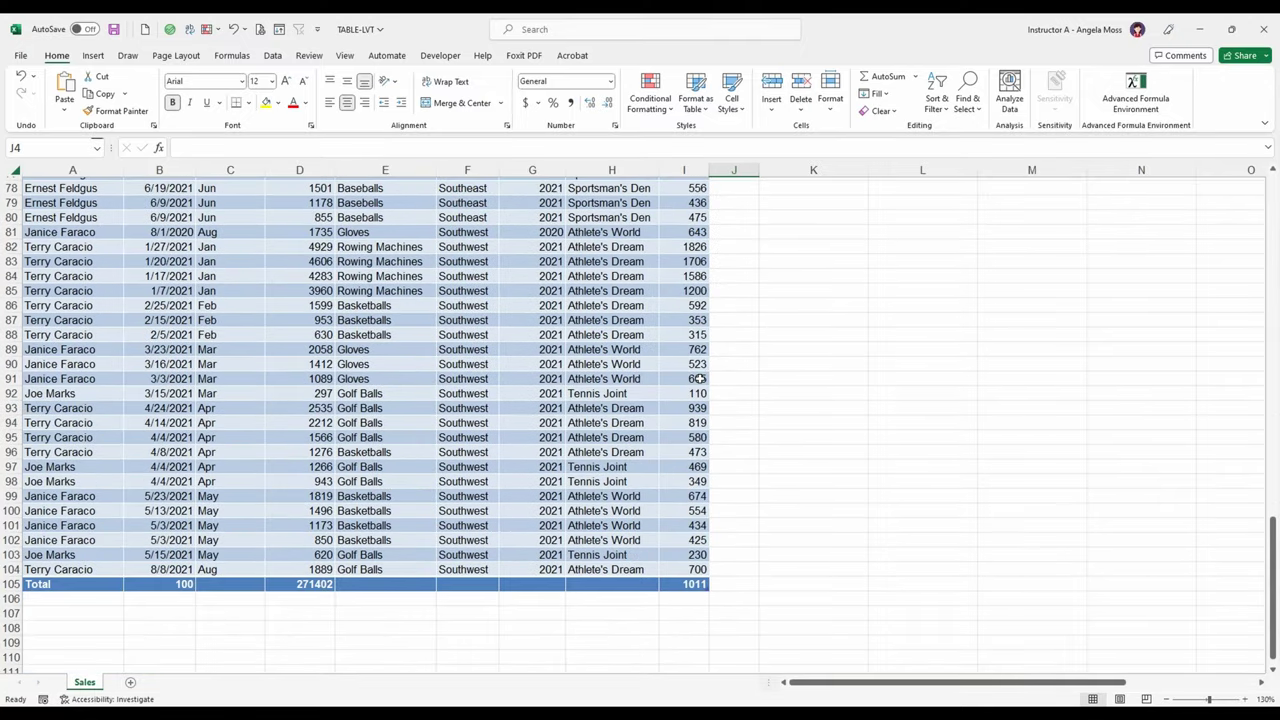
click(675, 527)
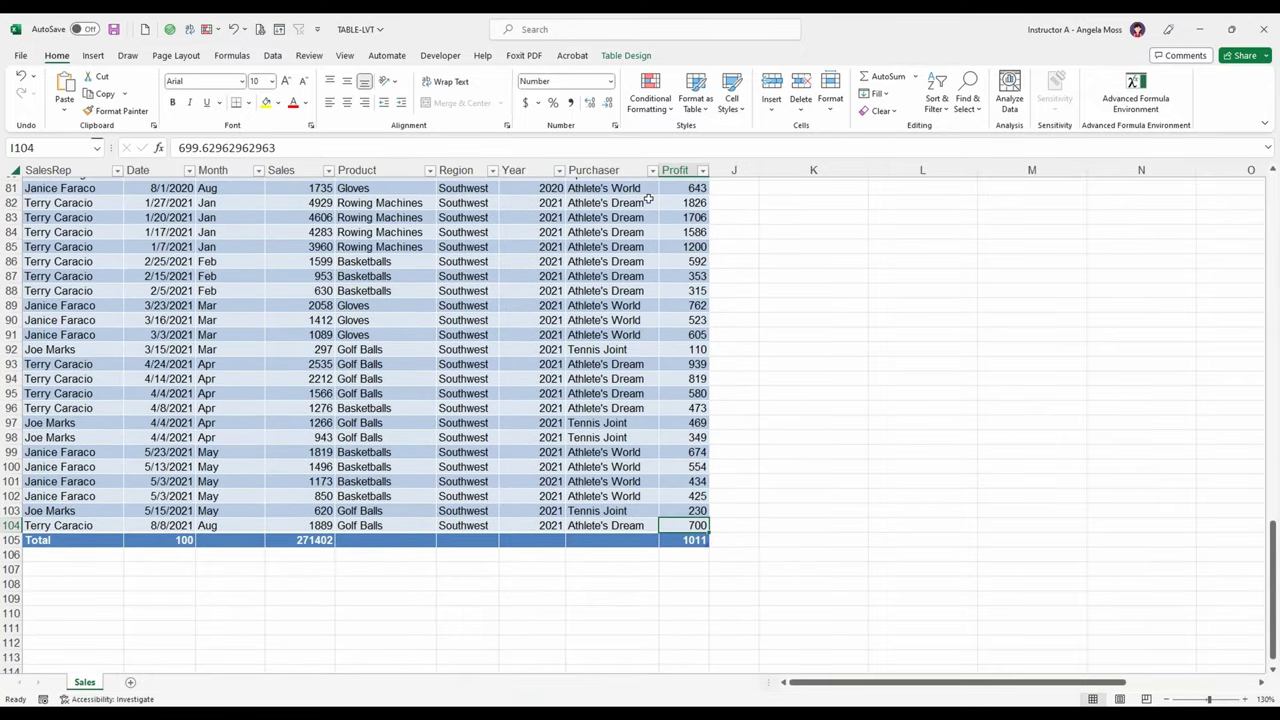
click(620, 54)
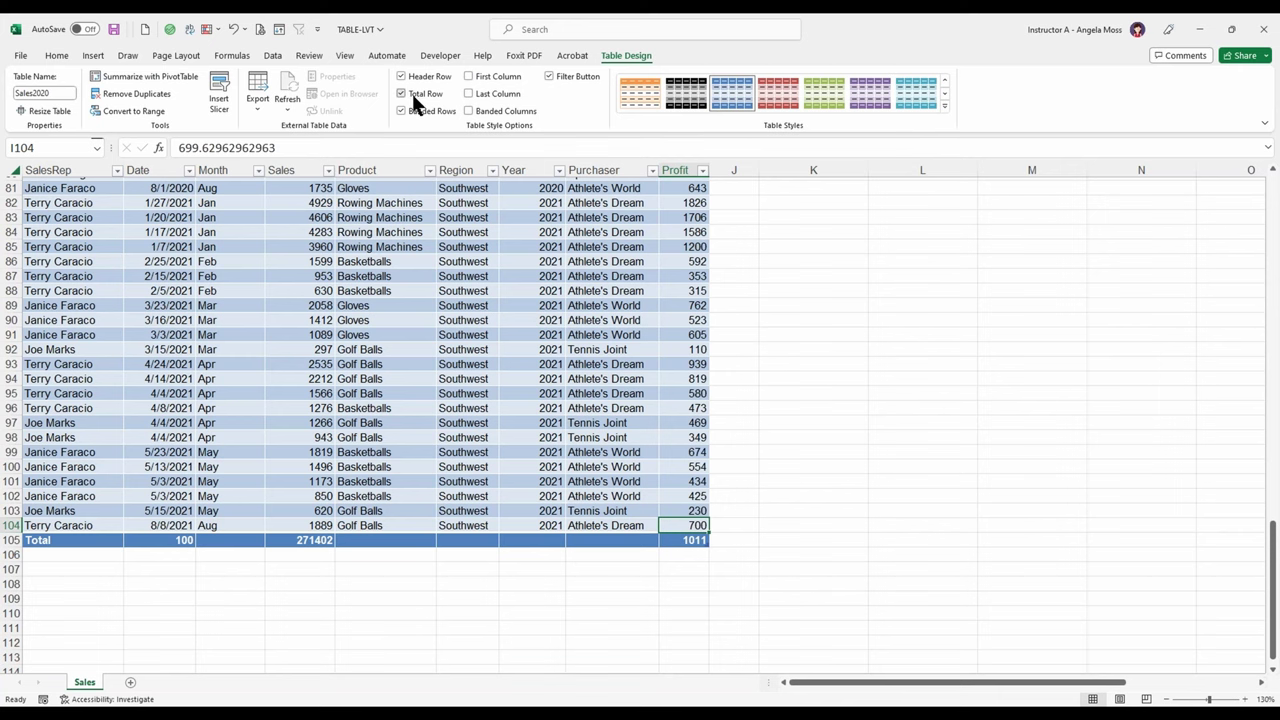
click(412, 93)
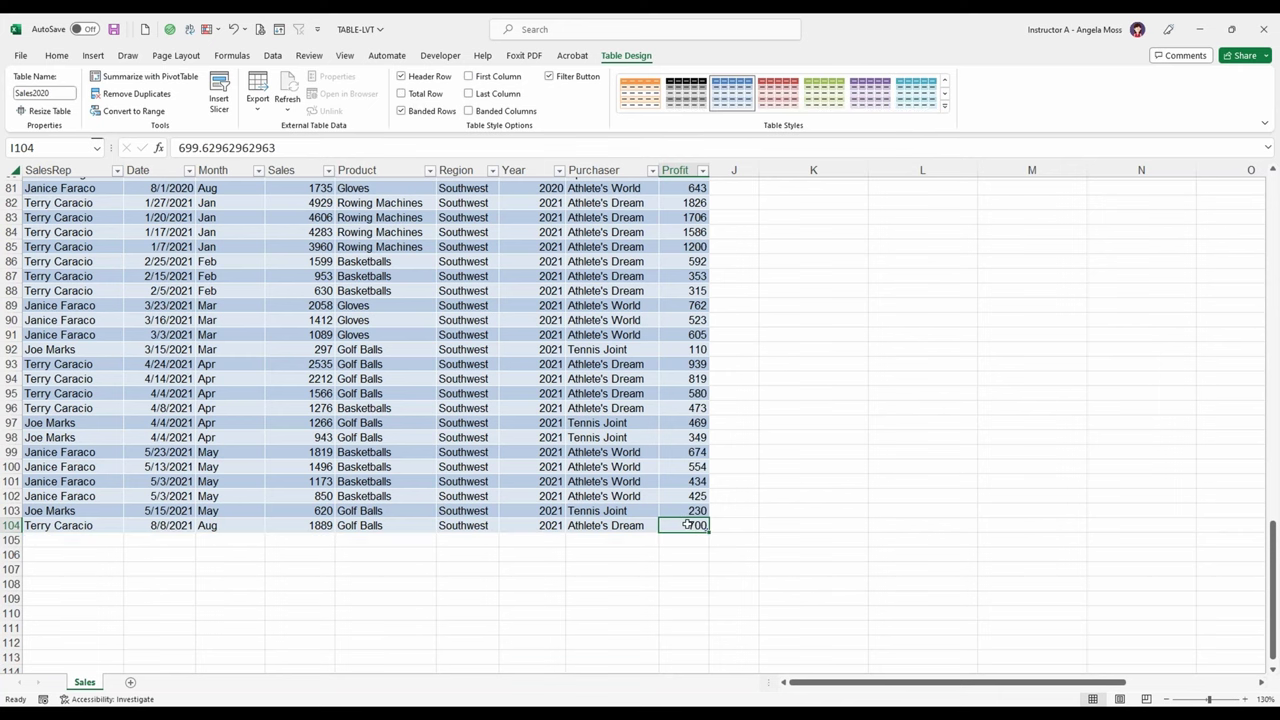
Add a blank row to the end of the sales table, starting from the last Profit cell, I104
key(Down)
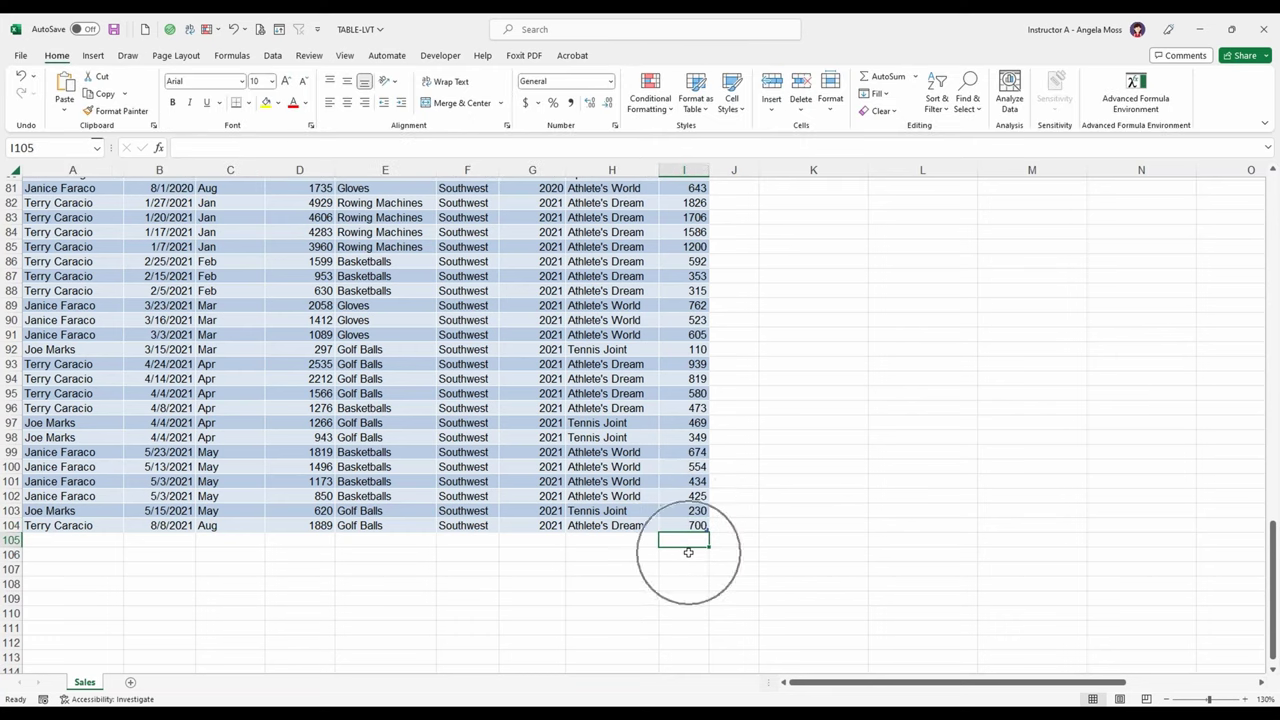
click(687, 524)
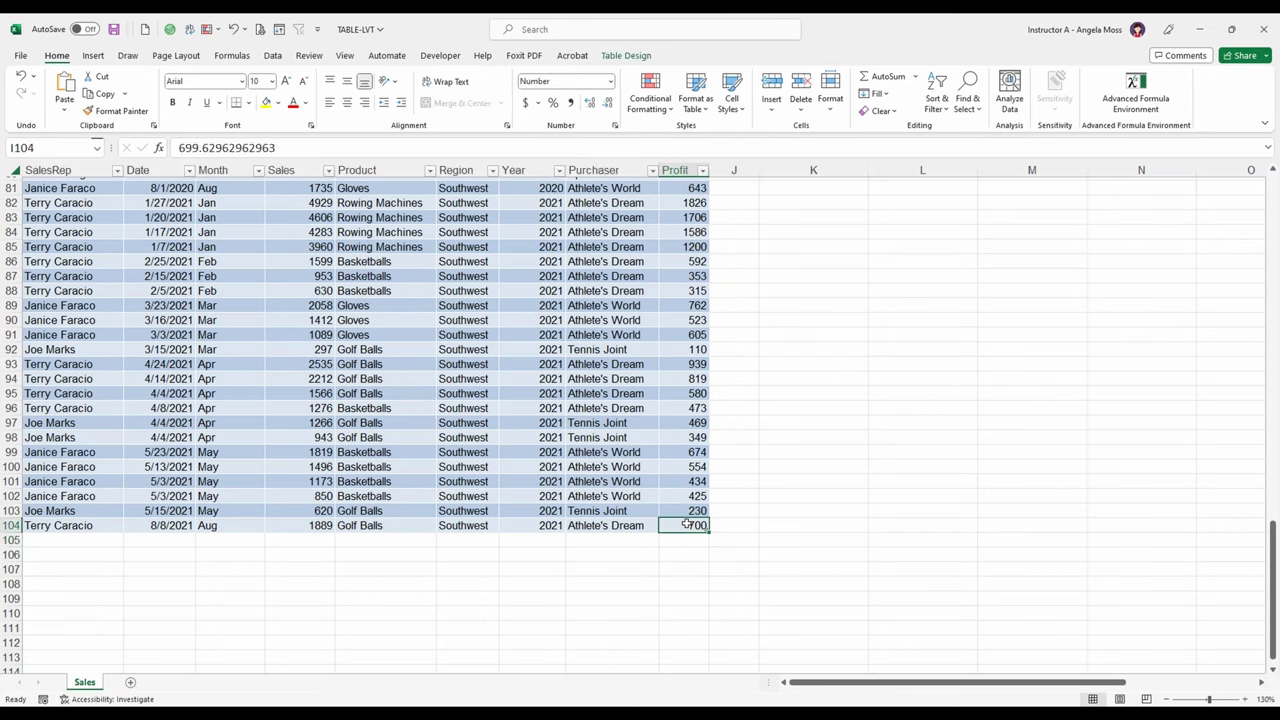
key(Tab)
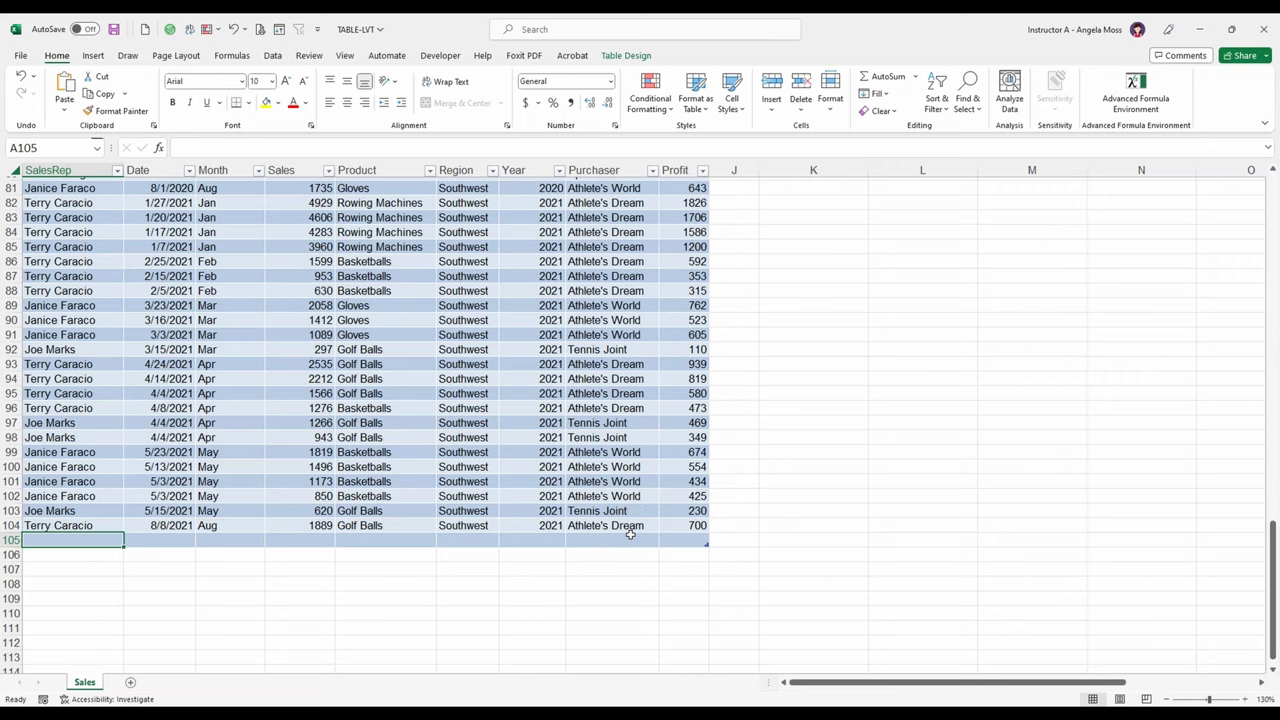
Add a column headed "cost of goods" in J4 beside Profit, and widen the Profit and new columns
scroll(630, 534, up, 20)
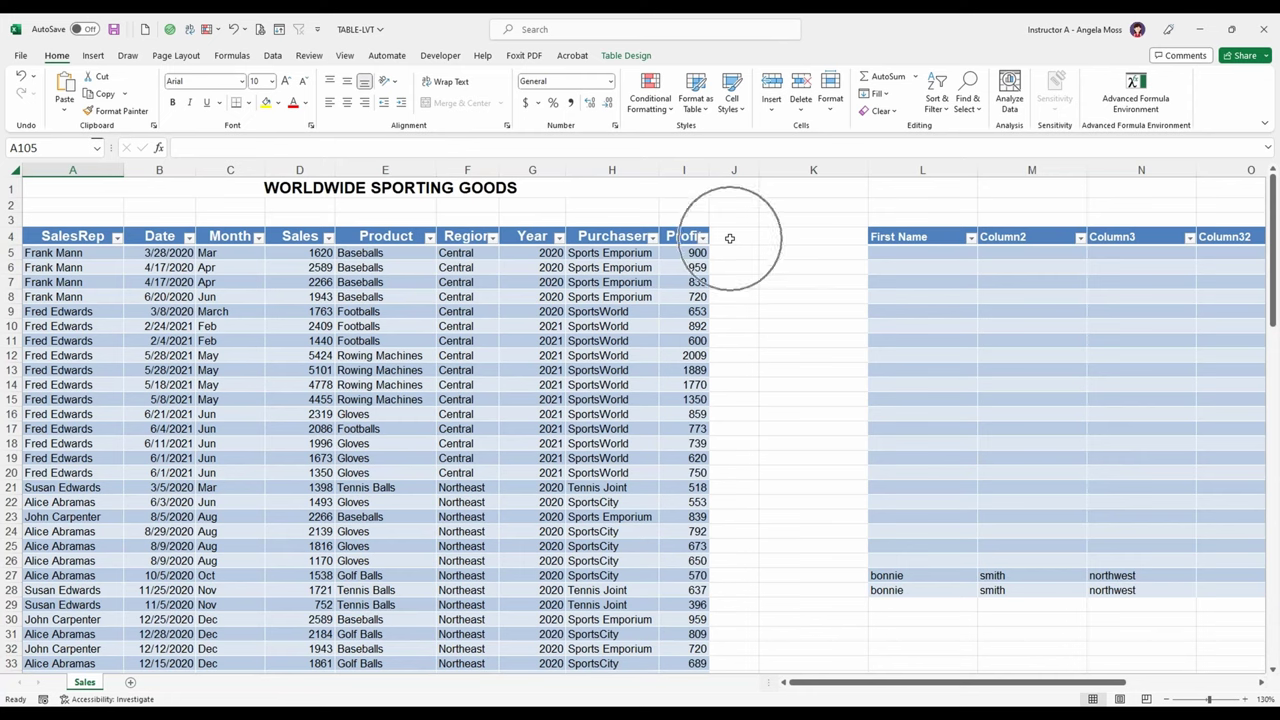
click(730, 238)
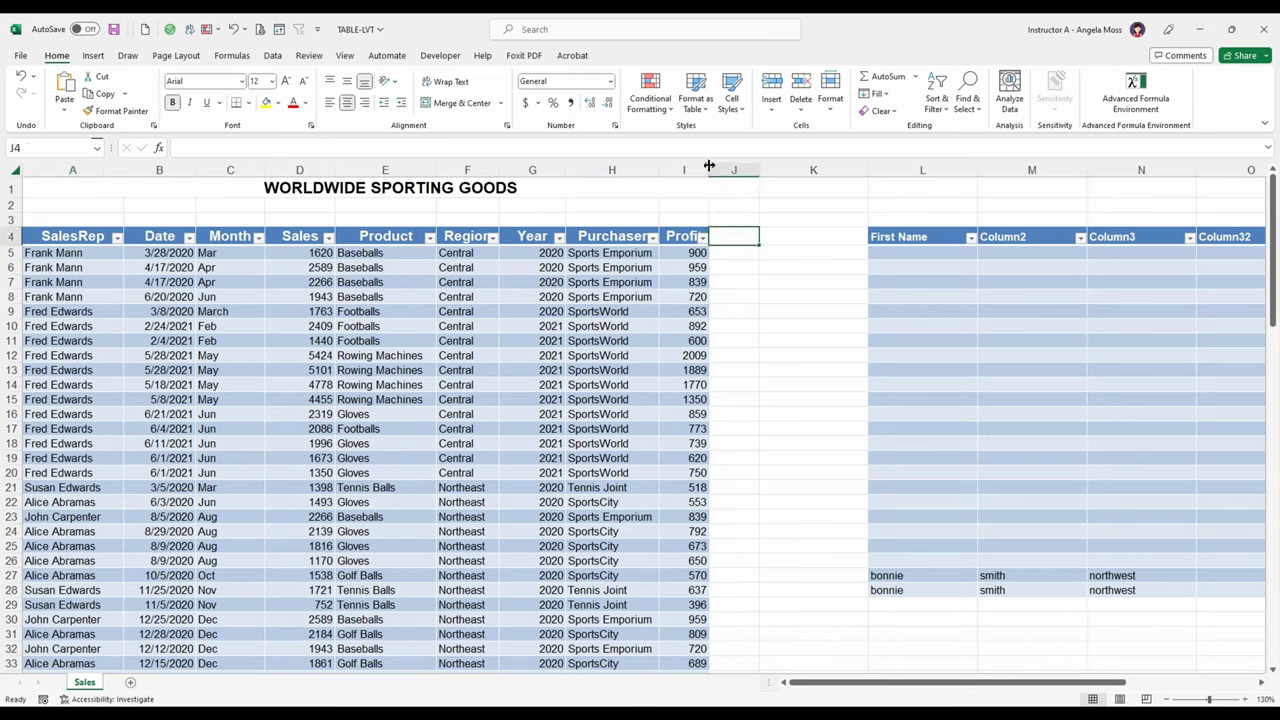
drag(709, 166, 729, 166)
click(737, 236)
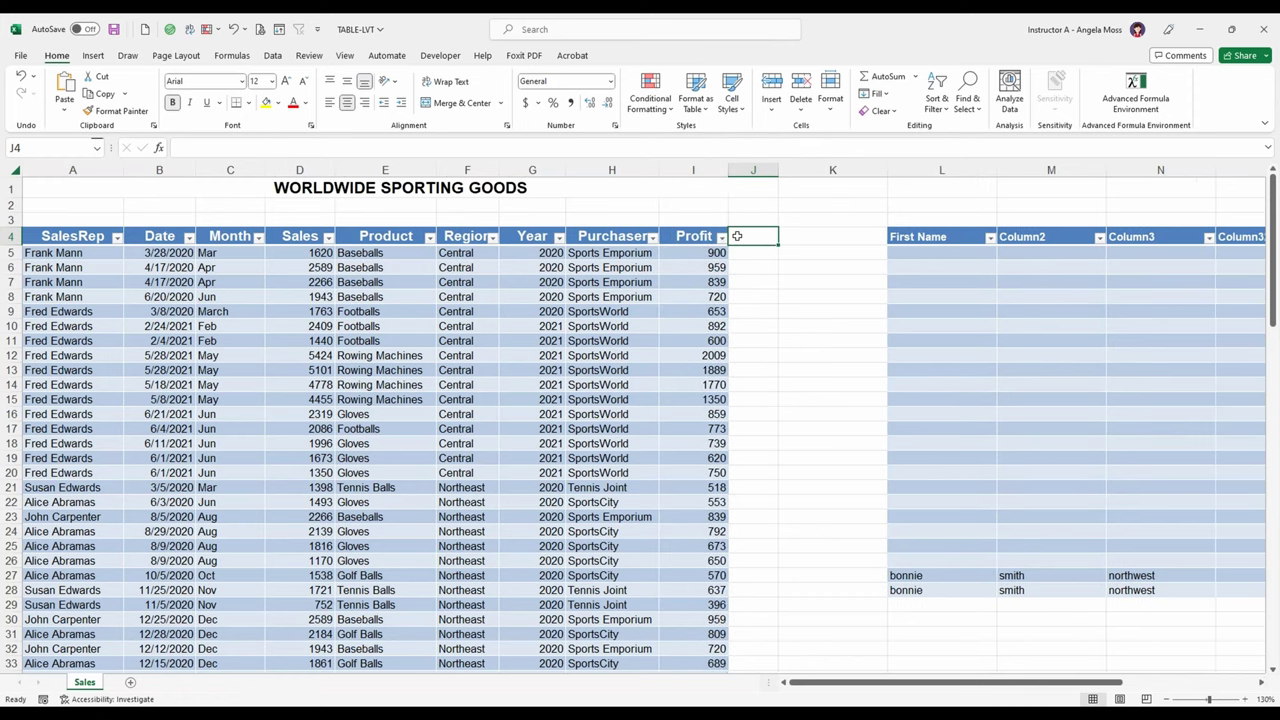
text(cost of good)
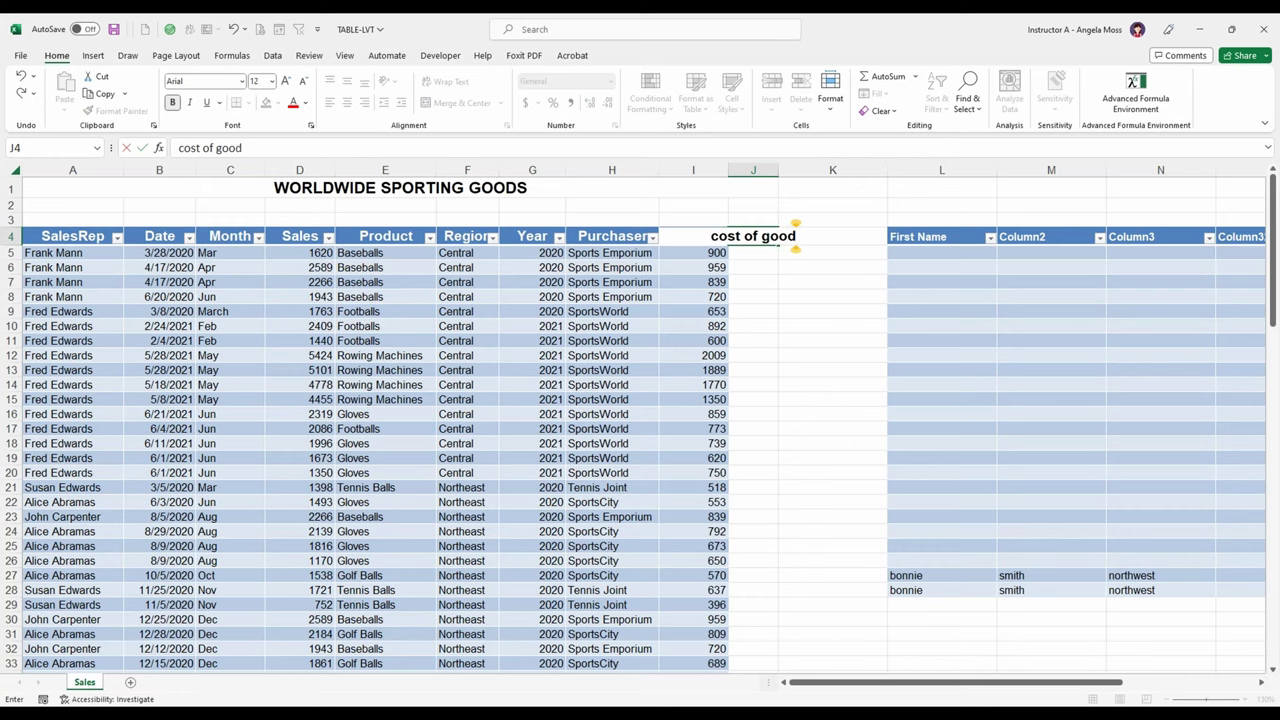
text(s)
key(Return)
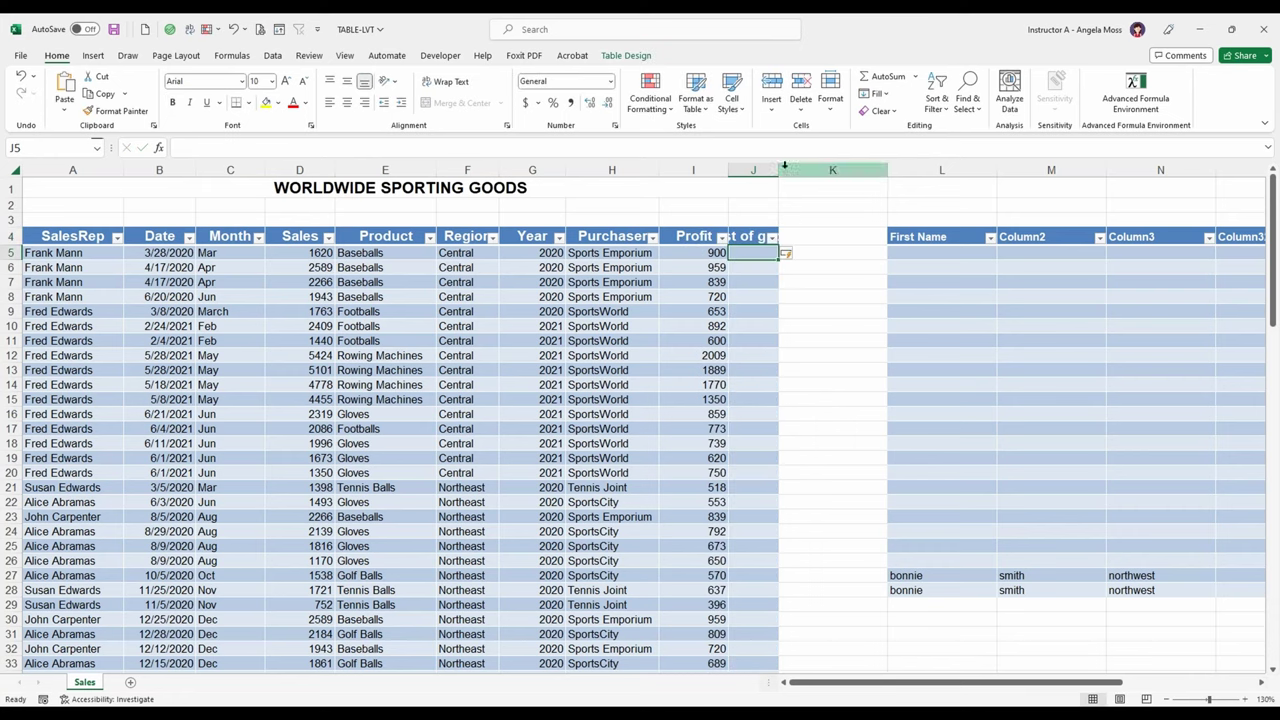
drag(778, 170, 824, 170)
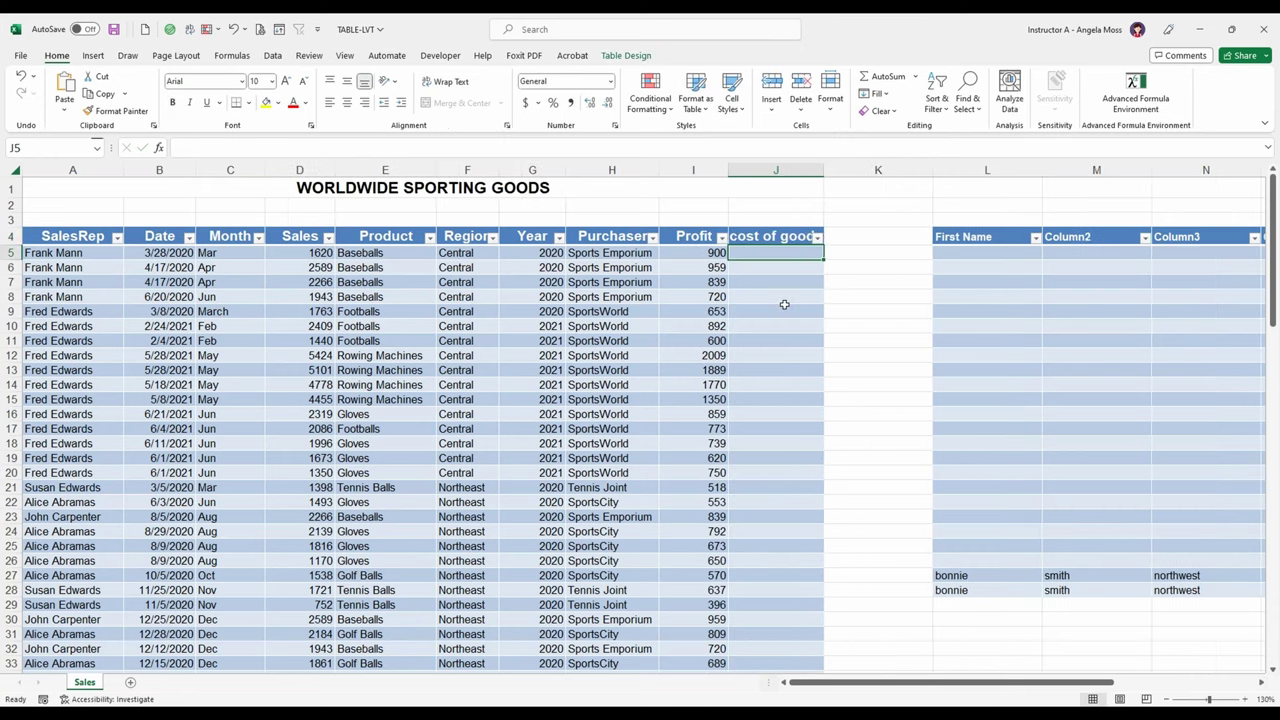
Select the Sales2020 table by its name to check whether its range covers the new column, ending on J5
click(96, 147)
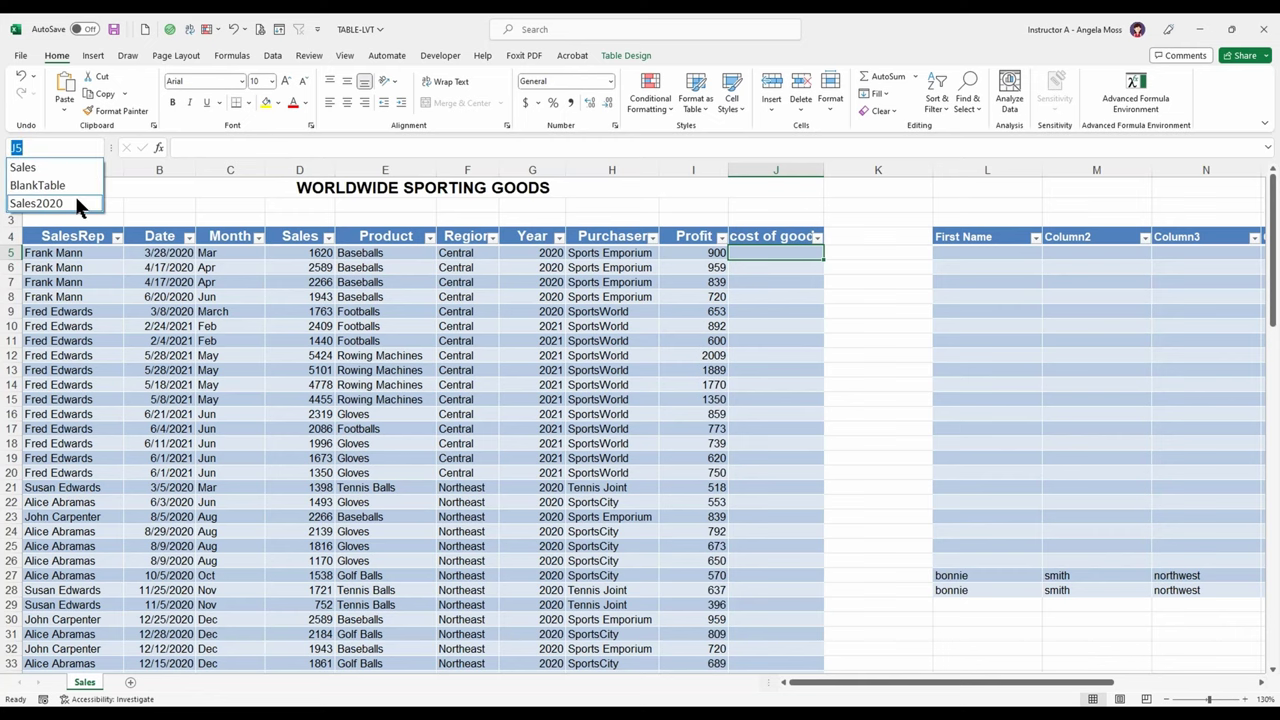
click(78, 203)
scroll(656, 477, up, 2)
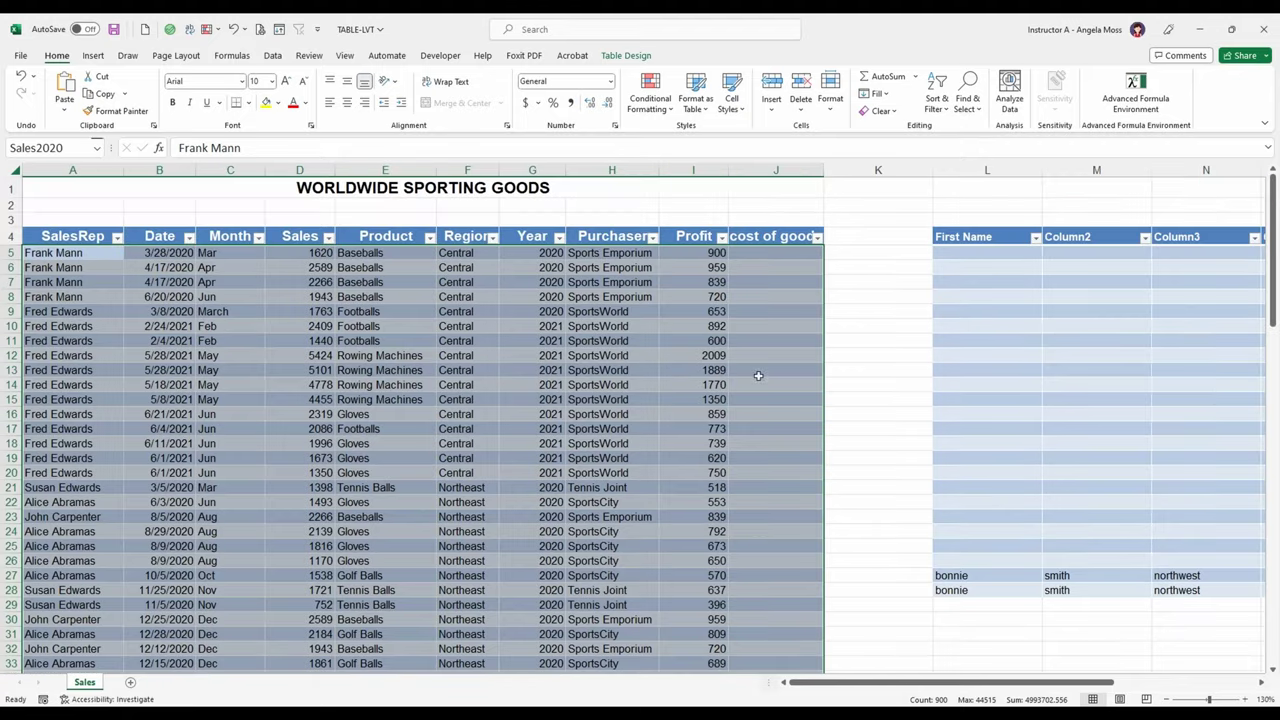
click(781, 253)
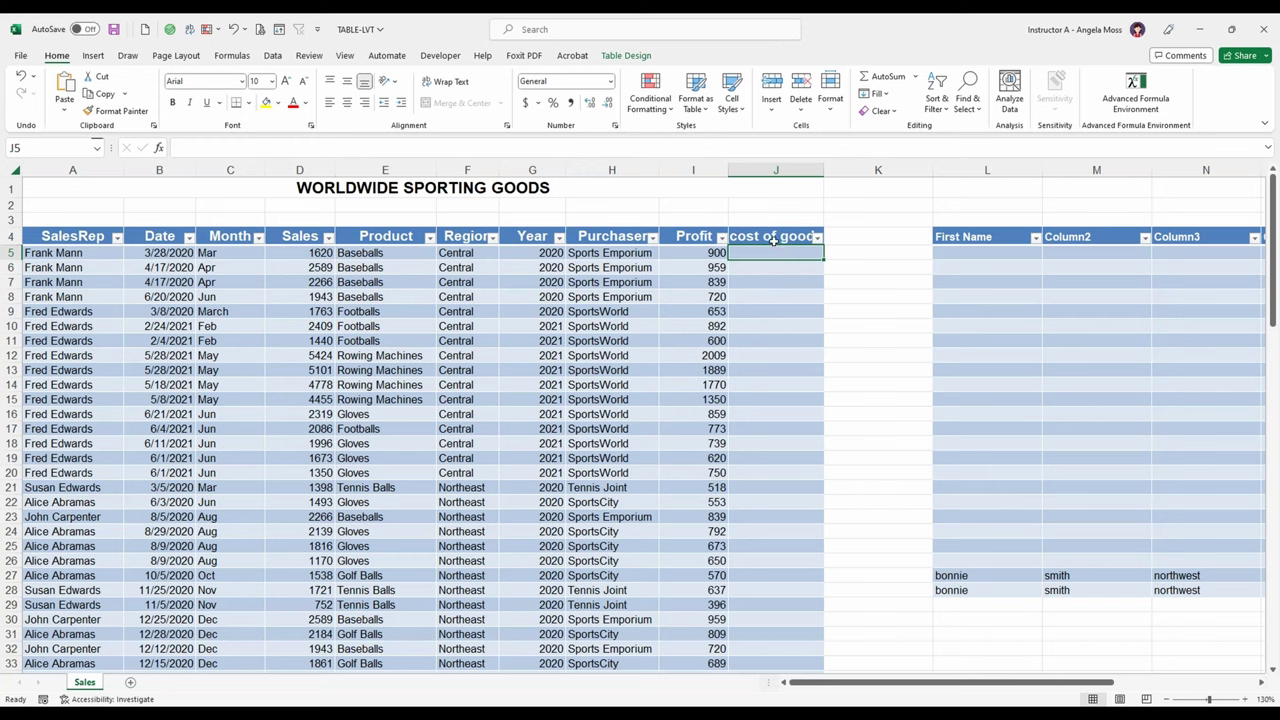
Enter "little note column" in K4 and undo the table's automatic expansion so the note stays outside the sales table
click(773, 240)
click(854, 234)
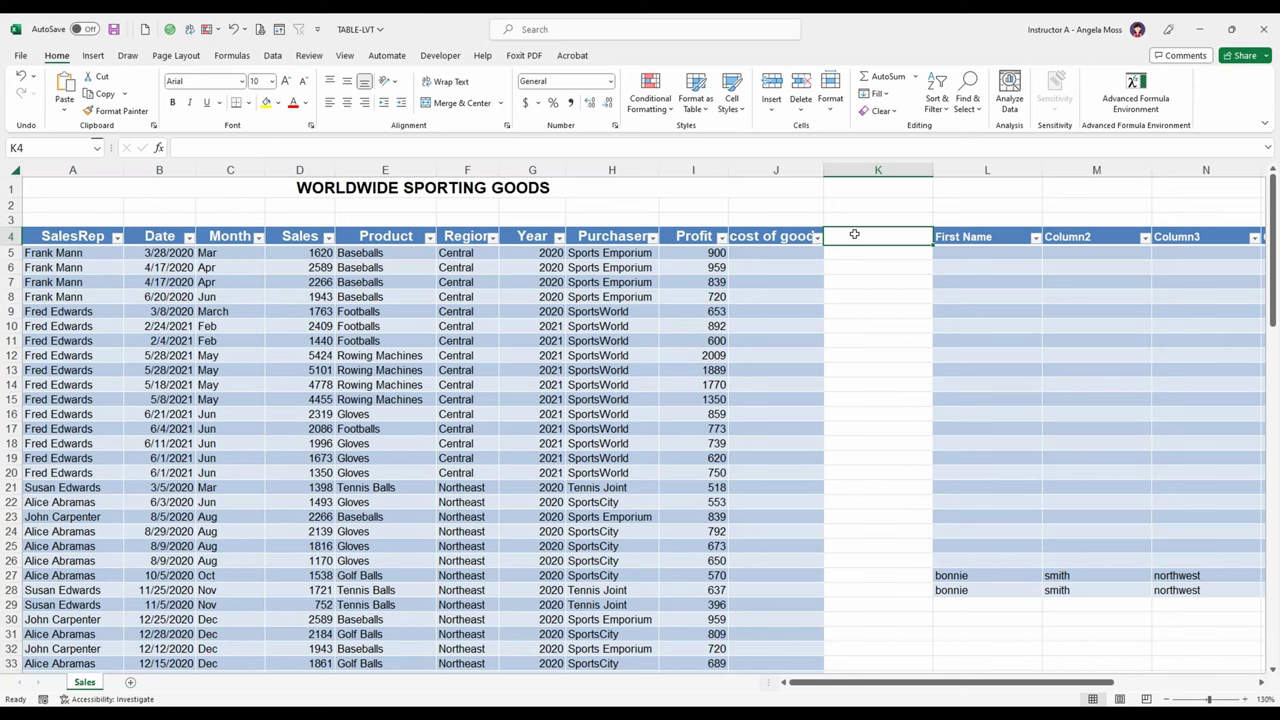
text(little not)
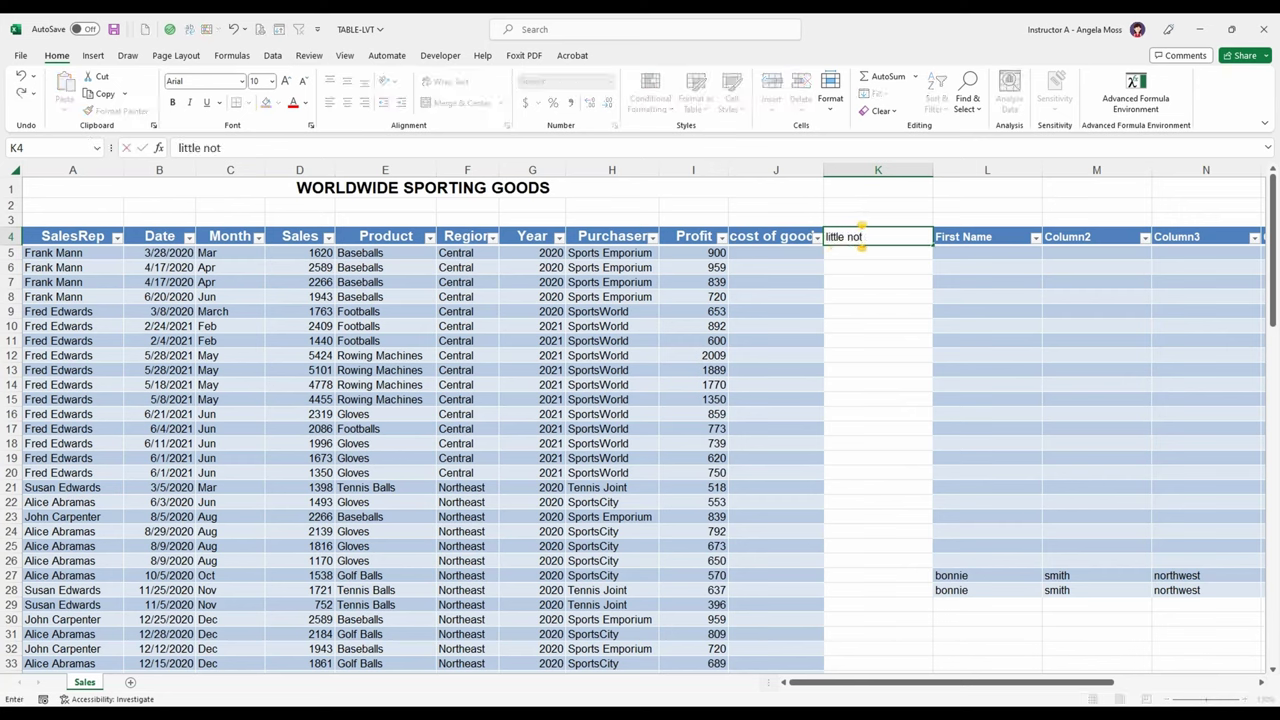
text(e column)
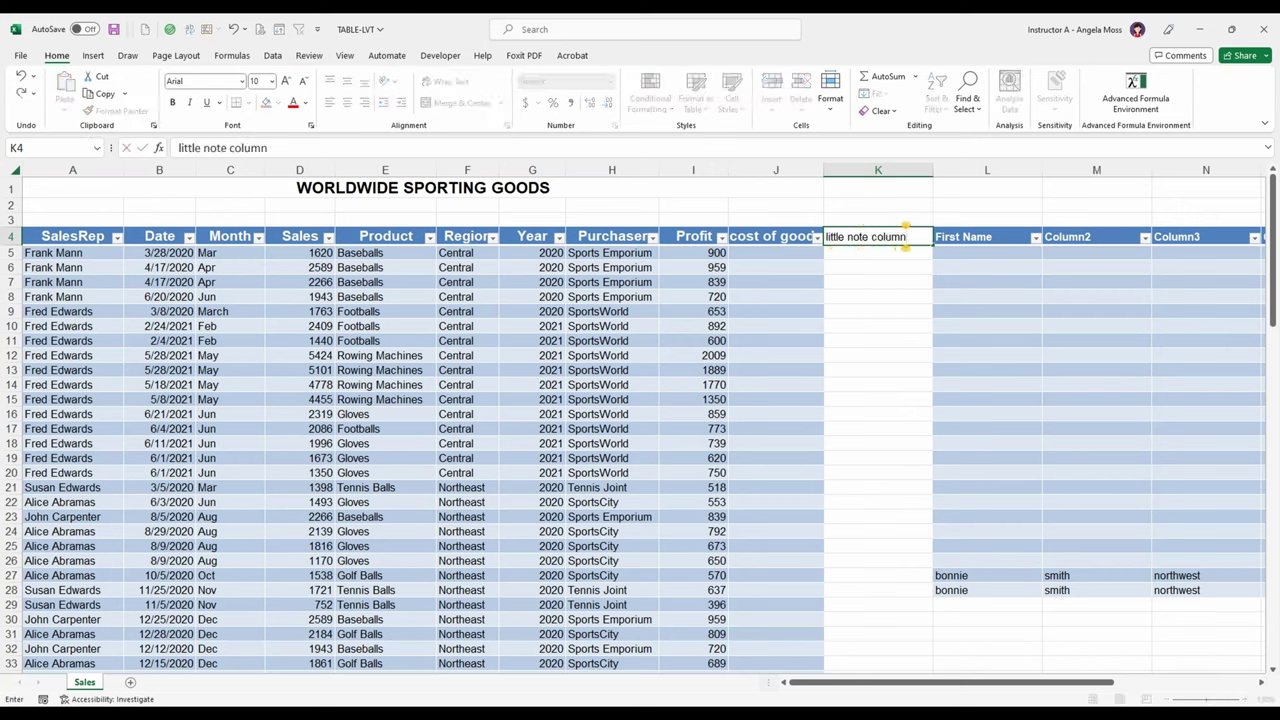
key(Return)
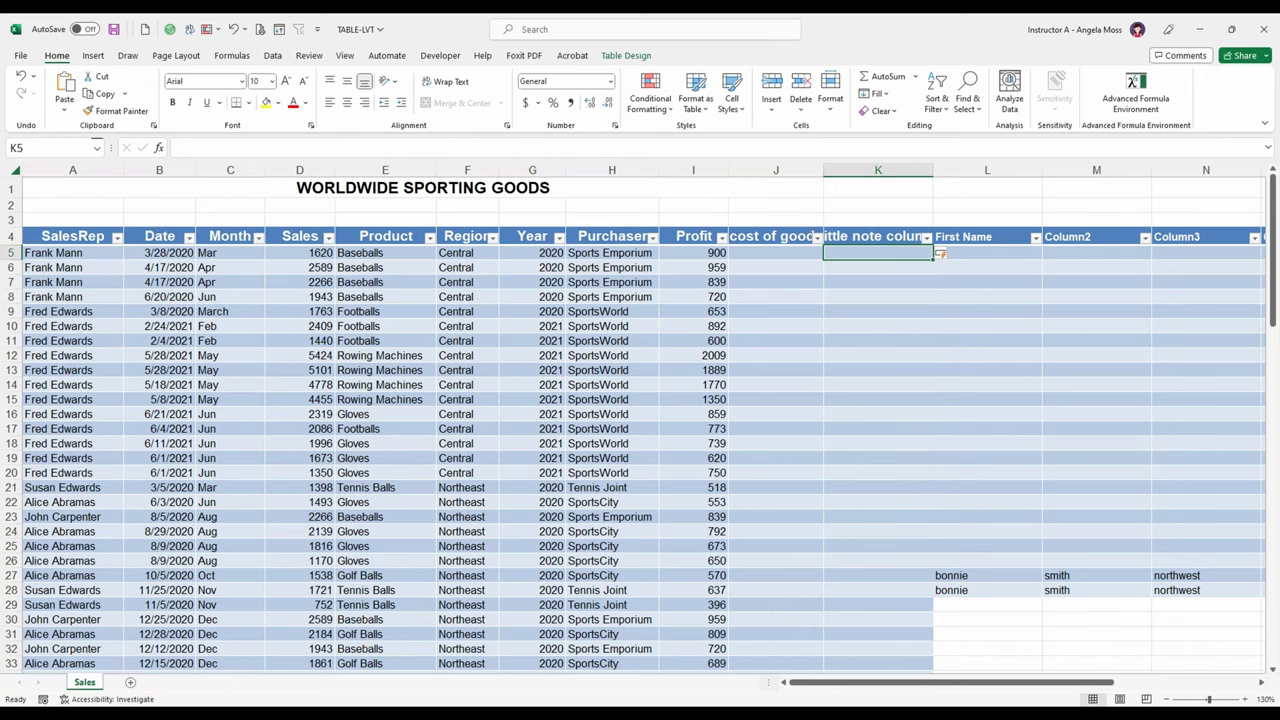
click(946, 253)
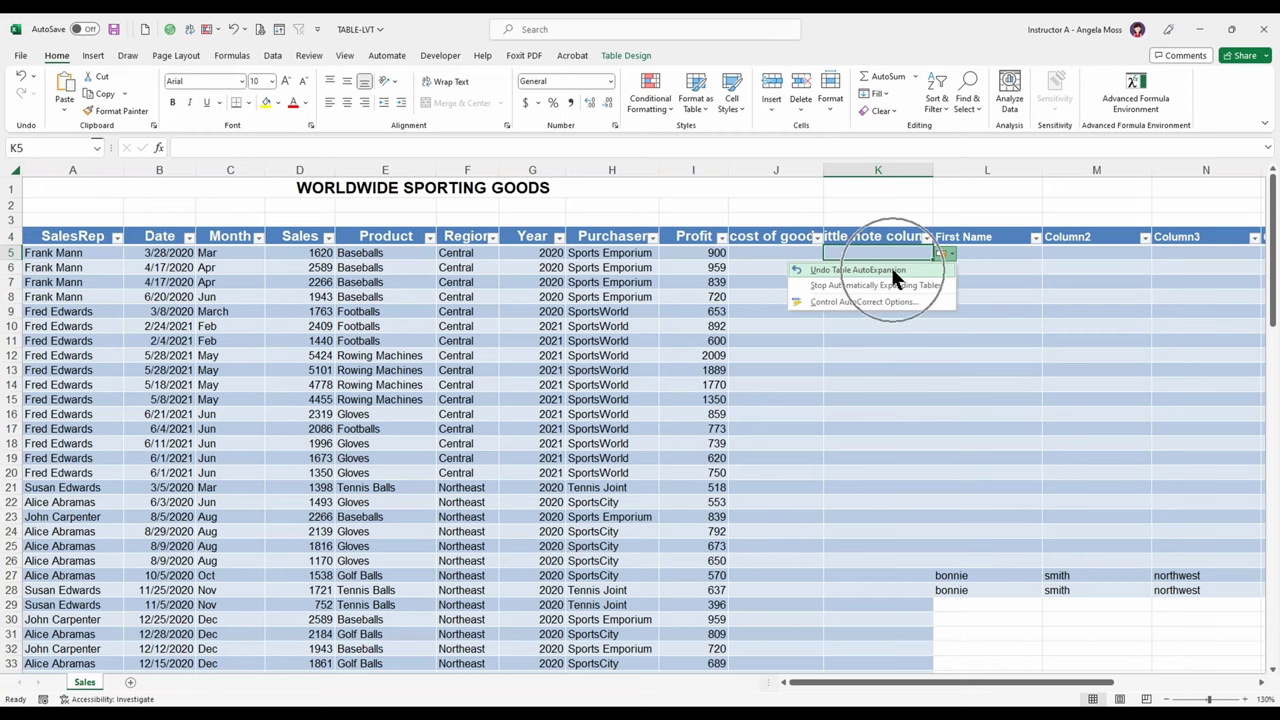
click(893, 271)
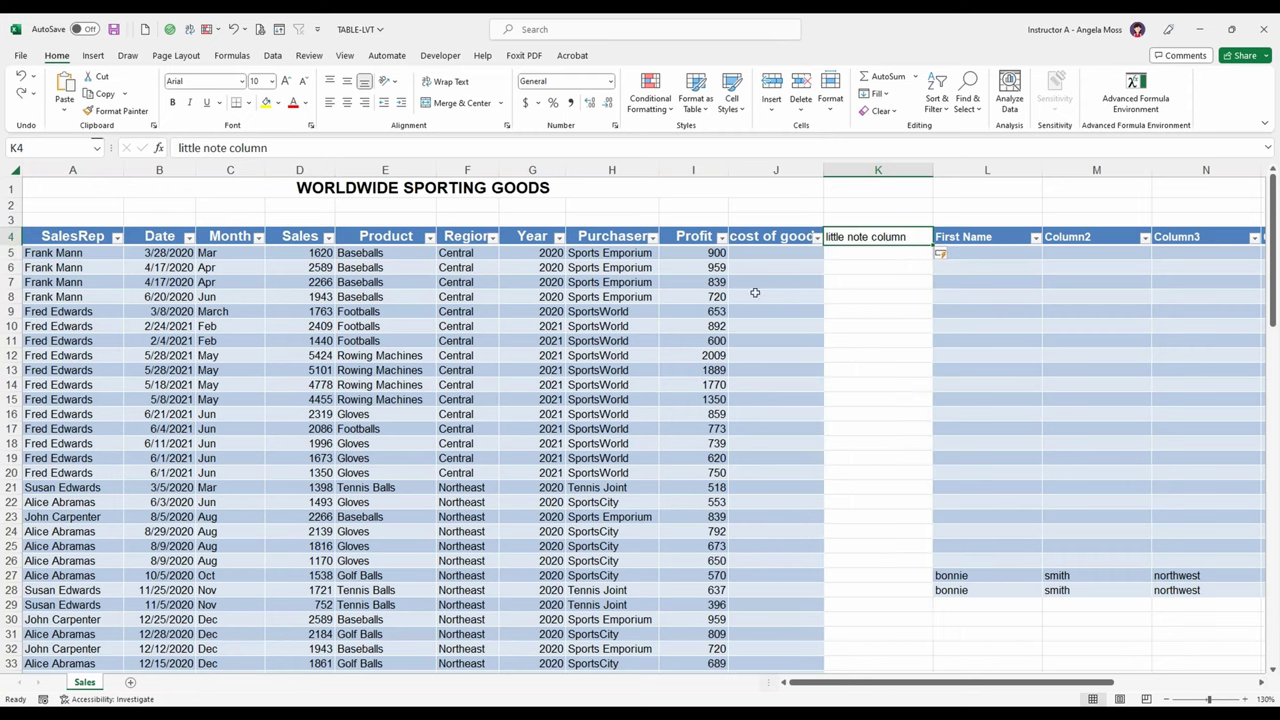
click(753, 254)
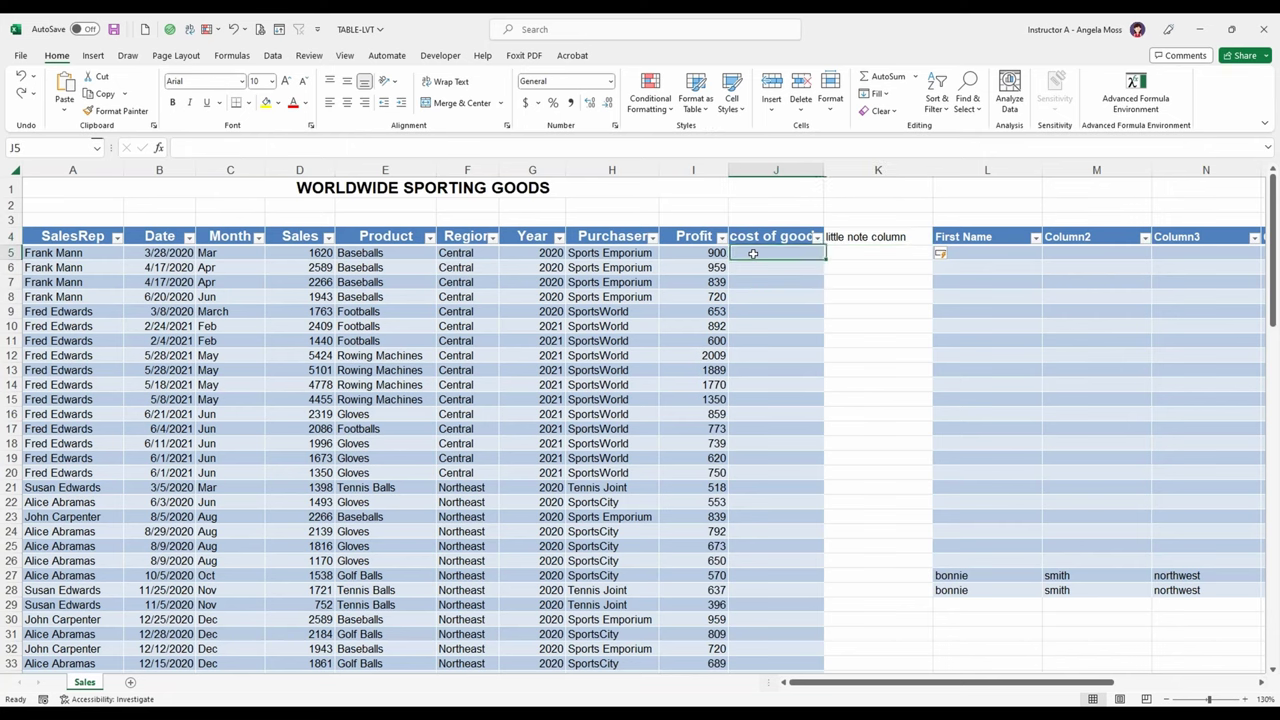
click(753, 254)
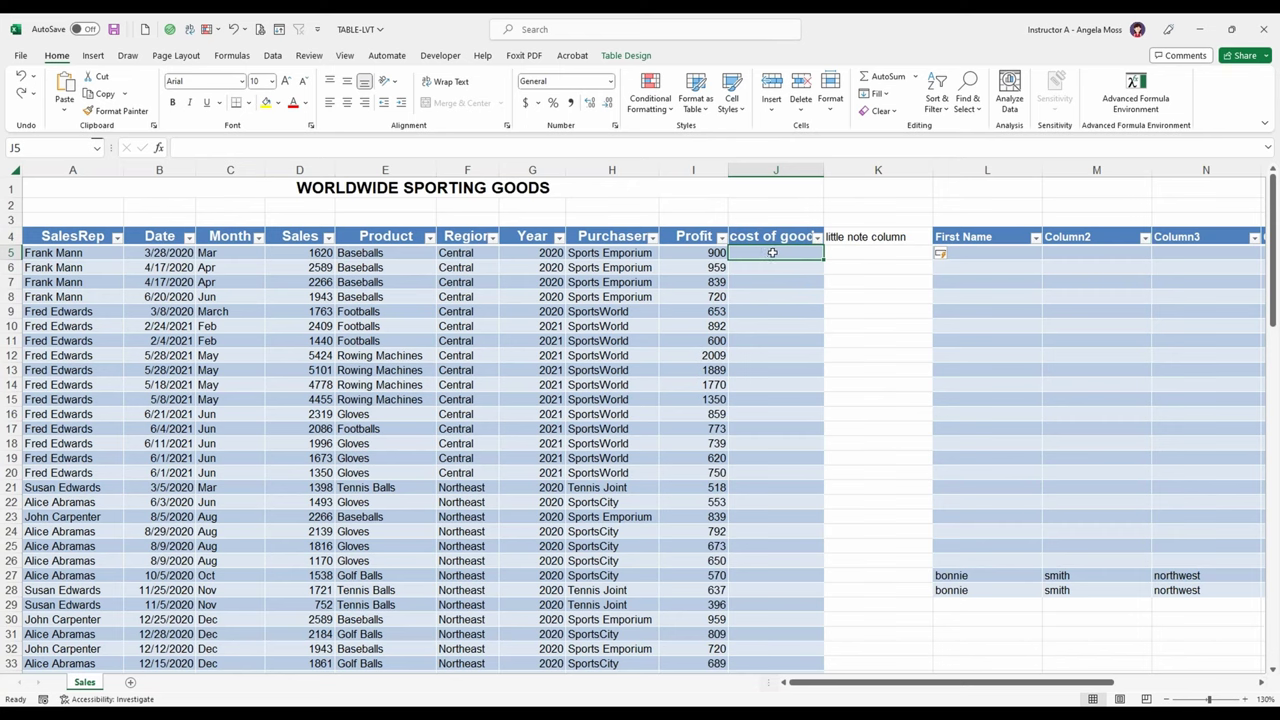
click(772, 253)
click(772, 253)
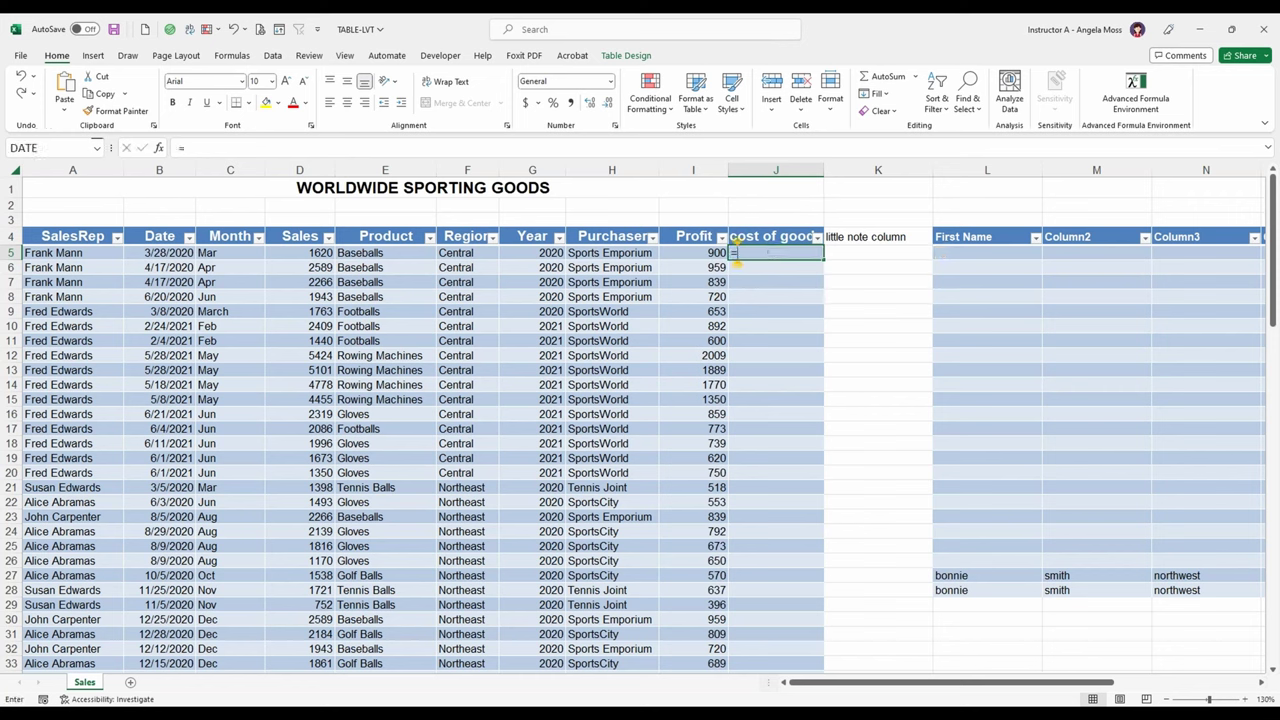
text(=)
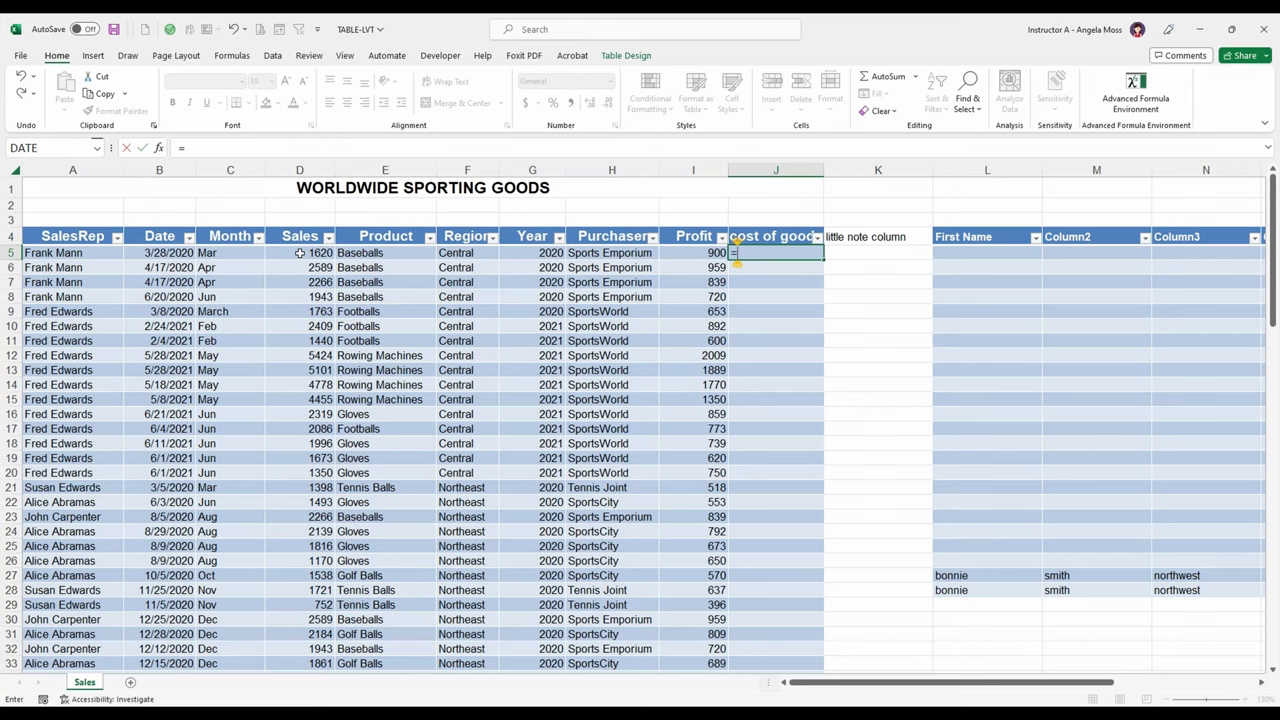
click(299, 253)
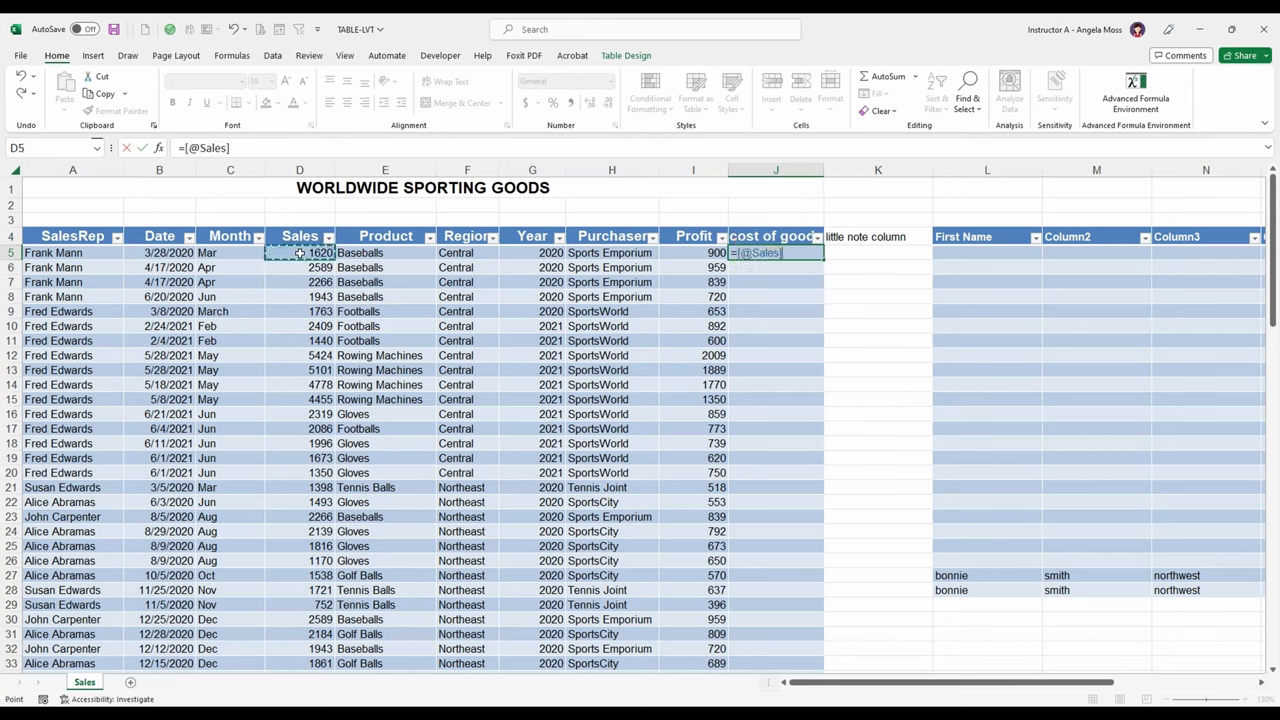
text(-)
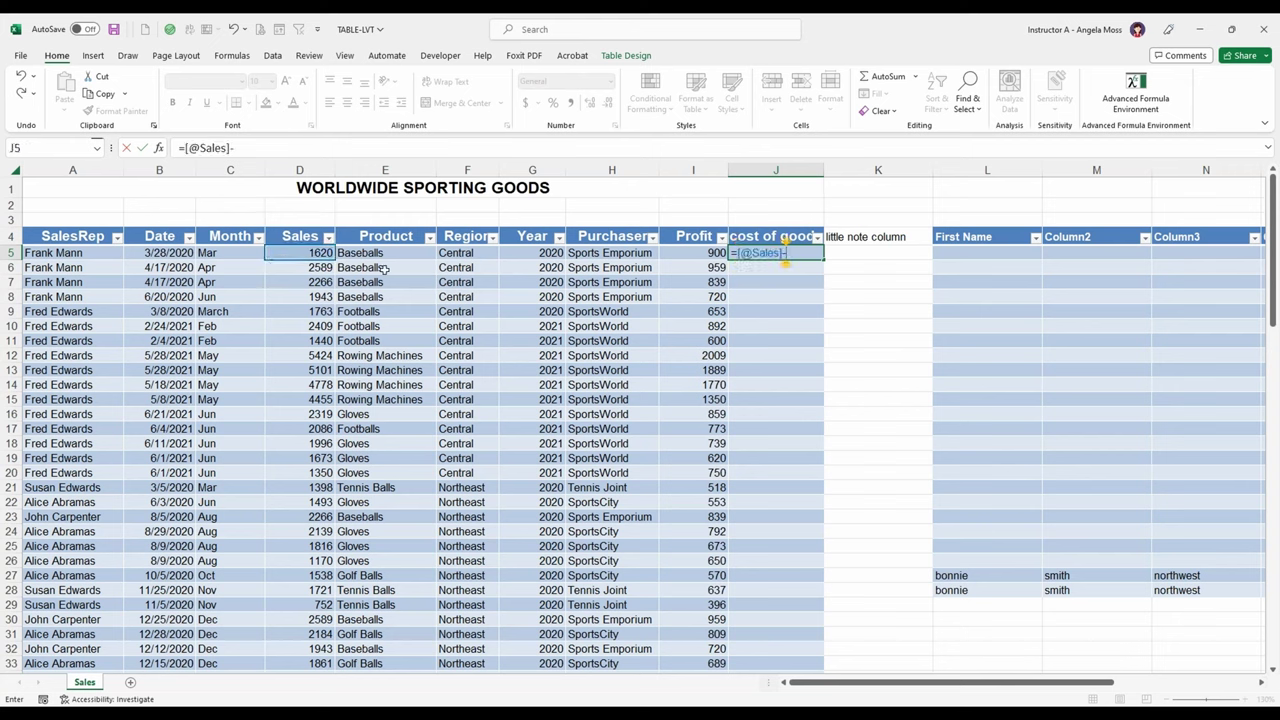
click(680, 257)
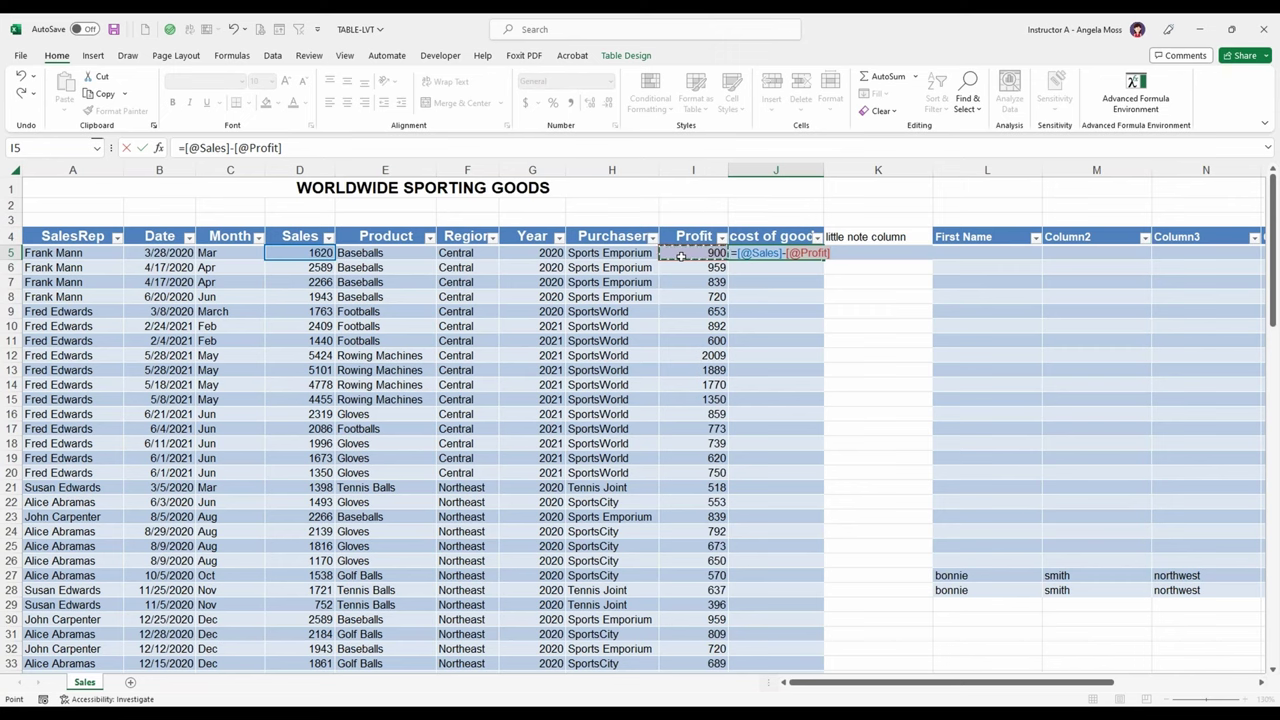
key(Return)
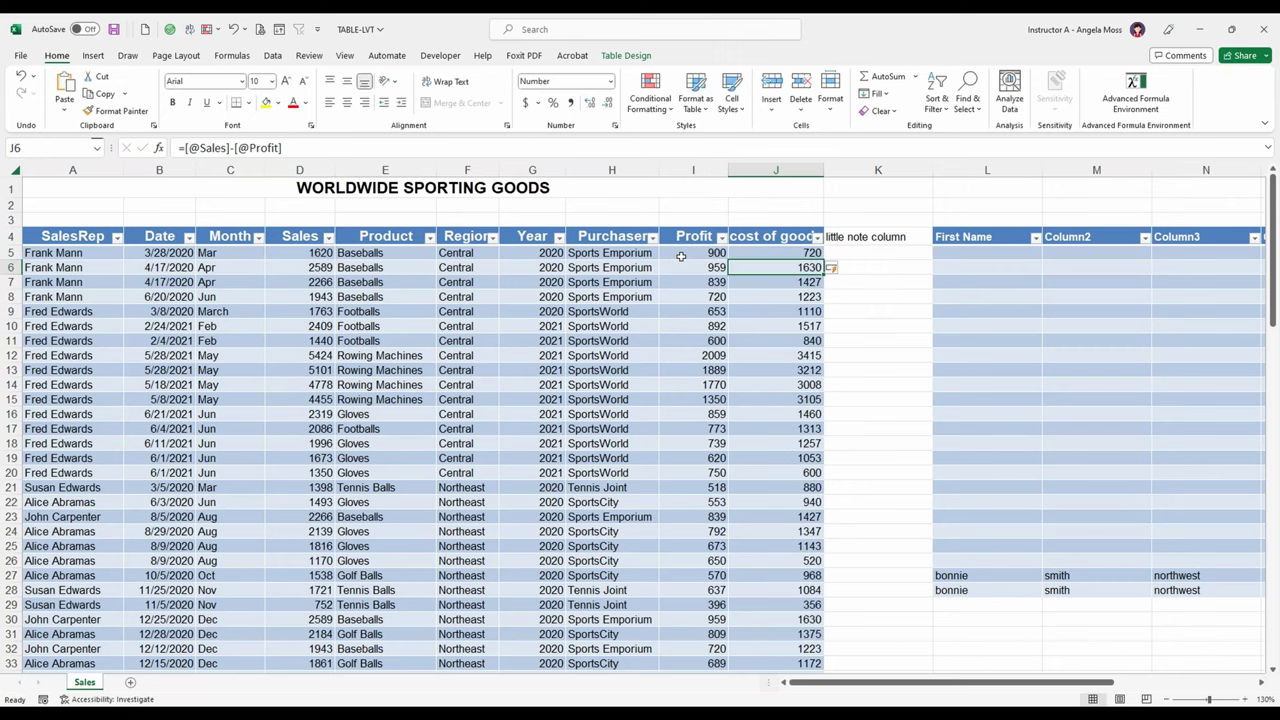
Examine the structured references in the J5 formula, leaving the formula as it is
click(802, 254)
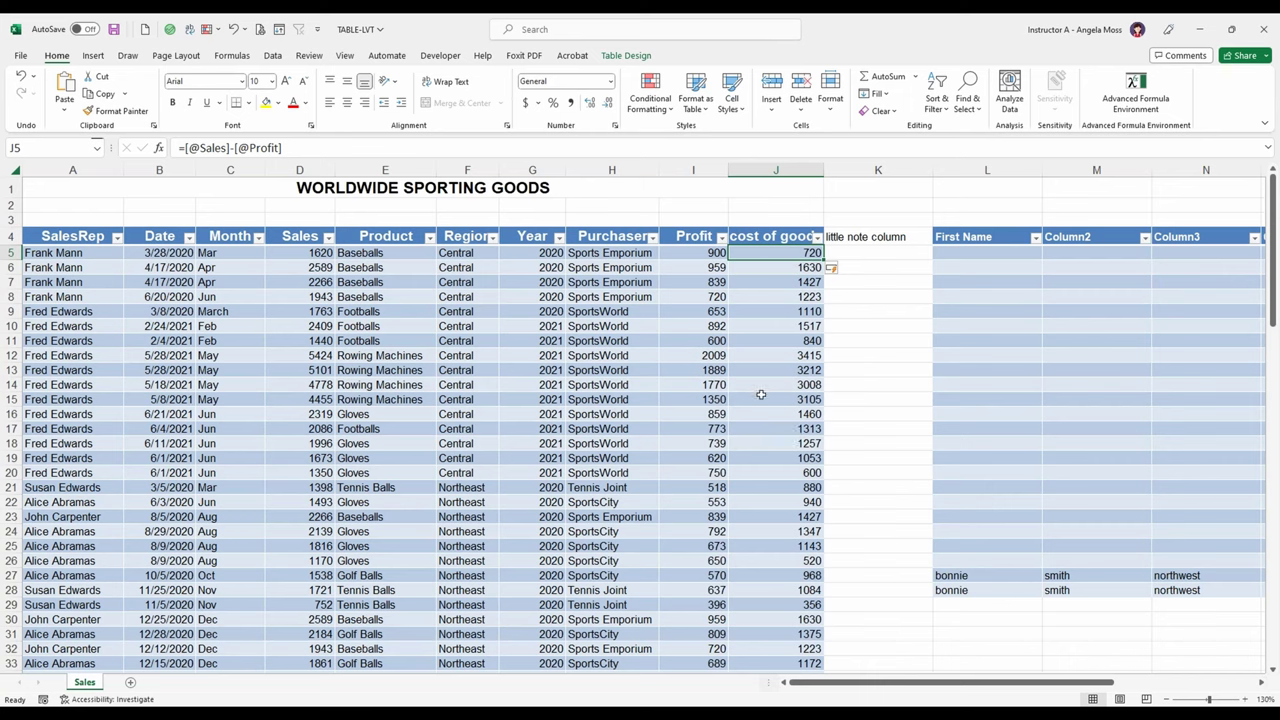
click(329, 148)
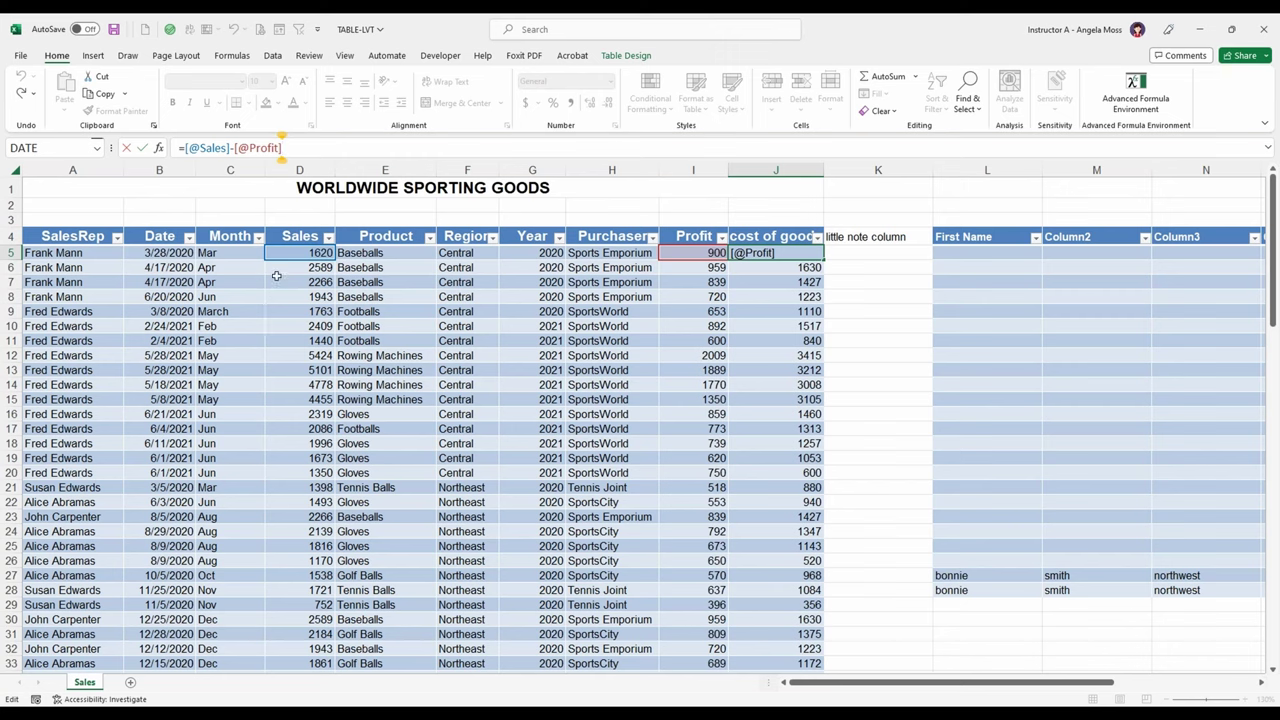
key(ctrl+Return)
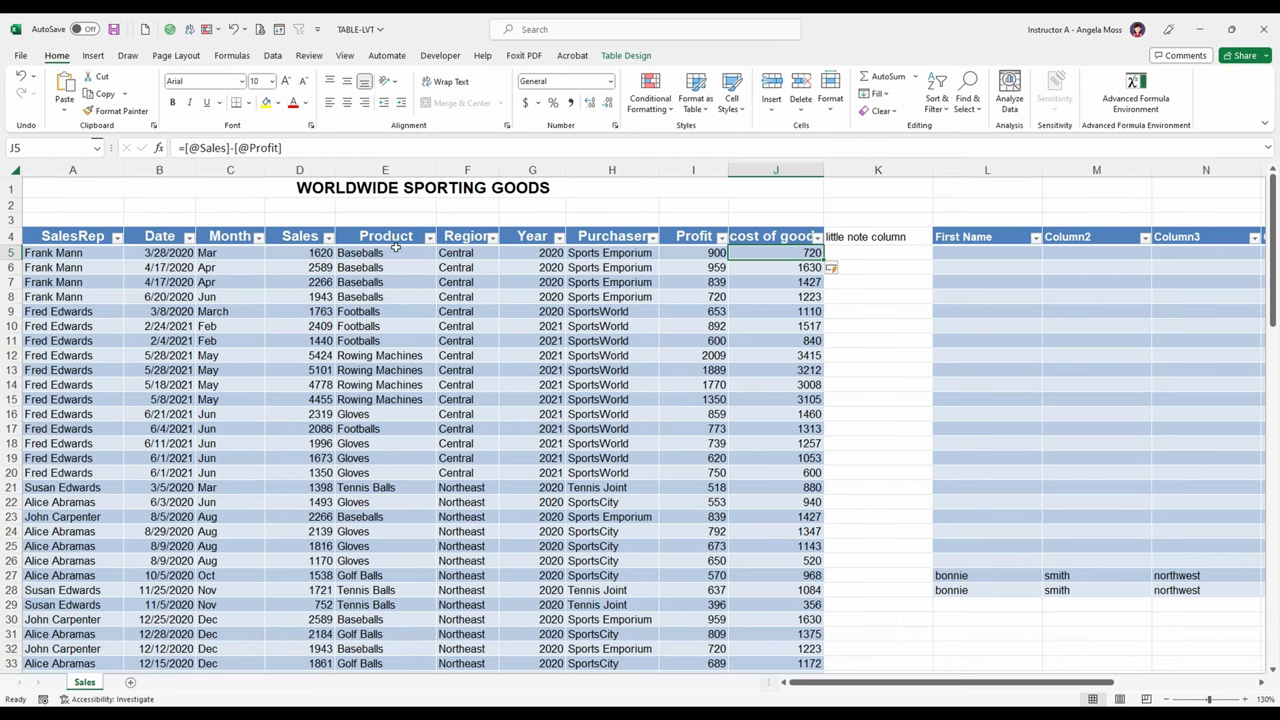
Select the Product column's data without its header and make it bold
click(394, 299)
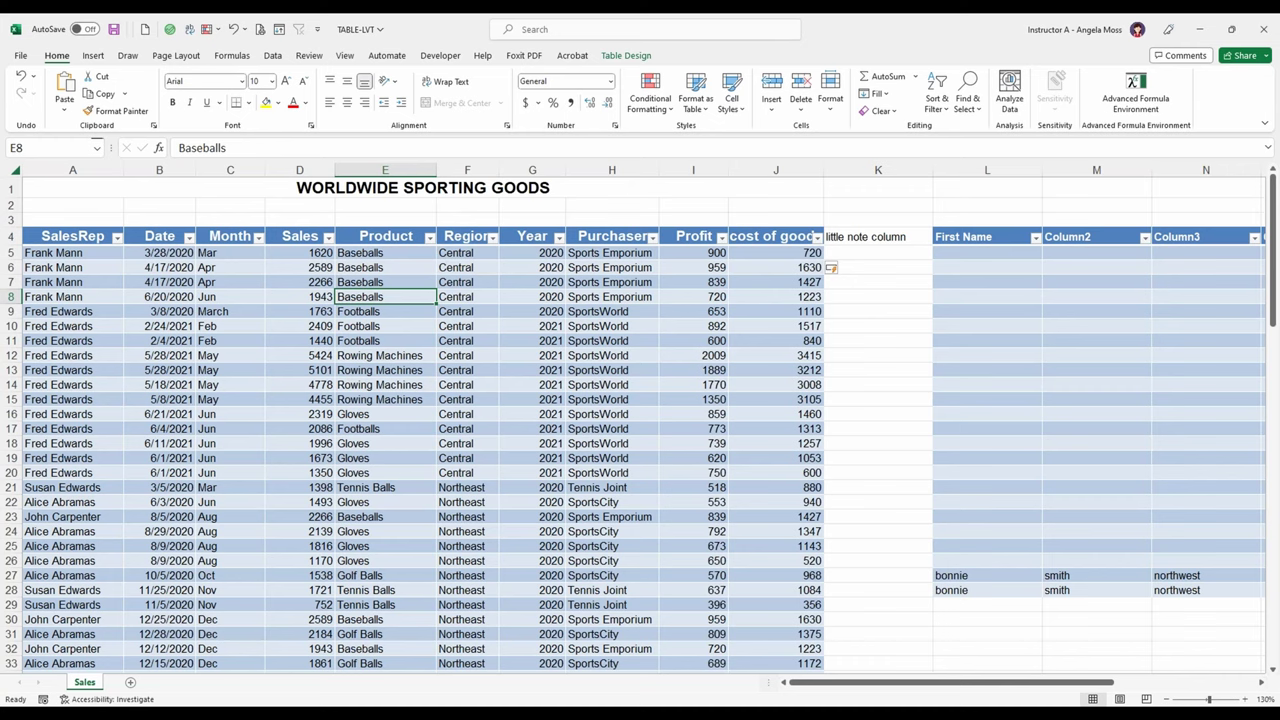
click(388, 230)
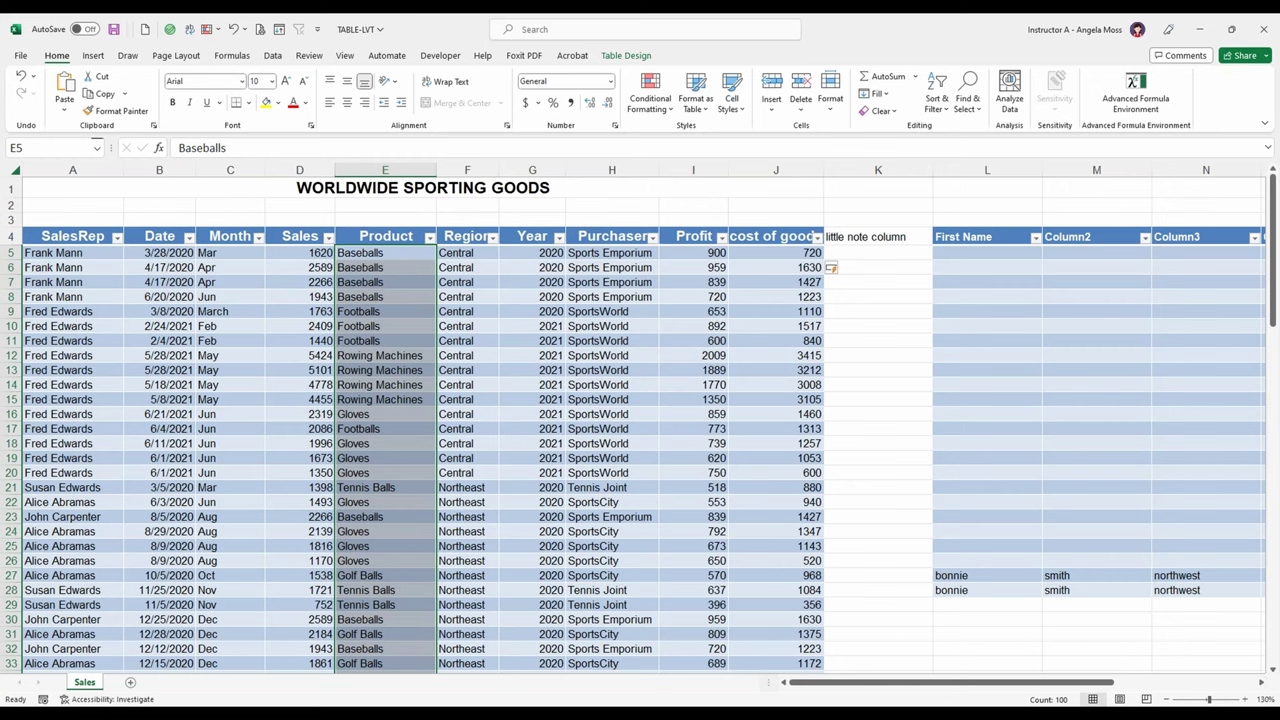
click(388, 230)
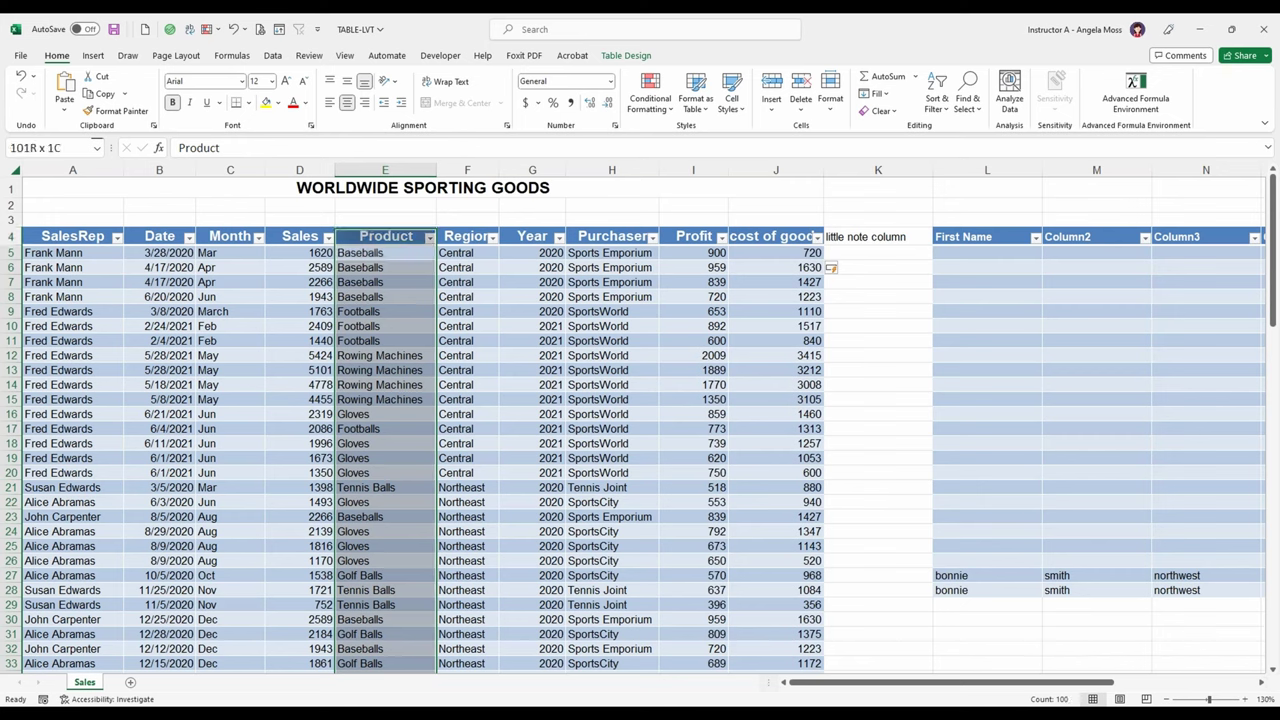
click(388, 230)
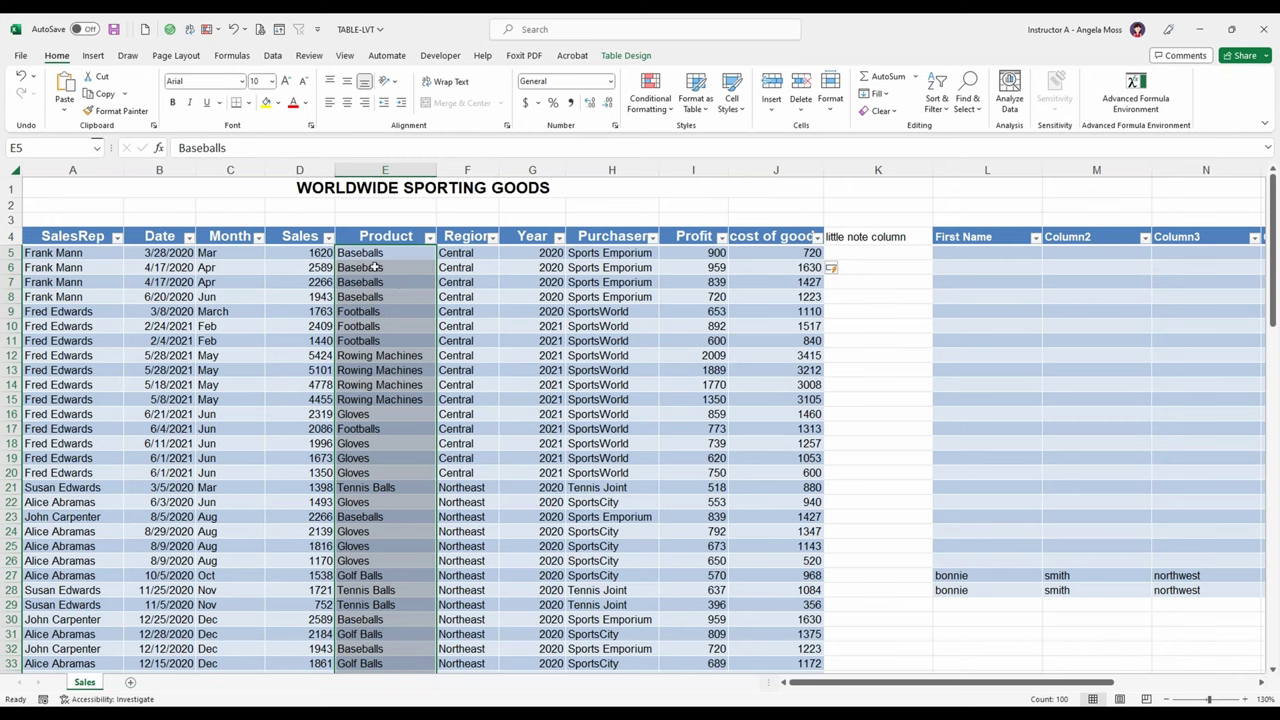
click(174, 104)
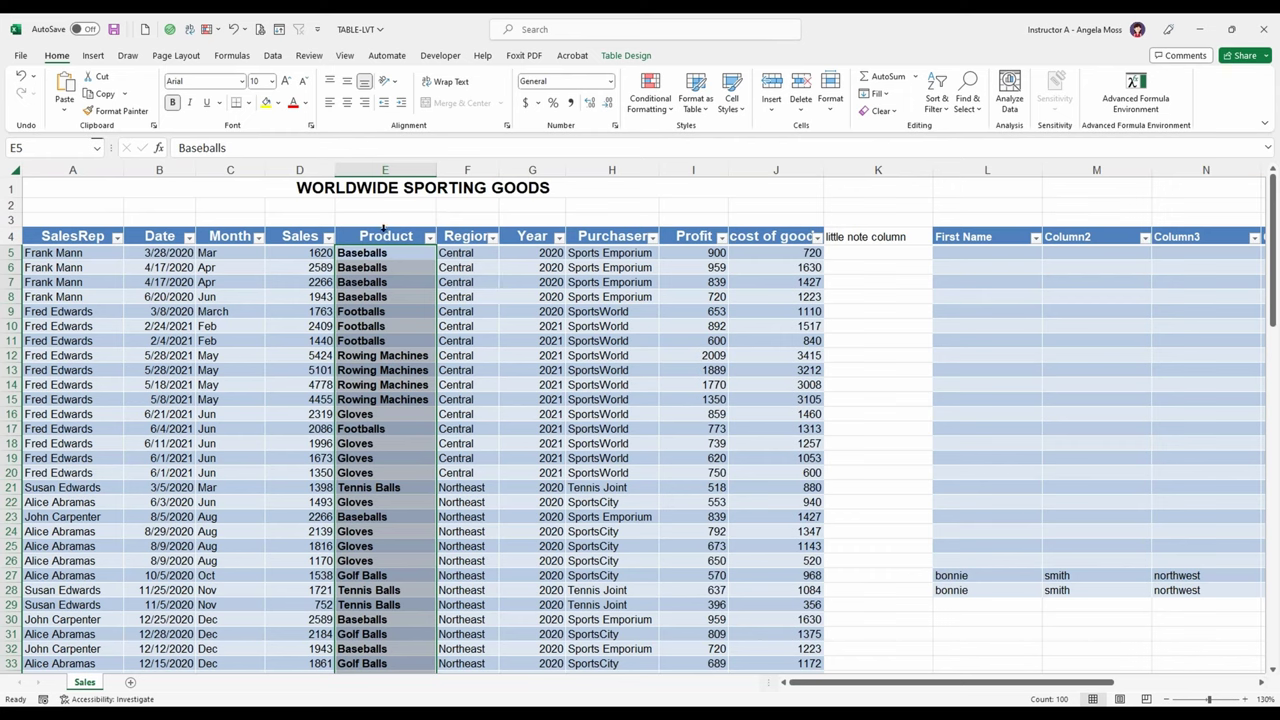
Select the Product column including its header, and select the entire sales table with its header row
click(383, 228)
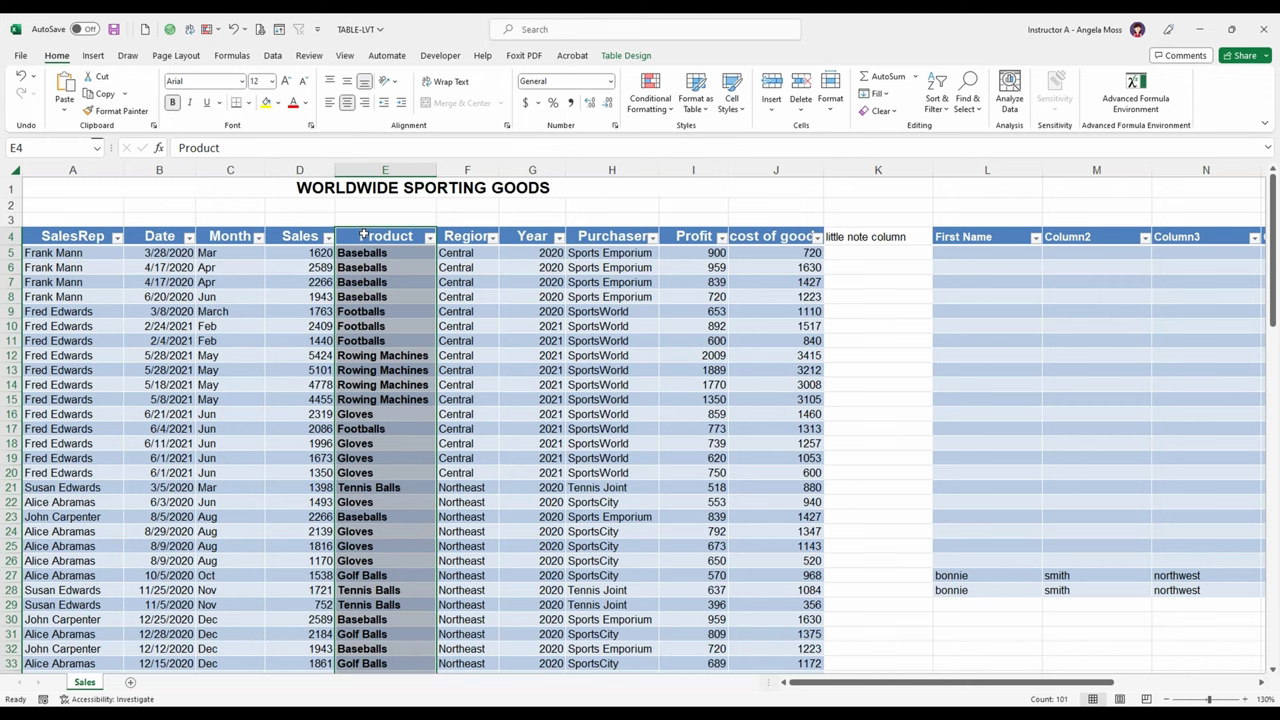
key(ctrl+a)
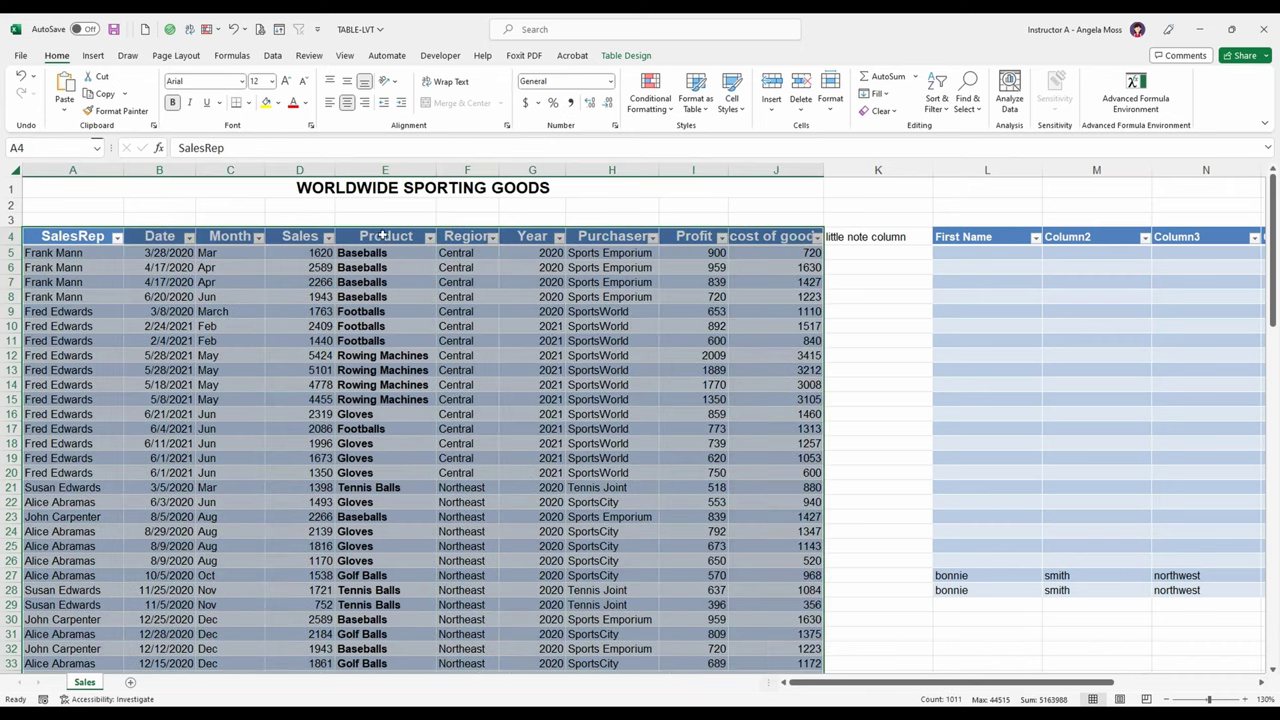
click(388, 282)
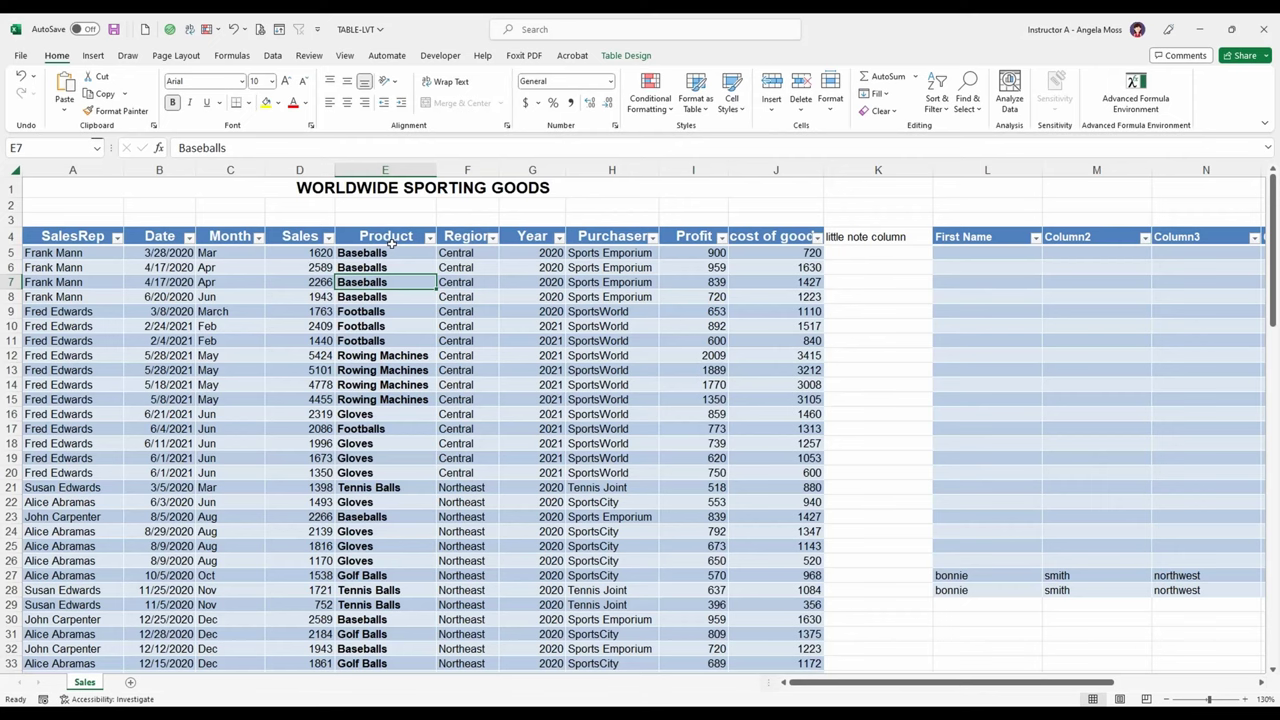
key(ctrl+a)
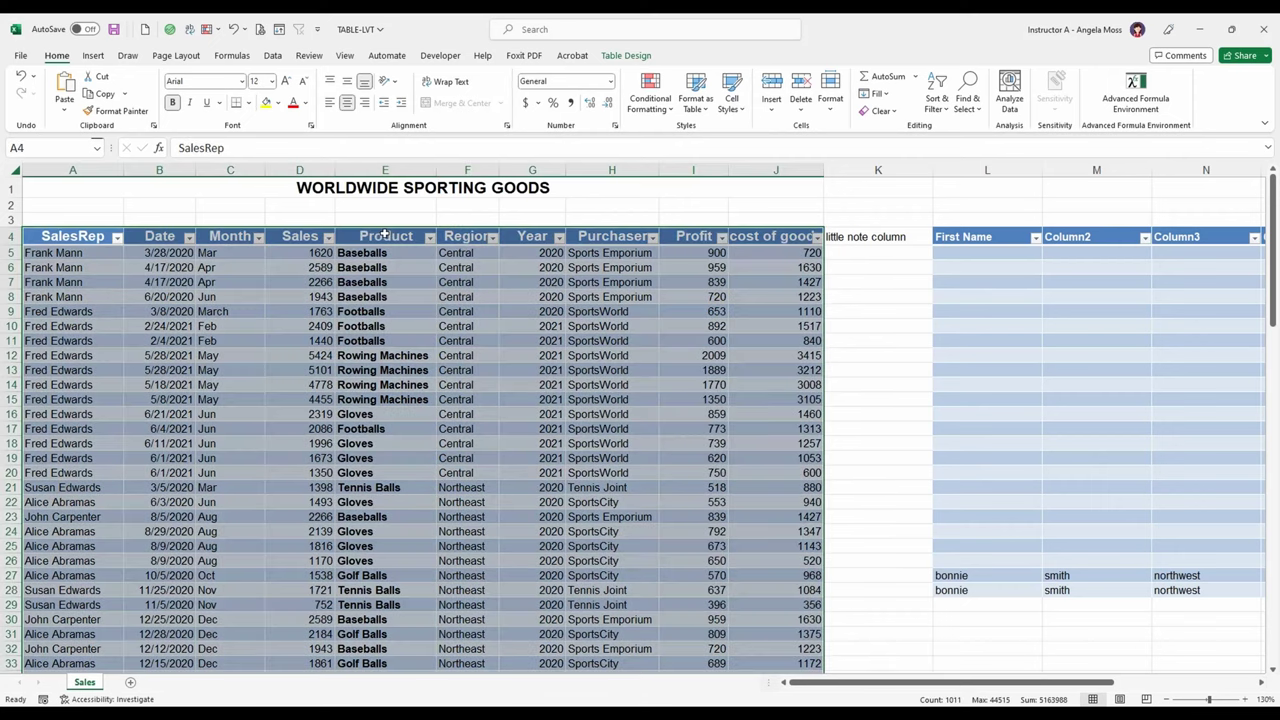
Alternate the selection between the Product column's data, the column including its header, and the entire sales table with headers
click(386, 267)
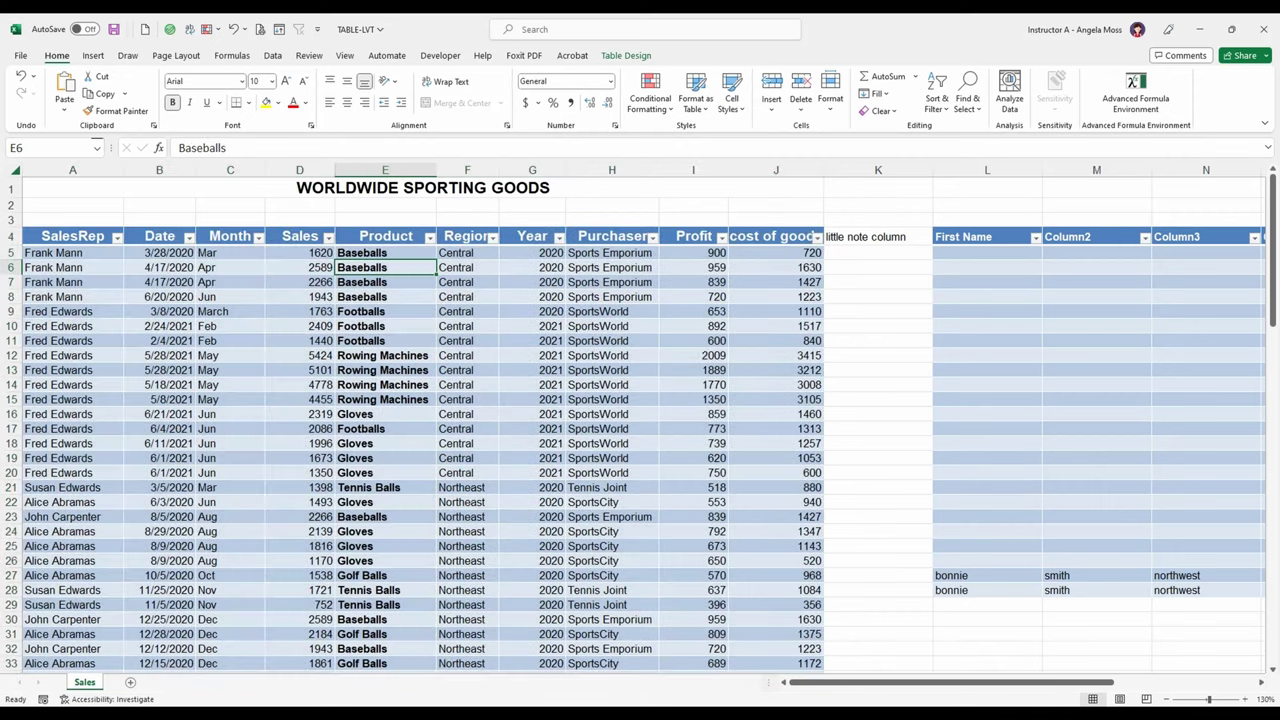
key(ctrl+space)
key(ctrl+space)
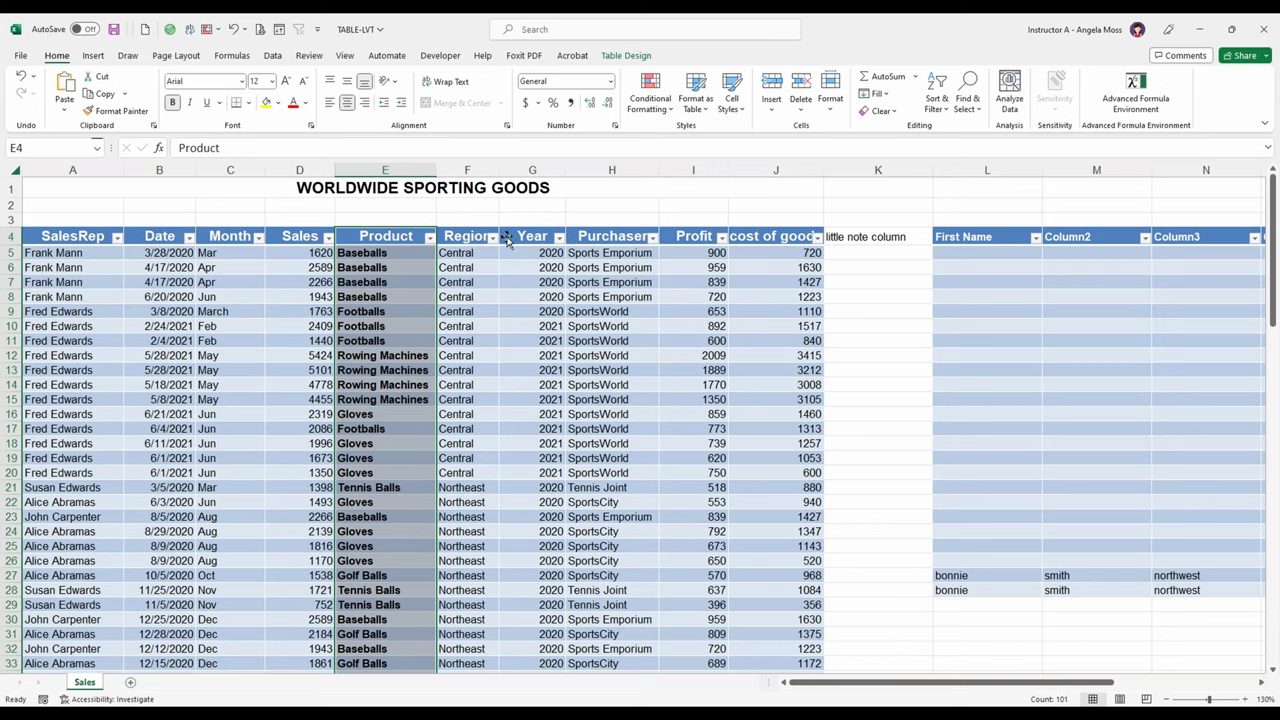
key(ctrl+a)
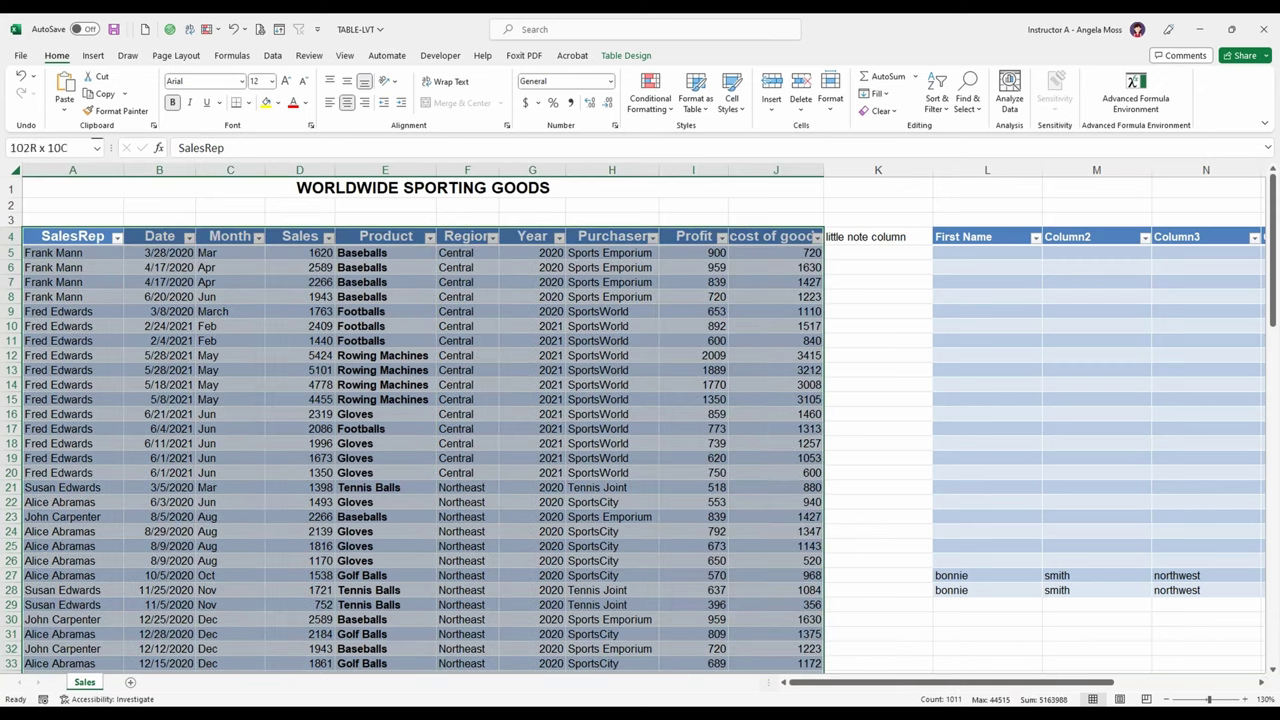
key(ctrl+z)
click(383, 237)
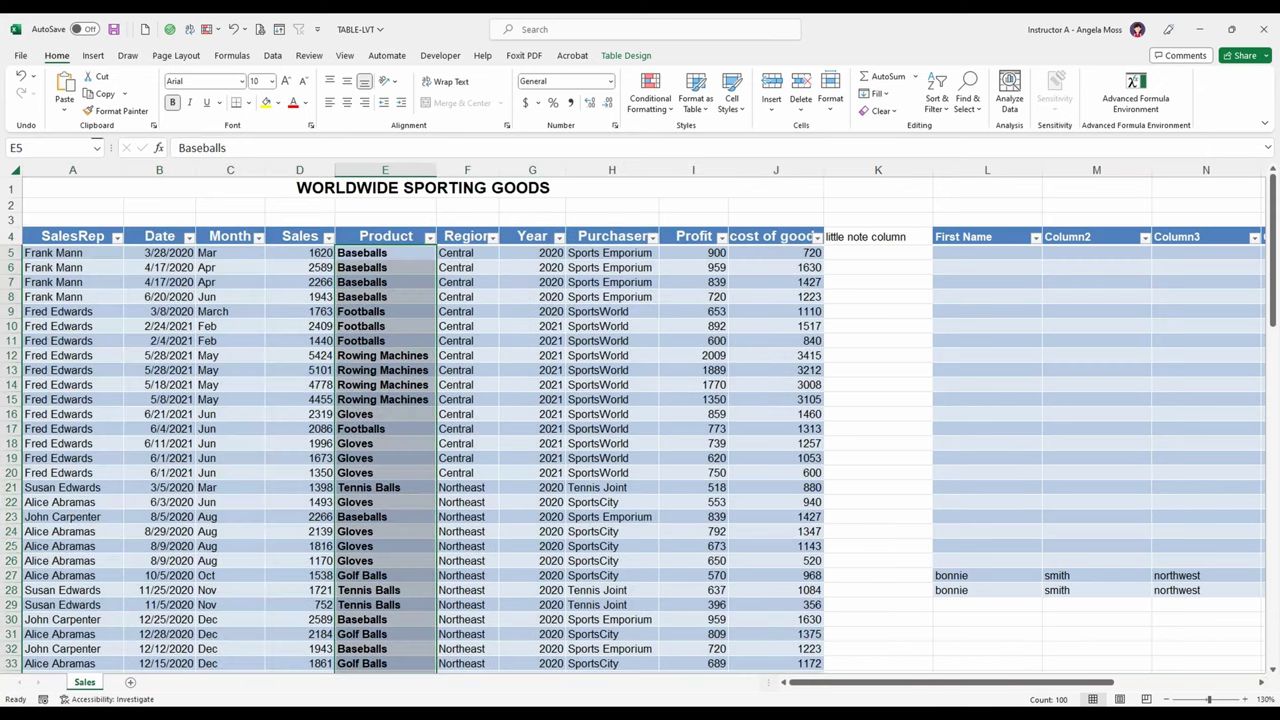
click(386, 232)
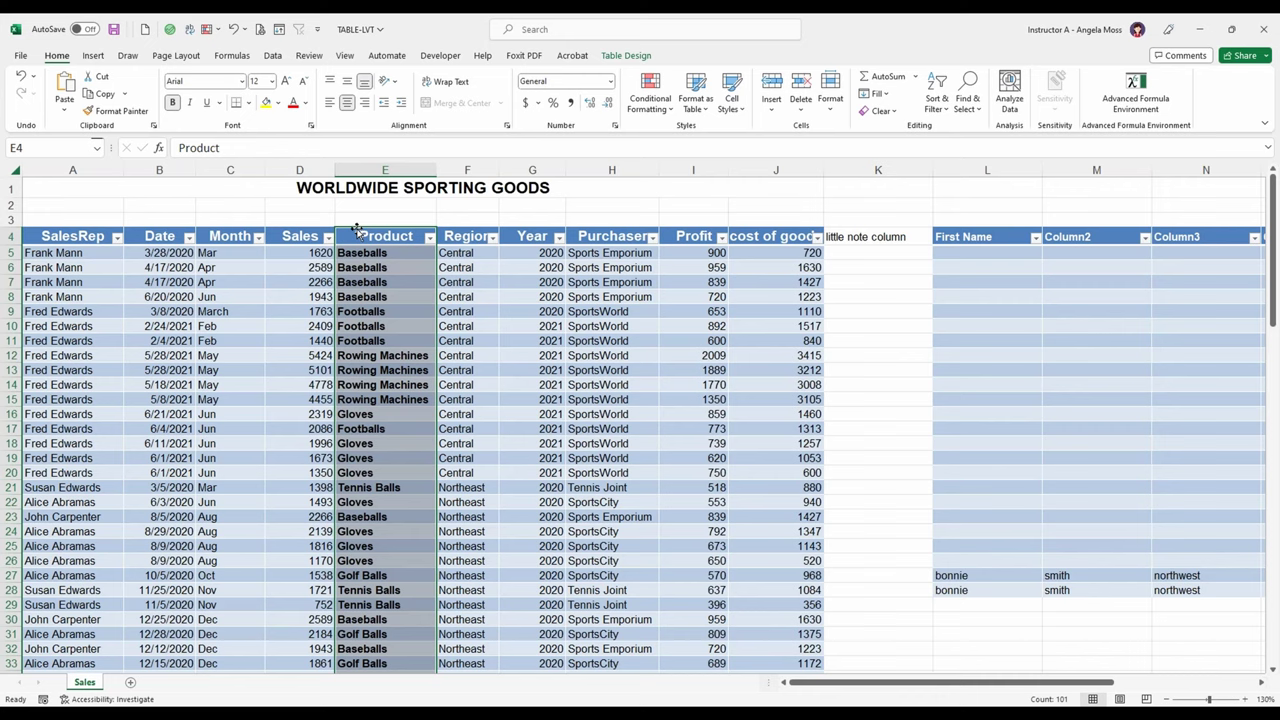
key(ctrl+a)
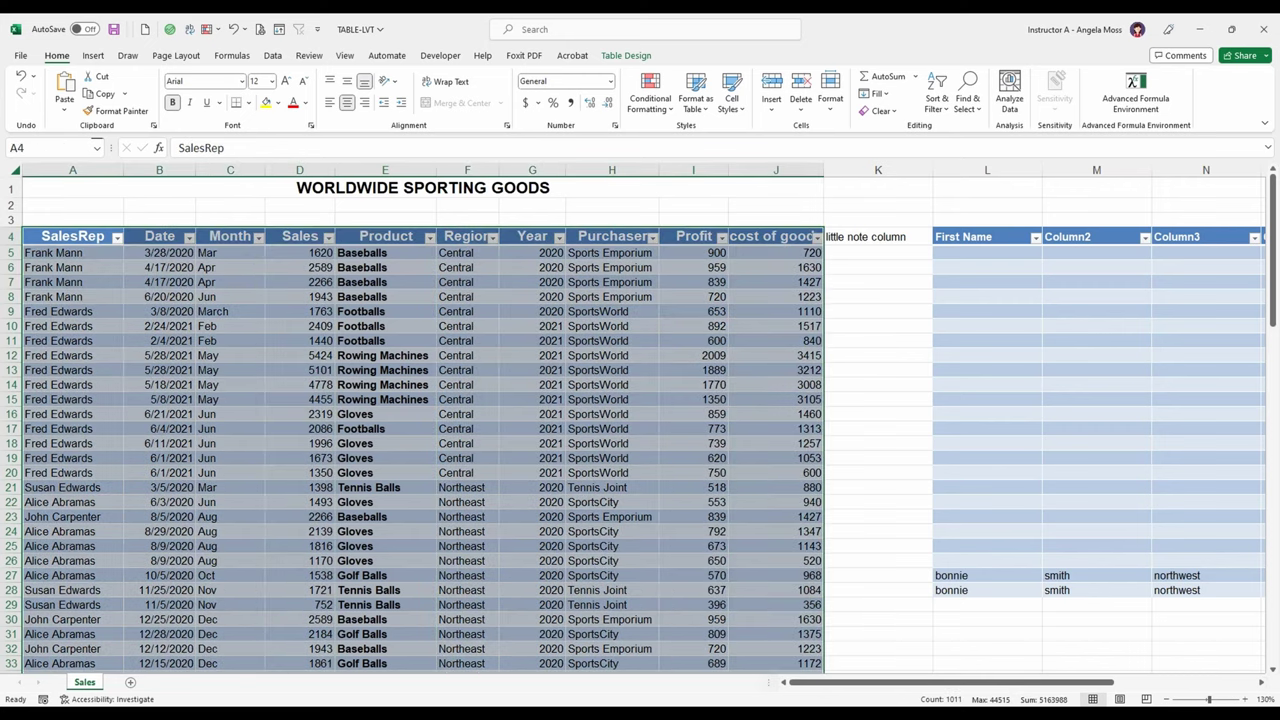
Select the entire sales table with its header row and move it so that its first header is in D31
click(391, 252)
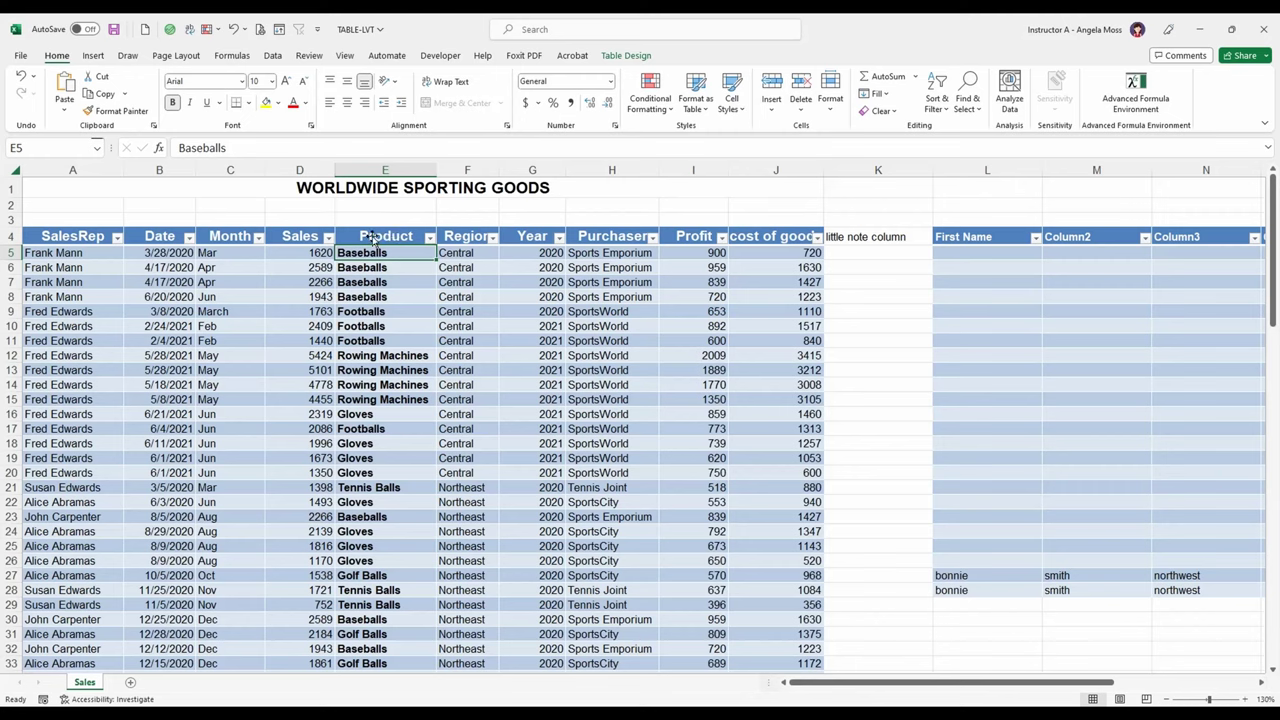
key(ctrl+a)
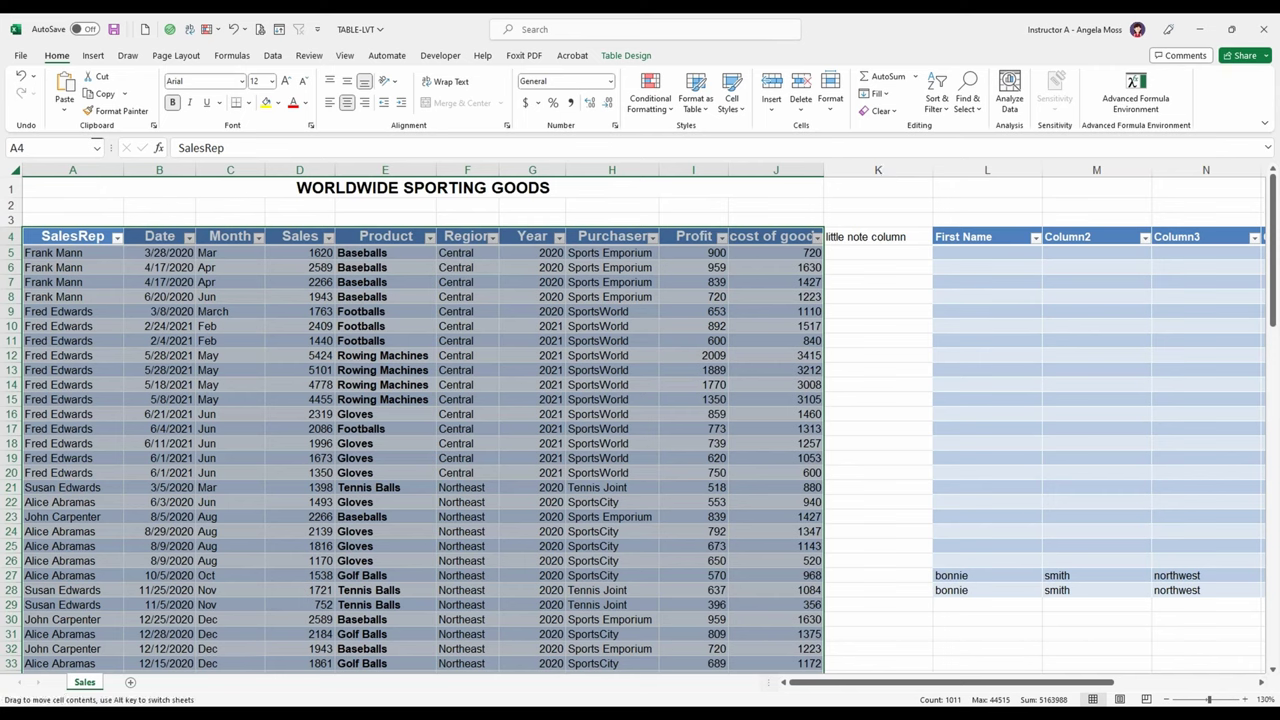
drag(52, 240, 292, 625)
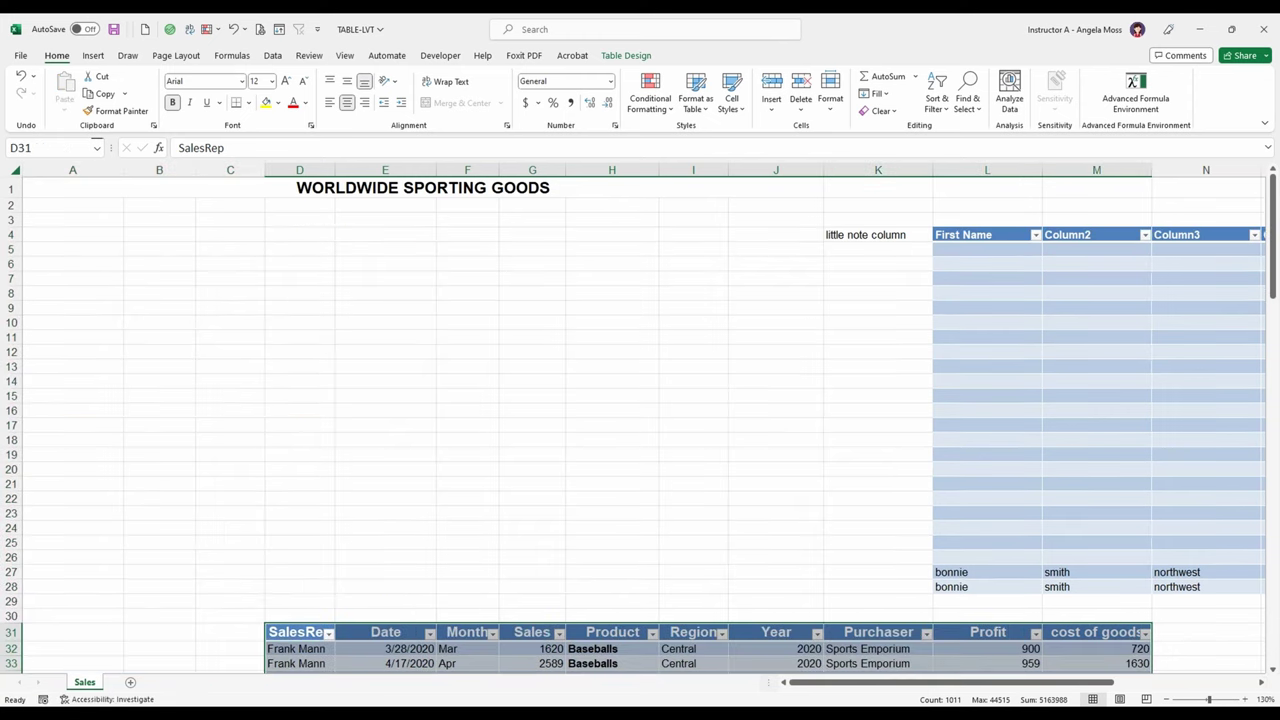
scroll(640, 420, down, 8)
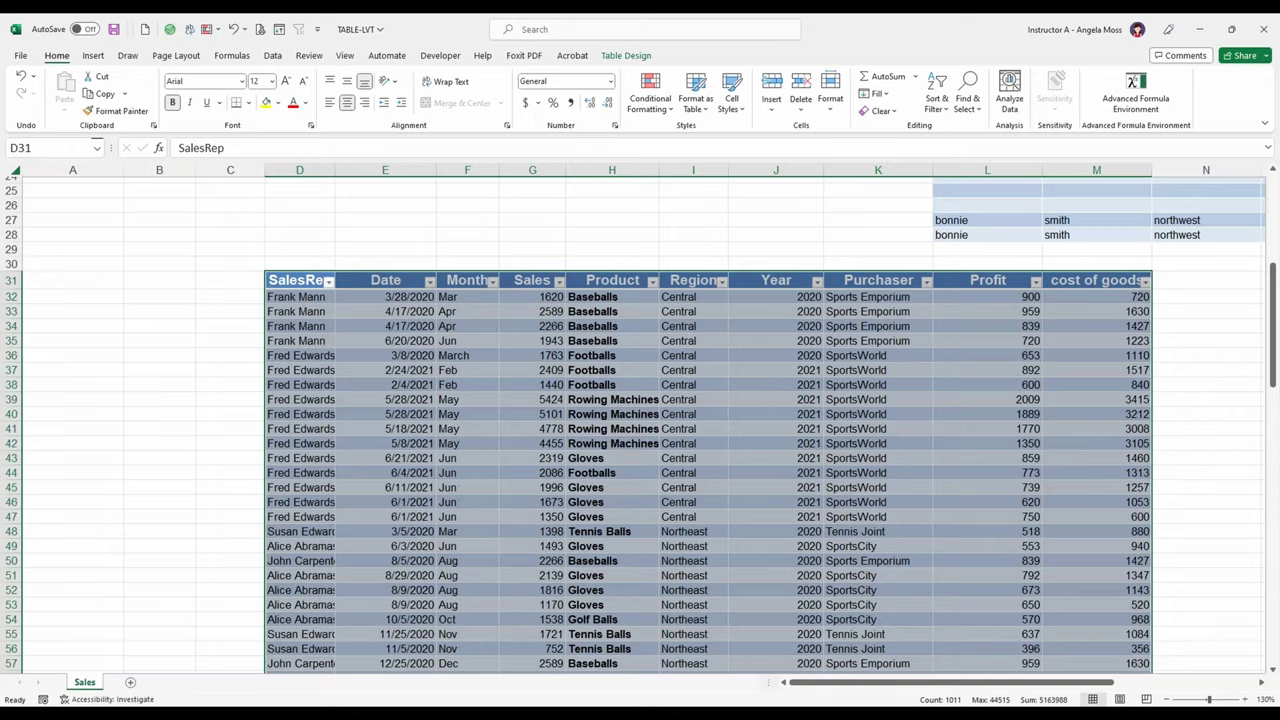
scroll(601, 227, down, 1)
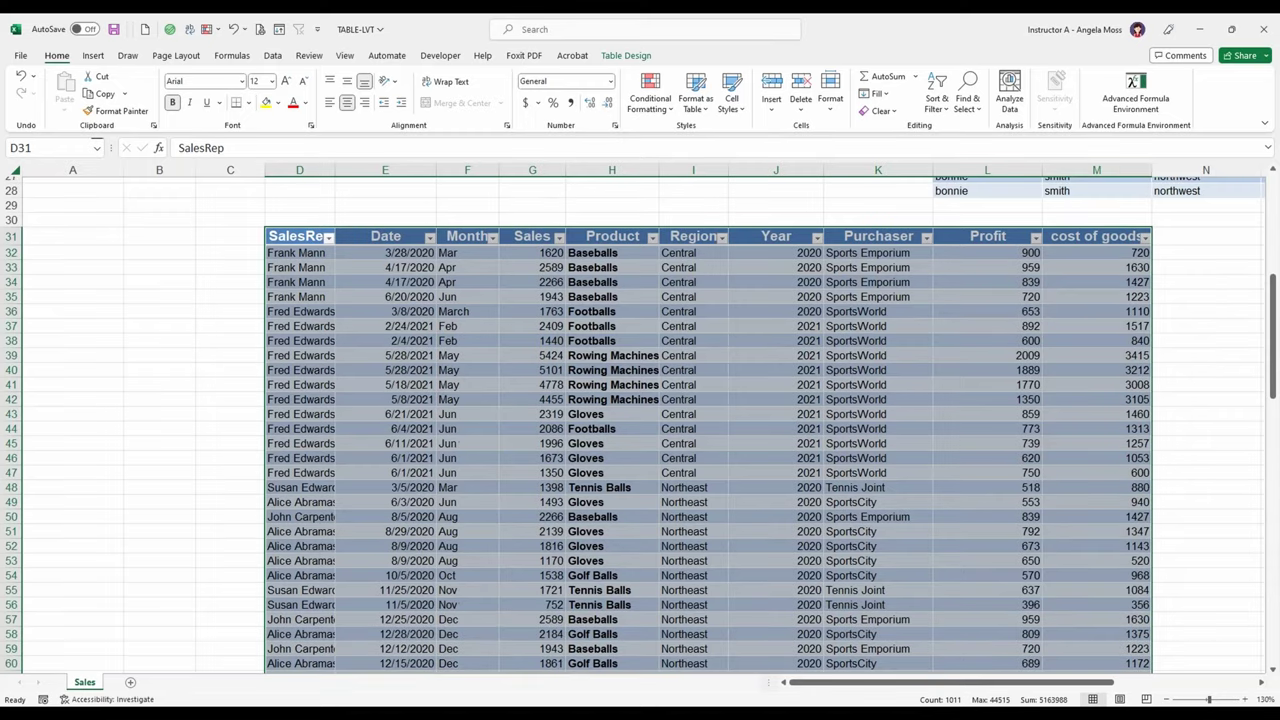
Move the Product column with its header between Region and Year, and widen it to fit the product names
click(601, 227)
click(601, 227)
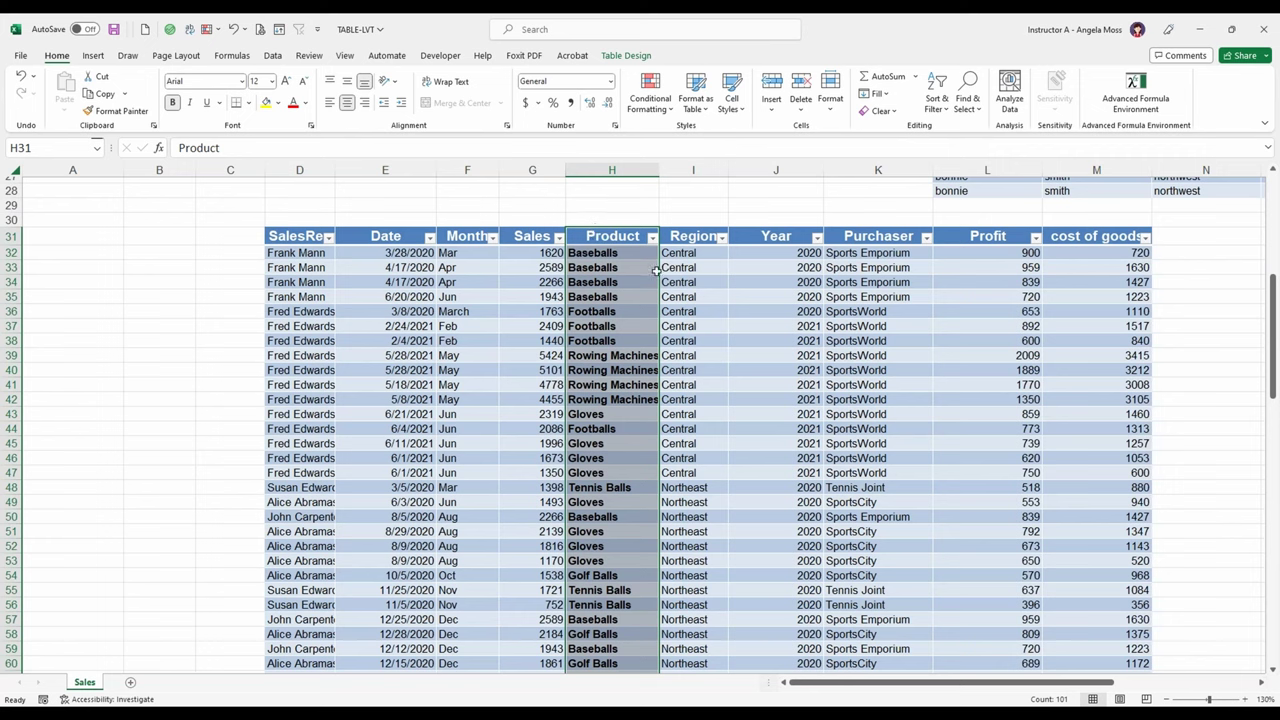
drag(656, 270, 748, 284)
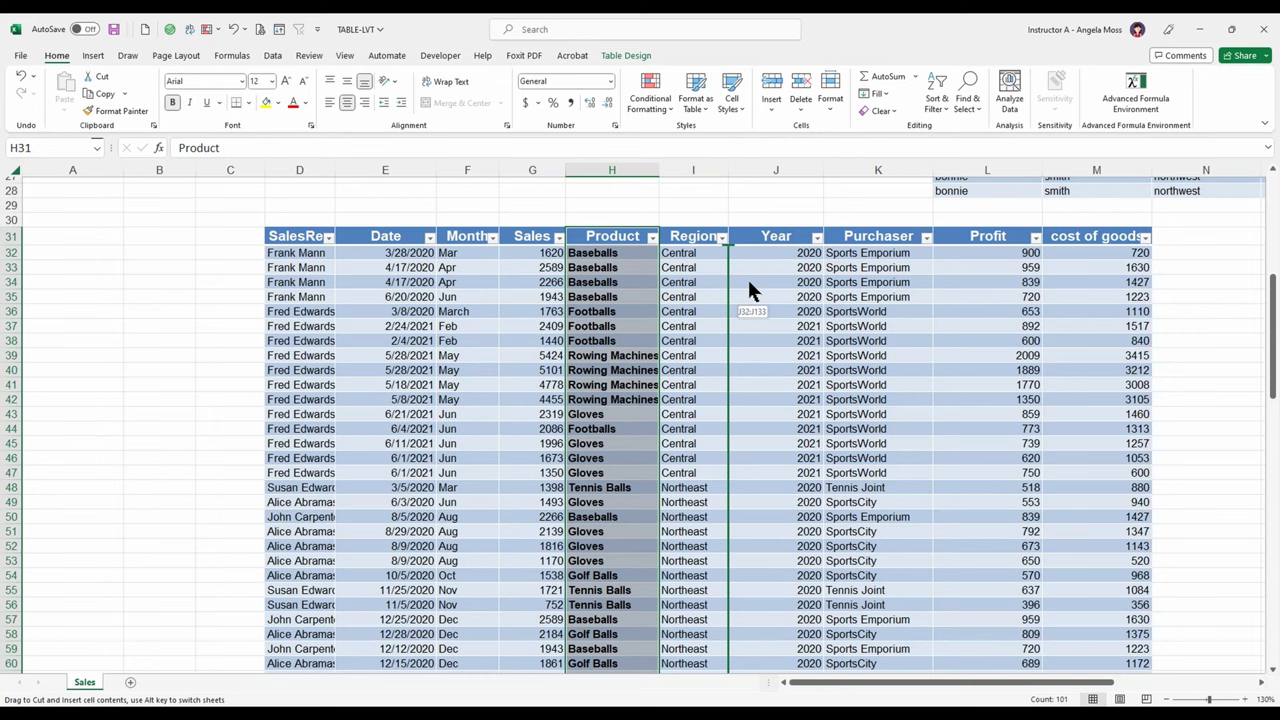
drag(749, 283, 749, 283)
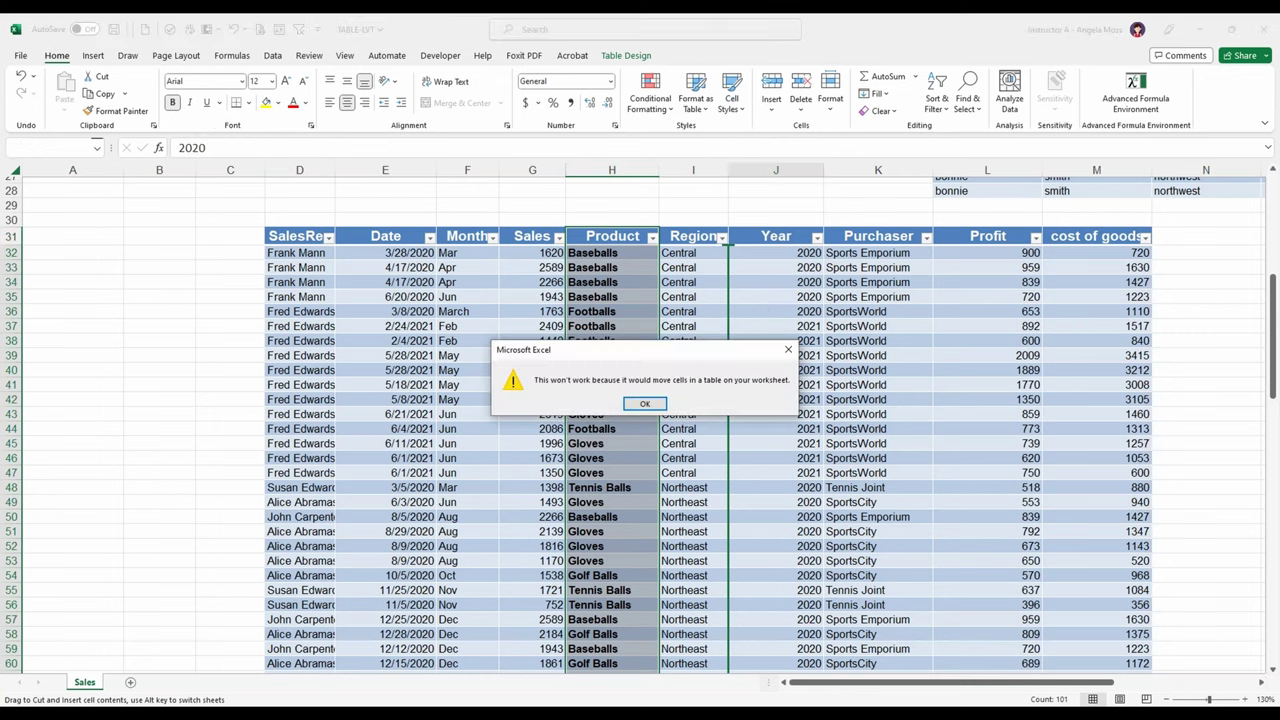
click(645, 404)
drag(628, 227, 720, 237)
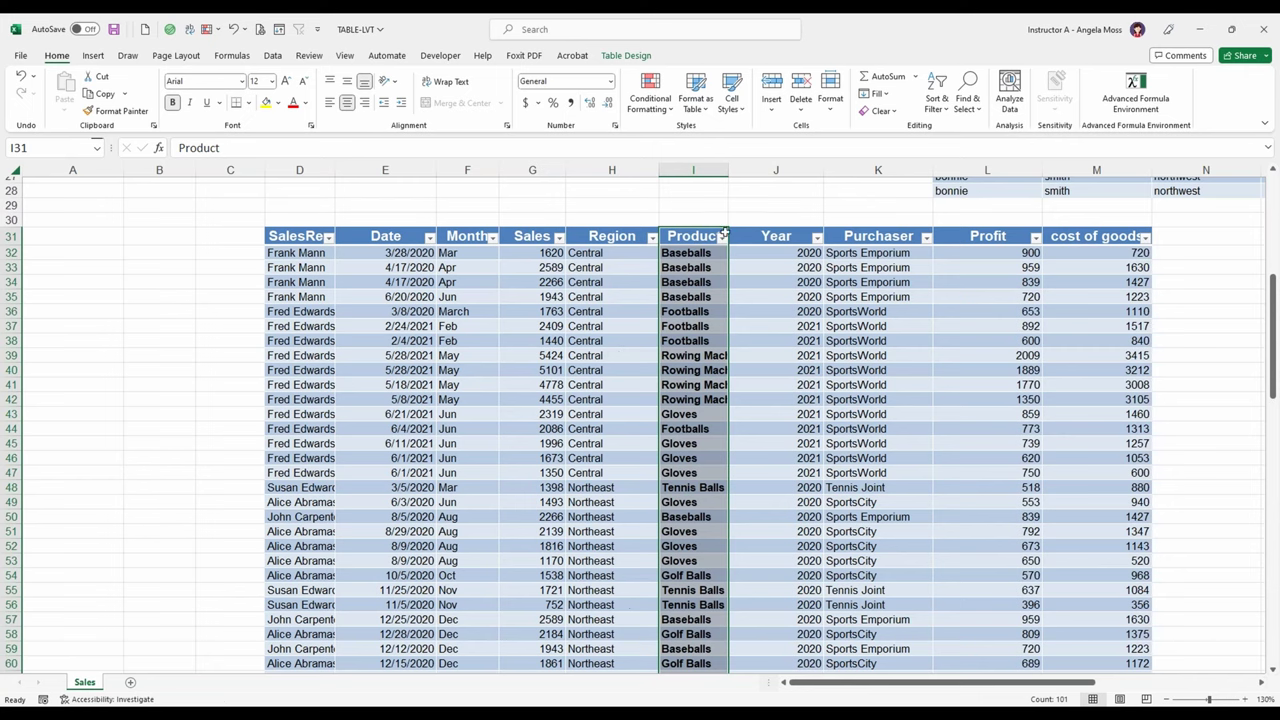
drag(730, 170, 757, 170)
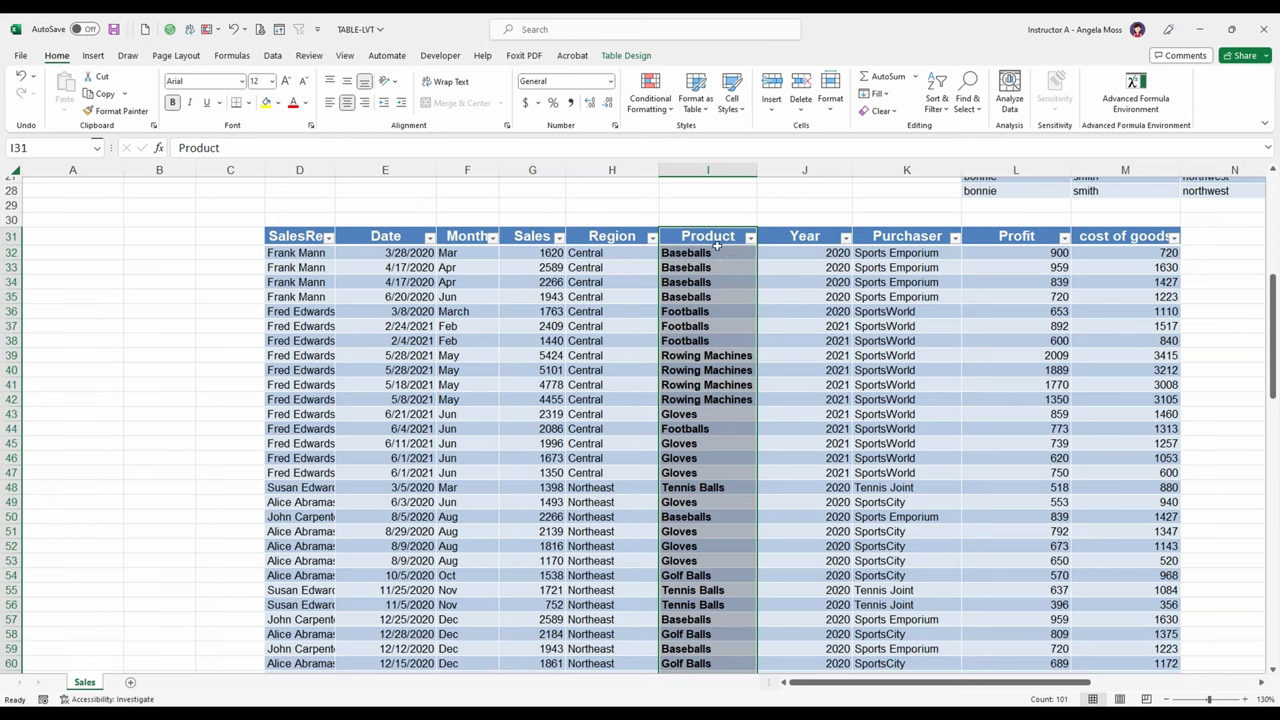
Switch the moved Product column's selection between the column with its header and its data only
click(723, 235)
click(723, 229)
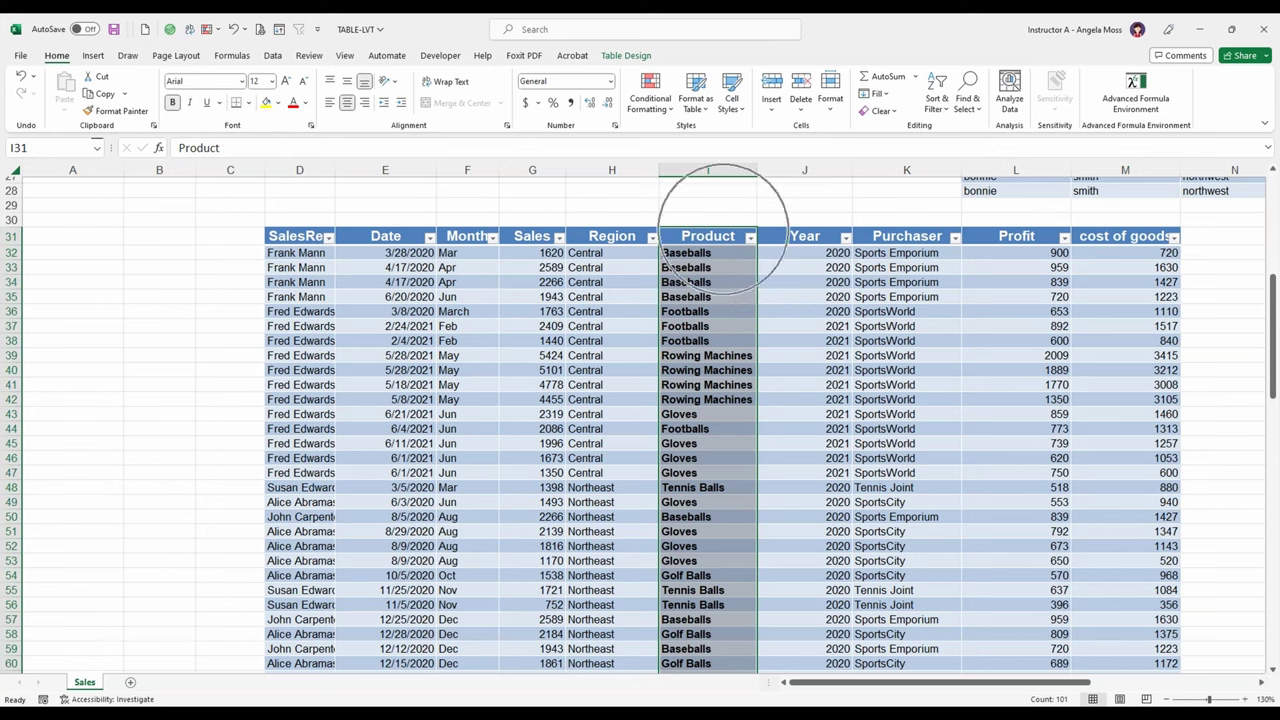
click(723, 230)
click(723, 229)
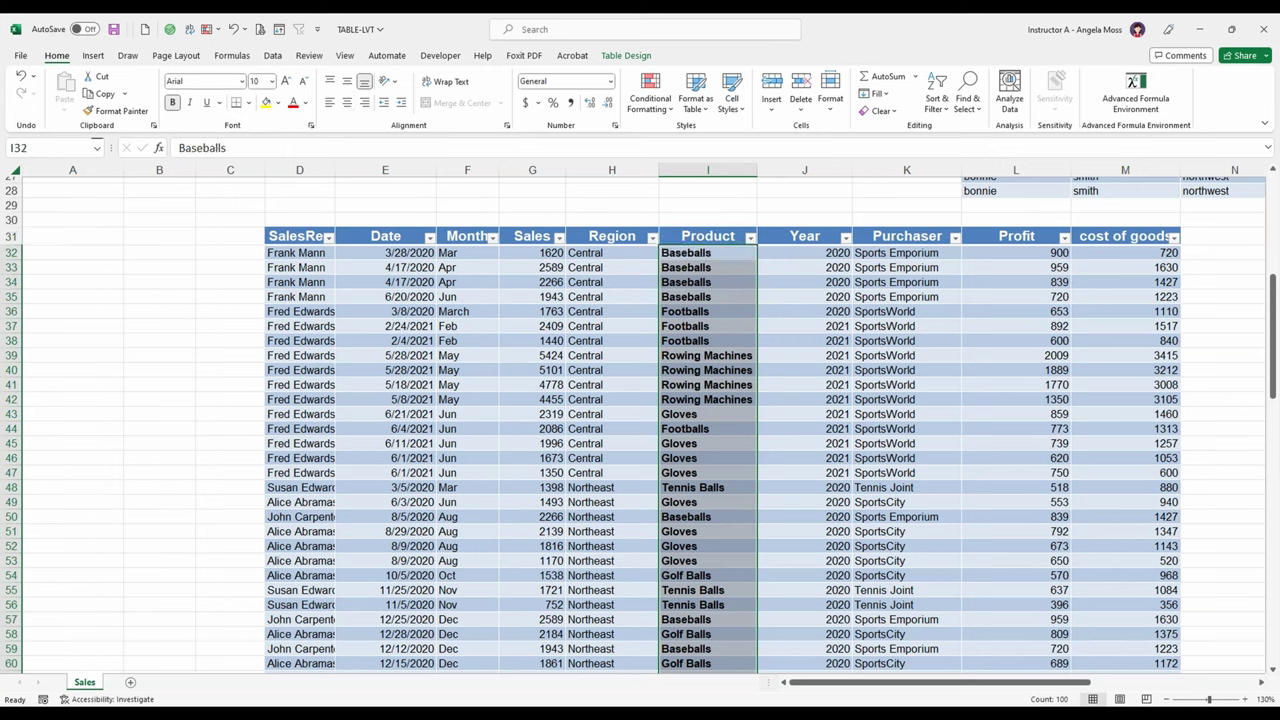
click(724, 229)
Select the Region column's data from cell H40, and extend the selection to include the header
click(617, 370)
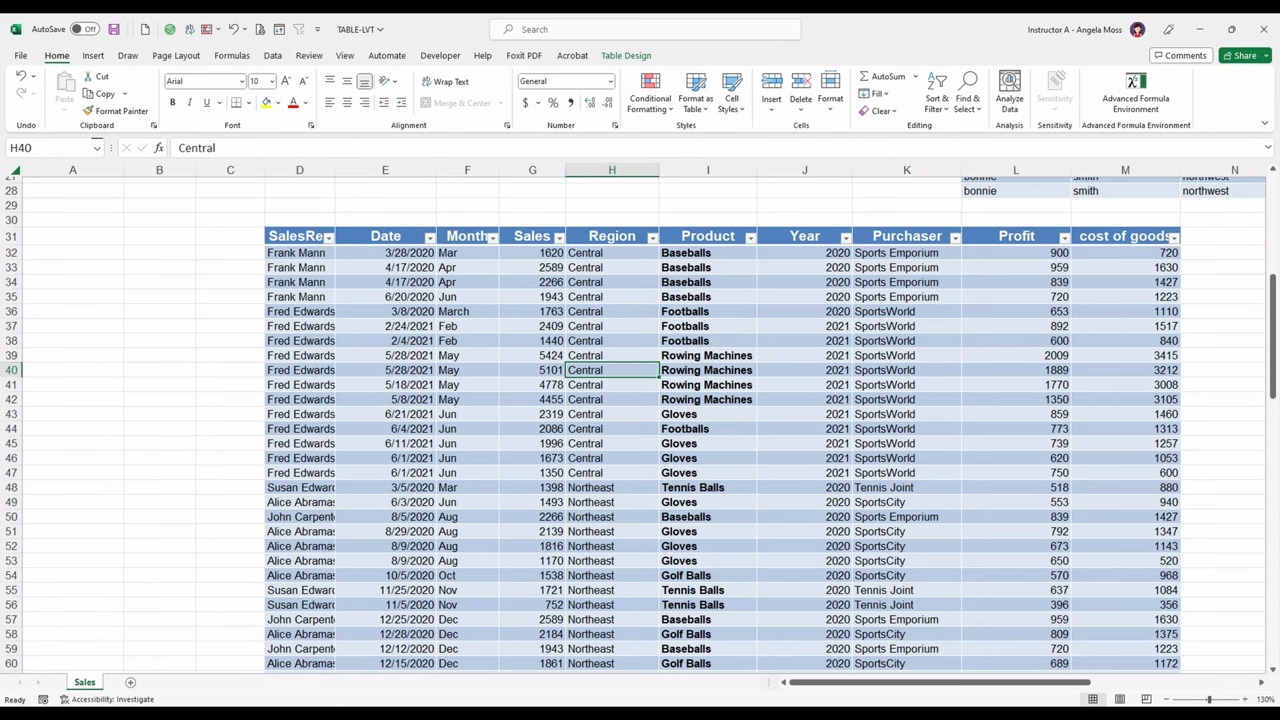
key(ctrl+space)
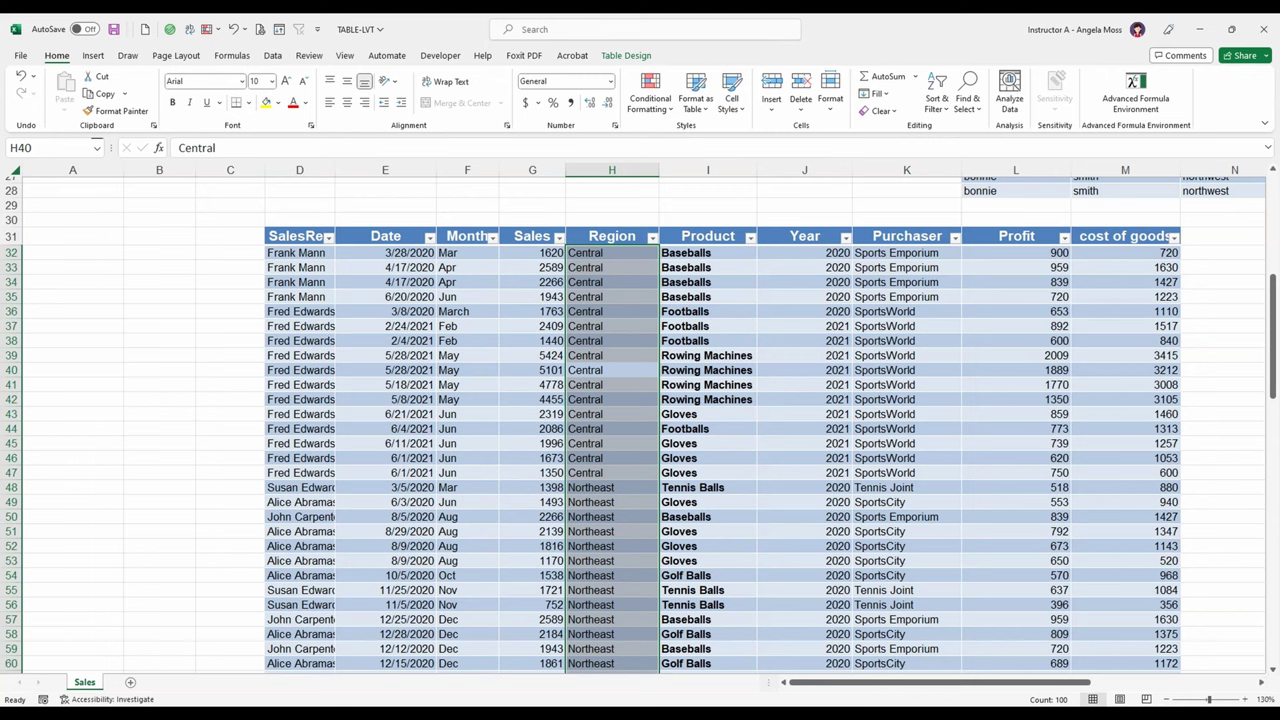
key(ctrl+space)
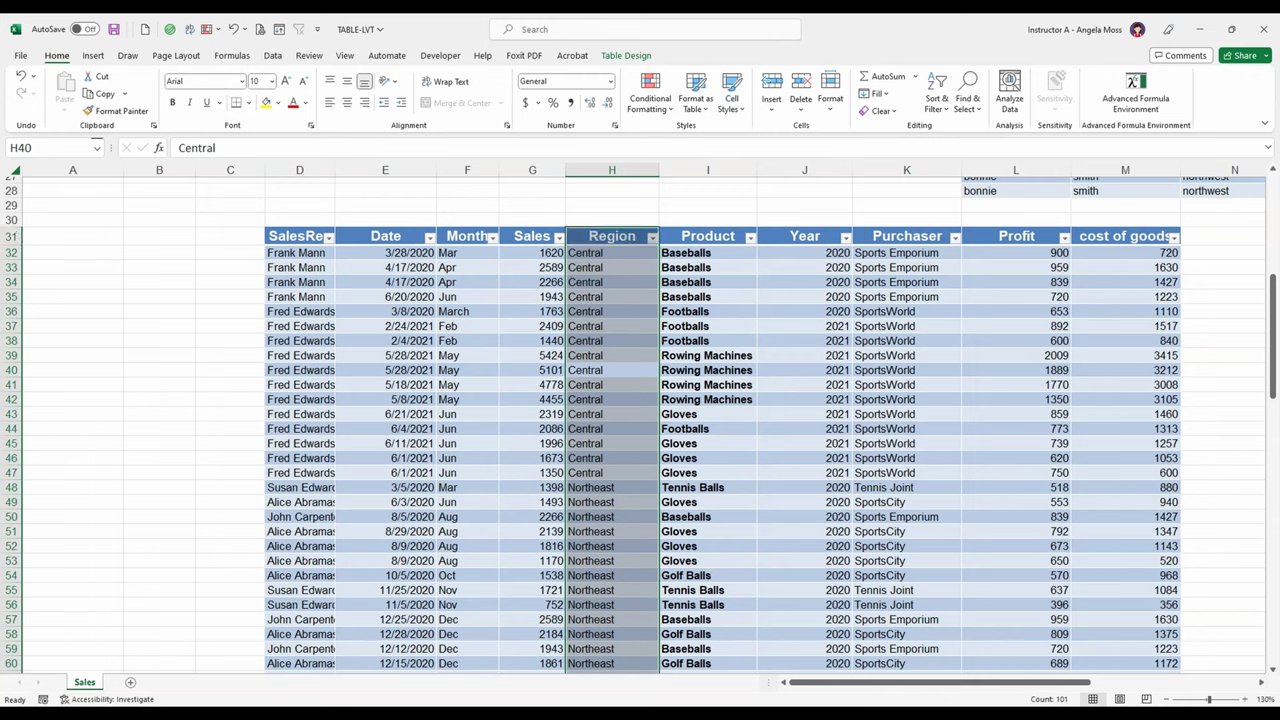
Select the table's row 41 from cell H41, and extend the selection to the entire worksheet row
key(Down)
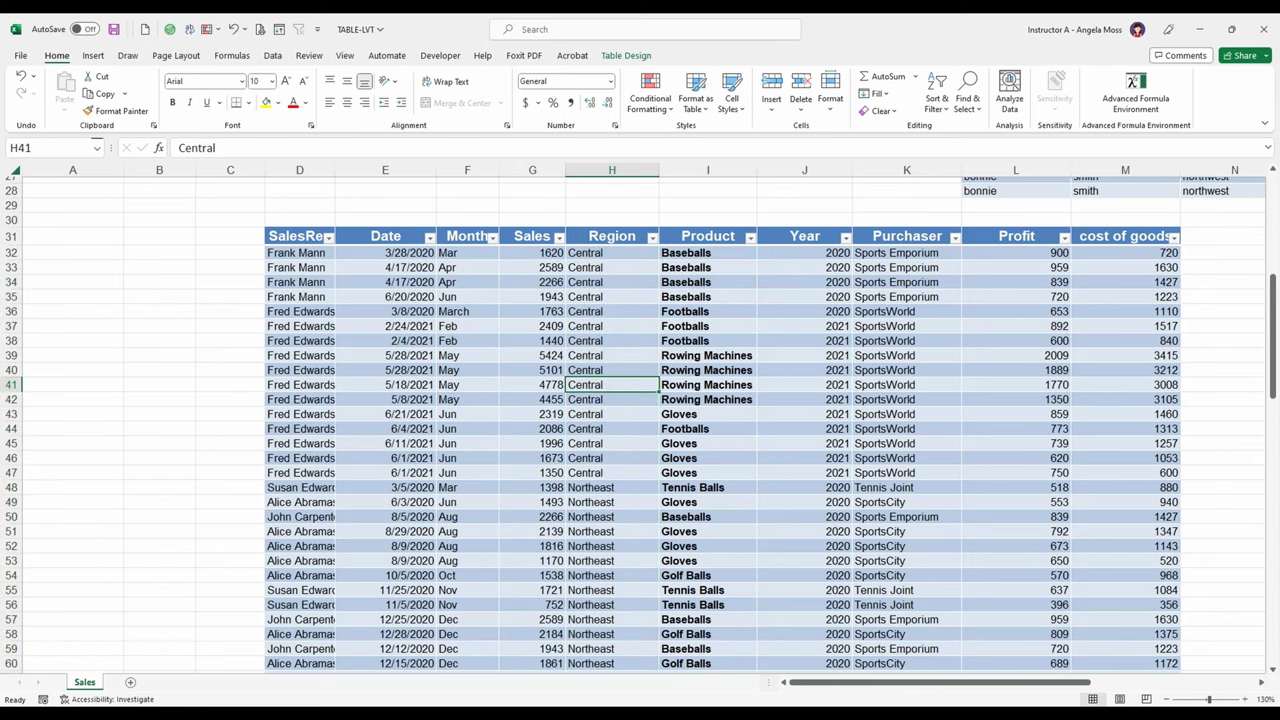
key(shift+space)
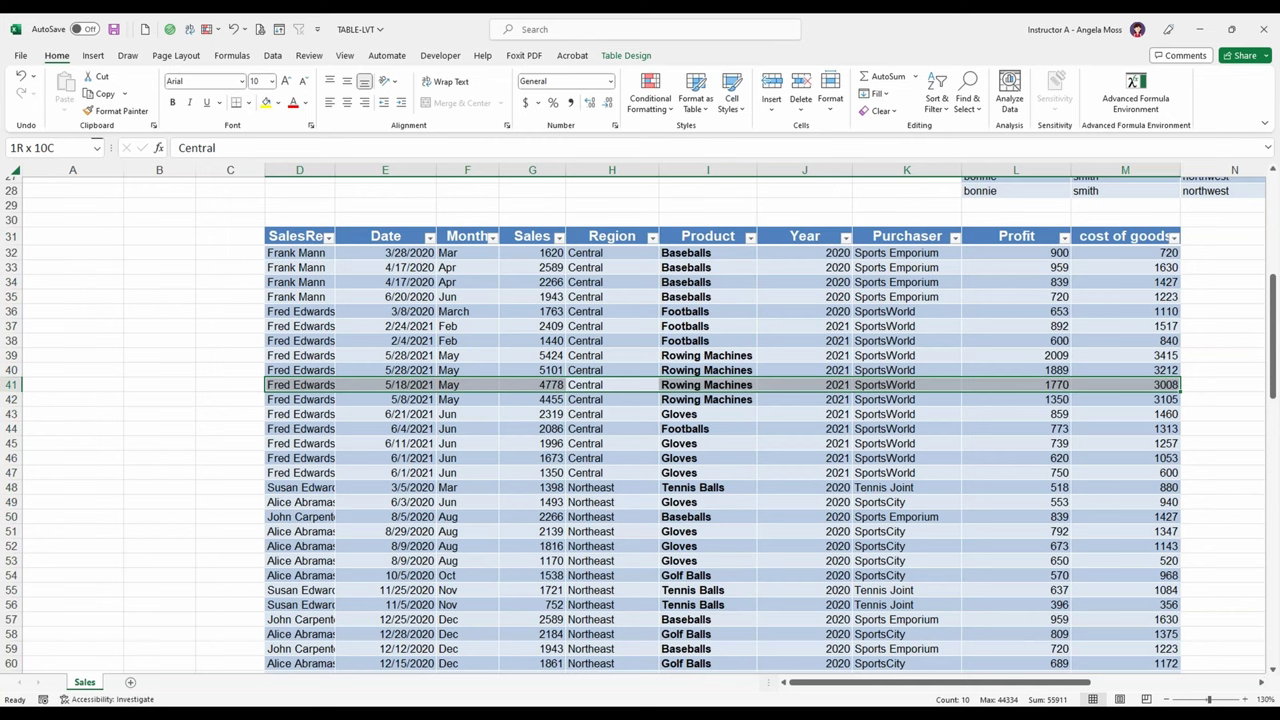
key(shift+space)
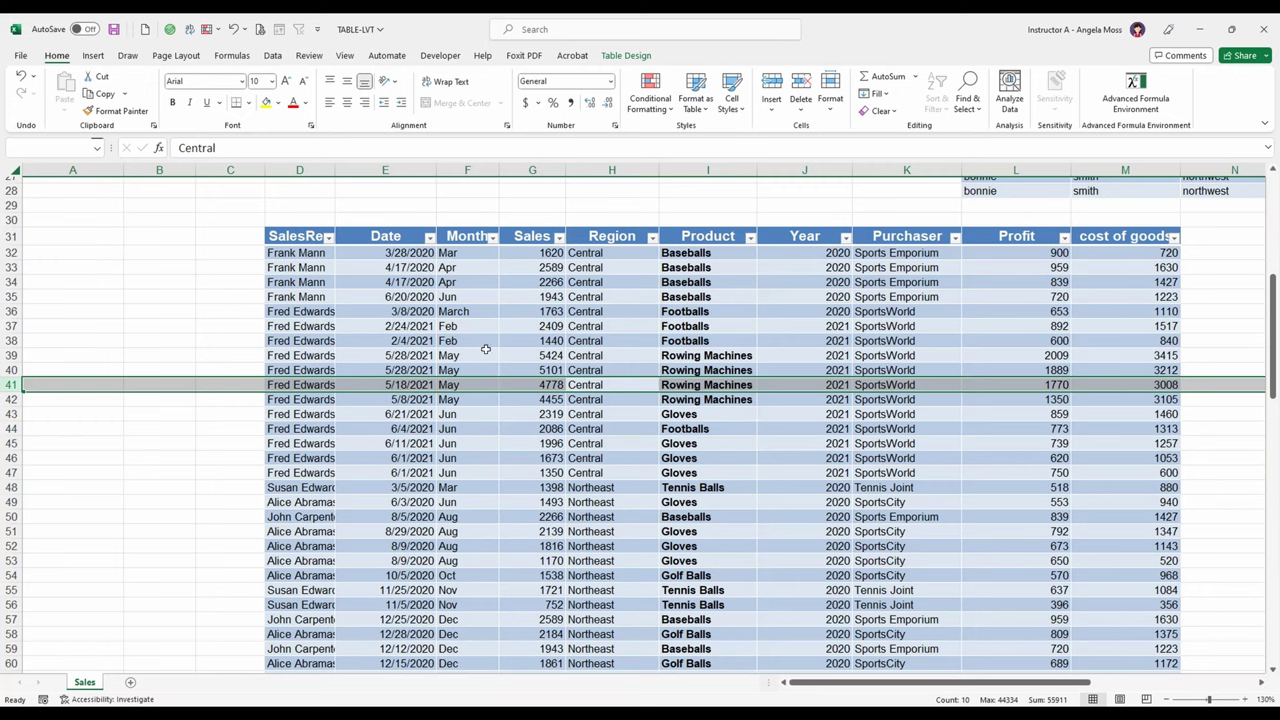
Select all the sales table's data starting from a Date cell, and extend the selection to include the header row
click(364, 283)
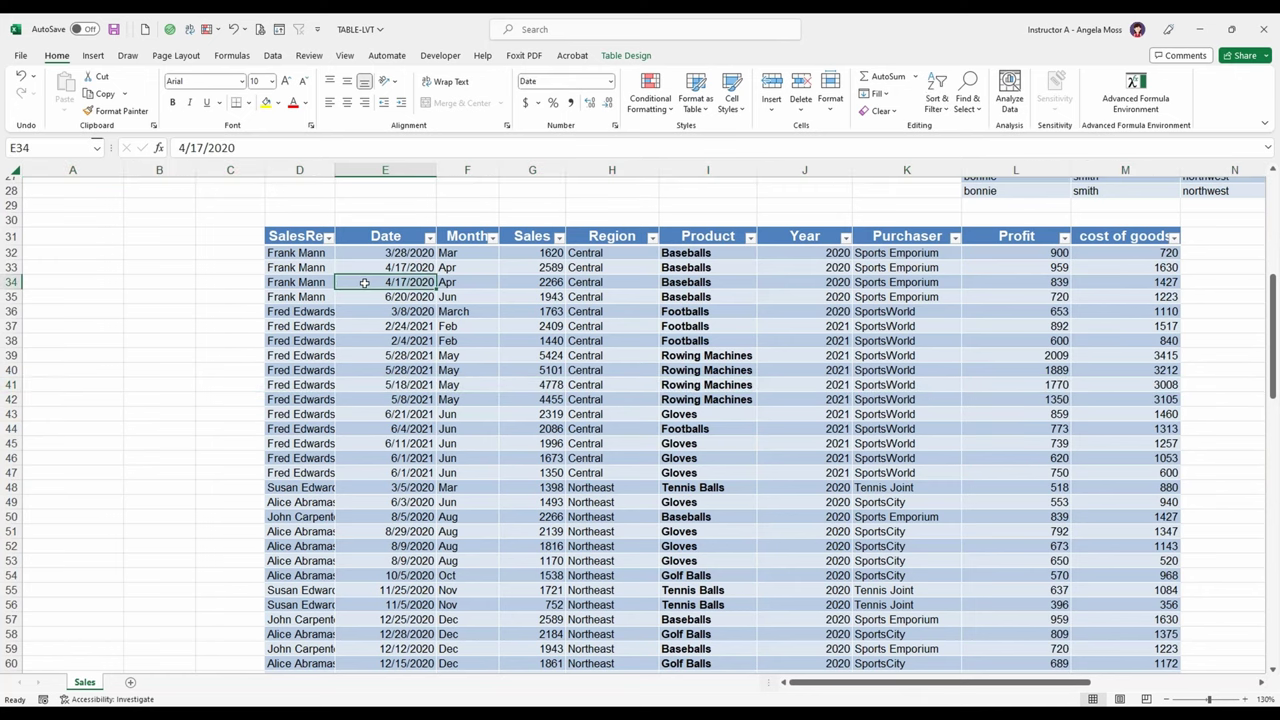
key(ctrl+a)
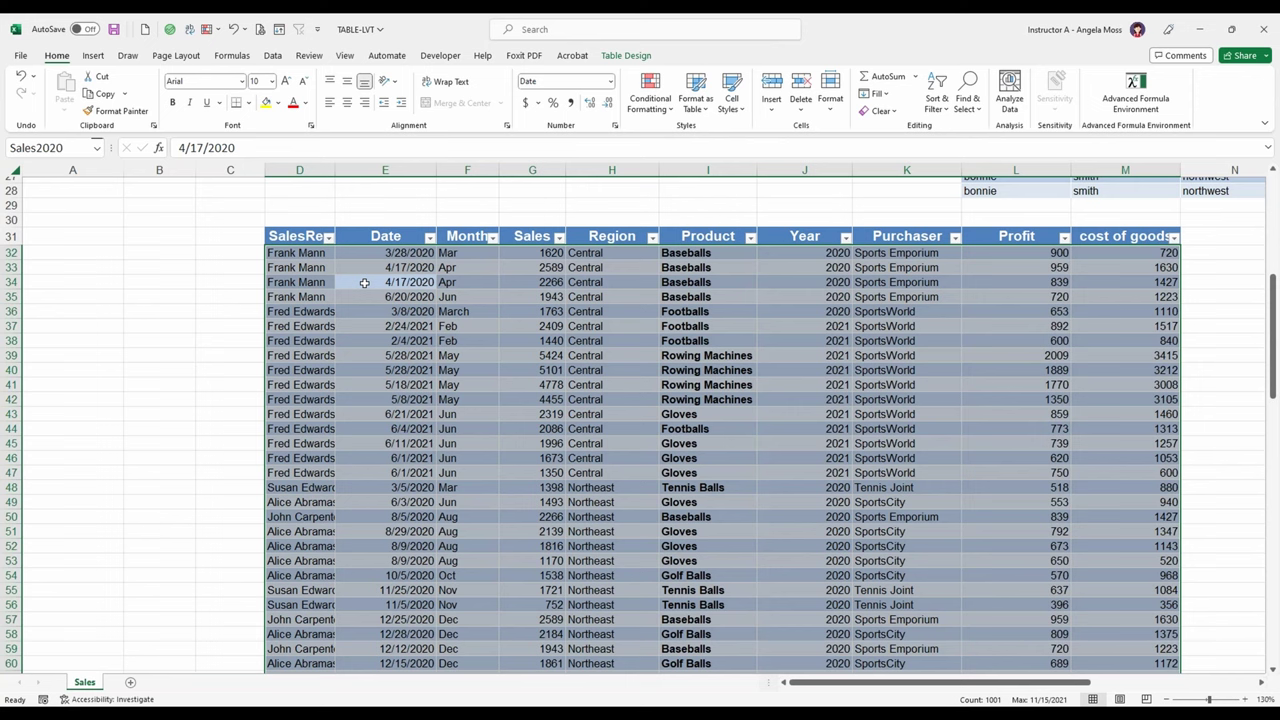
key(ctrl+a)
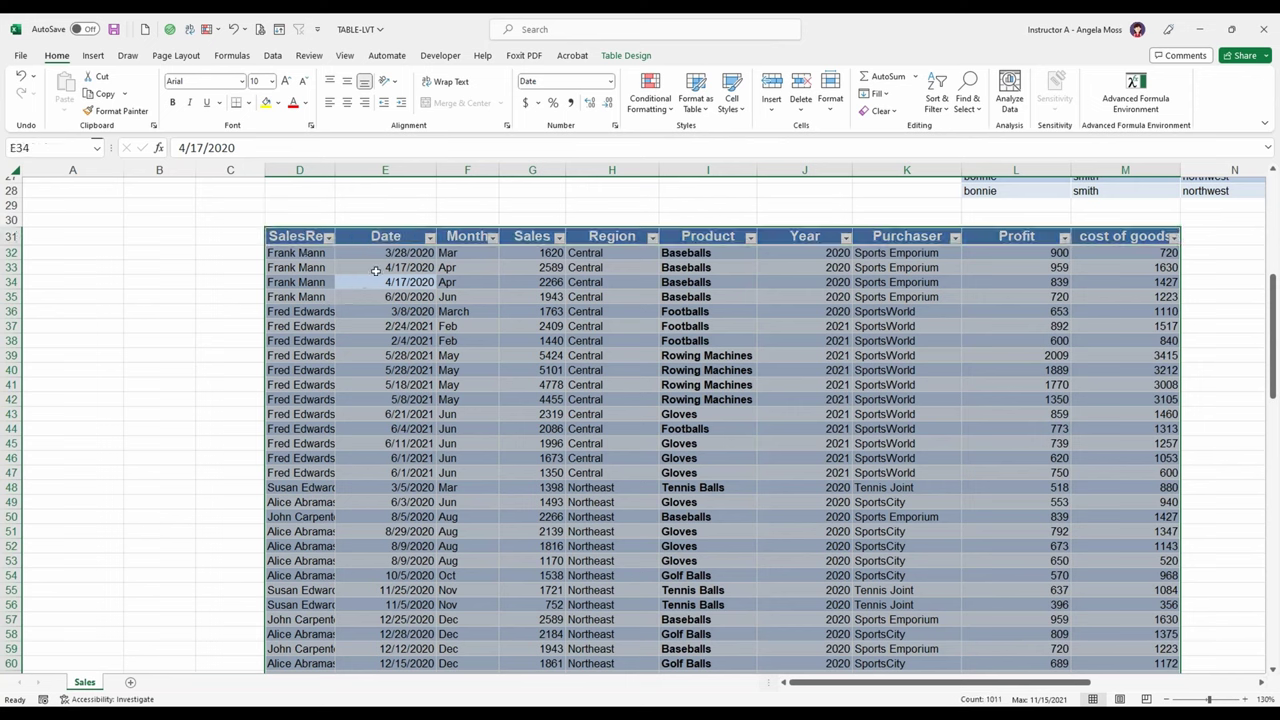
key(Down)
key(Down)
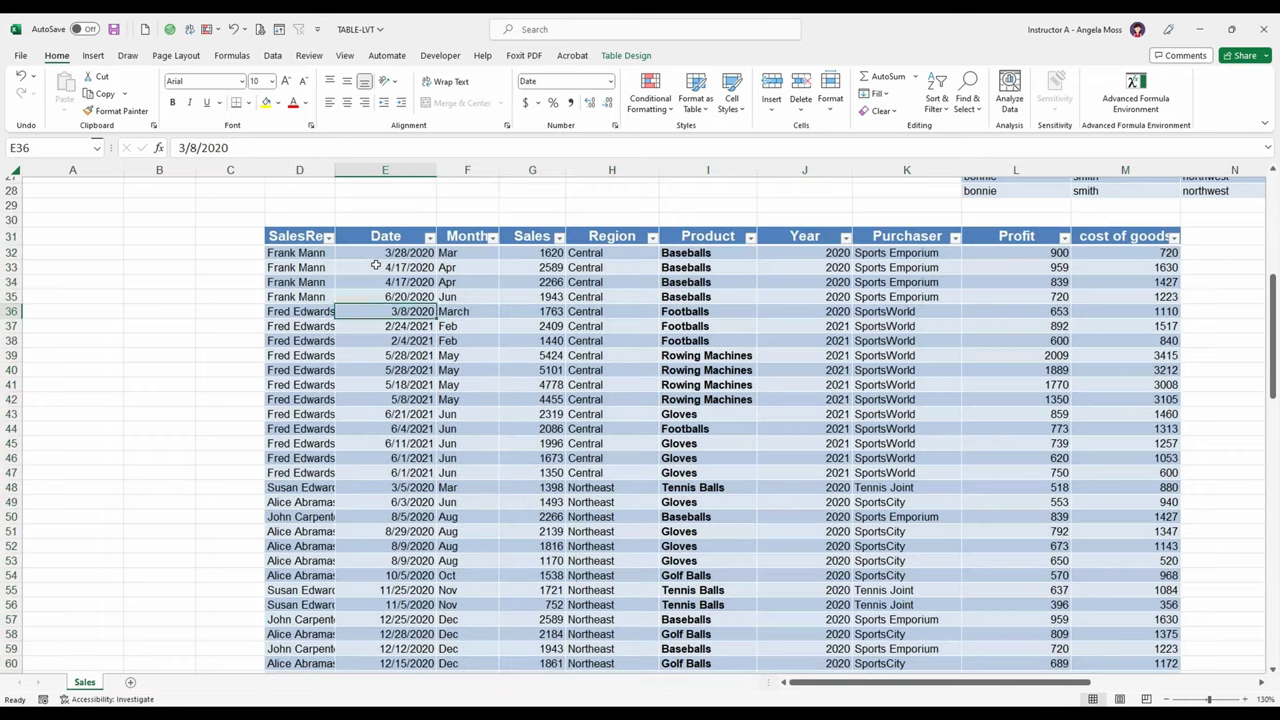
click(375, 265)
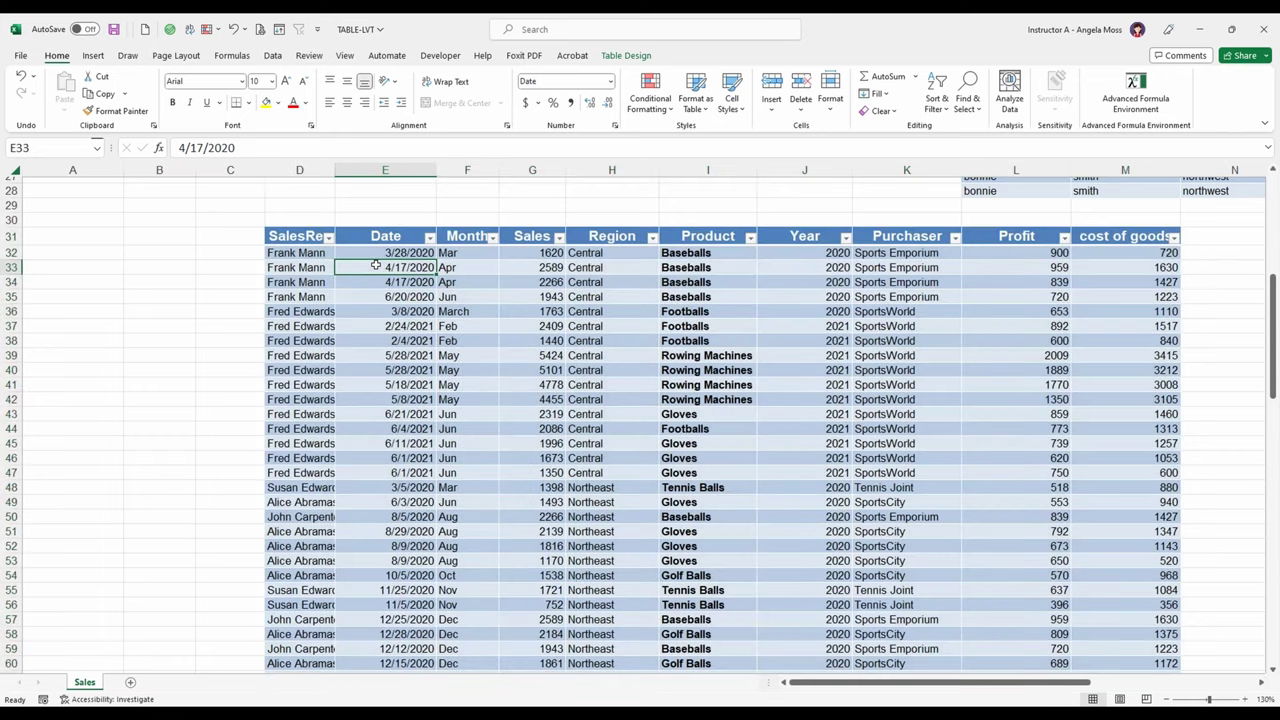
key(ctrl+a)
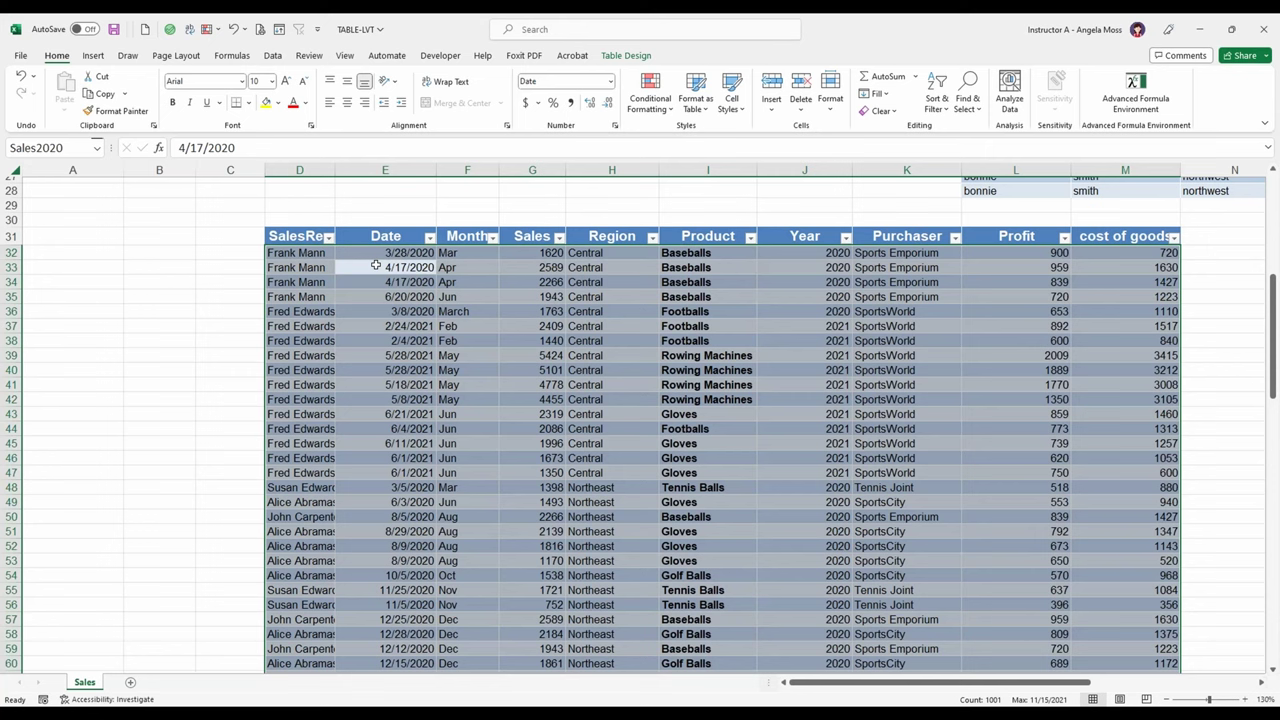
key(ctrl+a)
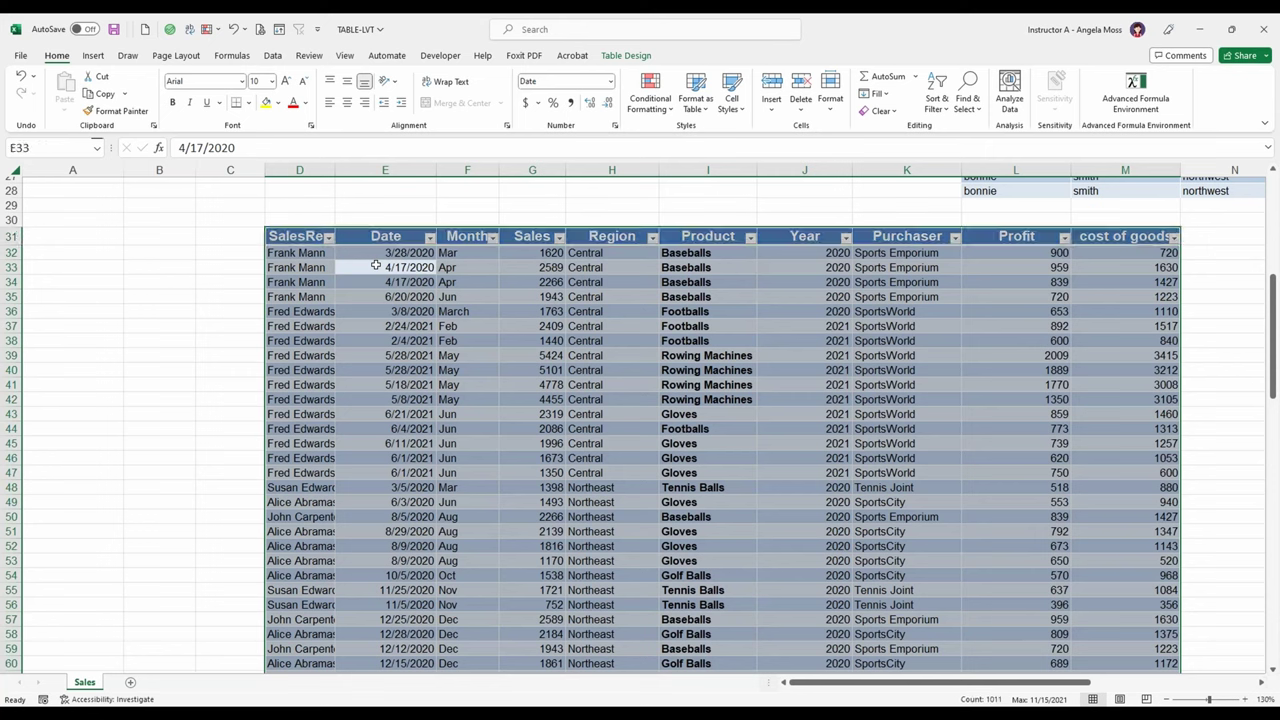
Select the entire sales table from its corner and move it so that its first header is in C30
click(302, 255)
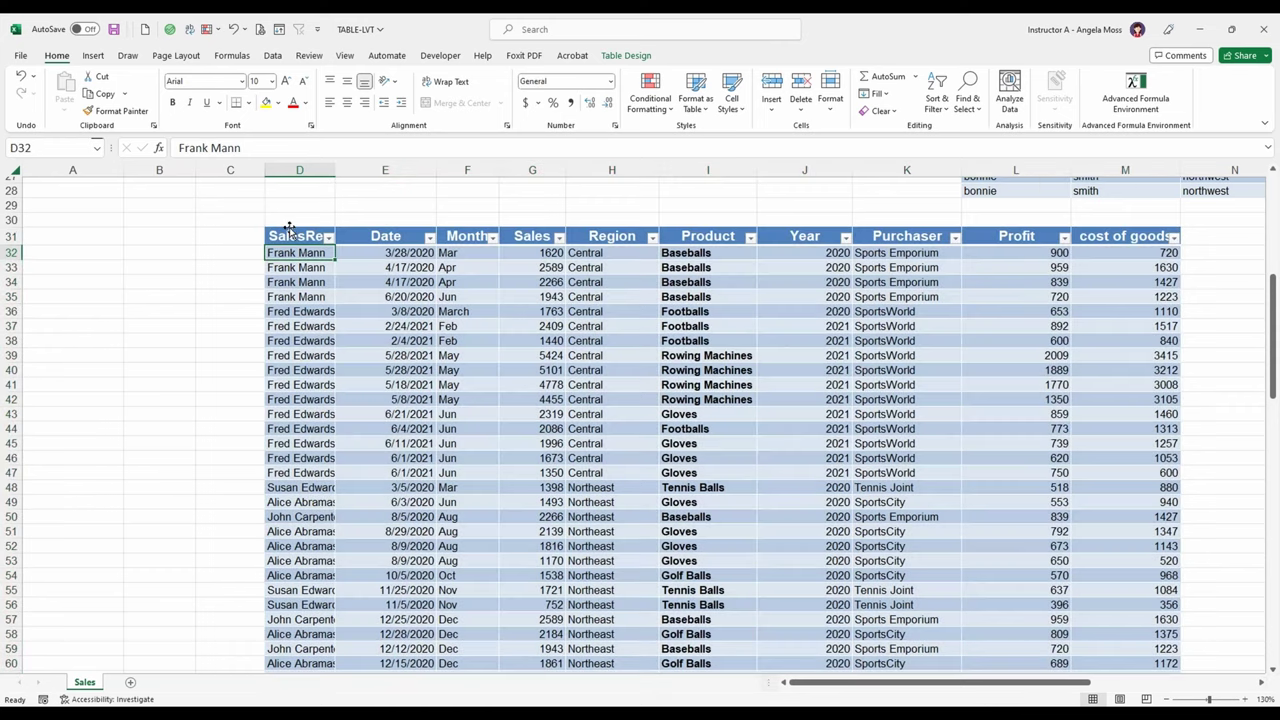
click(271, 220)
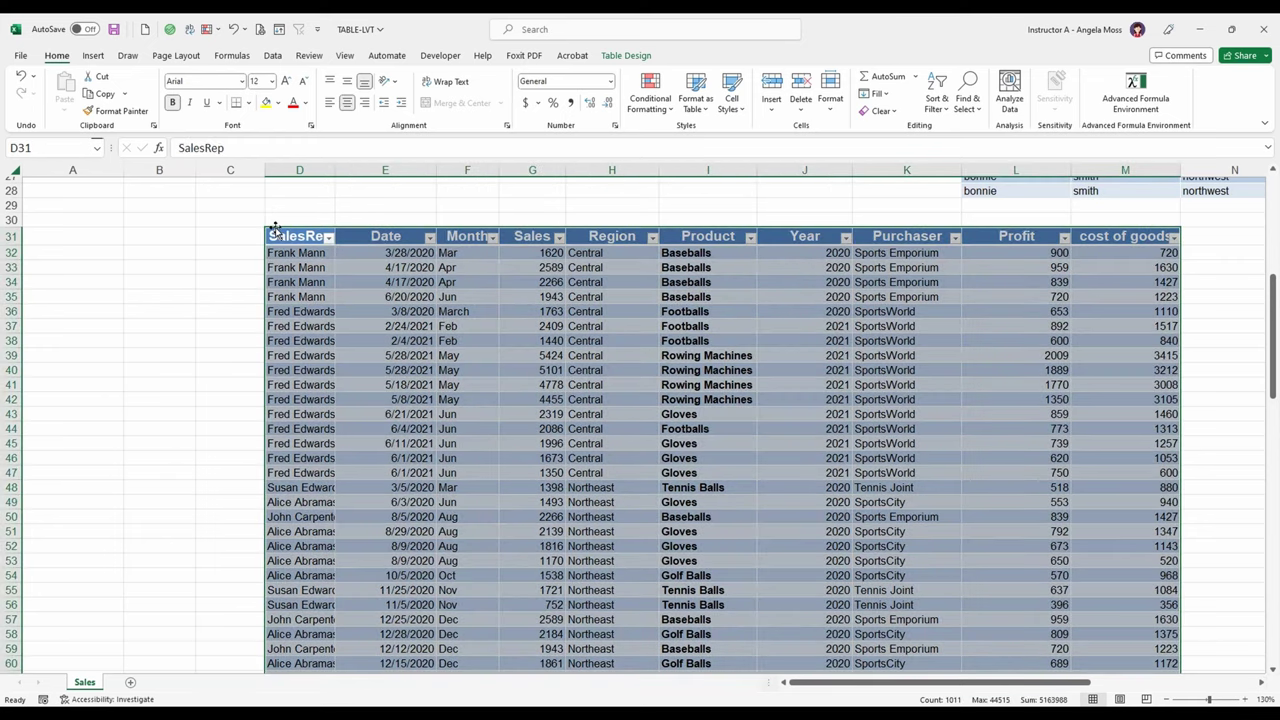
drag(275, 228, 240, 222)
click(99, 278)
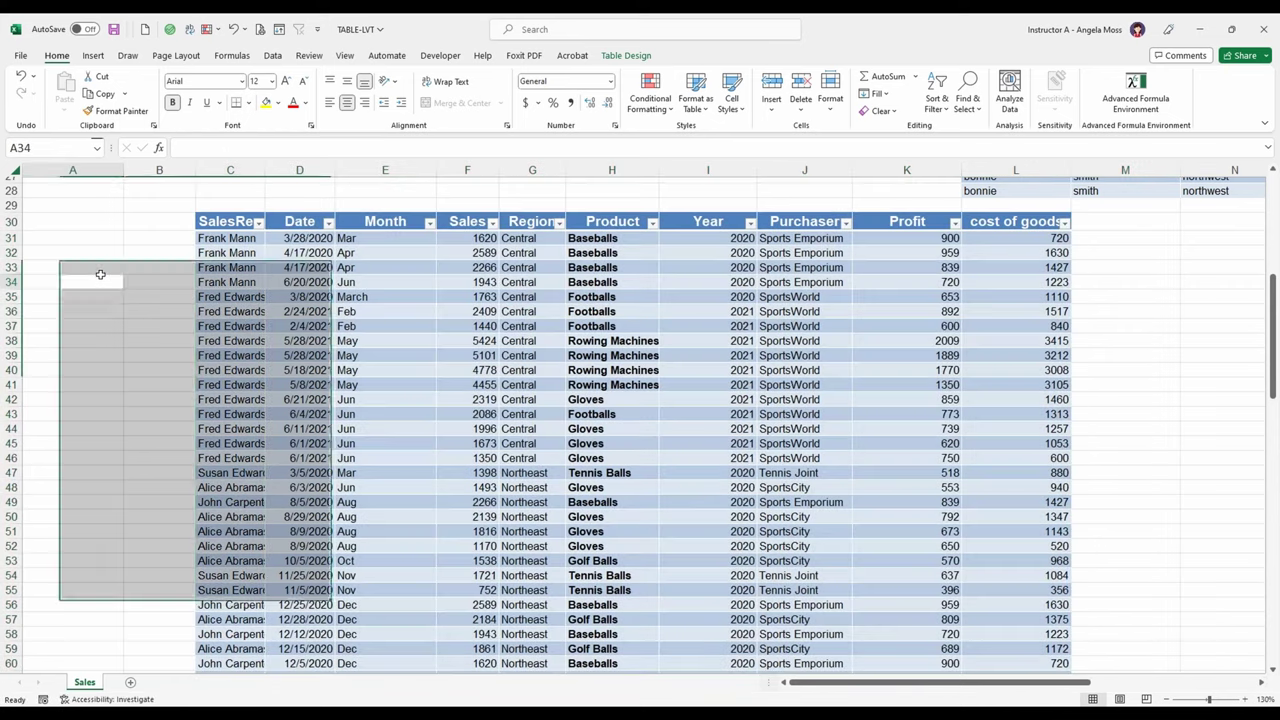
scroll(134, 286, up, 5)
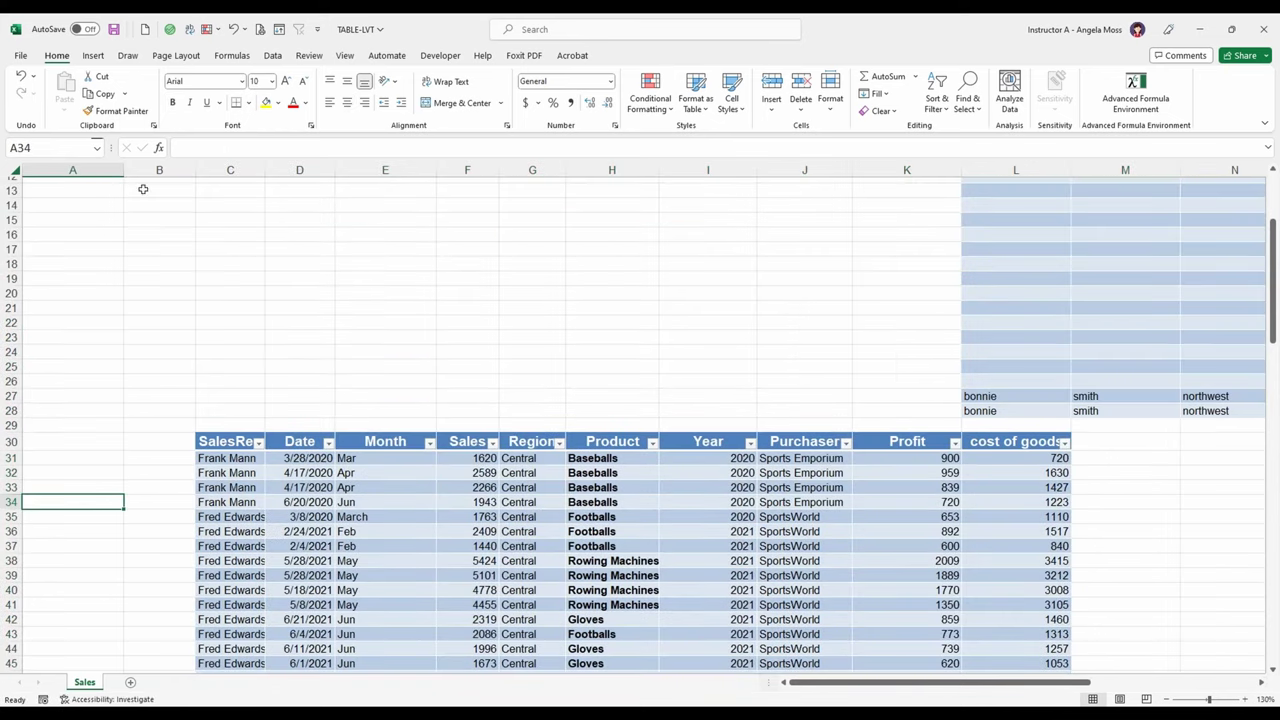
Select the Sales2020 table by name and widen its SalesRep column so the full names fit
click(97, 148)
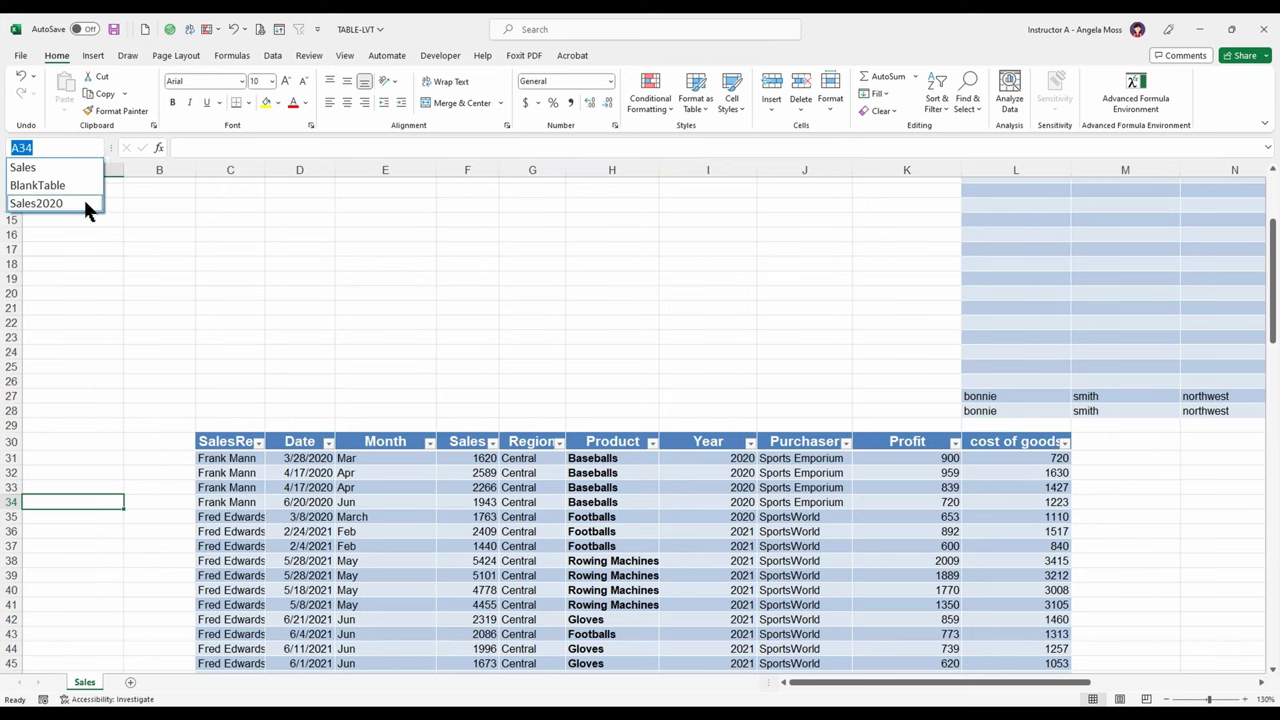
click(36, 203)
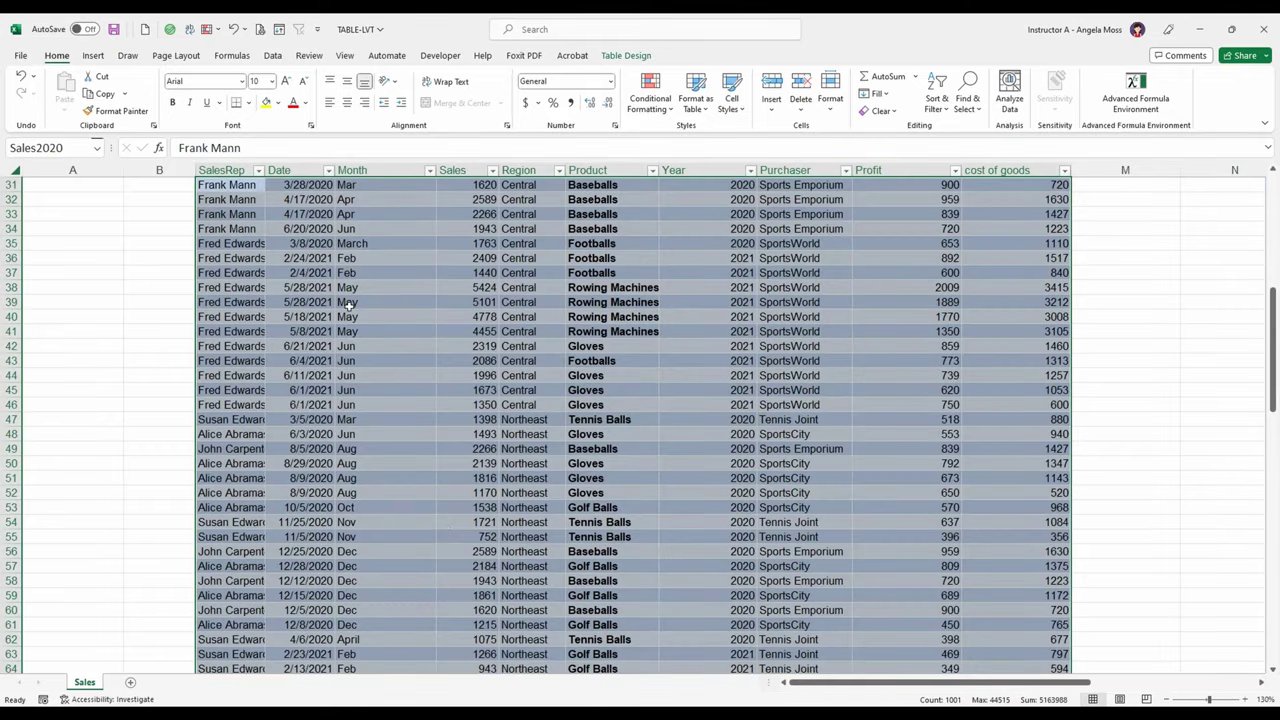
scroll(348, 305, up, 3)
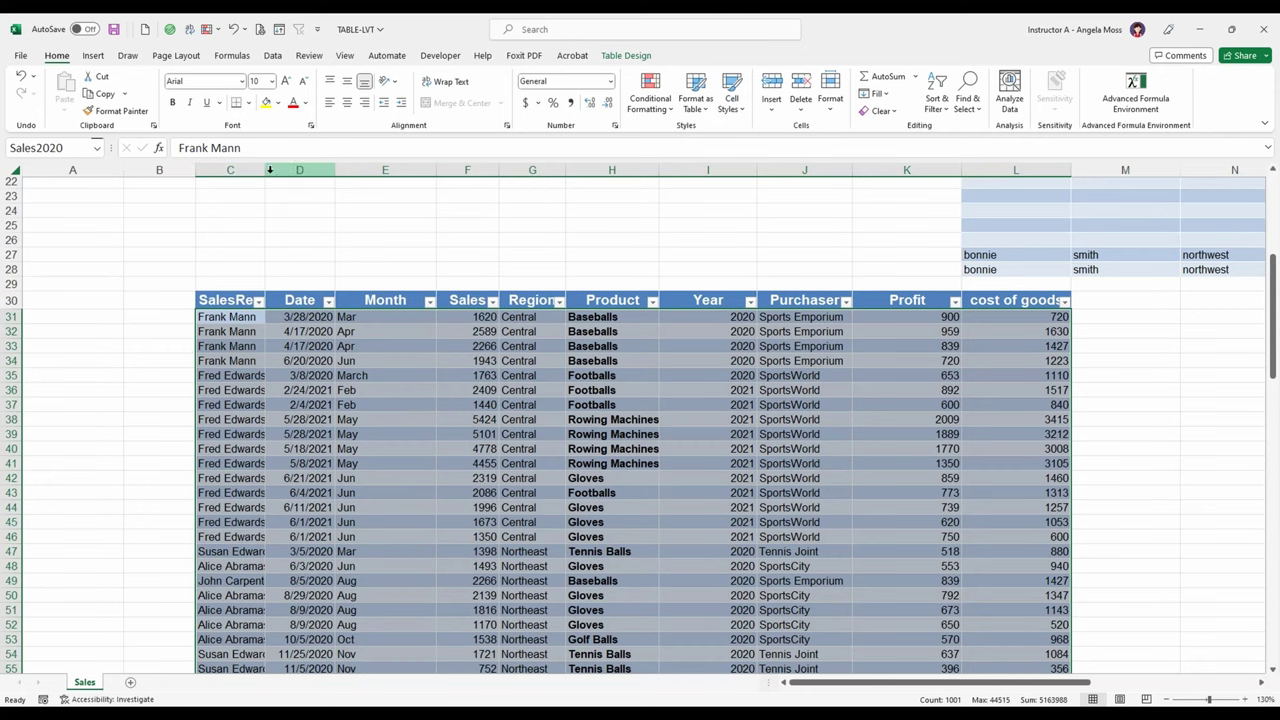
drag(265, 172, 288, 175)
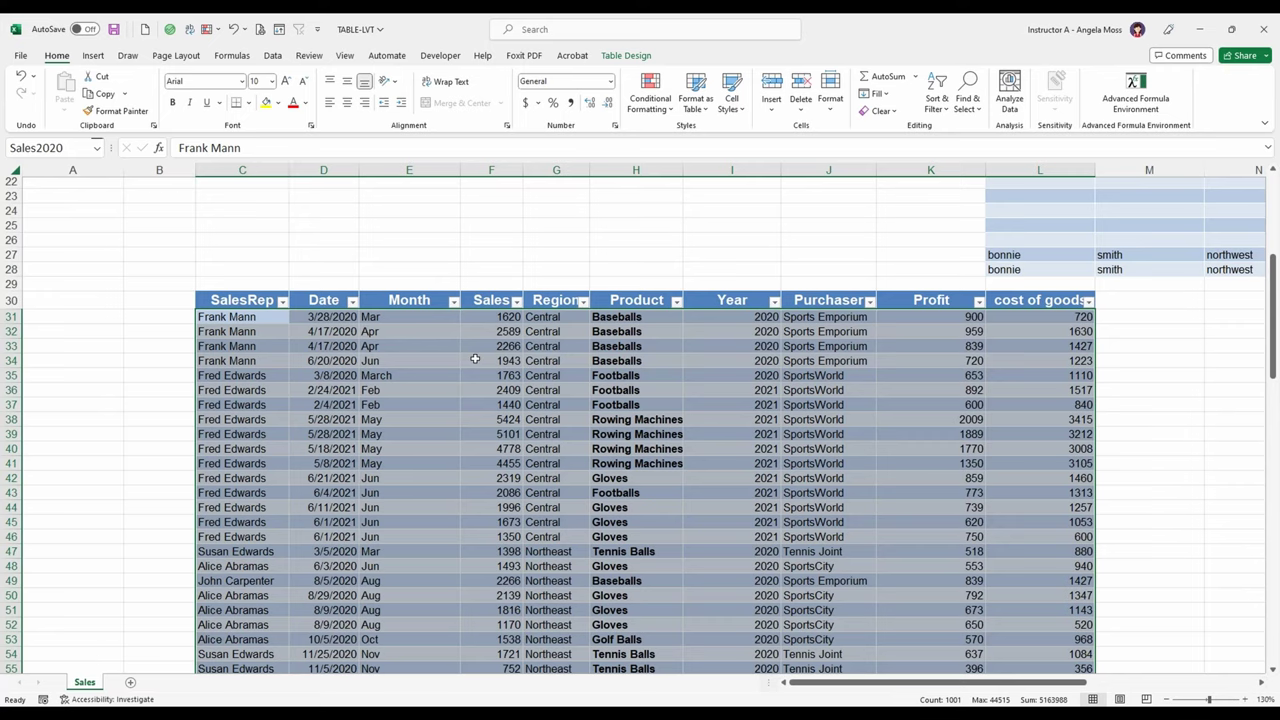
scroll(475, 359, down, 2)
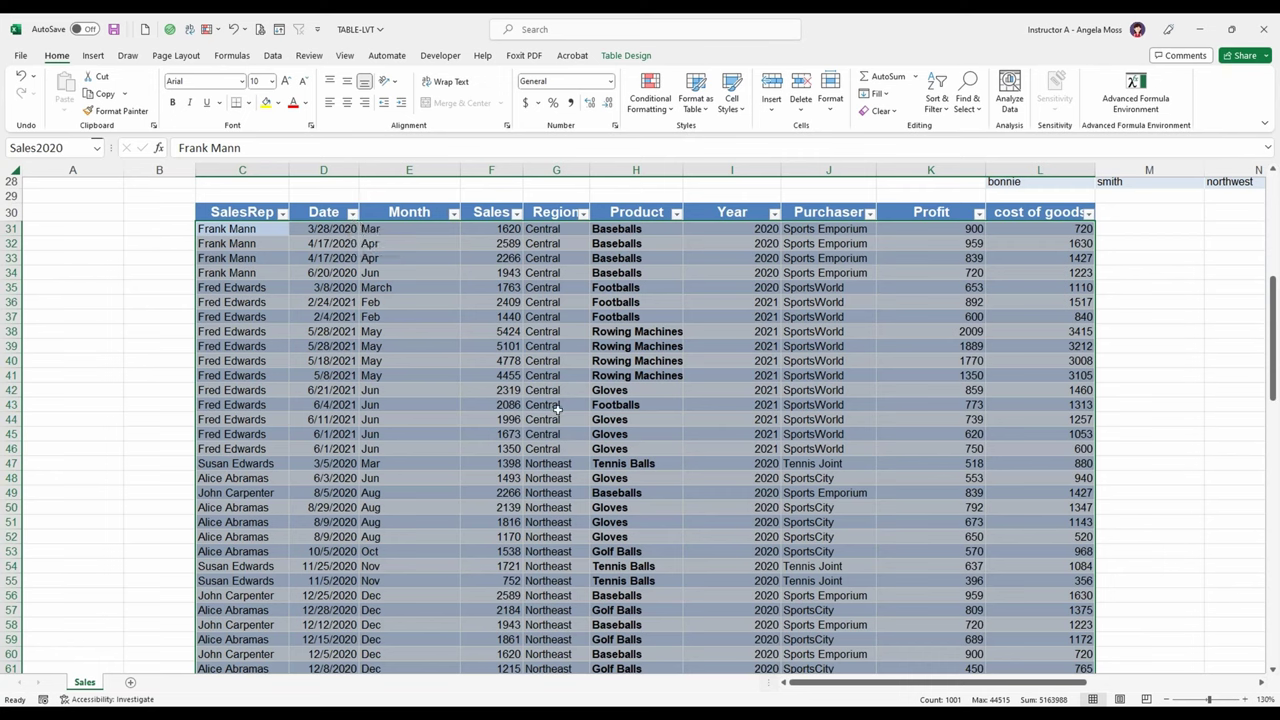
Convert the Sales2020 table to a normal range from a cell inside it
click(642, 57)
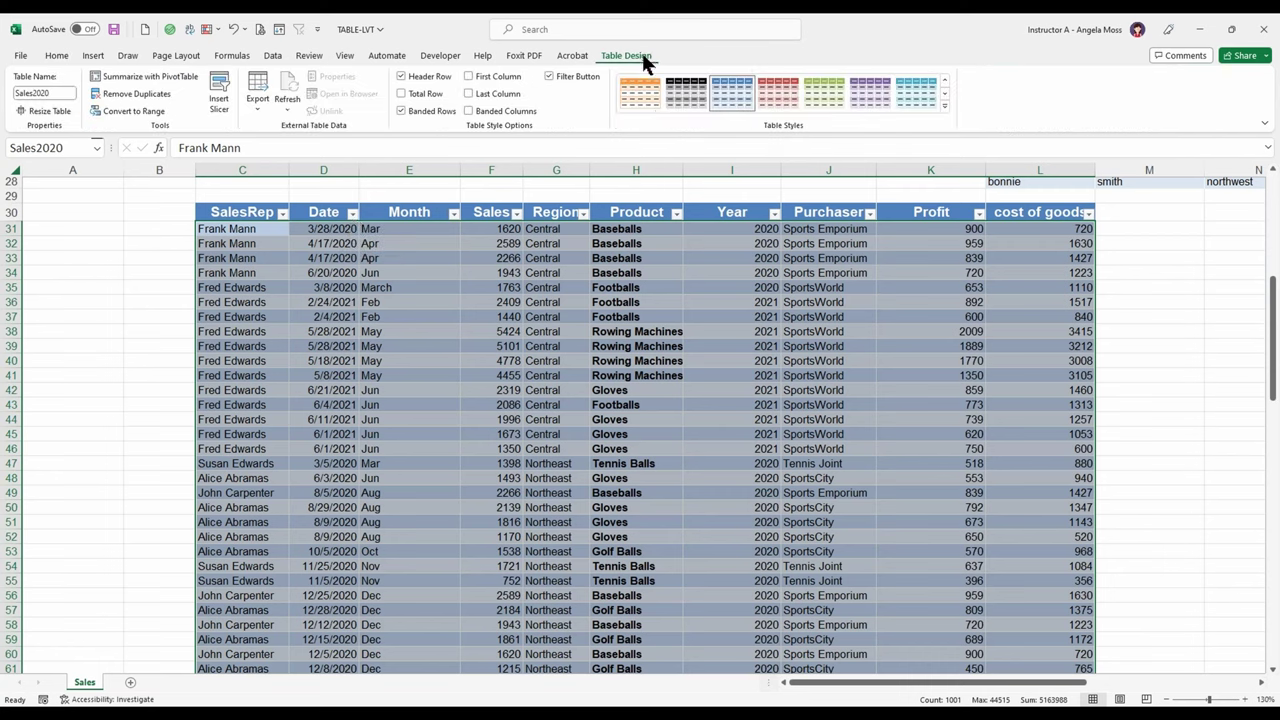
click(354, 361)
click(255, 243)
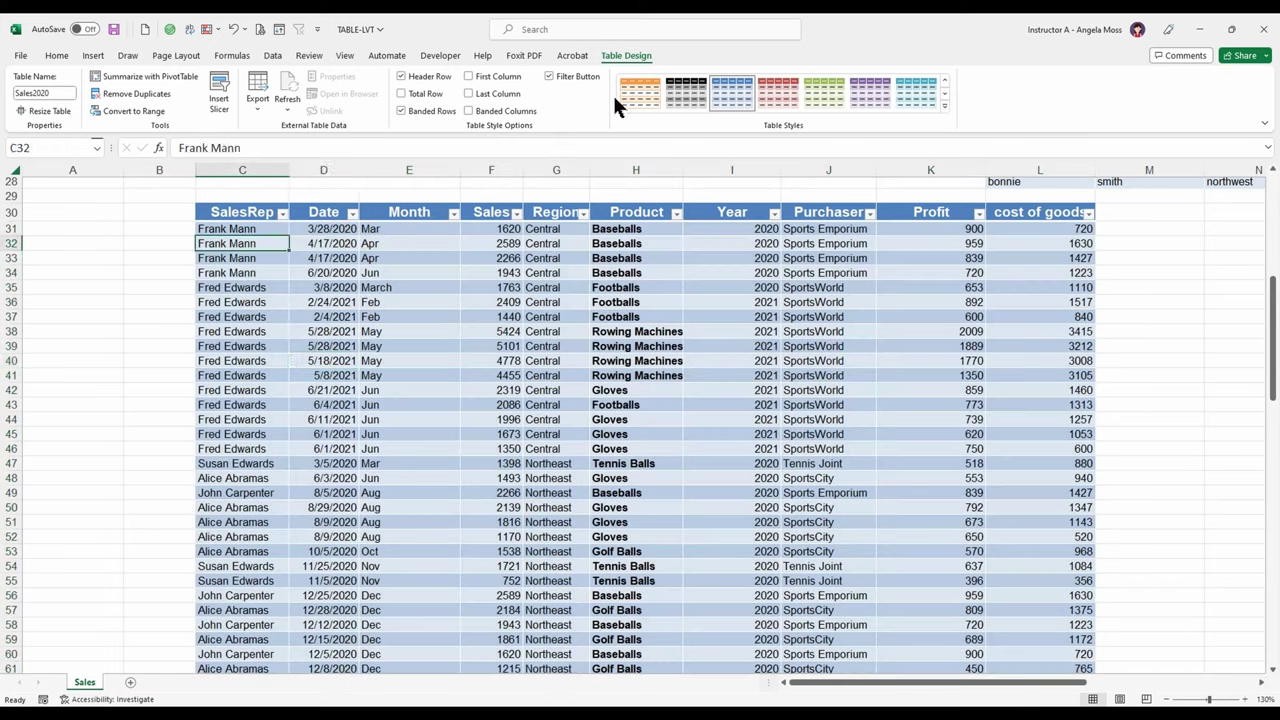
click(630, 58)
click(154, 125)
click(150, 118)
click(150, 118)
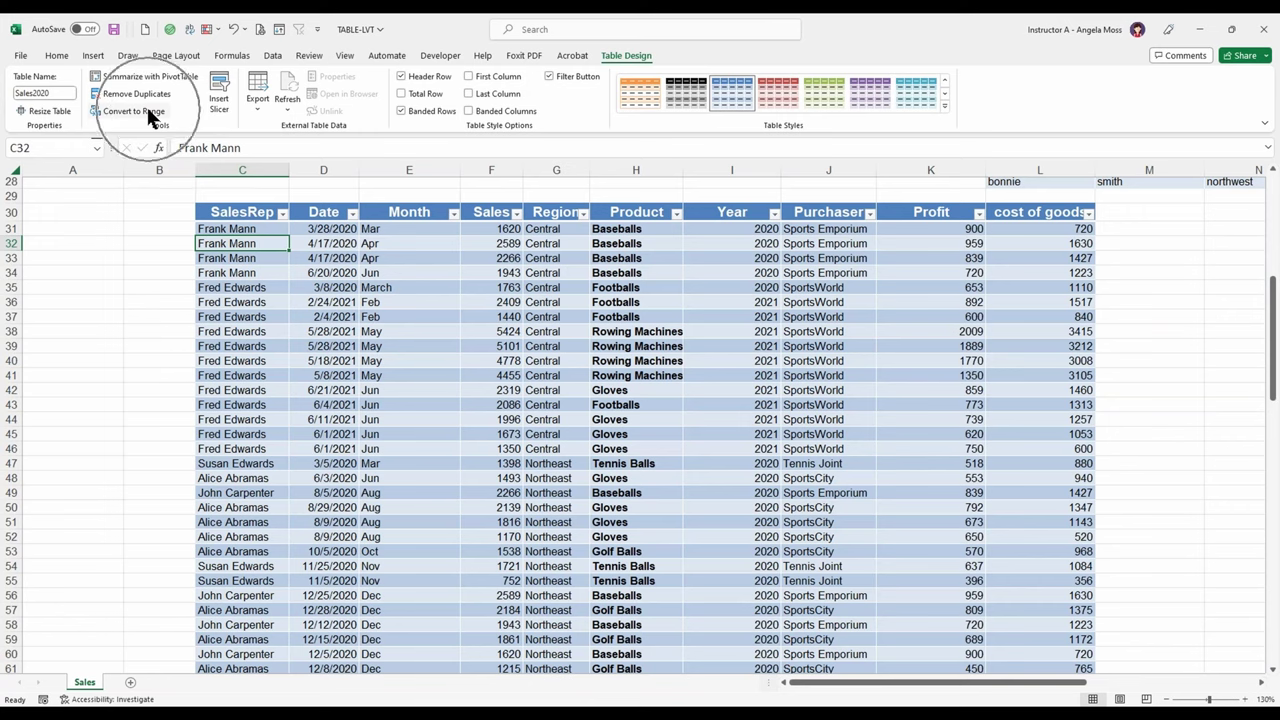
click(148, 112)
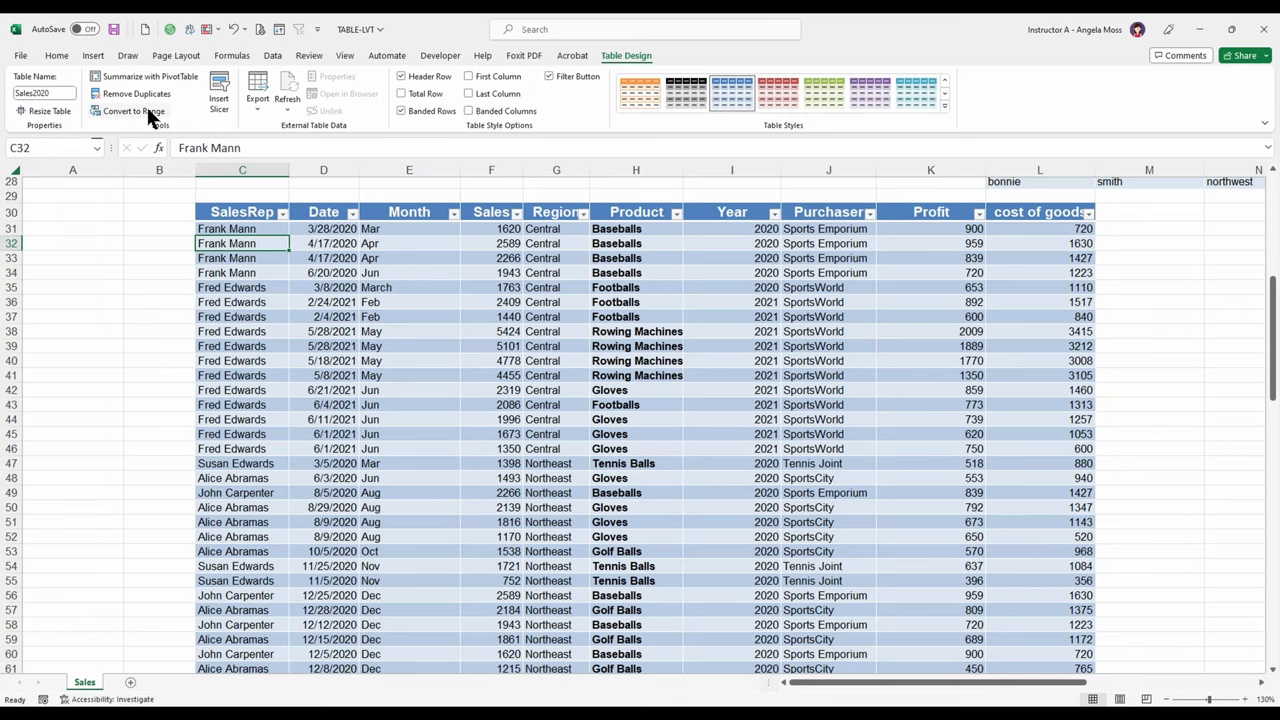
click(150, 112)
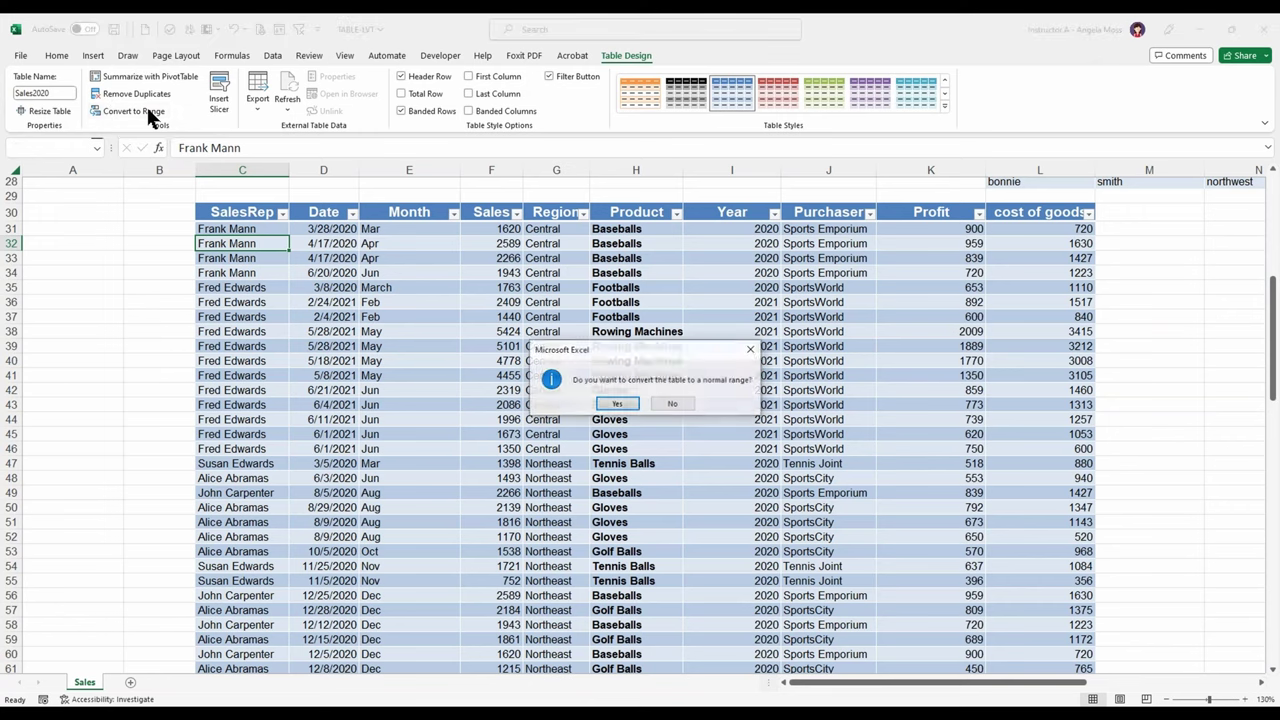
click(614, 404)
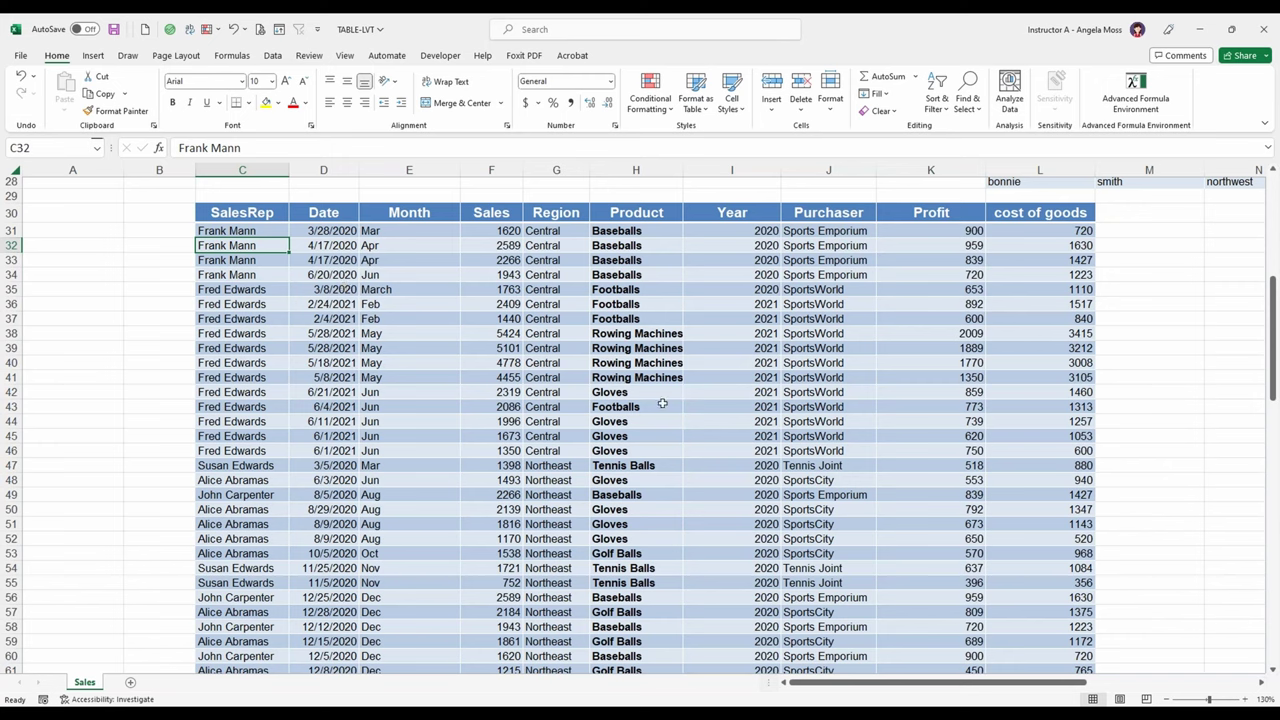
Select the whole converted sales range and clear its formats
key(ctrl+a)
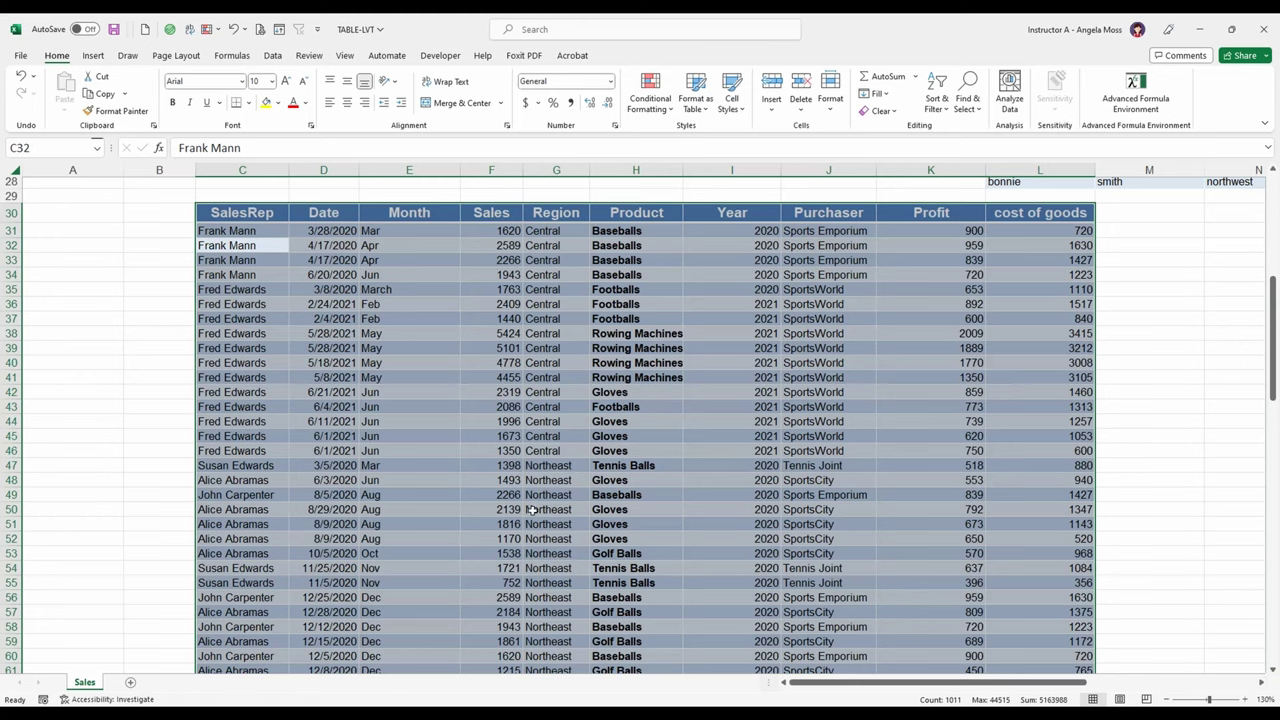
click(889, 110)
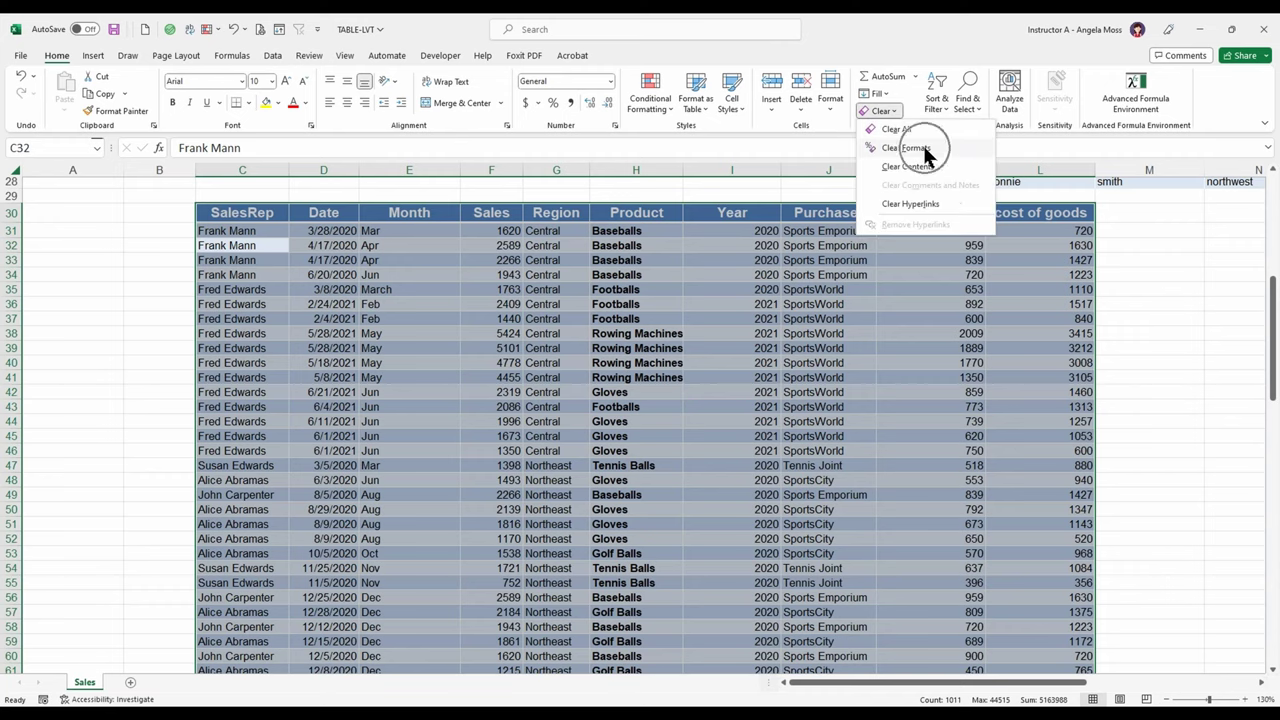
key(Escape)
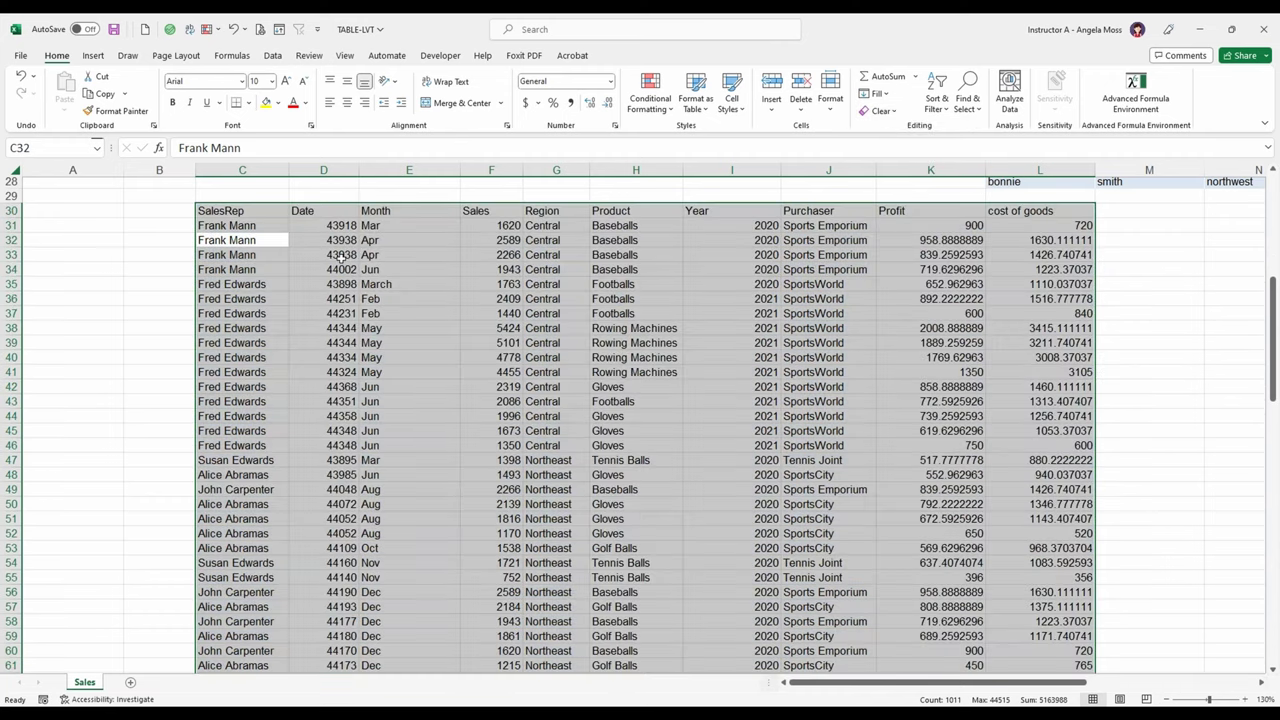
click(341, 257)
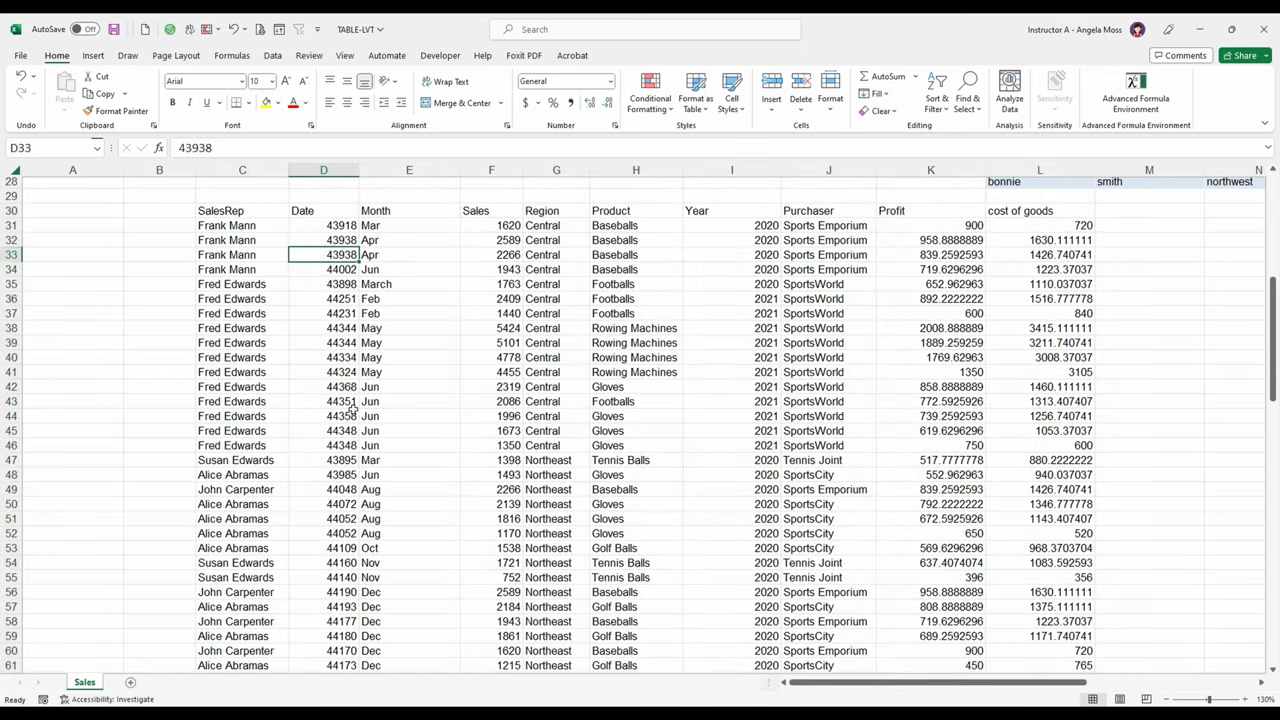
Go to the named range Sales and to the table BlankTable to check which cells each name covers
click(96, 148)
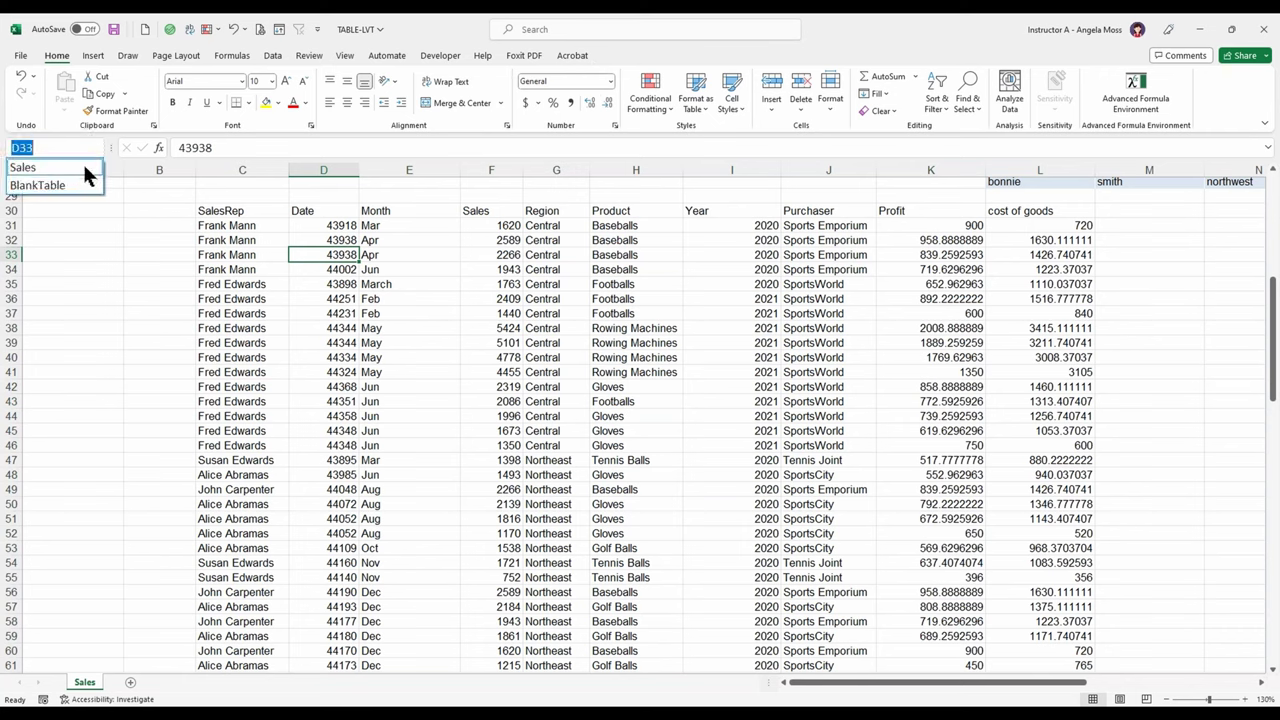
click(84, 168)
scroll(148, 443, up, 3)
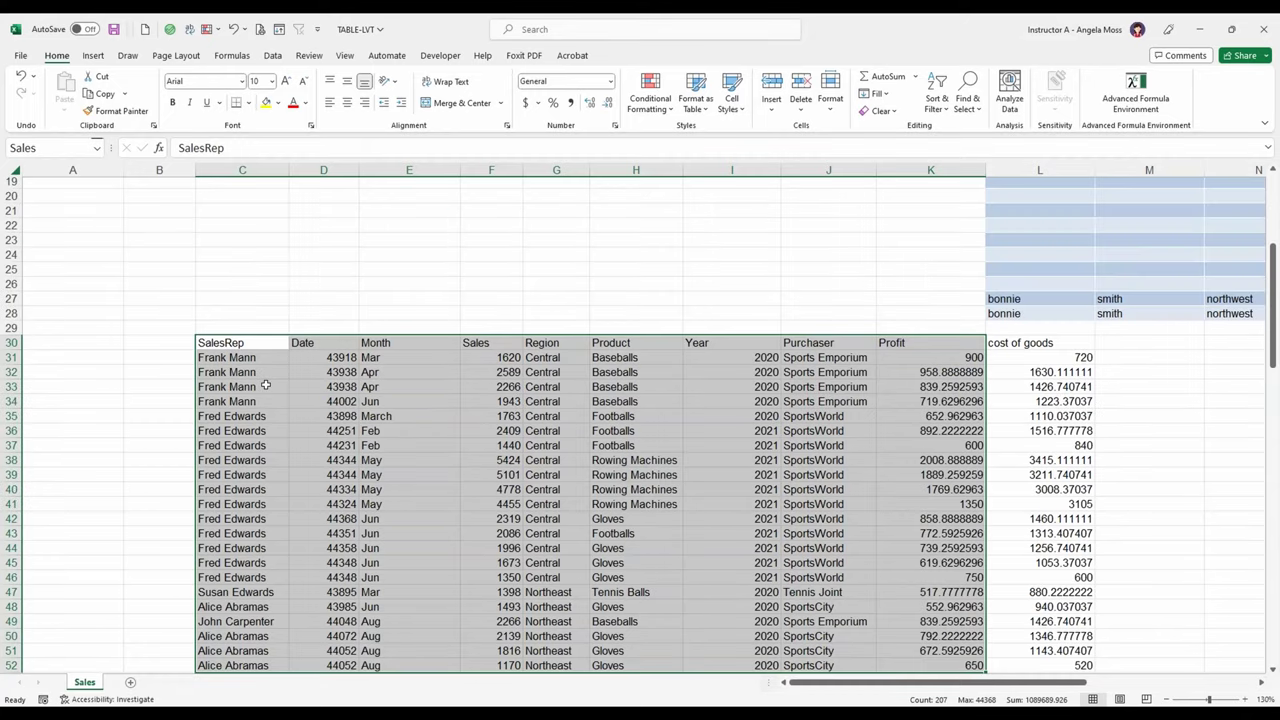
scroll(148, 443, down, 3)
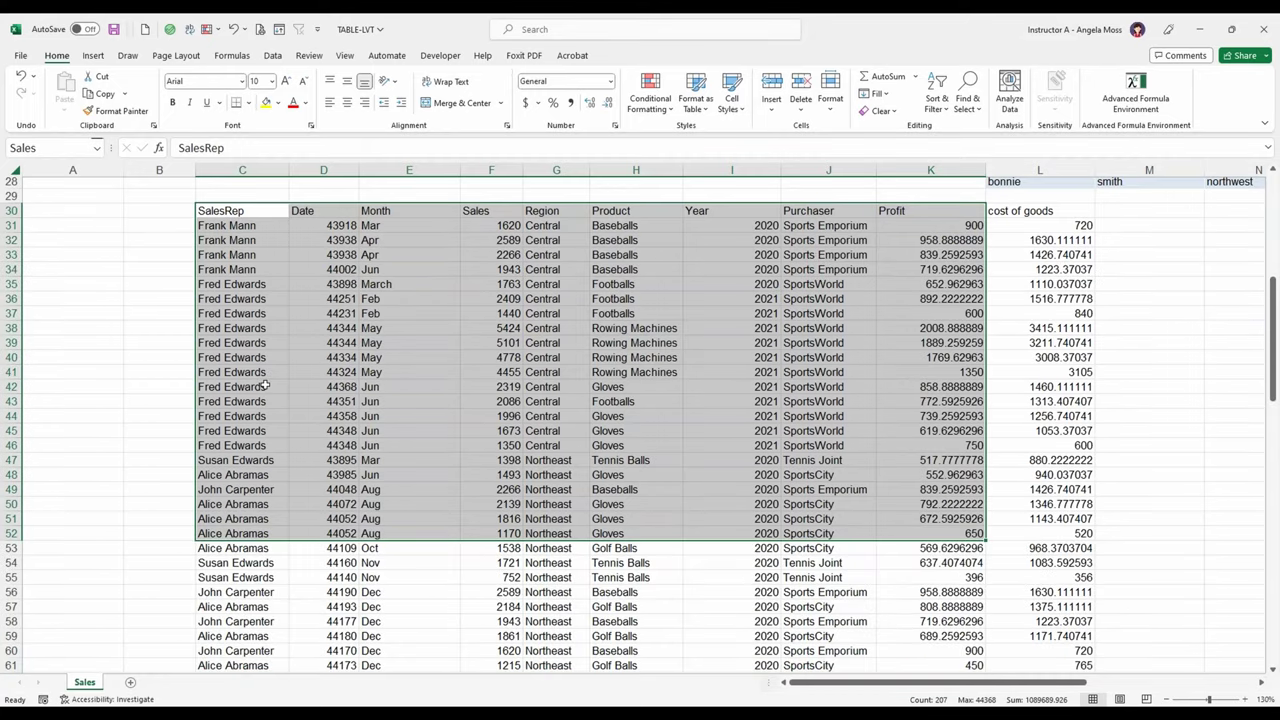
click(97, 146)
click(84, 186)
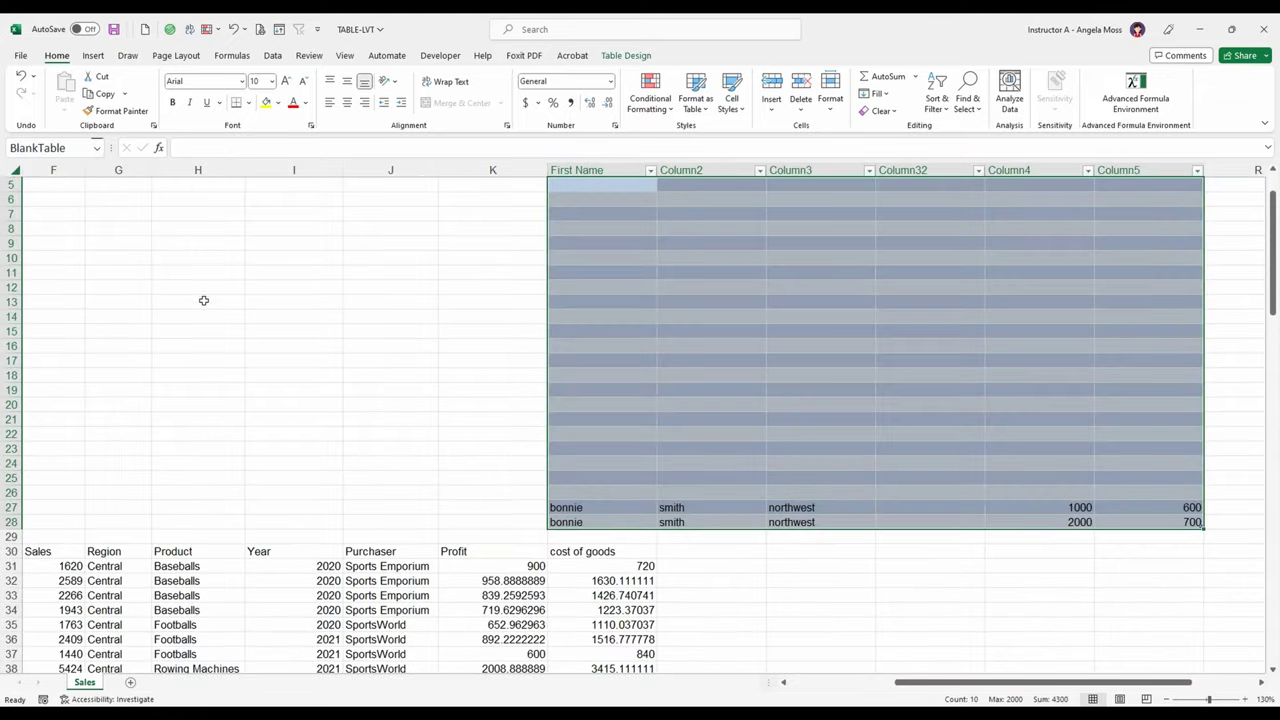
Return to the start of the converted sales data and select cell C31
click(250, 579)
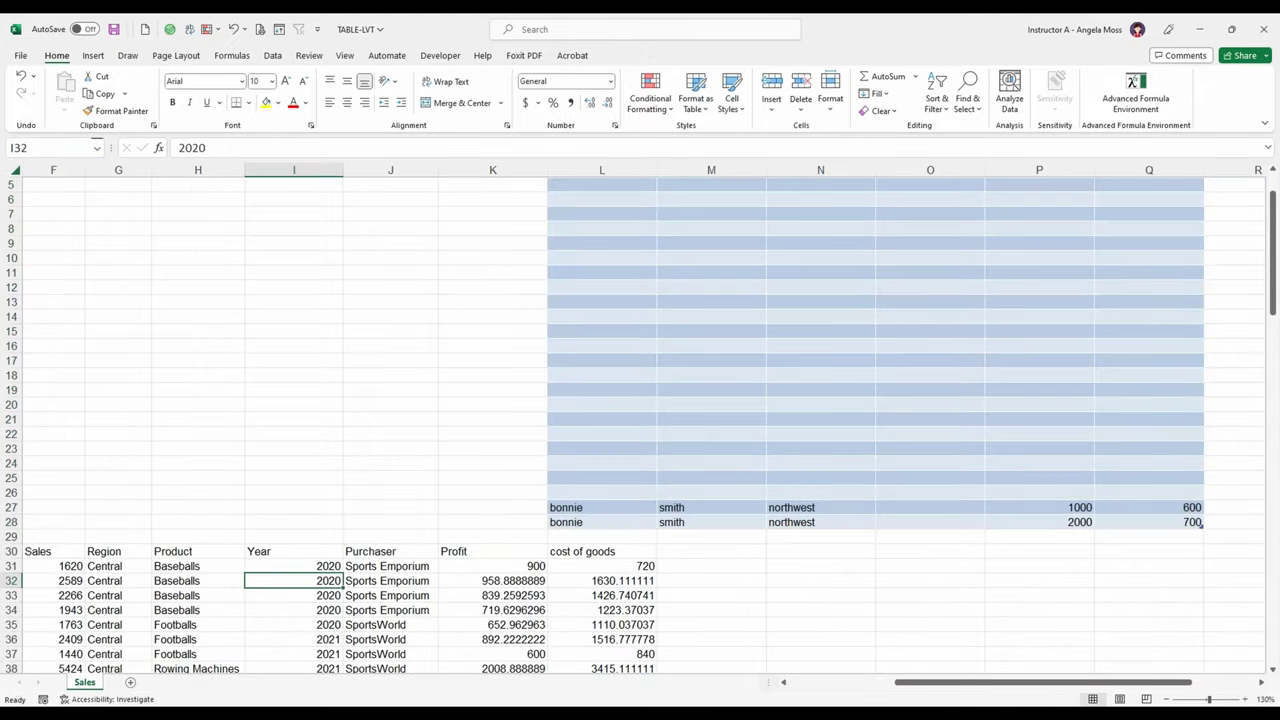
scroll(640, 420, down, 4)
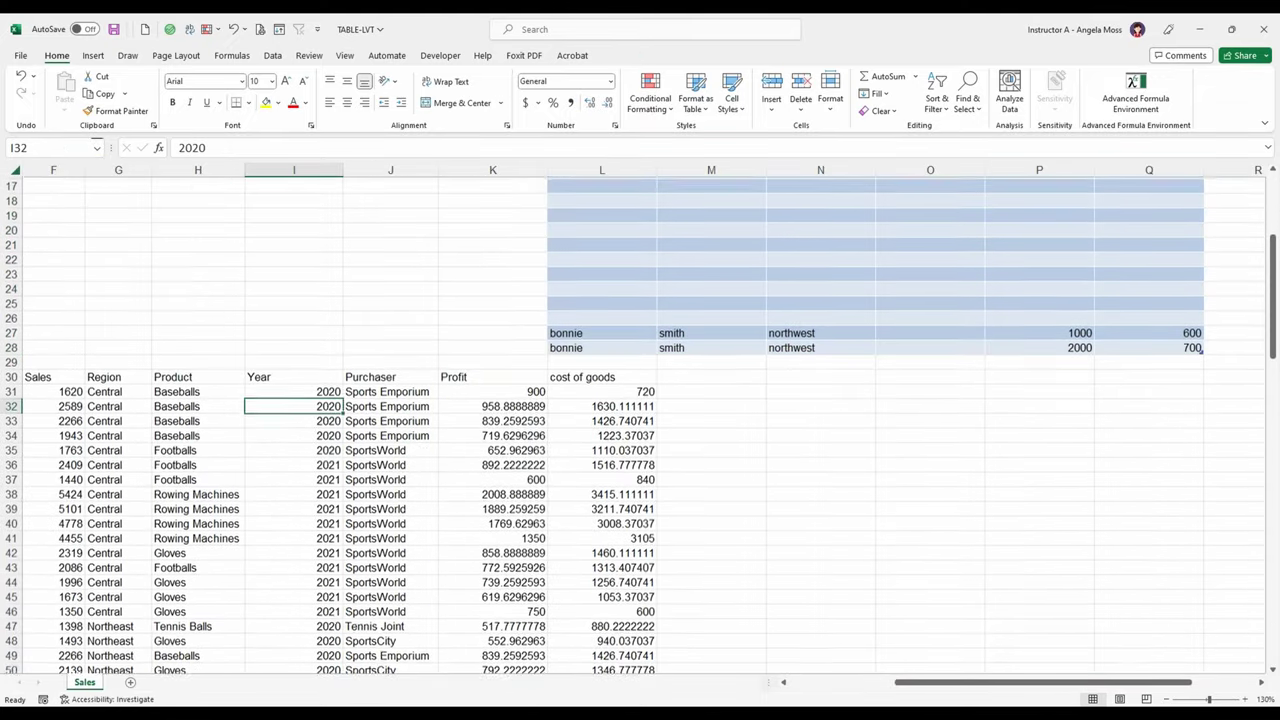
drag(894, 686, 787, 686)
click(254, 392)
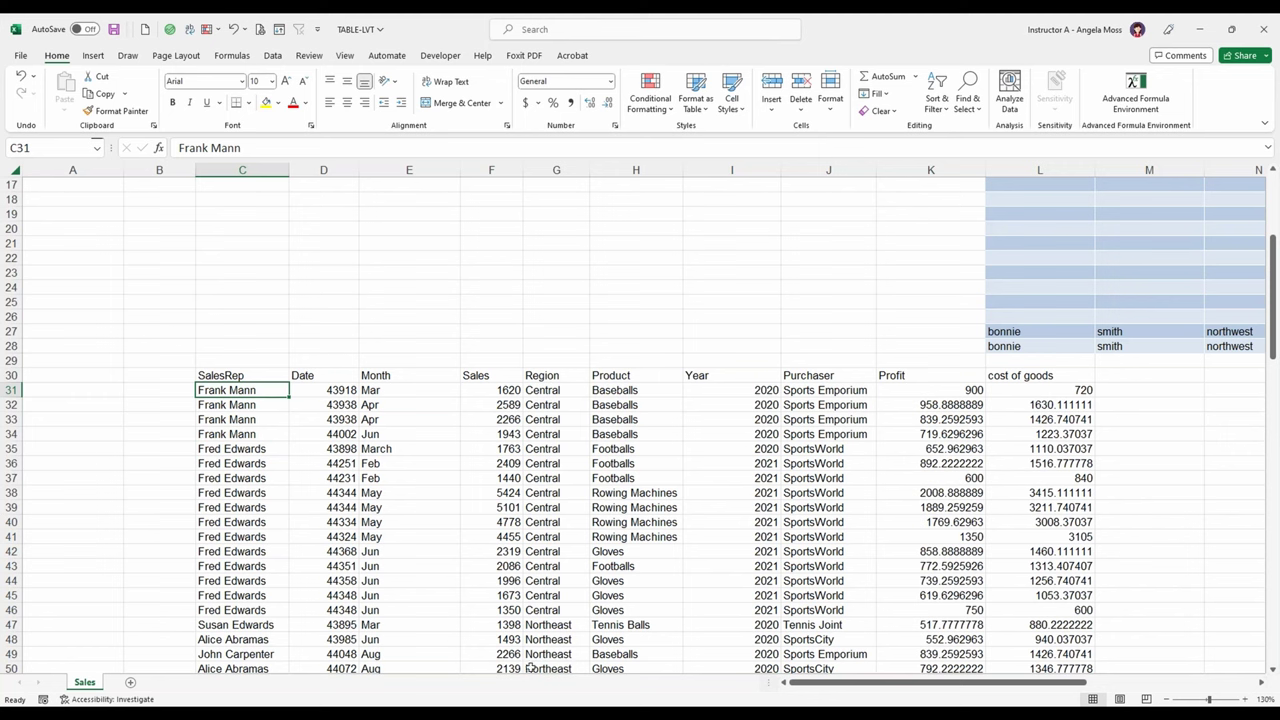
Switch to the running PowerPoint slide show with the Excel tables topics
mouse_move(540, 700)
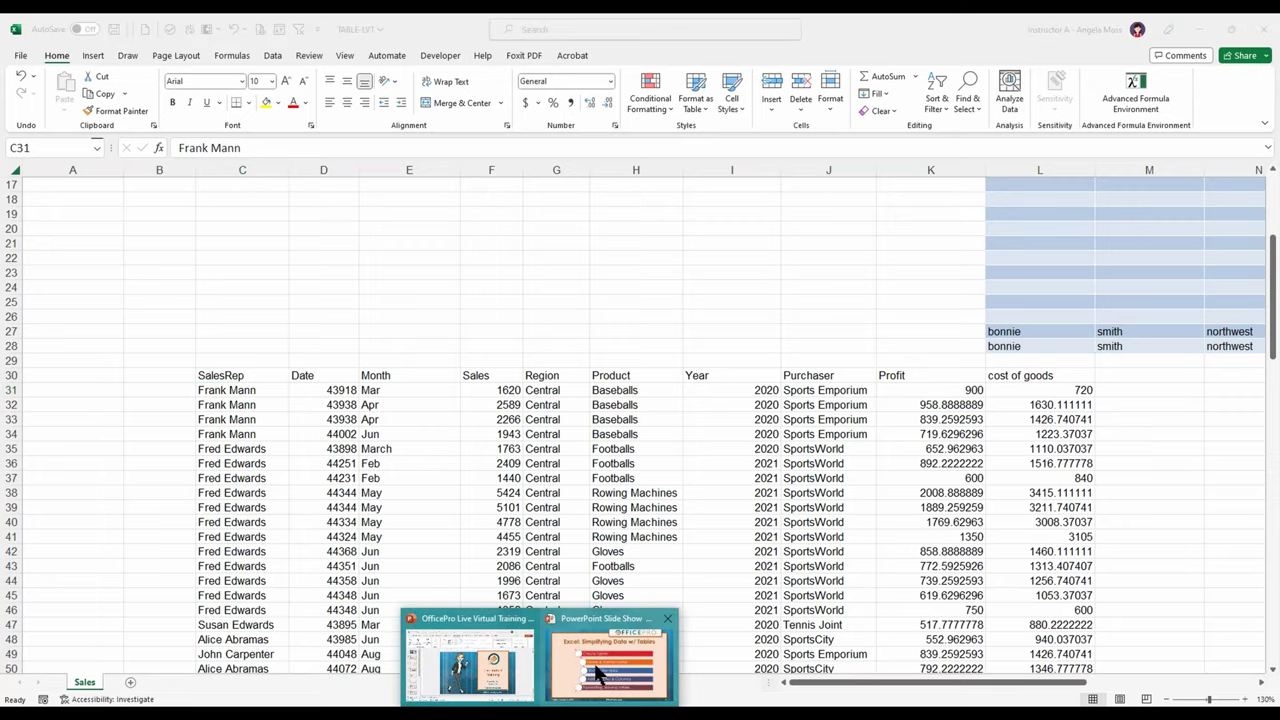
click(600, 670)
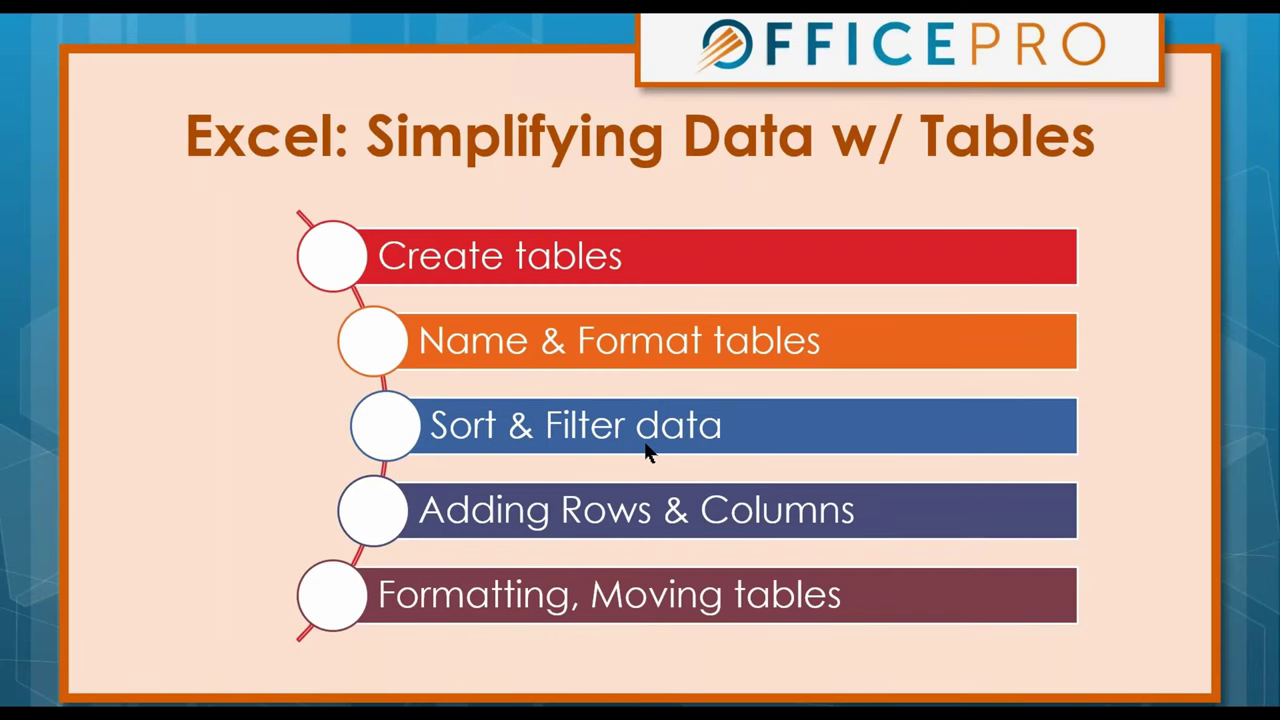
click(572, 260)
click(572, 258)
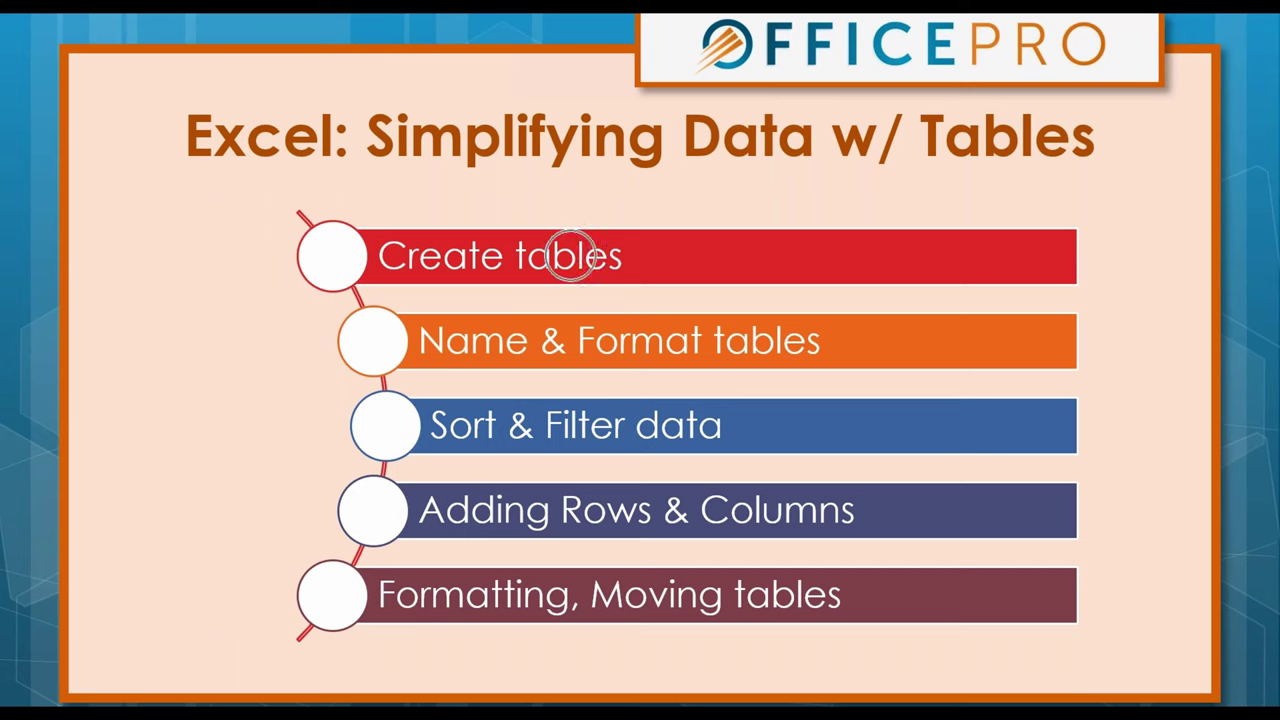
click(598, 350)
click(598, 350)
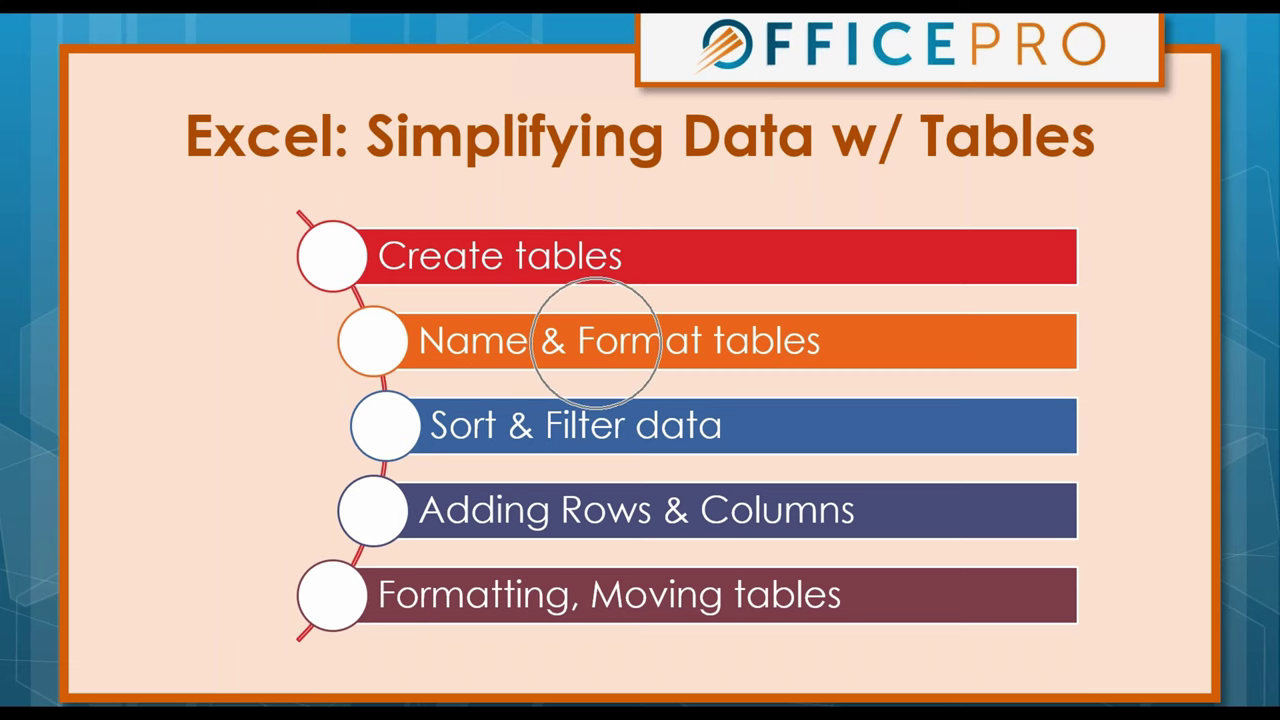
click(675, 345)
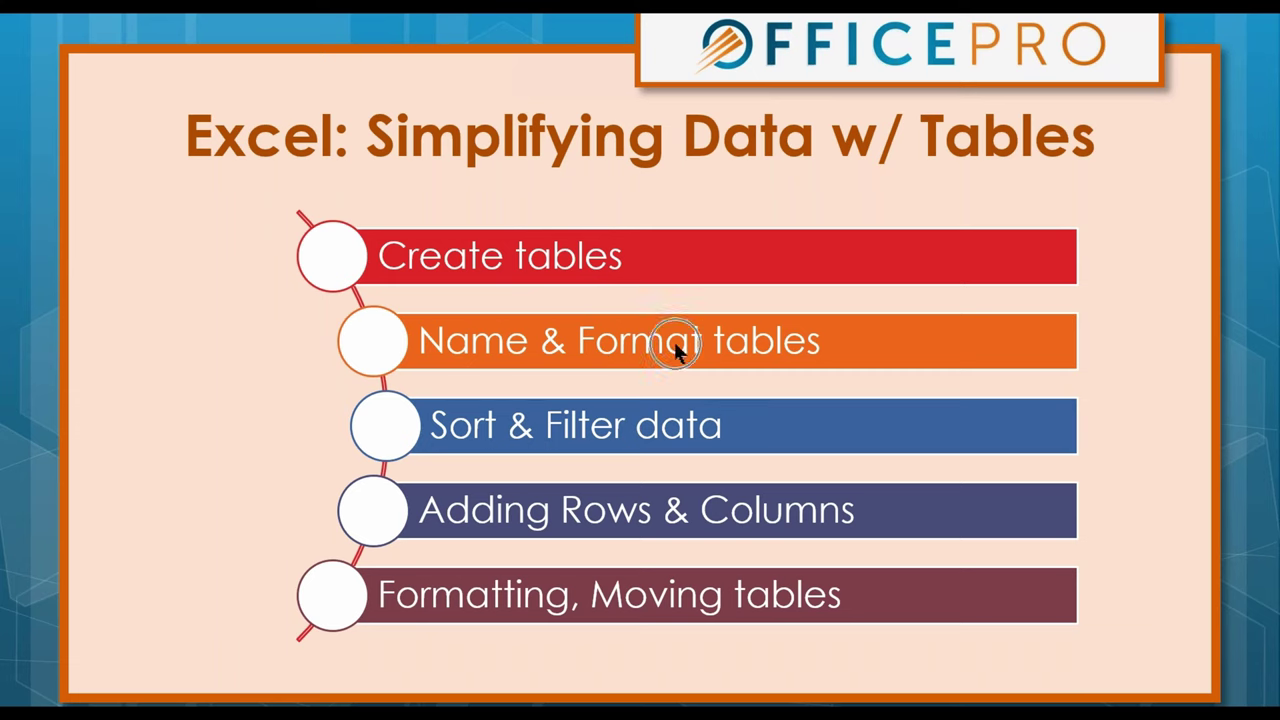
click(553, 434)
click(598, 508)
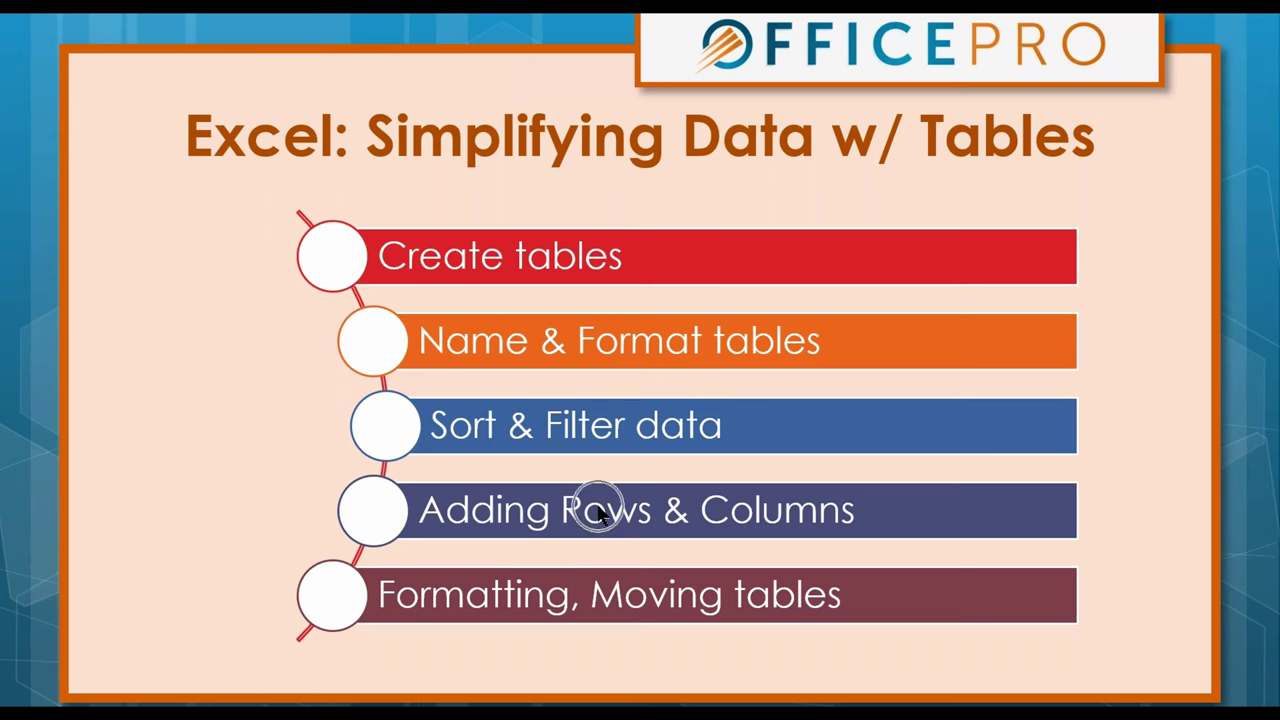
click(556, 602)
click(728, 604)
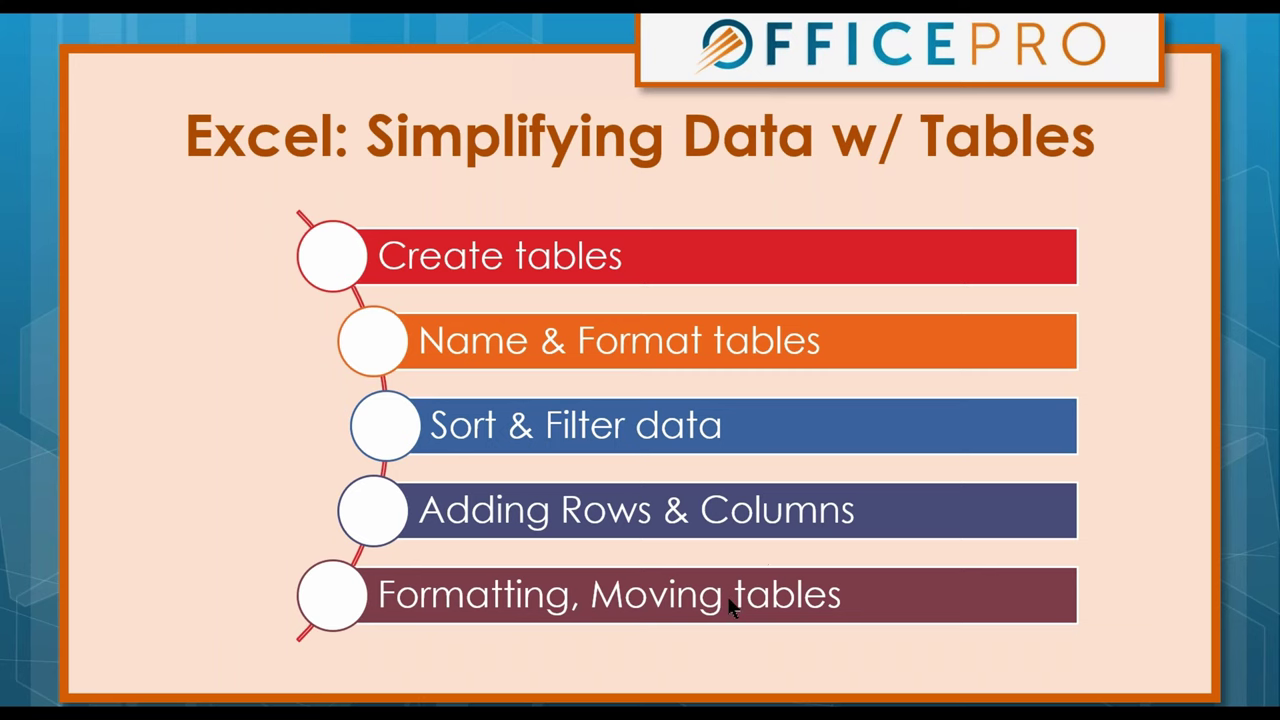